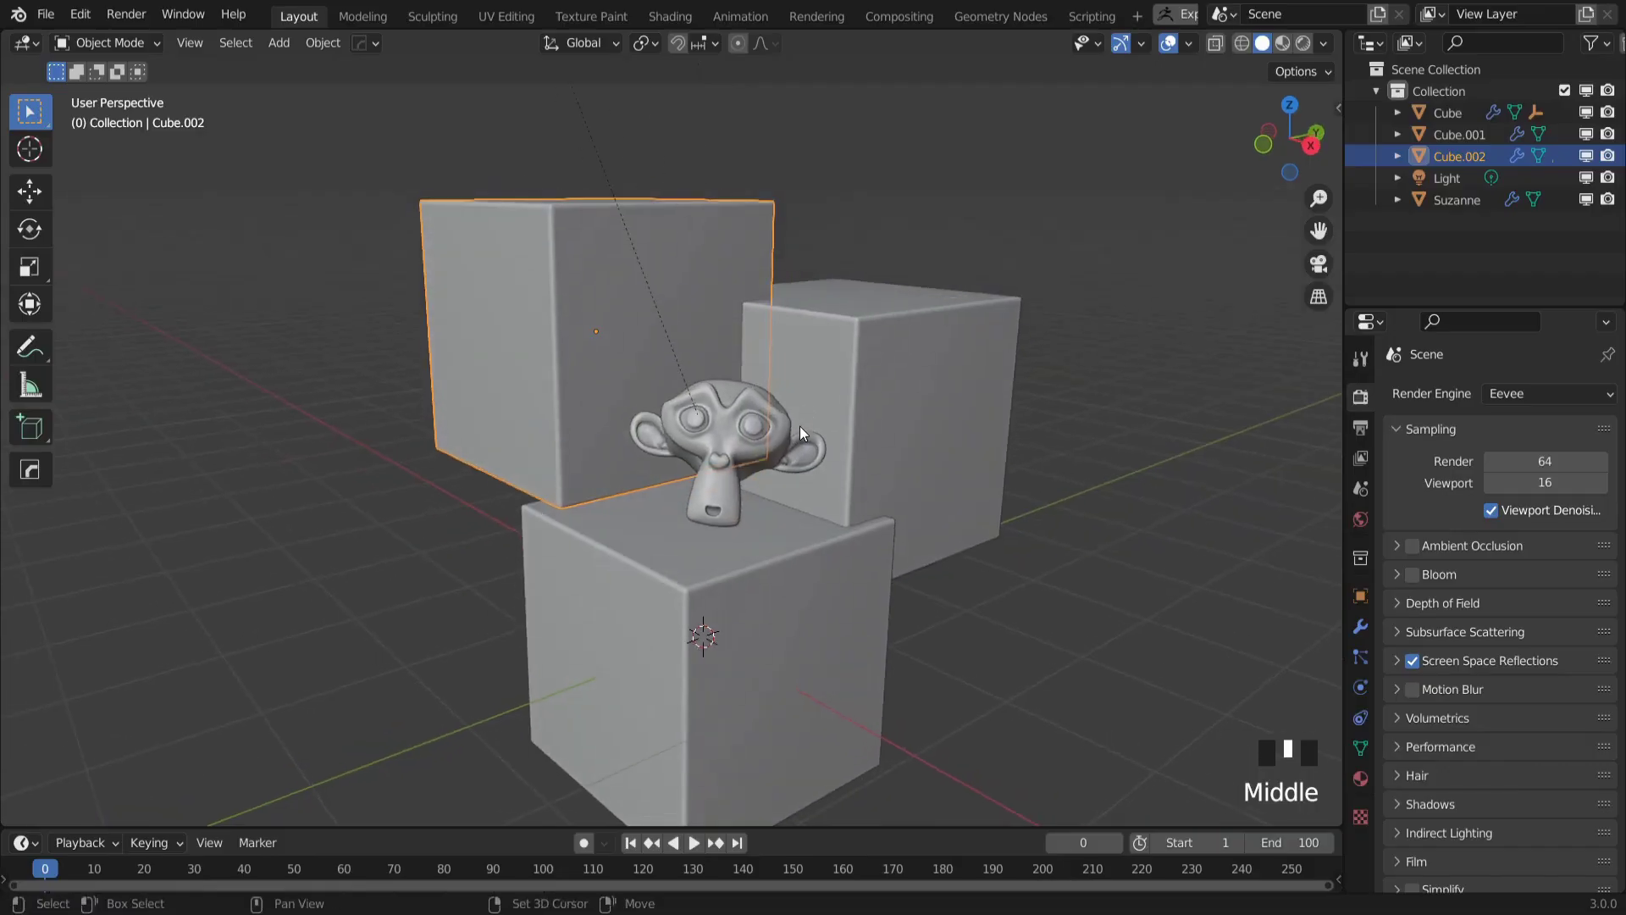
# Switch the viewport to wireframe shading with X-ray turned off
pyautogui.moveTo(800, 425)
pyautogui.mouseDown(button='middle')
pyautogui.moveTo(815, 376)
pyautogui.moveTo(781, 425)
pyautogui.moveTo(745, 428)
pyautogui.moveTo(695, 389)
pyautogui.moveTo(750, 376)
pyautogui.moveTo(688, 378)
pyautogui.mouseUp(button='middle')
pyautogui.press('z')
pyautogui.click(729, 437)
pyautogui.hotkey('alt', 'z')
# Set the wireframe shading background to a custom viewport colour of pure white, with a value of 1.000
pyautogui.click(1323, 44)
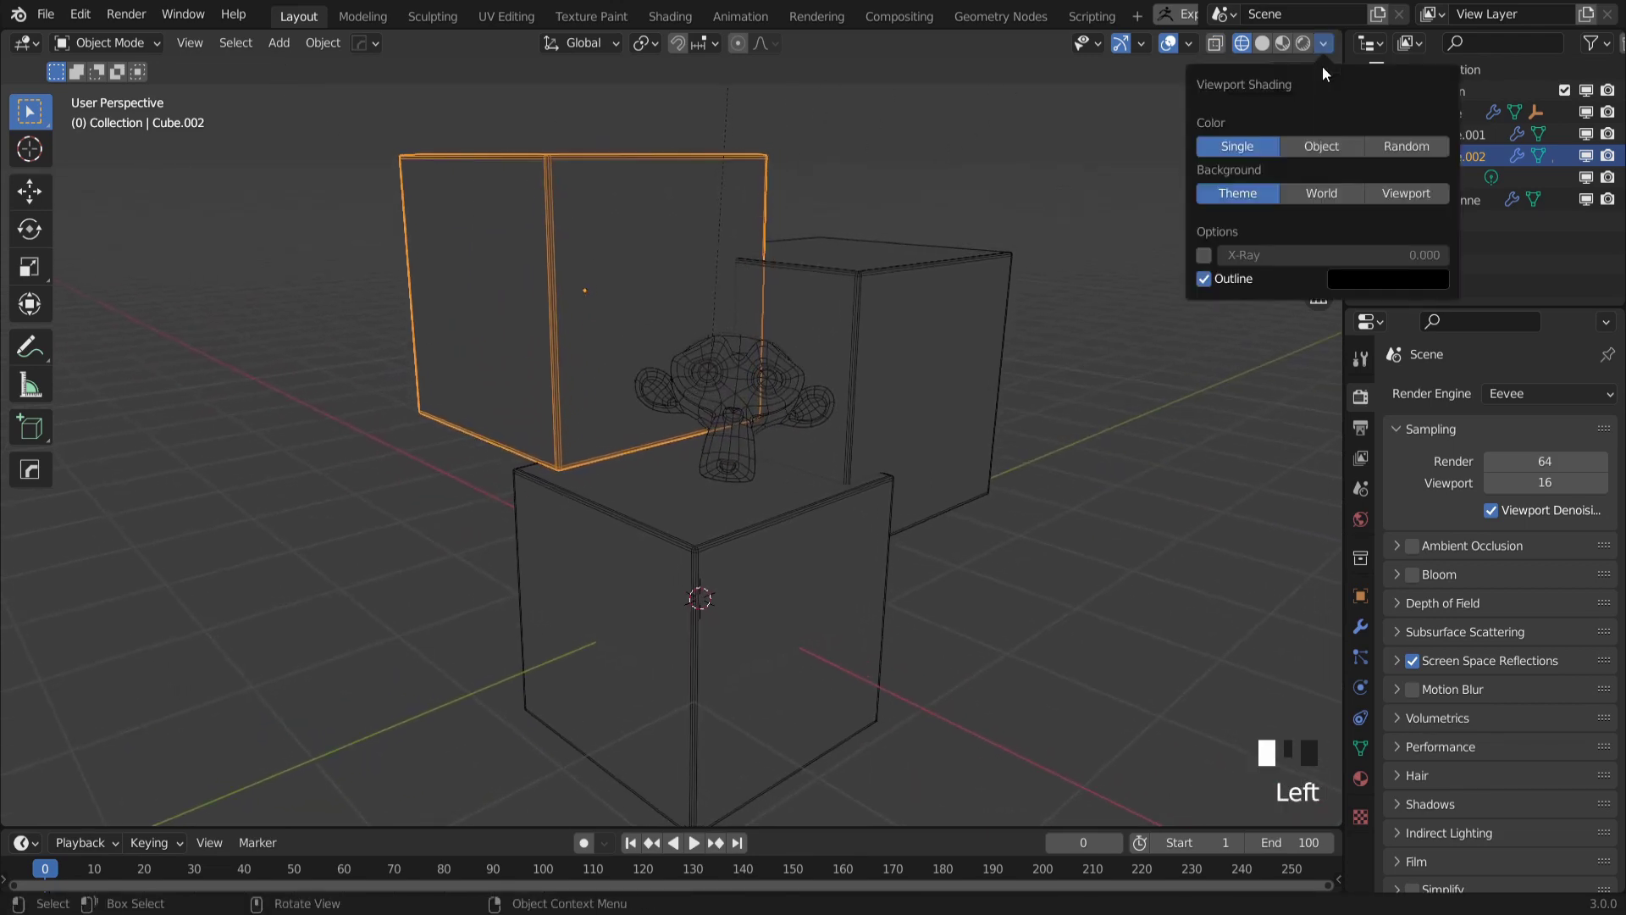
pyautogui.click(1405, 193)
pyautogui.click(1337, 218)
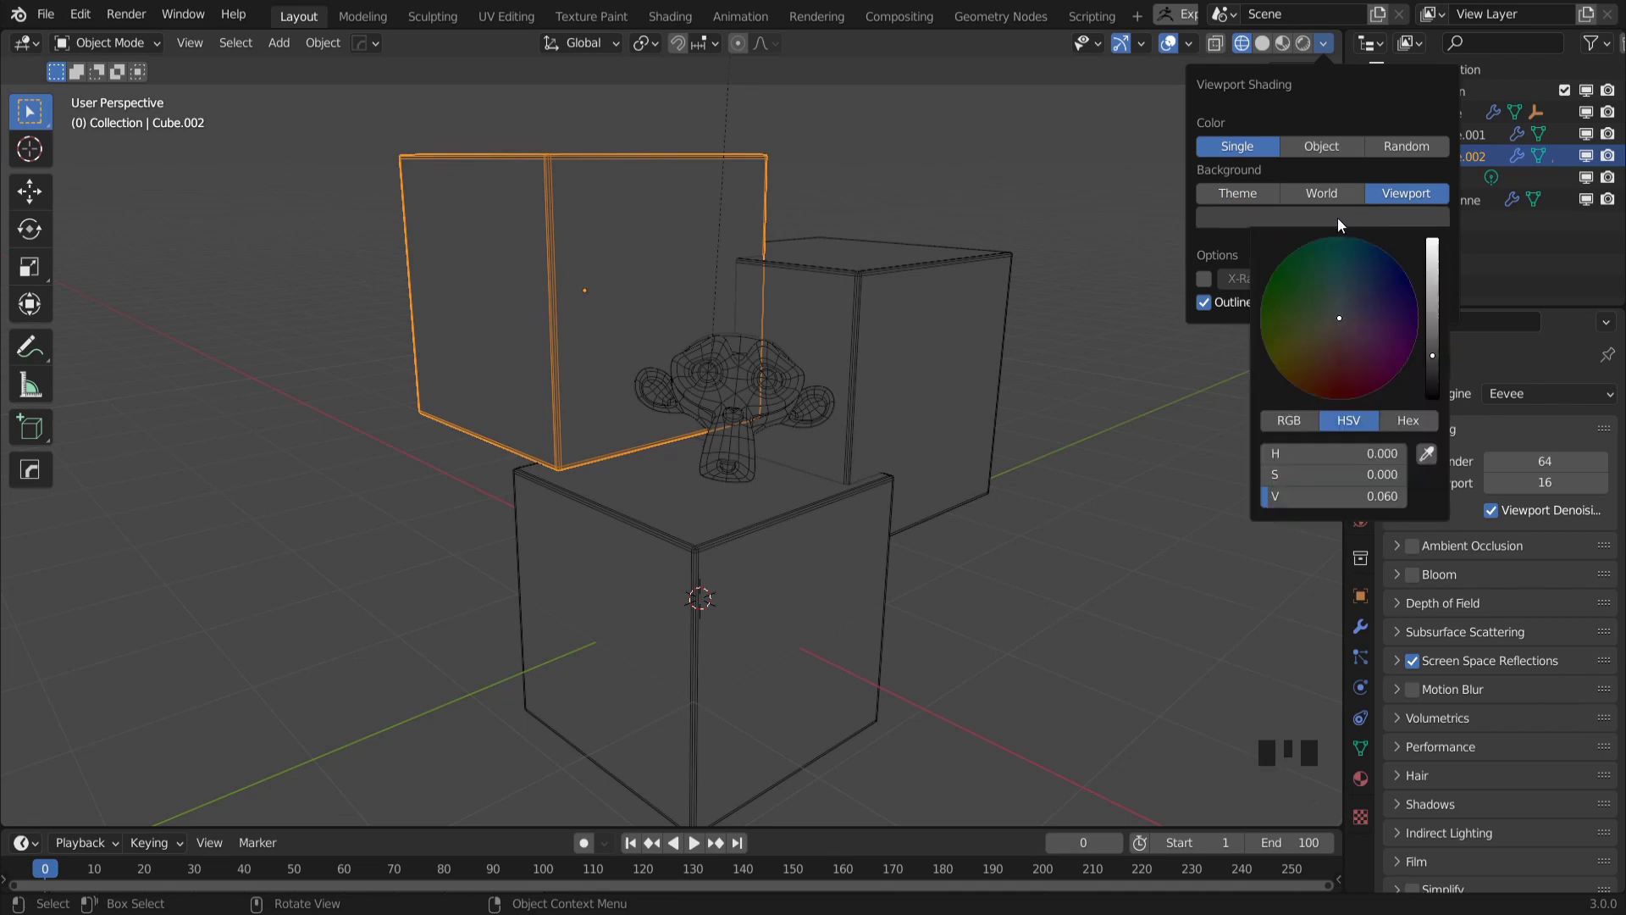
pyautogui.moveTo(1432, 343); pyautogui.dragTo(1431, 233)
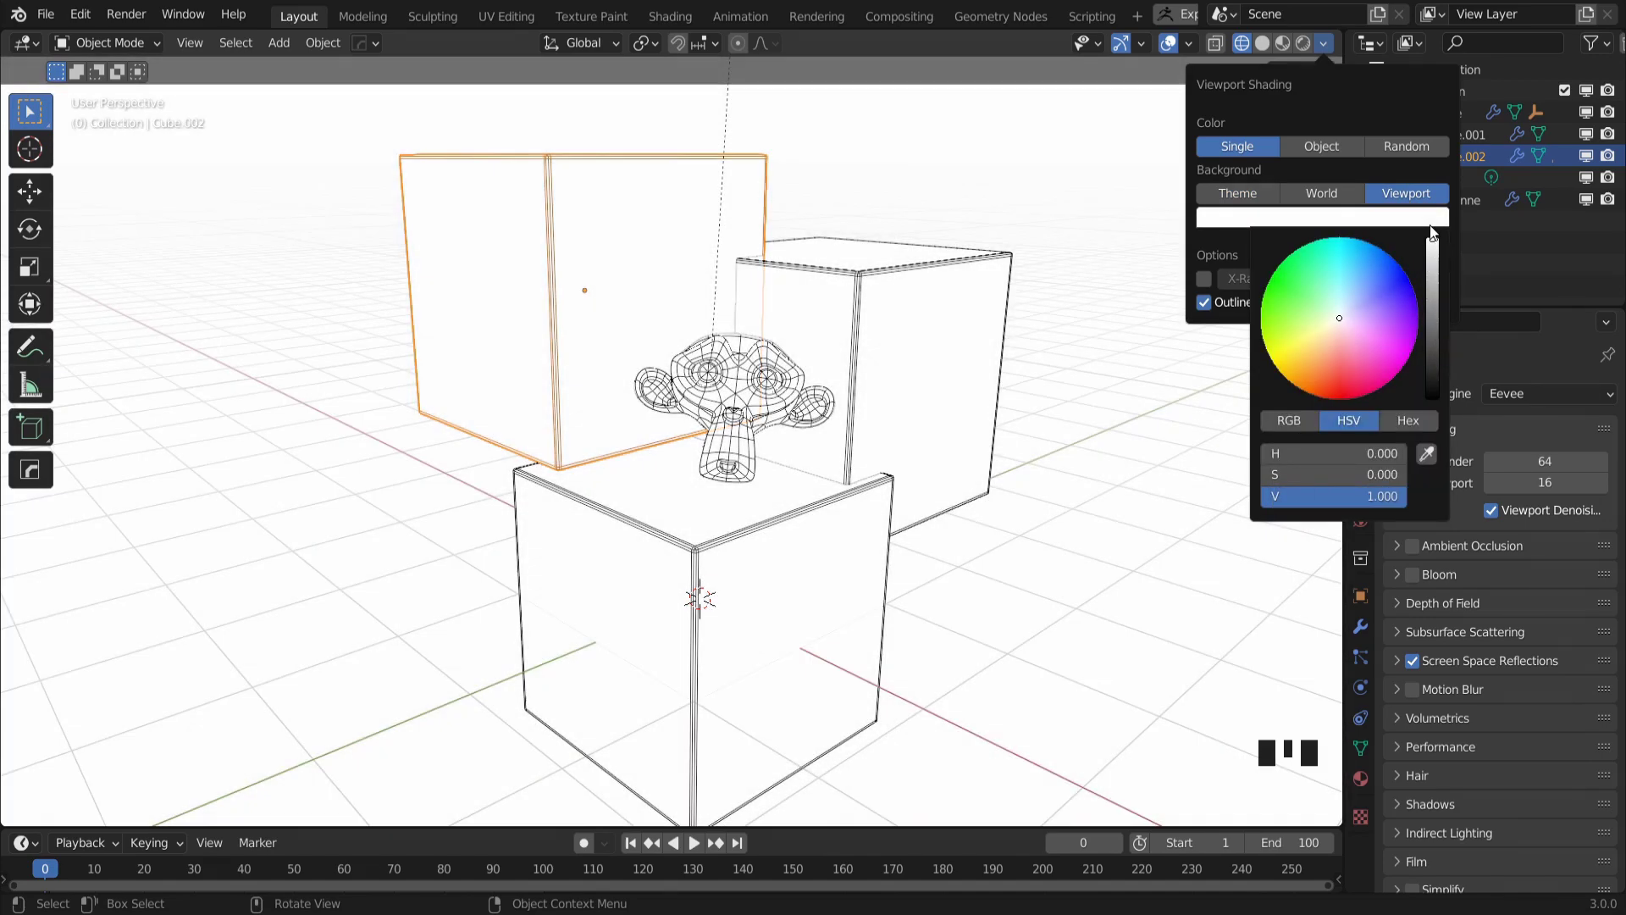
# View the scene of cubes and the monkey head through the camera
pyautogui.moveTo(742, 409)
pyautogui.mouseDown(button='middle')
pyautogui.moveTo(769, 390)
pyautogui.moveTo(686, 339)
pyautogui.moveTo(682, 381)
pyautogui.mouseUp(button='middle')
pyautogui.press('`')
pyautogui.click(609, 405)
pyautogui.keyDown('ctrl'); pyautogui.moveTo(593, 508); pyautogui.dragTo(589, 551, button='middle'); pyautogui.keyUp('ctrl')
pyautogui.keyDown('shift'); pyautogui.moveTo(516, 626); pyautogui.dragTo(506, 644, button='middle'); pyautogui.keyUp('shift')
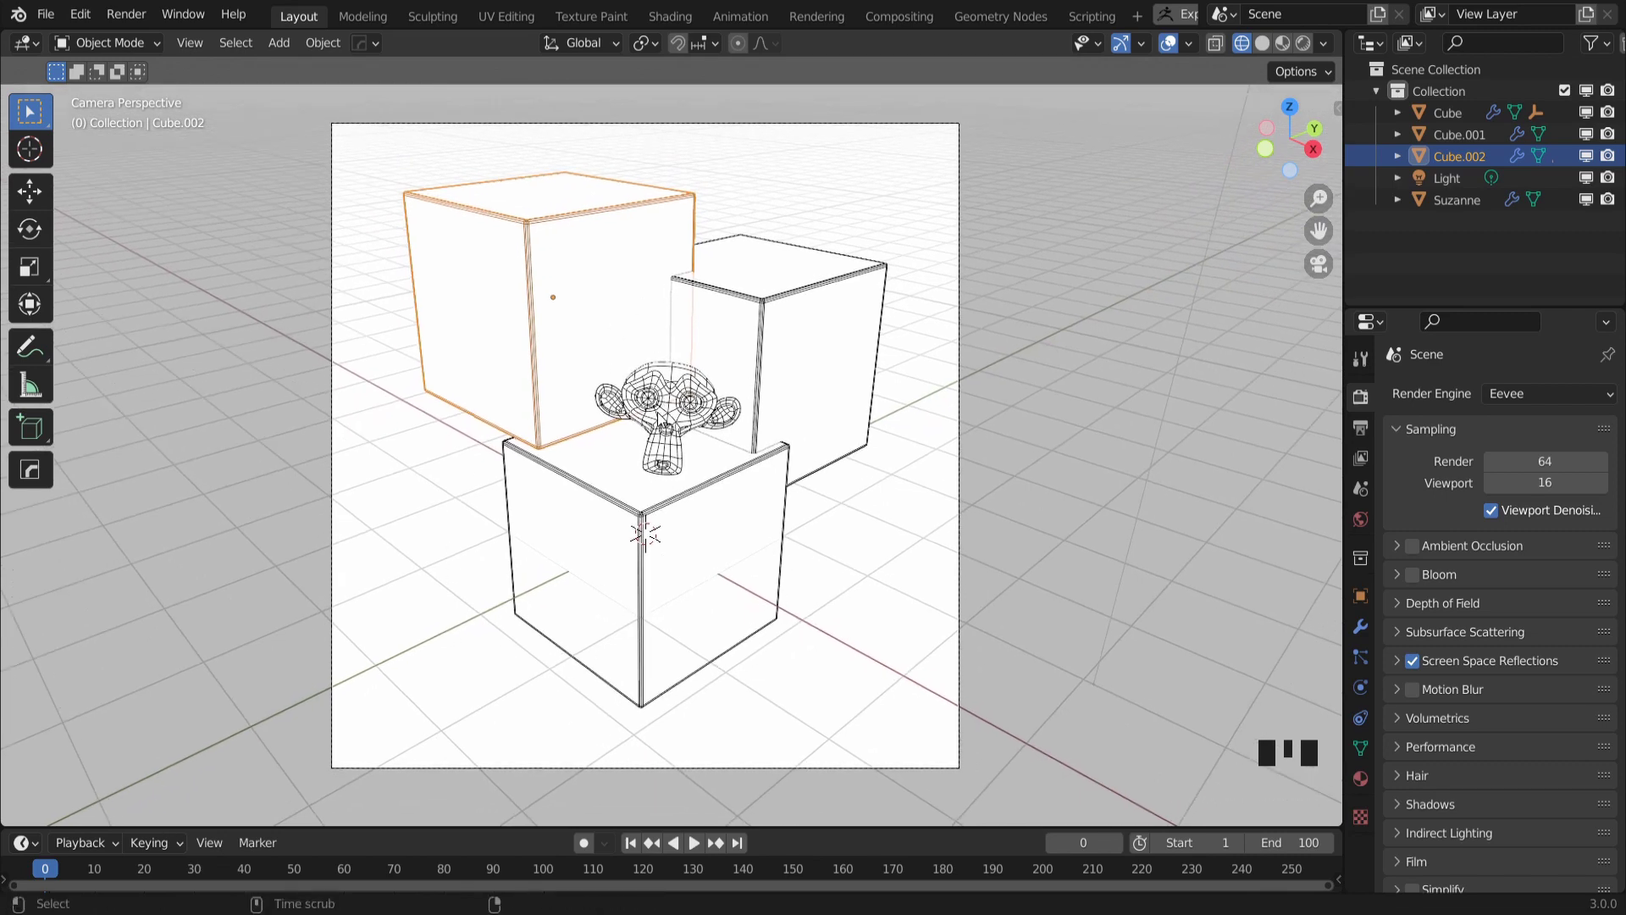
# Hide the viewport overlays and deselect all objects so only clean black wireframe lines are drawn
pyautogui.keyDown('shift'); pyautogui.moveTo(659, 417); pyautogui.dragTo(781, 403, button='middle'); pyautogui.keyUp('shift')
pyautogui.click(642, 512)
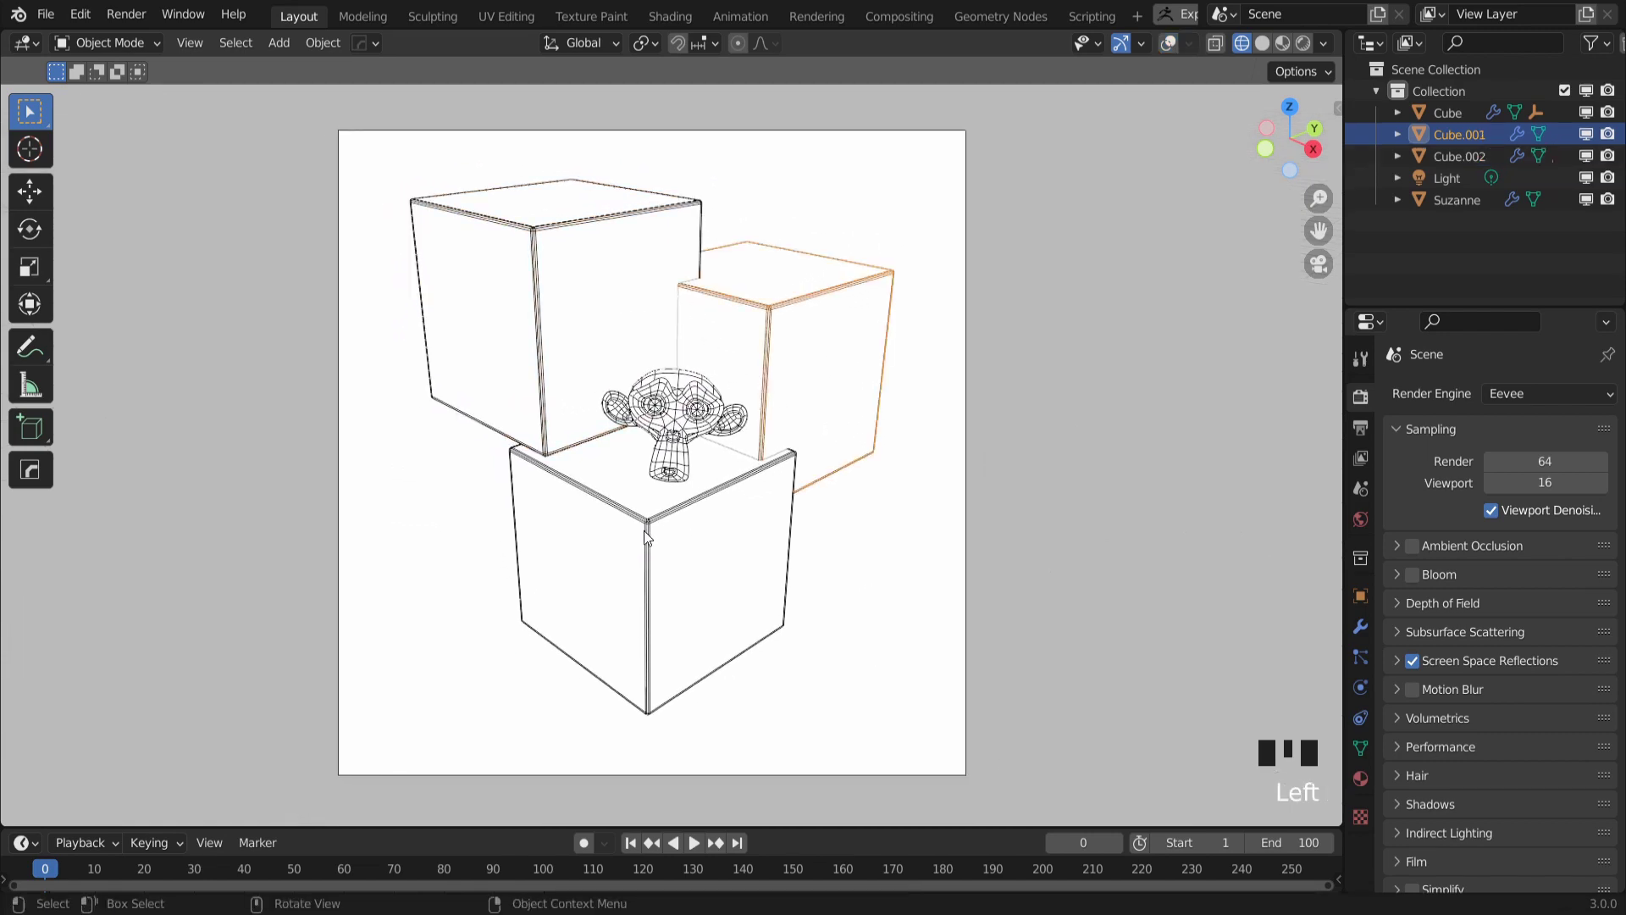
pyautogui.click(641, 506)
pyautogui.click(641, 506)
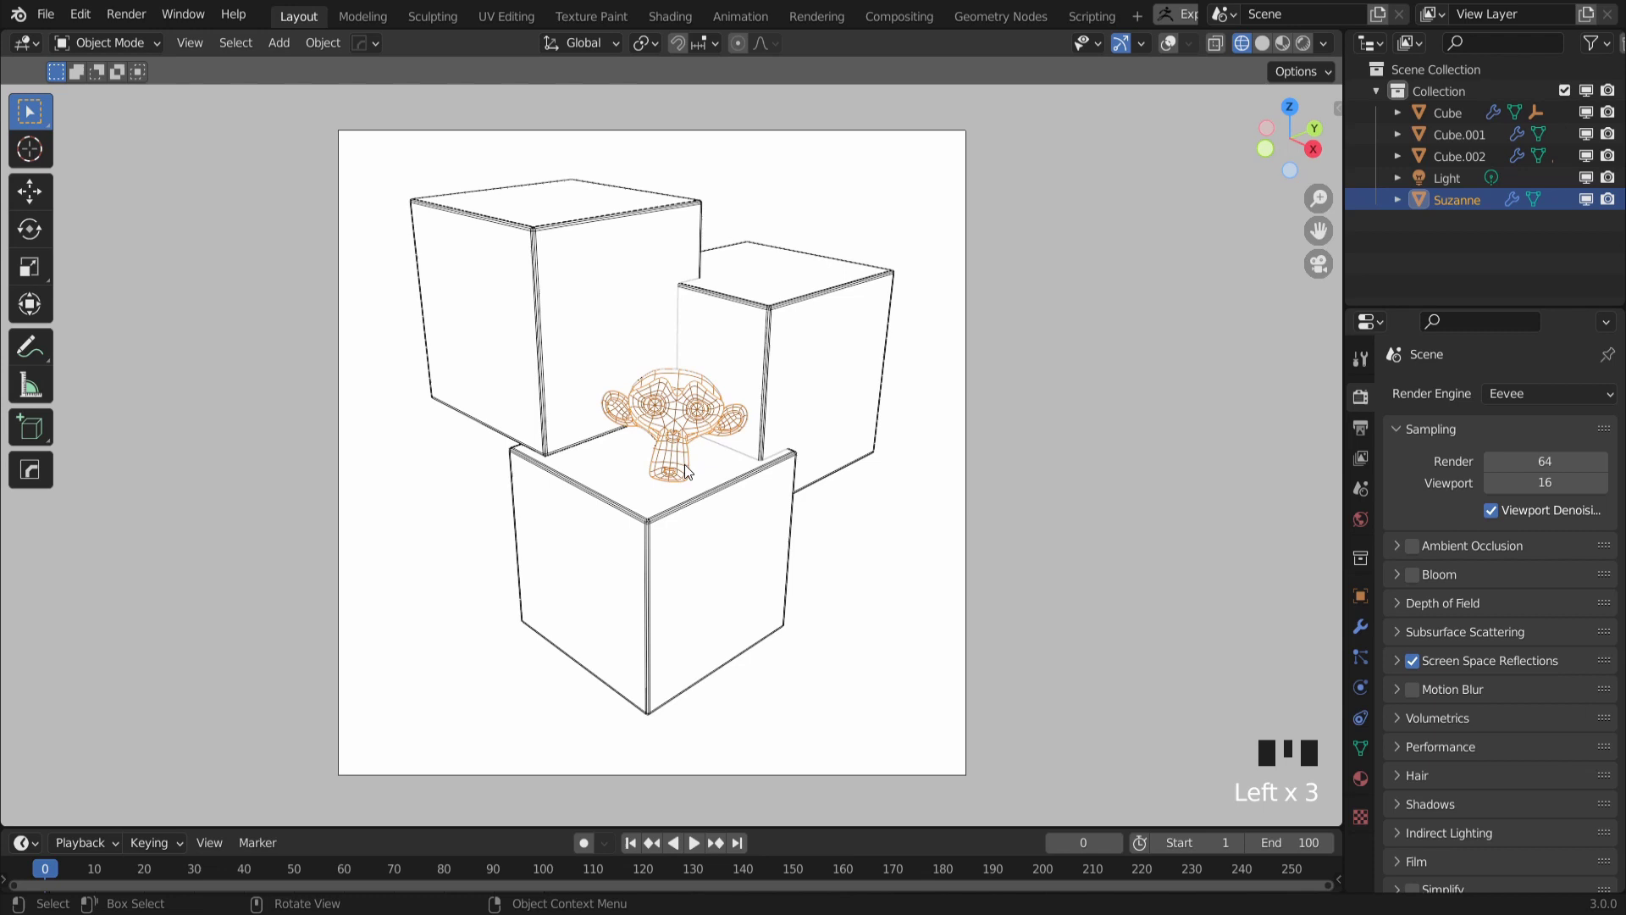
pyautogui.hotkey('alt', 'a')
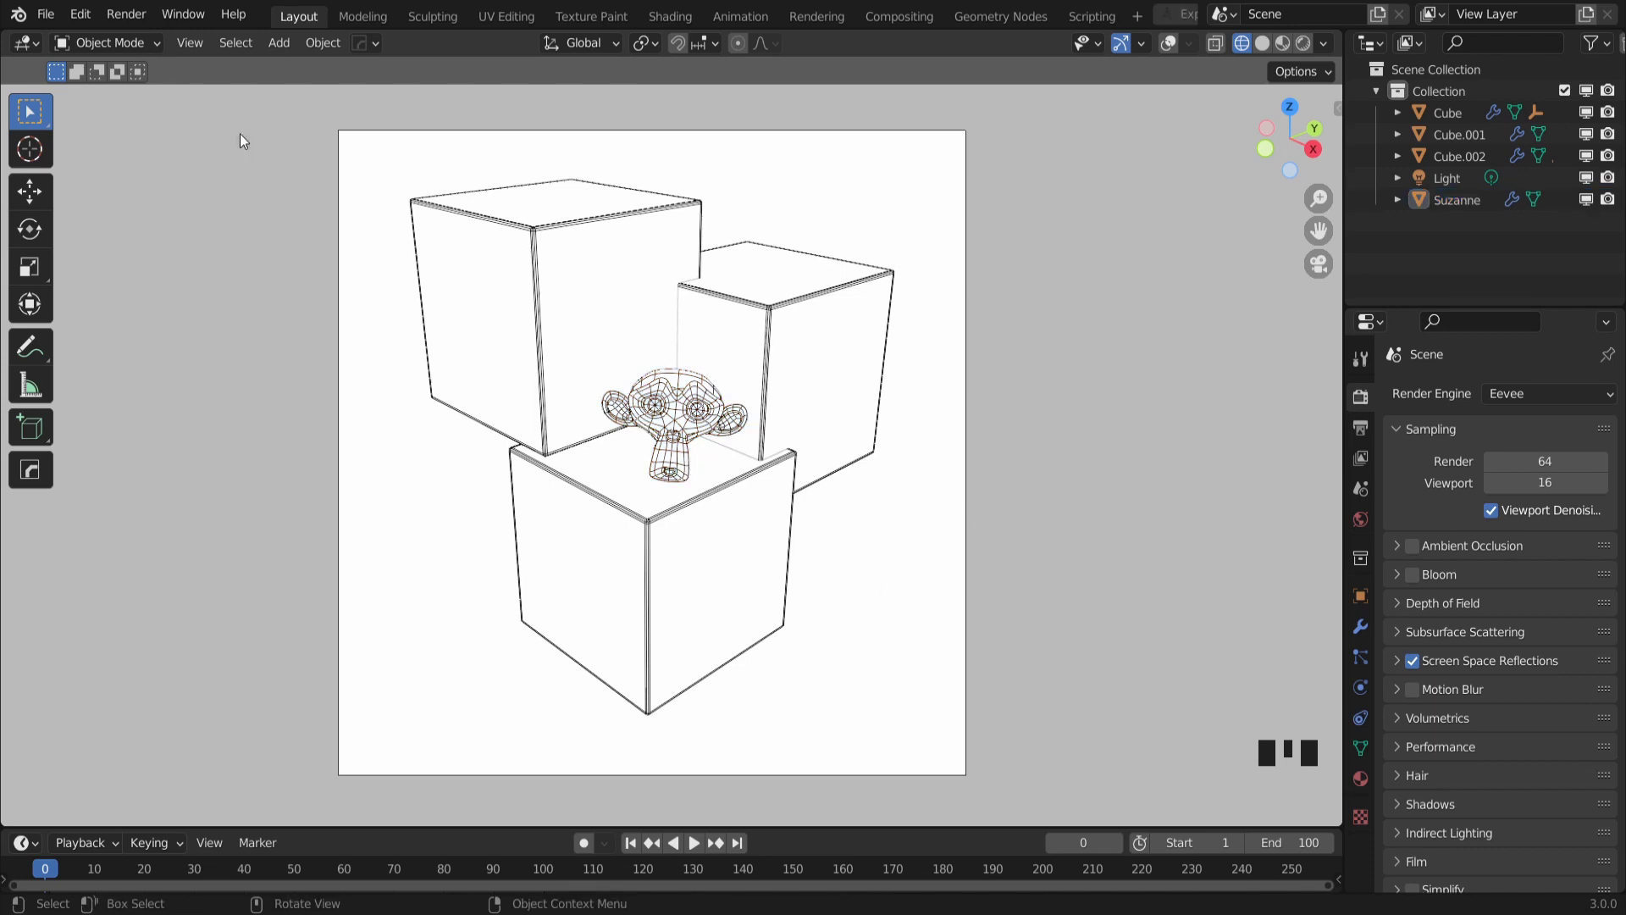
# Render an image of the wireframe viewport and save it as wire.png in the wireframe tests folder
pyautogui.click(193, 44)
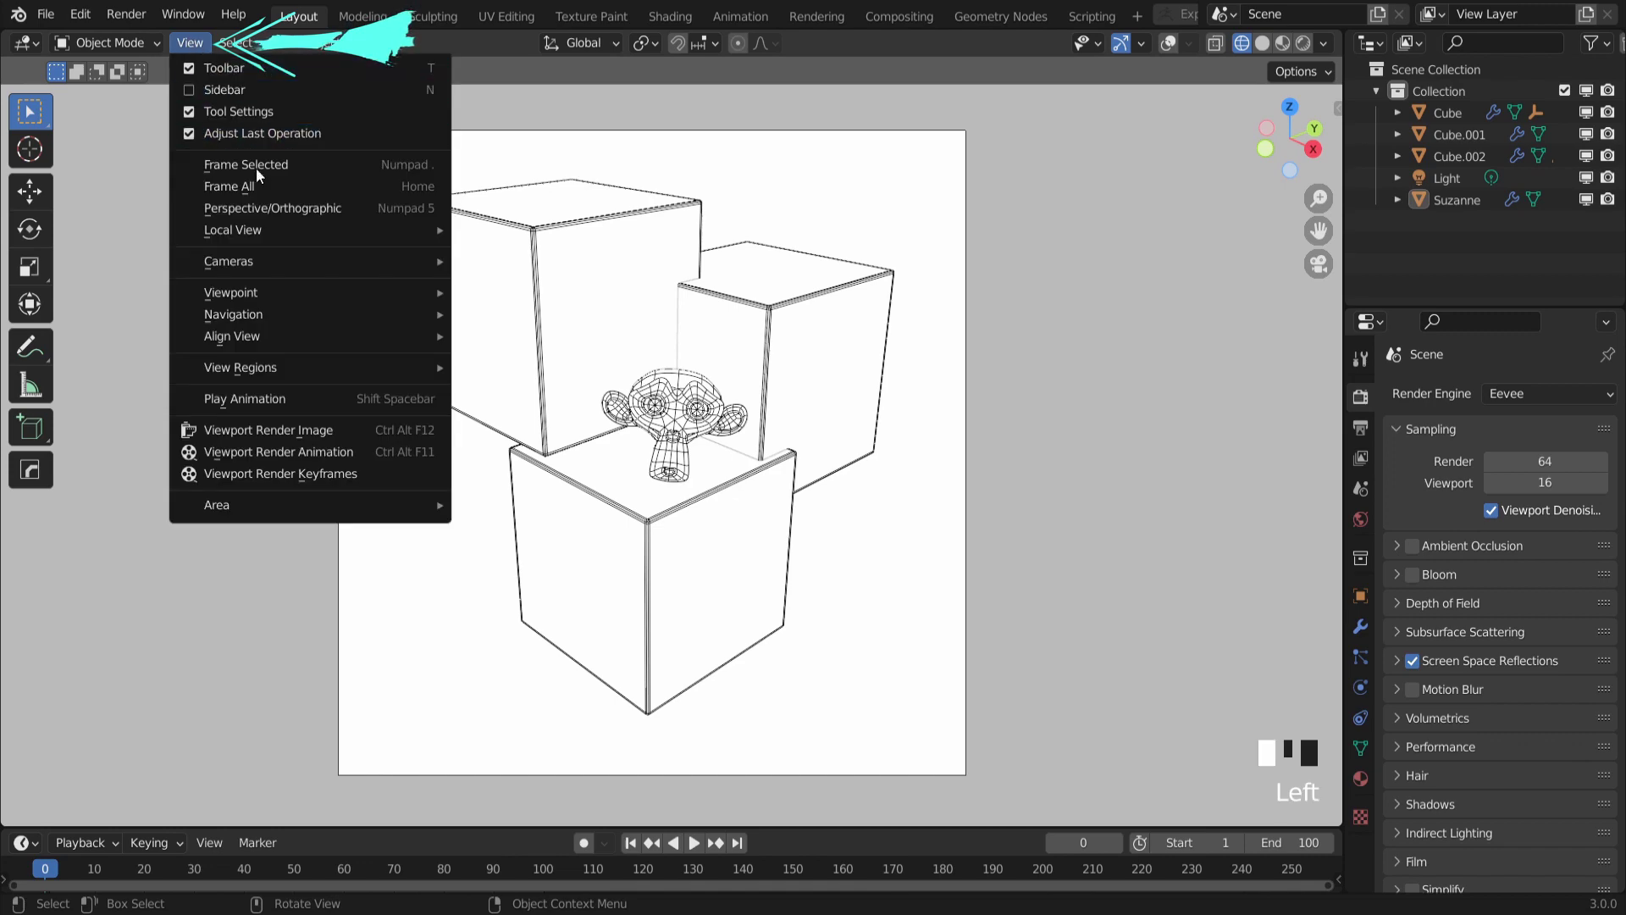
pyautogui.click(268, 428)
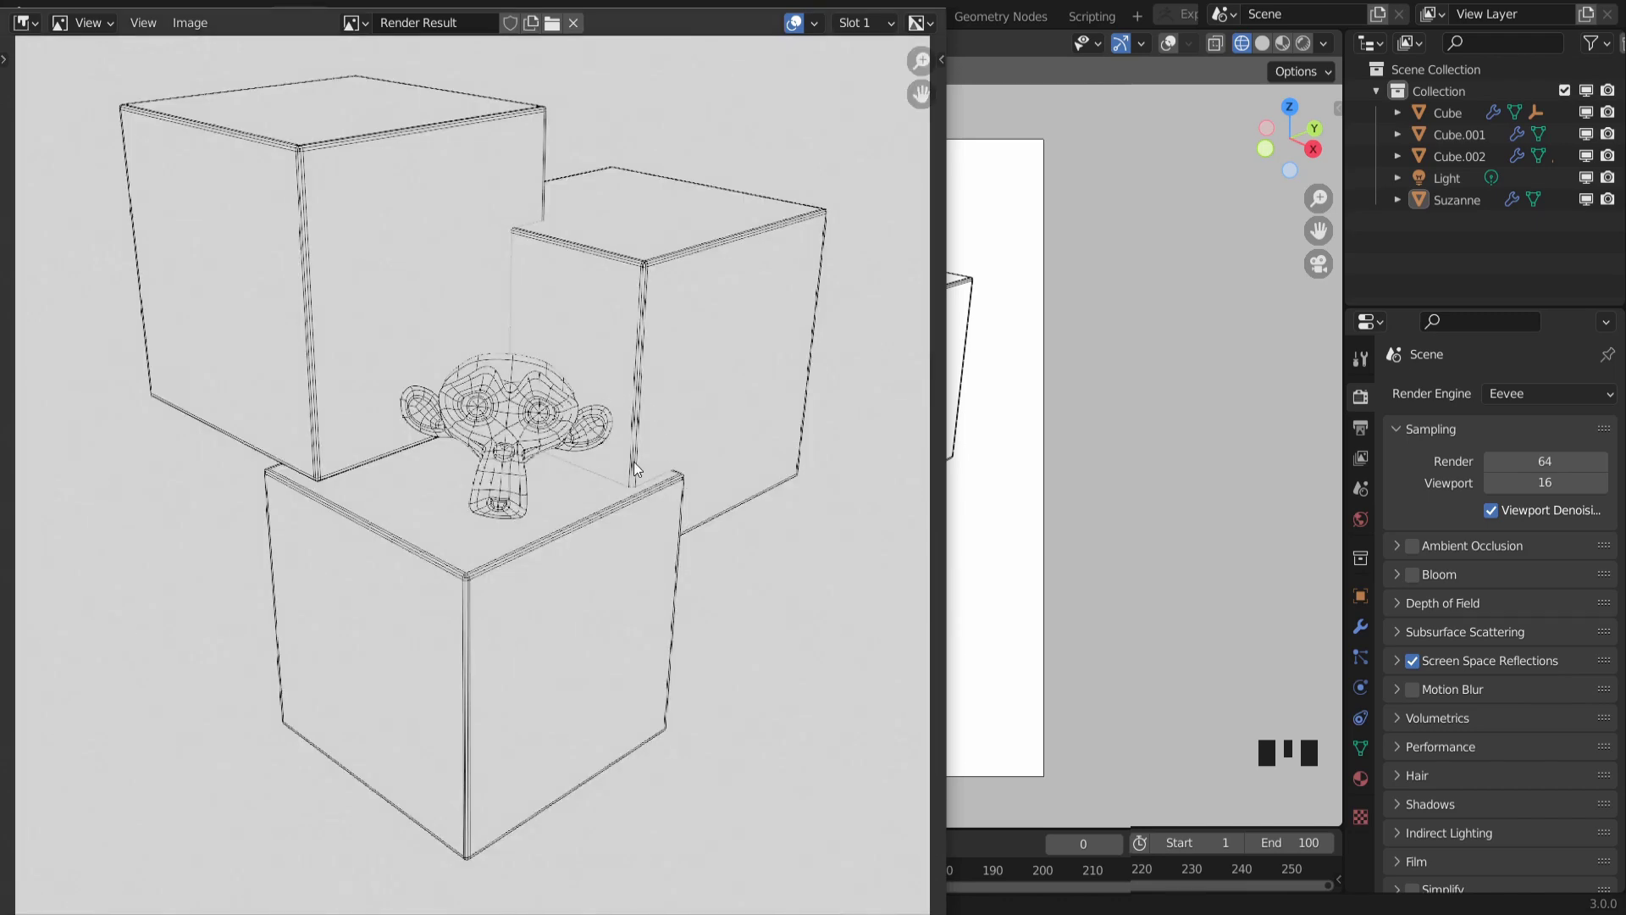
pyautogui.hotkey('shift', 'alt', 's')
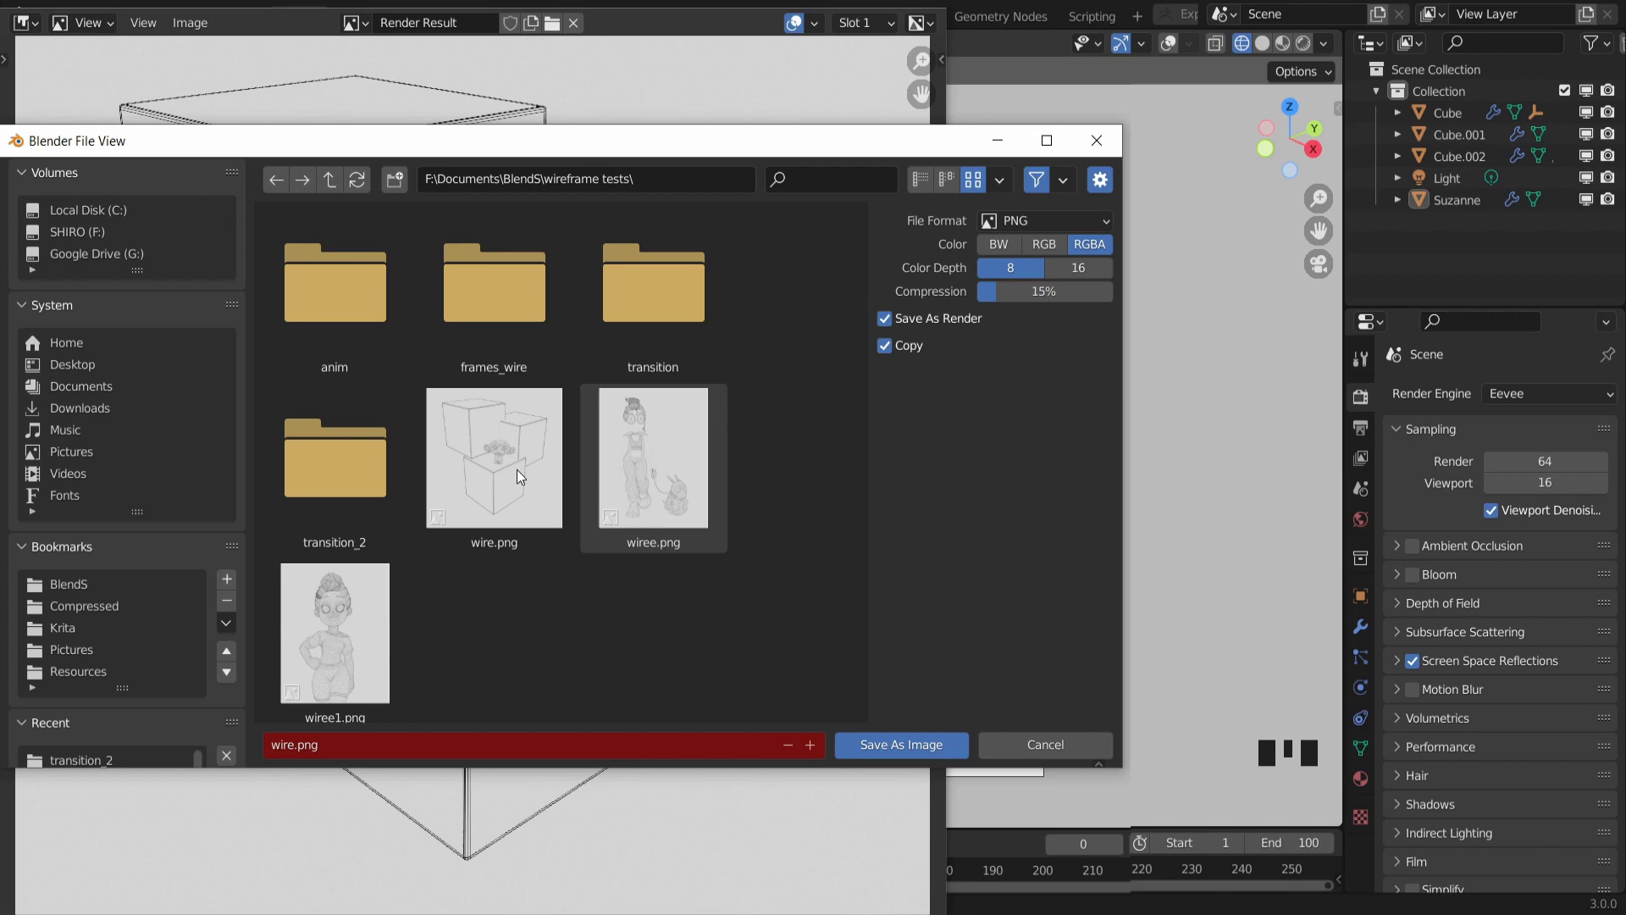
pyautogui.click(517, 470)
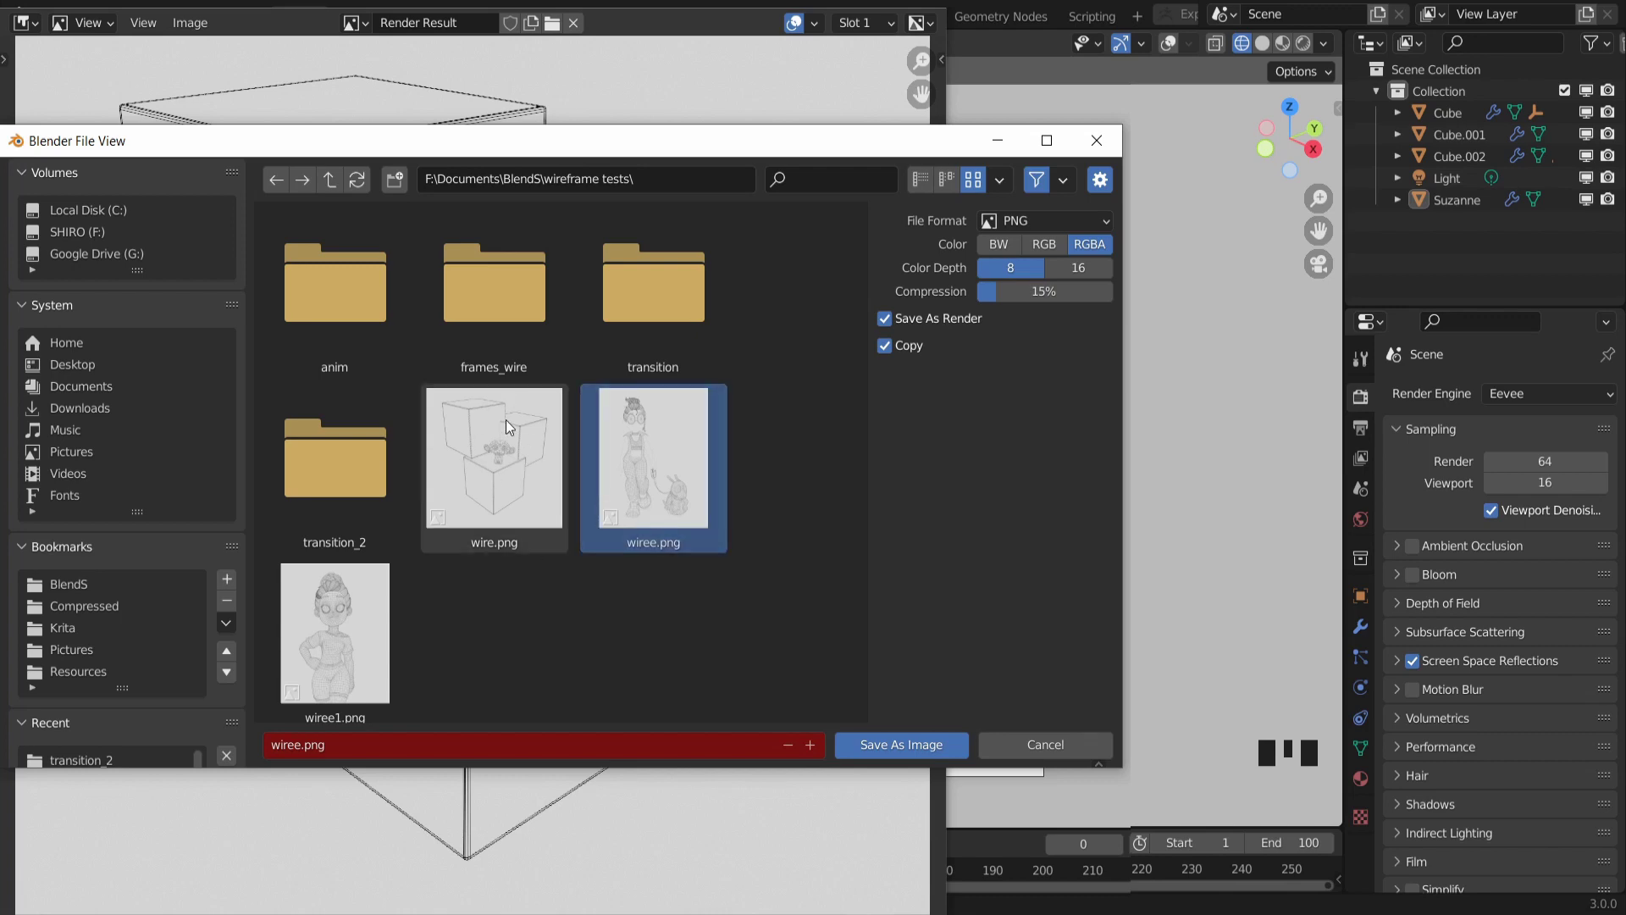
pyautogui.doubleClick(490, 456)
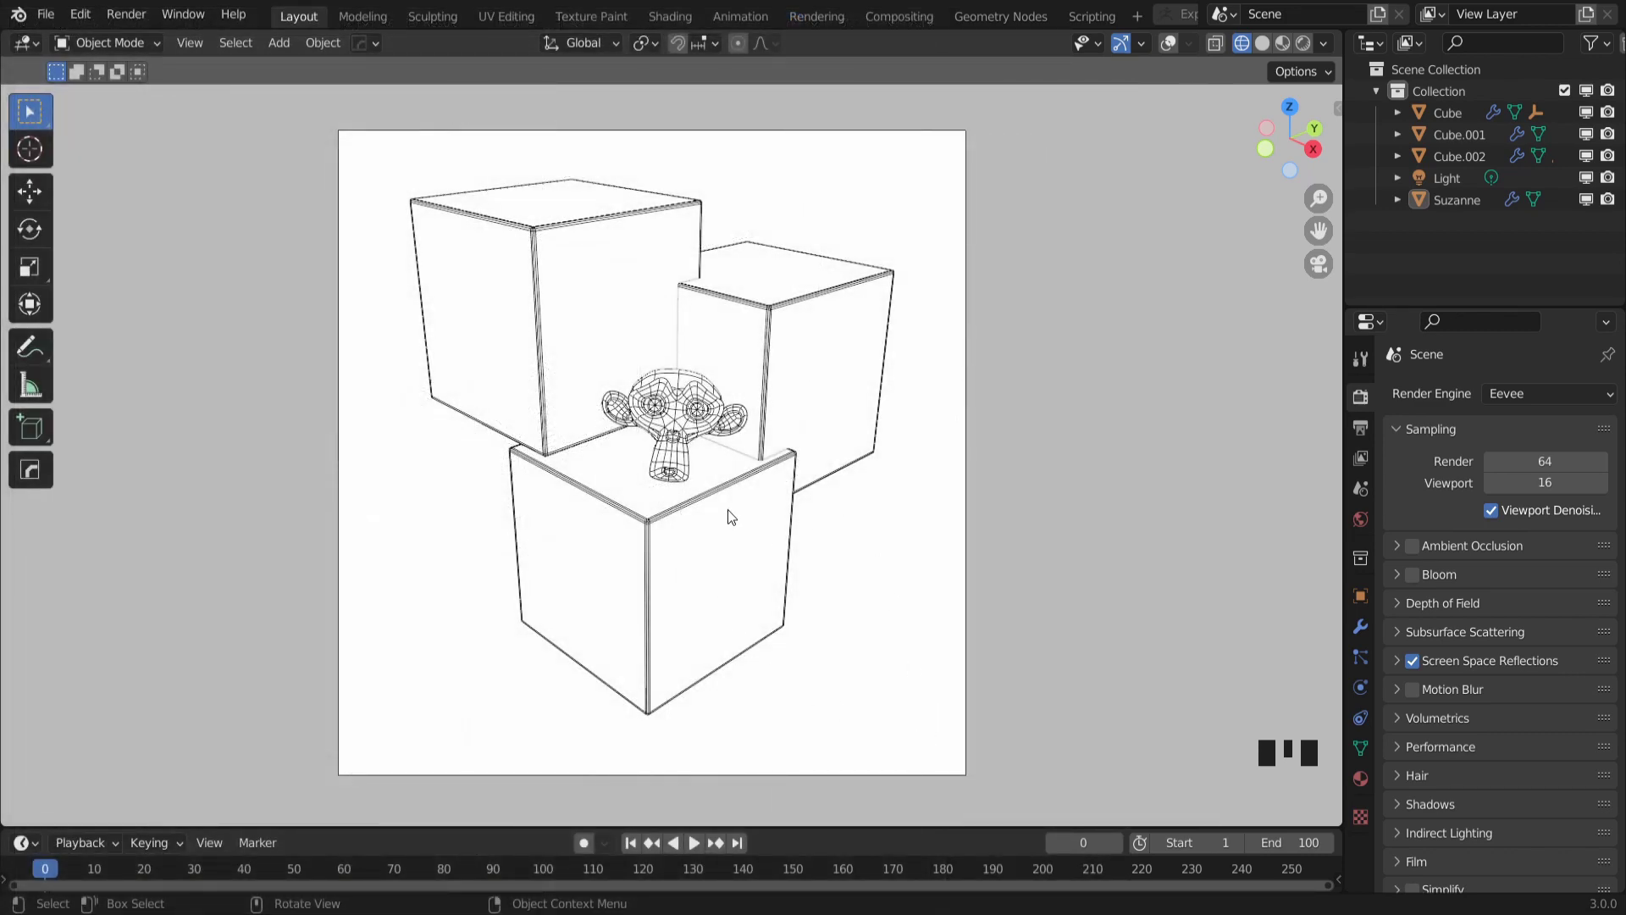
# Render the normal shaded image of the scene from the camera and return to the main window
pyautogui.keyDown('shift'); pyautogui.moveTo(699, 467); pyautogui.dragTo(707, 474, button='middle'); pyautogui.keyUp('shift')
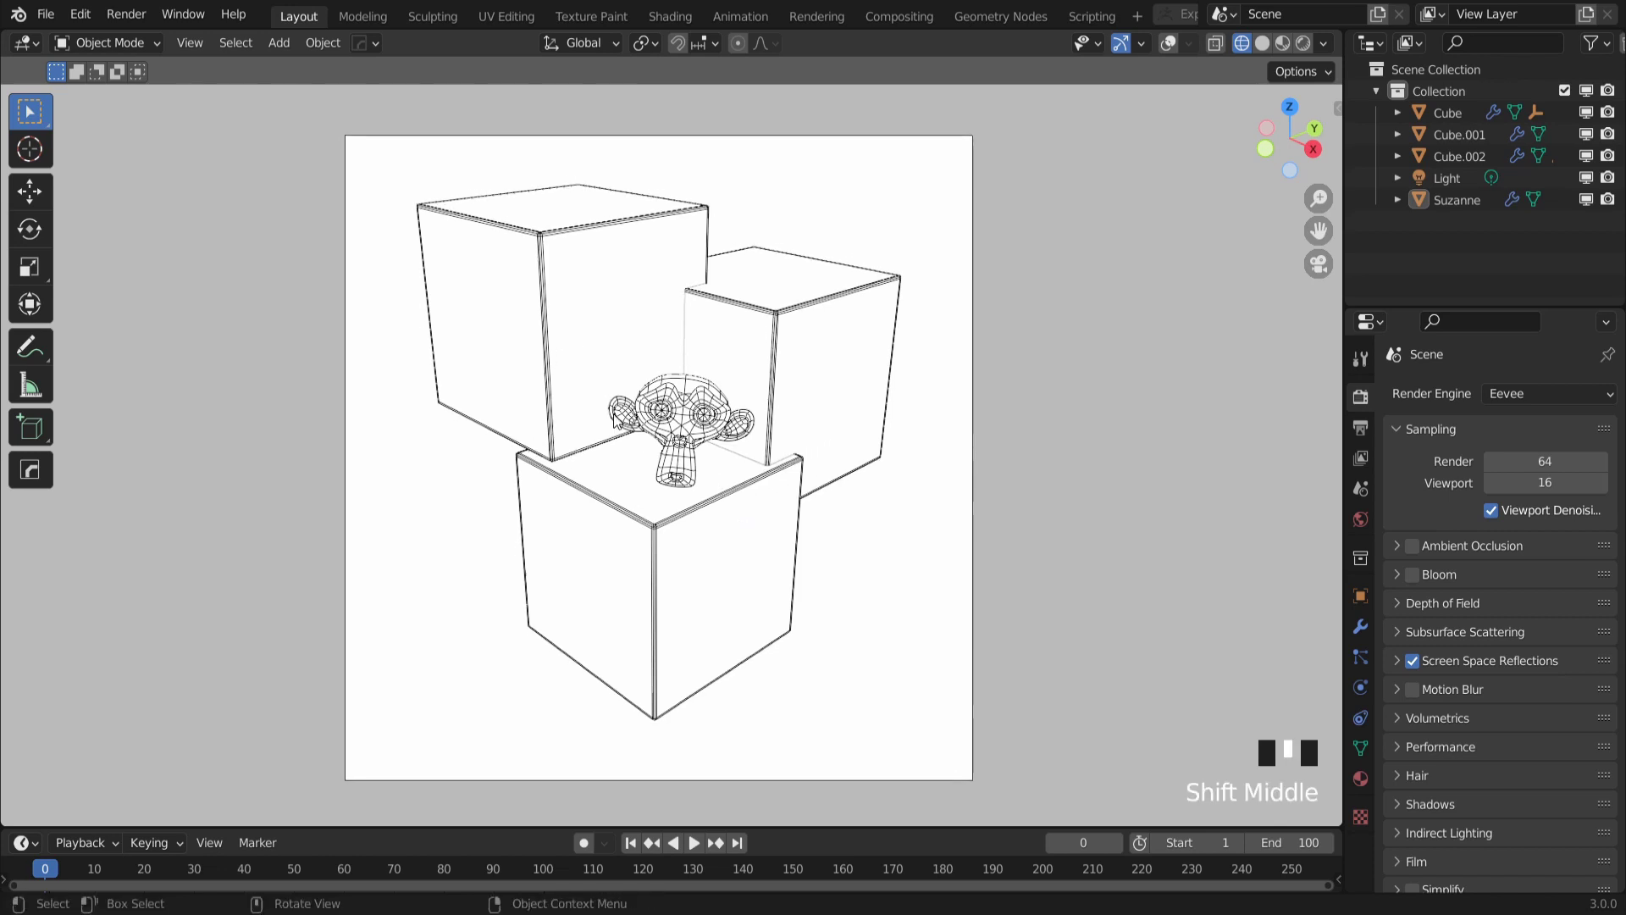
pyautogui.click(136, 17)
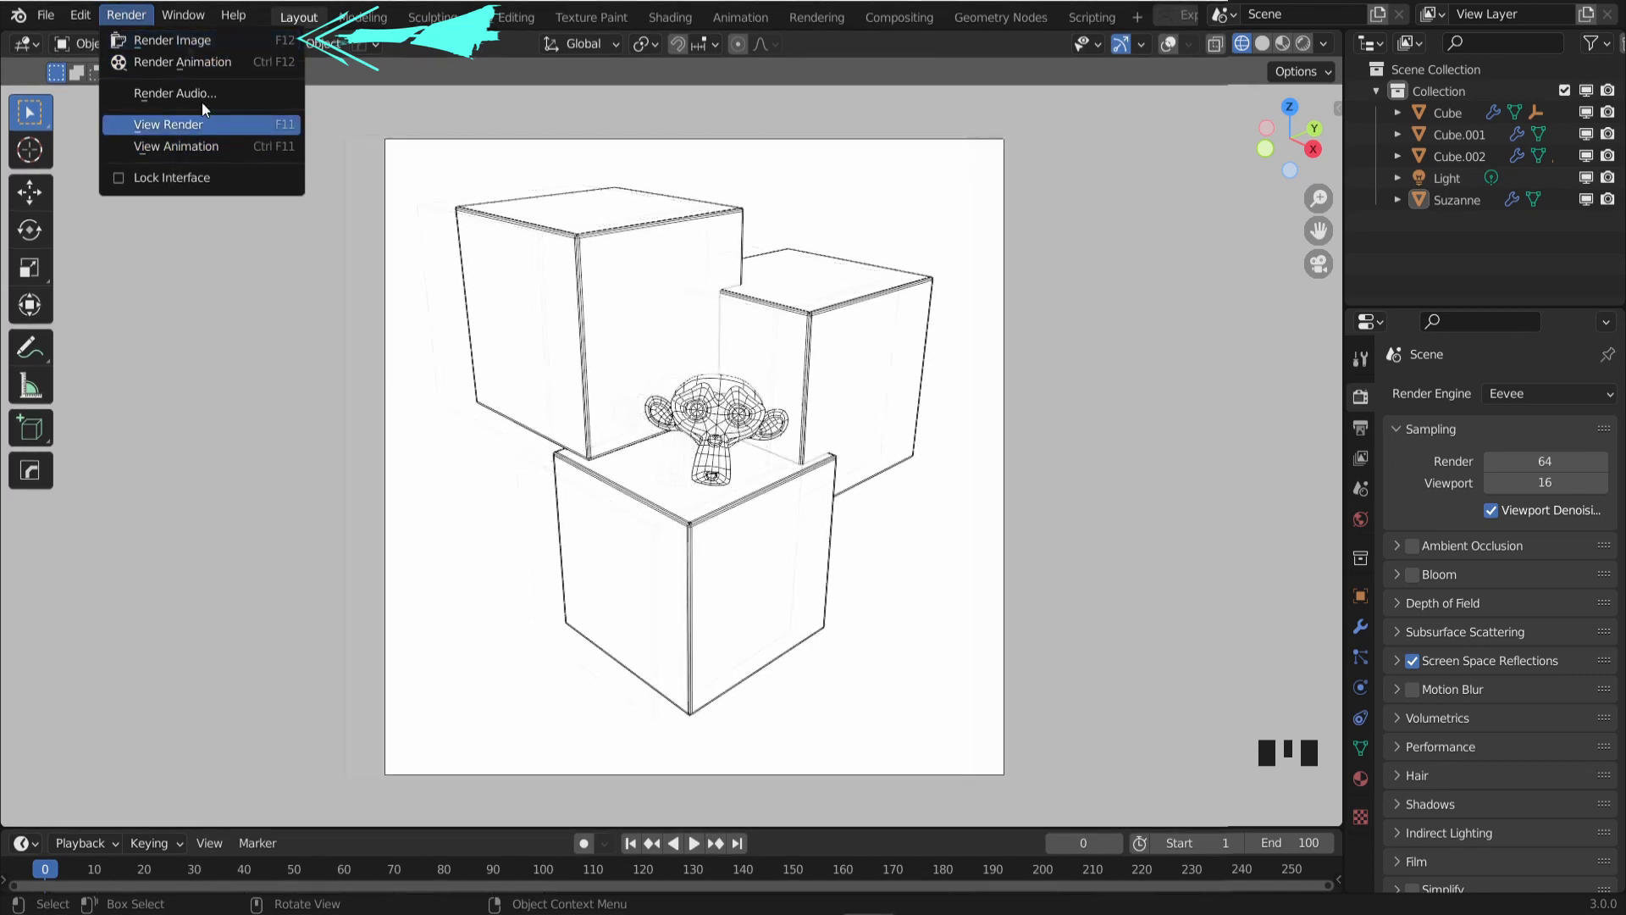
pyautogui.click(209, 51)
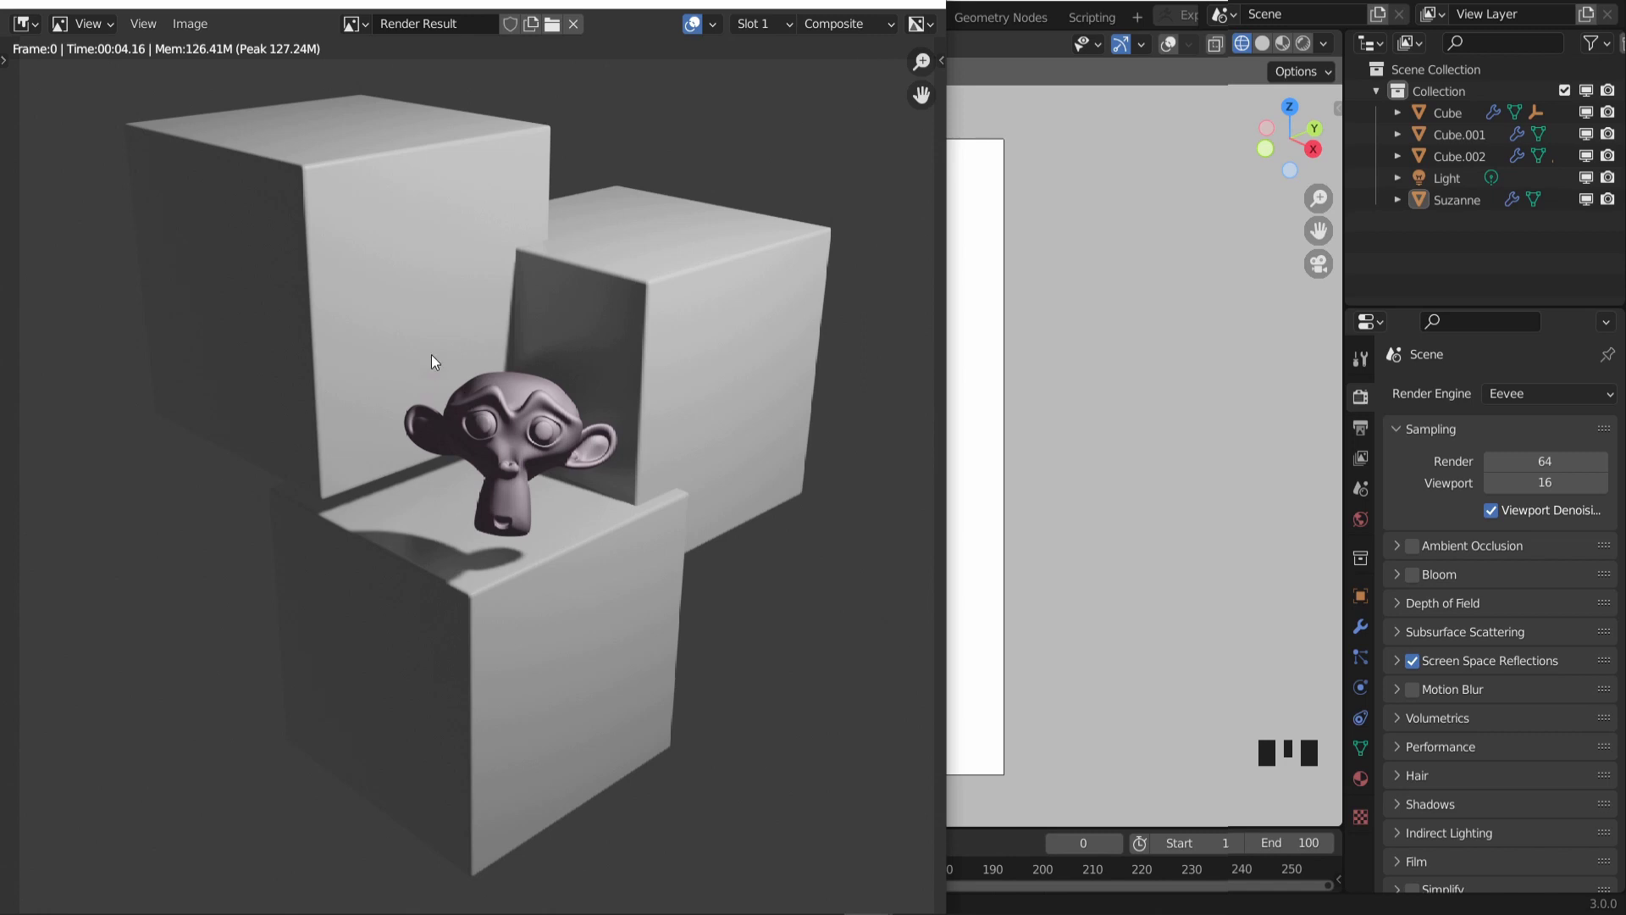
pyautogui.click(1049, 439)
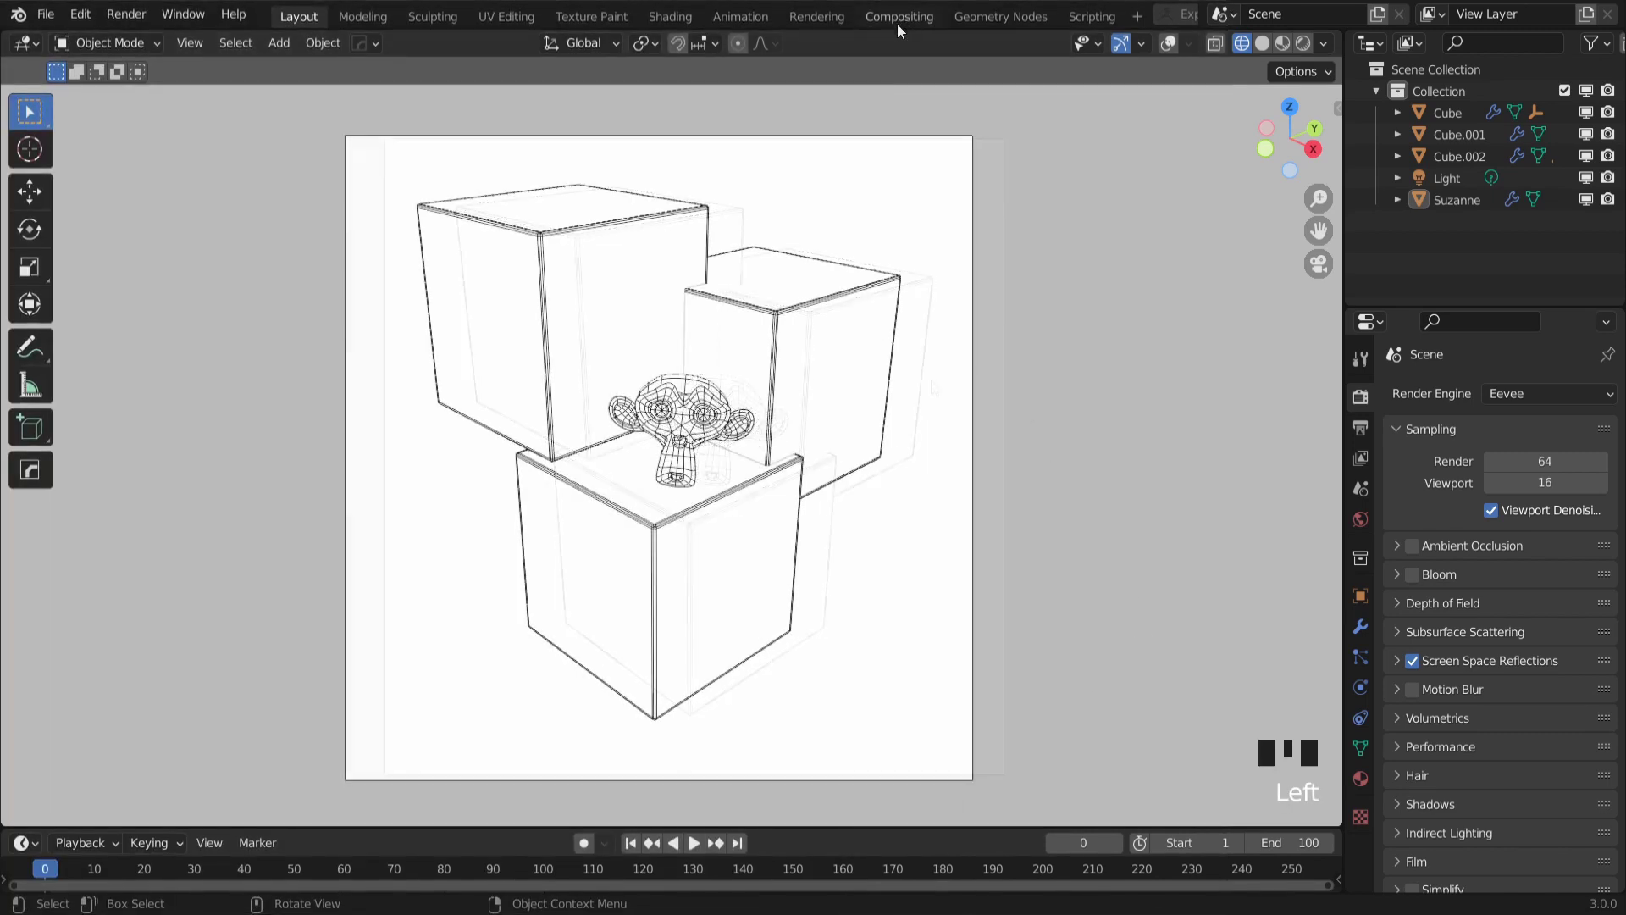
# Enable Use Nodes for the scene in the Compositing workspace and fit the render backdrop between the nodes
pyautogui.click(900, 17)
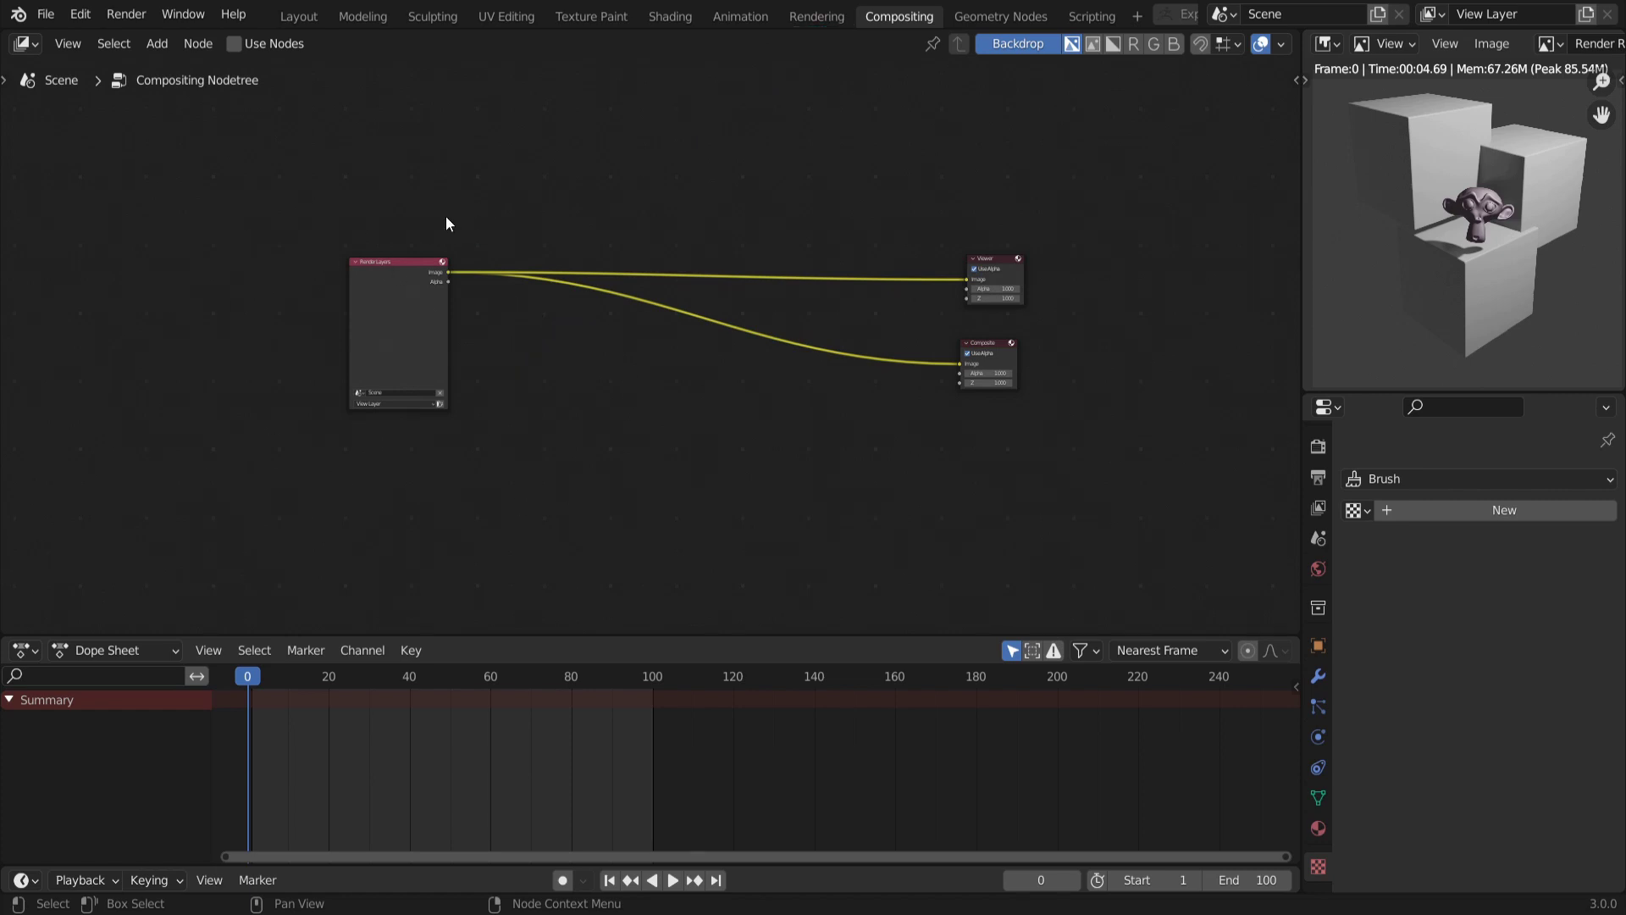
pyautogui.click(236, 44)
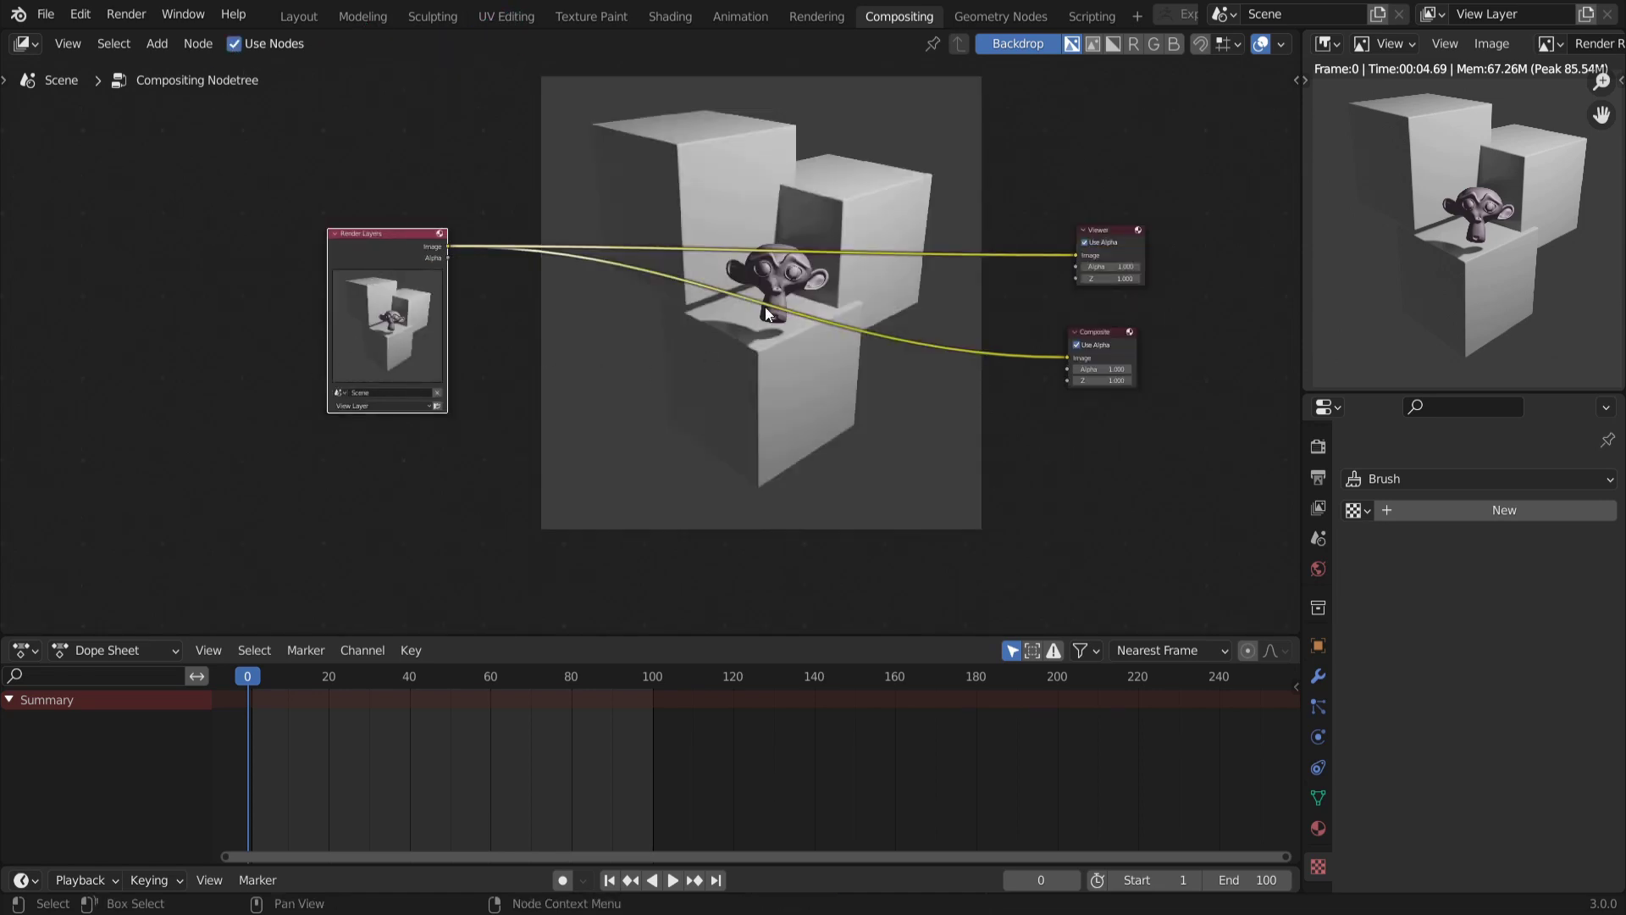
pyautogui.hotkey('alt', 'v')
pyautogui.hotkey('alt', 'v')
pyautogui.hotkey('alt', 'v')
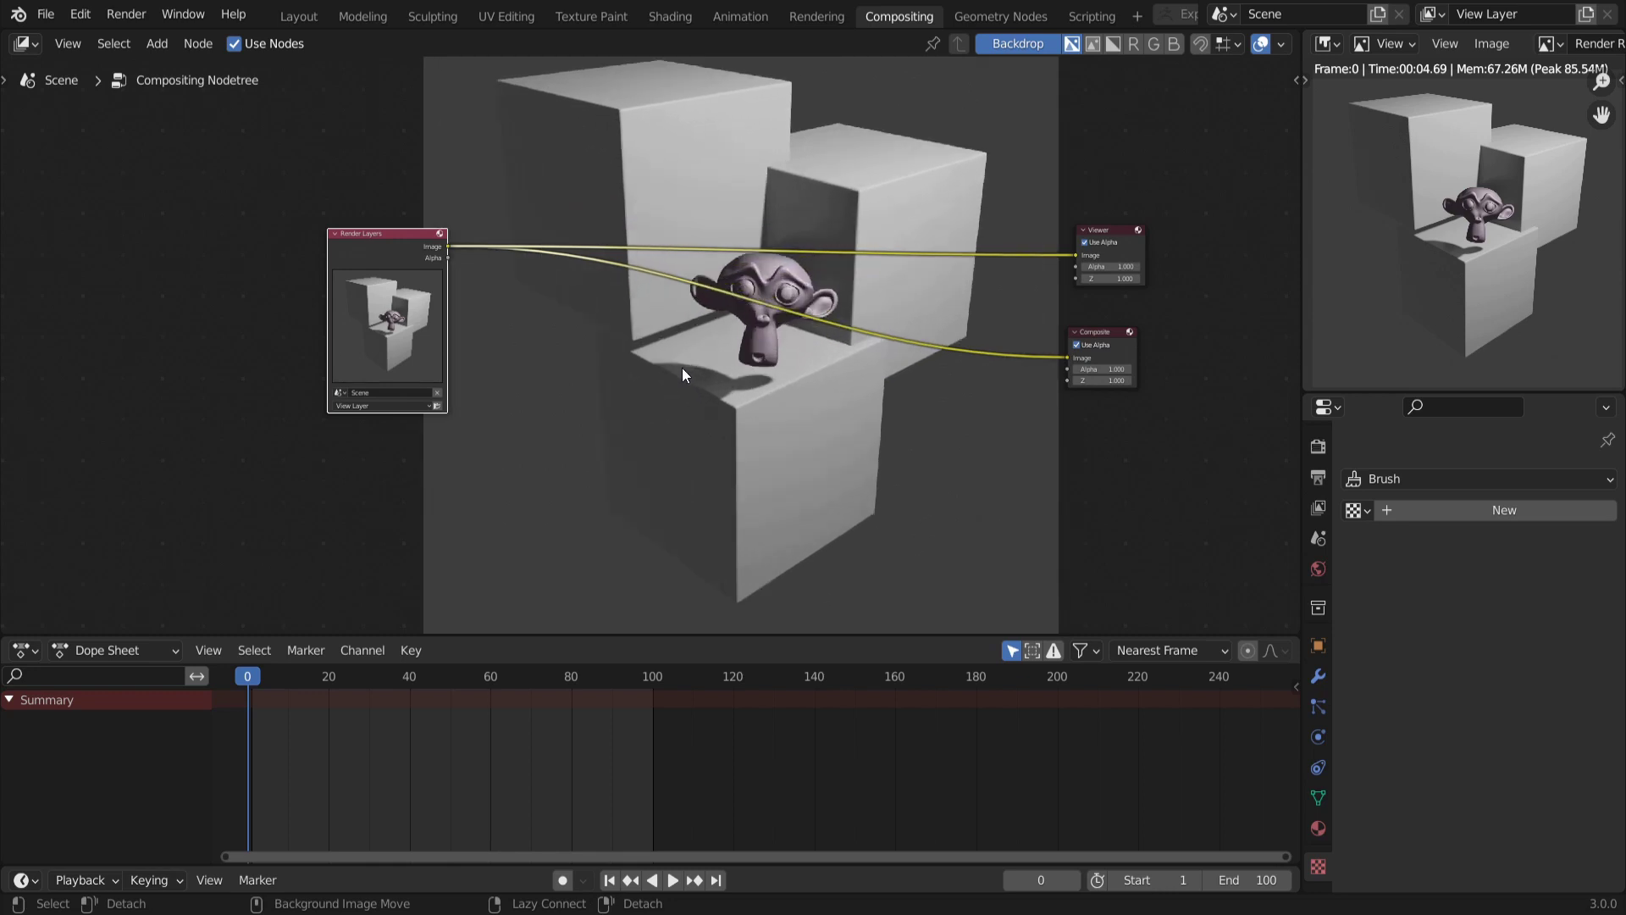
pyautogui.press('v')
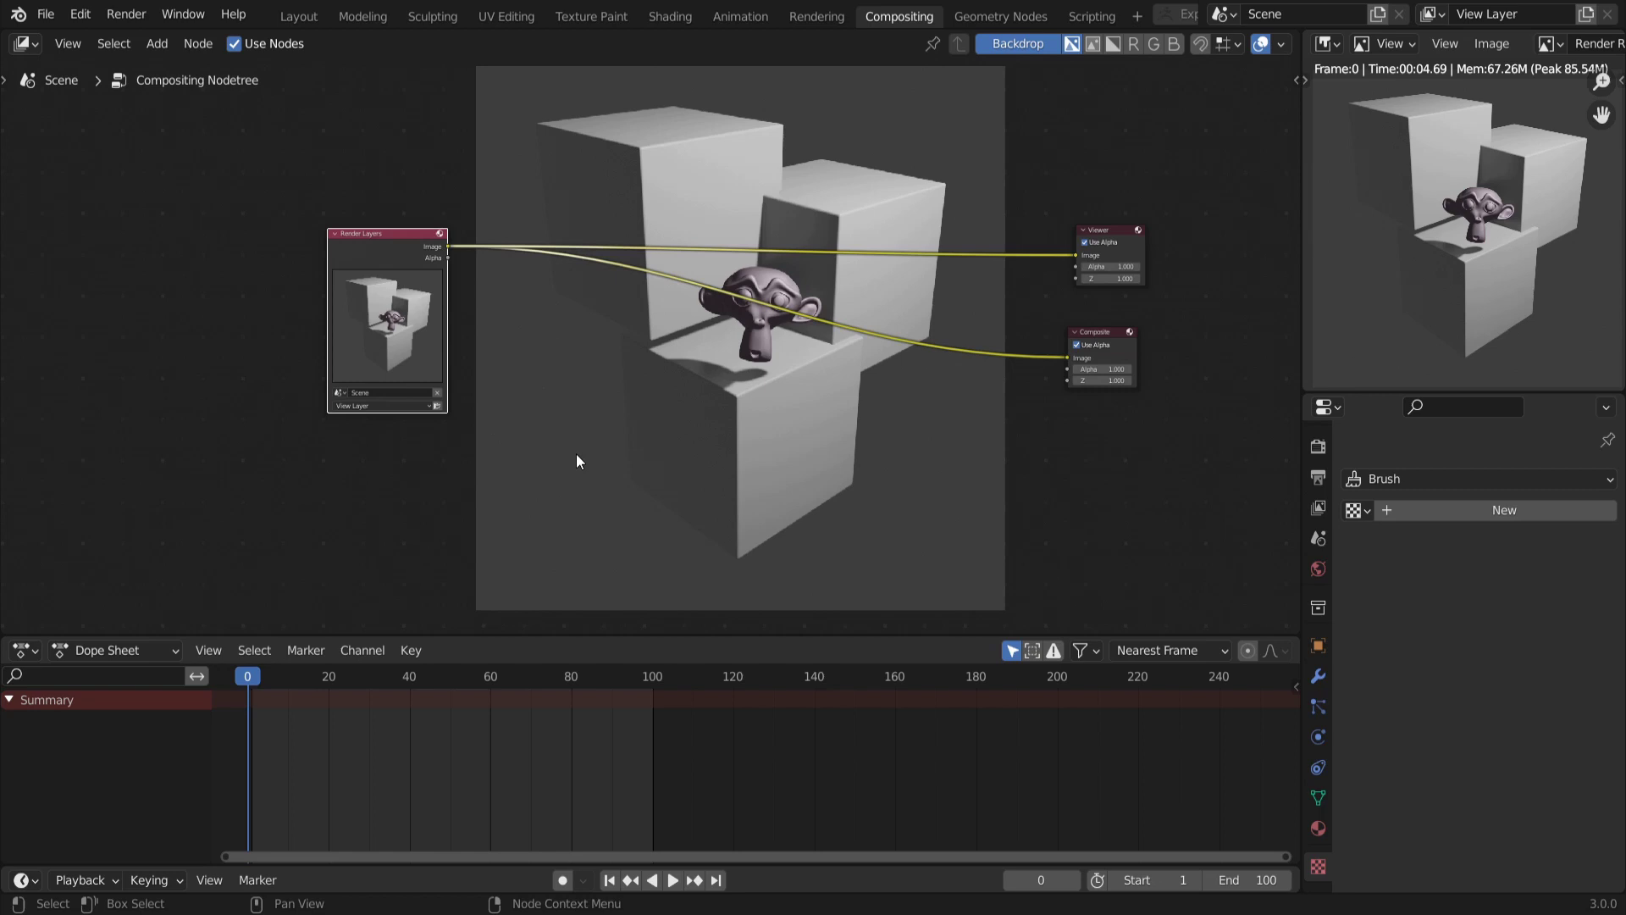
# Add an Image input node to the compositing node tree
pyautogui.scroll(1, 573, 428)
pyautogui.hotkey('shift', 'a')
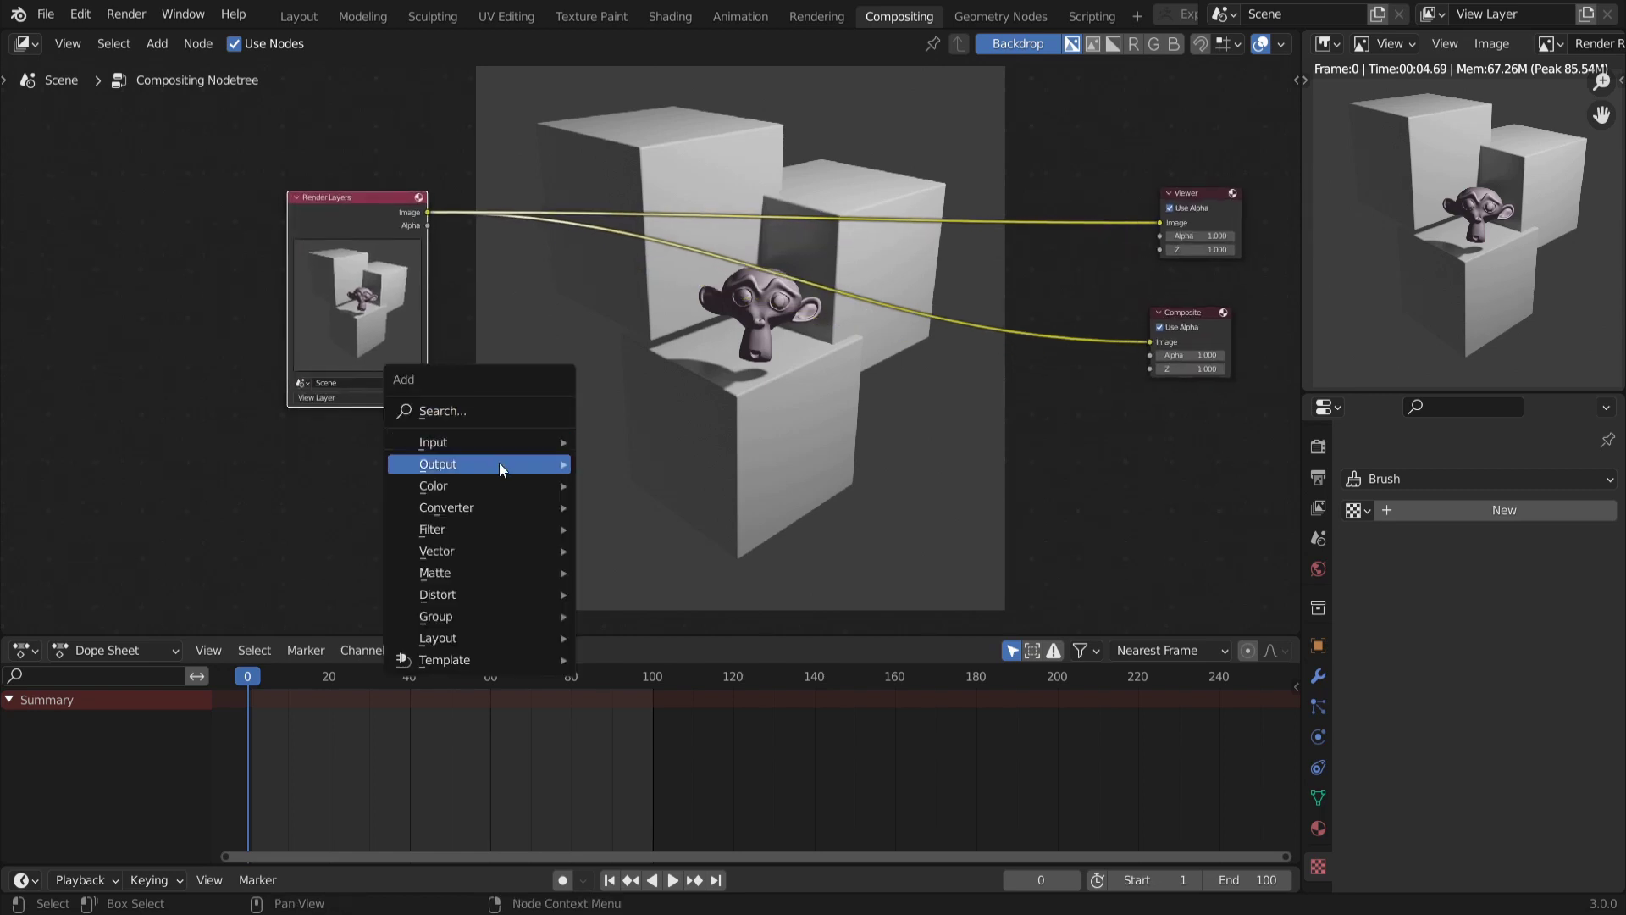
pyautogui.moveTo(486, 442)
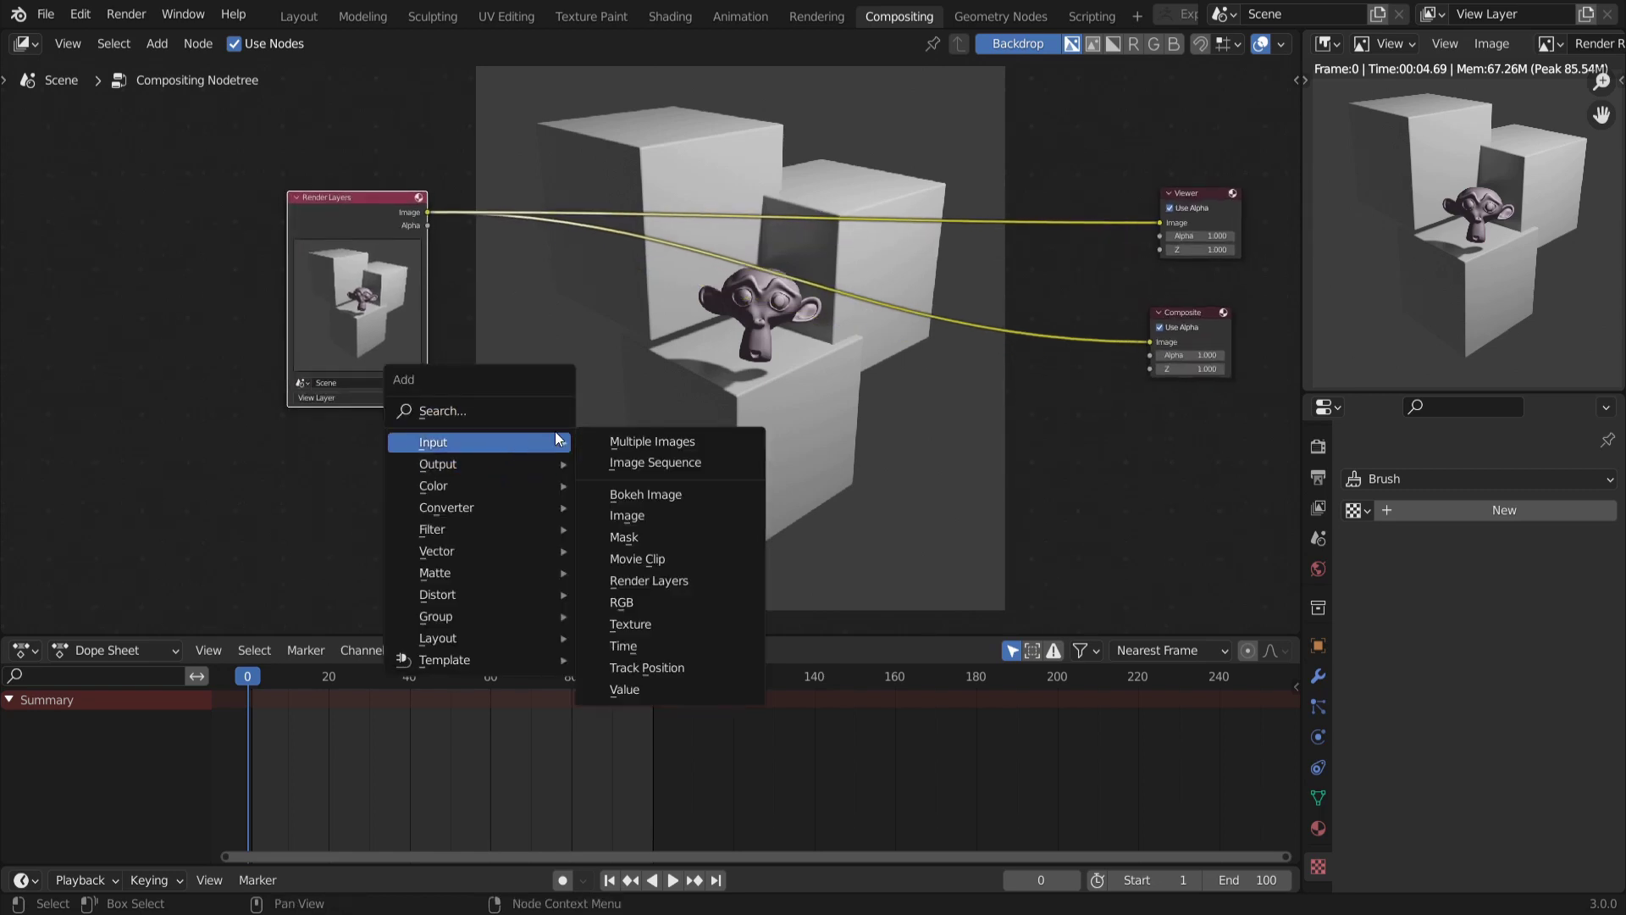
pyautogui.click(657, 512)
pyautogui.click(596, 500)
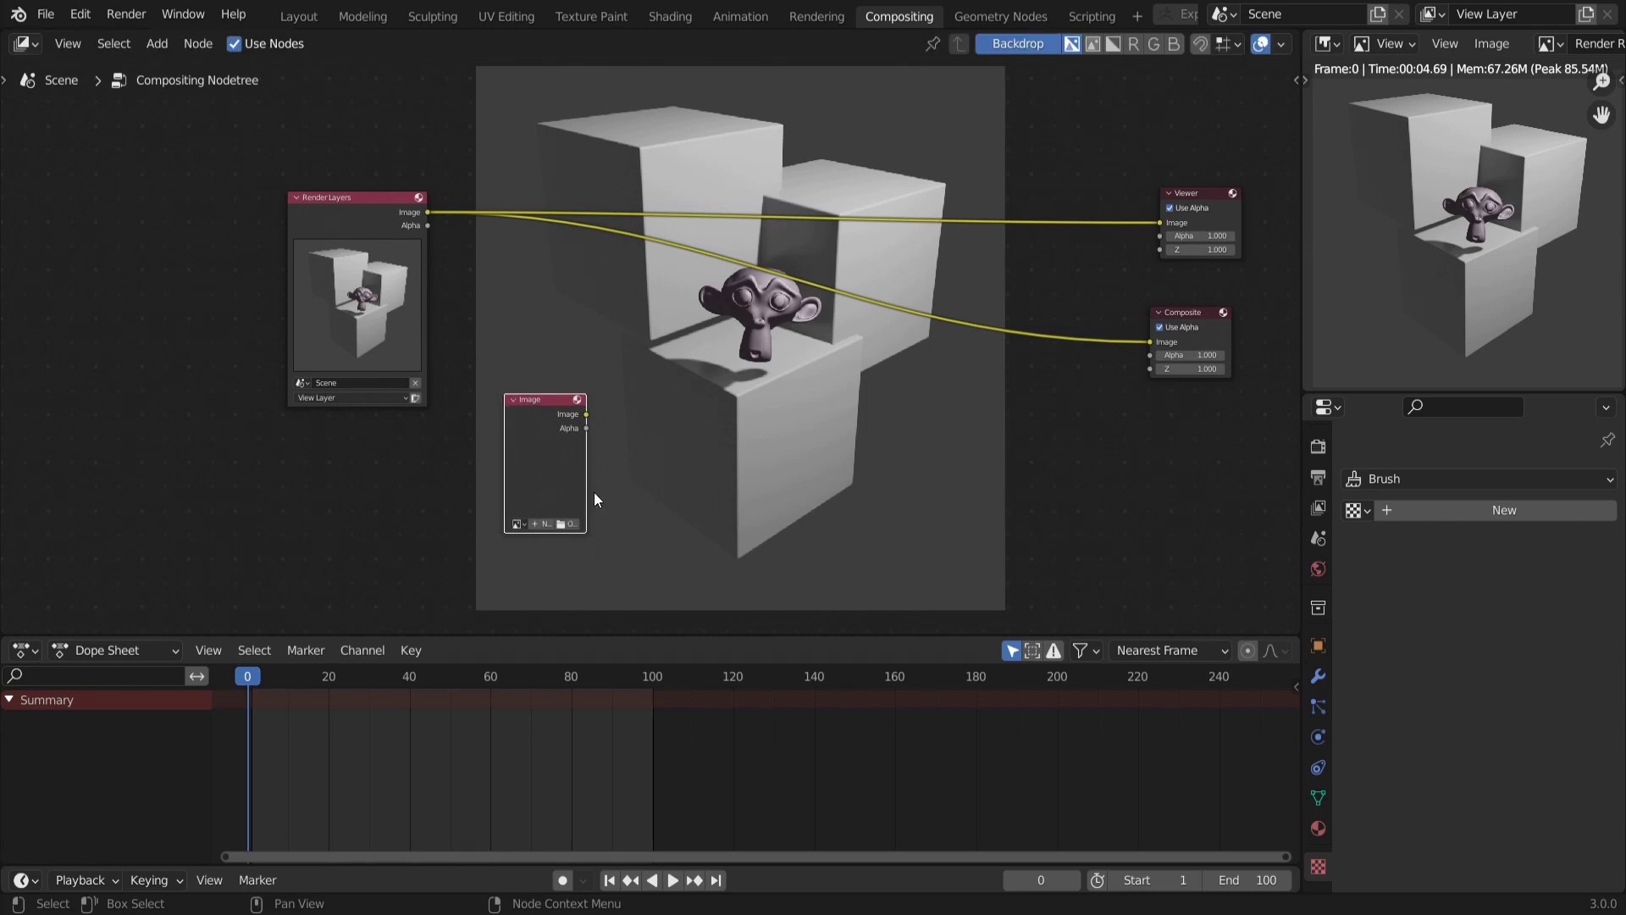
# Load wire.png into the Image node and link it to the Viewer, placing the node below Render Layers
pyautogui.click(557, 524)
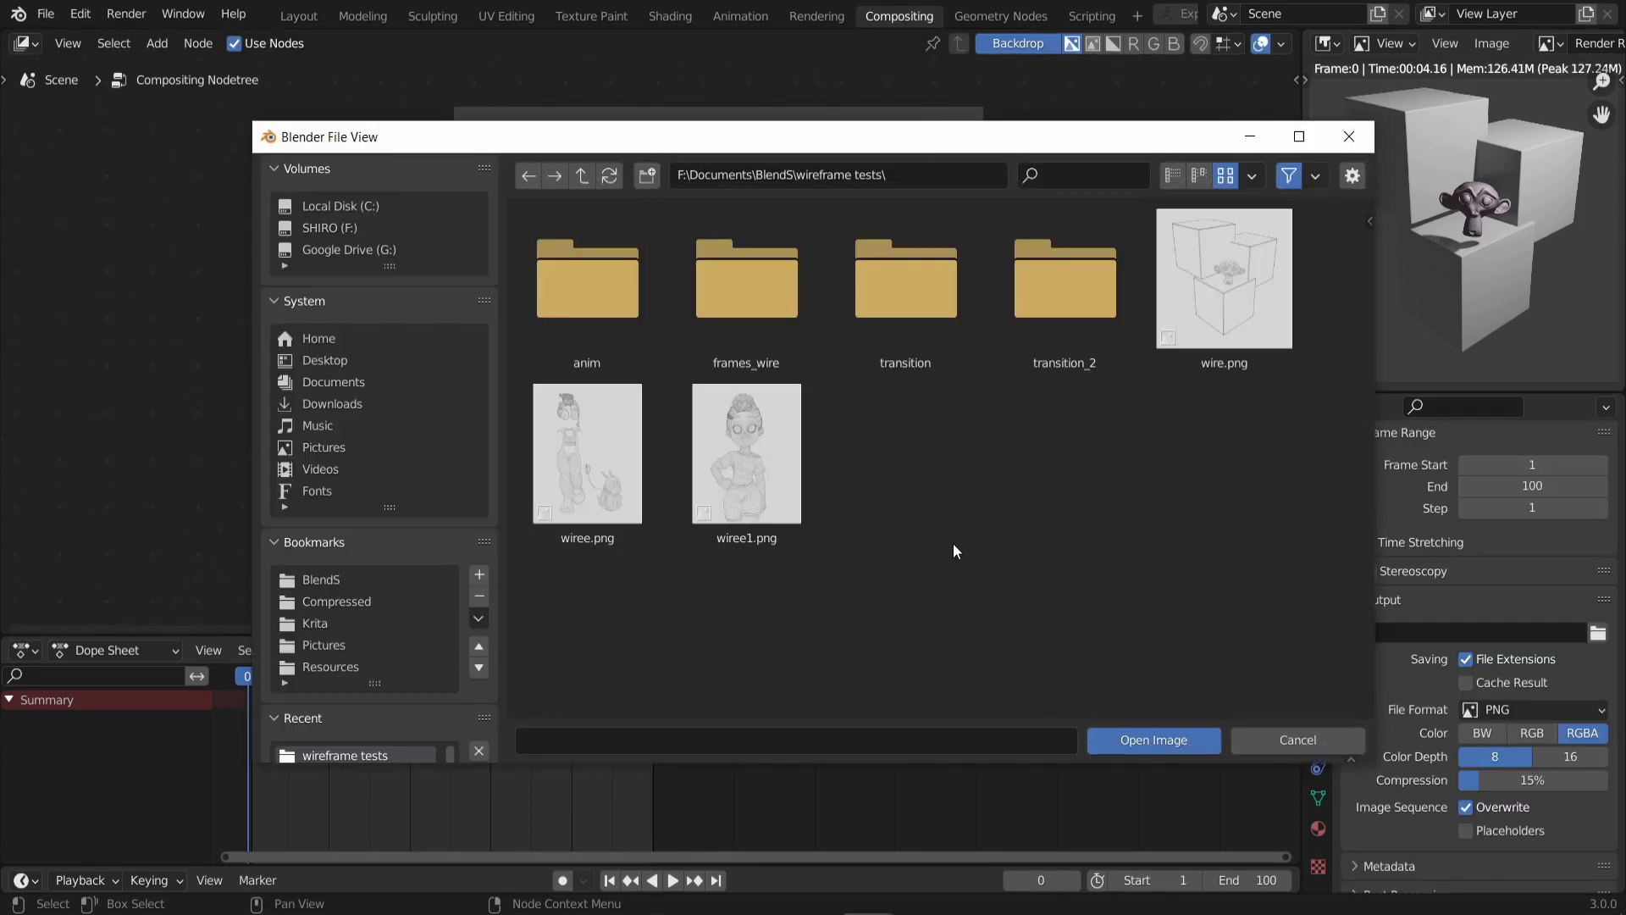
pyautogui.click(1206, 308)
pyautogui.doubleClick(1206, 309)
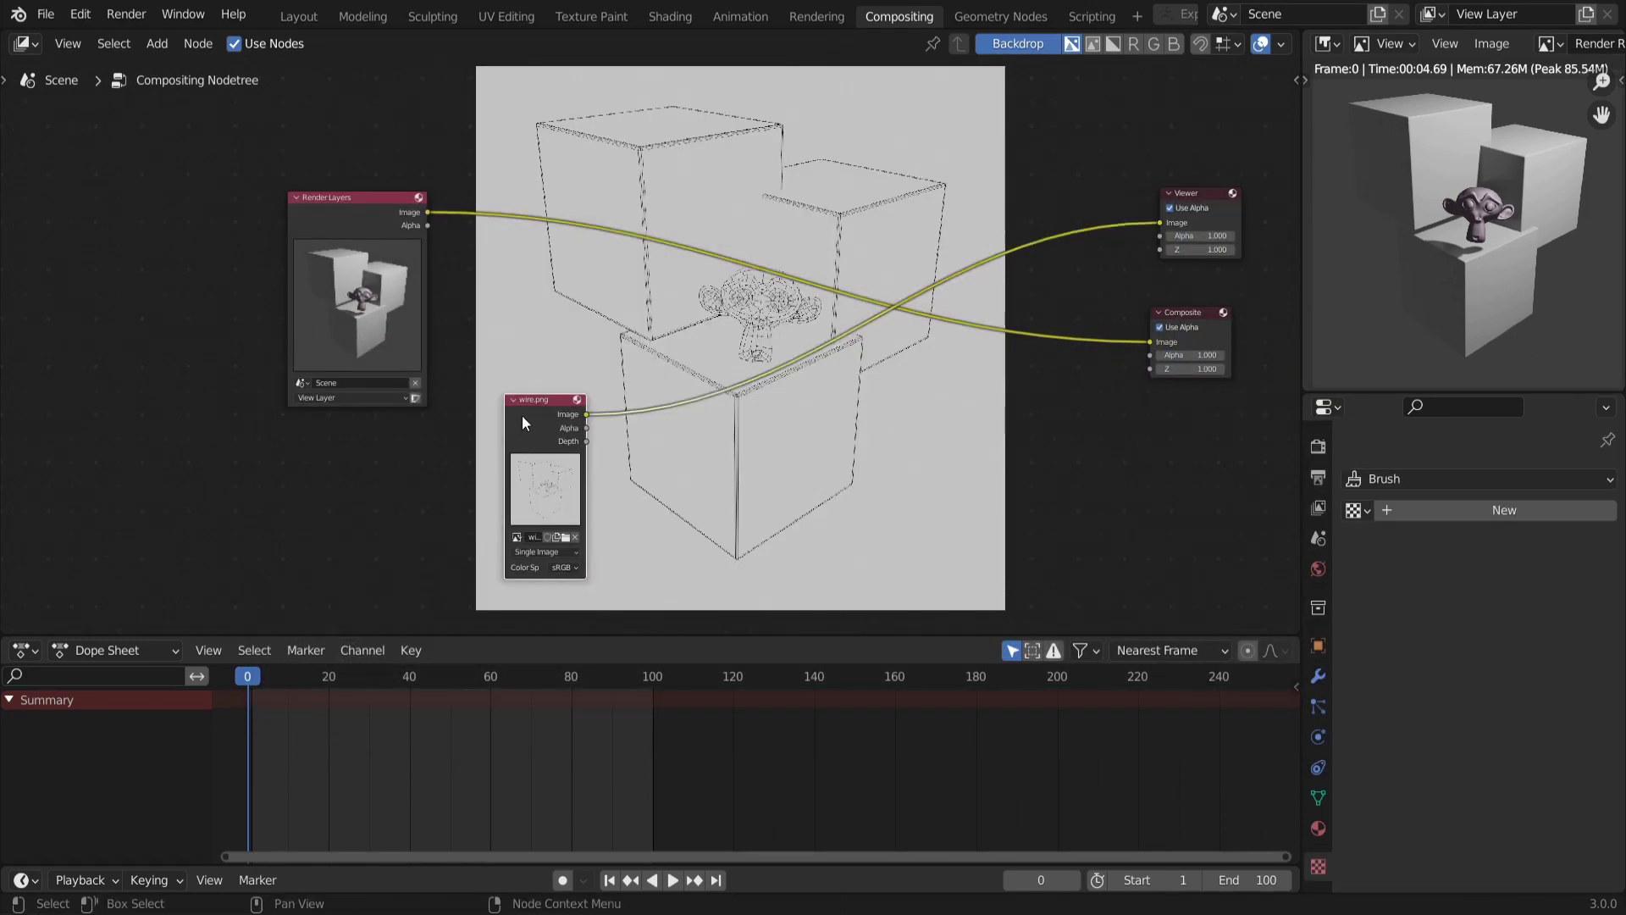
pyautogui.moveTo(522, 415); pyautogui.dragTo(375, 453)
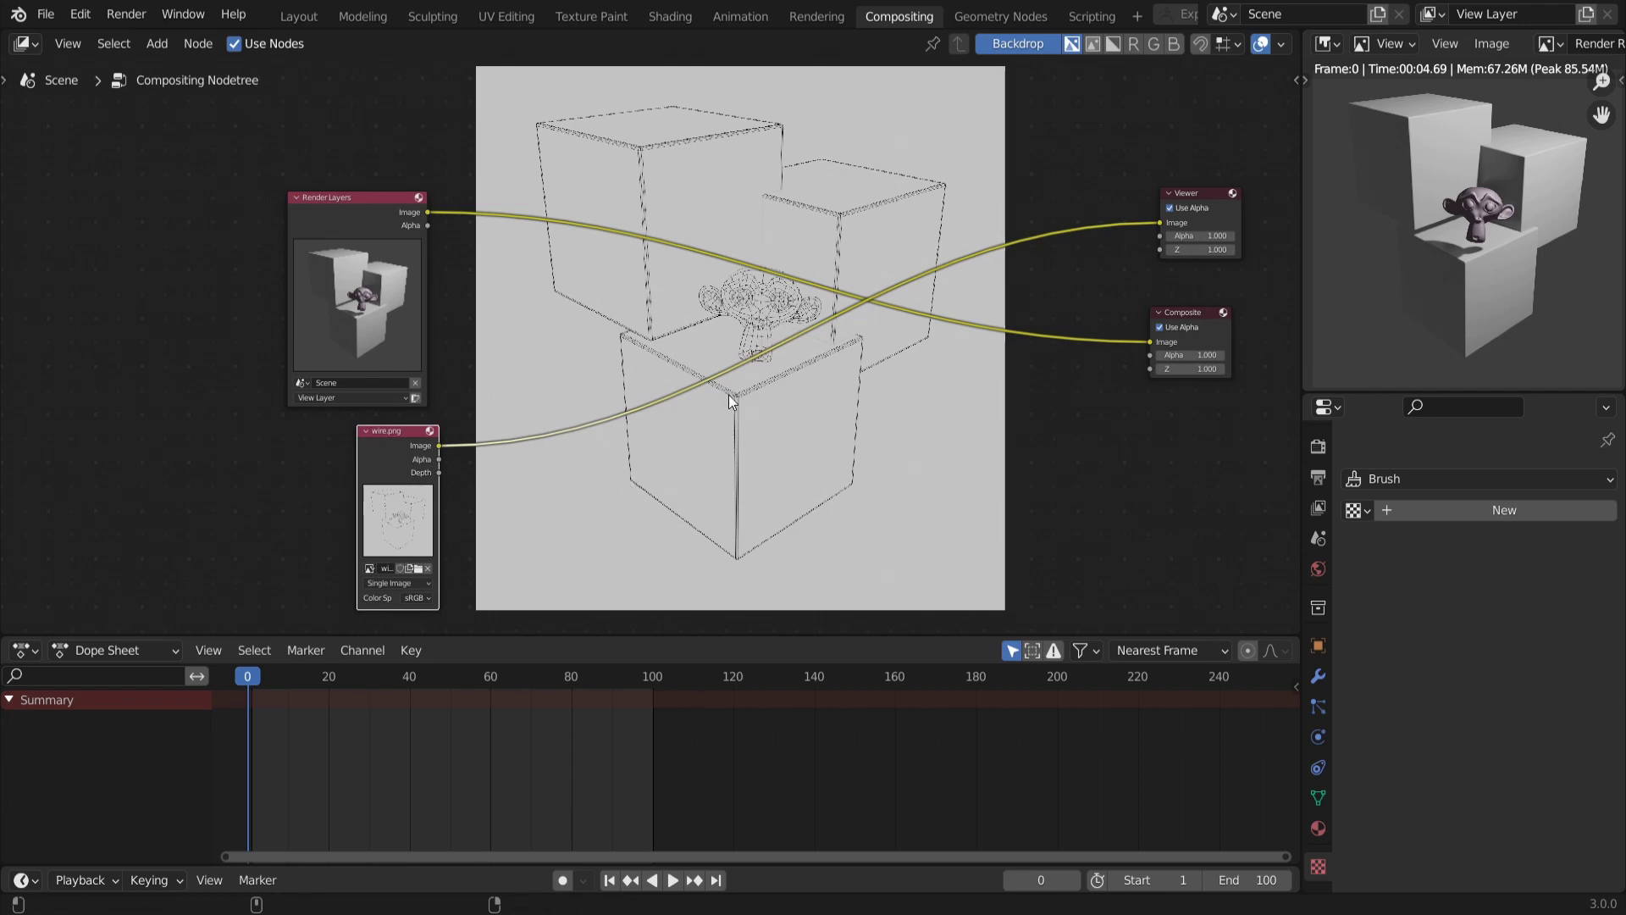
# Compare the line and background brightness of wire.png in the compositor backdrop with the wireframe in the Layout viewport
pyautogui.hotkey('alt', 'v')
pyautogui.hotkey('alt', 'v')
pyautogui.hotkey('alt', 'v')
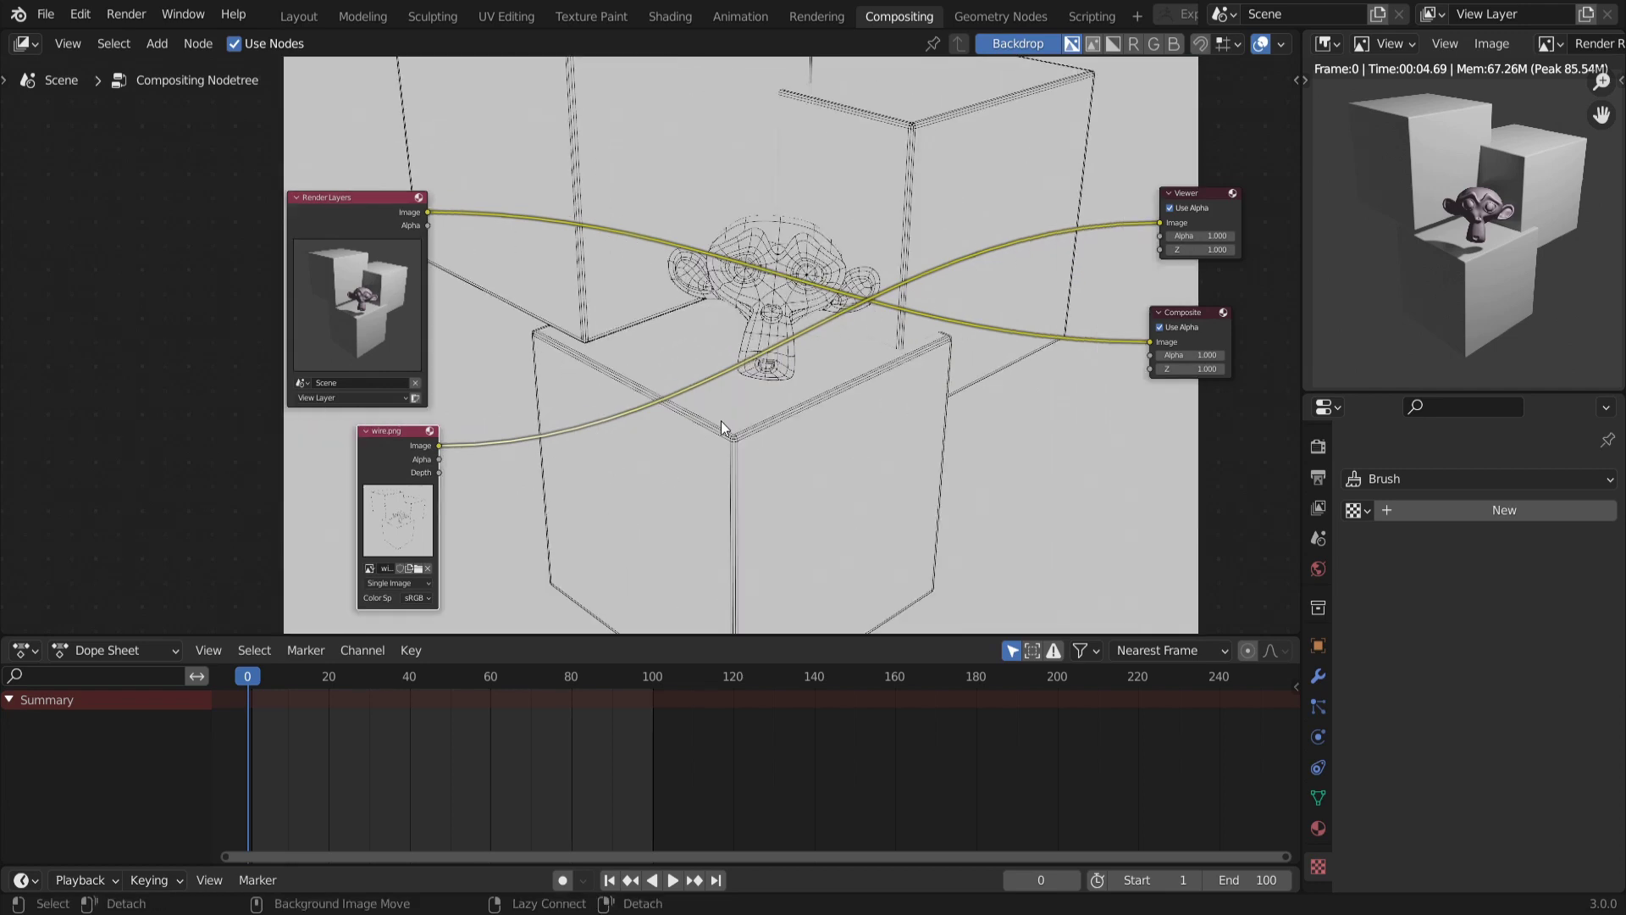
pyautogui.hotkey('alt', 'v')
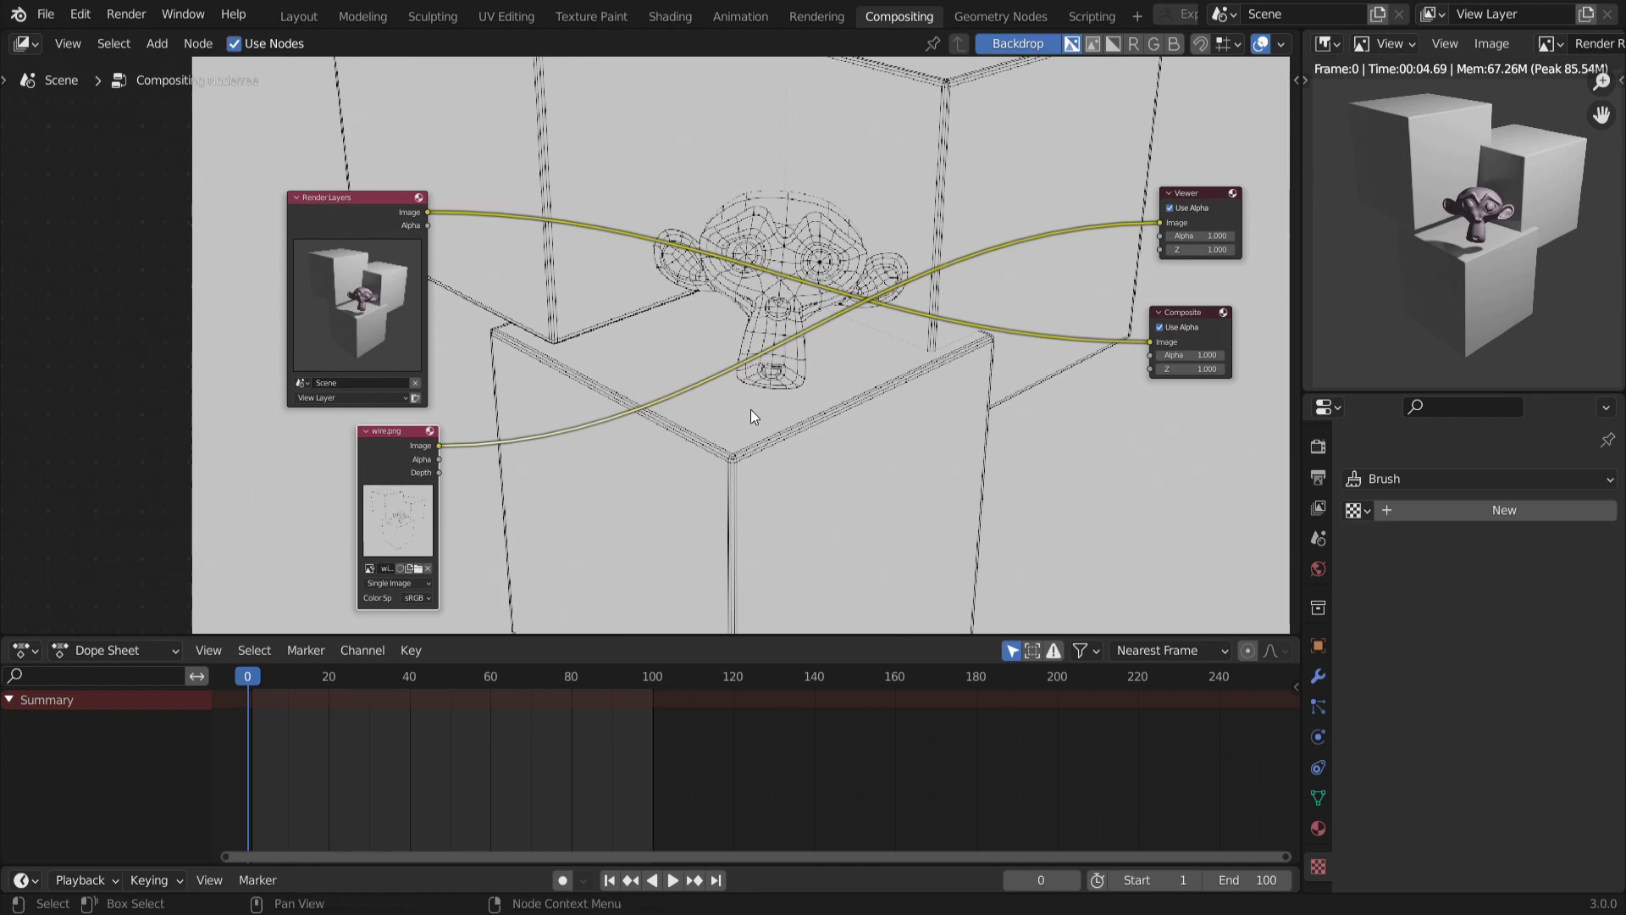
pyautogui.moveTo(760, 438); pyautogui.dragTo(728, 443, button='middle')
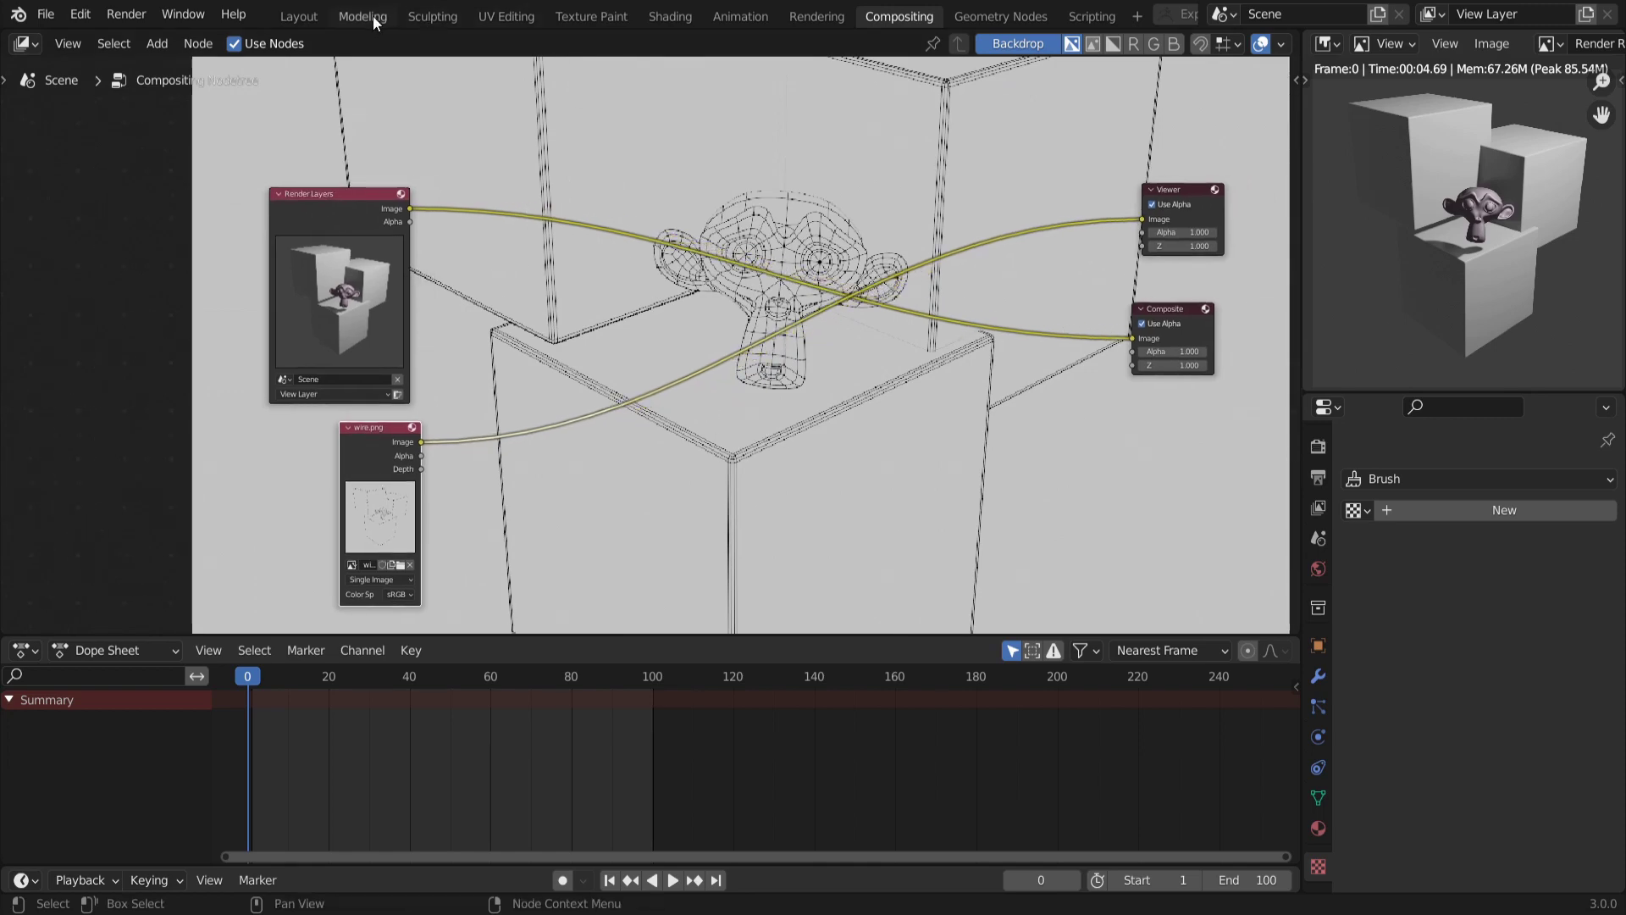
pyautogui.click(306, 15)
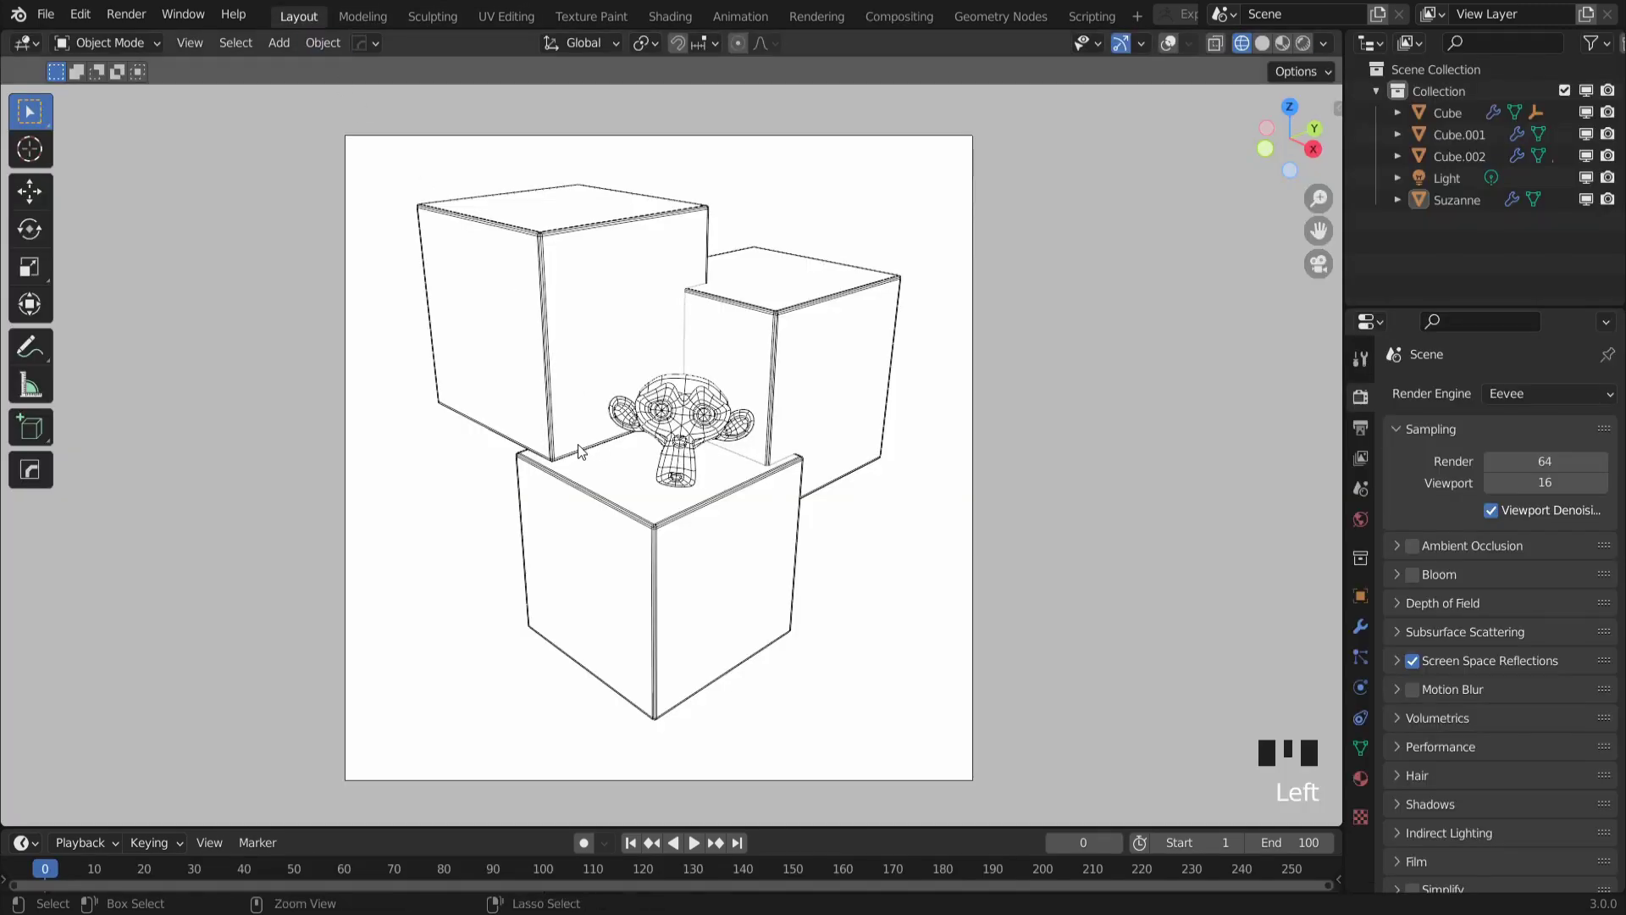
pyautogui.keyDown('ctrl'); pyautogui.moveTo(578, 444); pyautogui.dragTo(621, 308, button='middle'); pyautogui.keyUp('ctrl')
pyautogui.moveTo(605, 383)
pyautogui.keyDown('ctrl'); pyautogui.mouseDown(button='middle')
pyautogui.moveTo(619, 326)
pyautogui.moveTo(615, 358)
pyautogui.mouseUp(button='middle'); pyautogui.keyUp('ctrl')
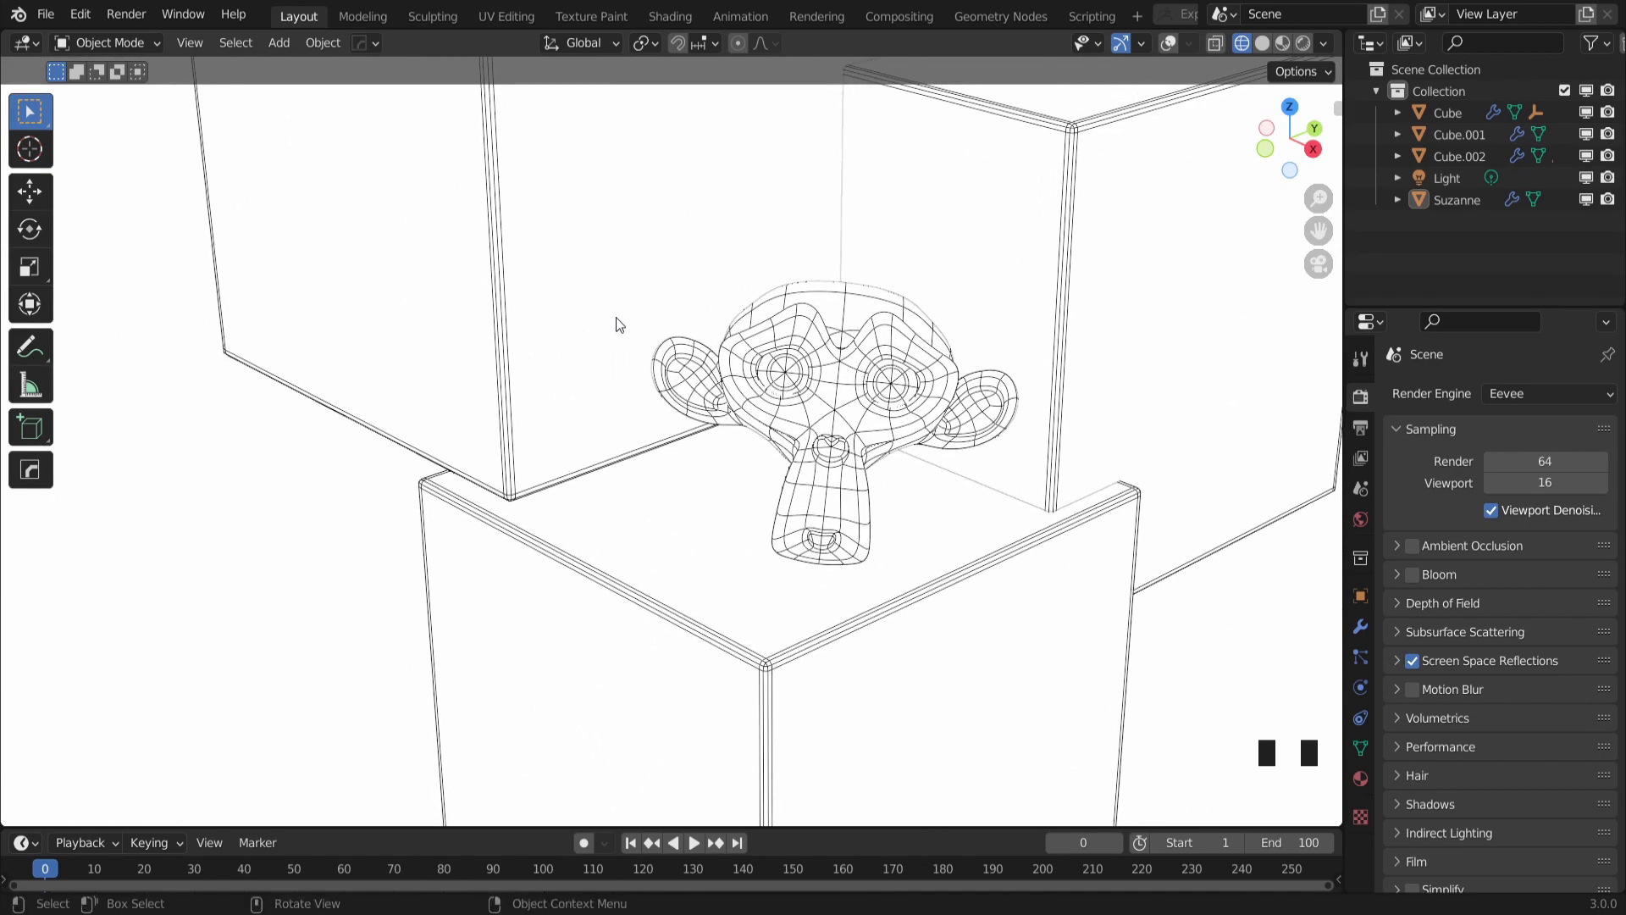
# Set the colour space of the wire.png node to Filmic Log in the compositor
pyautogui.click(906, 17)
pyautogui.scroll(2, 545, 530)
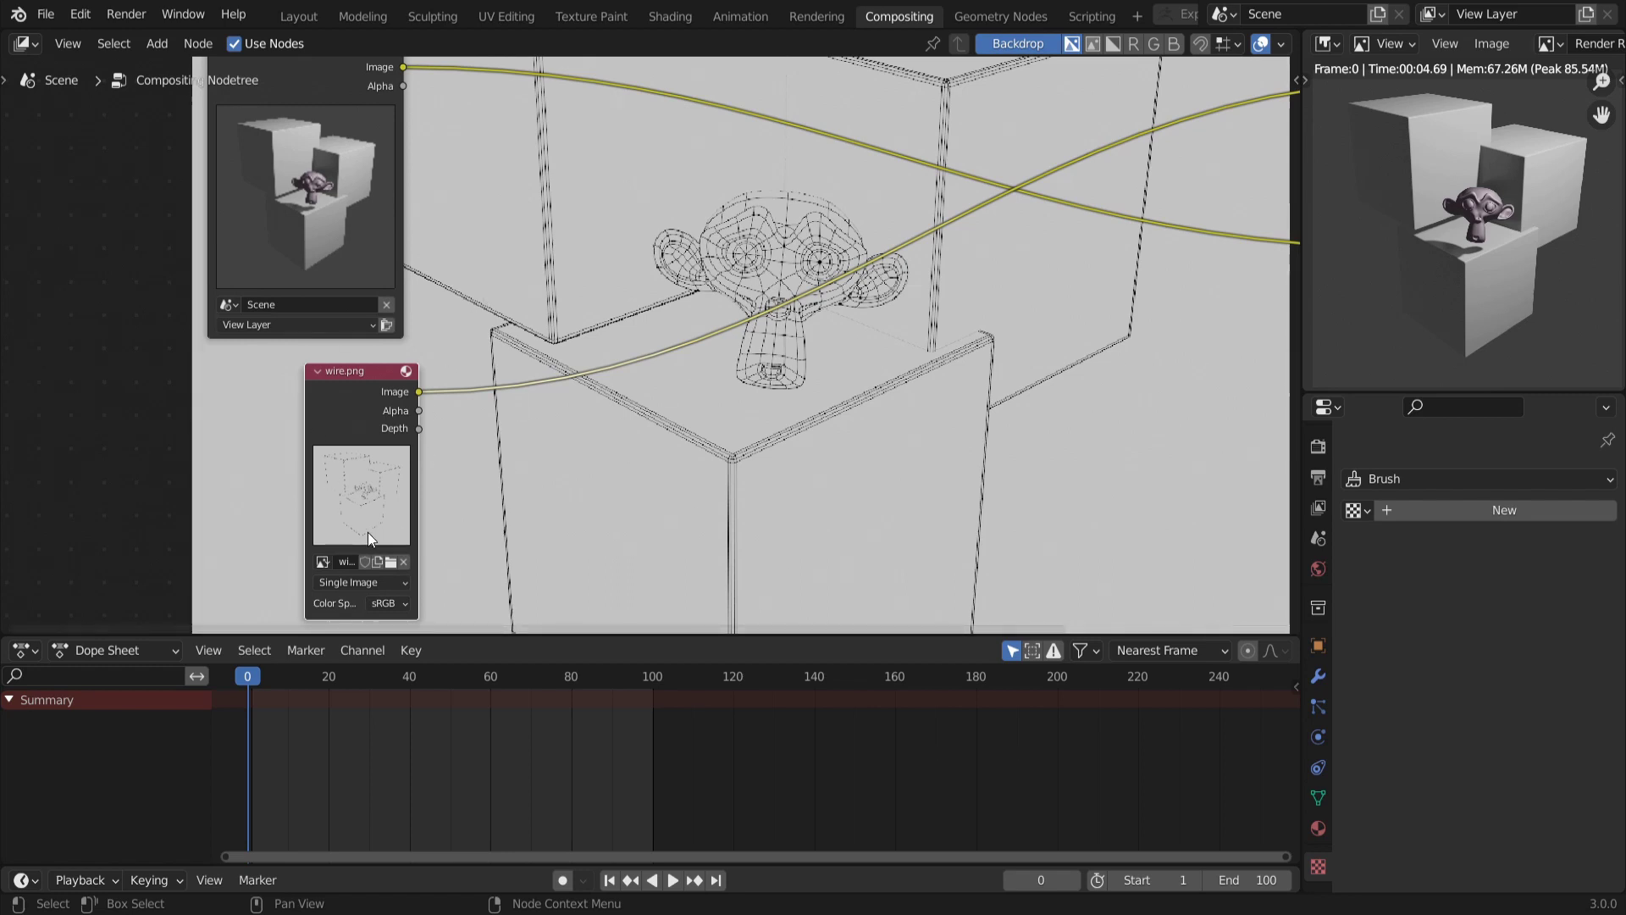
pyautogui.scroll(1, 300, 517)
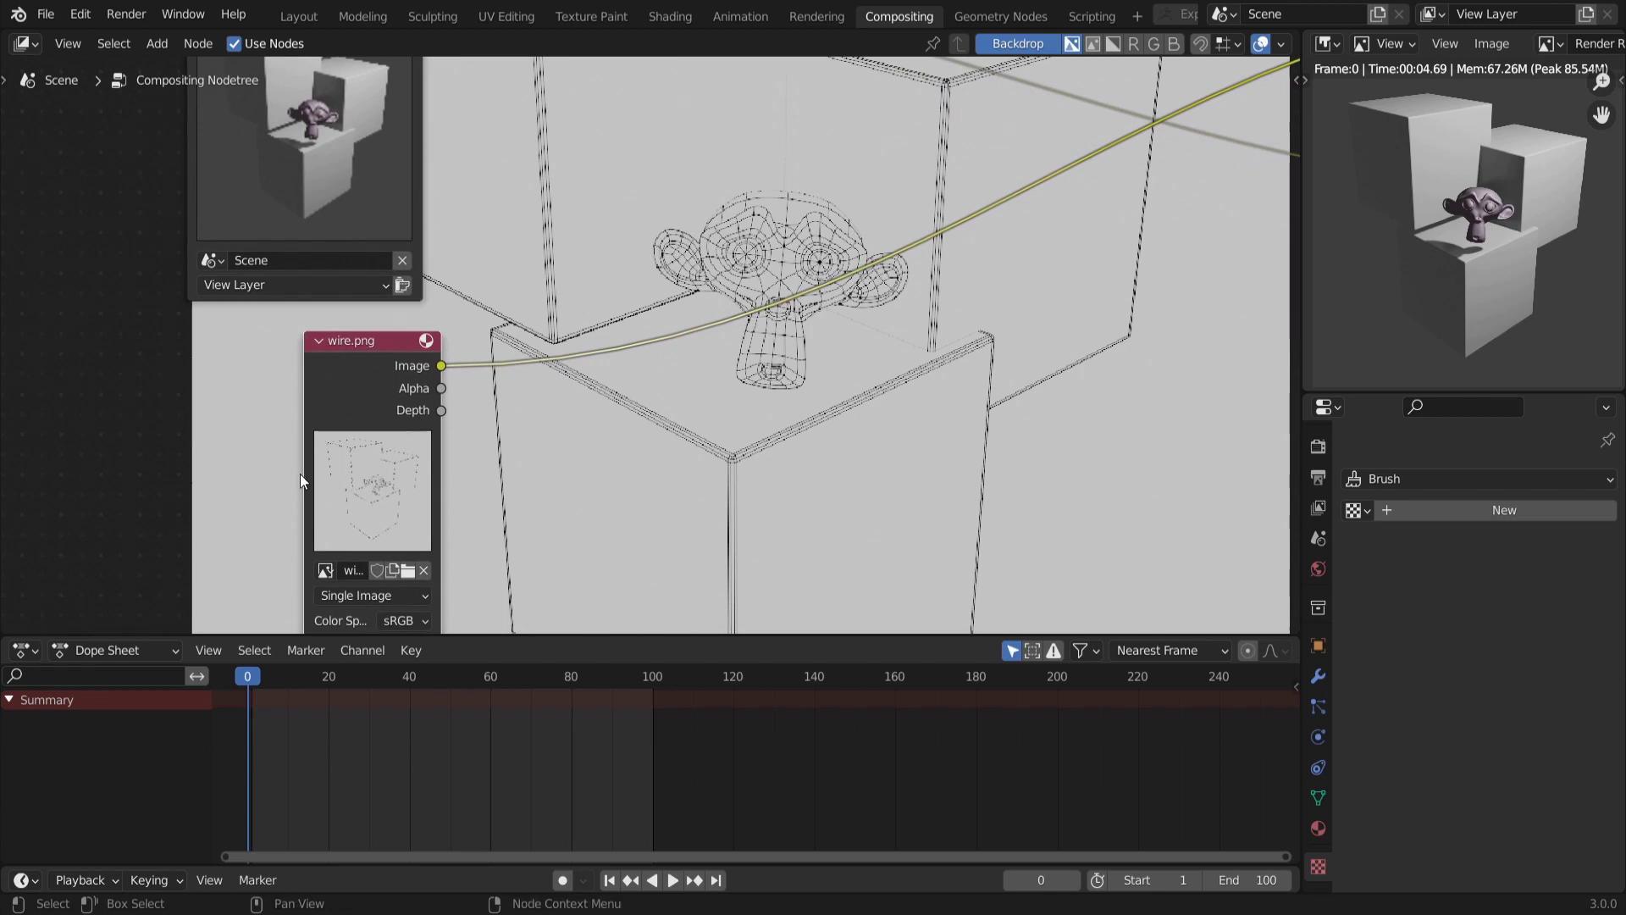
pyautogui.moveTo(305, 475); pyautogui.dragTo(266, 475)
pyautogui.moveTo(323, 496); pyautogui.dragTo(279, 397, button='middle')
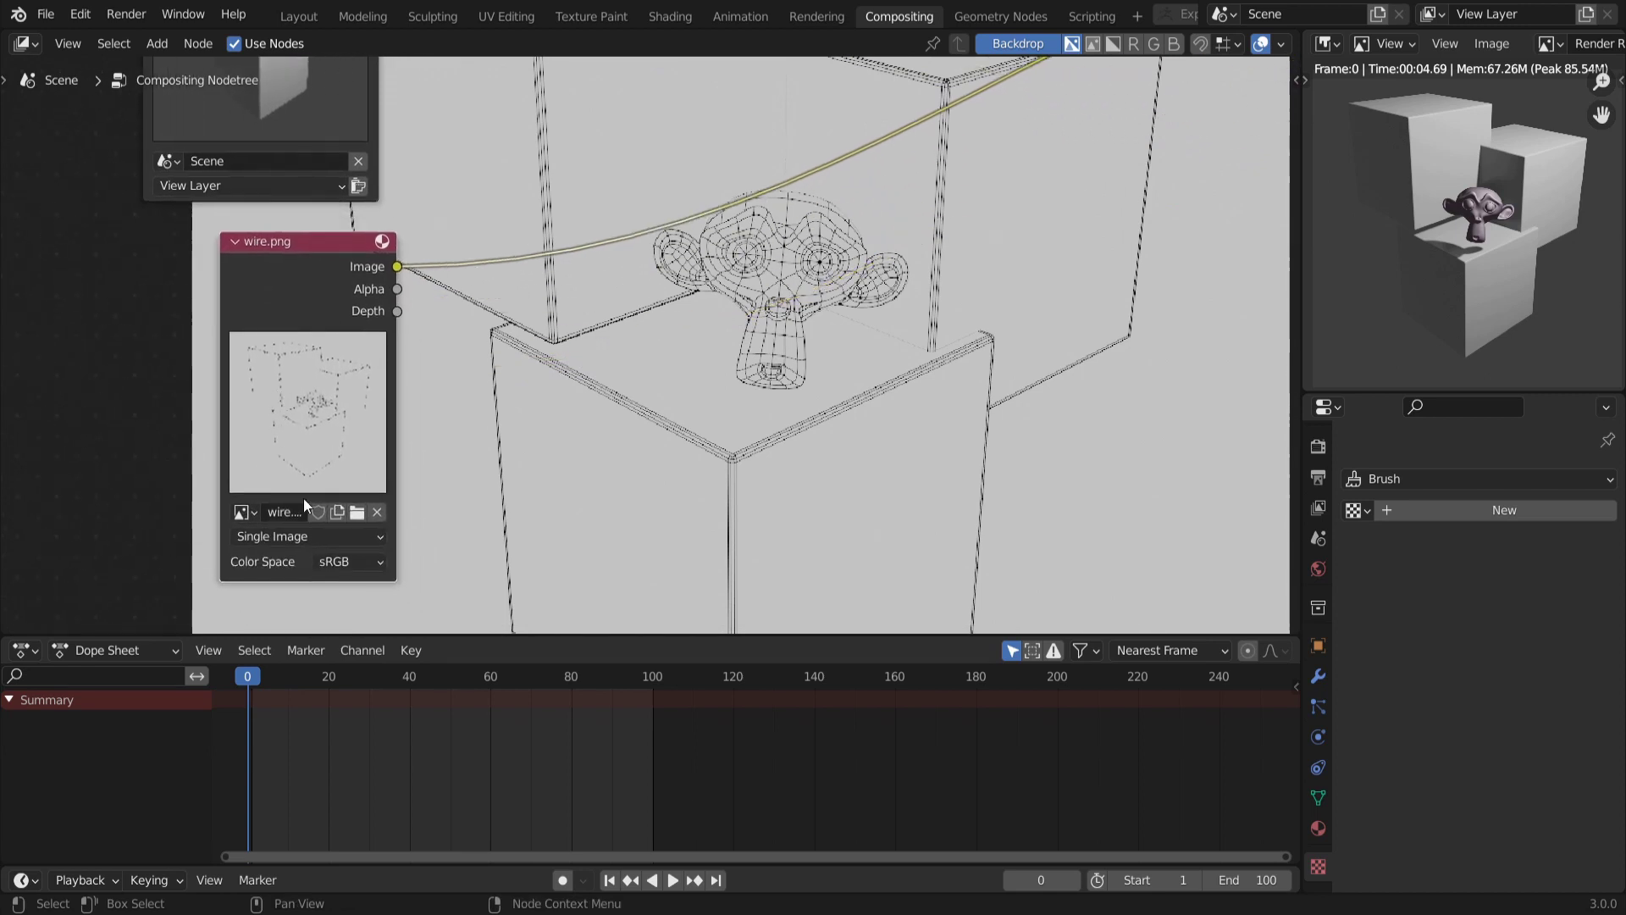
pyautogui.click(359, 560)
pyautogui.click(371, 588)
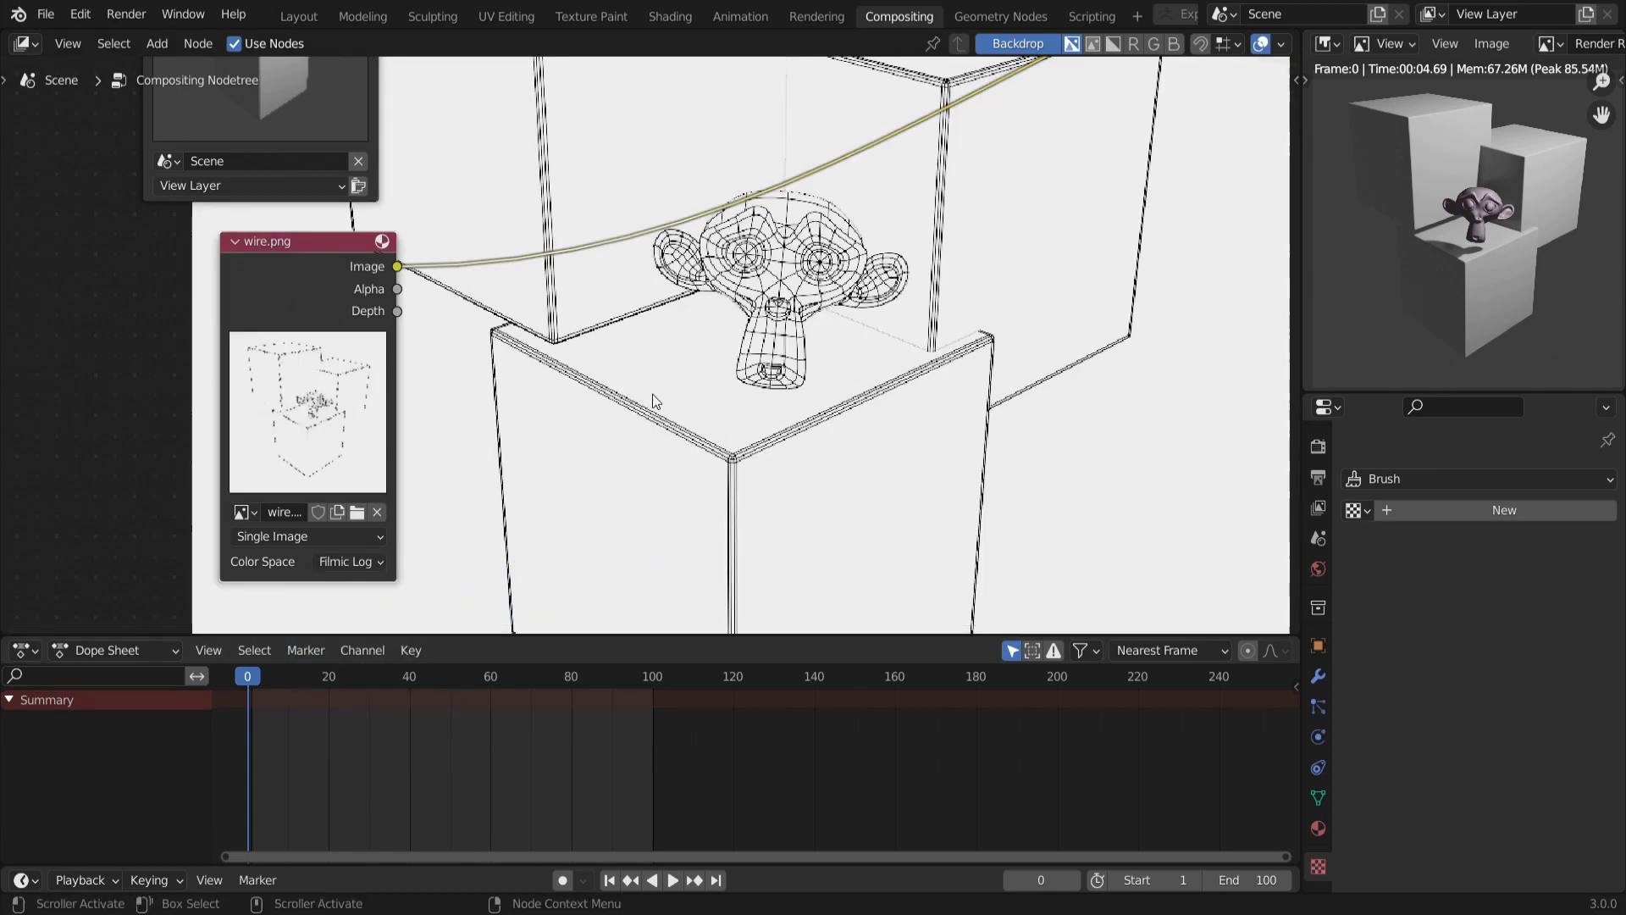
# Examine the wireframe lines of the monkey head and cubes close up and at full image size in the backdrop
pyautogui.keyDown('ctrl'); pyautogui.moveTo(745, 373); pyautogui.dragTo(766, 437, button='middle'); pyautogui.keyUp('ctrl')
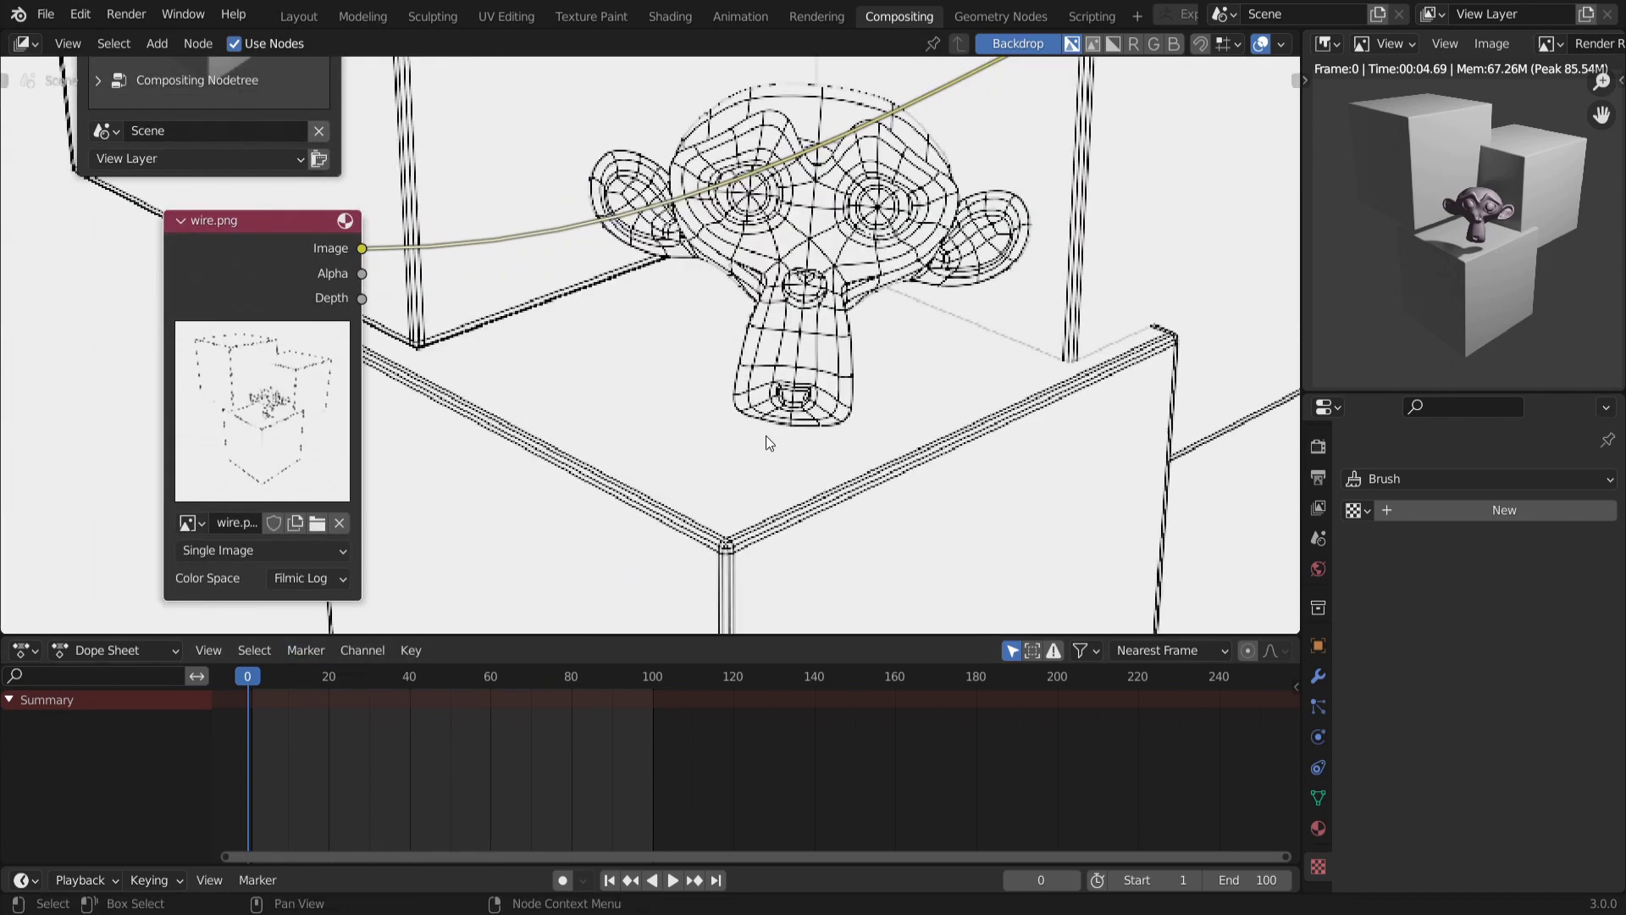
pyautogui.hotkey('alt', 'v')
pyautogui.hotkey('alt', 'v')
pyautogui.hotkey('alt', 'v')
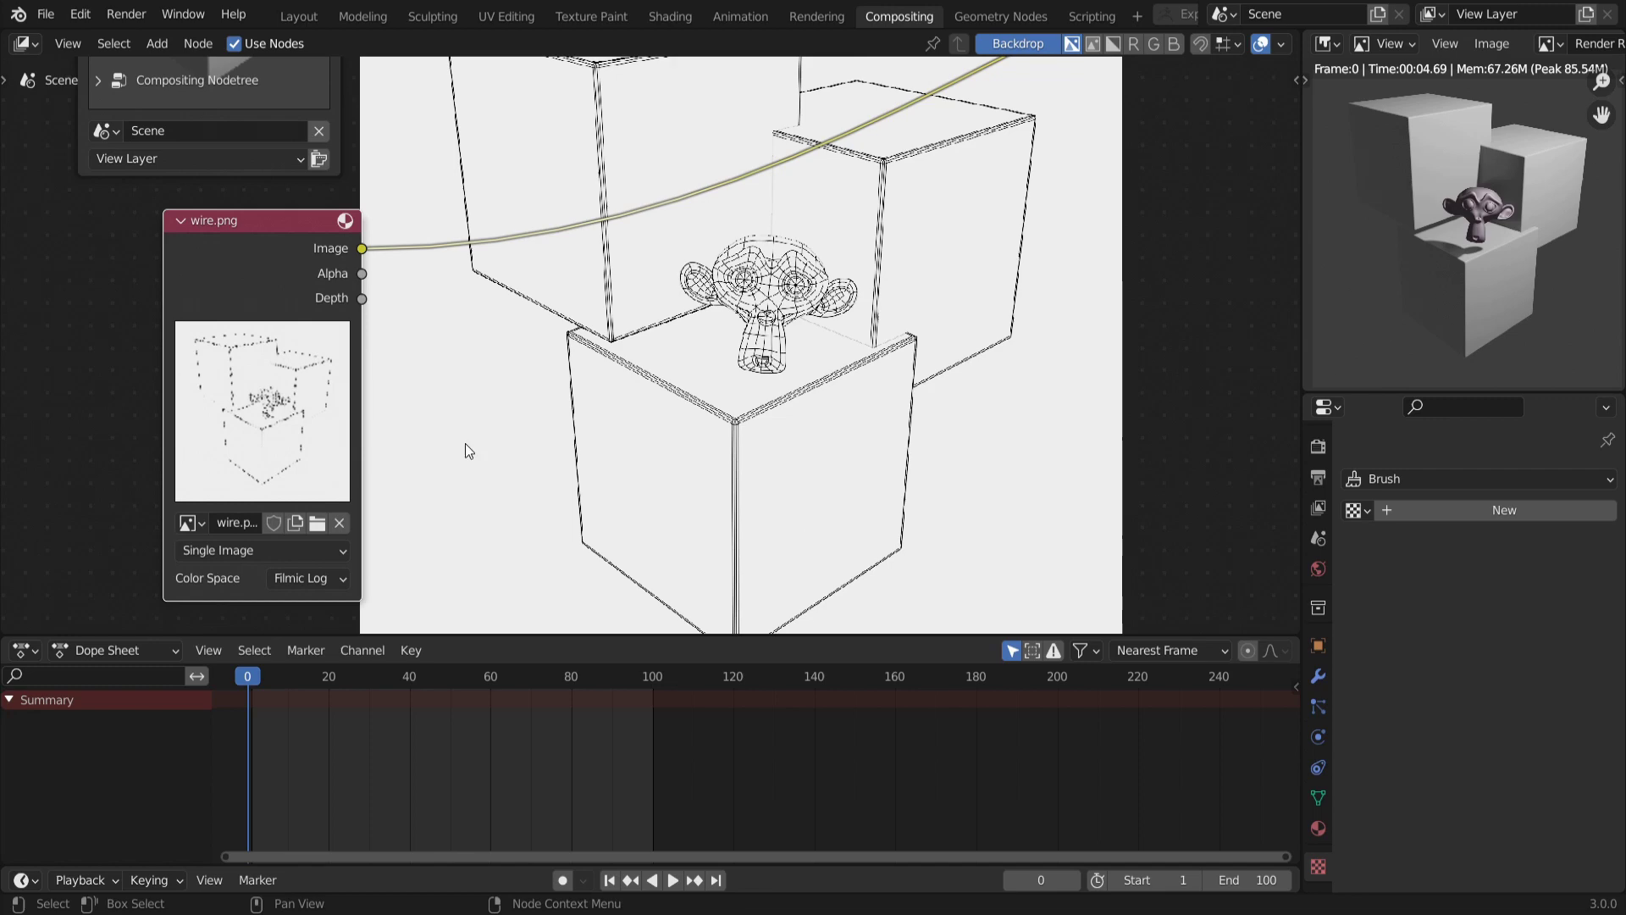
pyautogui.press('v')
pyautogui.press('v')
pyautogui.press('v')
pyautogui.press('v')
pyautogui.moveTo(525, 346); pyautogui.dragTo(576, 381, button='middle')
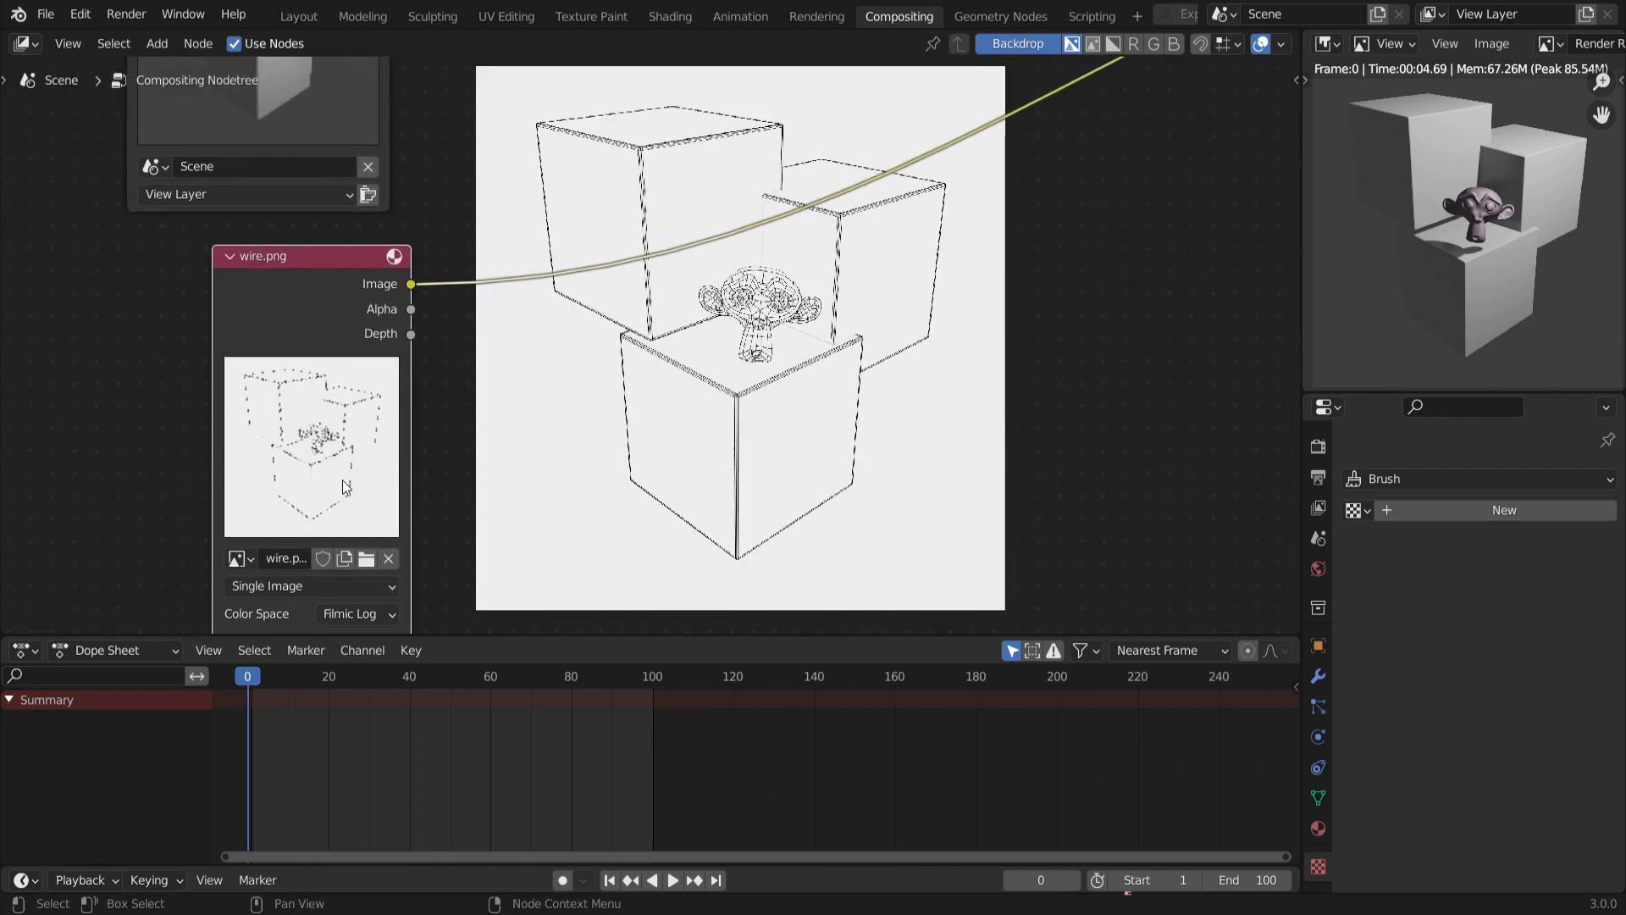
# Add a Mix colour node on the link leaving the Render Layers Image output
pyautogui.moveTo(381, 312); pyautogui.dragTo(371, 369, button='middle')
pyautogui.keyDown('ctrl'); pyautogui.moveTo(371, 369); pyautogui.dragTo(352, 409, button='middle'); pyautogui.keyUp('ctrl')
pyautogui.moveTo(351, 226); pyautogui.dragTo(342, 354, button='middle')
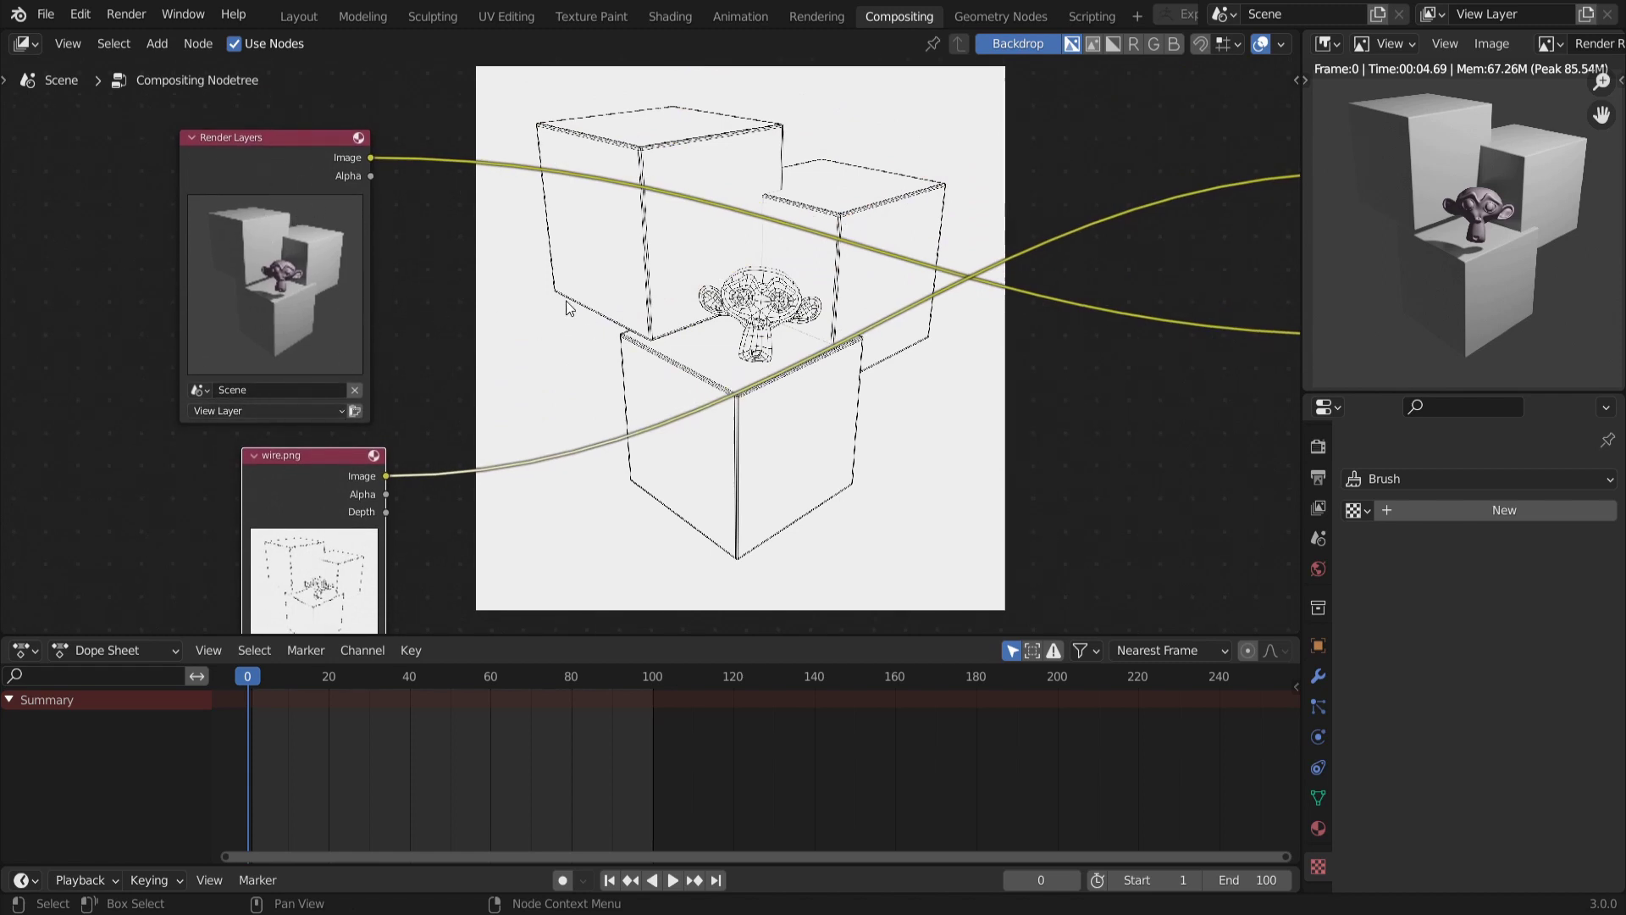
pyautogui.hotkey('shift', 'a')
pyautogui.moveTo(522, 344)
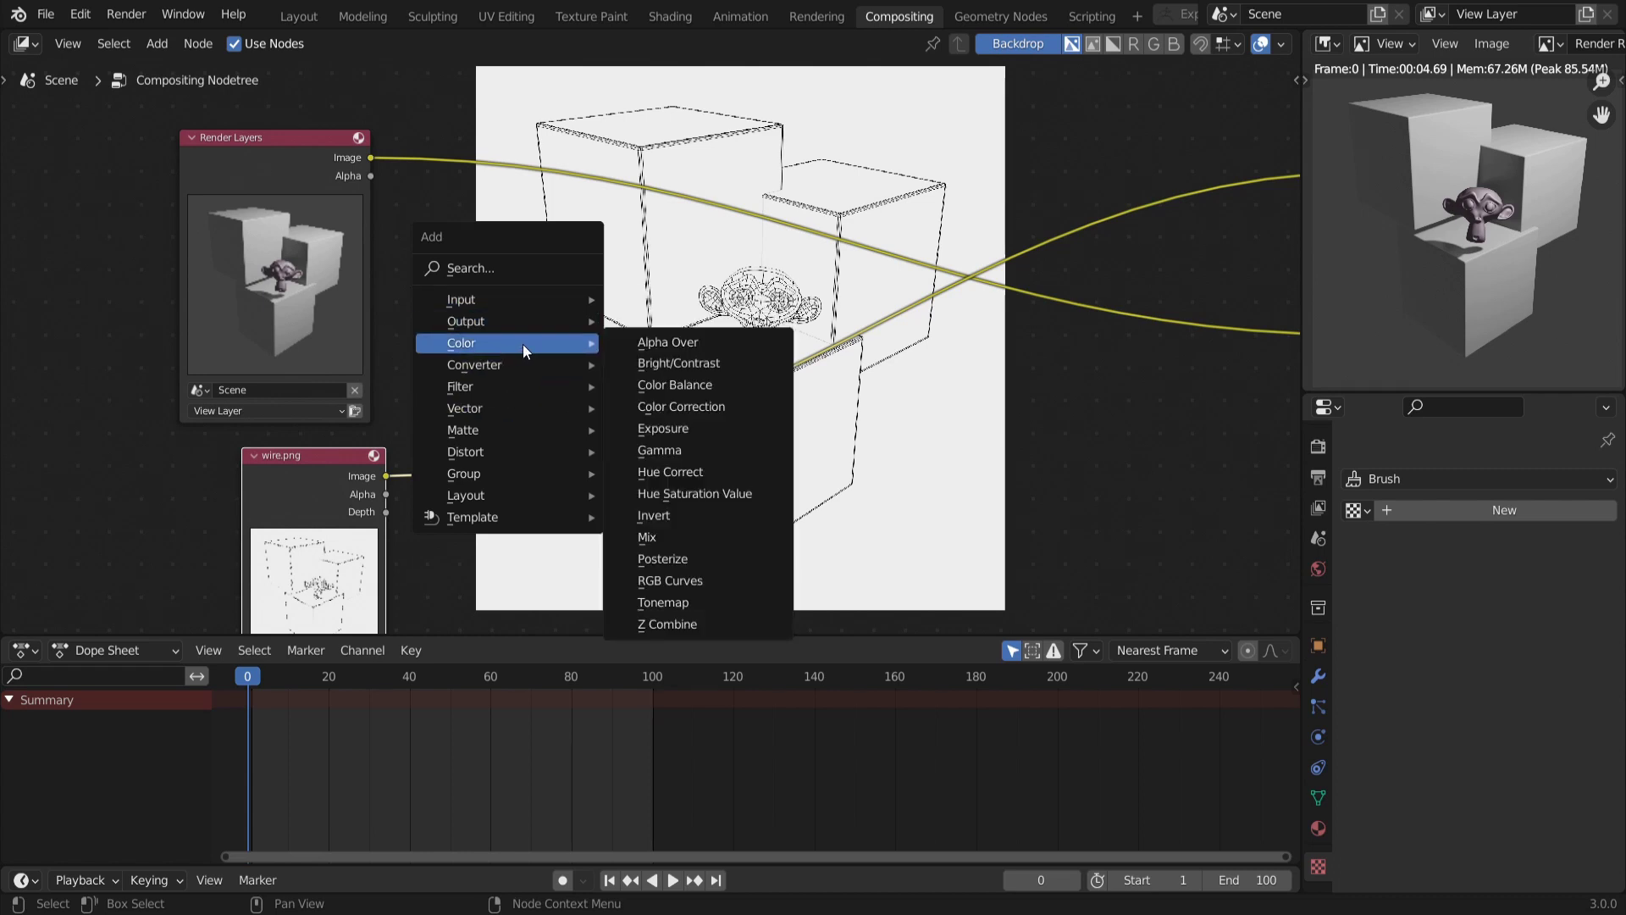
pyautogui.click(681, 535)
pyautogui.click(652, 182)
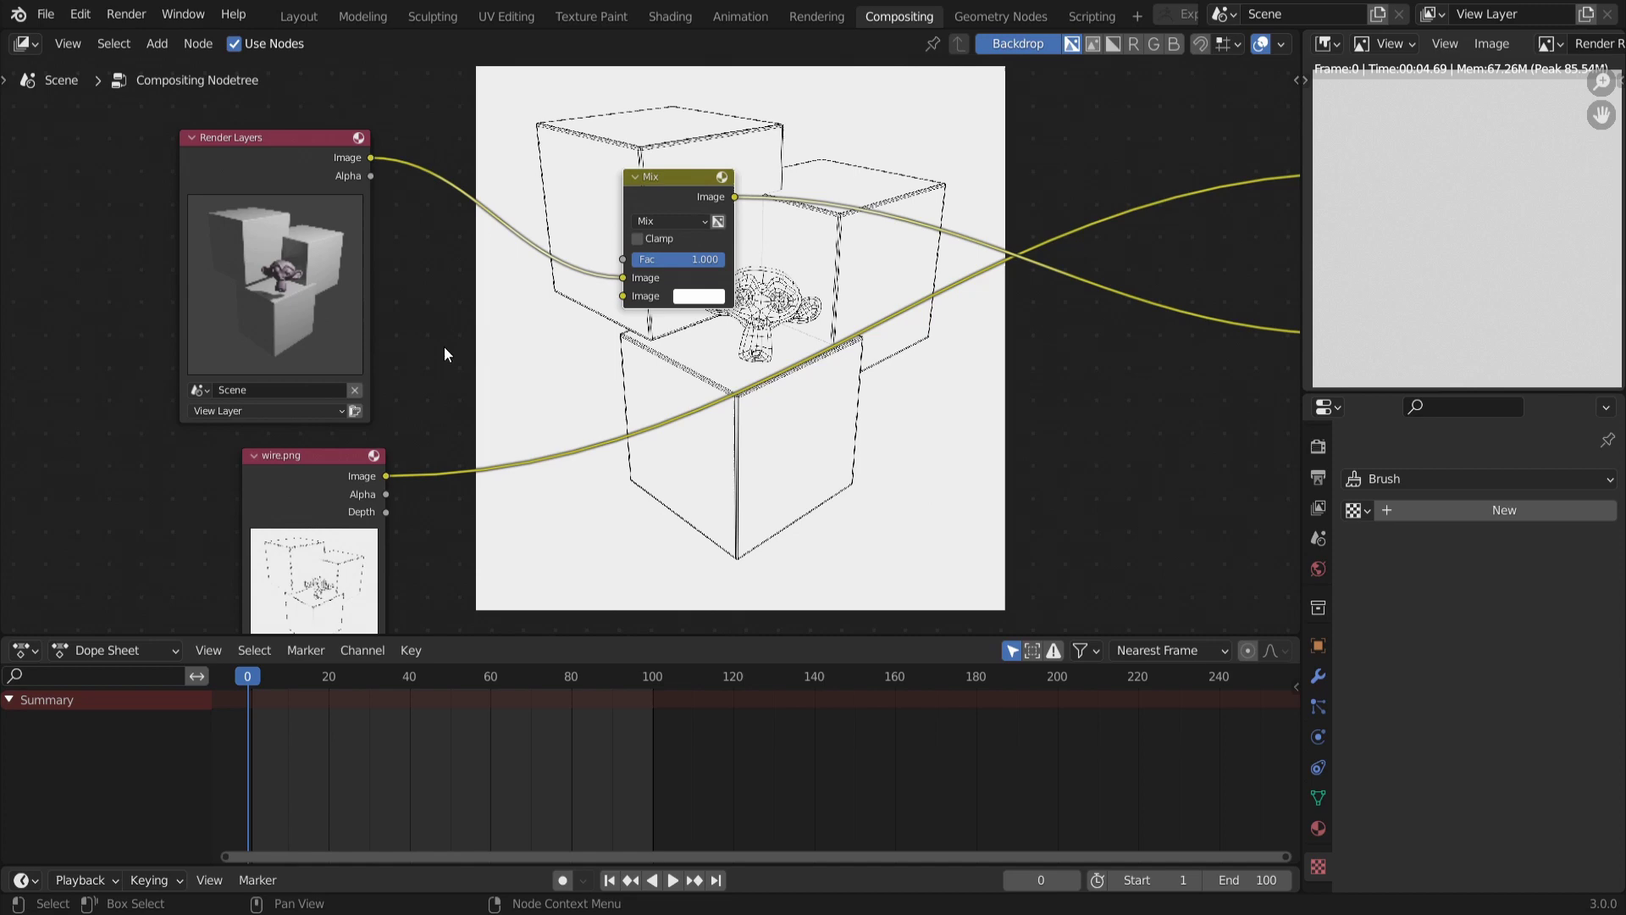
# Preview the Mix node in the Viewer and link the wire.png Image output to its second Image input
pyautogui.scroll(1, 664, 195)
pyautogui.keyDown('ctrl'); pyautogui.keyDown('shift'); pyautogui.click(664, 193); pyautogui.keyUp('shift'); pyautogui.keyUp('ctrl')
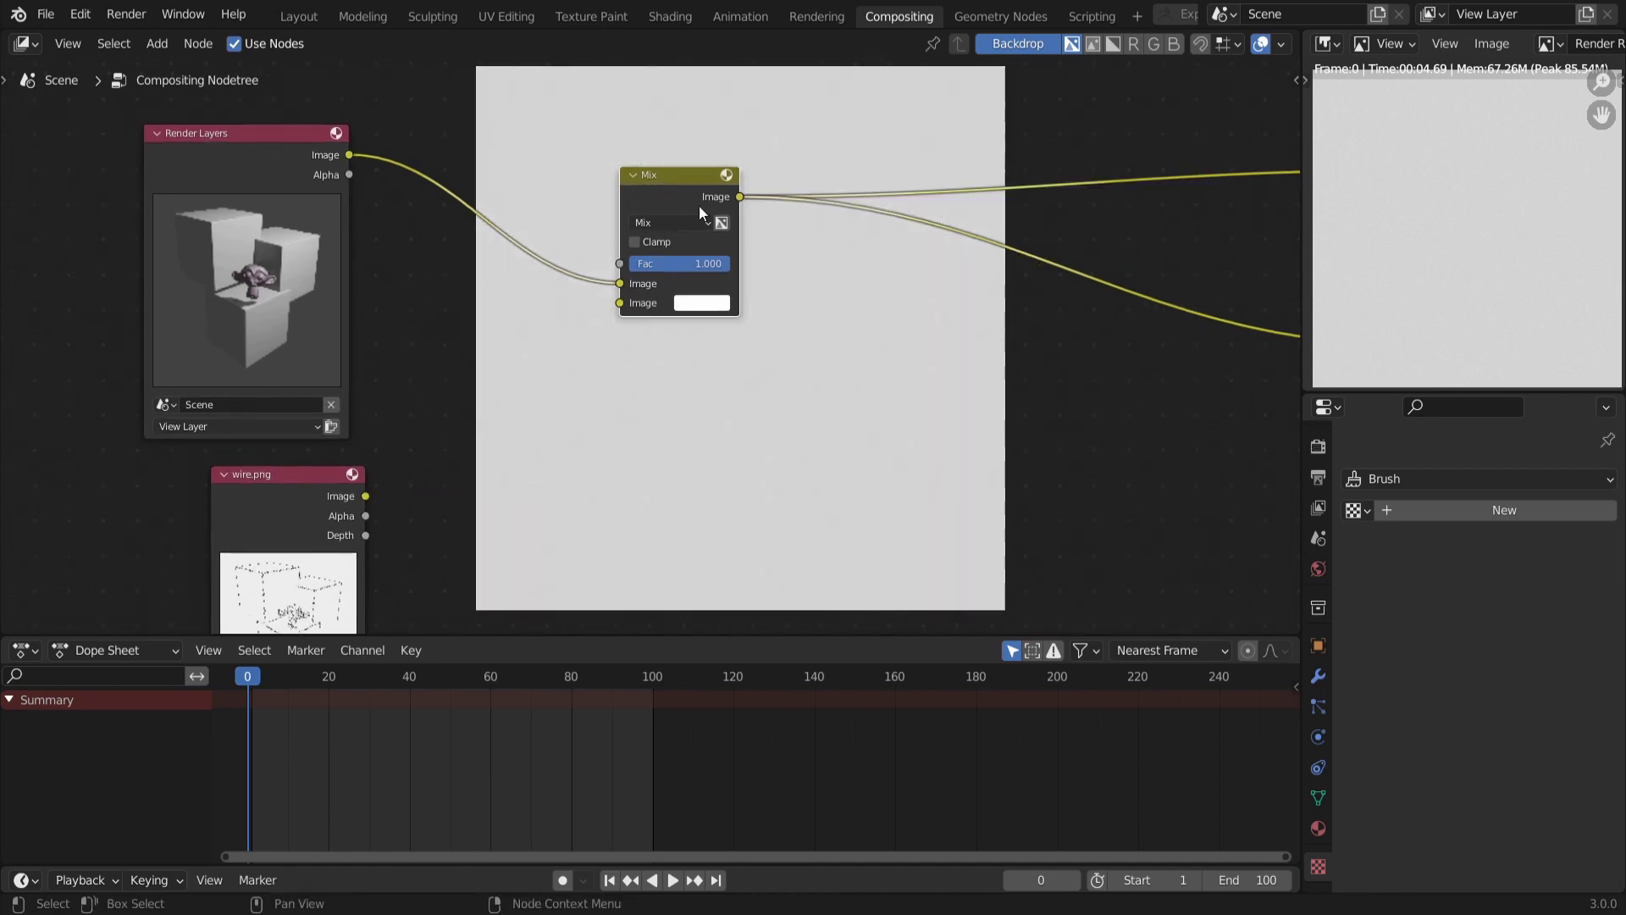
pyautogui.moveTo(292, 542); pyautogui.dragTo(286, 440, button='middle')
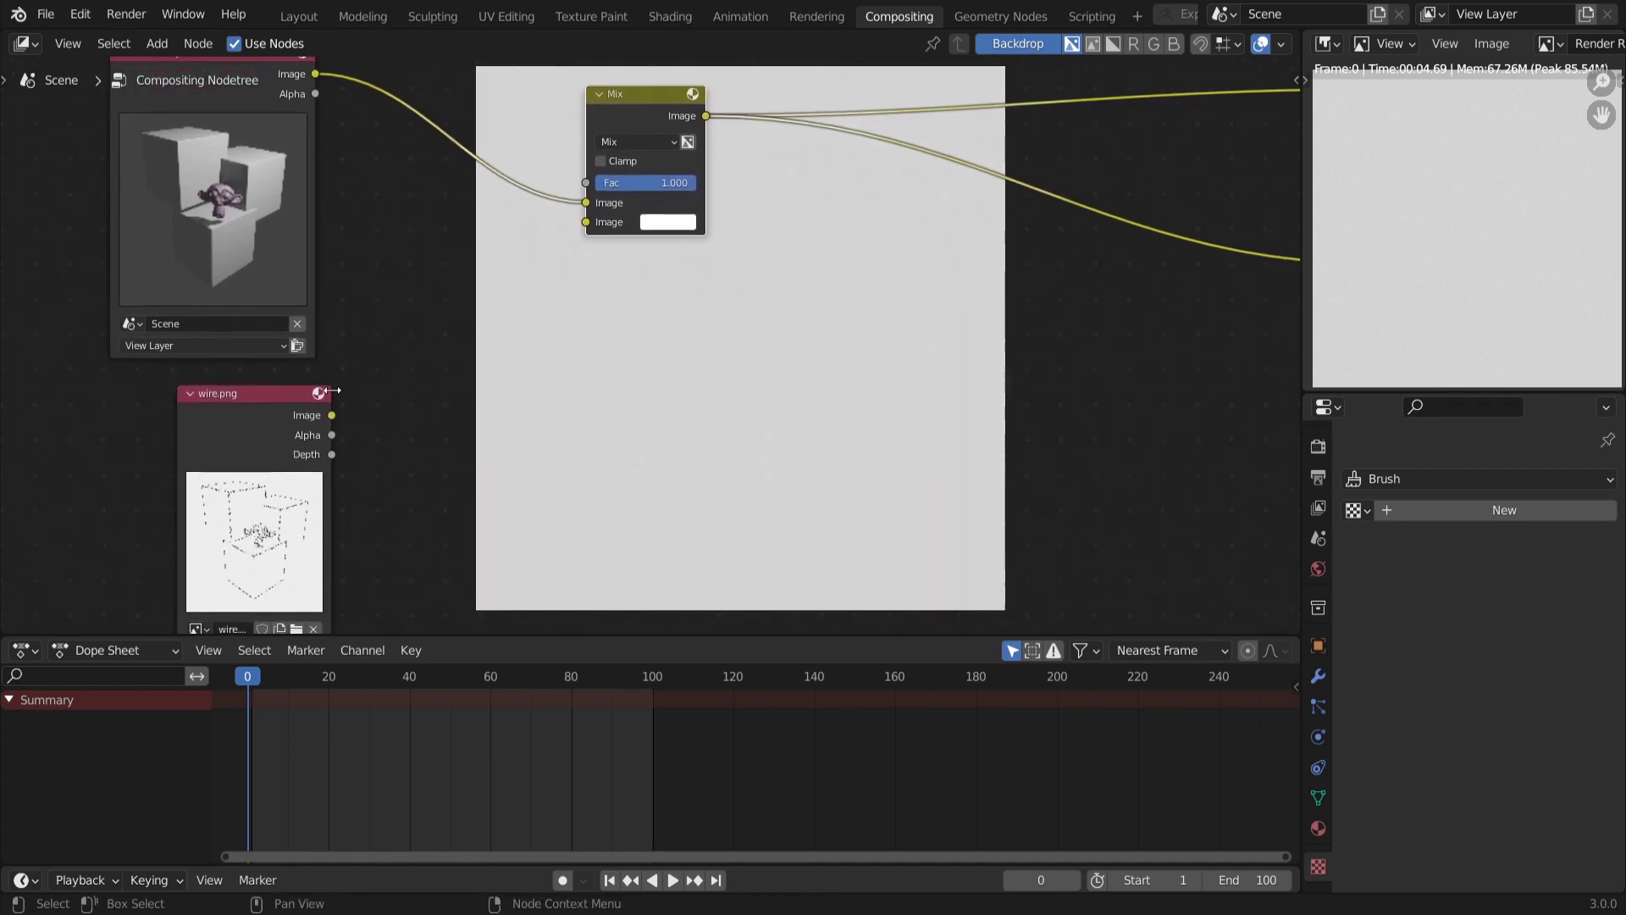
pyautogui.moveTo(332, 417); pyautogui.dragTo(603, 222)
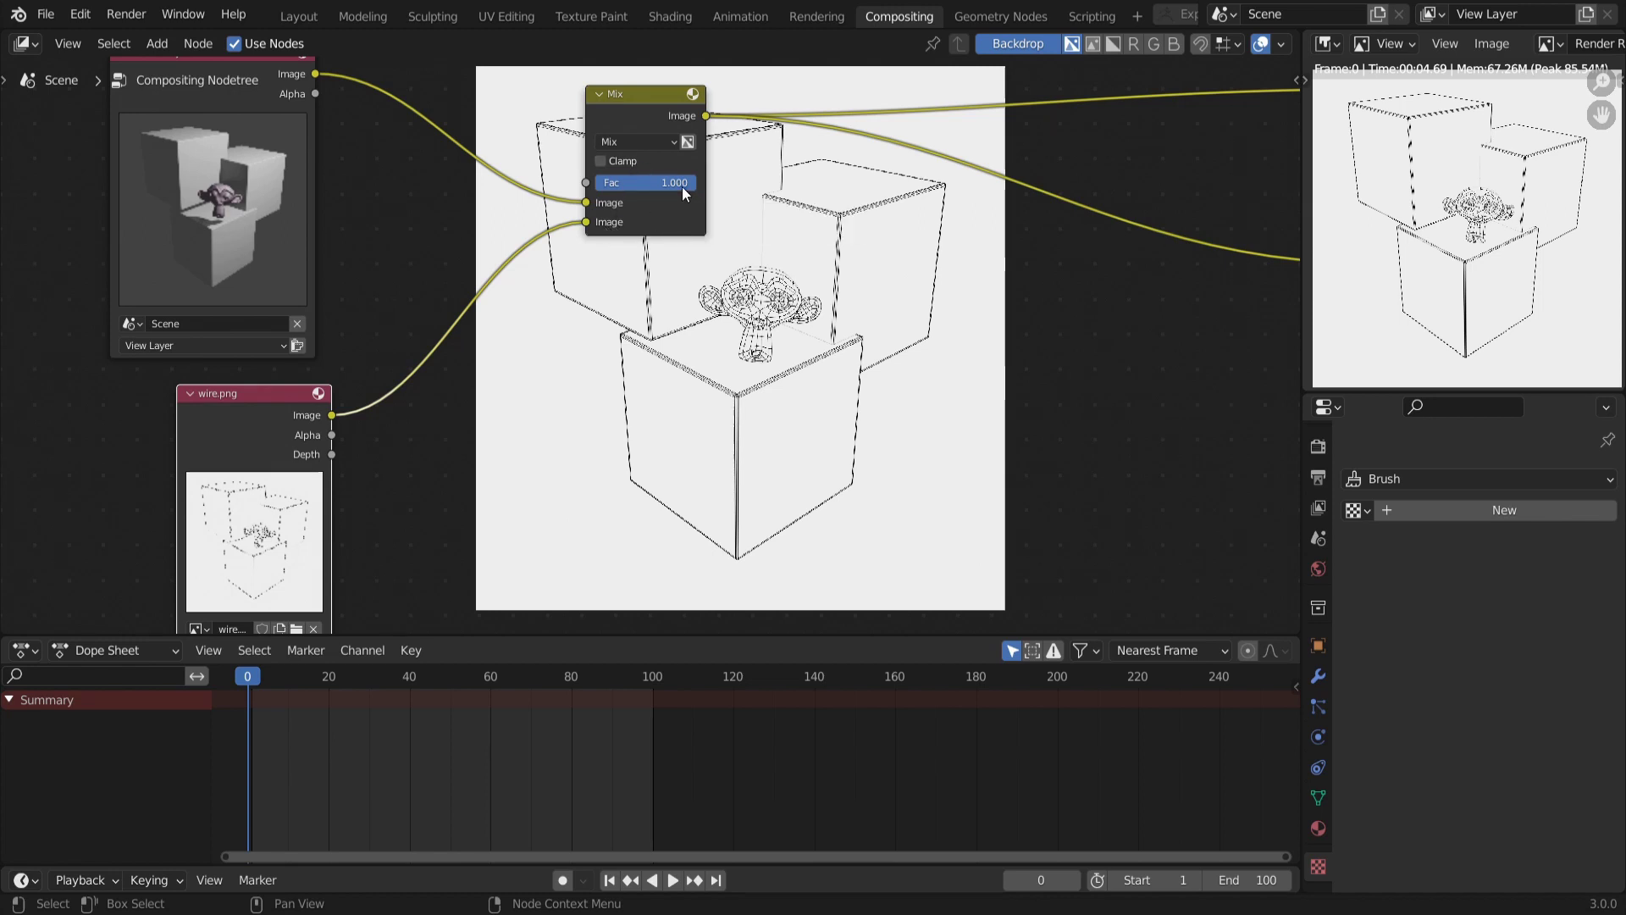
# Set the Mix node's blending mode to Multiply to overlay the wireframe on the render
pyautogui.moveTo(682, 187)
pyautogui.mouseDown()
pyautogui.moveTo(486, 199)
pyautogui.moveTo(719, 183)
pyautogui.mouseUp()
pyautogui.keyDown('ctrl'); pyautogui.moveTo(471, 499); pyautogui.dragTo(463, 486, button='middle'); pyautogui.keyUp('ctrl')
pyautogui.hotkey('alt', 'v')
pyautogui.hotkey('alt', 'v')
pyautogui.hotkey('alt', 'v')
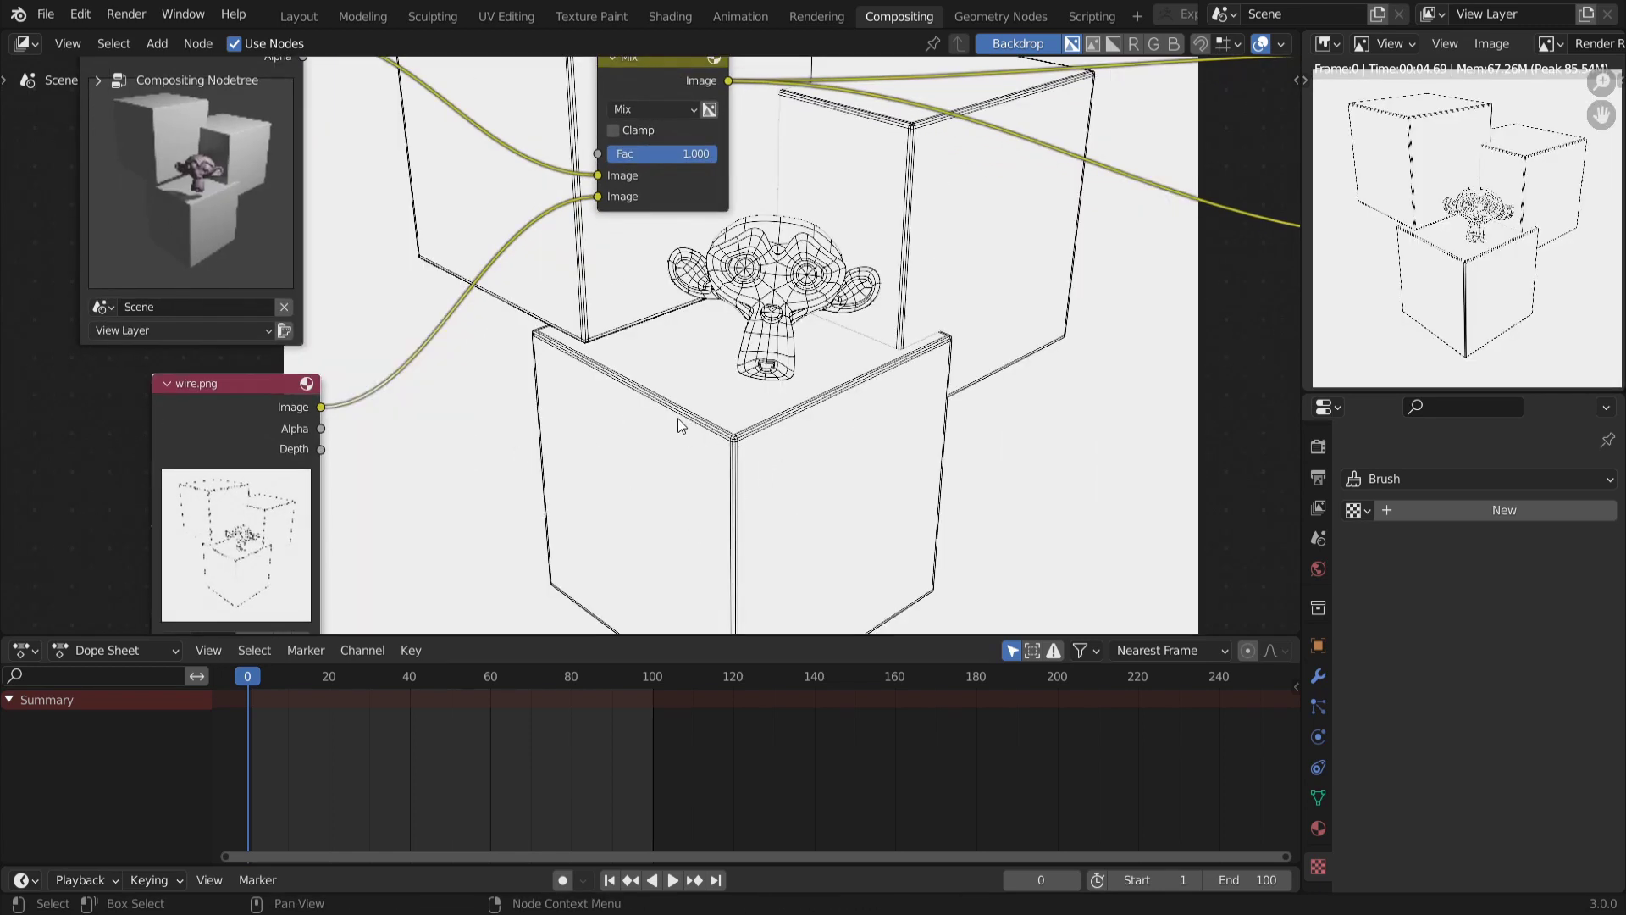
pyautogui.scroll(-3, 740, 447)
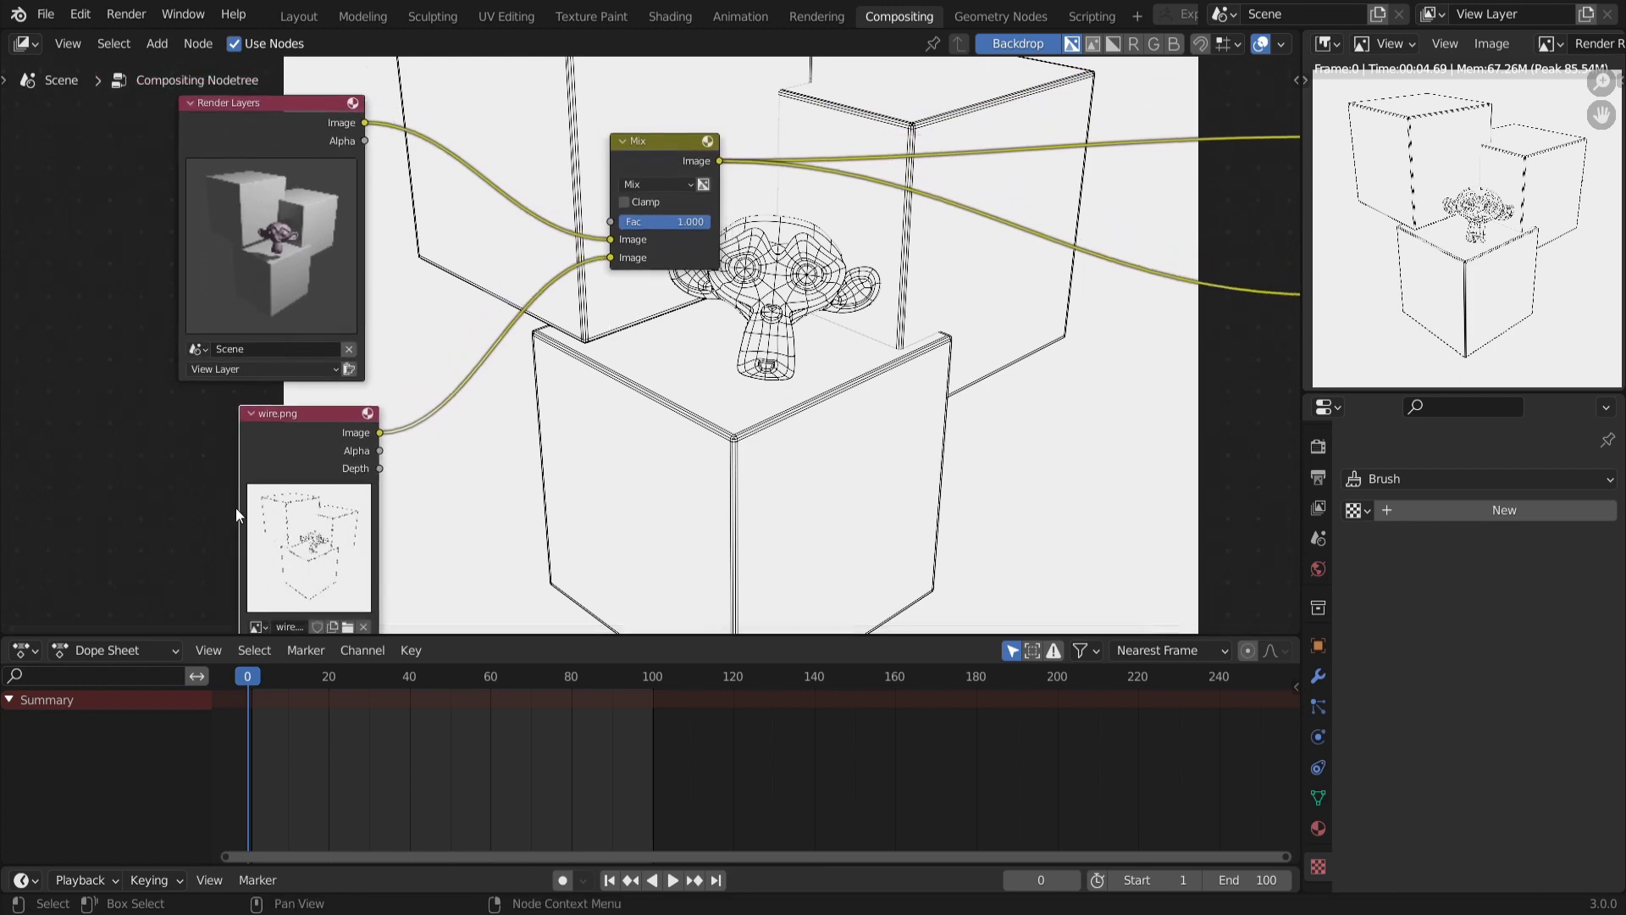
pyautogui.click(648, 183)
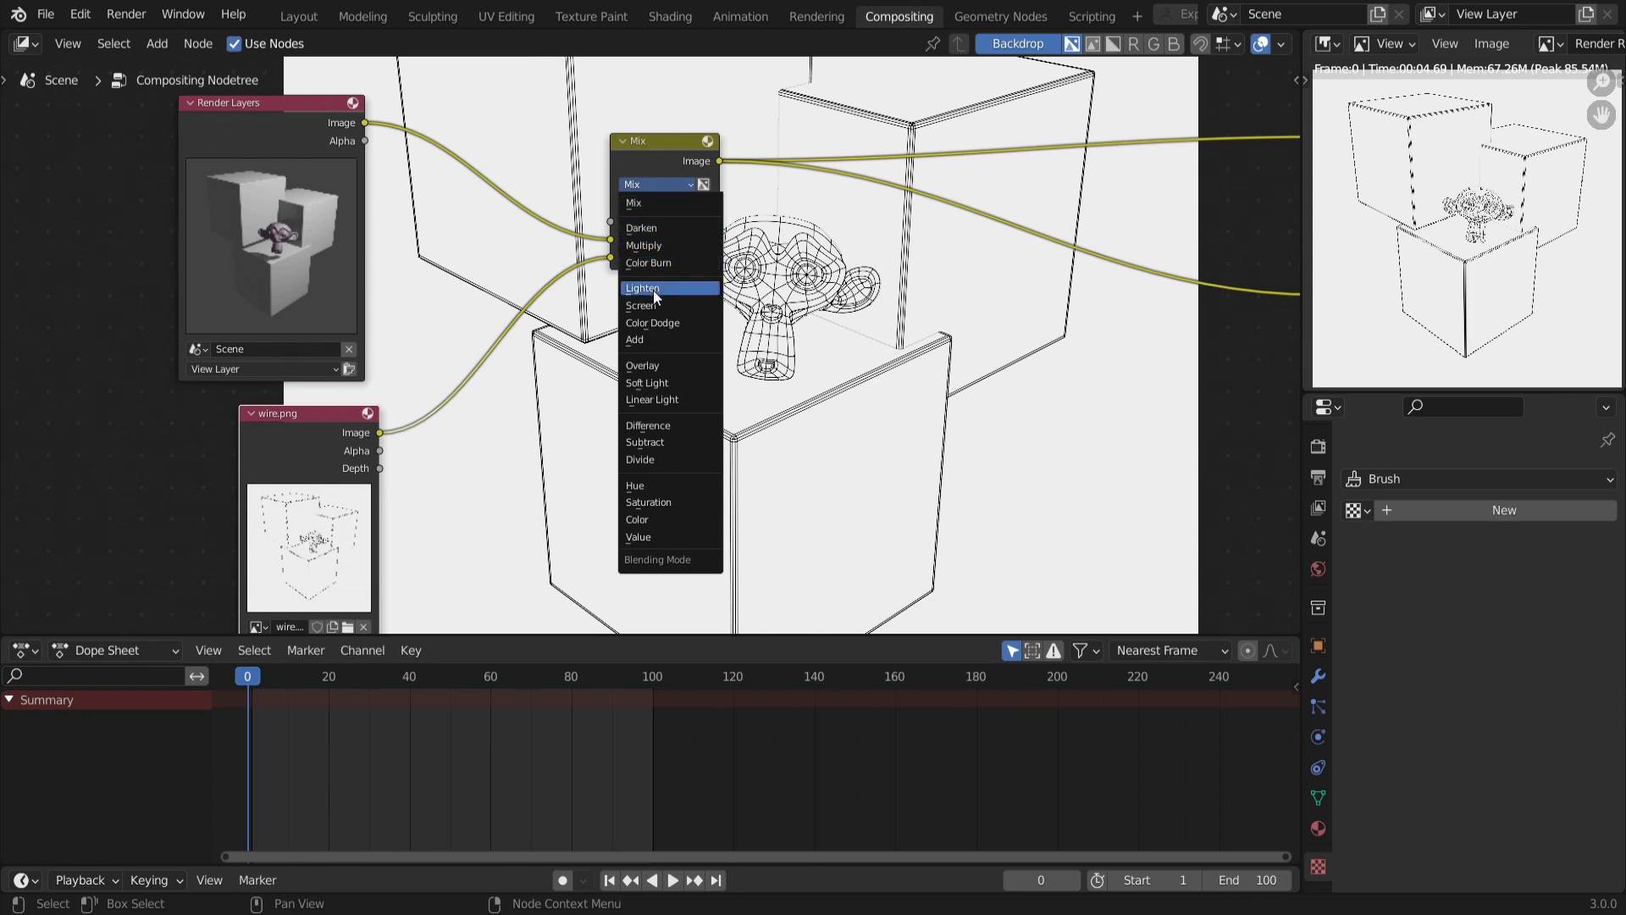
pyautogui.click(652, 245)
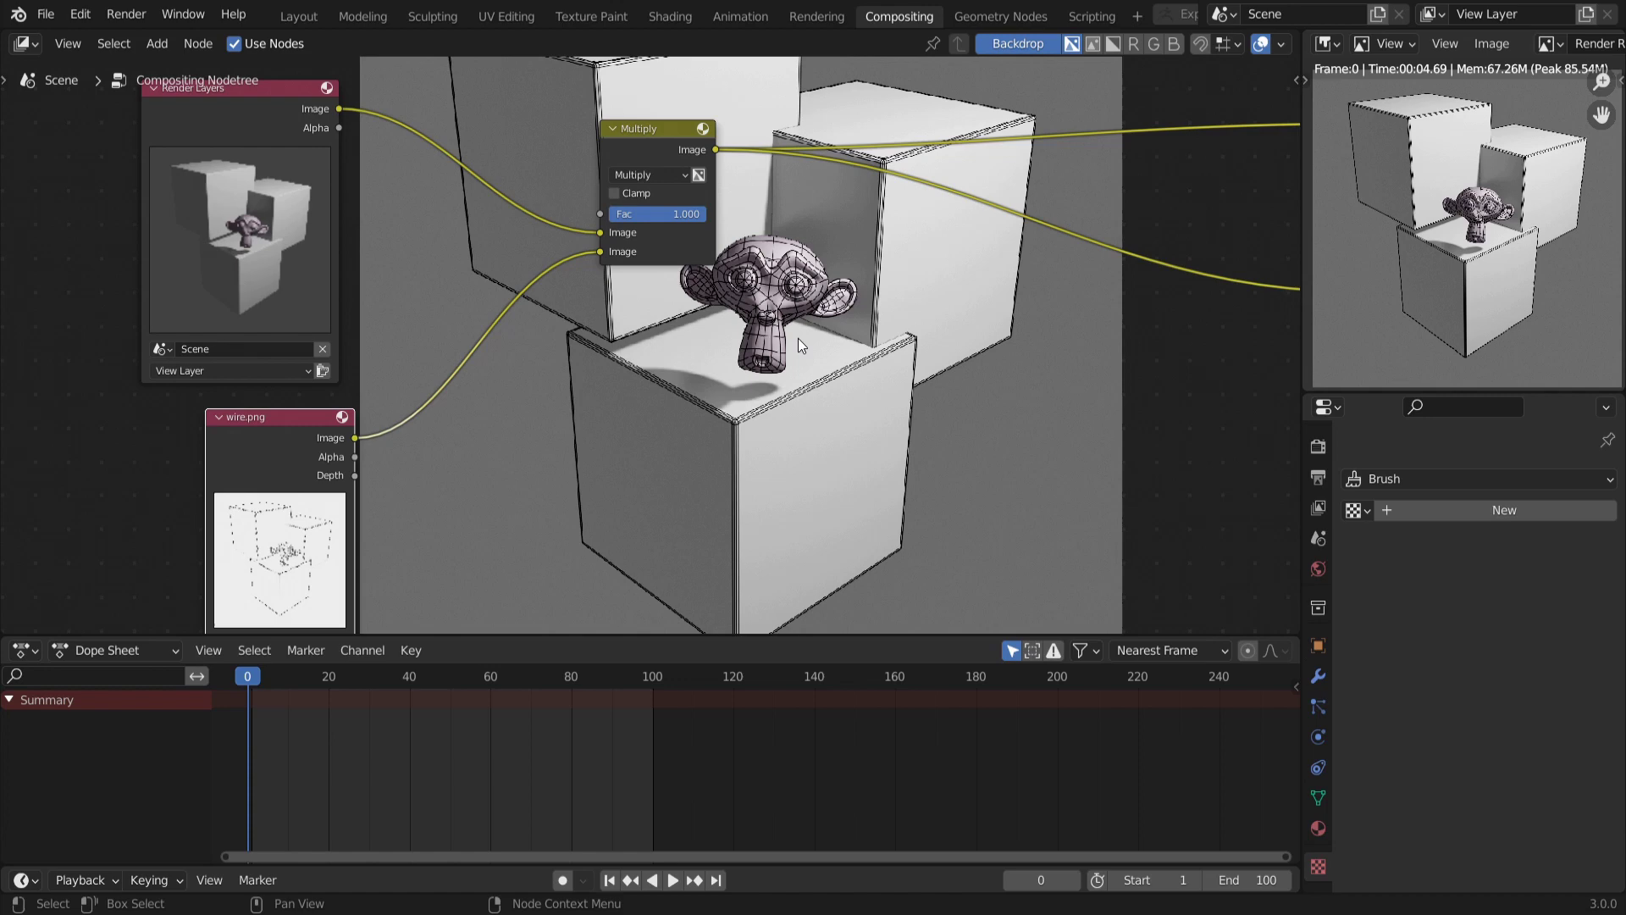
# Examine the multiplied wireframe over the monkey head and cube edges in the backdrop
pyautogui.hotkey('alt', 'v')
pyautogui.hotkey('alt', 'v')
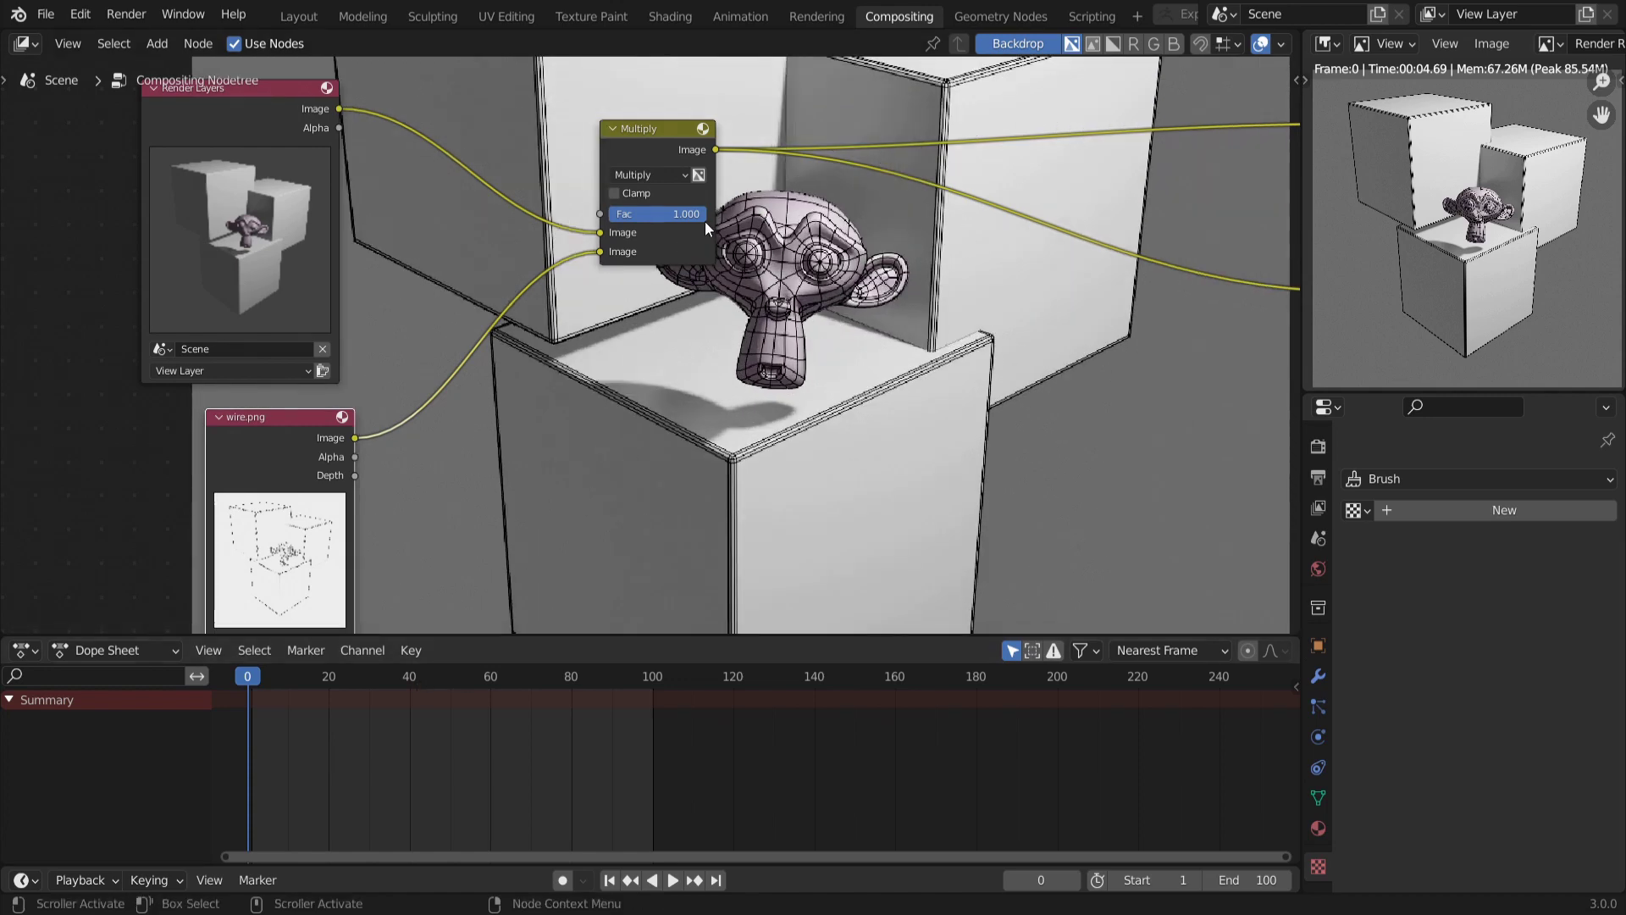
pyautogui.moveTo(695, 216)
pyautogui.mouseDown()
pyautogui.moveTo(611, 215)
pyautogui.moveTo(727, 220)
pyautogui.mouseUp()
pyautogui.moveTo(728, 437); pyautogui.dragTo(782, 425, button='middle')
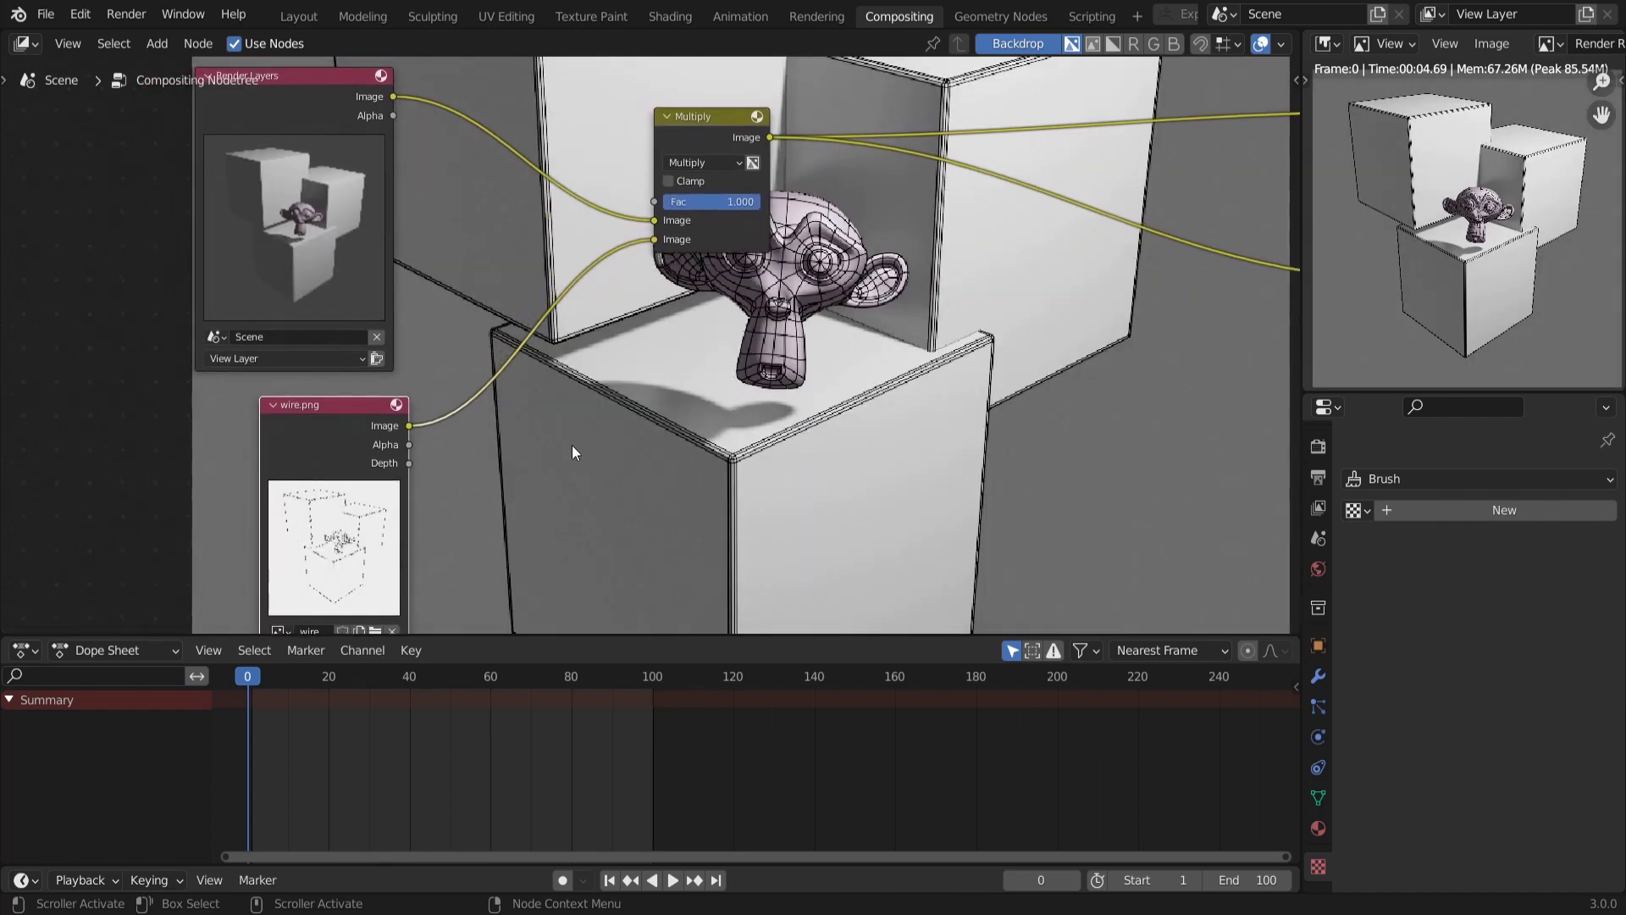
pyautogui.moveTo(571, 445); pyautogui.dragTo(587, 441, button='middle')
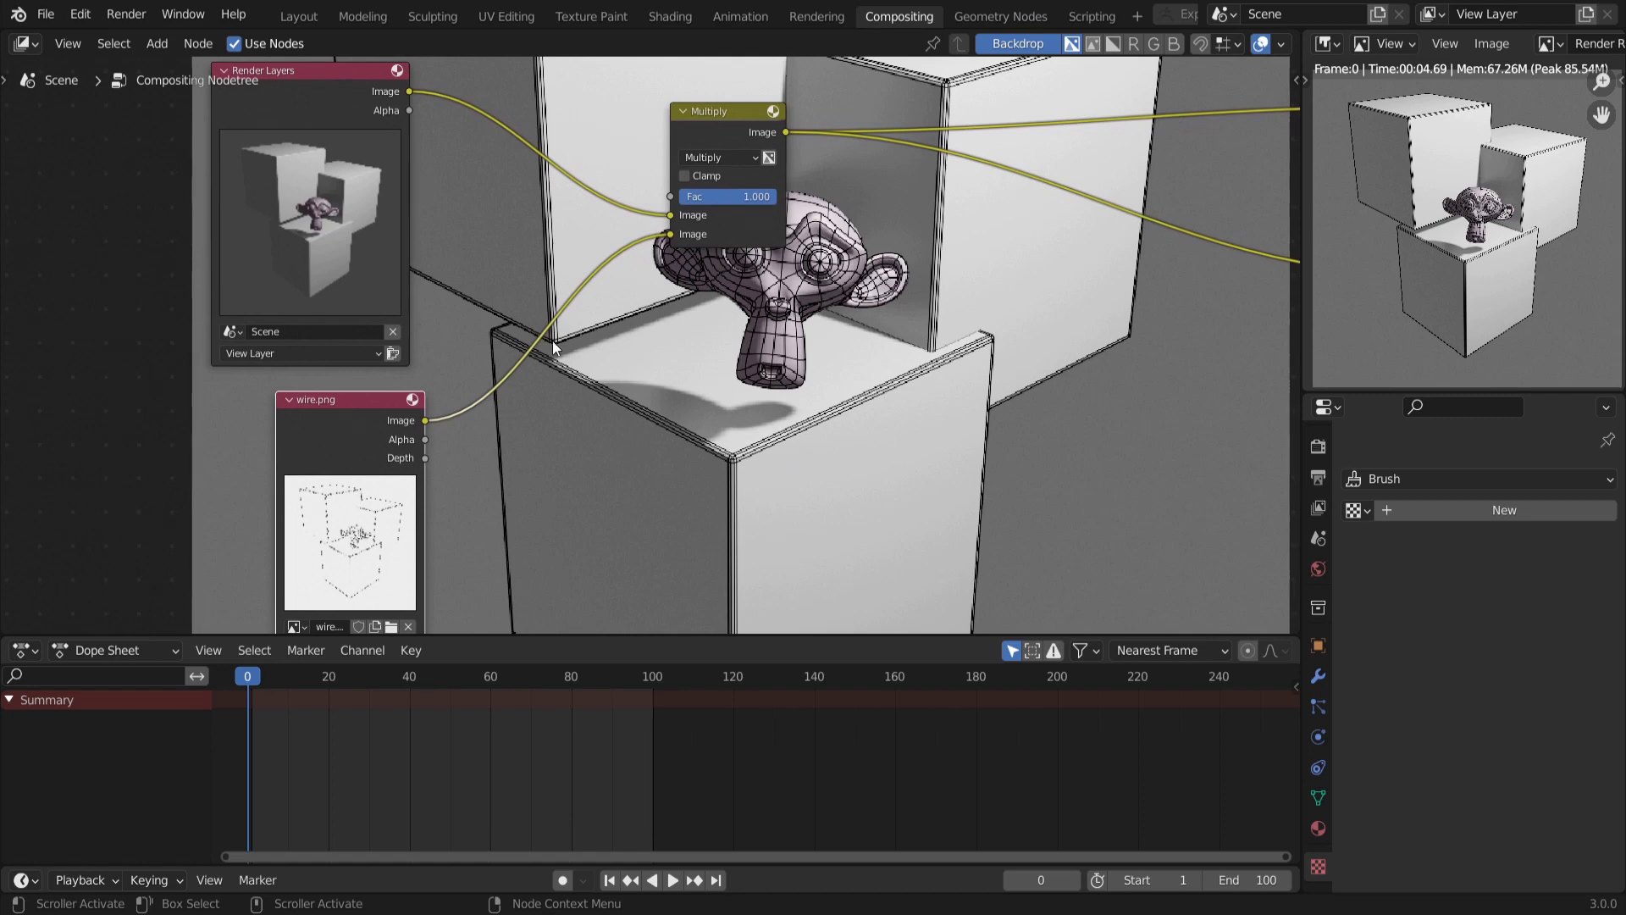
pyautogui.moveTo(552, 341); pyautogui.dragTo(563, 422, button='middle')
pyautogui.moveTo(453, 410); pyautogui.dragTo(398, 428)
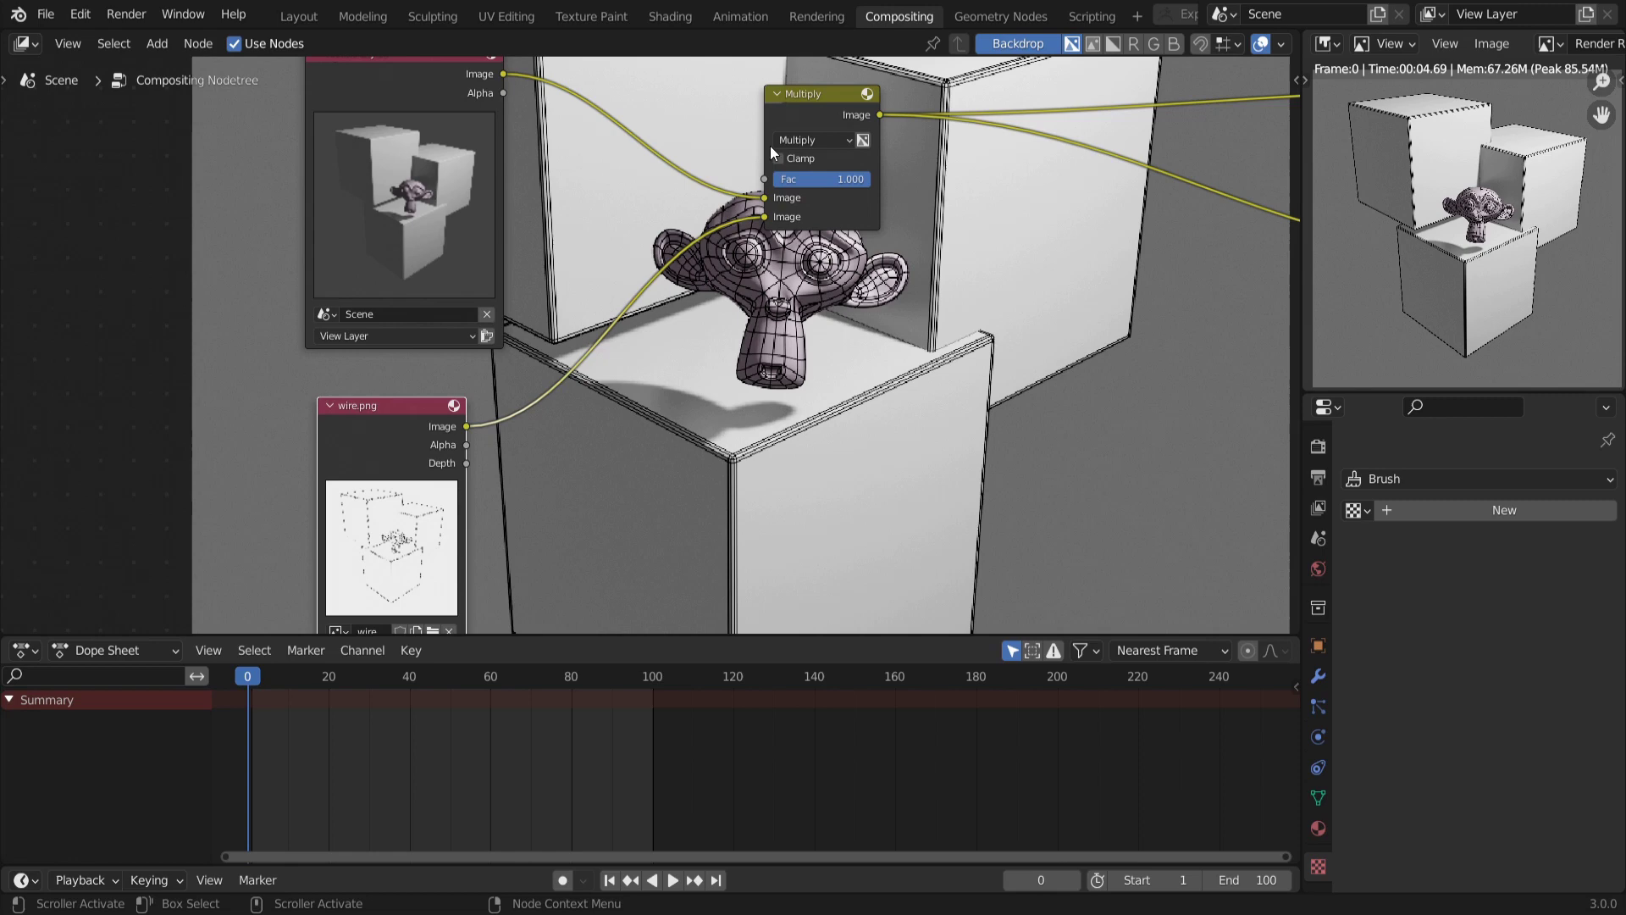
# Replace the wire.png link on the Multiply node's second Image input with a light blue colour and preview wire.png in the backdrop
pyautogui.keyDown('ctrl'); pyautogui.keyDown('shift'); pyautogui.click(373, 516); pyautogui.keyUp('shift'); pyautogui.keyUp('ctrl')
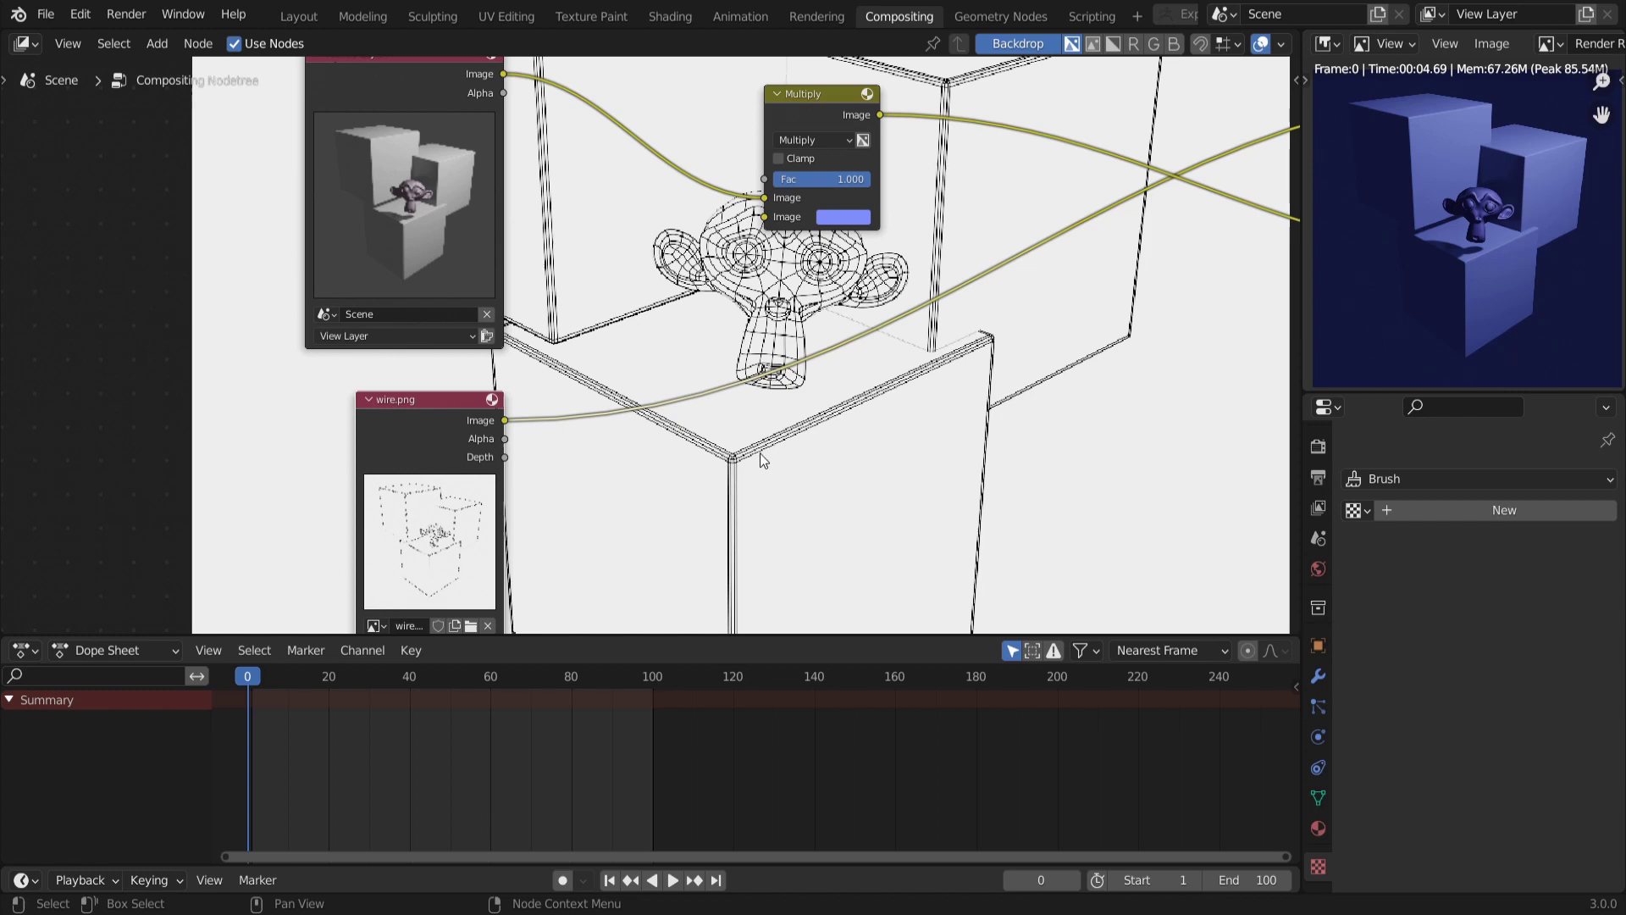
pyautogui.click(845, 221)
pyautogui.keyDown('ctrl'); pyautogui.keyDown('shift'); pyautogui.click(442, 88); pyautogui.keyUp('shift'); pyautogui.keyUp('ctrl')
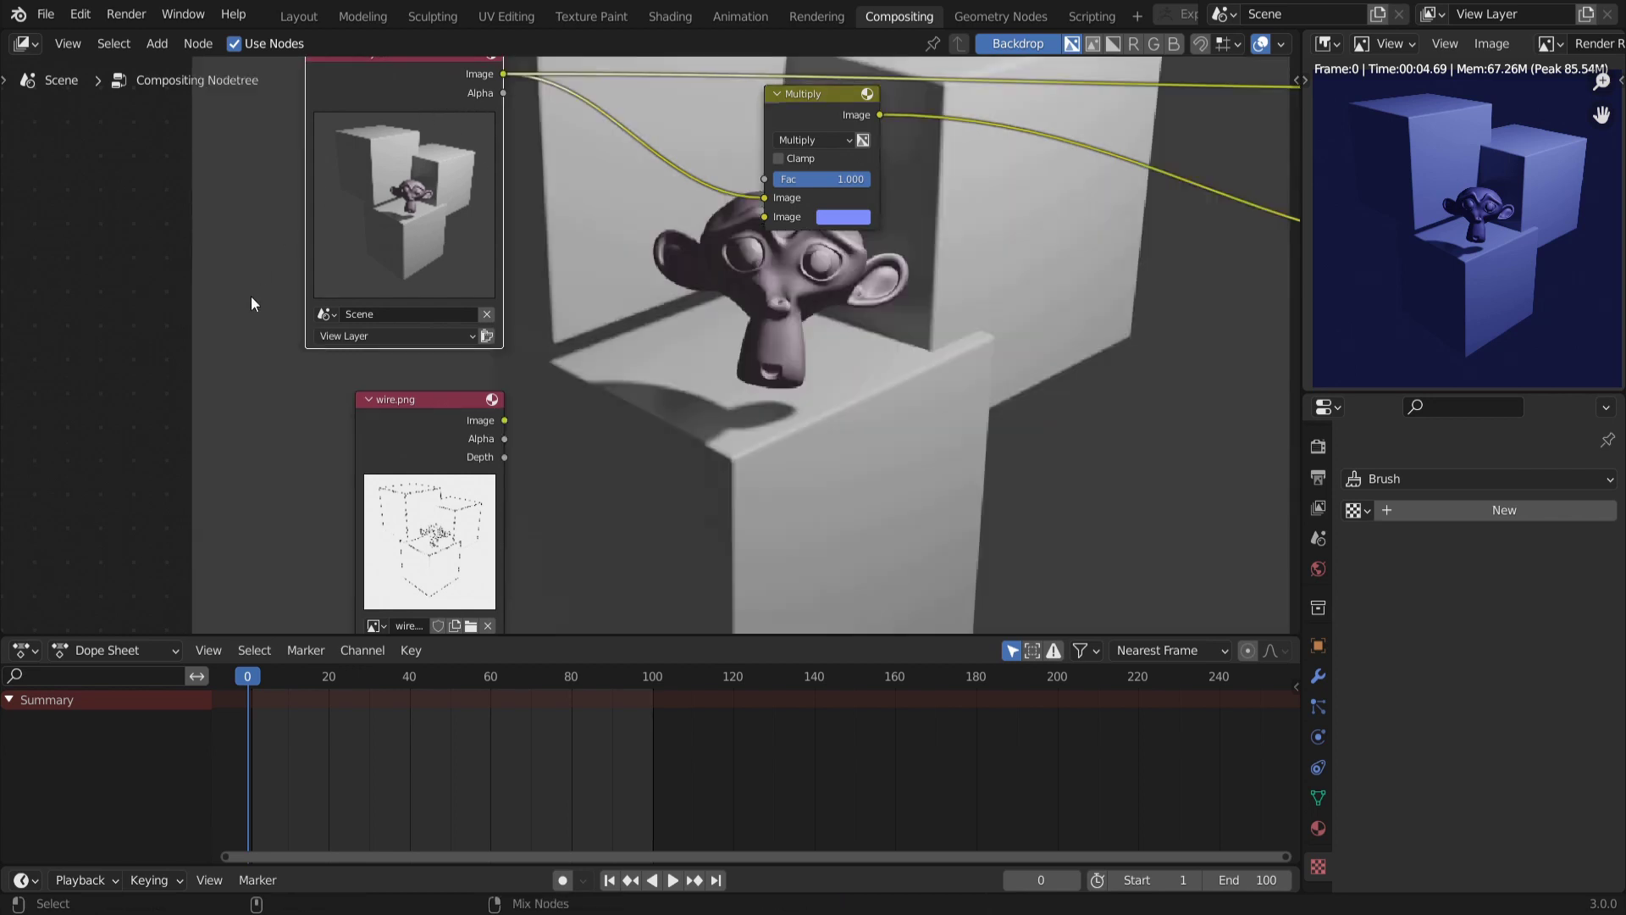
pyautogui.keyDown('ctrl'); pyautogui.keyDown('shift'); pyautogui.click(445, 420); pyautogui.keyUp('shift'); pyautogui.keyUp('ctrl')
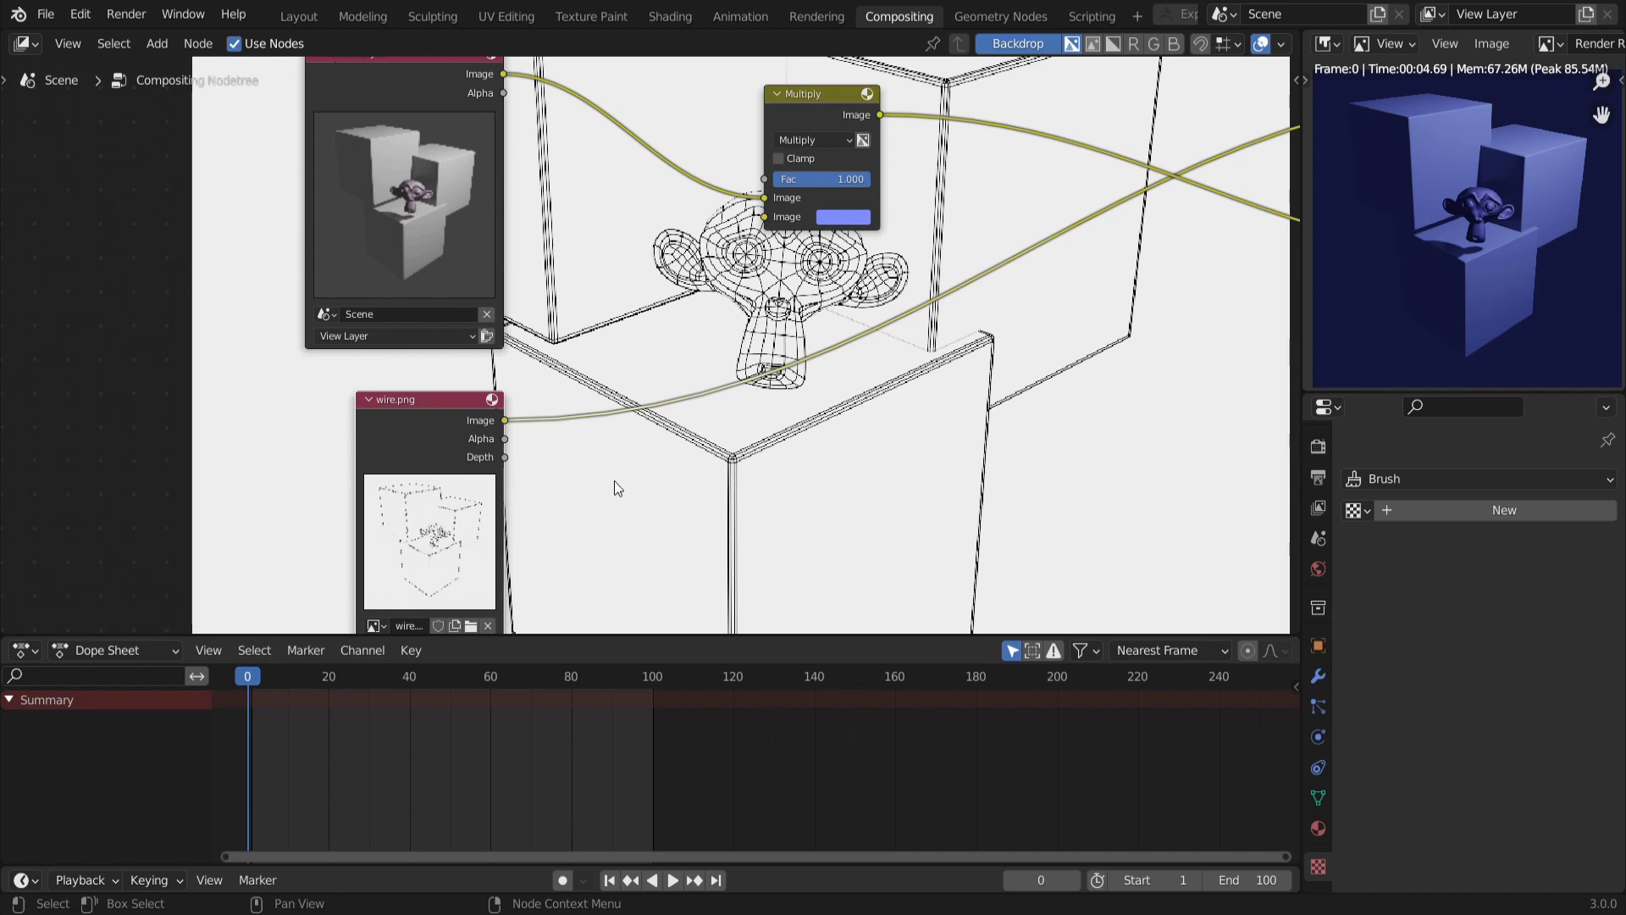
# Insert an Invert colour node on the link between wire.png and the Viewer
pyautogui.moveTo(578, 530); pyautogui.dragTo(554, 461, button='middle')
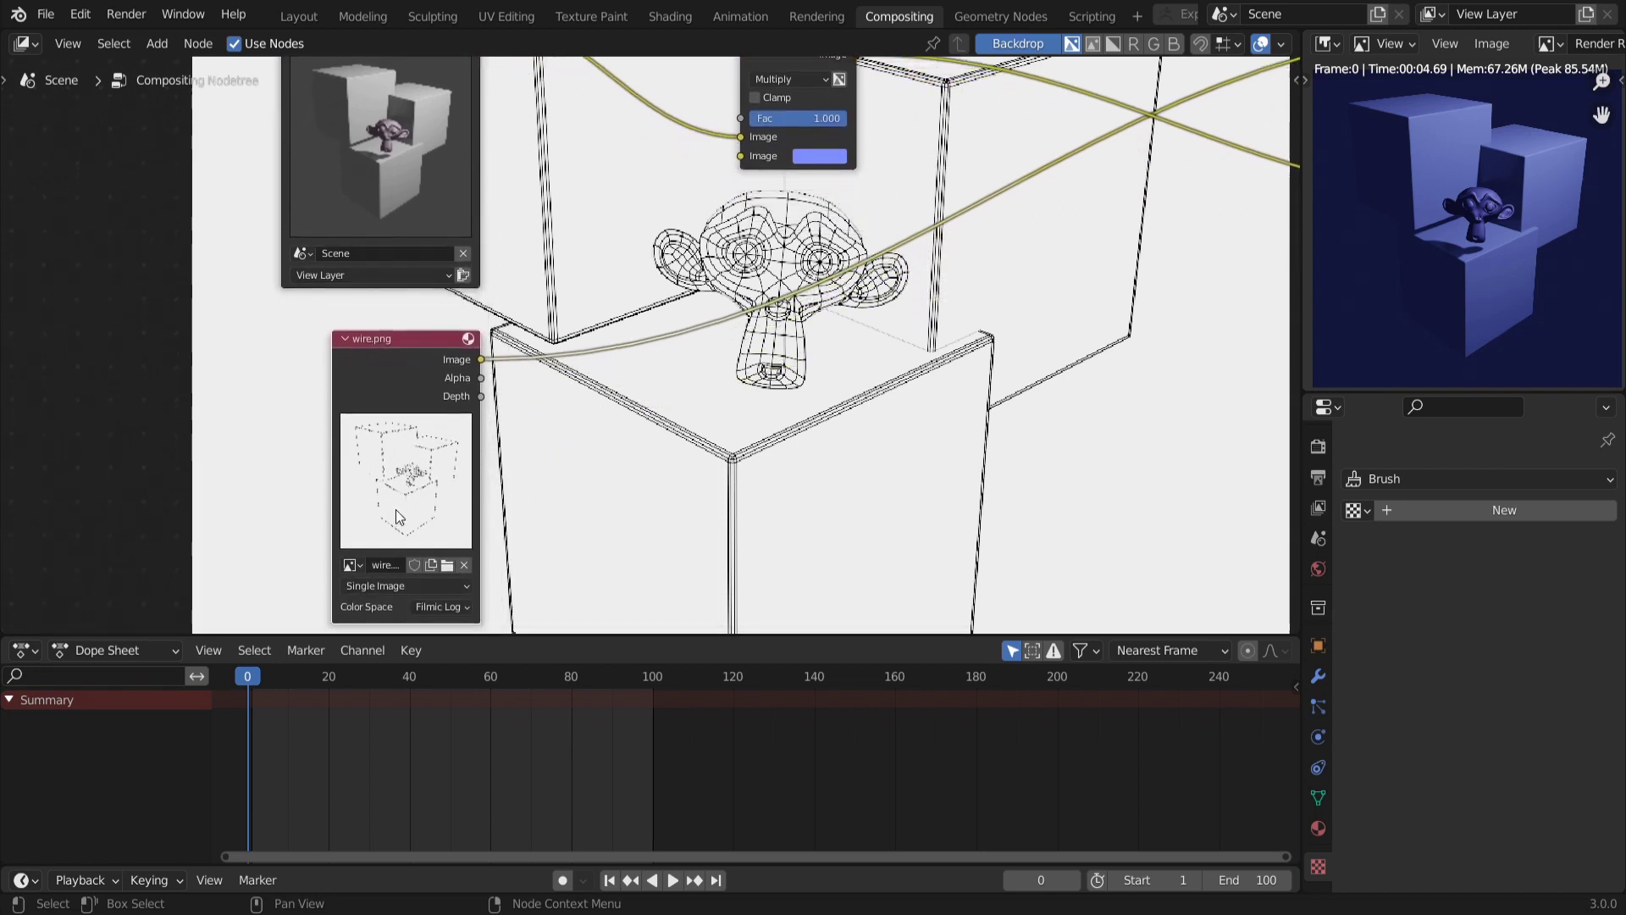
pyautogui.hotkey('shift', 'a')
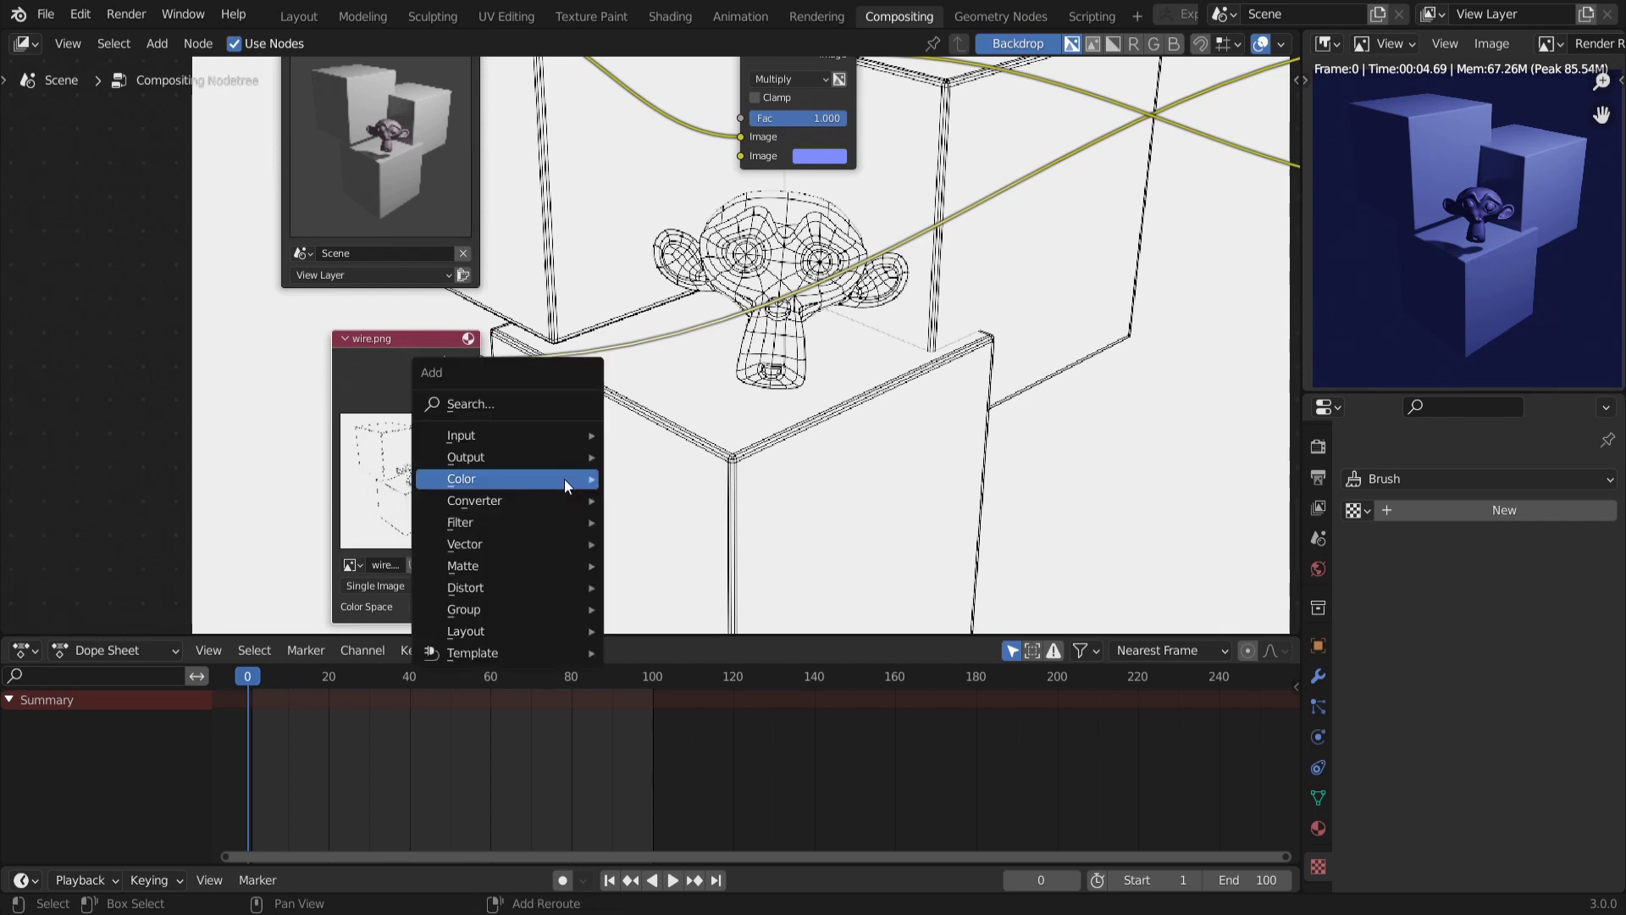
pyautogui.moveTo(586, 481)
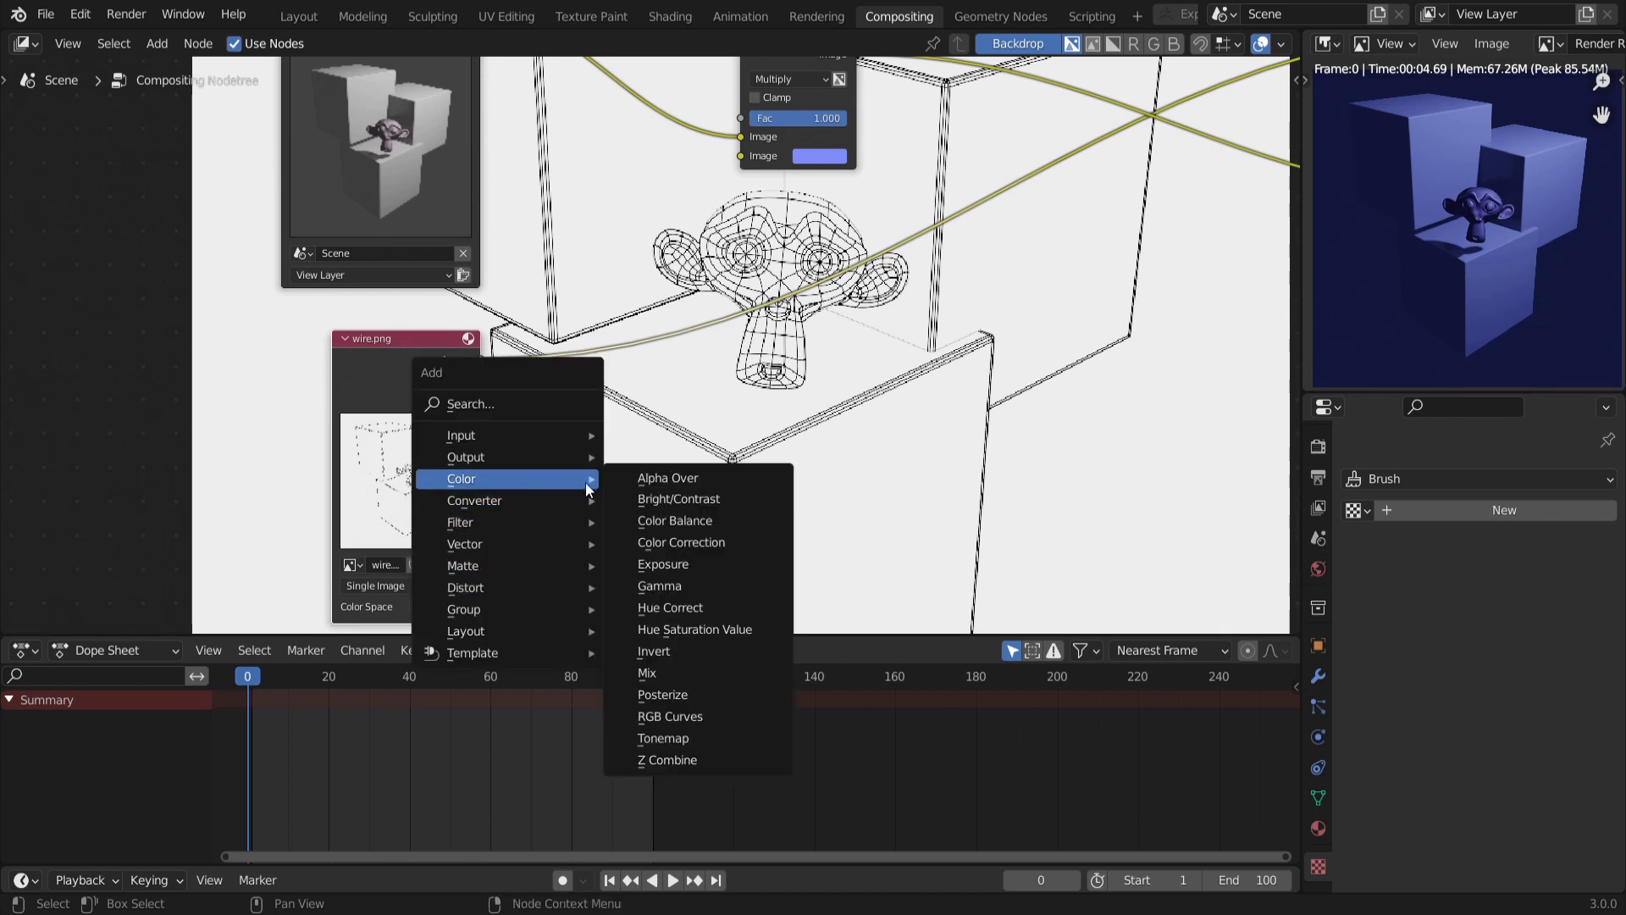
pyautogui.click(676, 653)
pyautogui.click(515, 343)
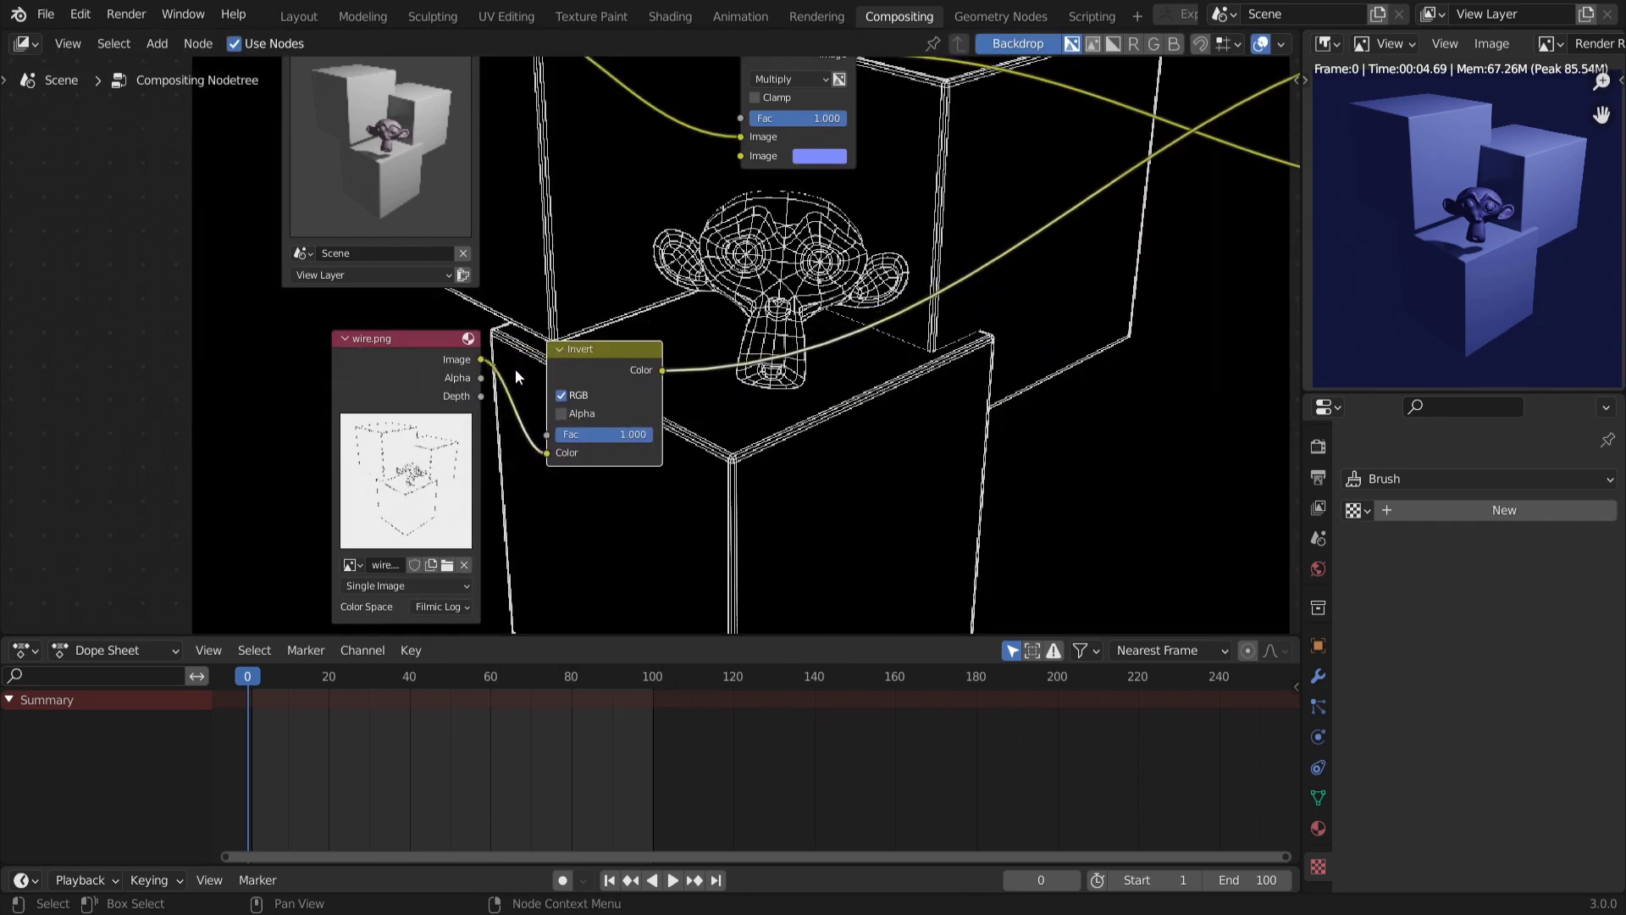
# Link the Invert node's Color output to the Fac input of the Multiply node
pyautogui.scroll(3, 709, 486)
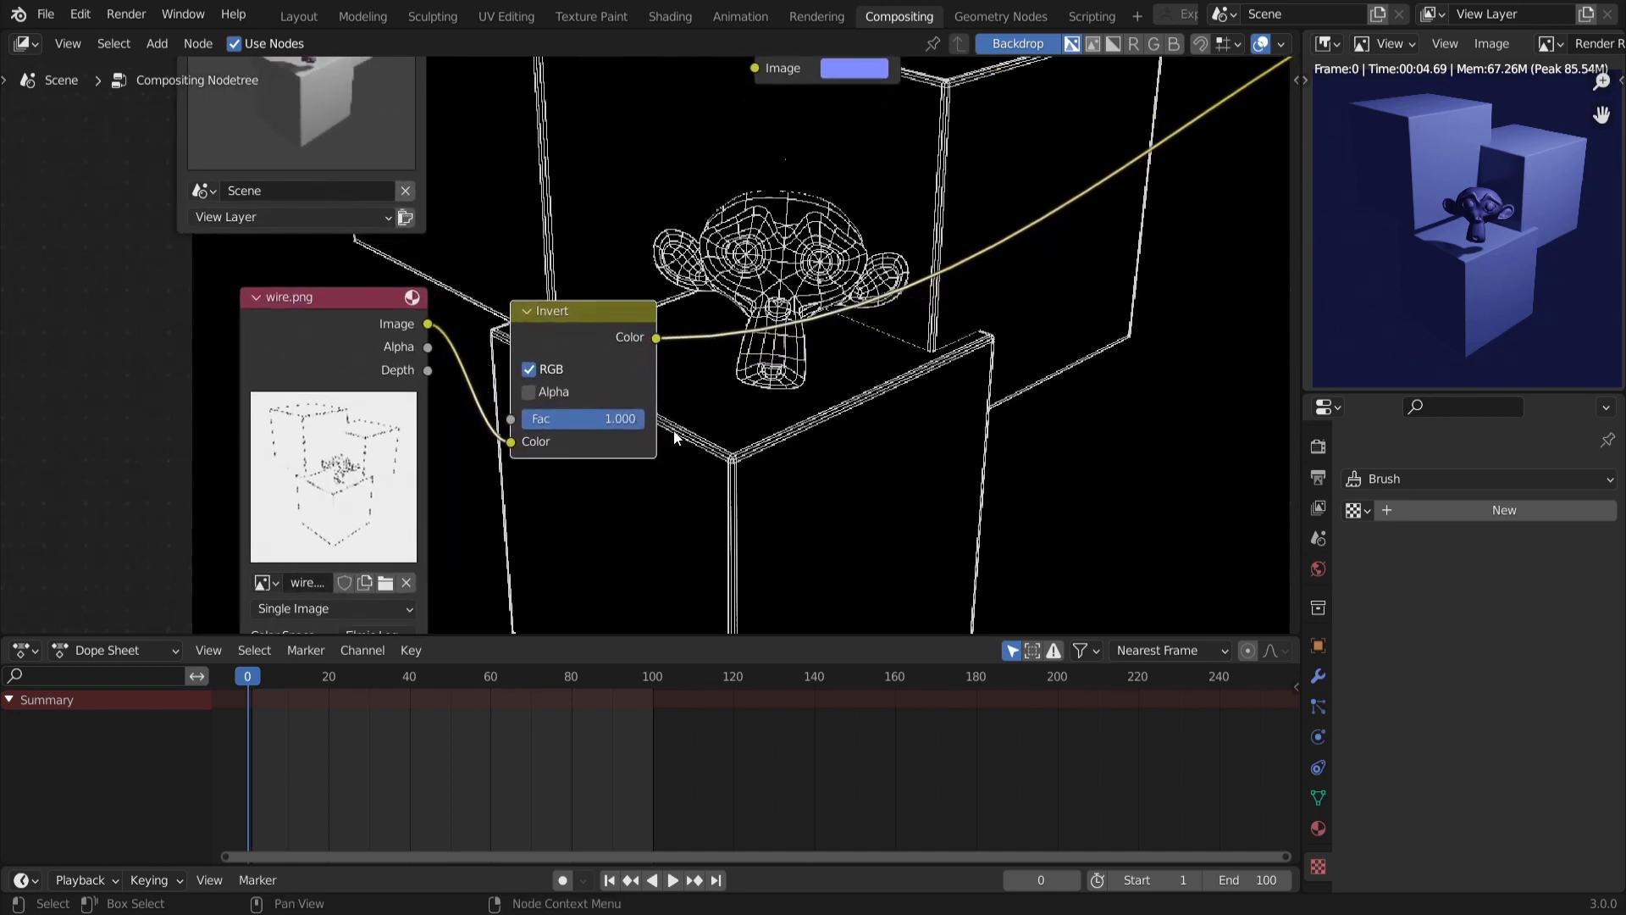
pyautogui.keyDown('ctrl'); pyautogui.moveTo(676, 437); pyautogui.dragTo(669, 399, button='middle'); pyautogui.keyUp('ctrl')
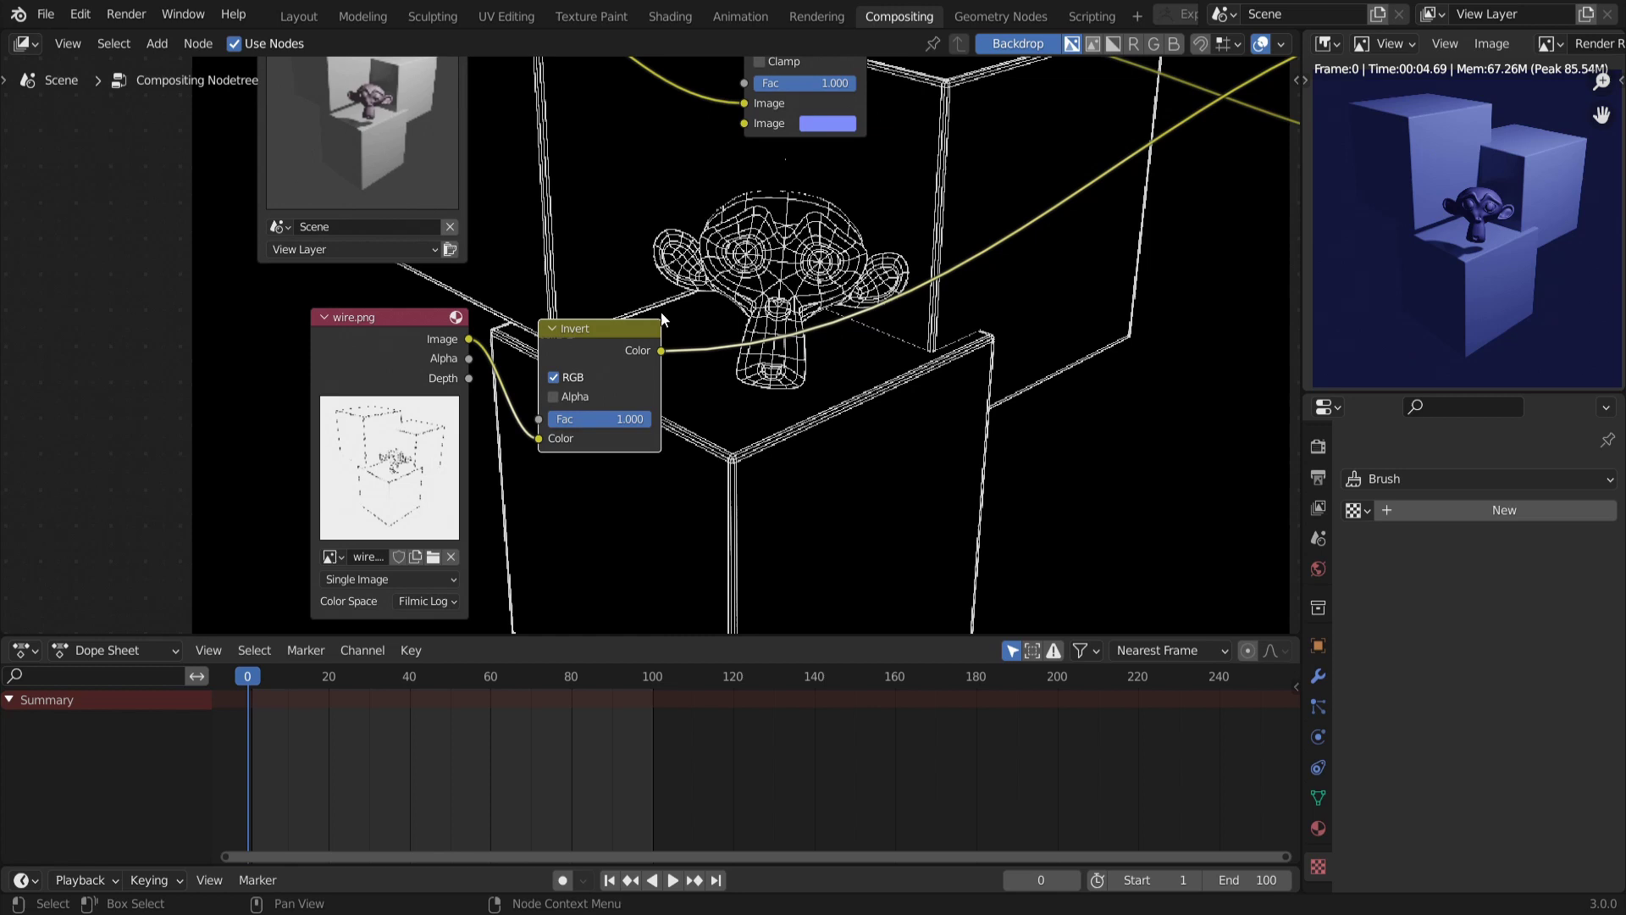
pyautogui.scroll(-2, 661, 312)
pyautogui.moveTo(661, 315); pyautogui.dragTo(574, 388, button='middle')
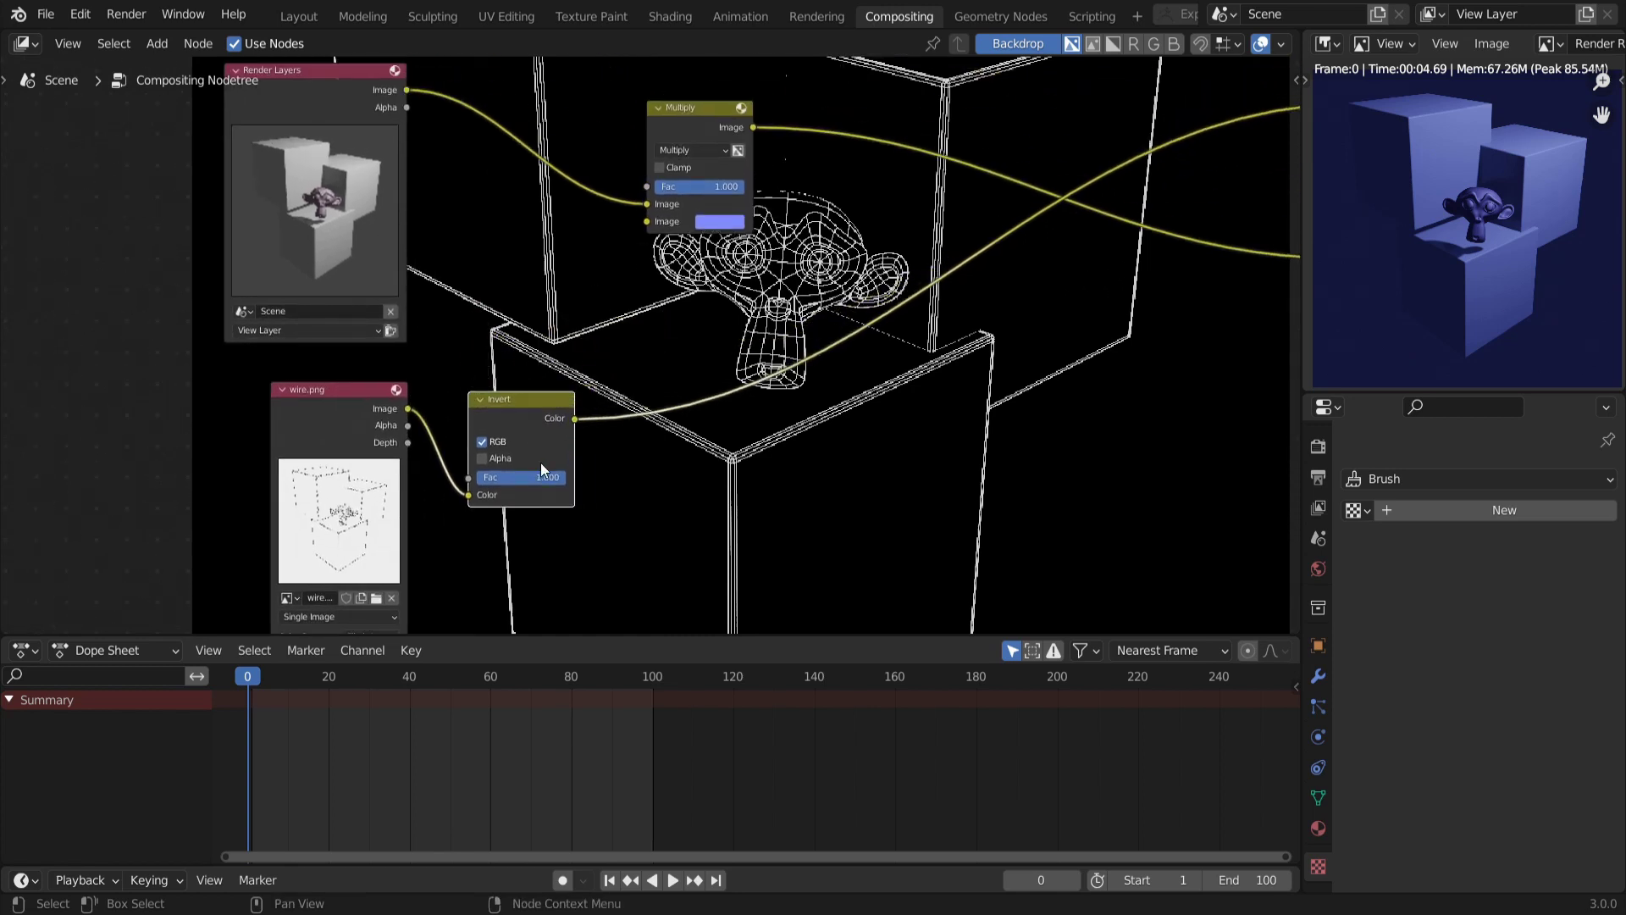
pyautogui.moveTo(573, 419); pyautogui.dragTo(647, 223)
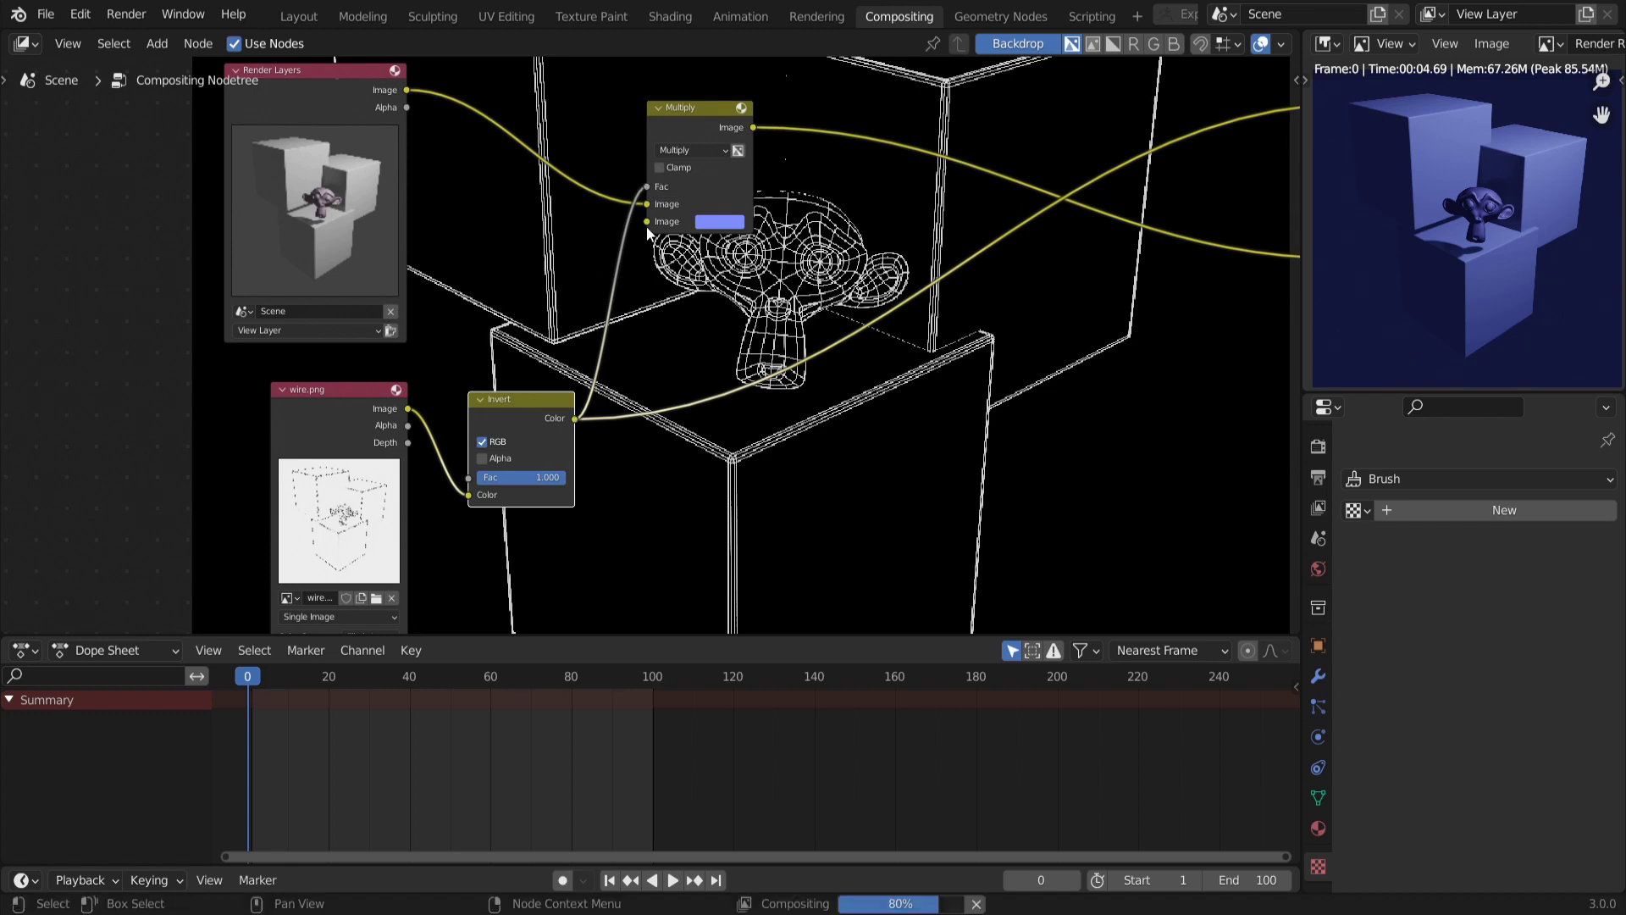
# Set the Multiply node's blending mode to Mix and preview its output in the backdrop
pyautogui.click(703, 151)
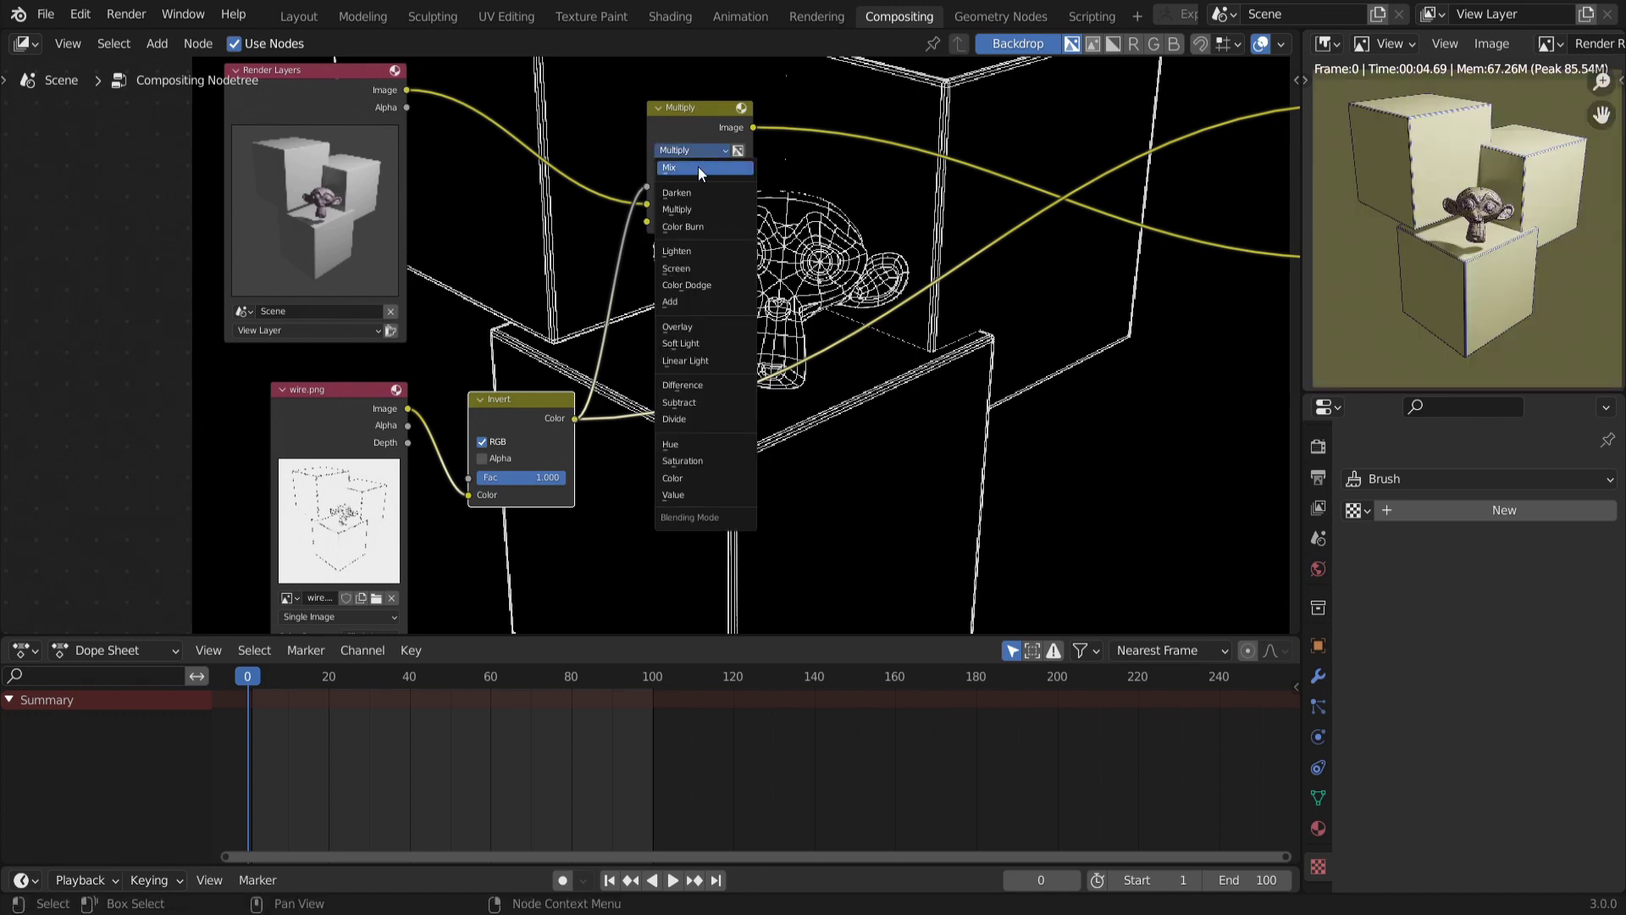
pyautogui.click(698, 166)
pyautogui.keyDown('ctrl'); pyautogui.keyDown('shift'); pyautogui.click(689, 116); pyautogui.keyUp('shift'); pyautogui.keyUp('ctrl')
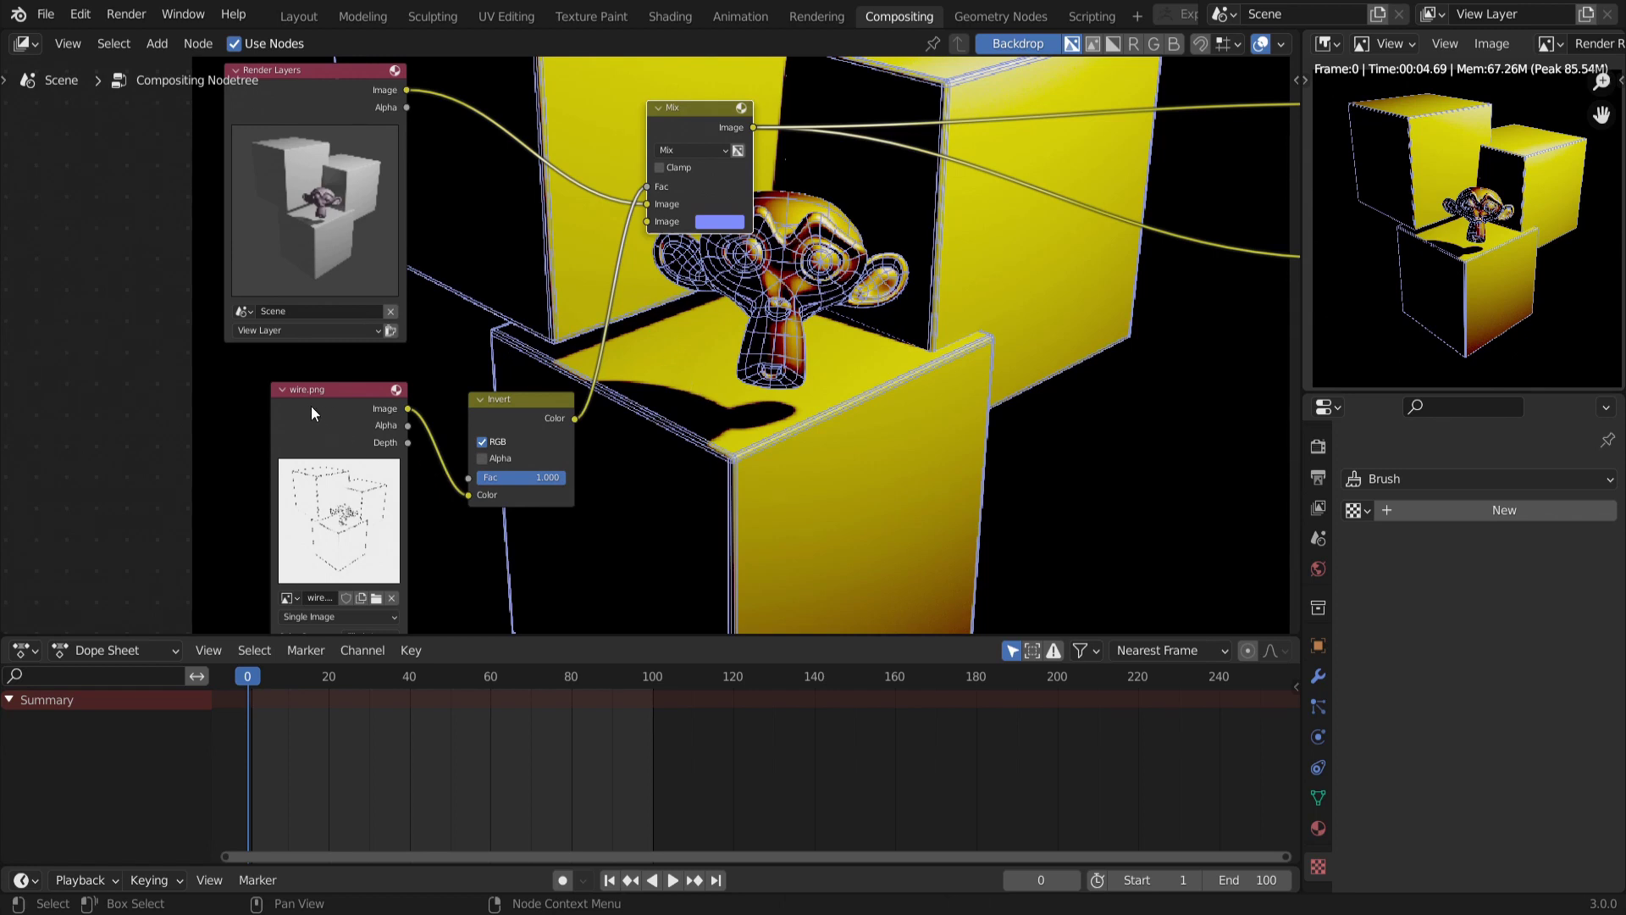
# Move the wire.png and Invert nodes away from the Mix node and compare the Invert and Mix outputs close up in the backdrop
pyautogui.moveTo(311, 404); pyautogui.dragTo(243, 396)
pyautogui.moveTo(520, 406); pyautogui.dragTo(479, 377)
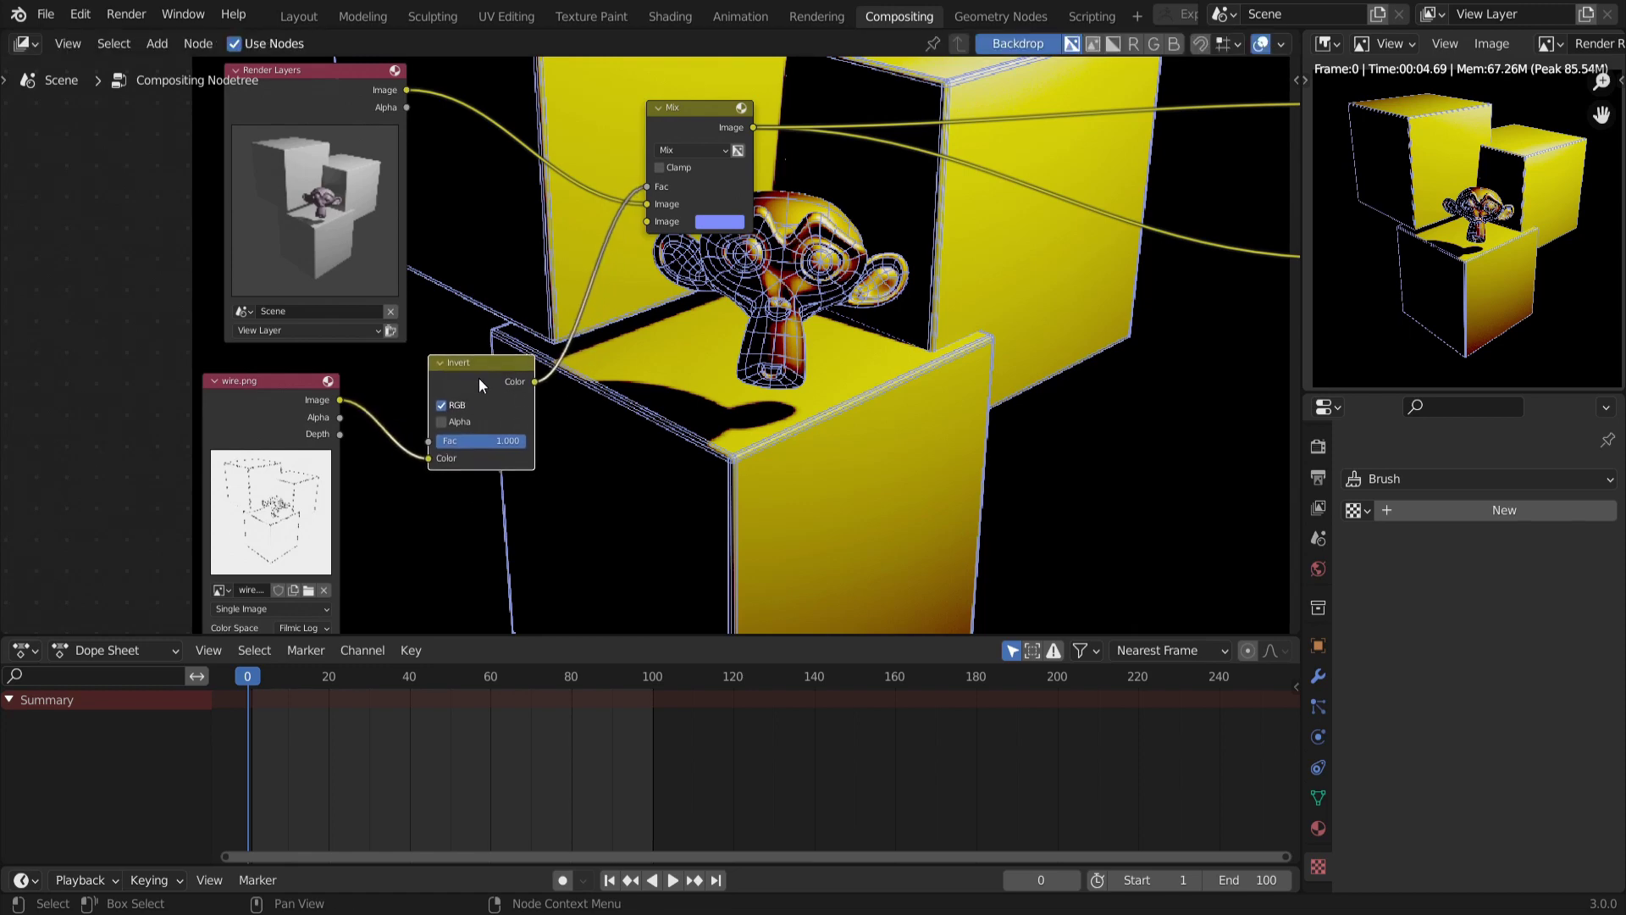
pyautogui.keyDown('ctrl'); pyautogui.keyDown('shift'); pyautogui.click(440, 415); pyautogui.keyUp('shift'); pyautogui.keyUp('ctrl')
pyautogui.hotkey('alt', 'v')
pyautogui.hotkey('alt', 'v')
pyautogui.hotkey('alt', 'v')
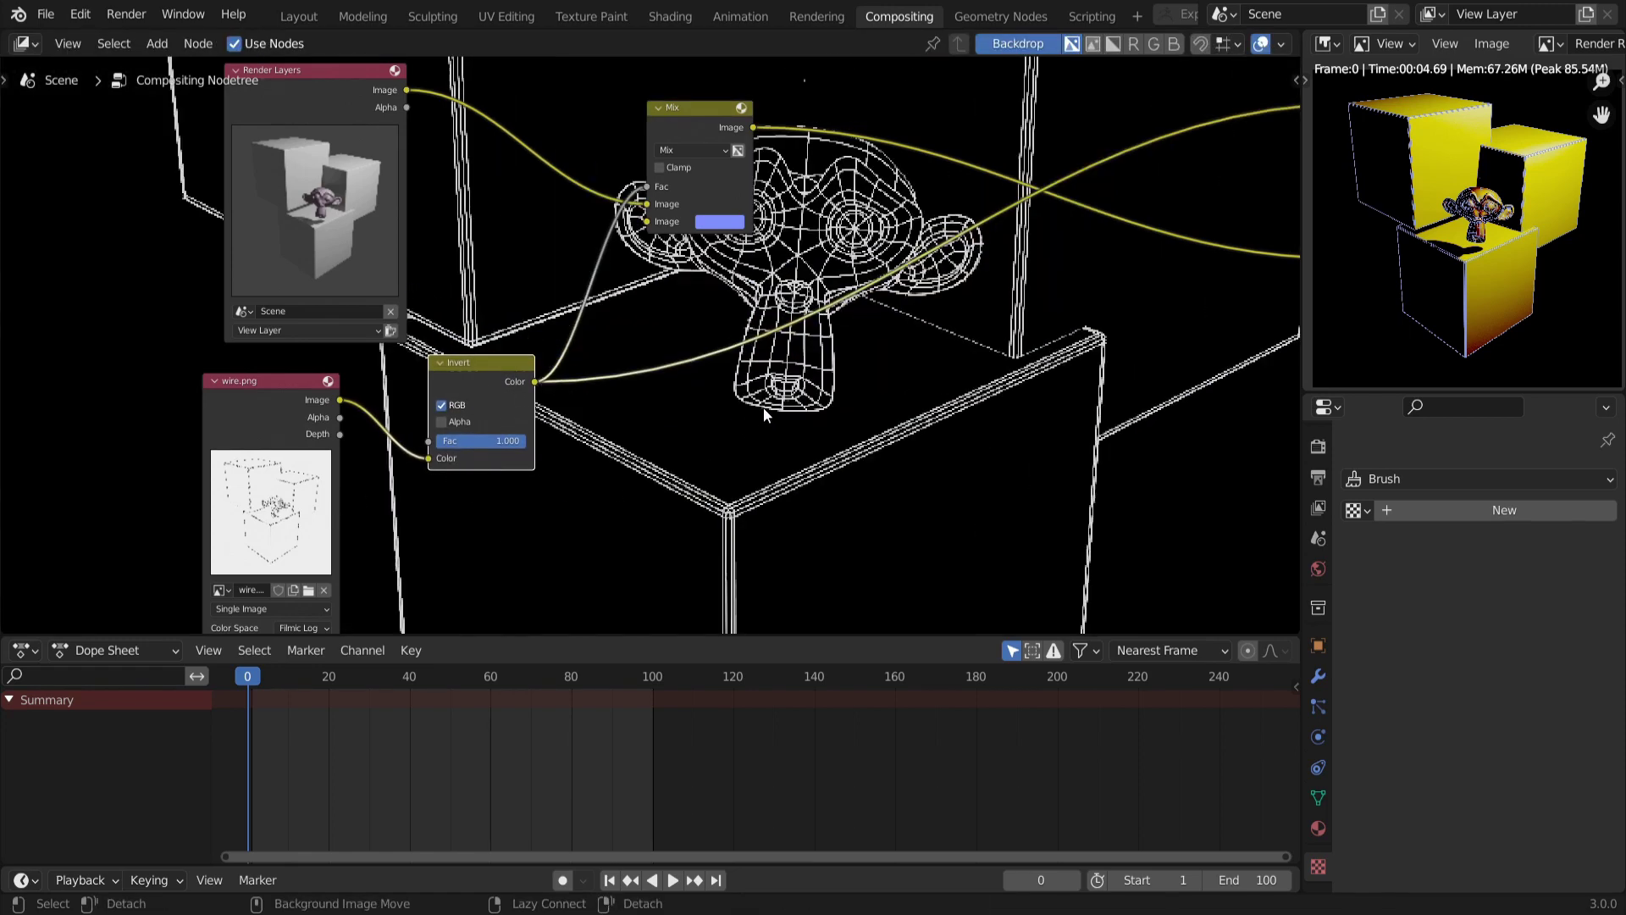
pyautogui.keyDown('ctrl'); pyautogui.keyDown('shift'); pyautogui.click(686, 114); pyautogui.keyUp('shift'); pyautogui.keyUp('ctrl')
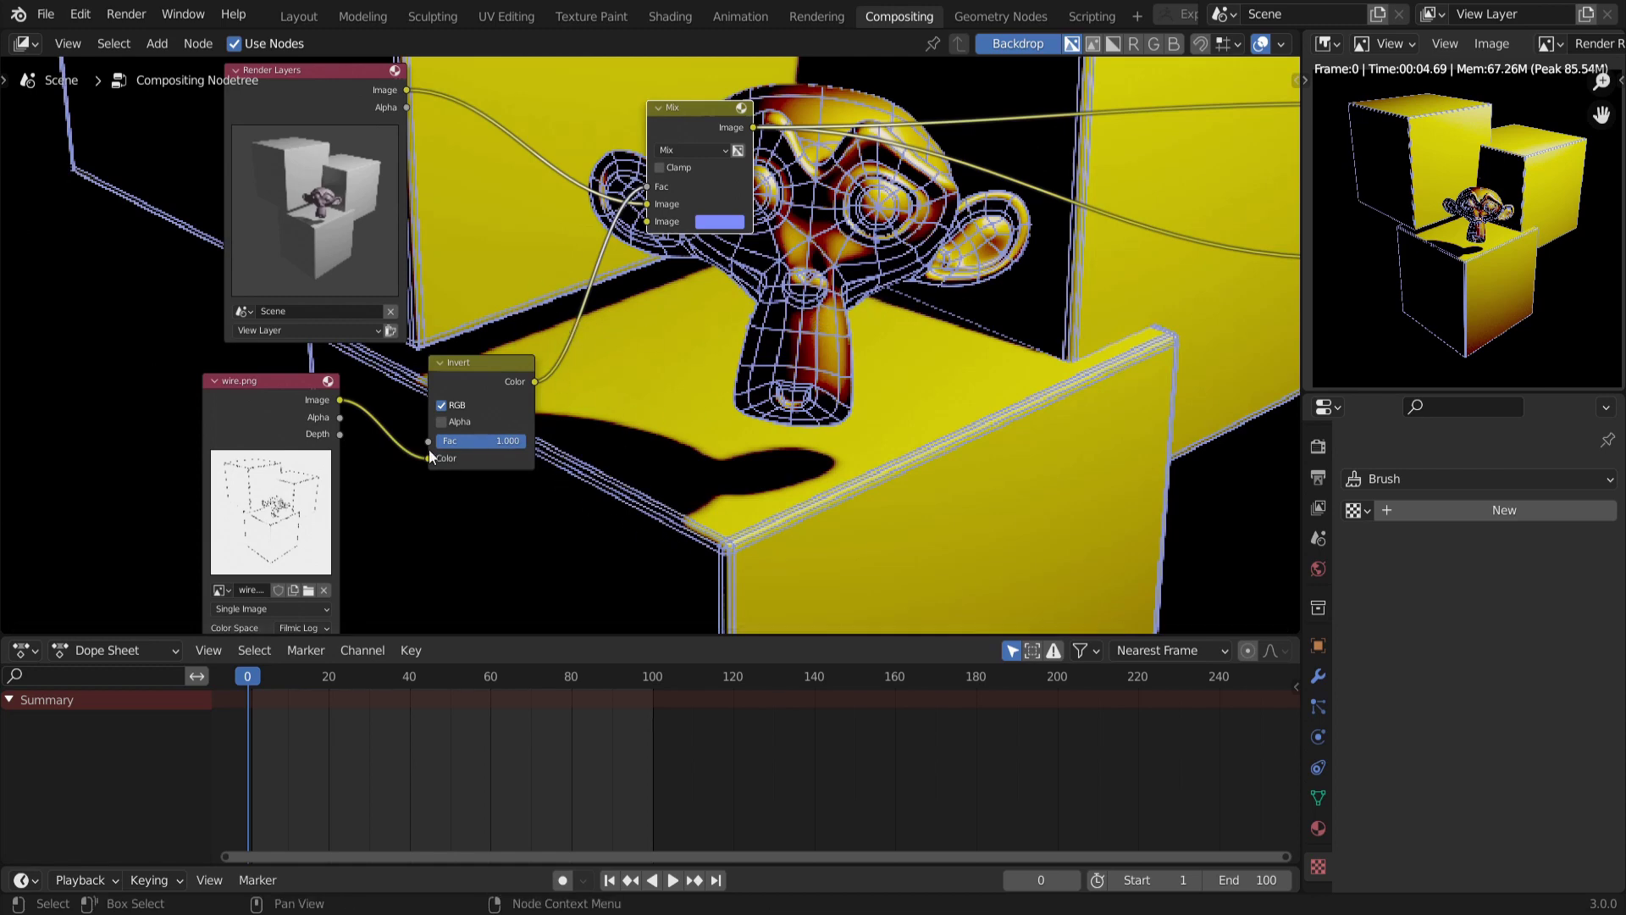
# Switch the Invert node's type to ColorRamp and flip its colour ramp
pyautogui.moveTo(348, 491); pyautogui.dragTo(359, 487, button='middle')
pyautogui.click(506, 371)
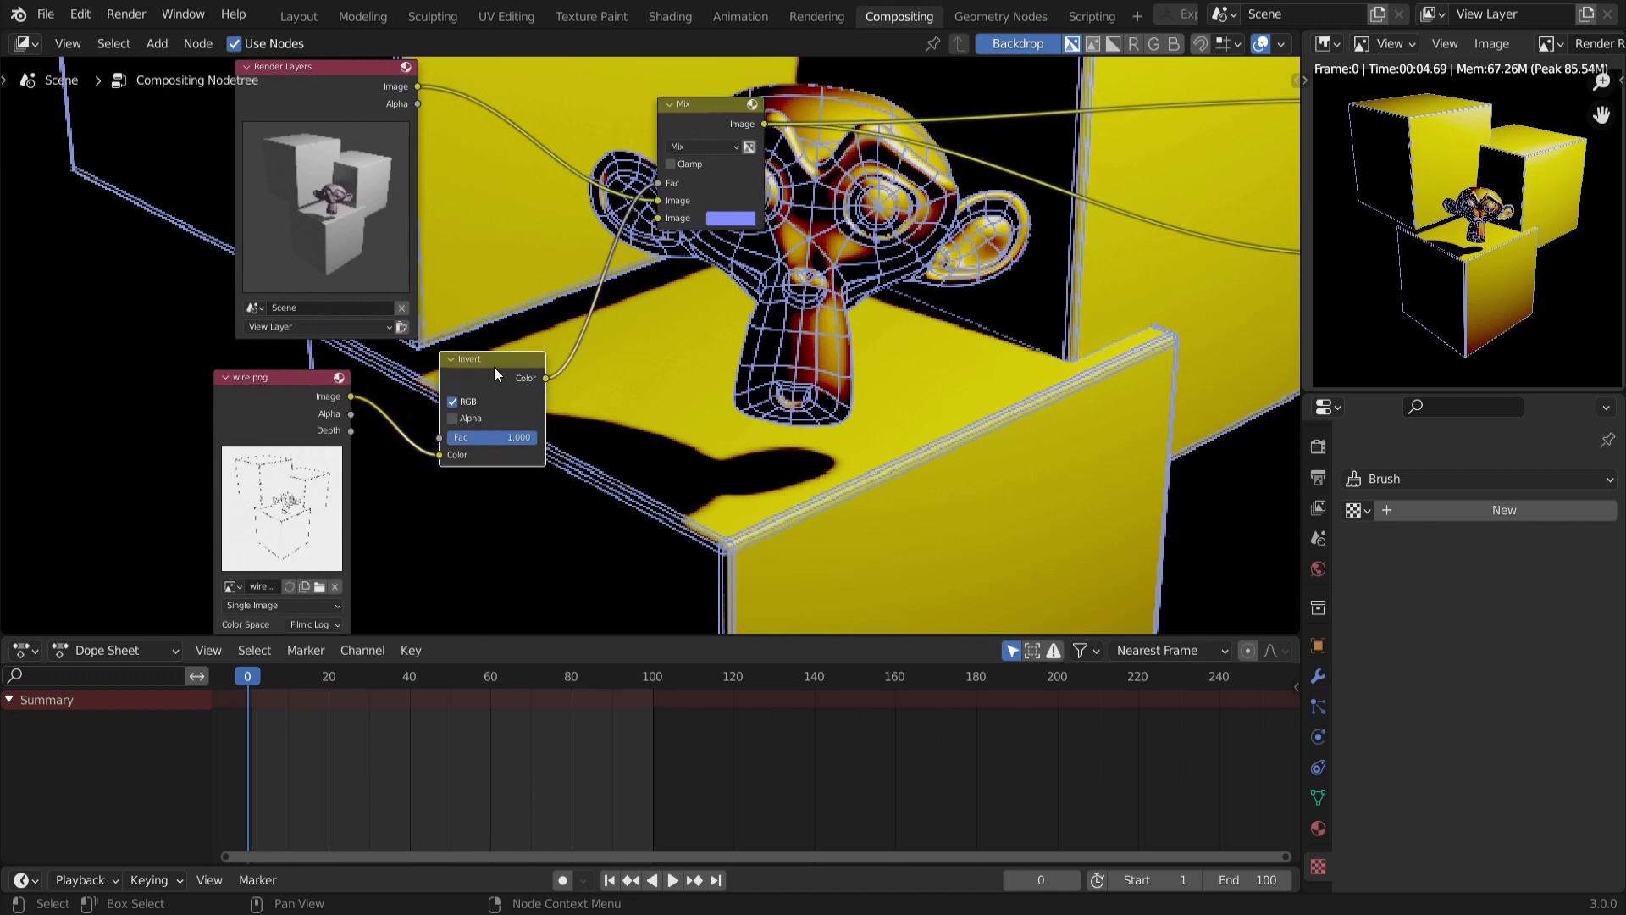
pyautogui.hotkey('shift', 's')
pyautogui.moveTo(461, 433)
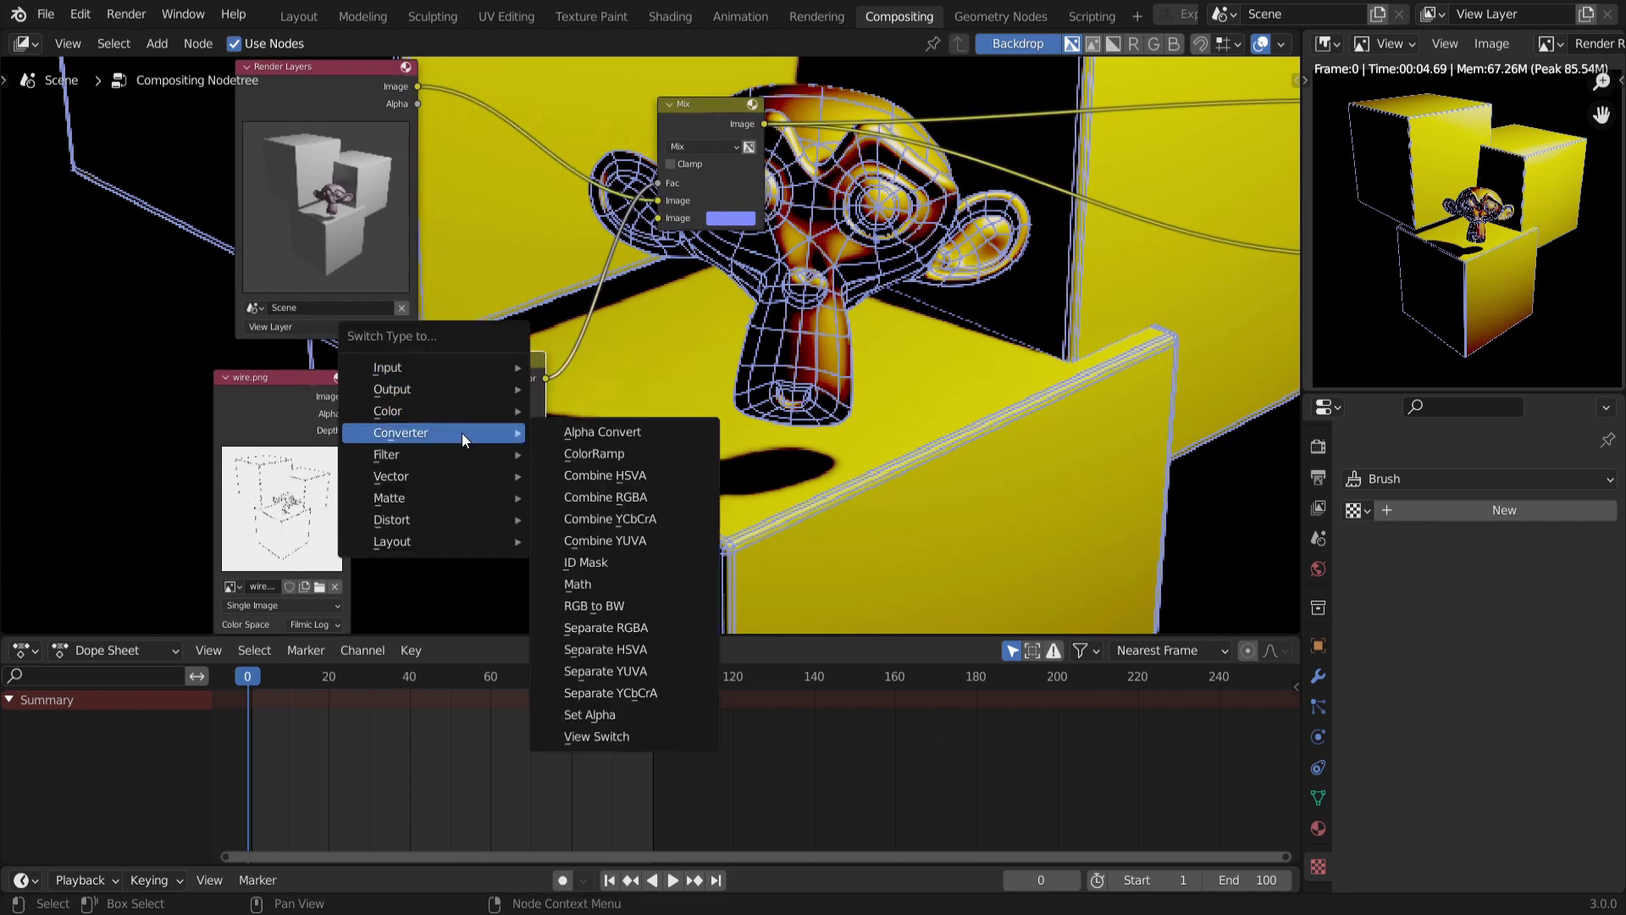
pyautogui.click(596, 451)
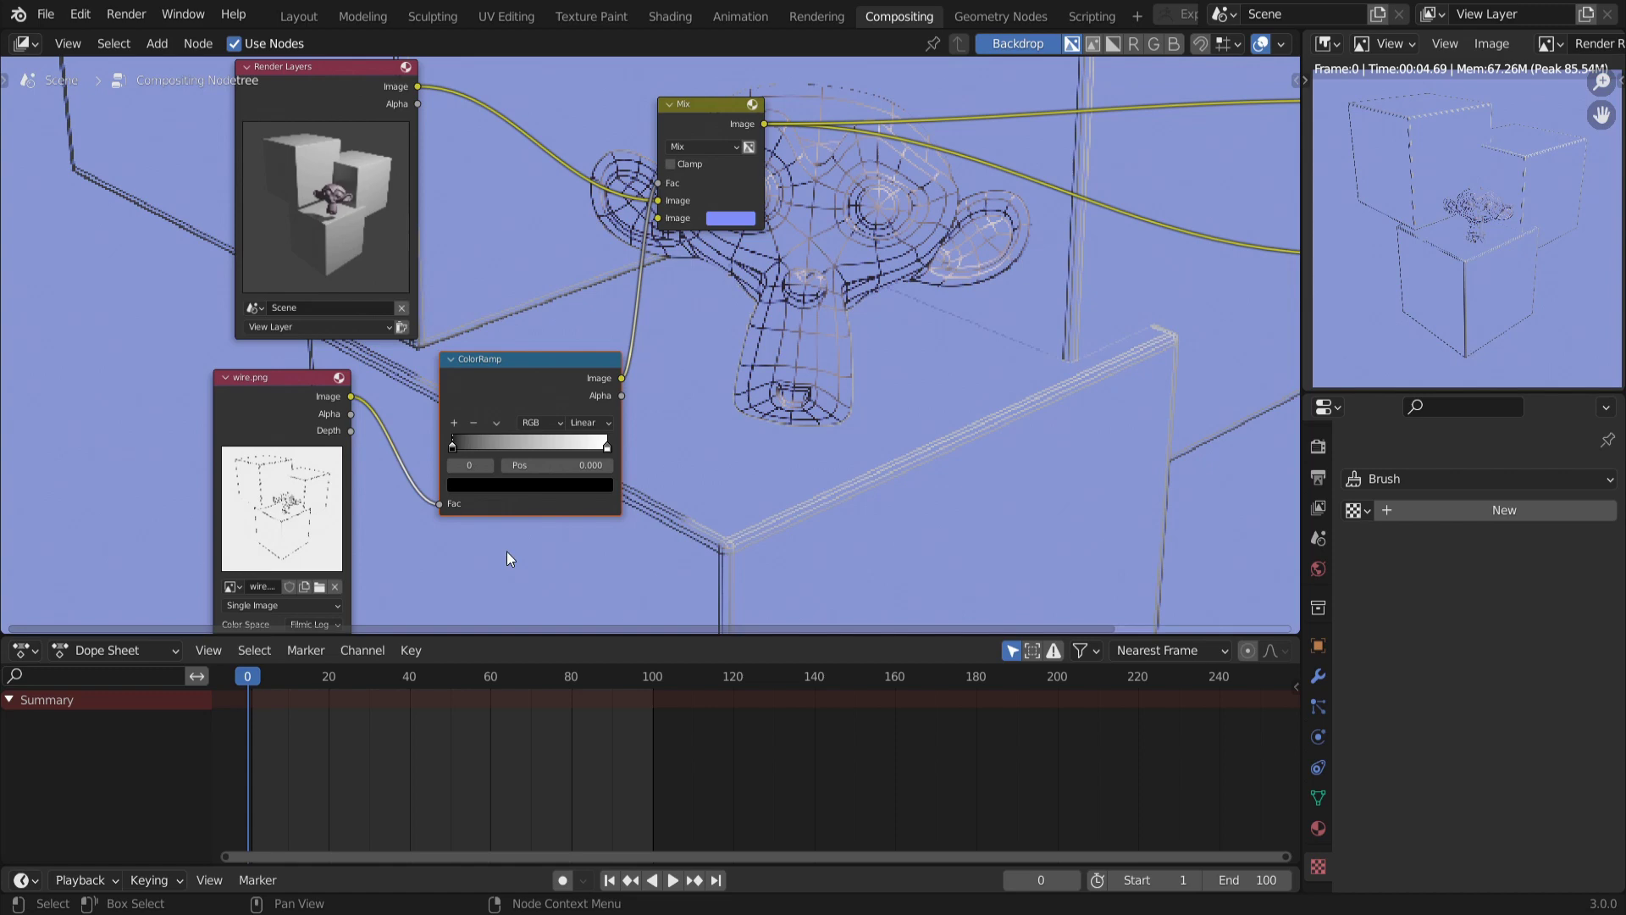
pyautogui.click(496, 423)
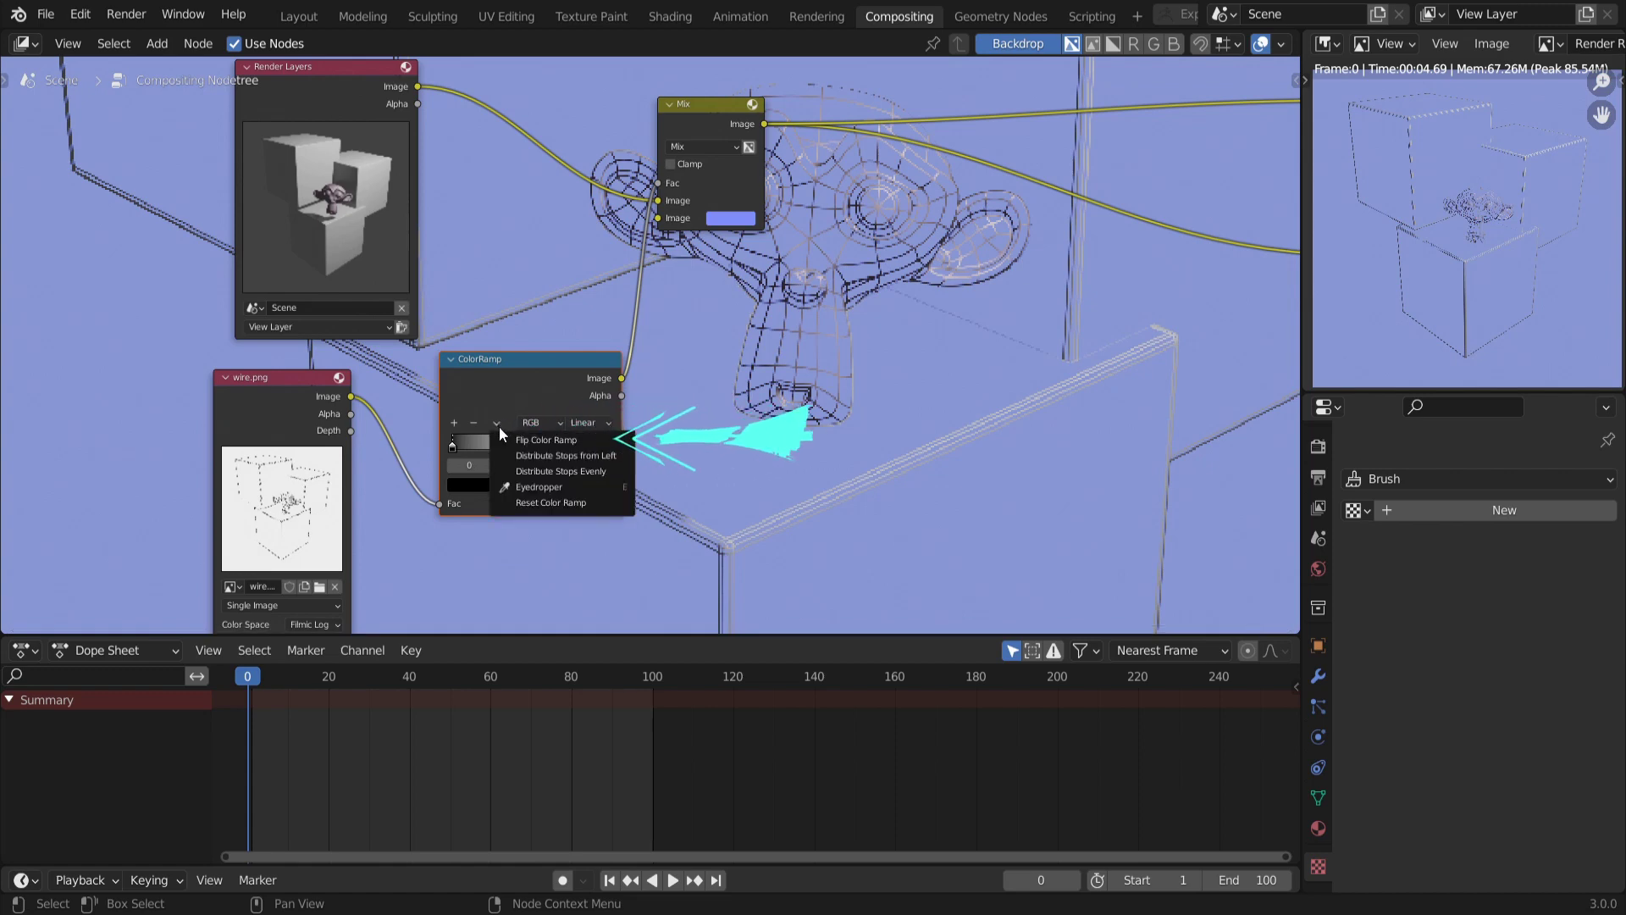
pyautogui.click(526, 440)
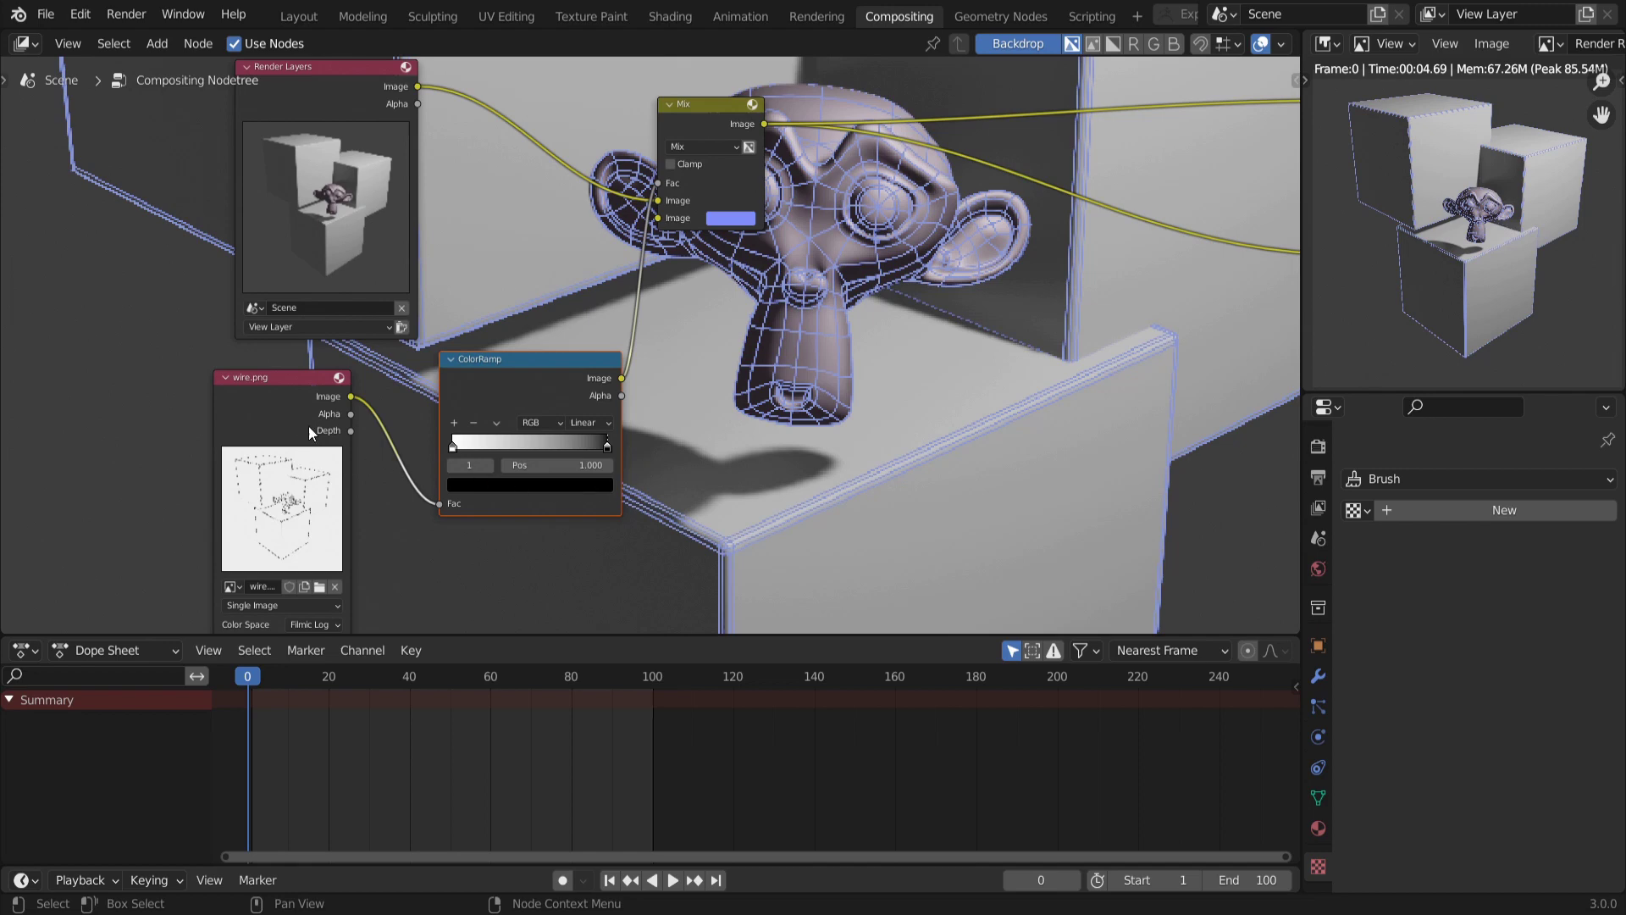
# Change the Mix node's second Image colour to a light pink for the wire lines
pyautogui.moveTo(337, 525); pyautogui.dragTo(347, 488, button='middle')
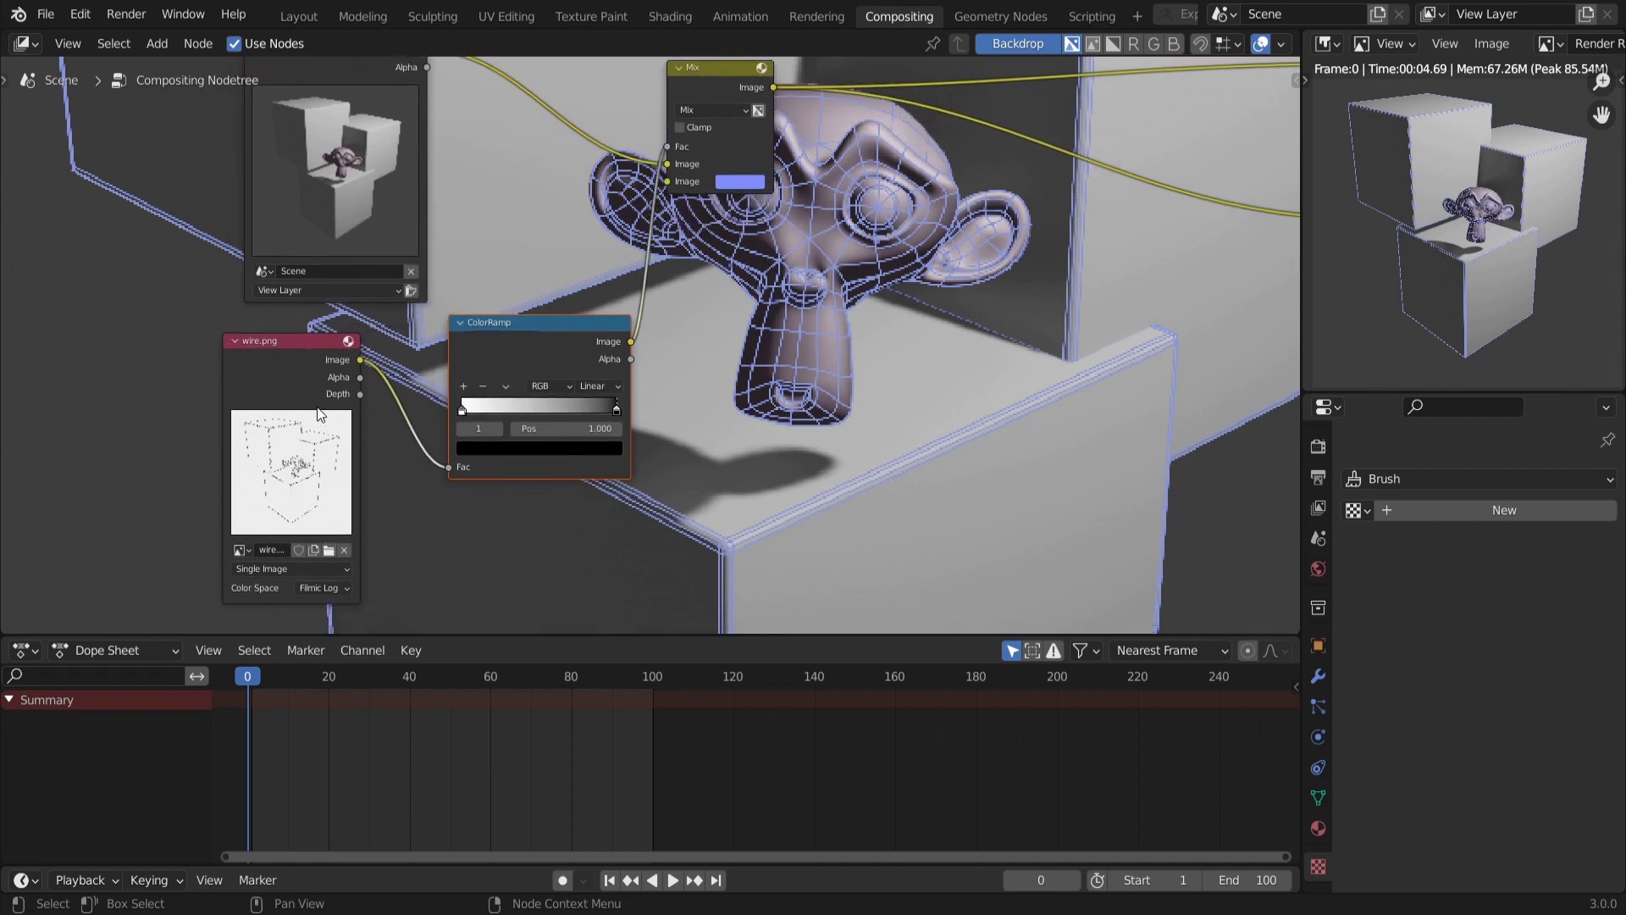
pyautogui.scroll(-1, 515, 358)
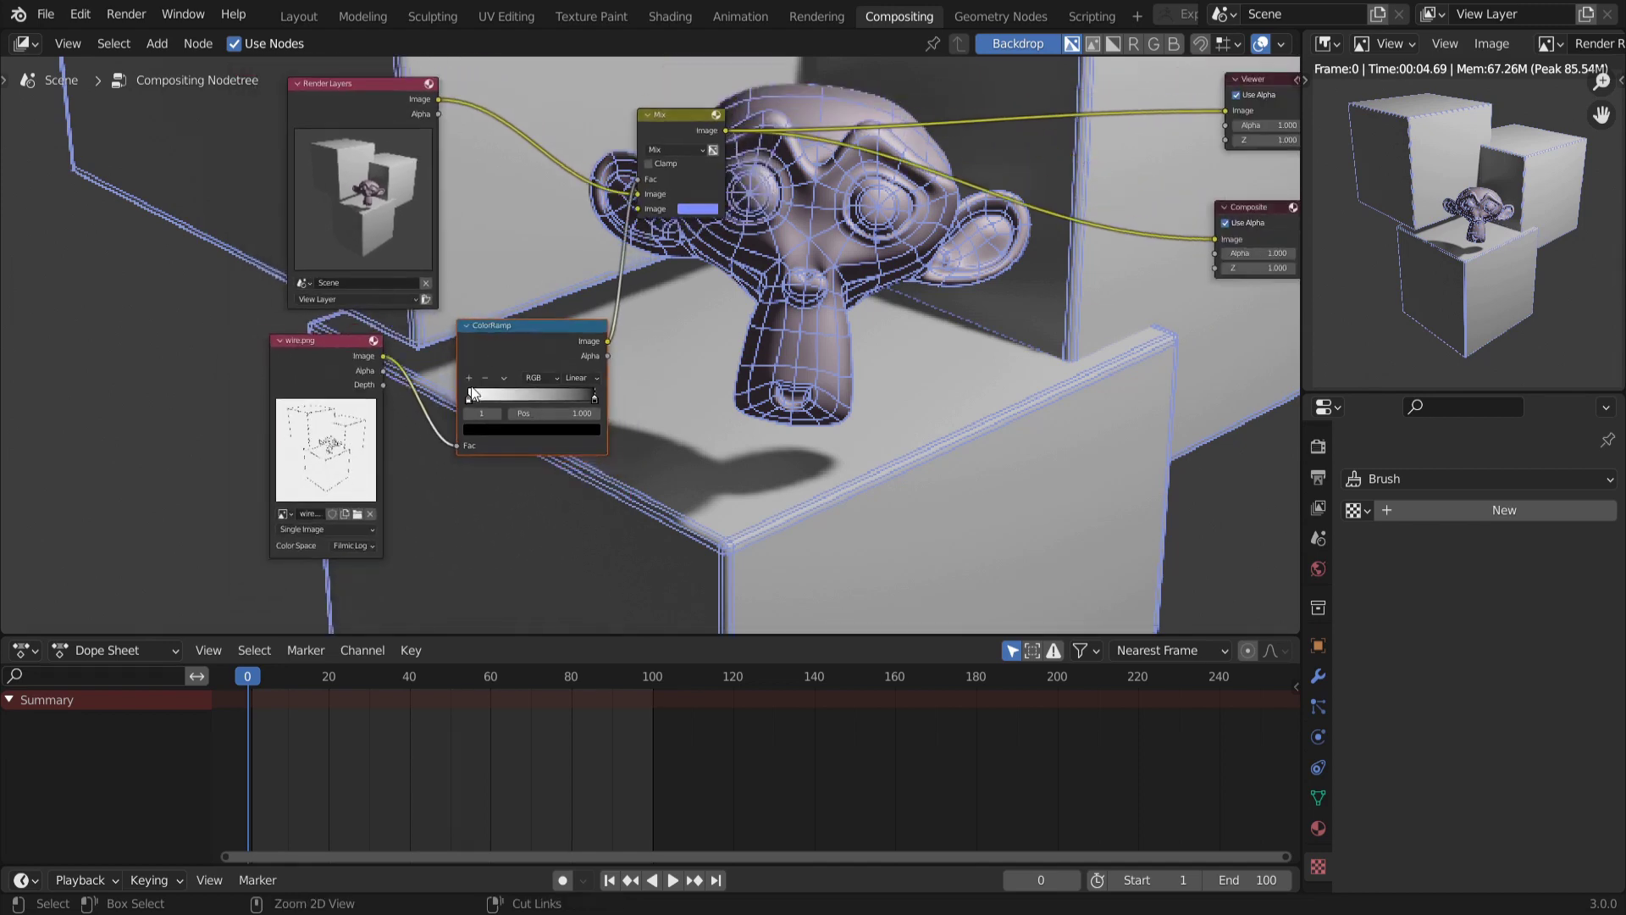
pyautogui.click(693, 209)
pyautogui.moveTo(735, 77); pyautogui.dragTo(701, 85)
pyautogui.click(744, 78)
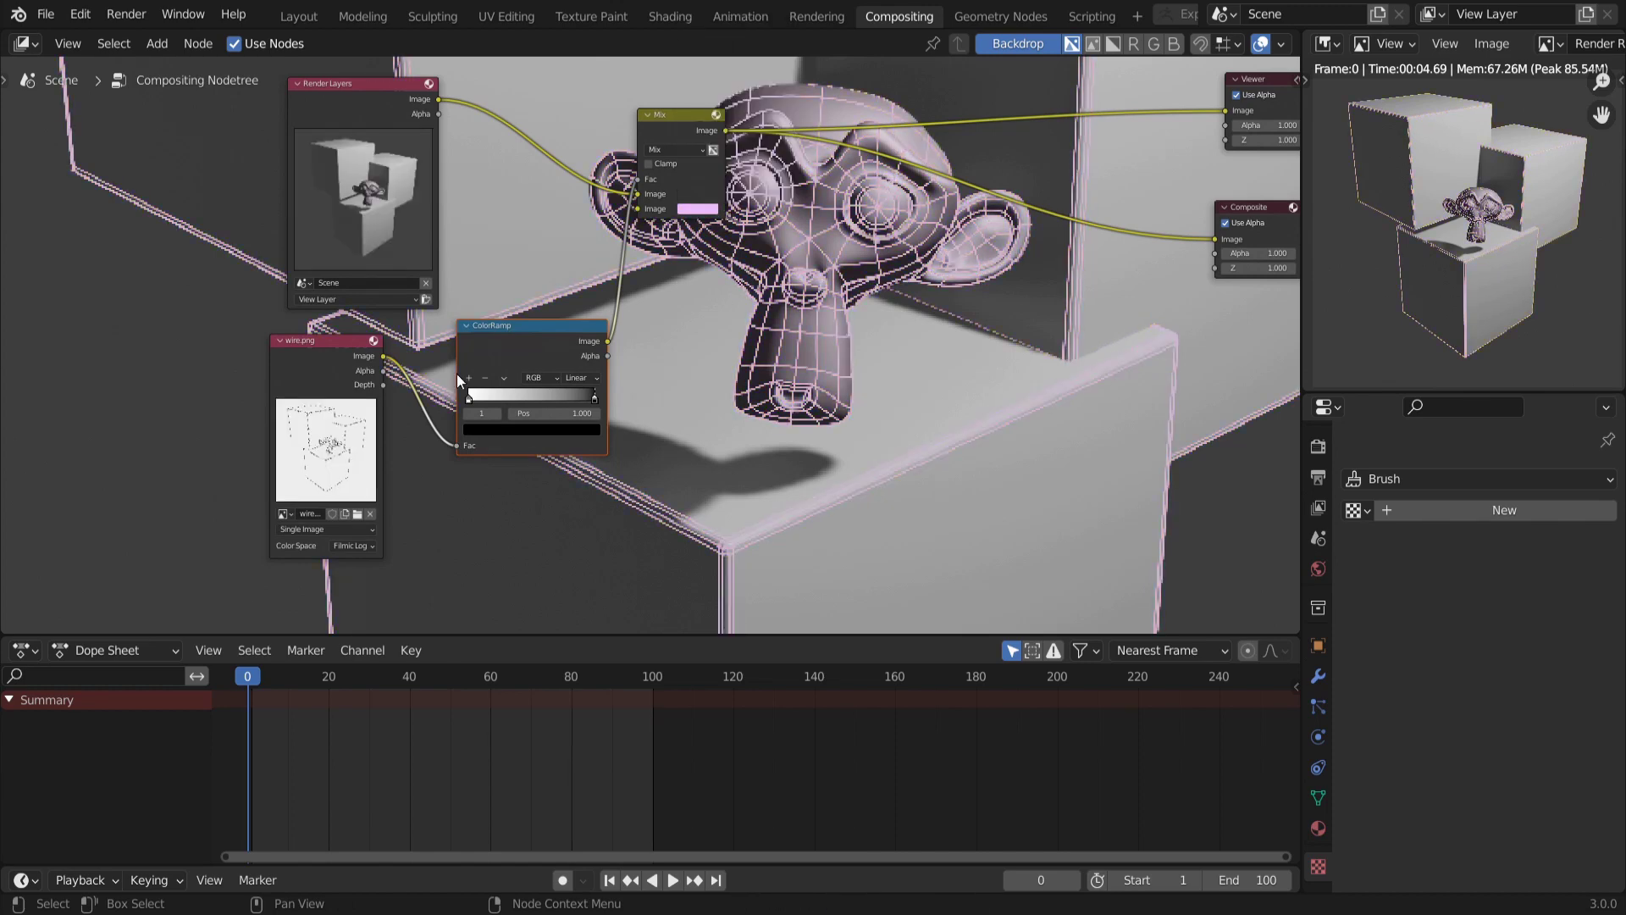
# Move the Mix node farther from the ColorRamp node, closer to the Viewer and Composite nodes
pyautogui.scroll(-1, 662, 341)
pyautogui.moveTo(420, 140); pyautogui.dragTo(401, 150)
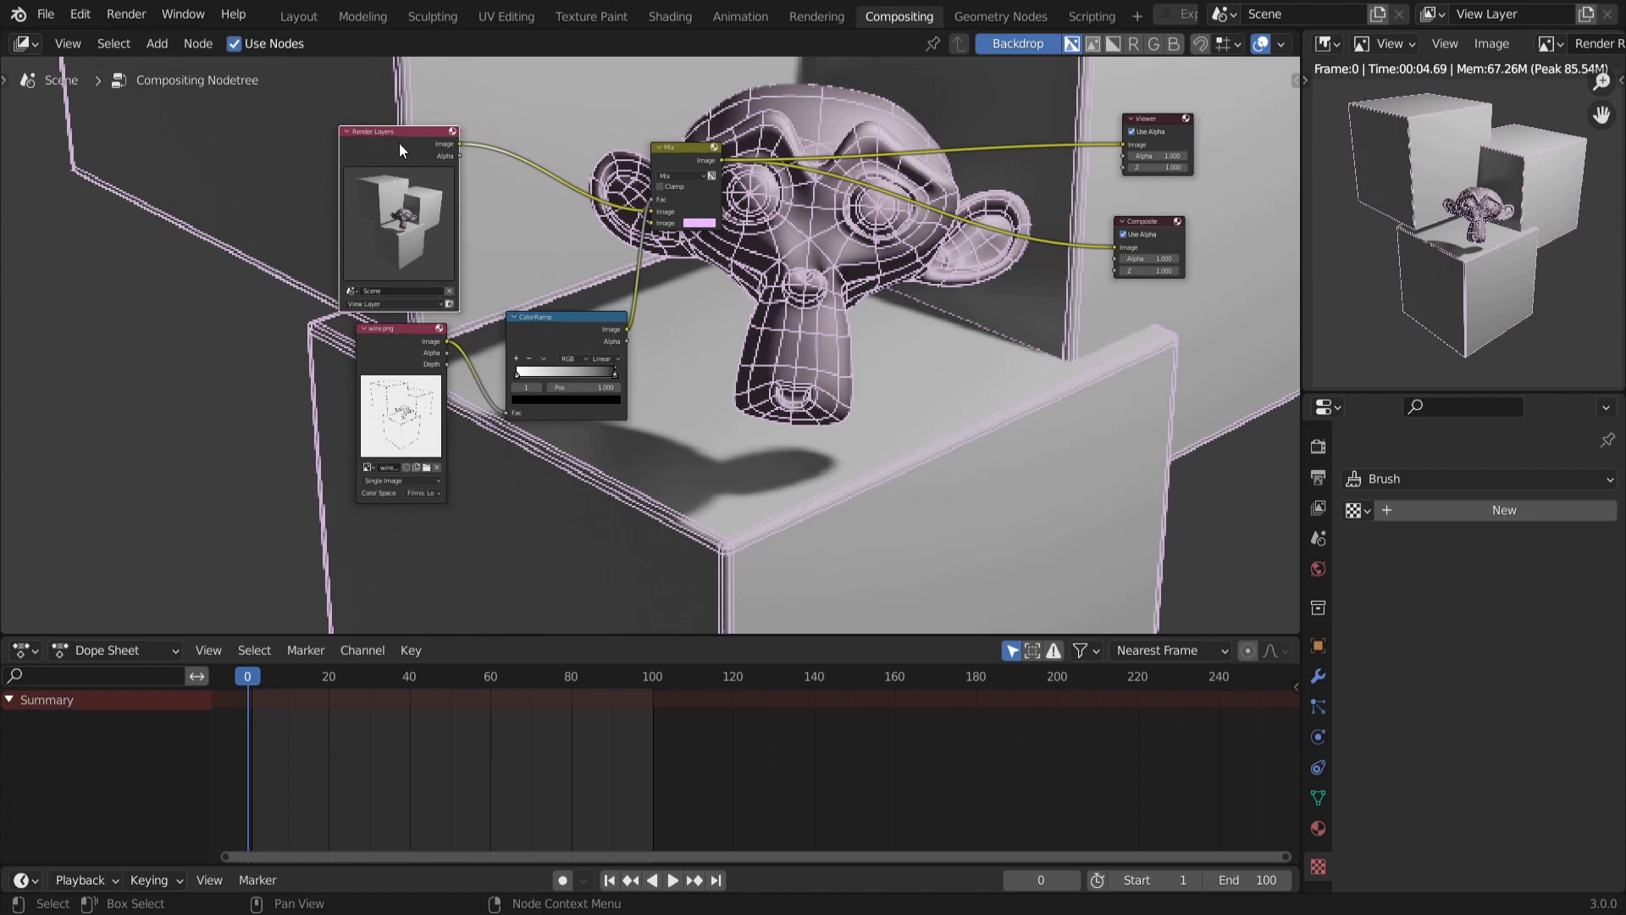
pyautogui.moveTo(693, 157); pyautogui.dragTo(779, 161)
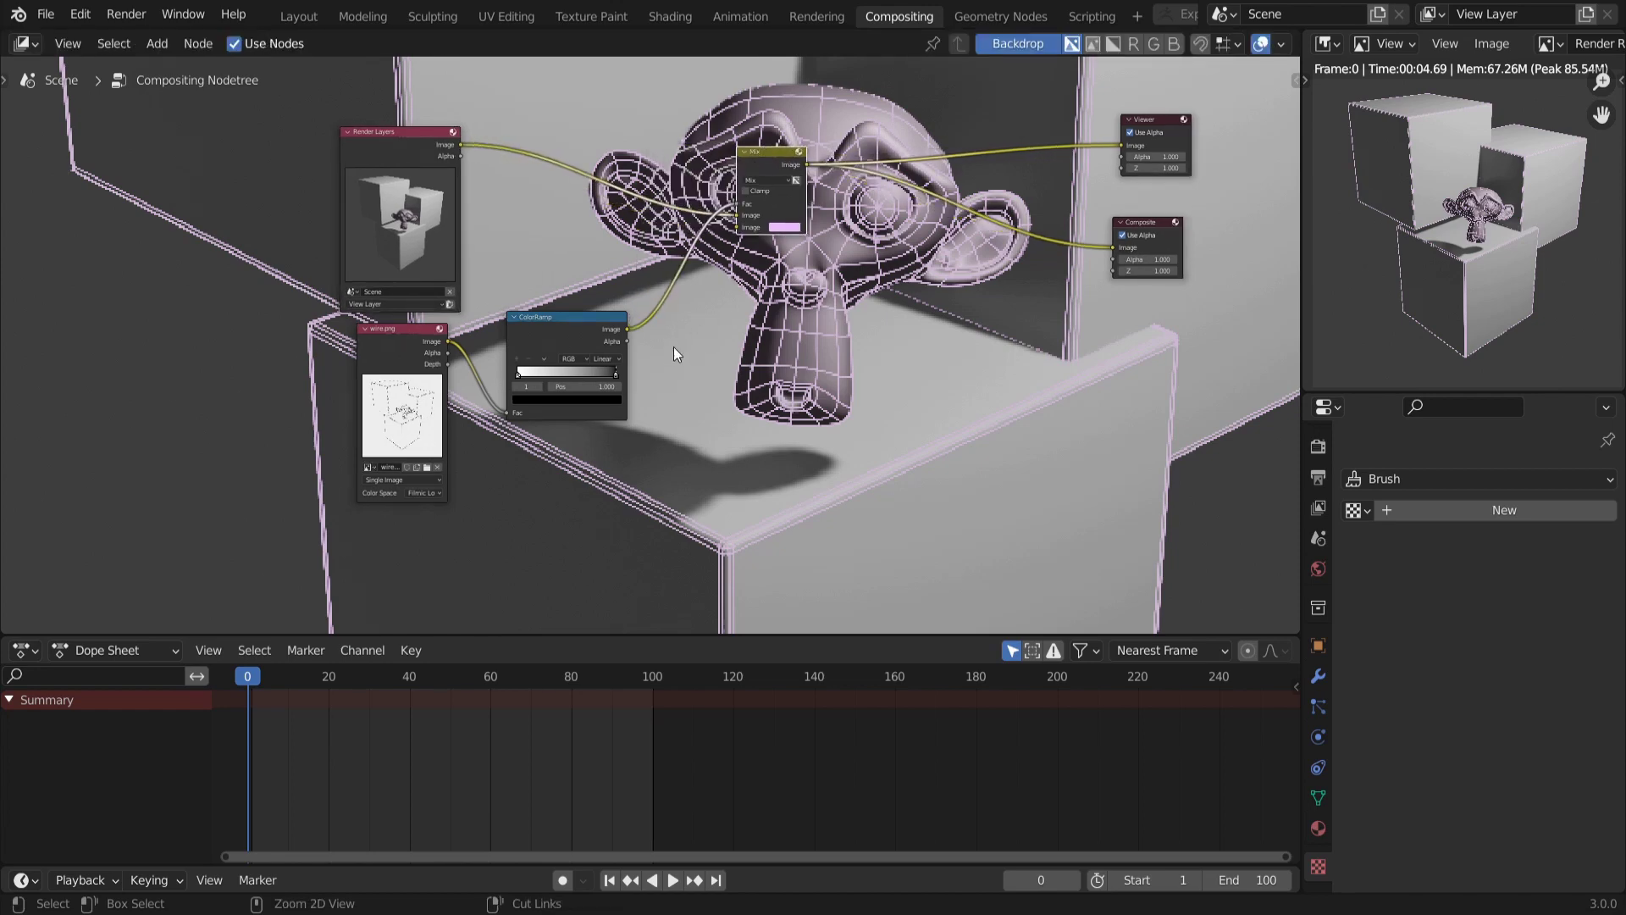
pyautogui.scroll(1, 673, 347)
pyautogui.scroll(1, 724, 237)
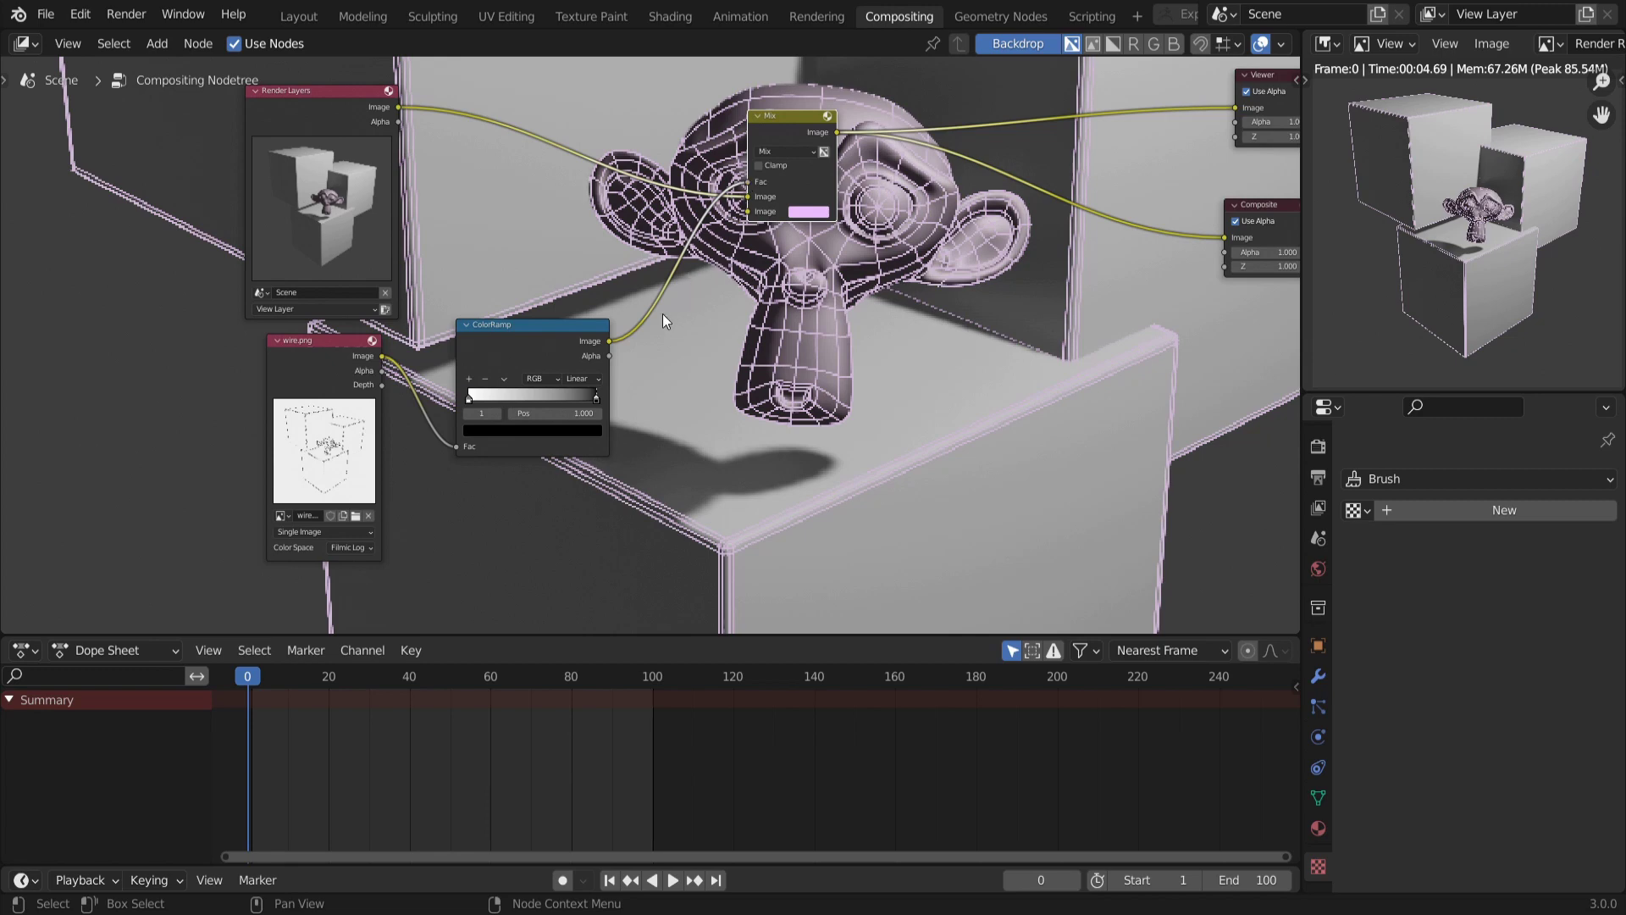
# Preview the ColorRamp node's output in the backdrop and shift the node slightly toward wire.png
pyautogui.keyDown('ctrl'); pyautogui.keyDown('shift'); pyautogui.click(546, 344); pyautogui.keyUp('shift'); pyautogui.keyUp('ctrl')
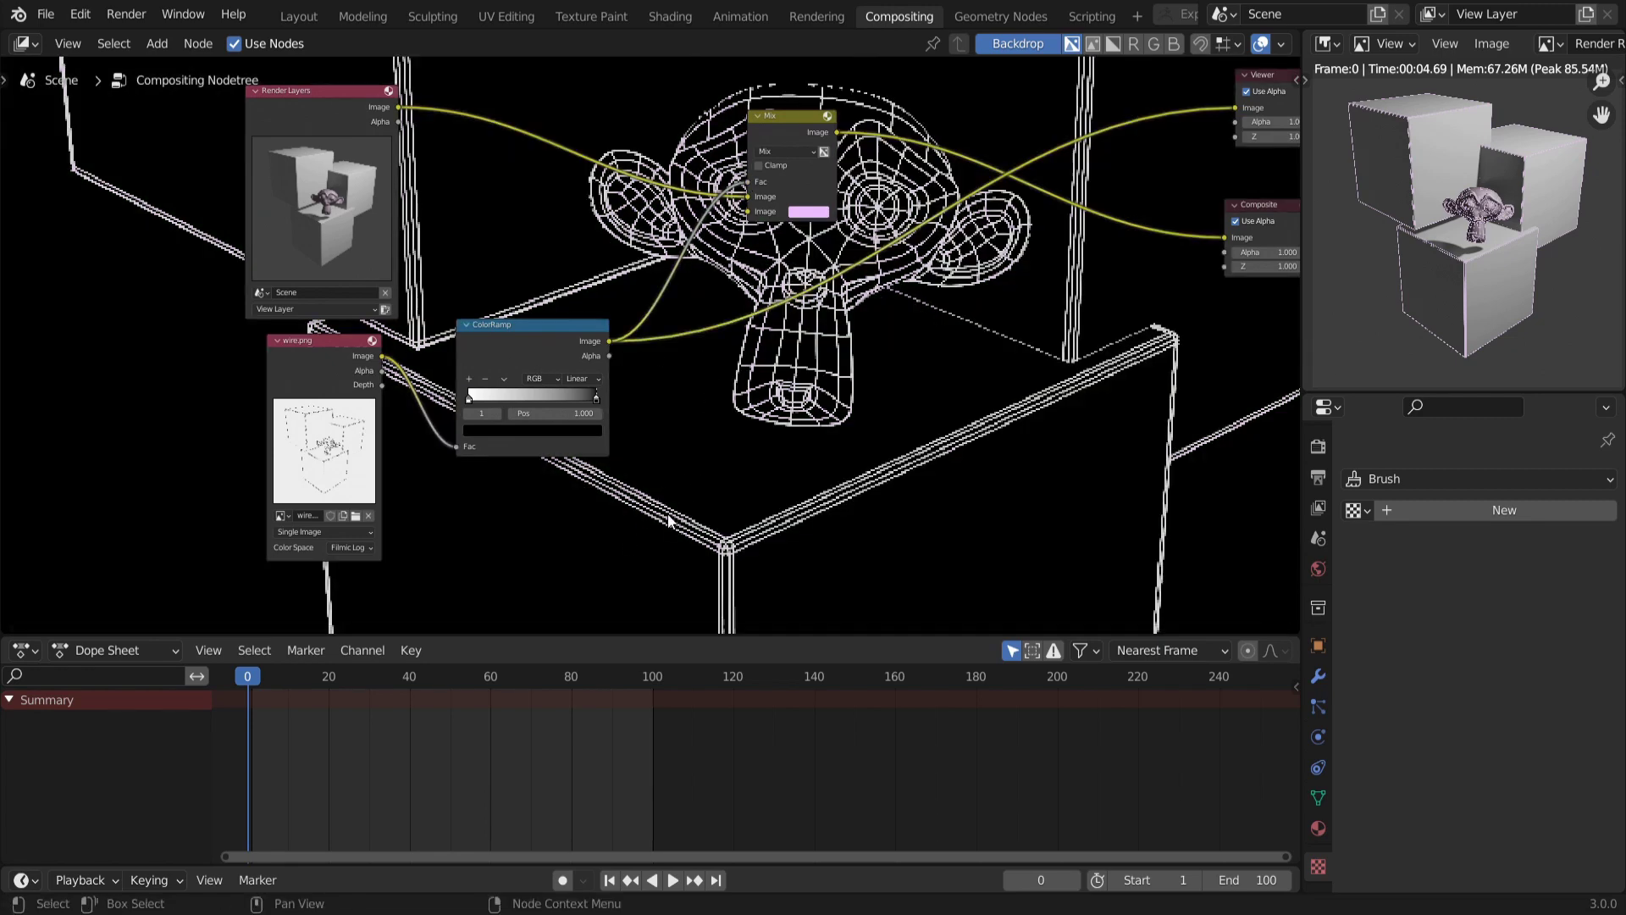
pyautogui.scroll(1, 612, 424)
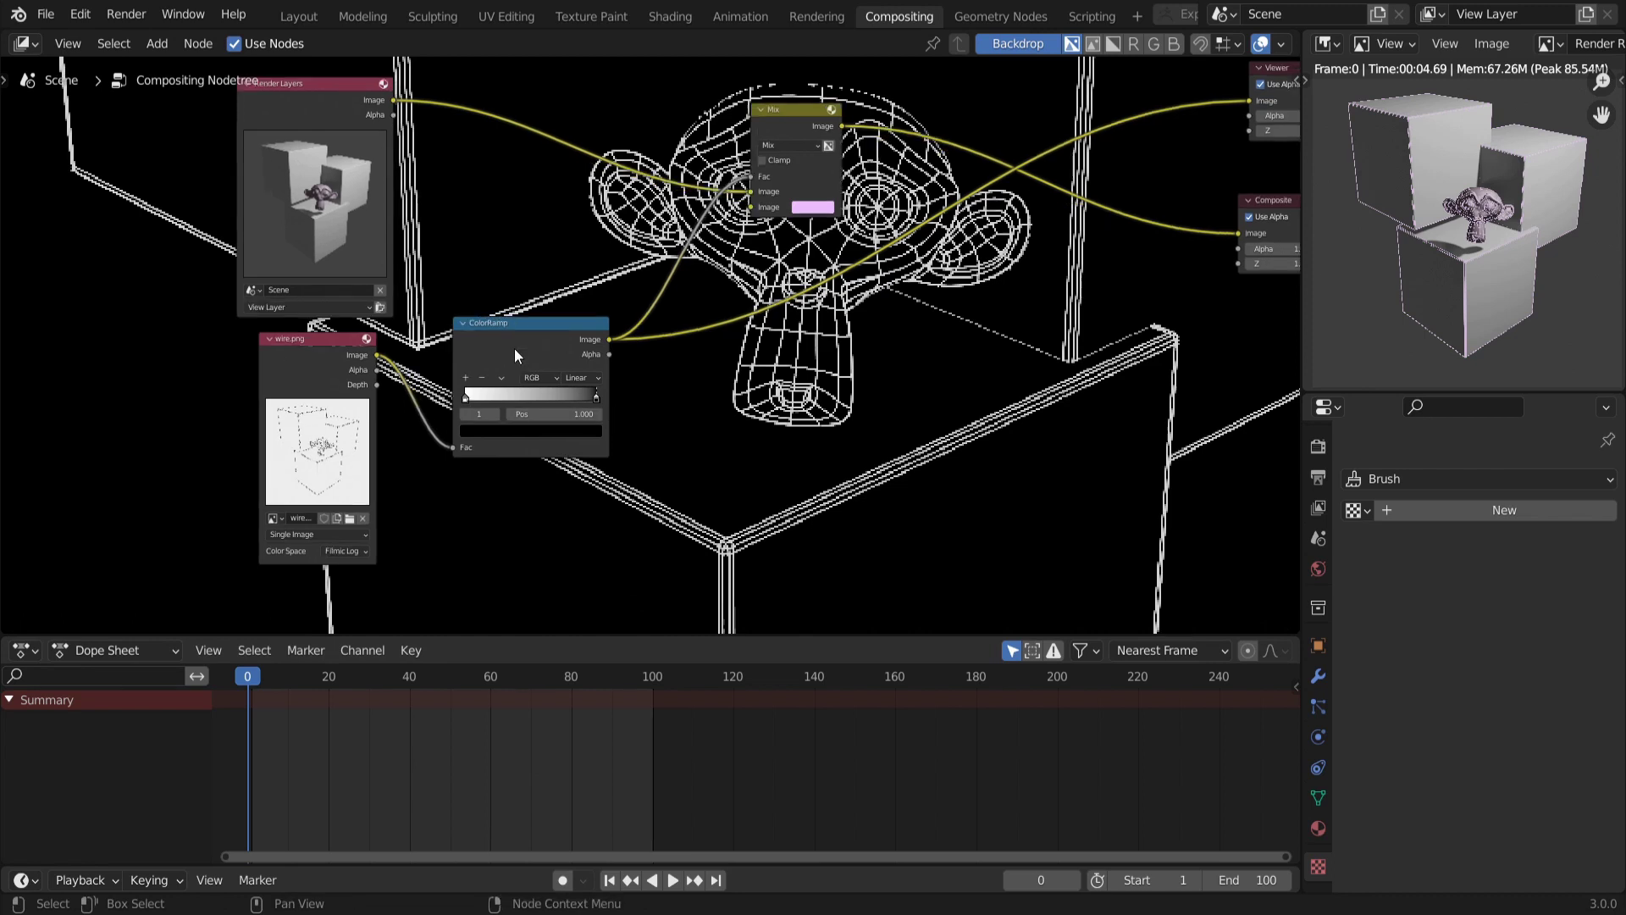
pyautogui.moveTo(515, 348); pyautogui.dragTo(503, 354)
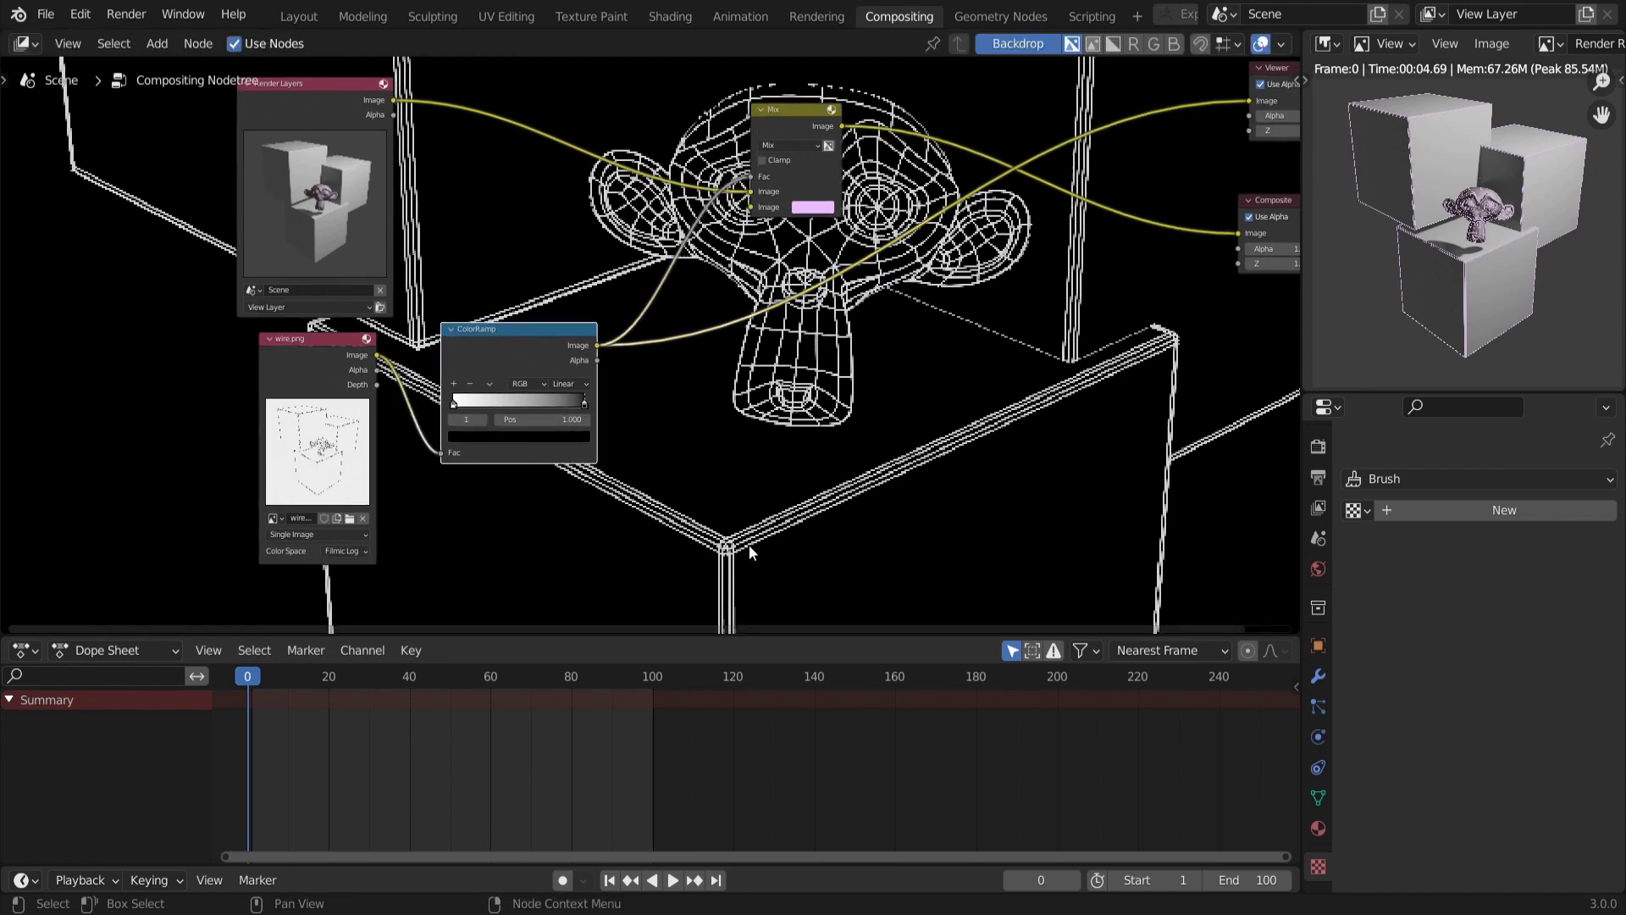
pyautogui.scroll(1, 750, 552)
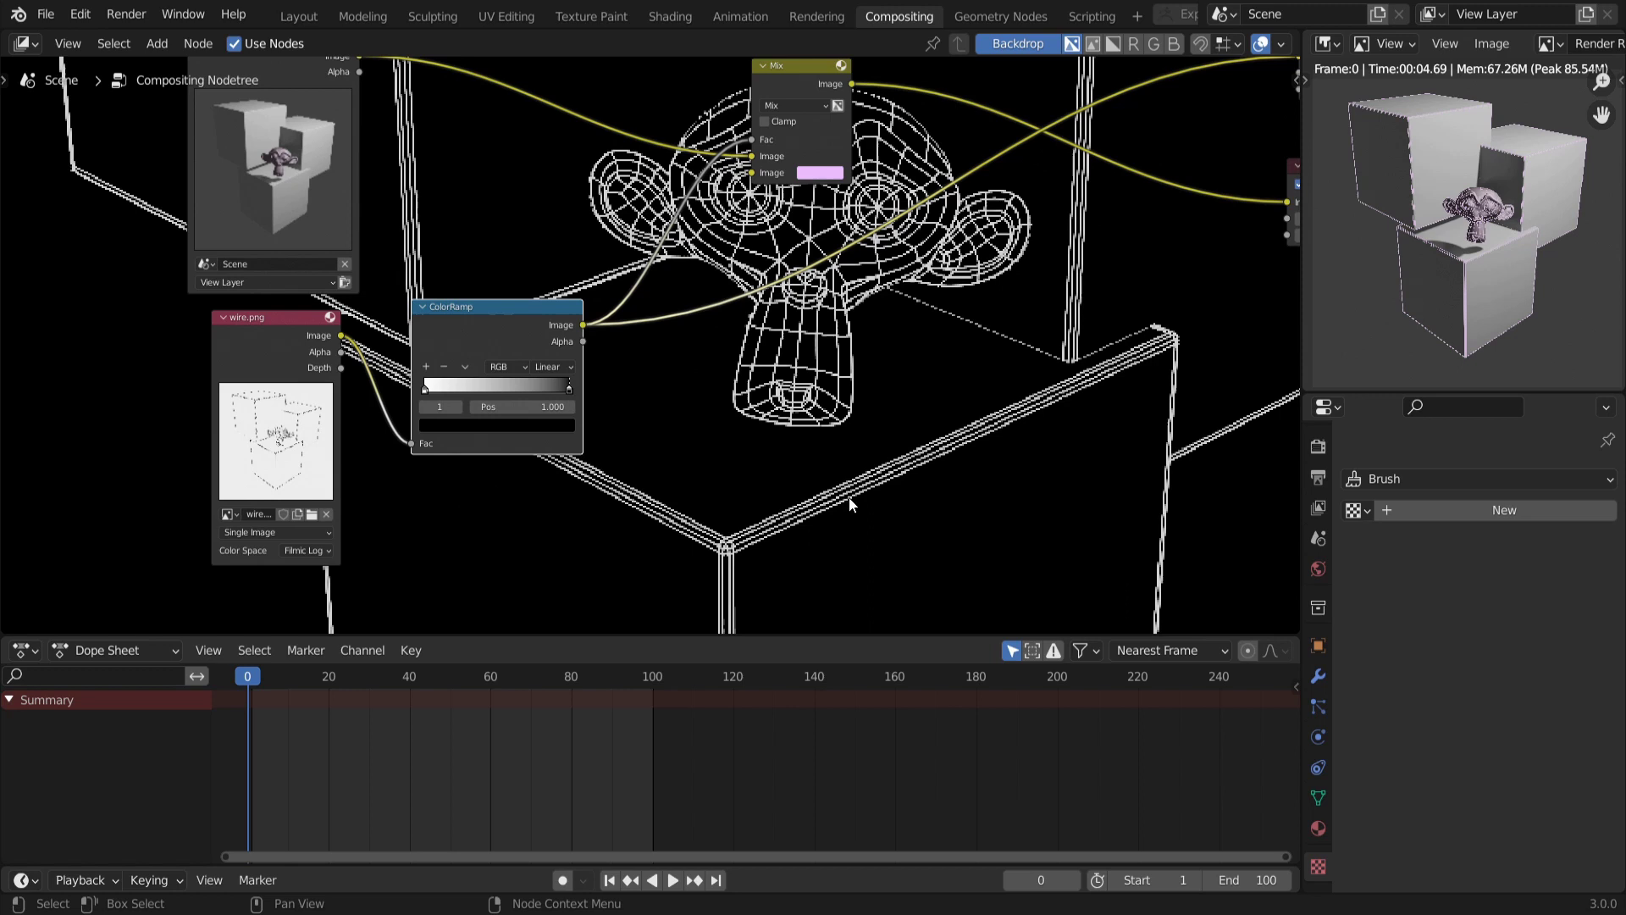
pyautogui.moveTo(654, 441); pyautogui.dragTo(649, 421, button='middle')
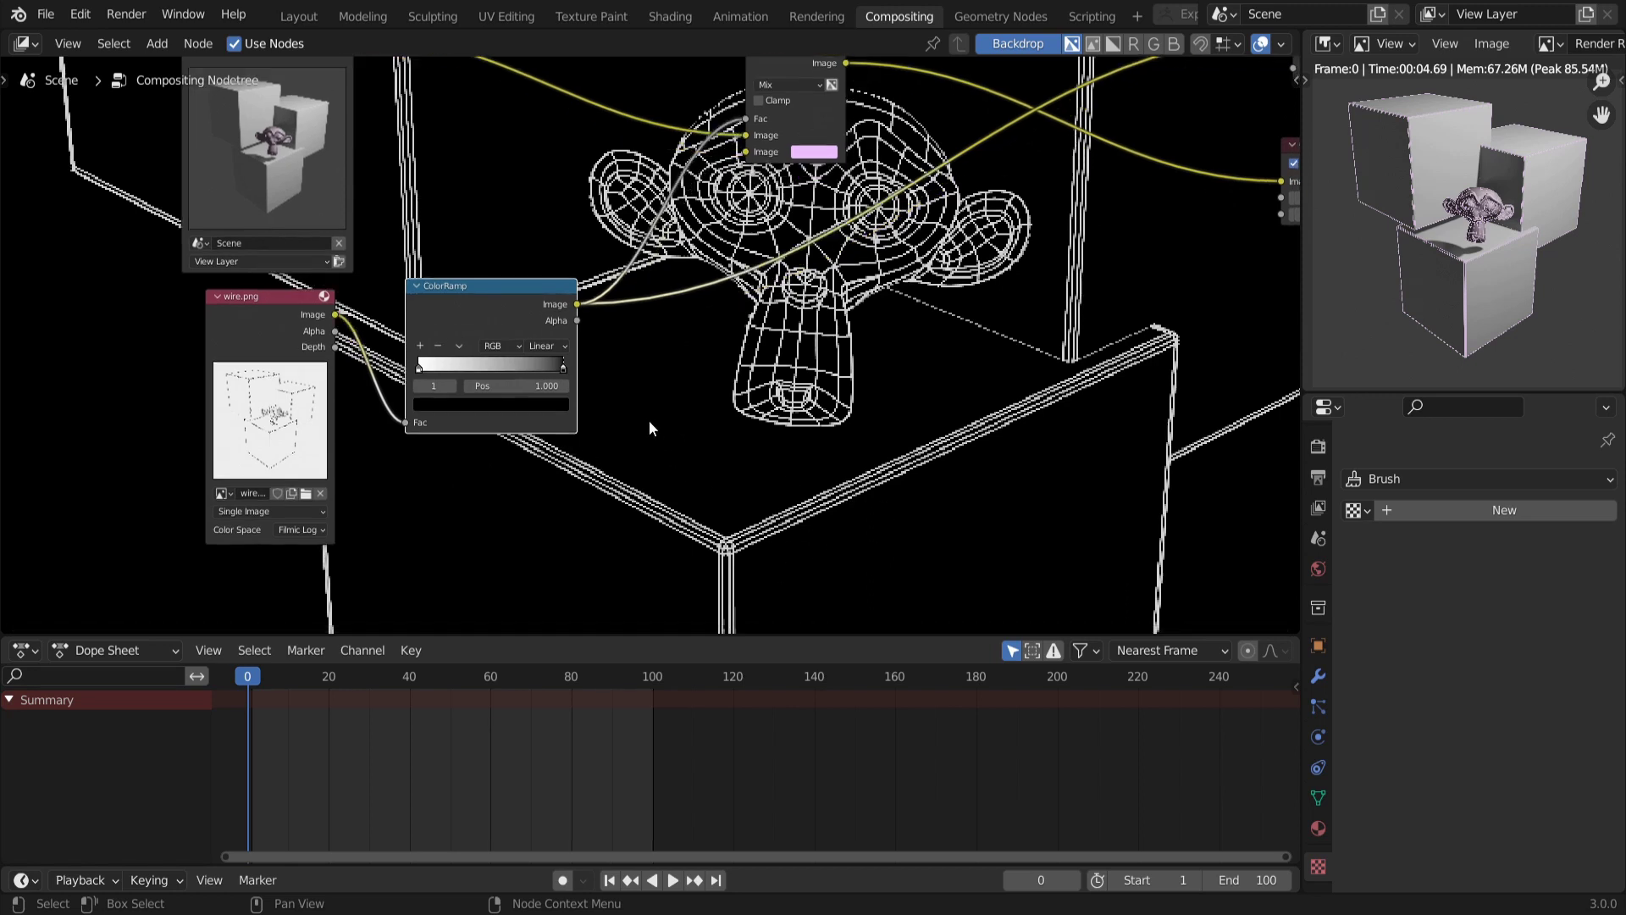
pyautogui.scroll(-1, 646, 398)
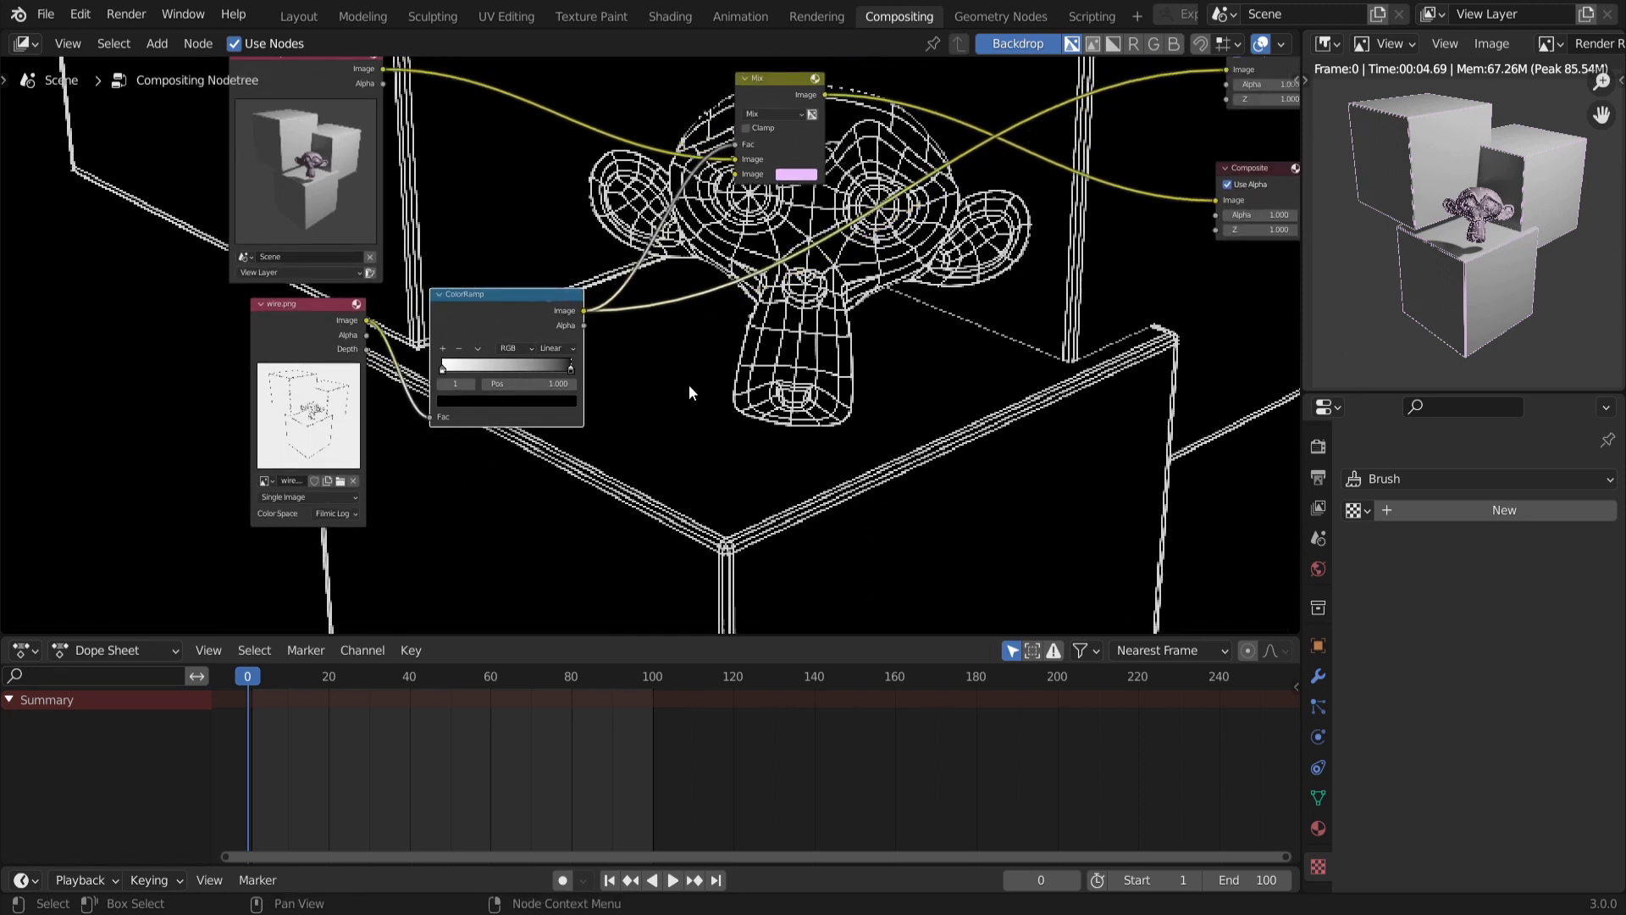
# Add a Value node in the empty space between the ColorRamp node and the backdrop's monkey head
pyautogui.hotkey('shift', 'a')
pyautogui.click(638, 302)
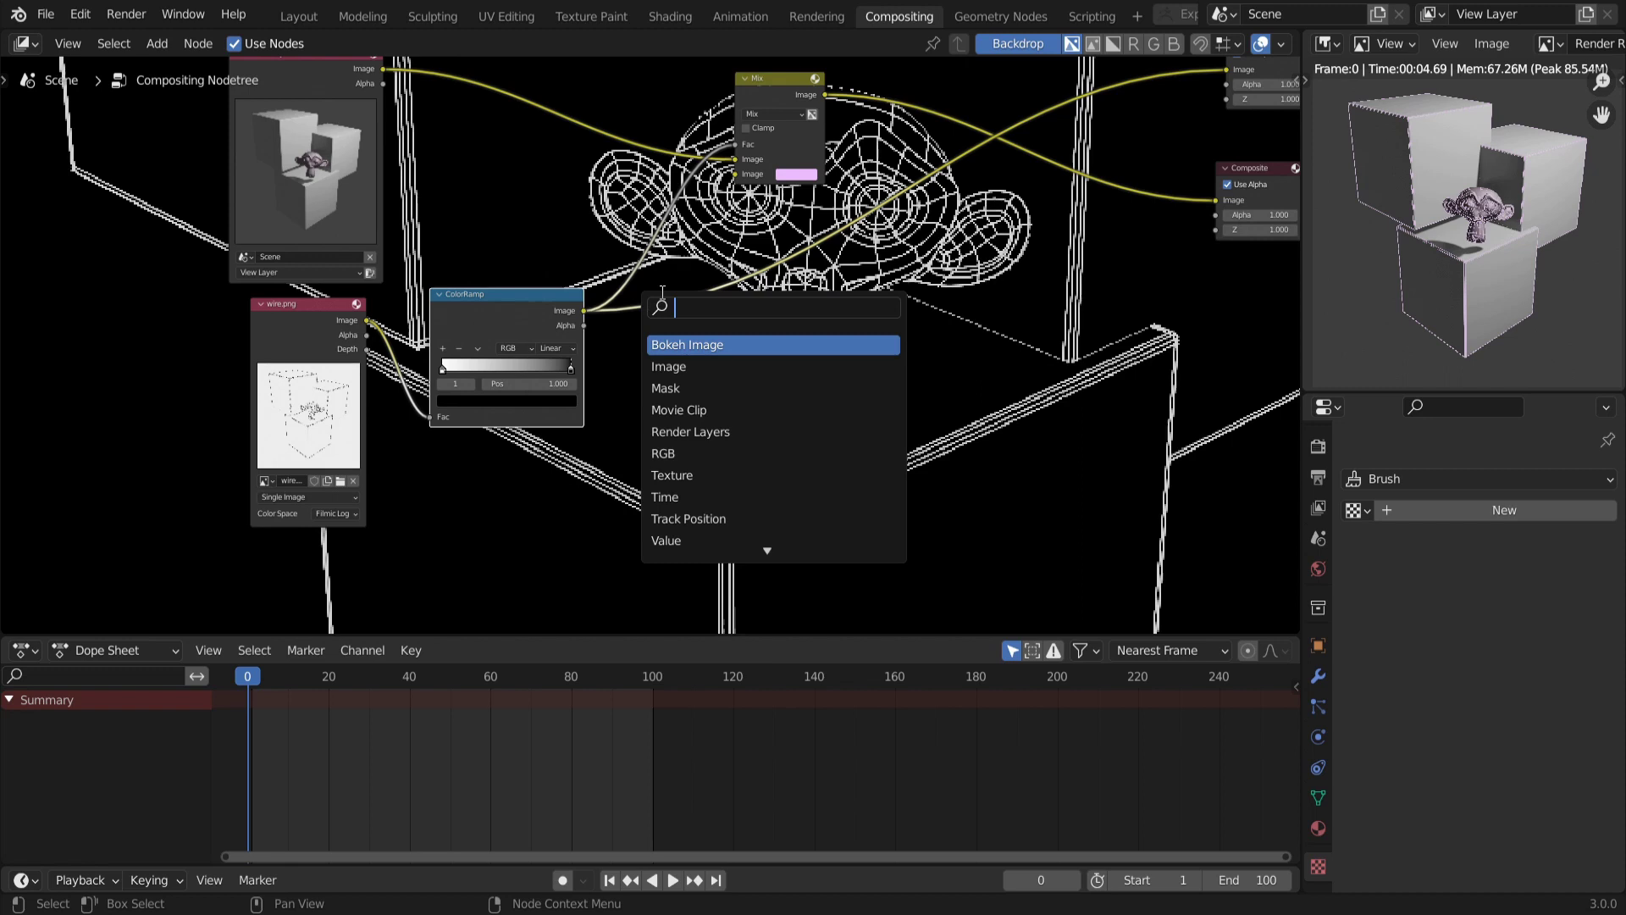
pyautogui.write('value')
pyautogui.press('Return')
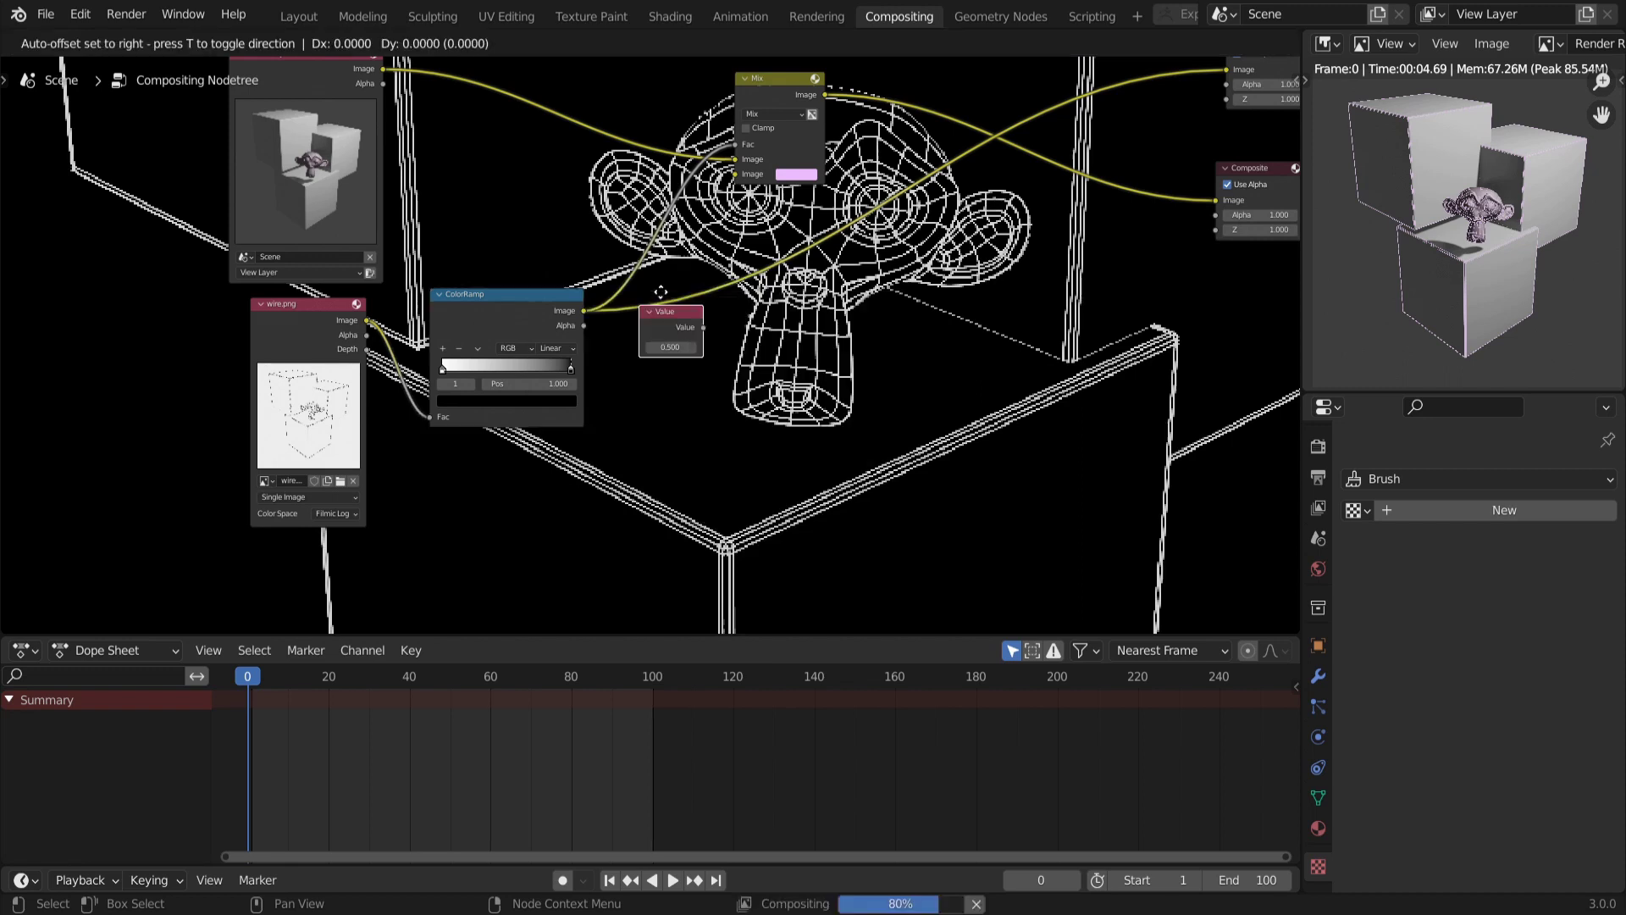
pyautogui.click(677, 432)
pyautogui.scroll(1, 677, 432)
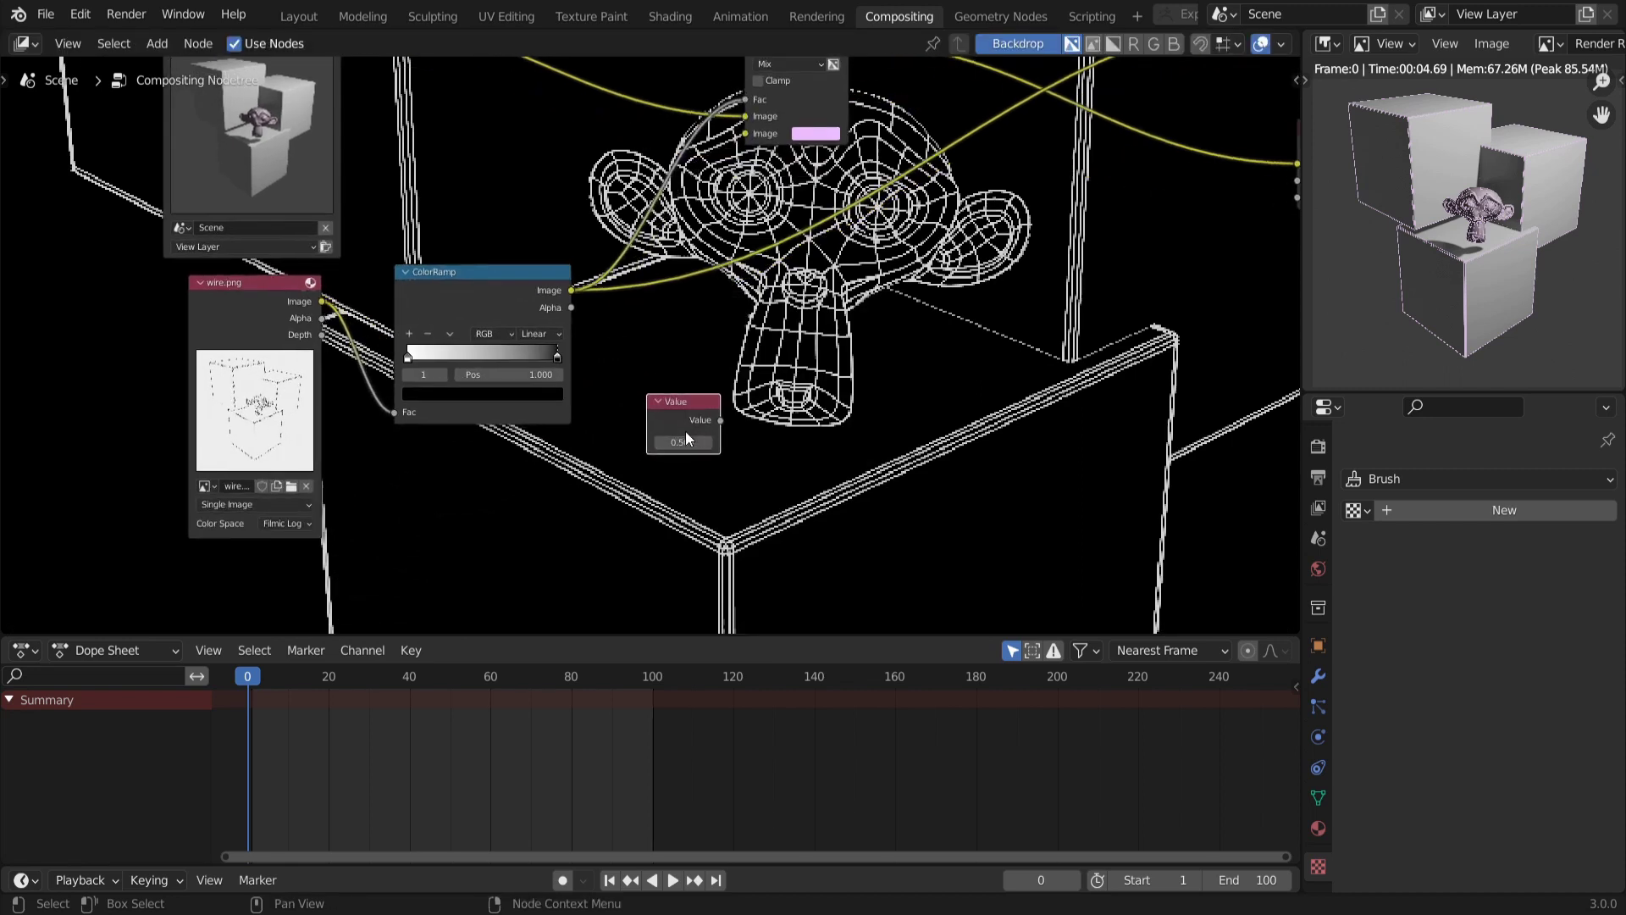
# Preview the Value node in the backdrop with a value of 0, and raise the value to 1
pyautogui.click(683, 442)
pyautogui.keyDown('ctrl'); pyautogui.keyDown('shift'); pyautogui.click(675, 400); pyautogui.keyUp('shift'); pyautogui.keyUp('ctrl')
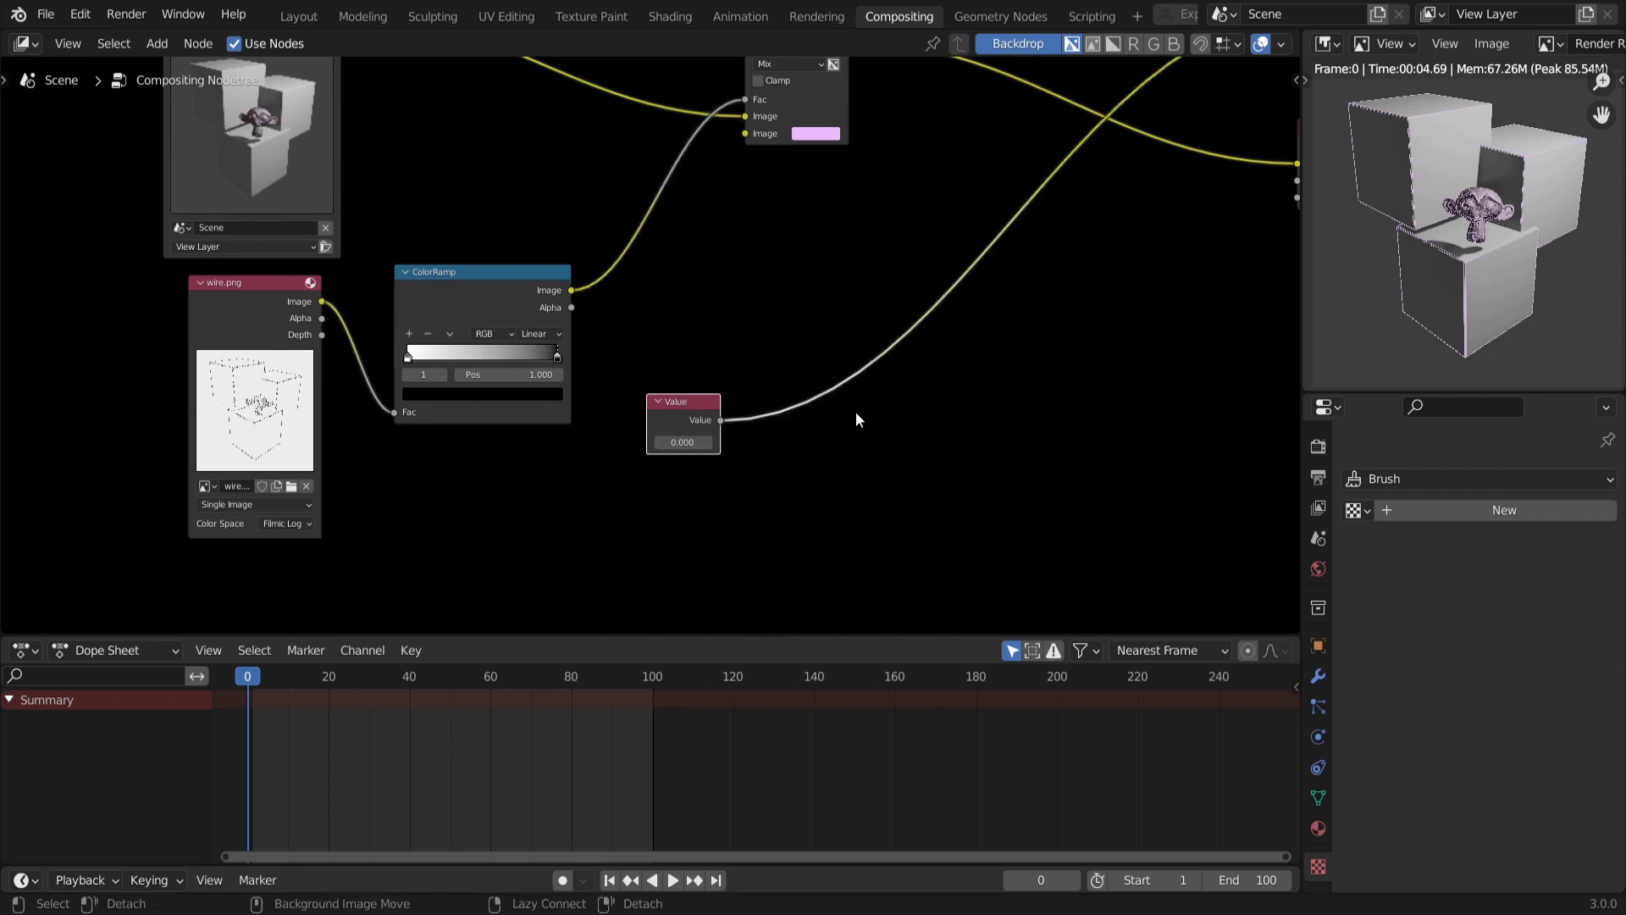
pyautogui.click(686, 443)
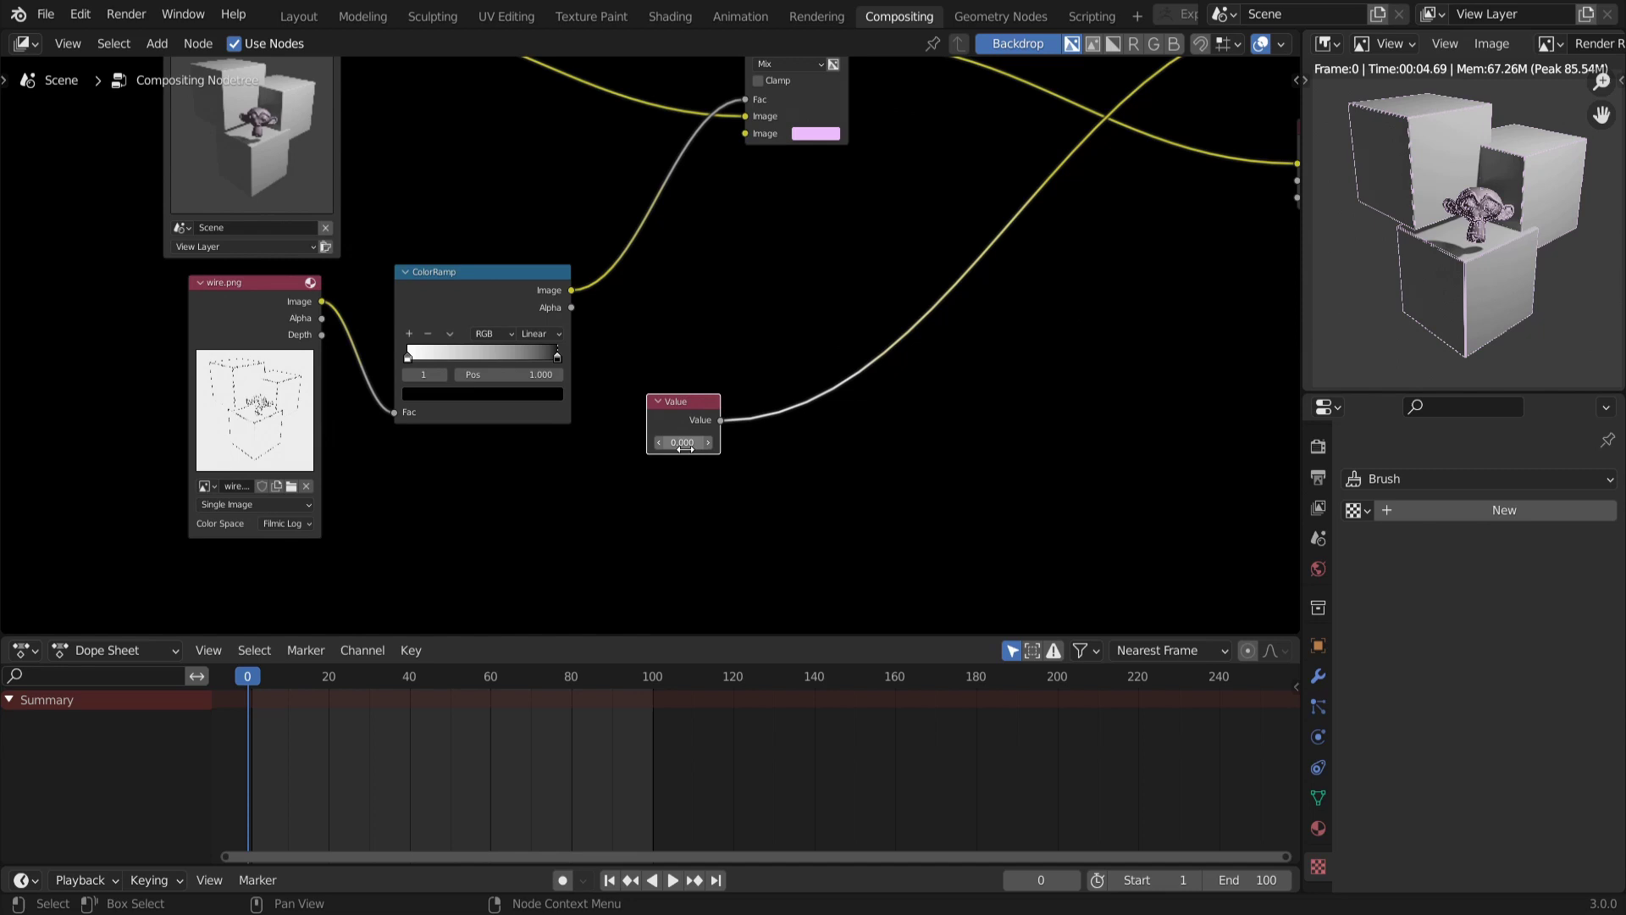
pyautogui.write('1')
pyautogui.press('Return')
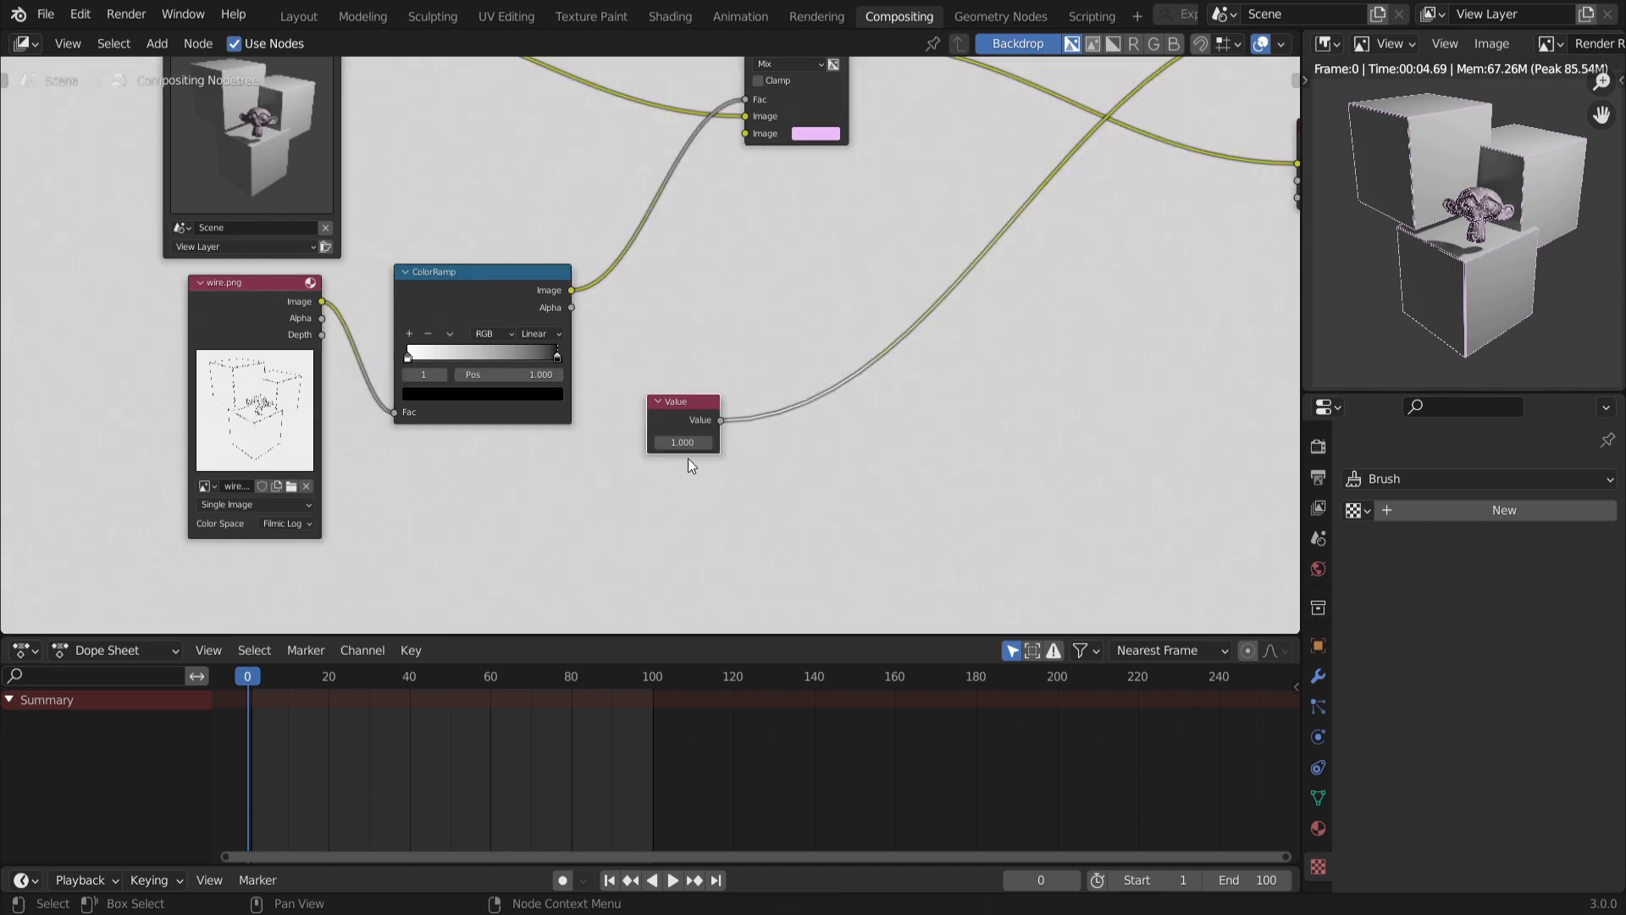
# Shrink the backdrop image until its edges show and lower the Value node to 0.200
pyautogui.press('v')
pyautogui.press('v')
pyautogui.press('v')
pyautogui.press('v')
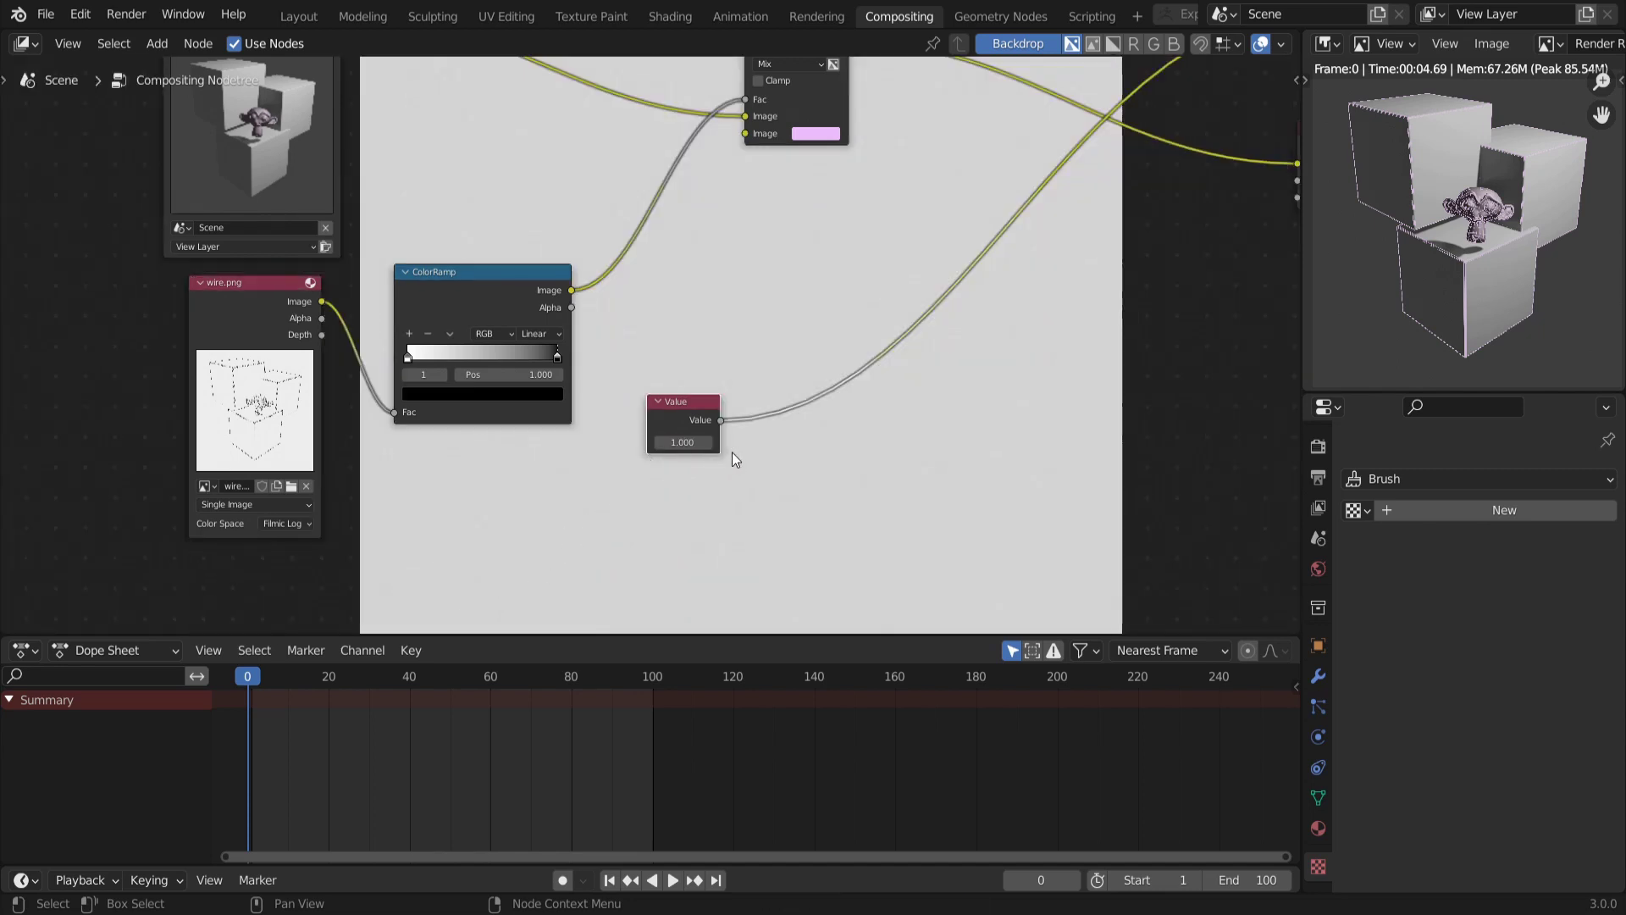
pyautogui.keyDown('ctrl'); pyautogui.moveTo(653, 407); pyautogui.dragTo(530, 358, button='middle'); pyautogui.keyUp('ctrl')
pyautogui.moveTo(530, 357); pyautogui.dragTo(571, 373, button='middle')
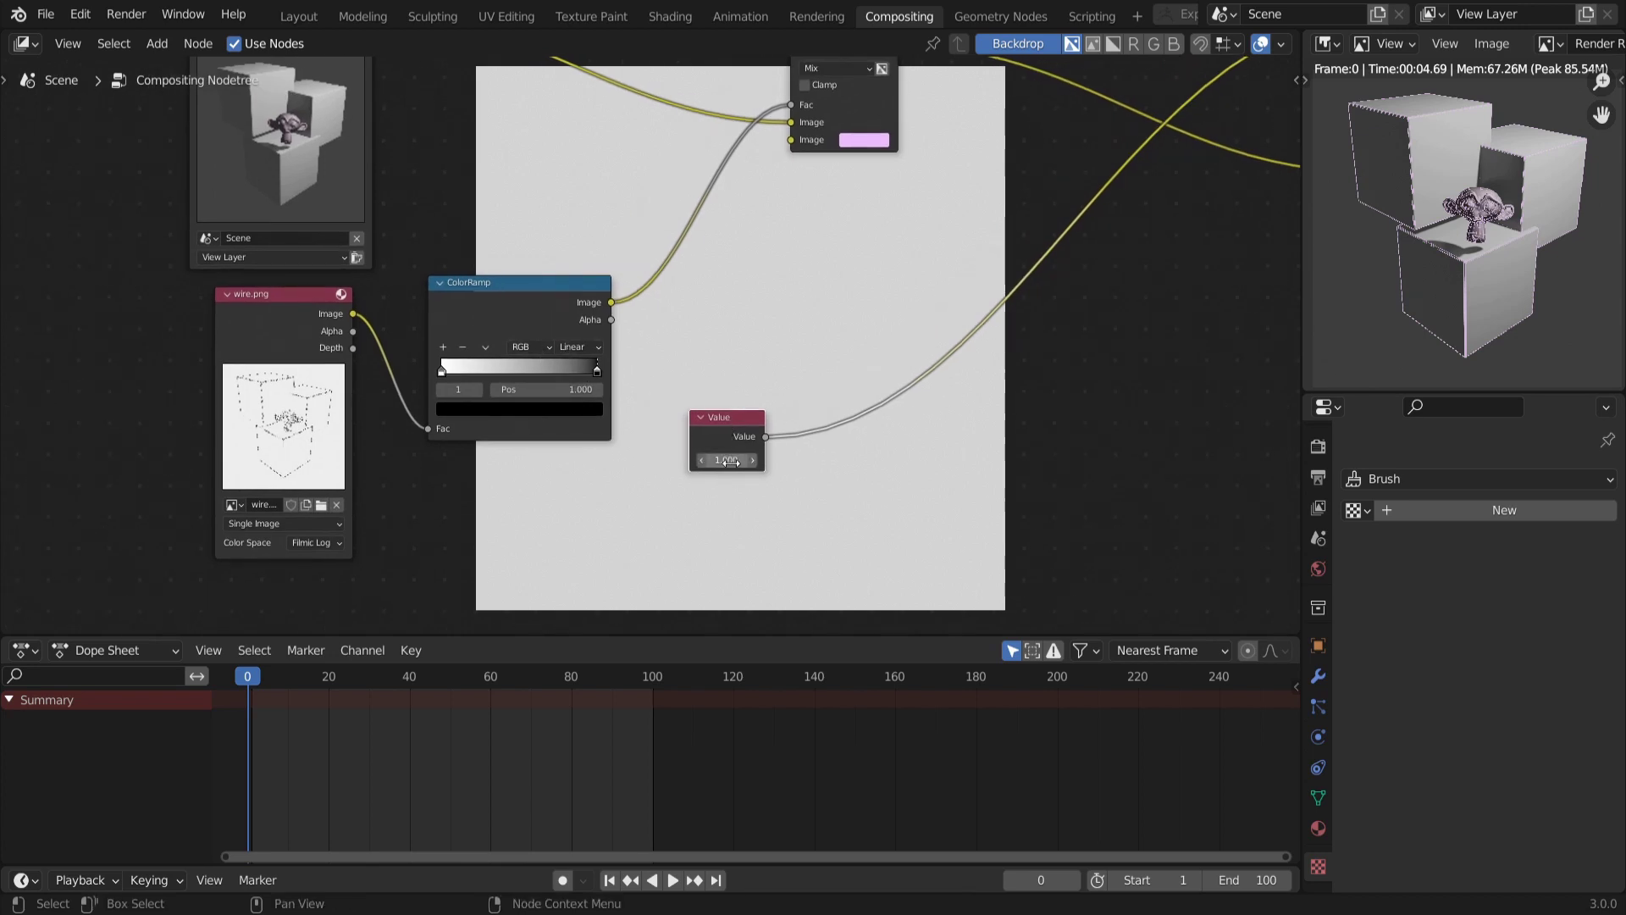
pyautogui.moveTo(725, 462); pyautogui.dragTo(698, 464)
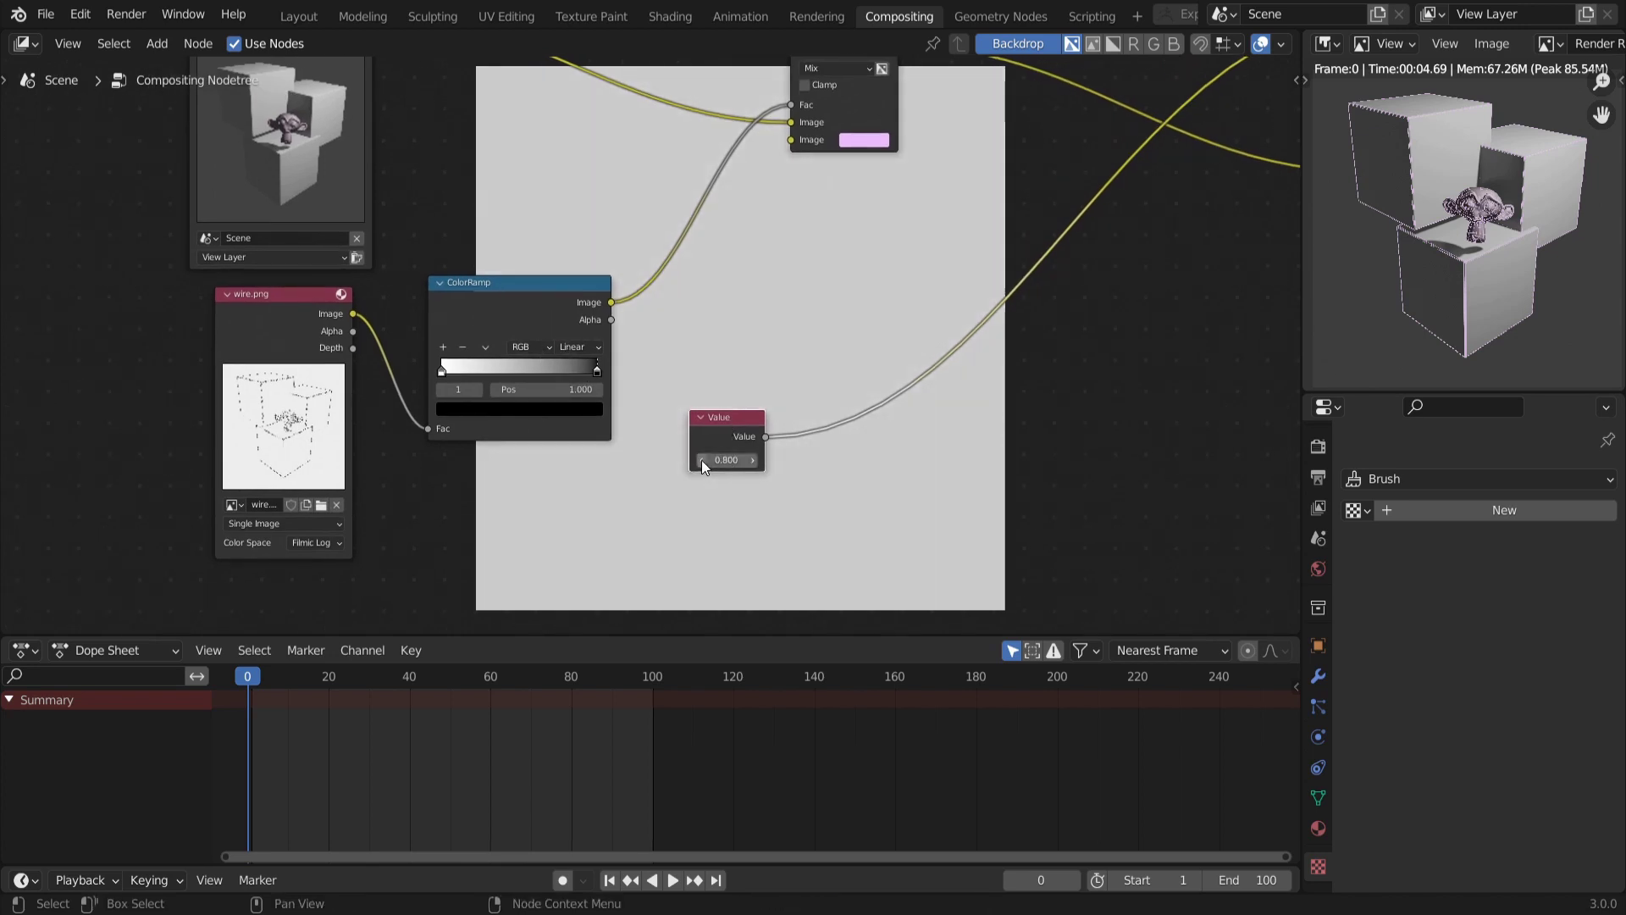
pyautogui.click(701, 460)
pyautogui.click(702, 460)
pyautogui.click(701, 460)
pyautogui.click(702, 461)
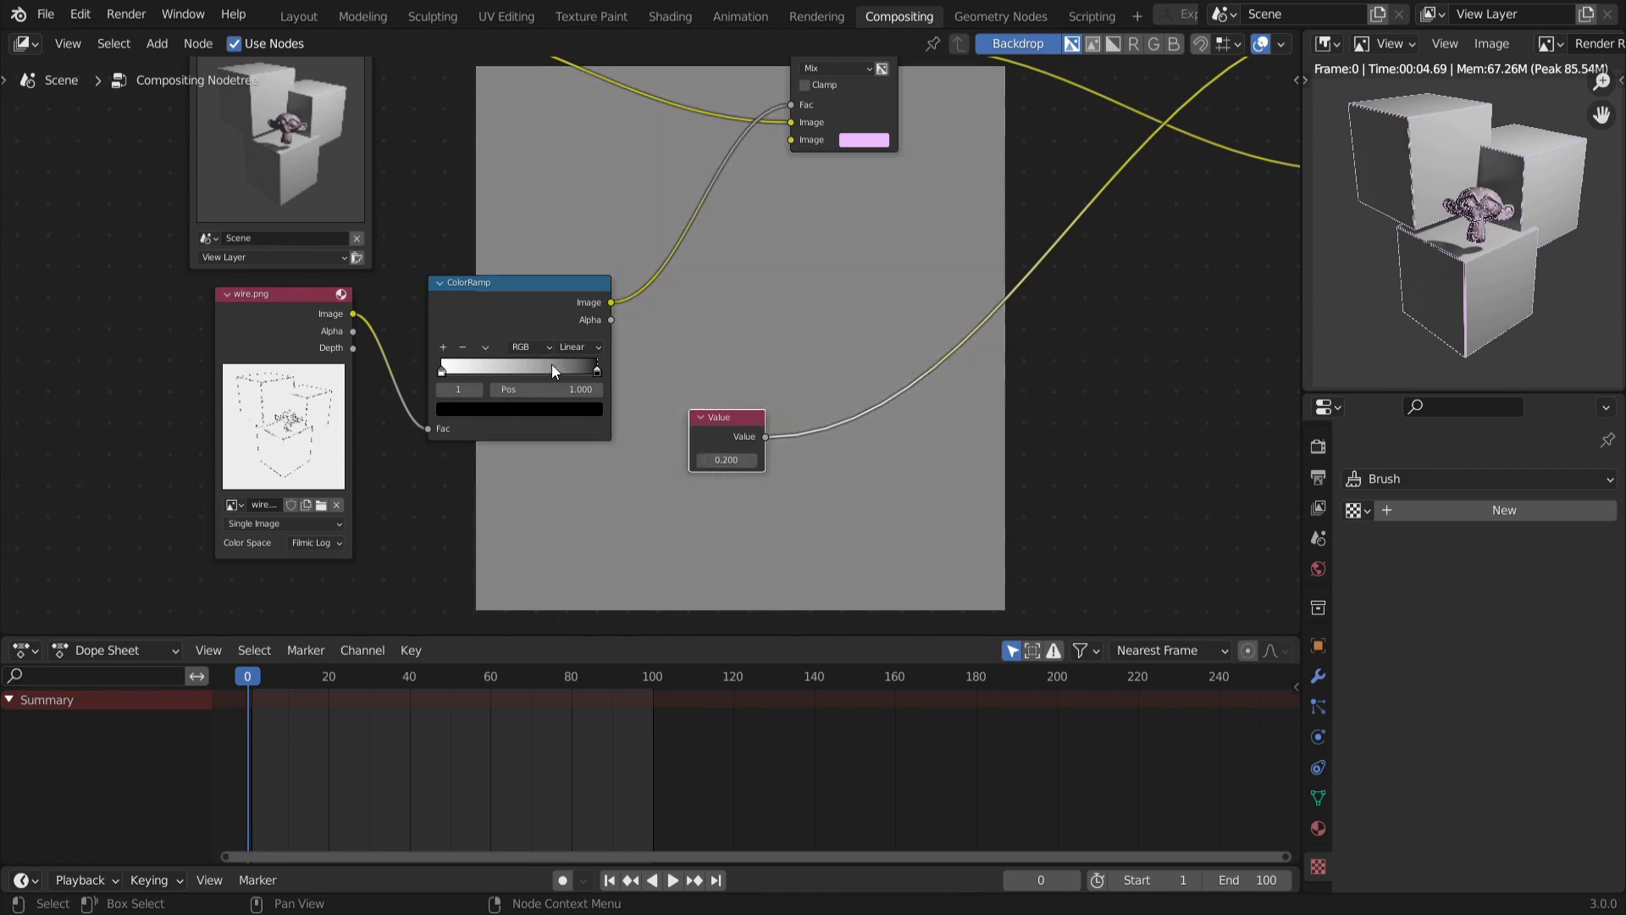
# Preview the ColorRamp output in an enlarged backdrop and move the Value node farther below the link
pyautogui.keyDown('ctrl'); pyautogui.keyDown('shift'); pyautogui.click(537, 300); pyautogui.keyUp('shift'); pyautogui.keyUp('ctrl')
pyautogui.hotkey('alt', 'v')
pyautogui.hotkey('alt', 'v')
pyautogui.hotkey('alt', 'v')
pyautogui.hotkey('alt', 'v')
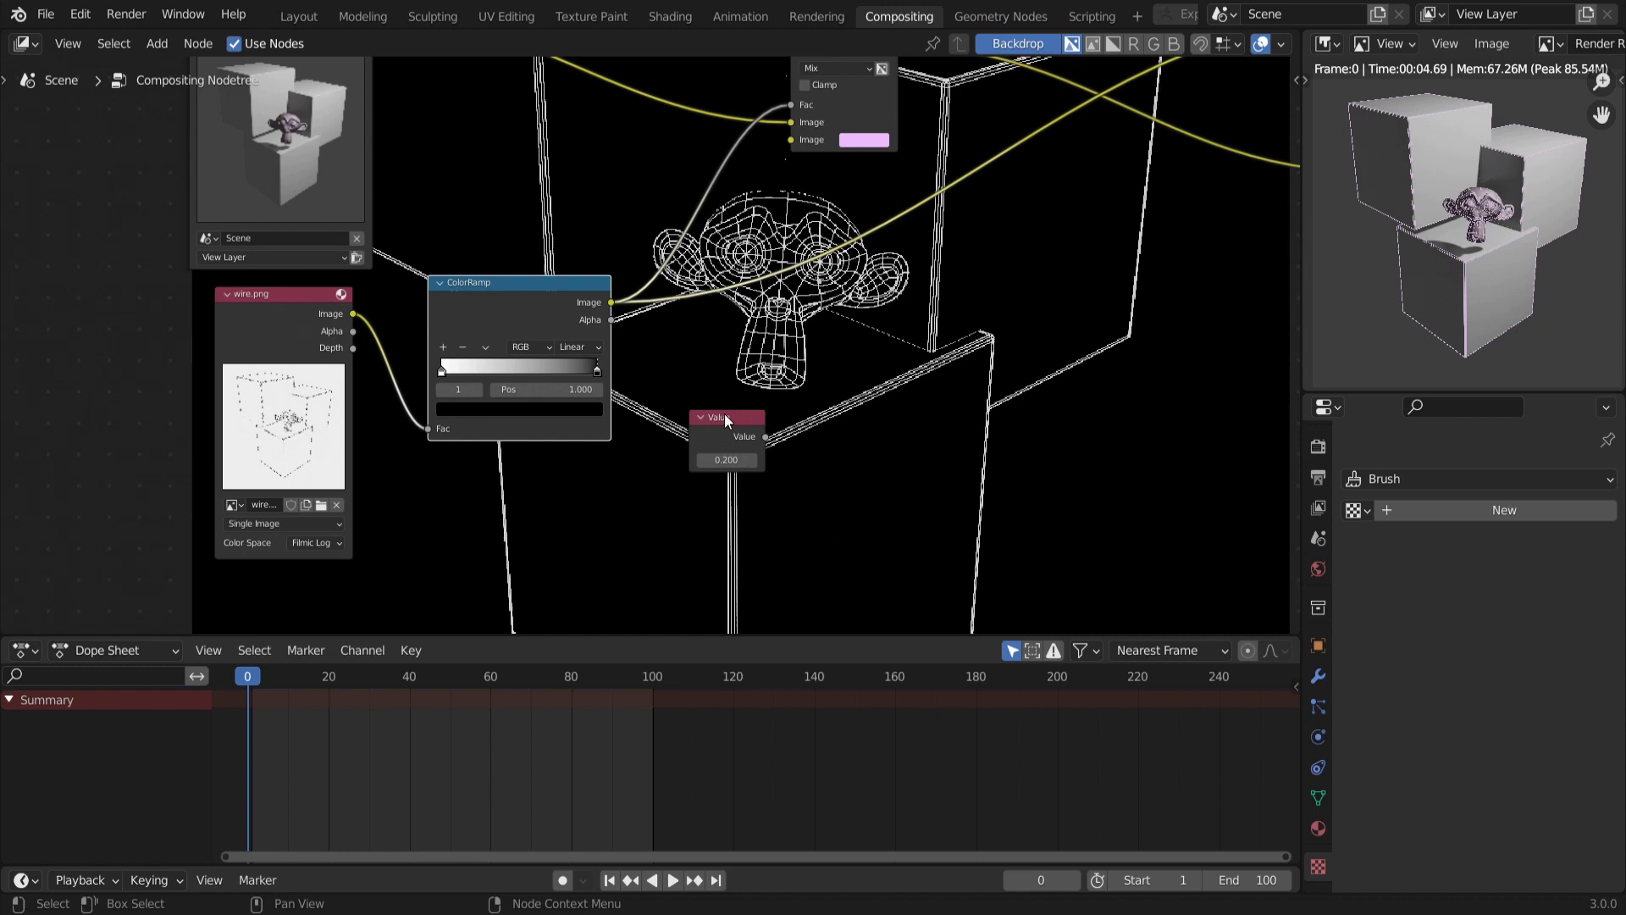
pyautogui.moveTo(722, 430); pyautogui.dragTo(712, 489)
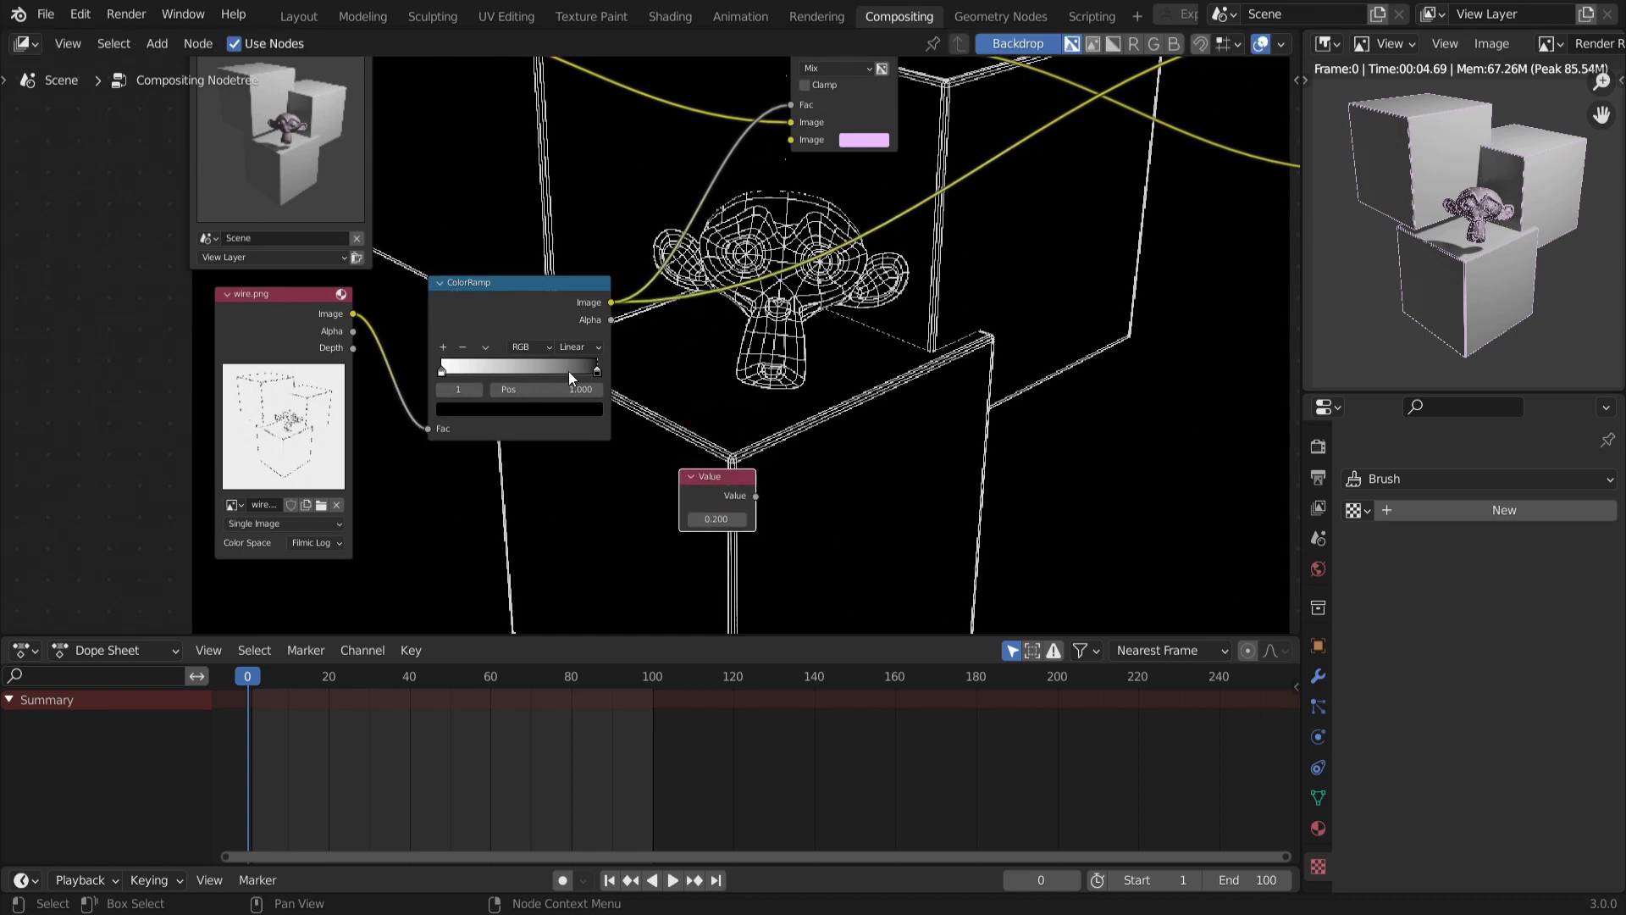
# Add a Math node on the link between the ColorRamp's Image output and the Viewer node
pyautogui.moveTo(672, 426); pyautogui.dragTo(580, 413, button='middle')
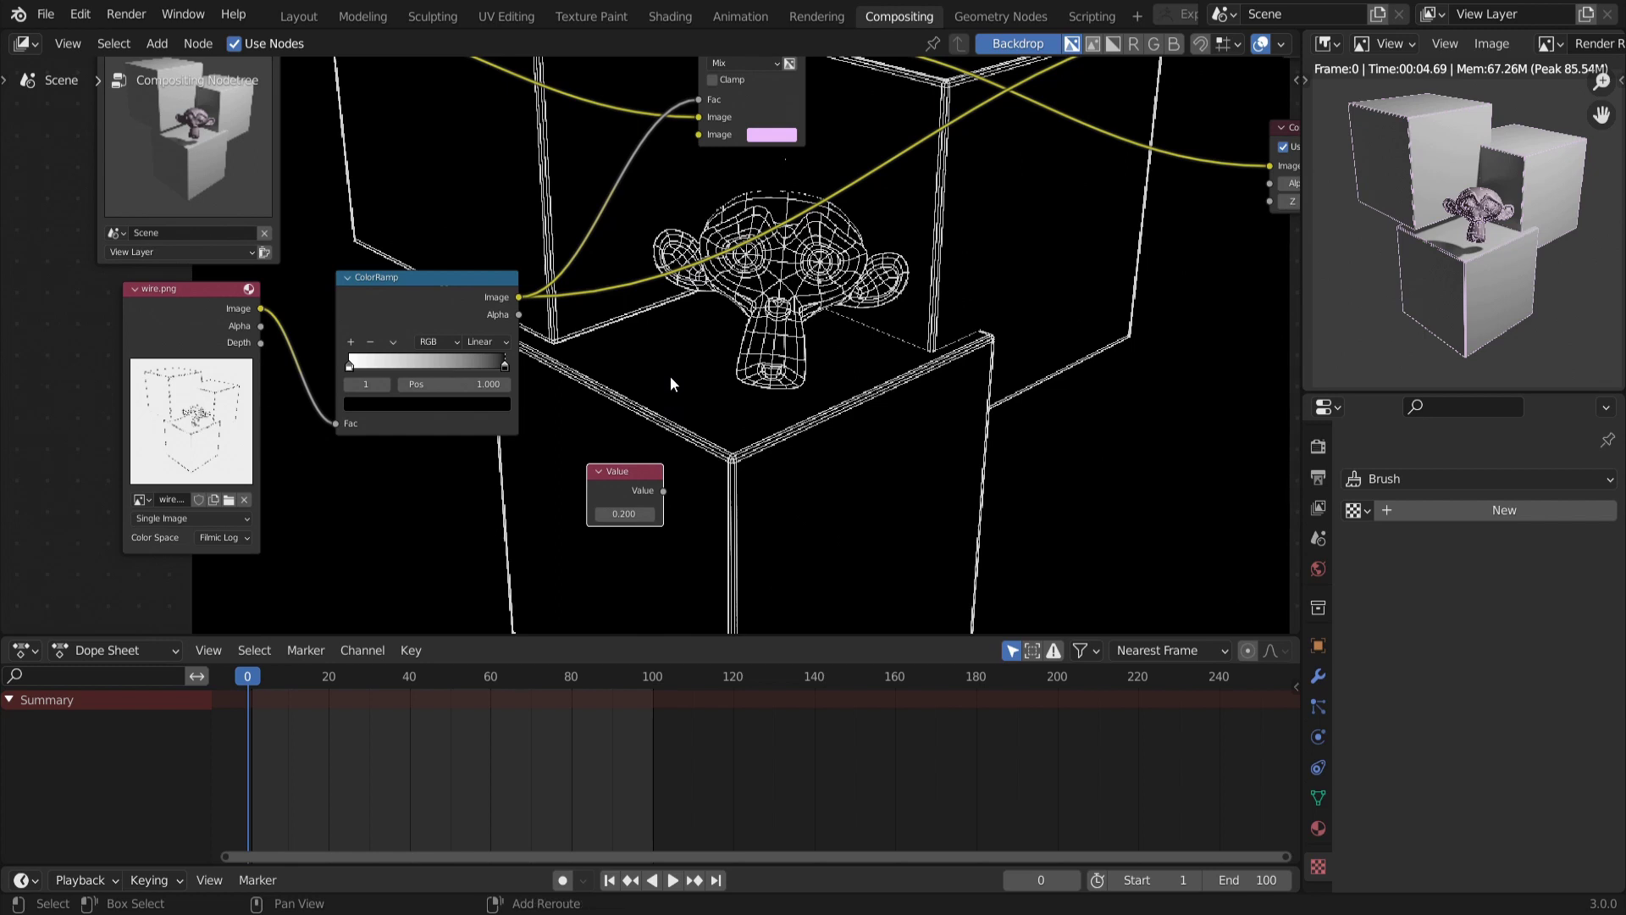
pyautogui.hotkey('shift', 'a')
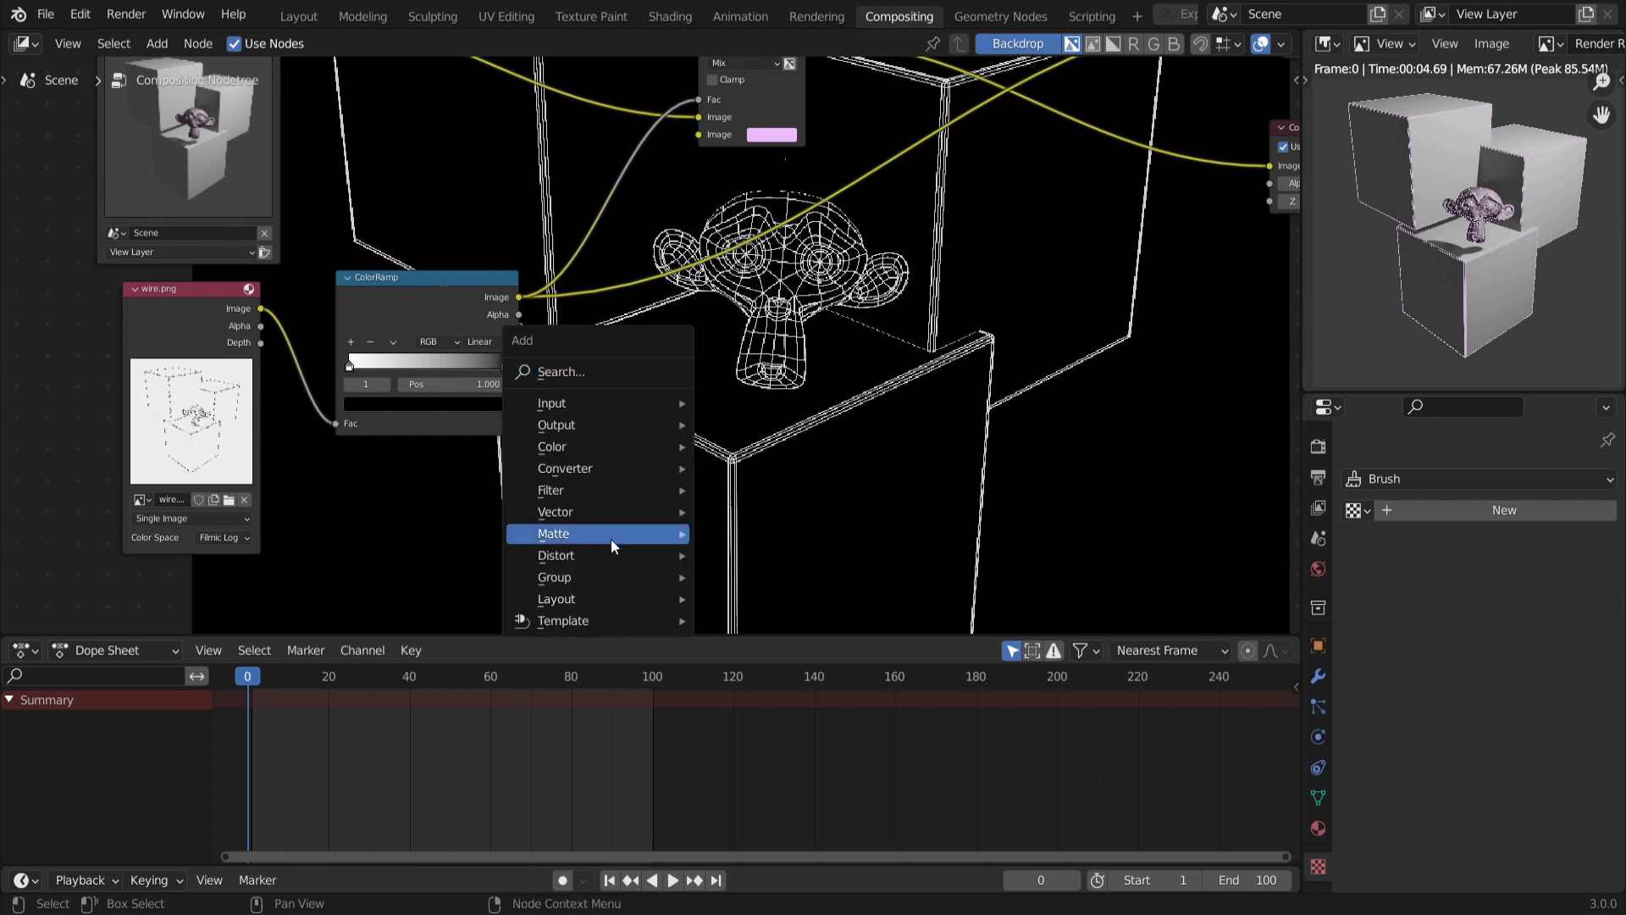
pyautogui.moveTo(606, 509)
pyautogui.moveTo(606, 464)
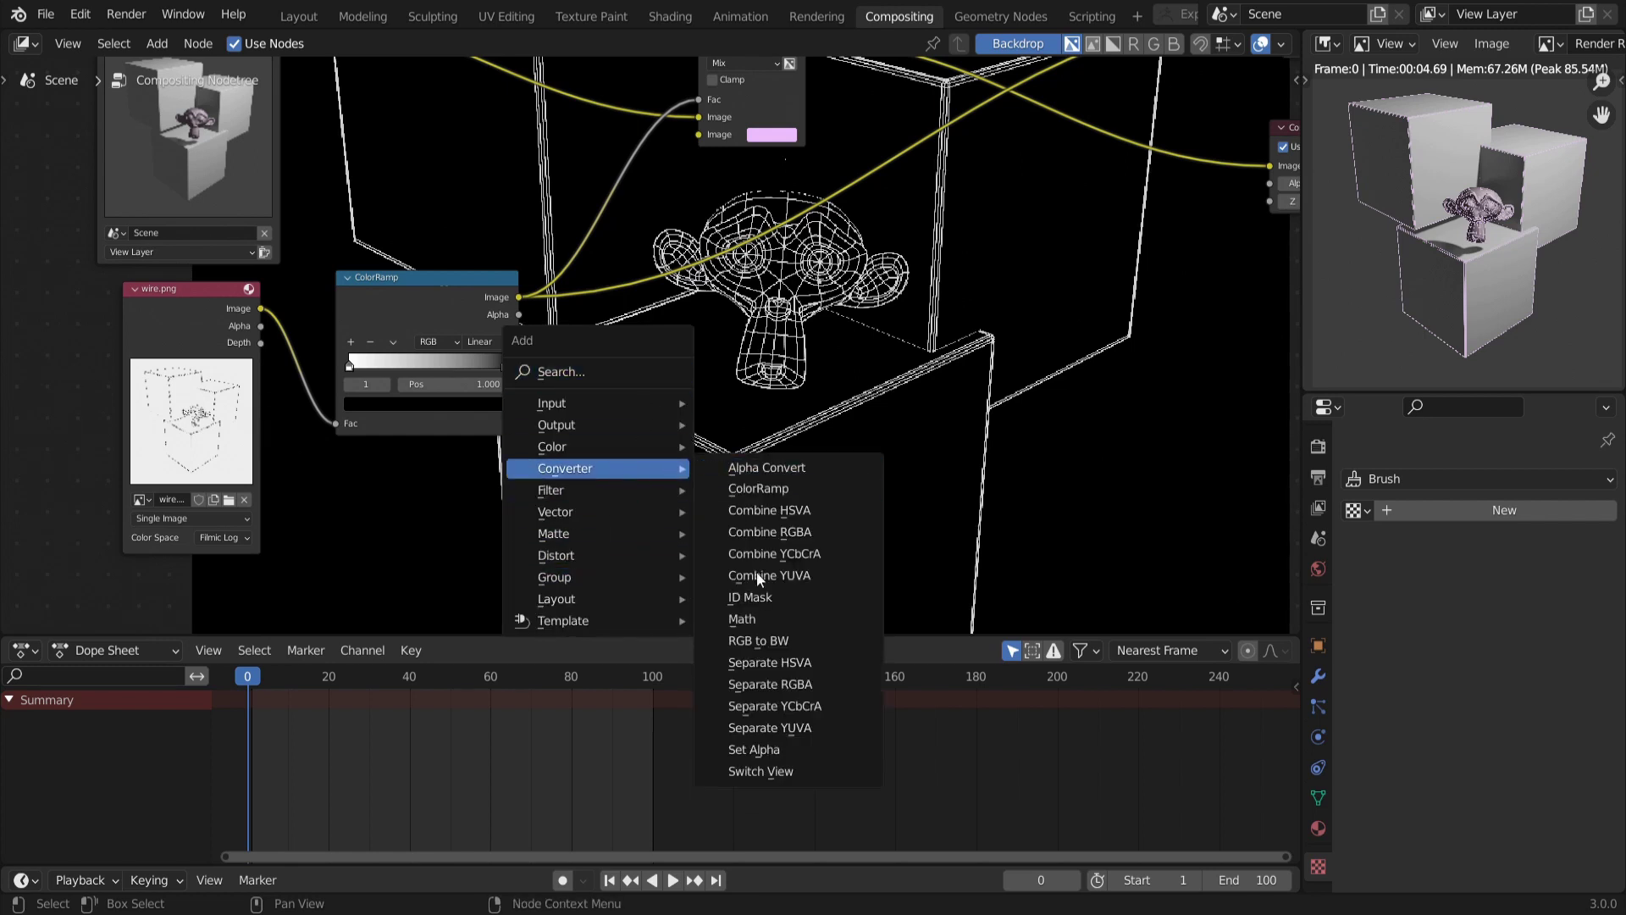
pyautogui.click(771, 620)
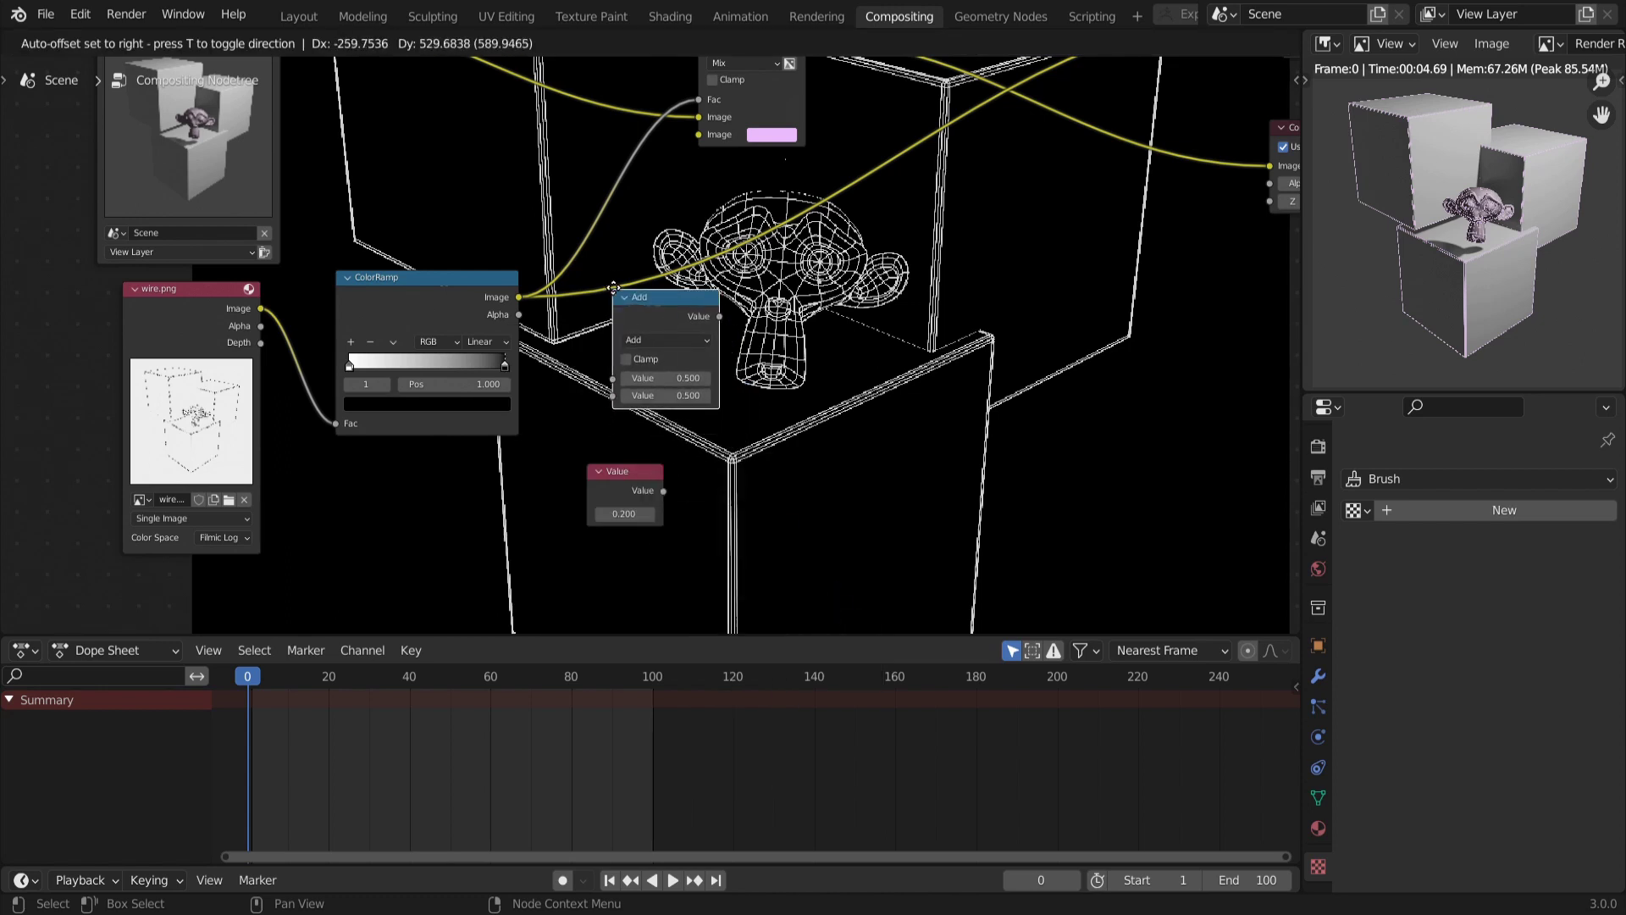
pyautogui.click(611, 266)
# Set the Math node's operation to Multiply with Clamp enabled and a second value of 1
pyautogui.scroll(2, 652, 347)
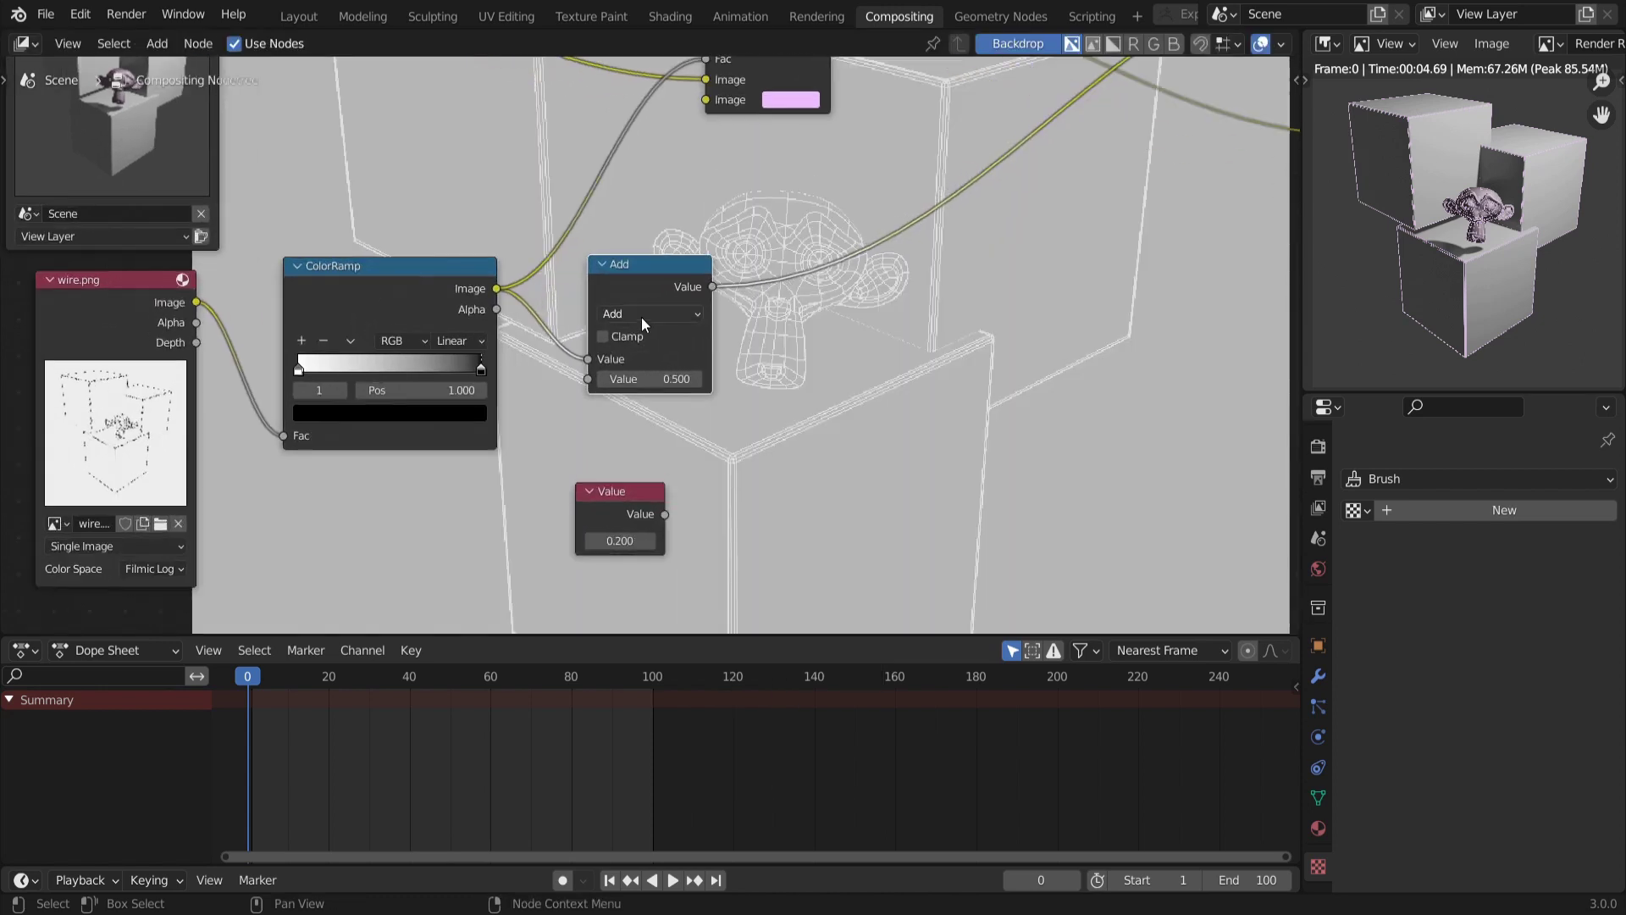
pyautogui.click(652, 315)
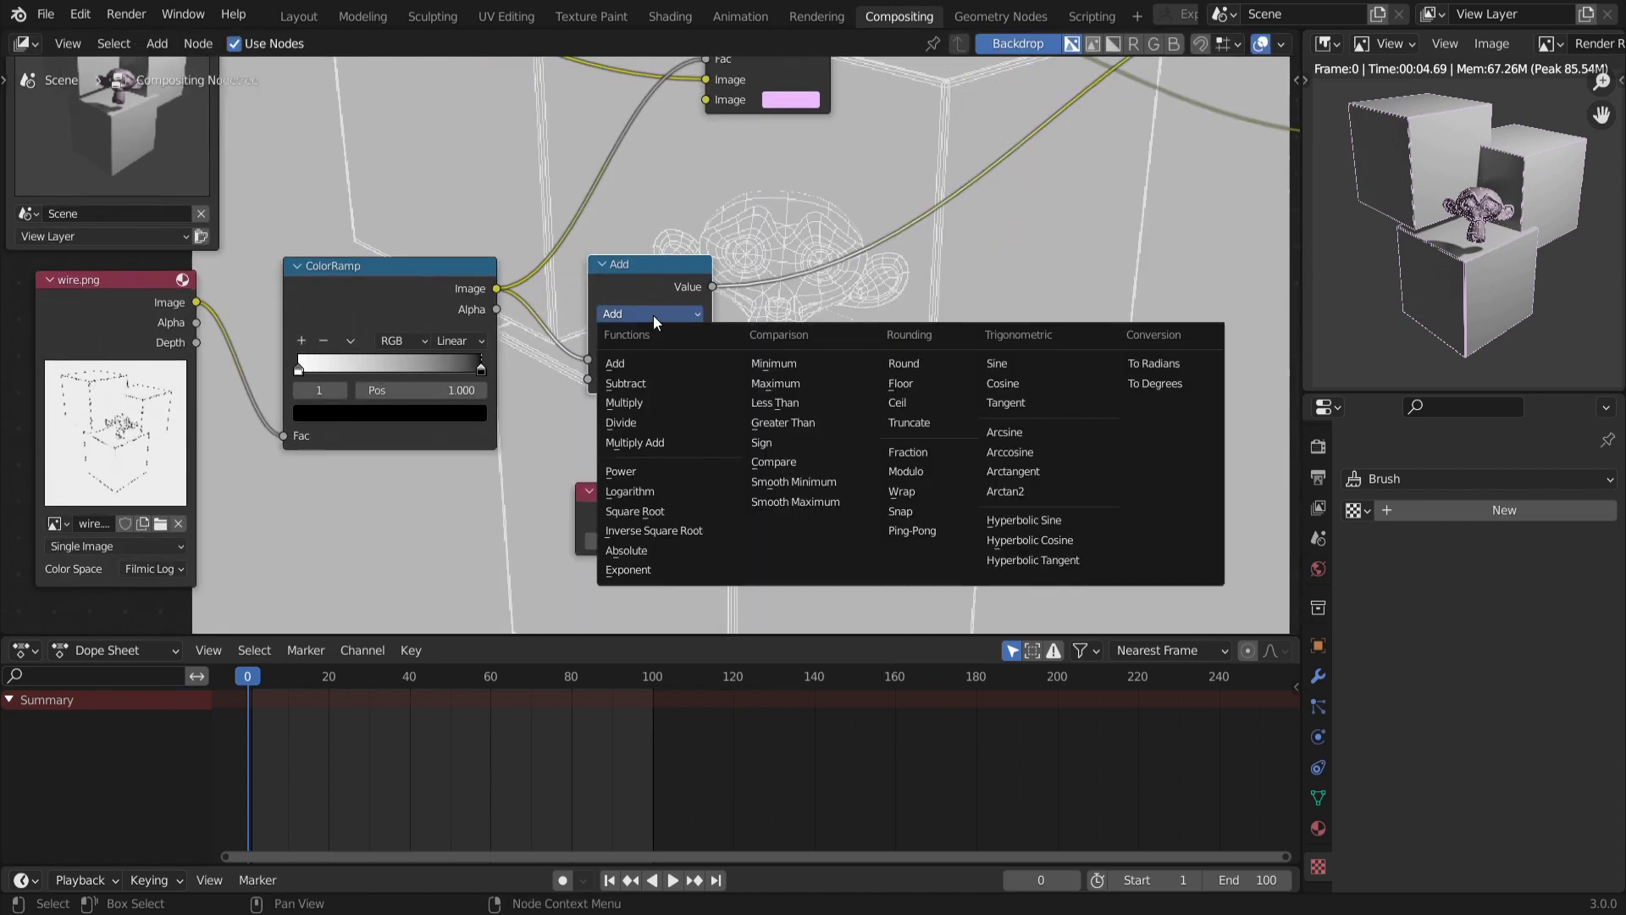
pyautogui.click(646, 403)
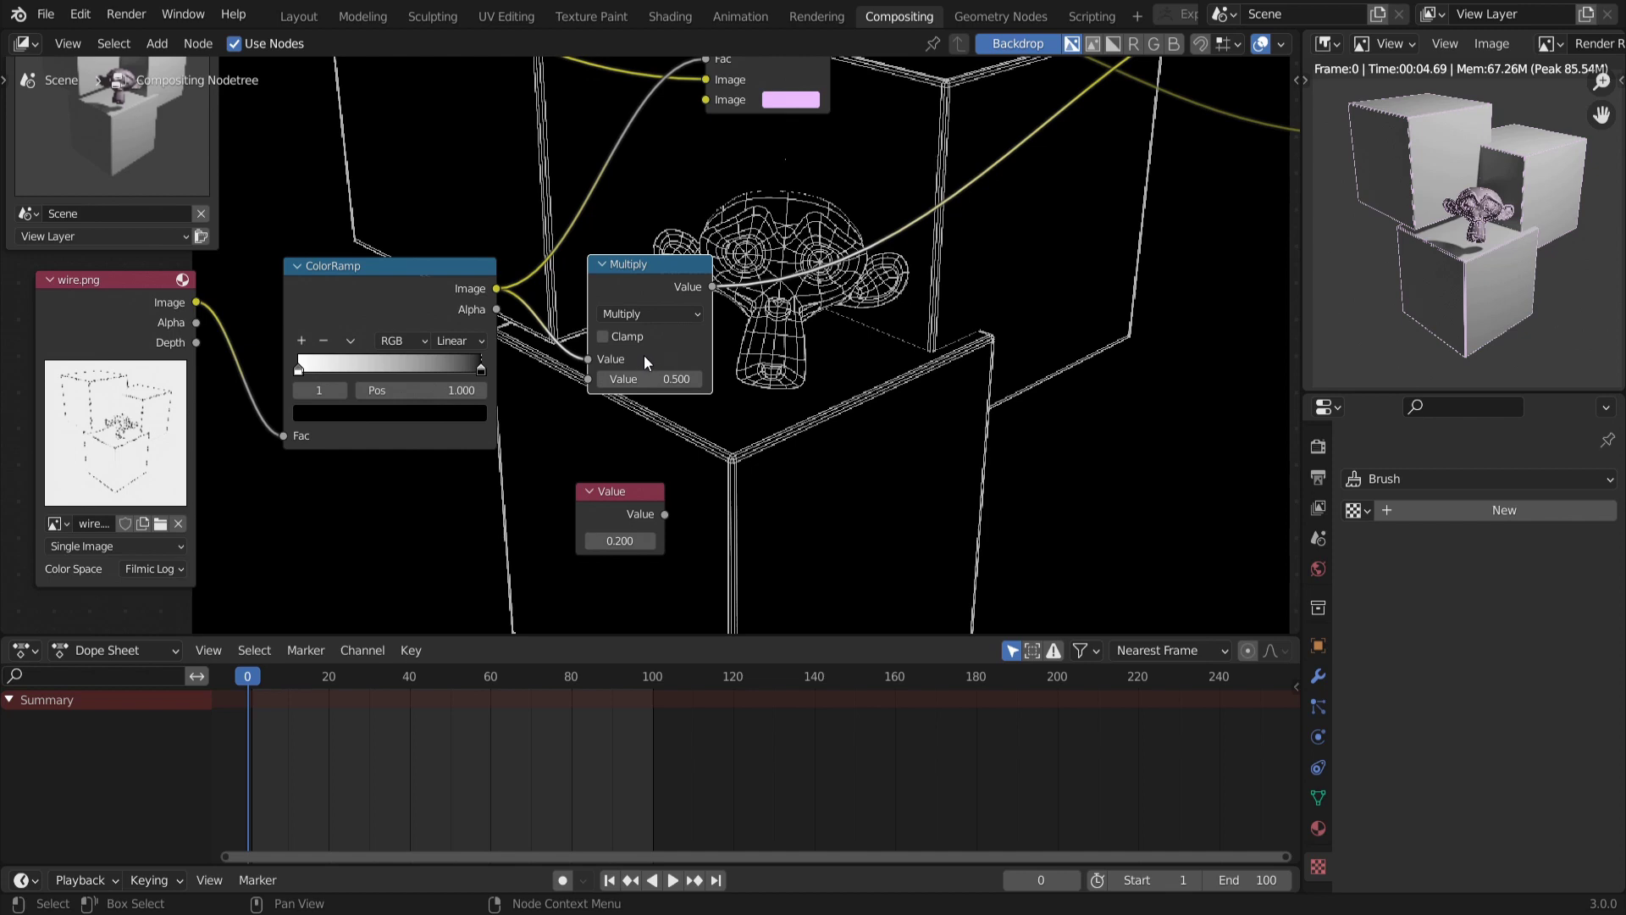
pyautogui.scroll(1, 618, 416)
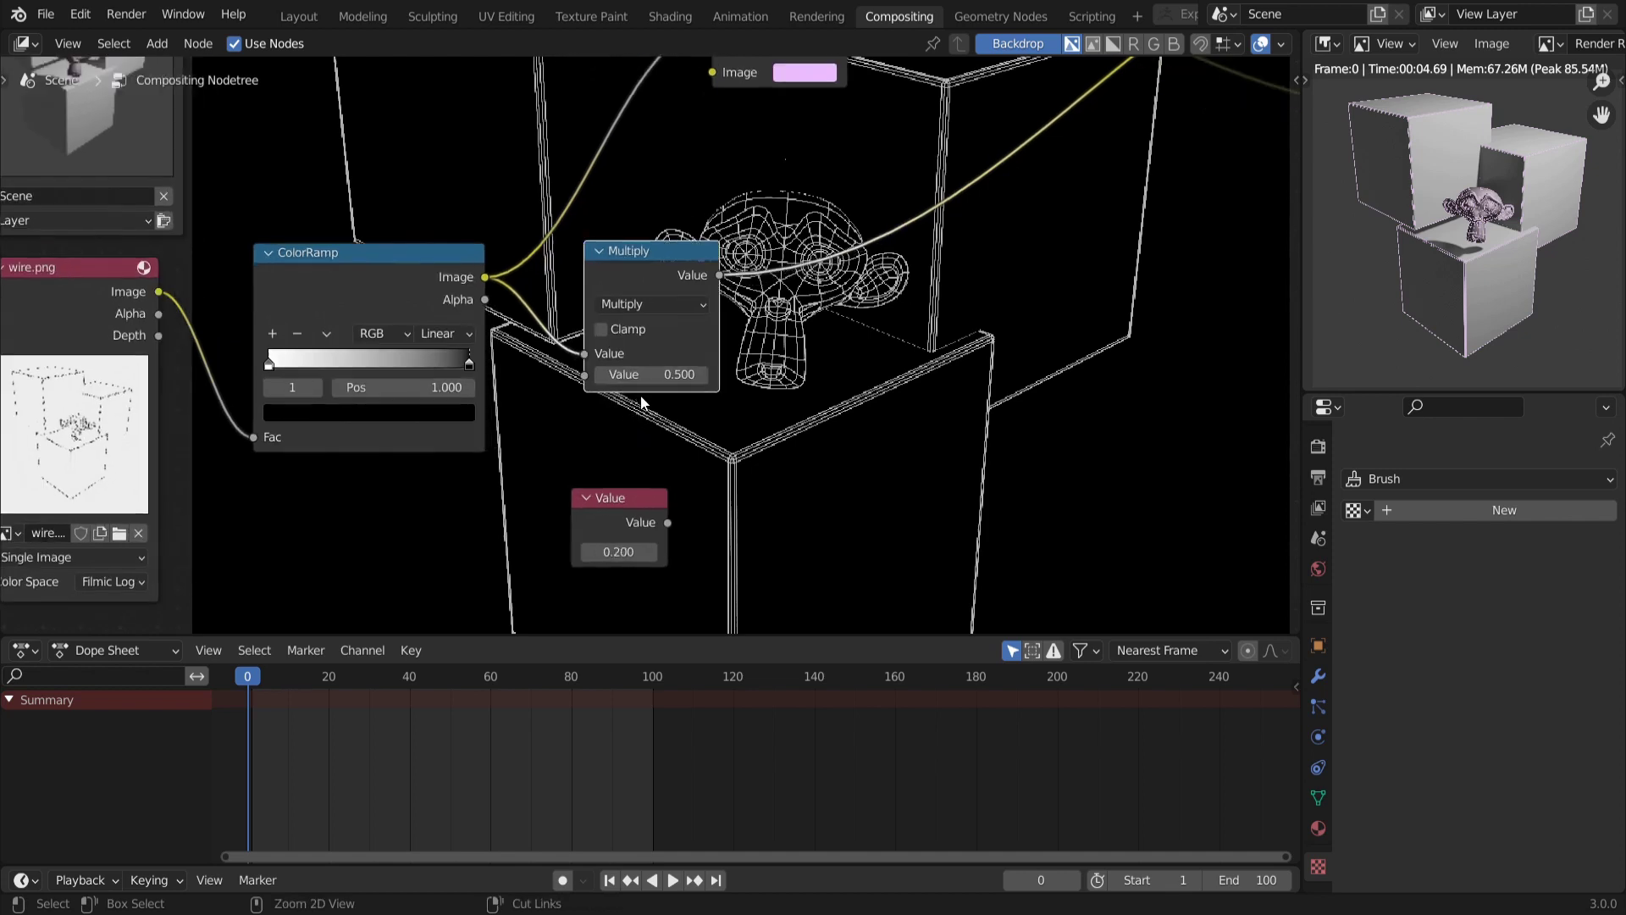
pyautogui.click(601, 328)
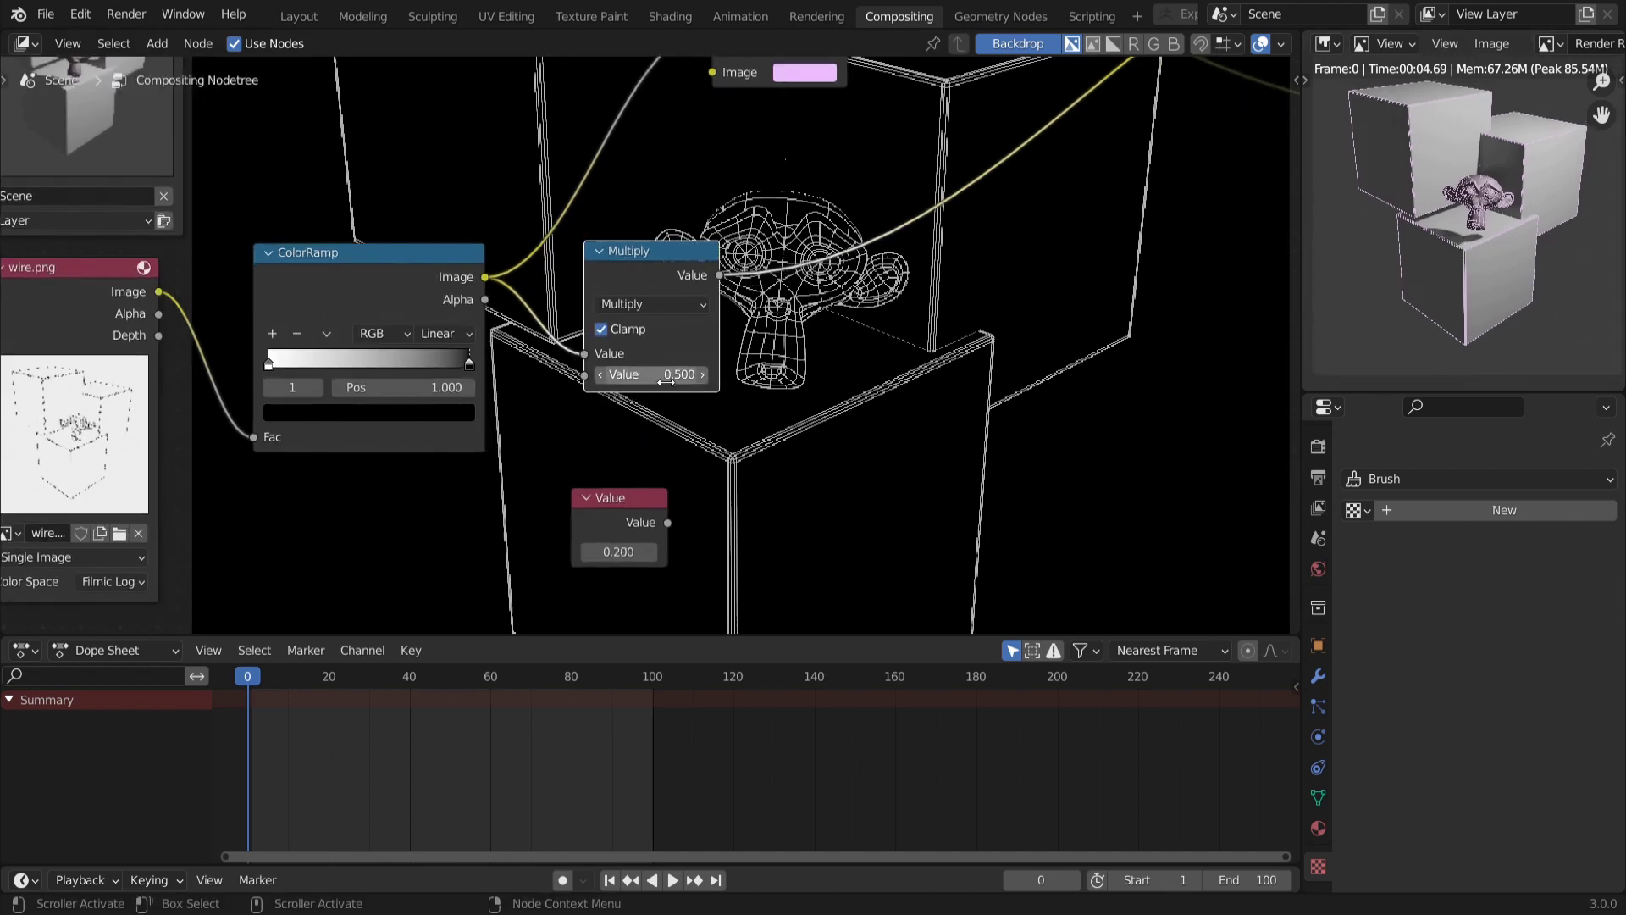
pyautogui.click(669, 378)
pyautogui.write('1')
pyautogui.press('Return')
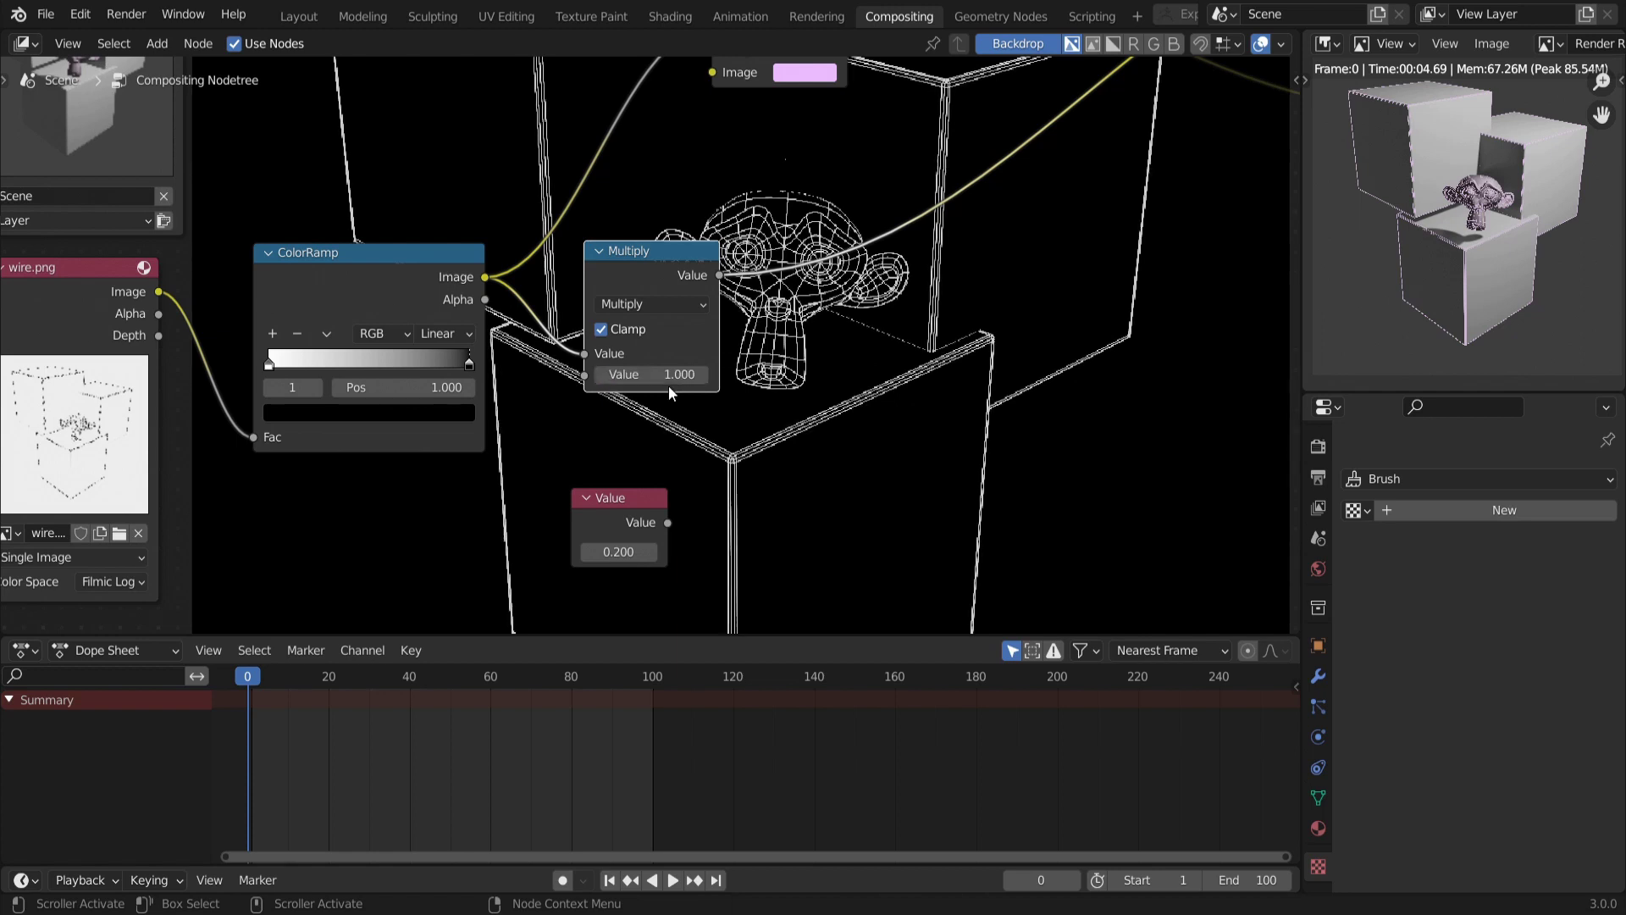
# Mute and unmute the Multiply node repeatedly to compare the backdrop with and without it
pyautogui.scroll(1, 668, 385)
pyautogui.moveTo(658, 236); pyautogui.dragTo(574, 297, button='middle')
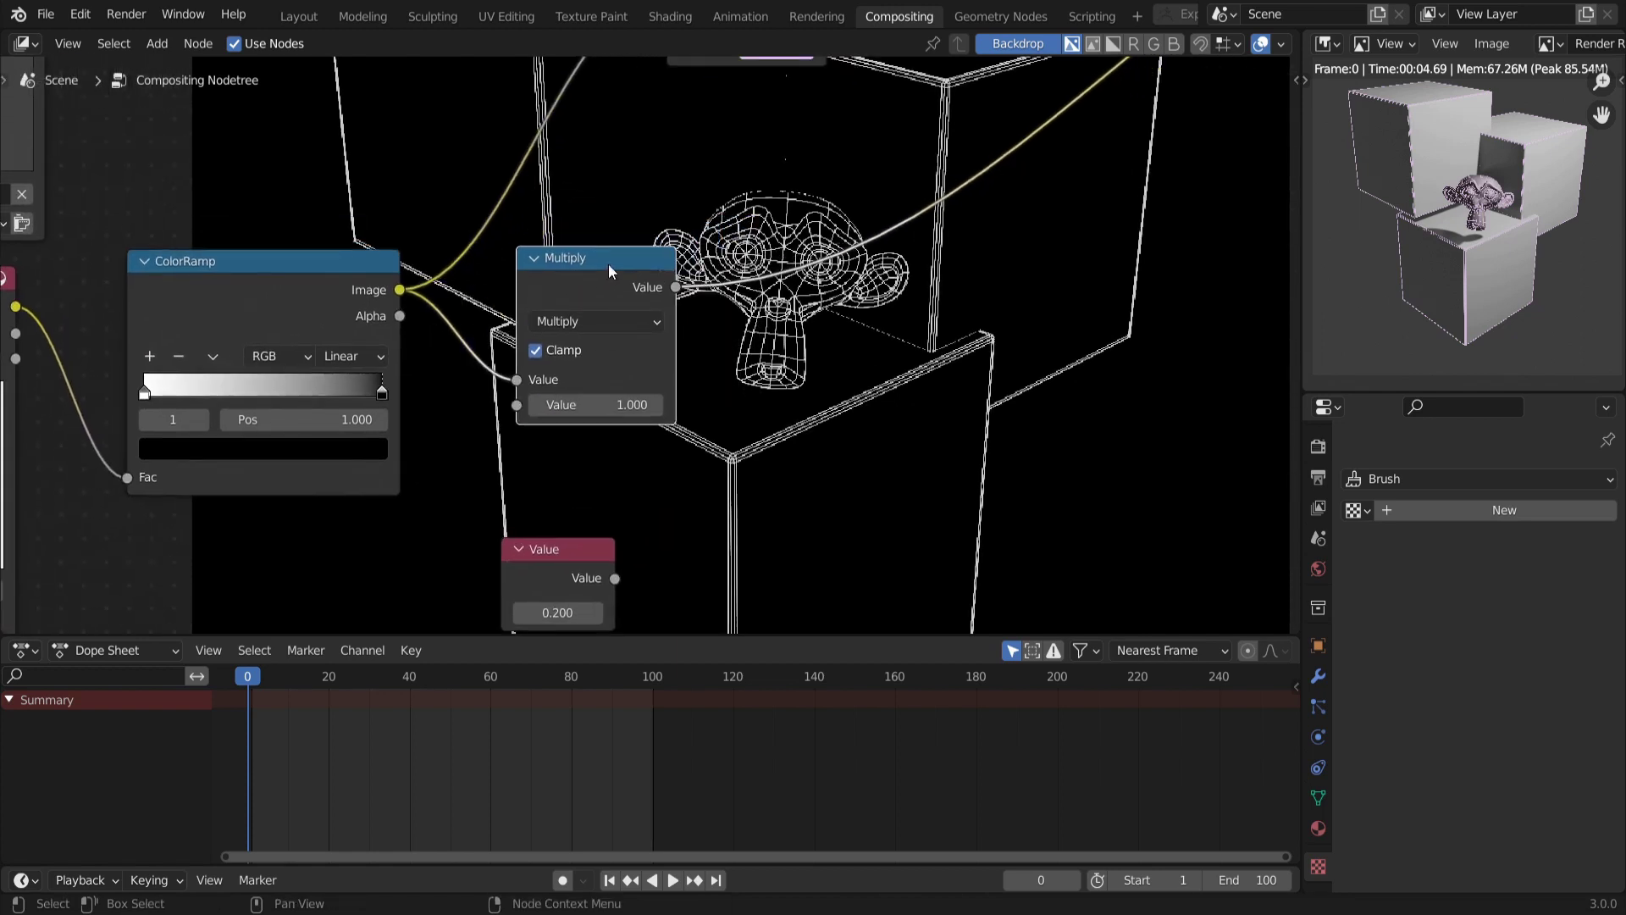
pyautogui.press('m')
pyautogui.press('m')
pyautogui.press('m')
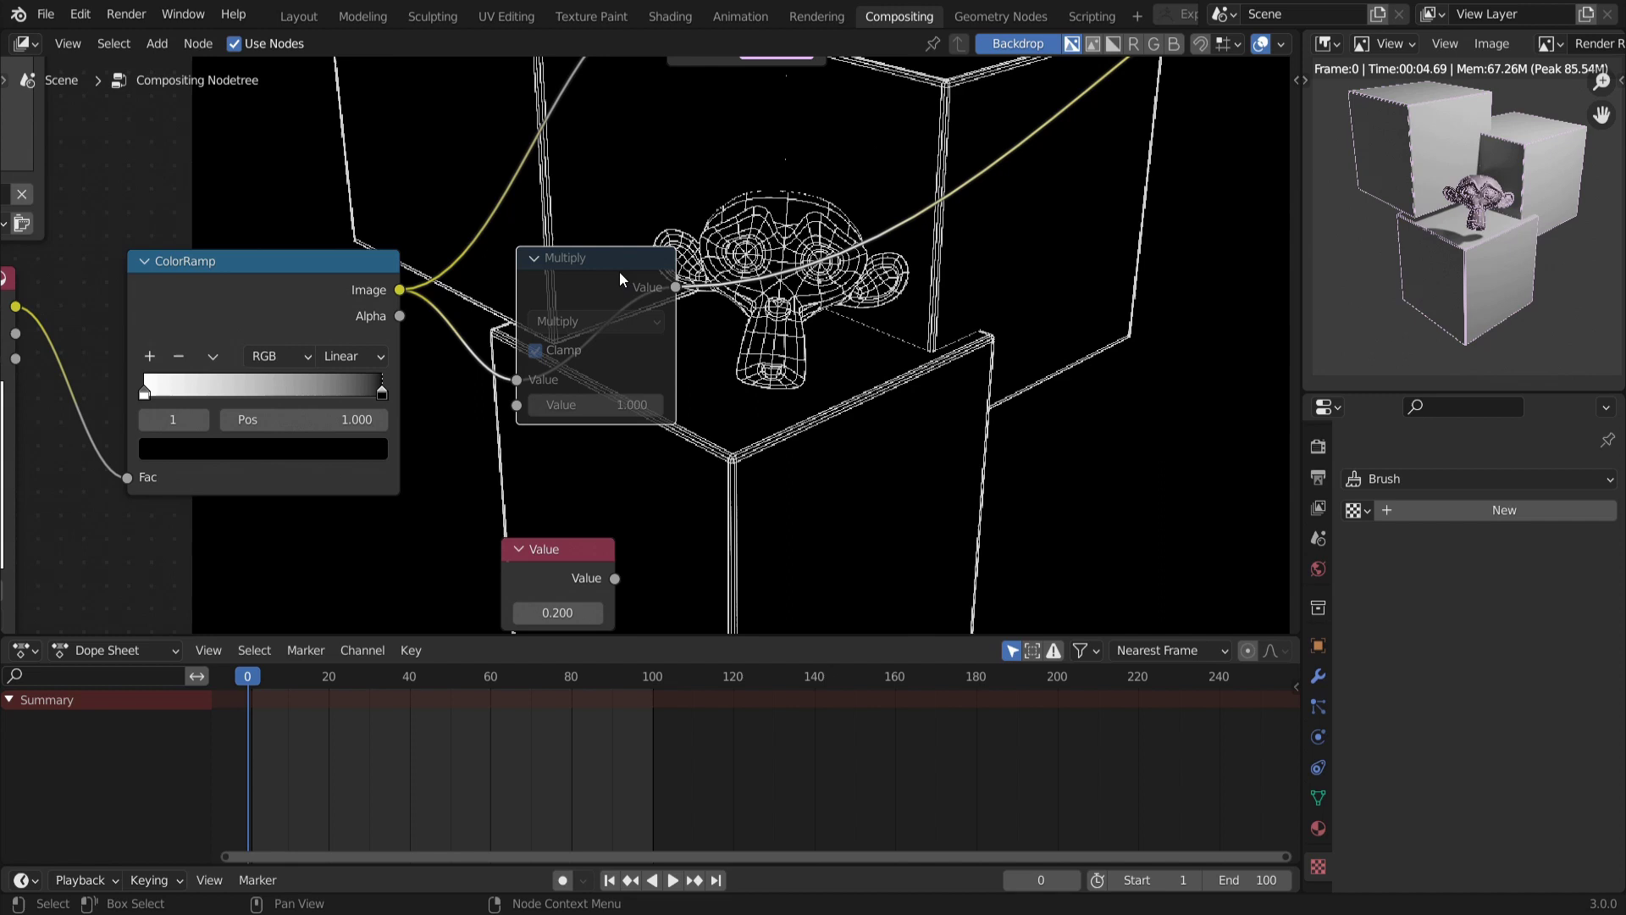
pyautogui.press('m')
# Set the Multiply node's second value to 0.1
pyautogui.click(612, 399)
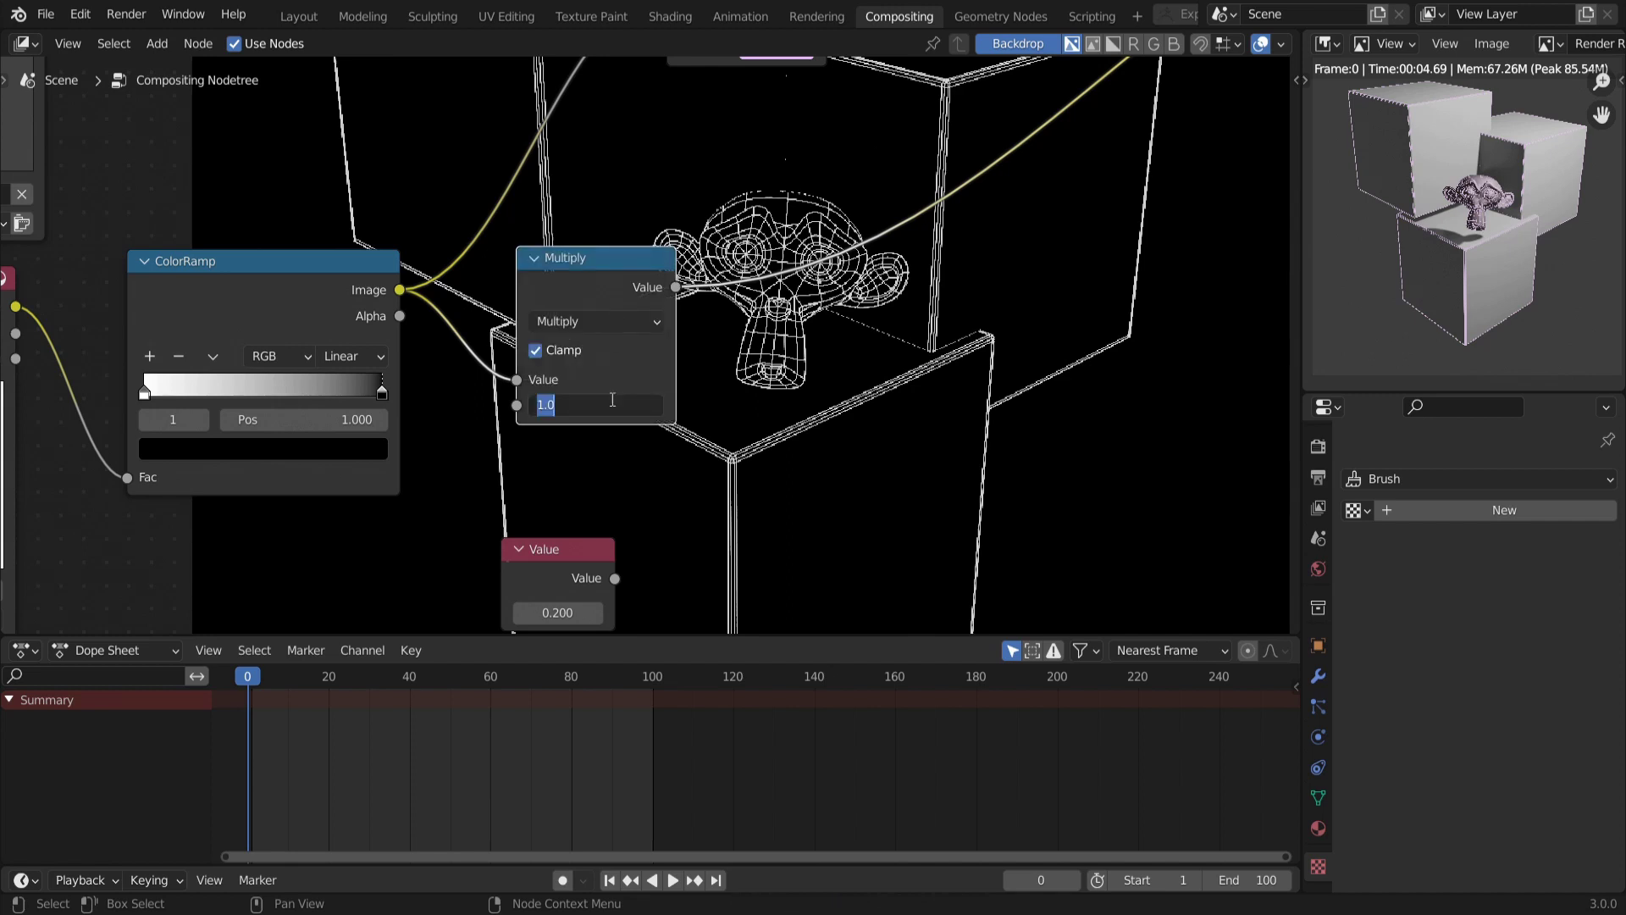
pyautogui.write('0.1')
pyautogui.press('Return')
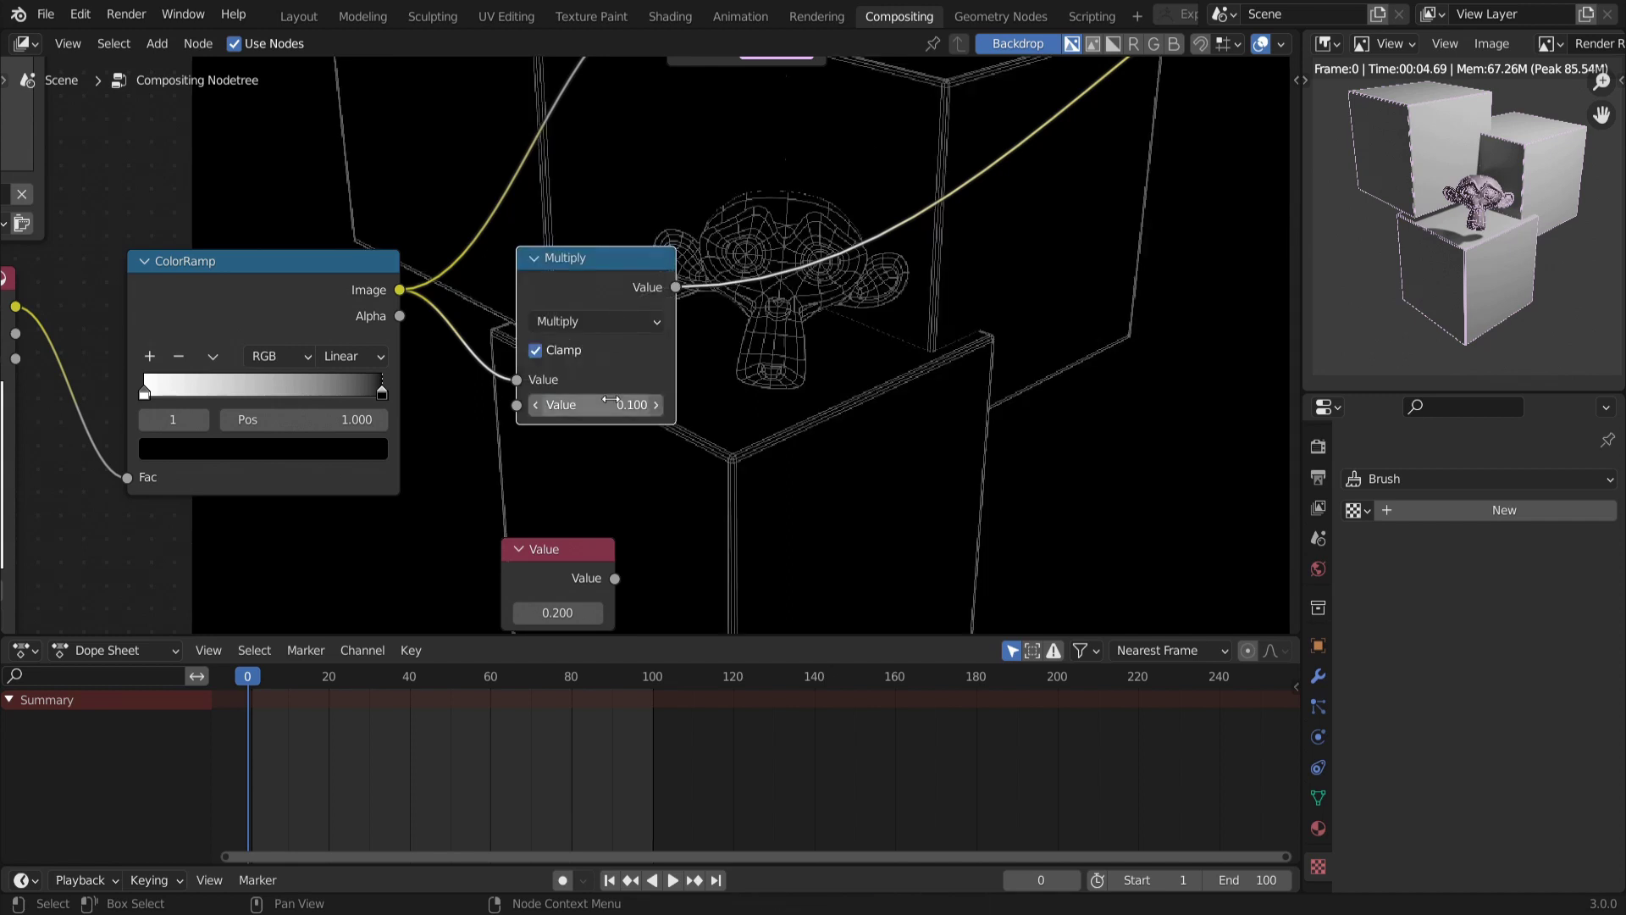
# Set the Value node to 0.1, preview it in the backdrop, and return the preview to the Multiply node
pyautogui.moveTo(785, 393); pyautogui.dragTo(771, 350, button='middle')
pyautogui.scroll(-1, 787, 338)
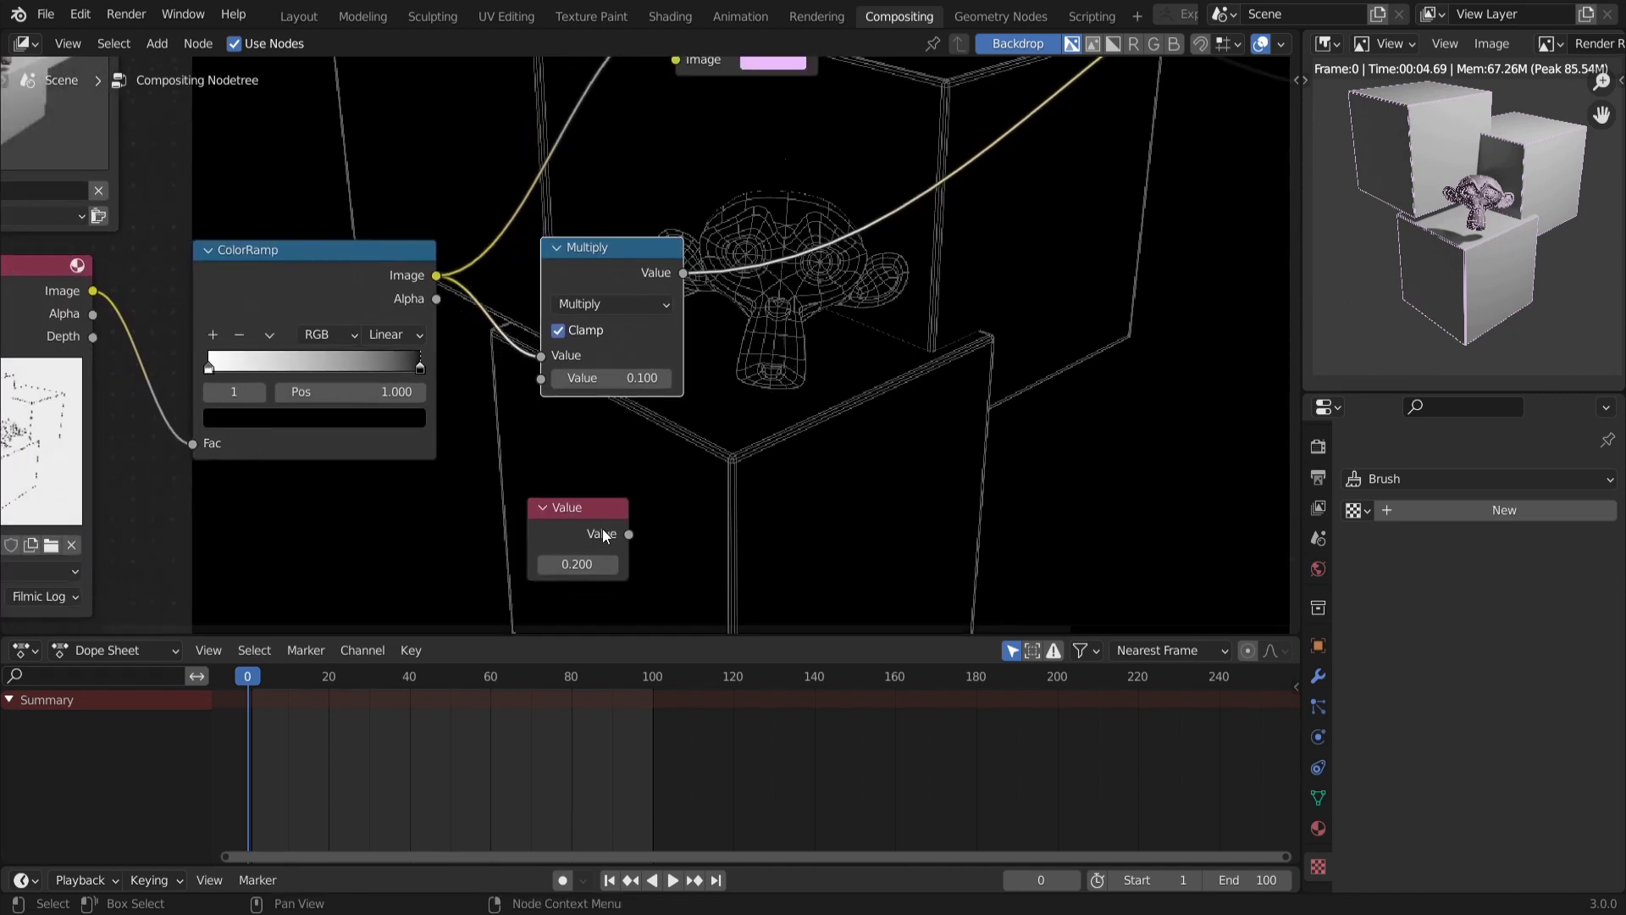
pyautogui.click(581, 565)
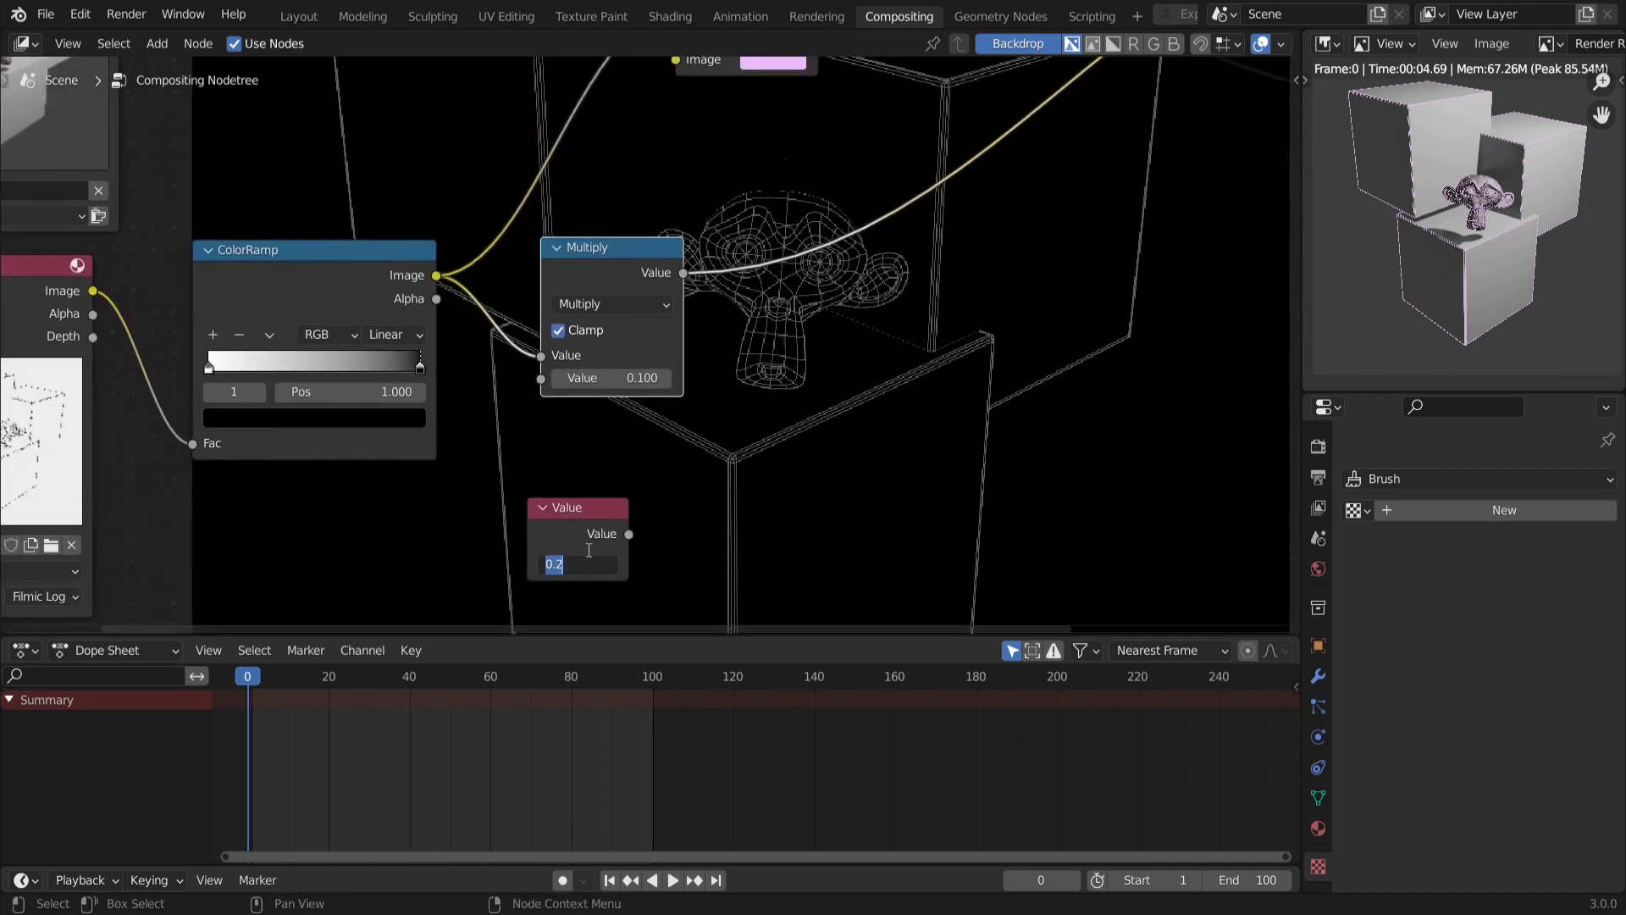
pyautogui.write('.1')
pyautogui.press('Return')
pyautogui.keyDown('ctrl'); pyautogui.keyDown('shift'); pyautogui.click(566, 513); pyautogui.keyUp('shift'); pyautogui.keyUp('ctrl')
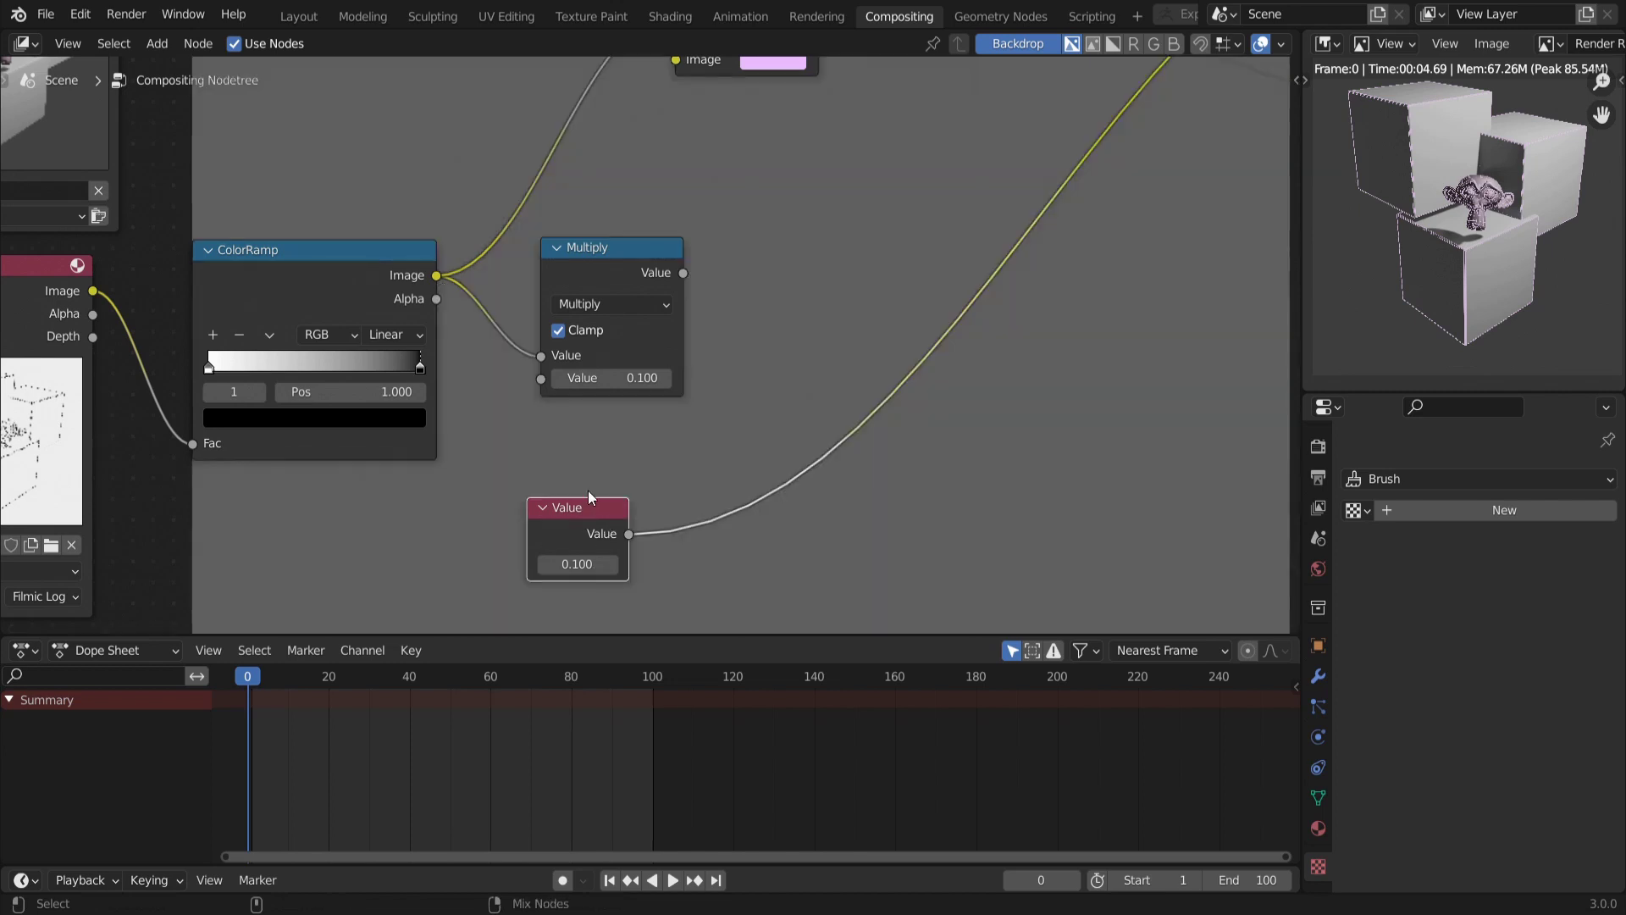
pyautogui.moveTo(398, 485); pyautogui.dragTo(369, 464, button='middle')
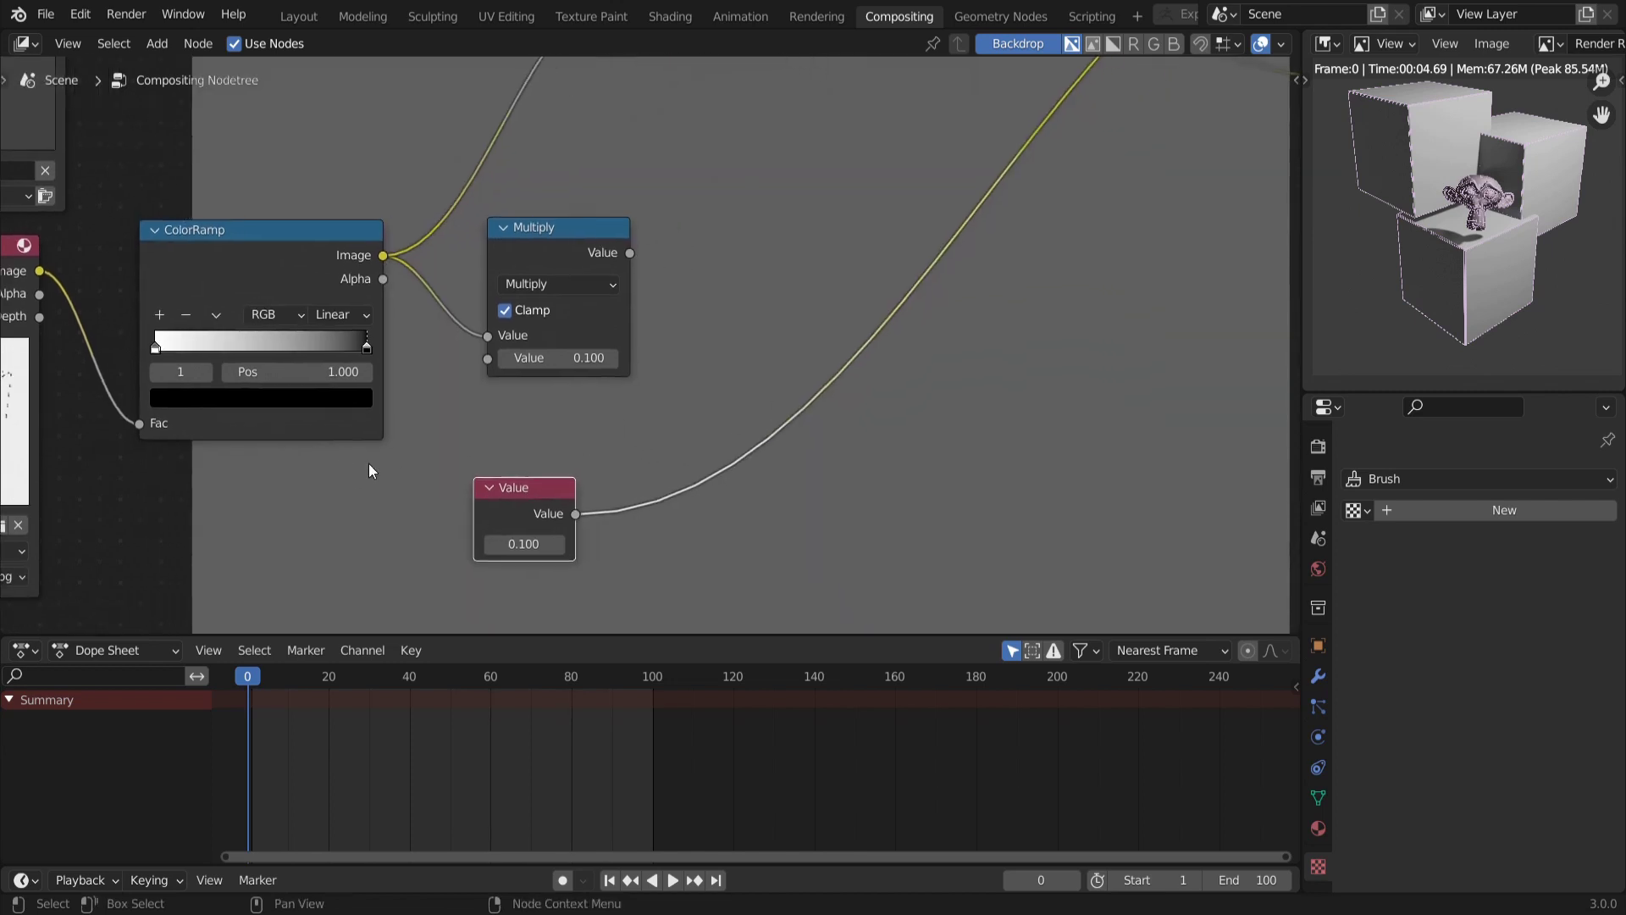
pyautogui.keyDown('ctrl'); pyautogui.keyDown('shift'); pyautogui.click(567, 242); pyautogui.keyUp('shift'); pyautogui.keyUp('ctrl')
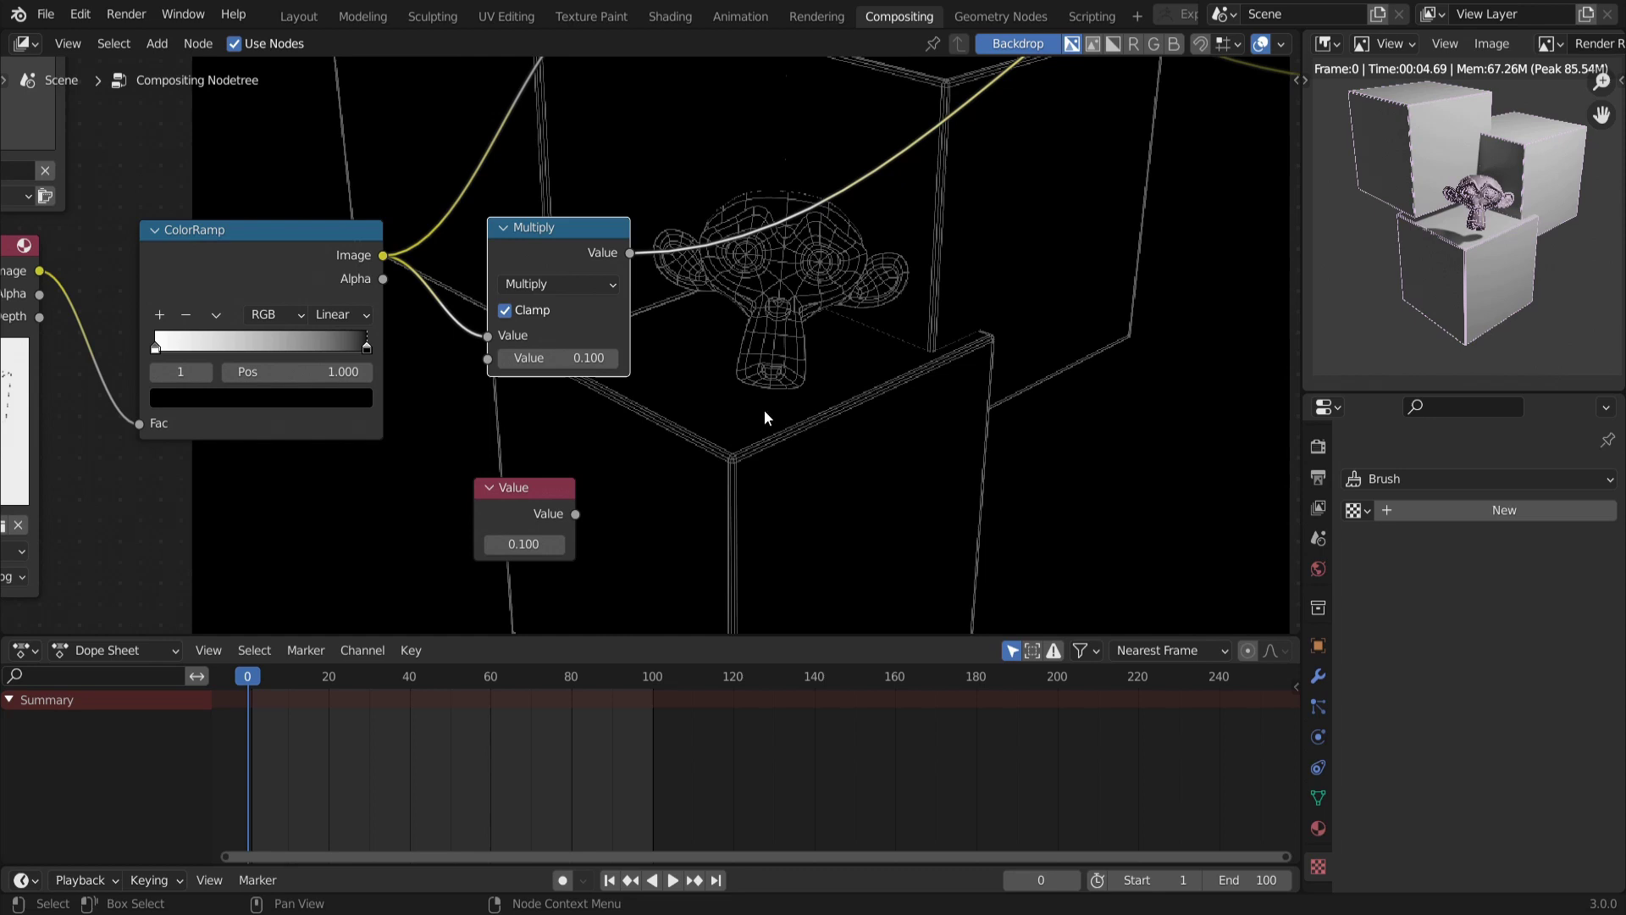
# Connect the Multiply node's output to the Mix node's Fac input and preview the Mix result in the backdrop
pyautogui.scroll(-3, 764, 418)
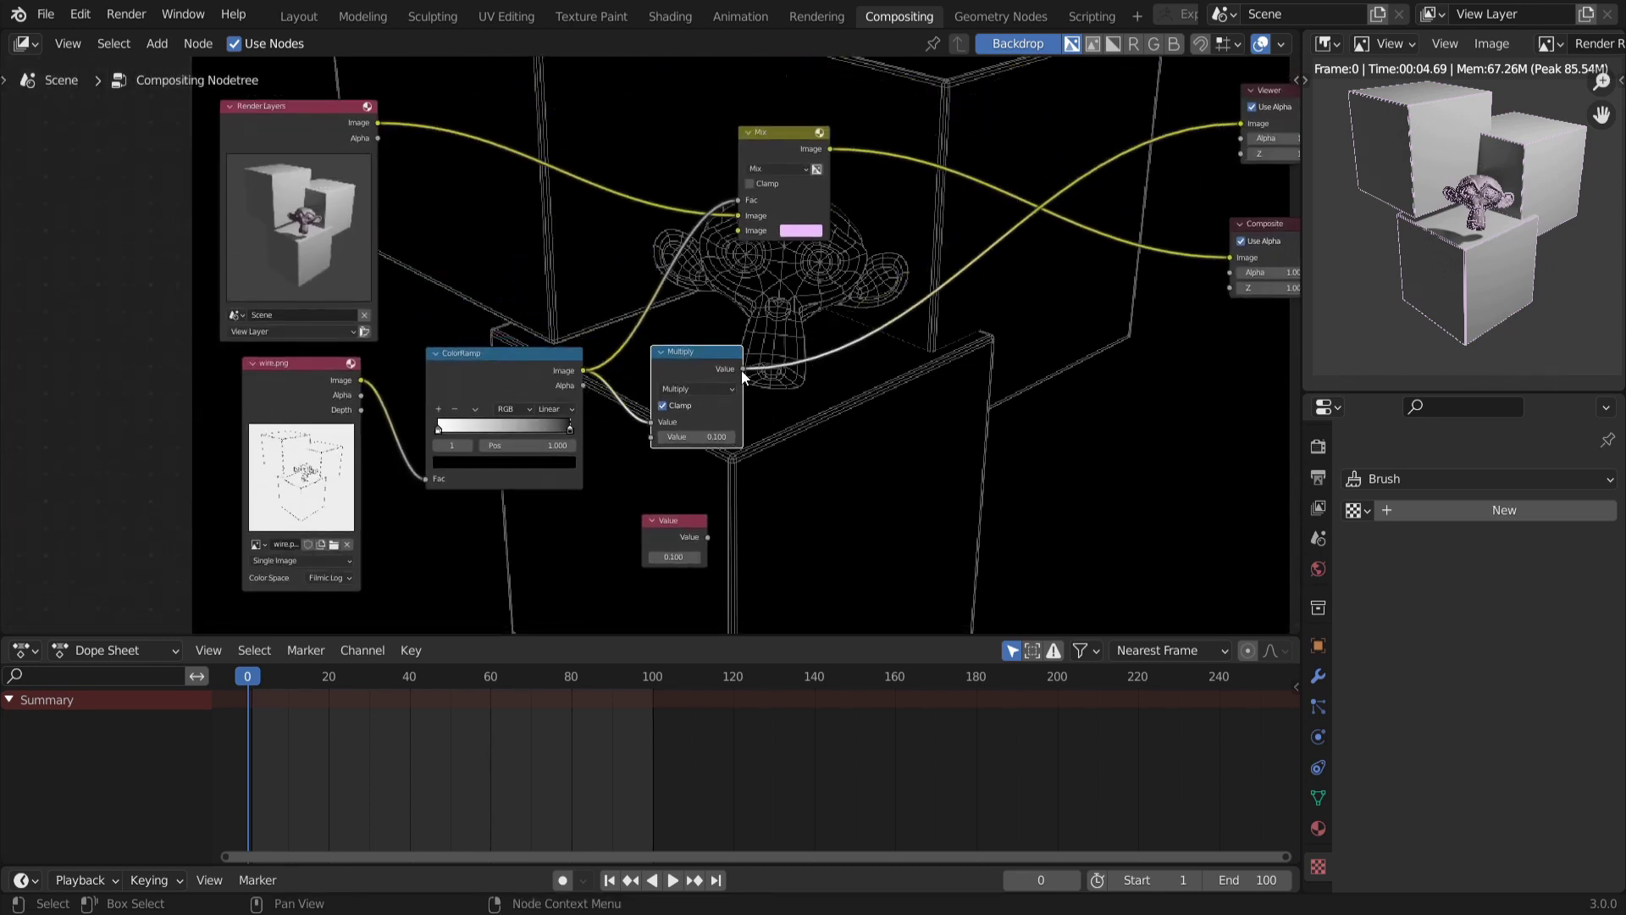
pyautogui.moveTo(741, 369); pyautogui.dragTo(741, 199)
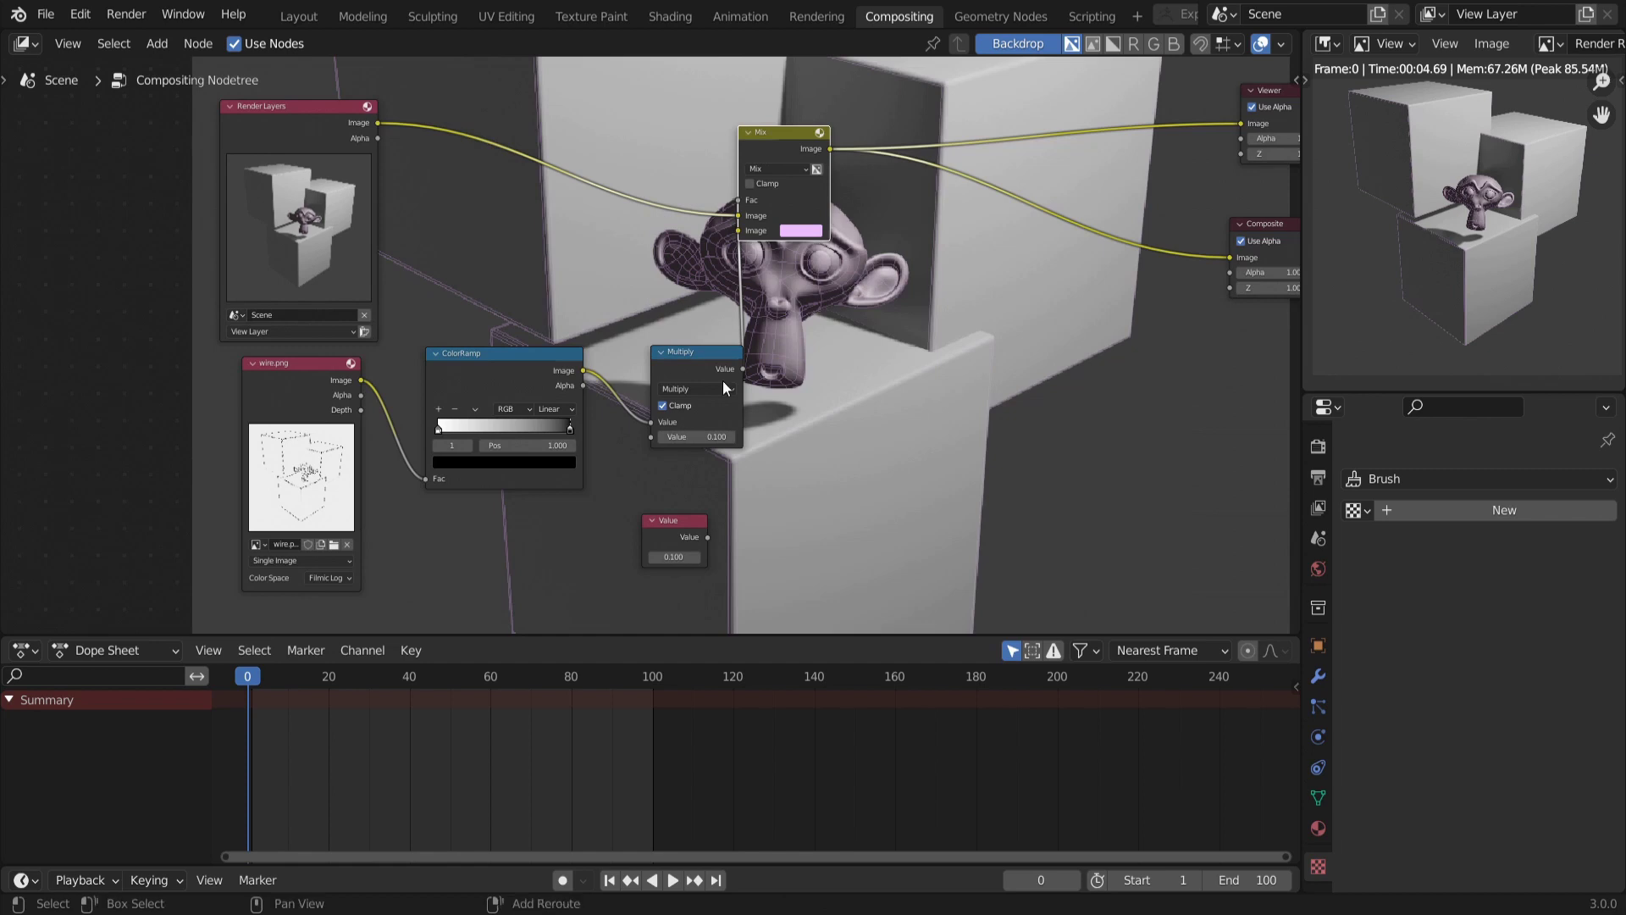
pyautogui.moveTo(720, 399); pyautogui.dragTo(625, 354, button='middle')
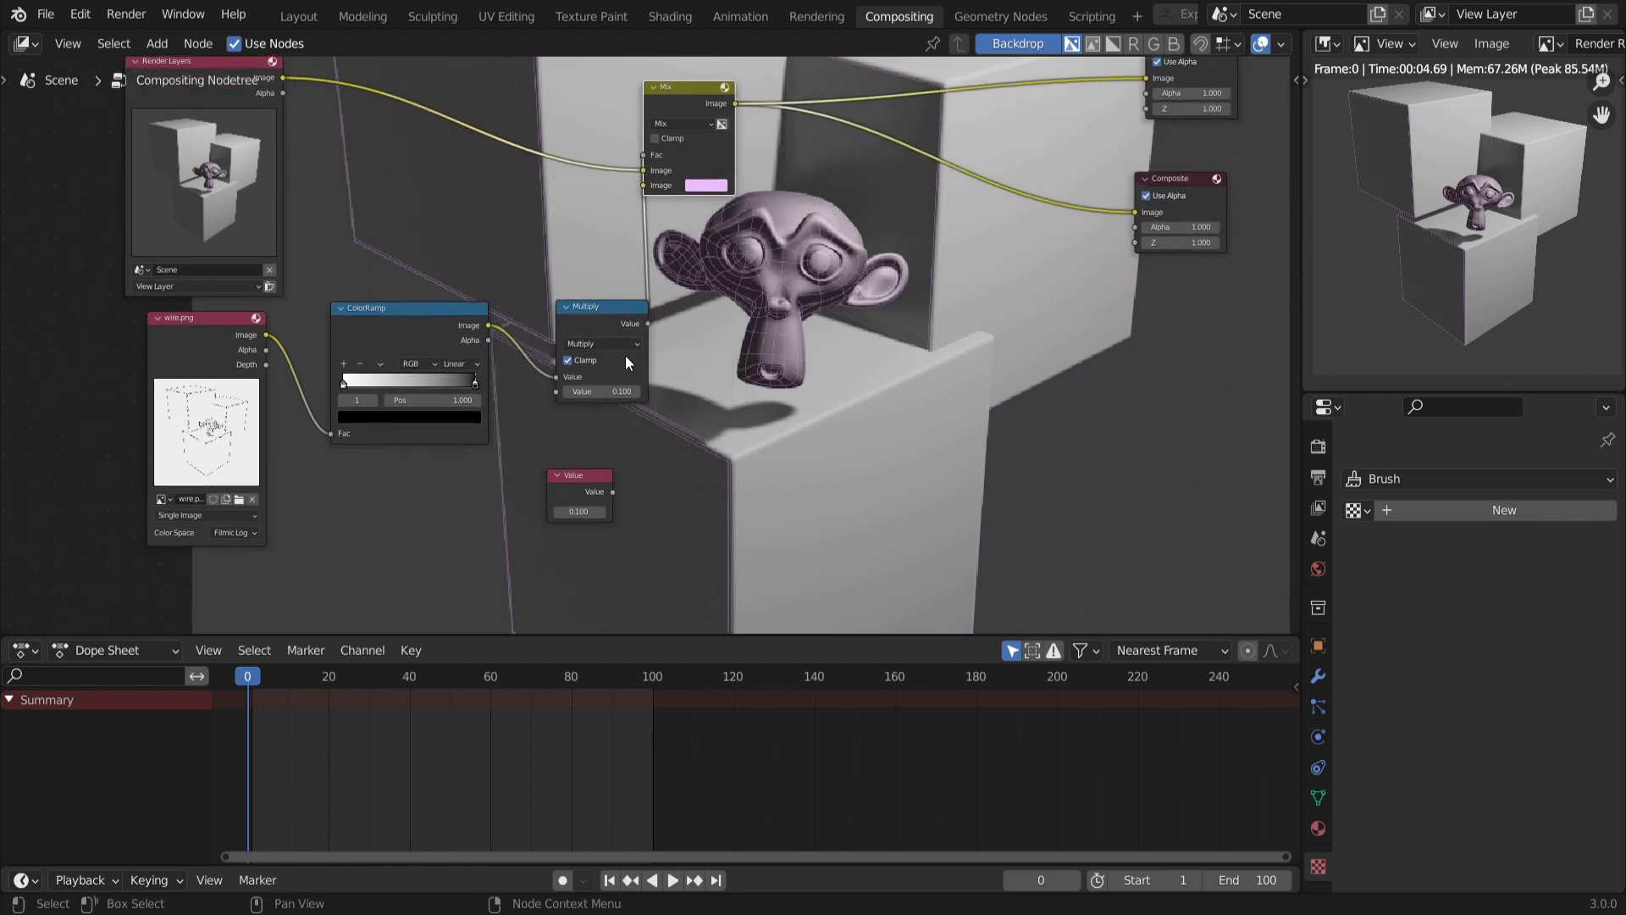
# Raise the Multiply node's second value to 0.500 and bring it back down to 0.300
pyautogui.scroll(2, 625, 354)
pyautogui.click(632, 369)
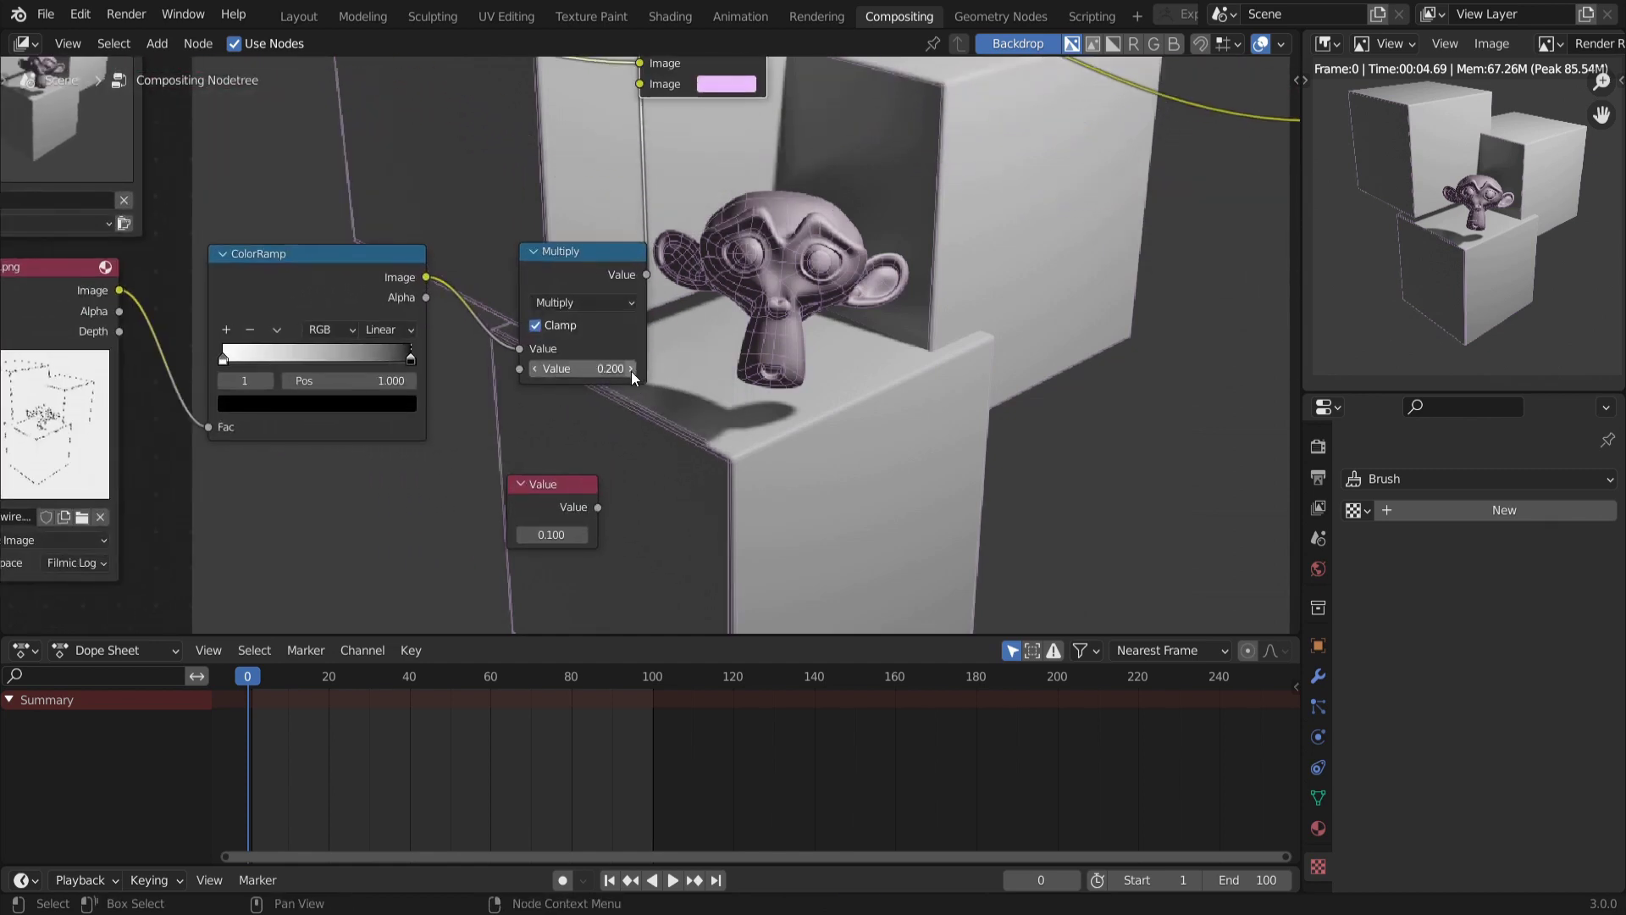
pyautogui.click(630, 371)
pyautogui.click(631, 370)
pyautogui.click(630, 371)
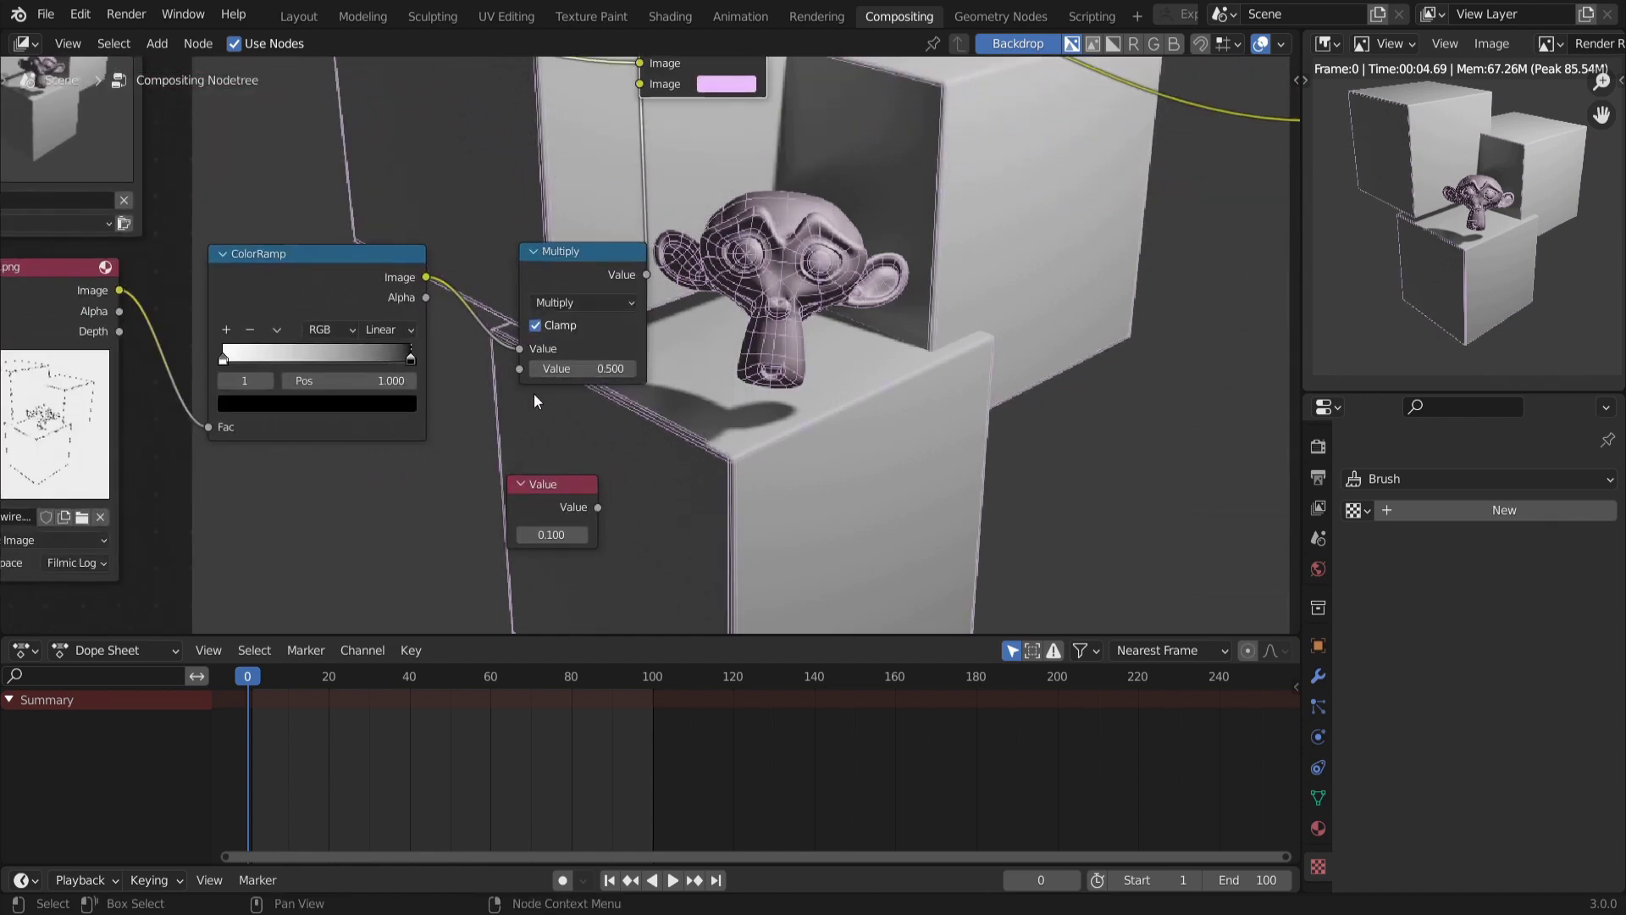
pyautogui.click(537, 370)
pyautogui.click(537, 370)
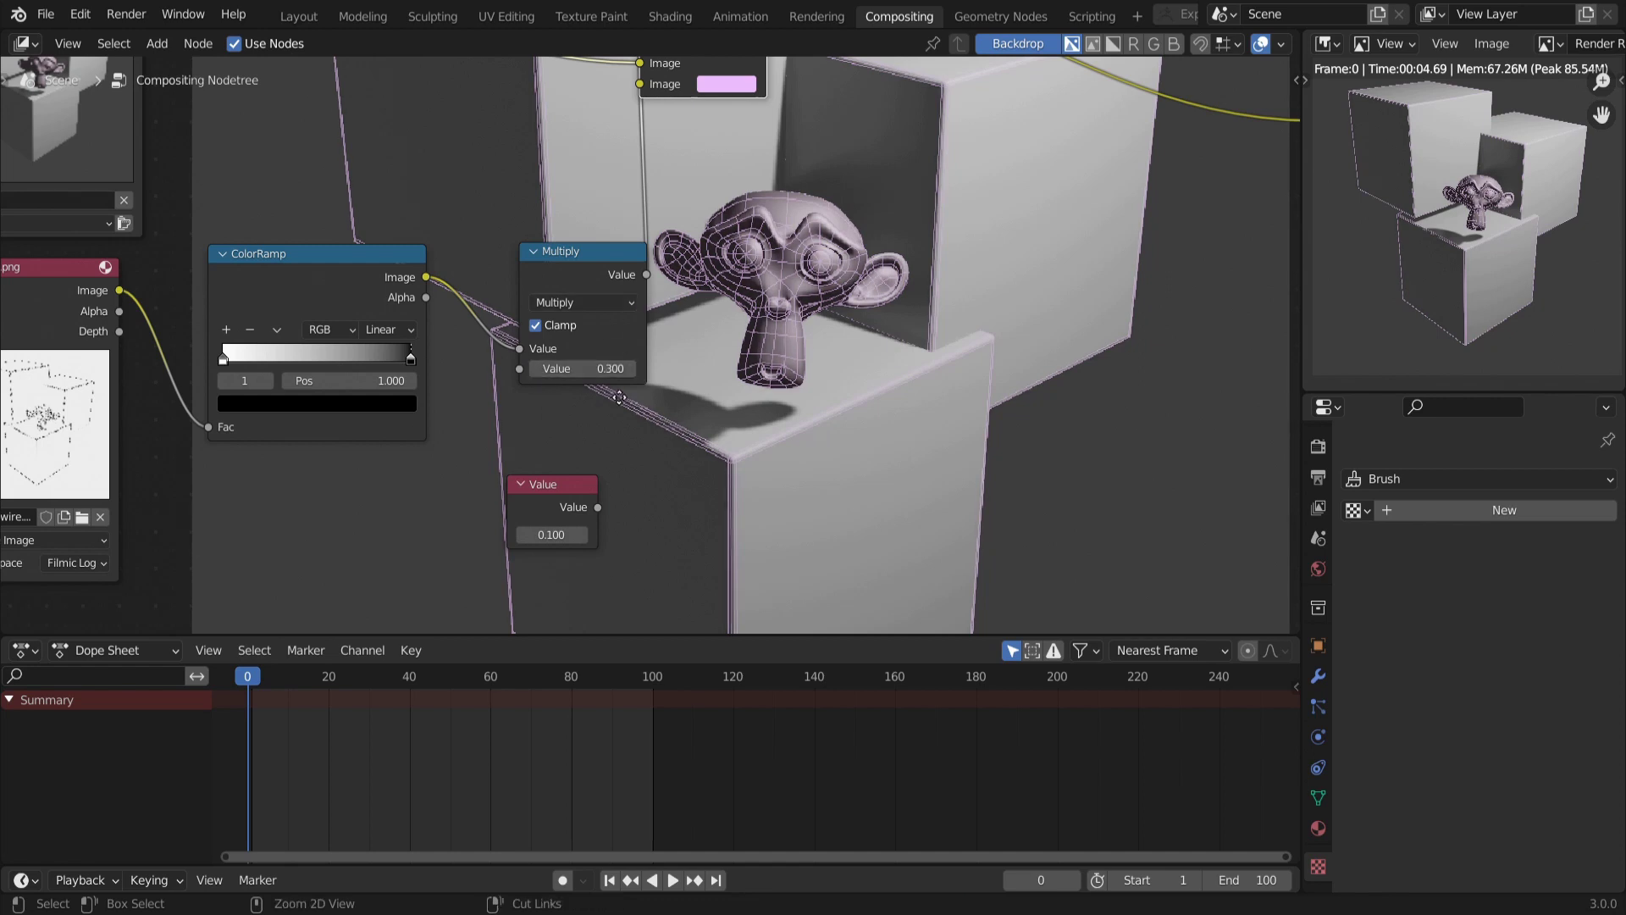
# Change the Mix node's second Image colour from pink to red
pyautogui.keyDown('ctrl'); pyautogui.moveTo(619, 397); pyautogui.dragTo(582, 337, button='middle'); pyautogui.keyUp('ctrl')
pyautogui.moveTo(583, 337); pyautogui.dragTo(628, 366, button='middle')
pyautogui.moveTo(630, 312); pyautogui.dragTo(599, 296)
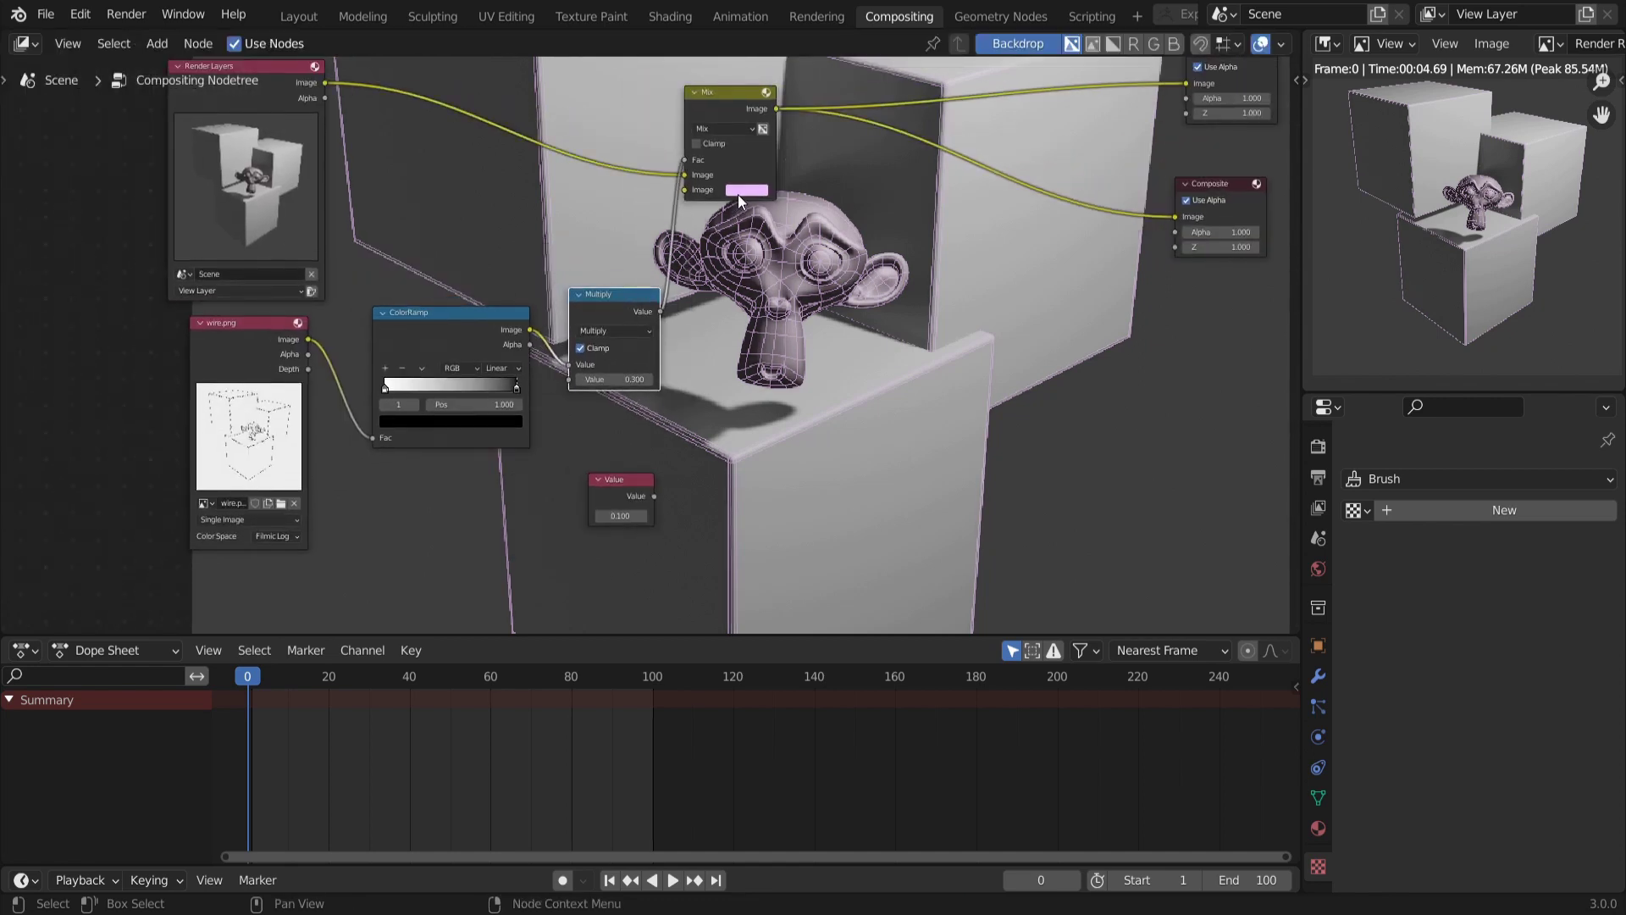
pyautogui.click(739, 194)
pyautogui.moveTo(767, 227); pyautogui.dragTo(773, 306)
# Try a Multiply value of 0.6 on the red wire lines and reduce it to 0.200
pyautogui.scroll(2, 652, 378)
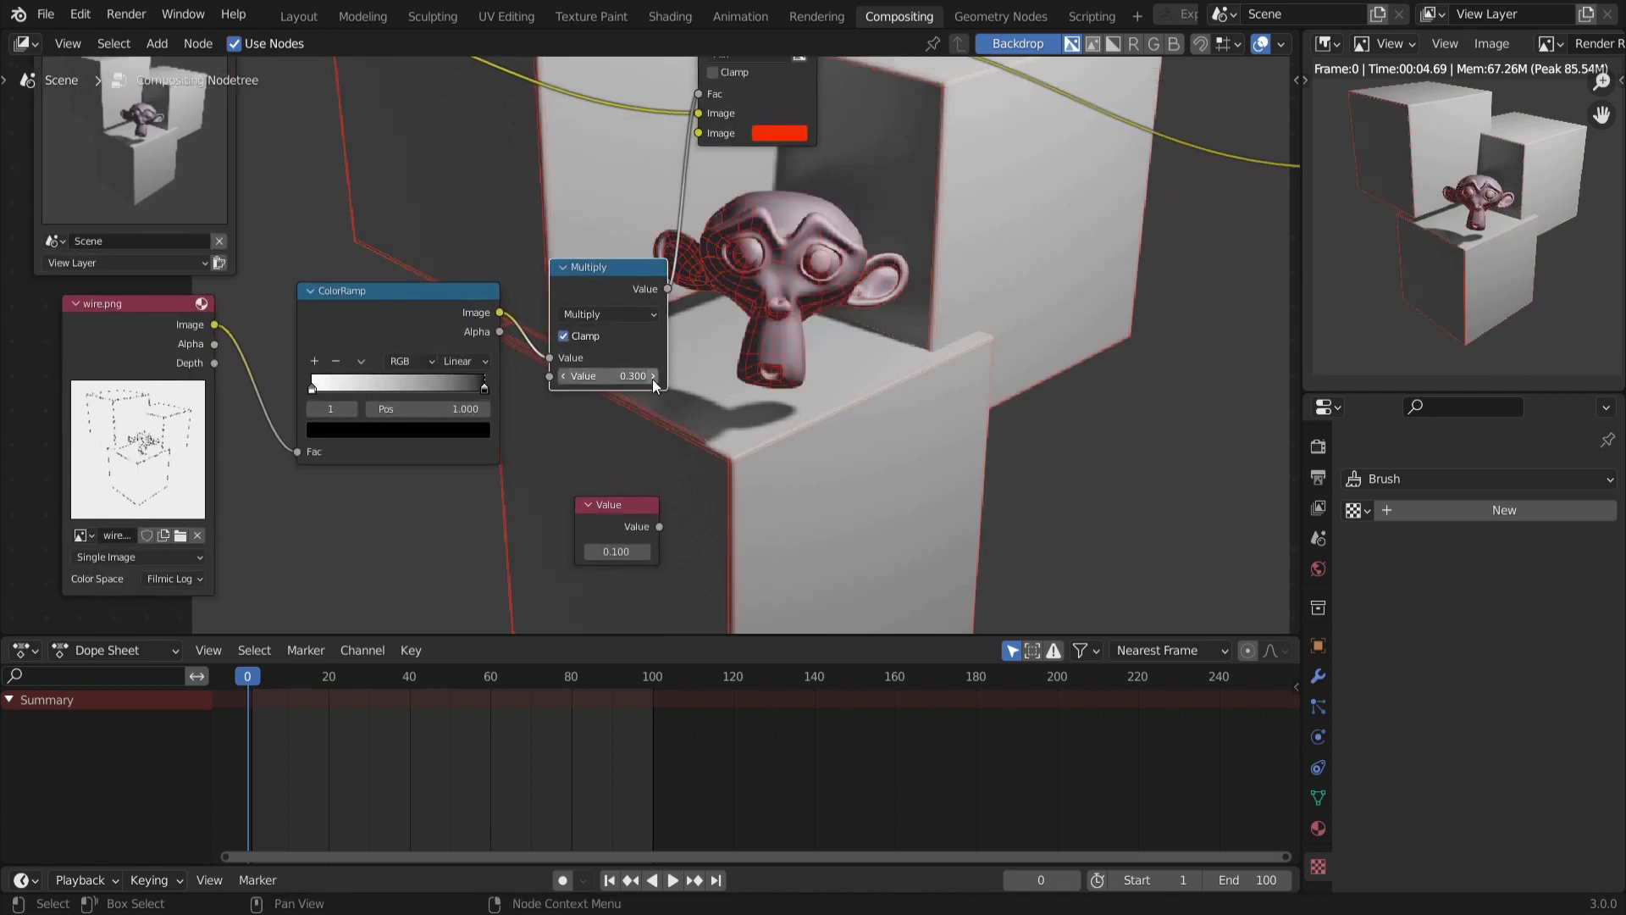
pyautogui.click(652, 378)
pyautogui.click(605, 381)
pyautogui.write('.6')
pyautogui.press('Return')
pyautogui.click(565, 375)
pyautogui.click(565, 376)
pyautogui.click(564, 375)
pyautogui.click(564, 375)
# Move the Mix node slightly away from the Multiply node, toward the Viewer and Composite nodes
pyautogui.scroll(-2, 598, 368)
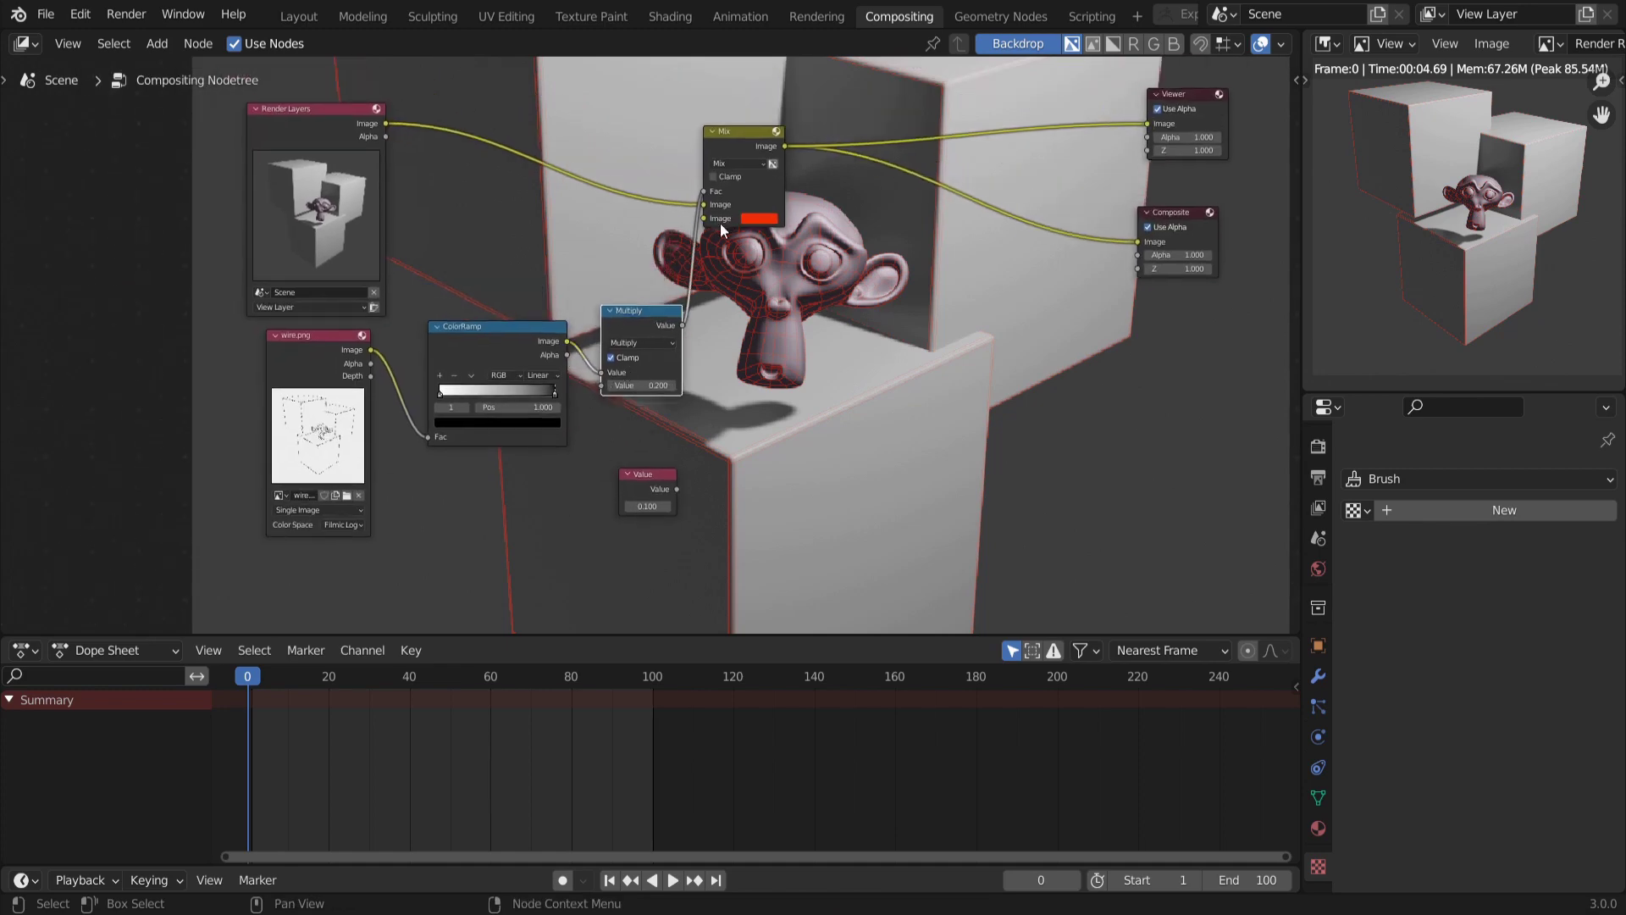
pyautogui.moveTo(746, 135); pyautogui.dragTo(800, 154)
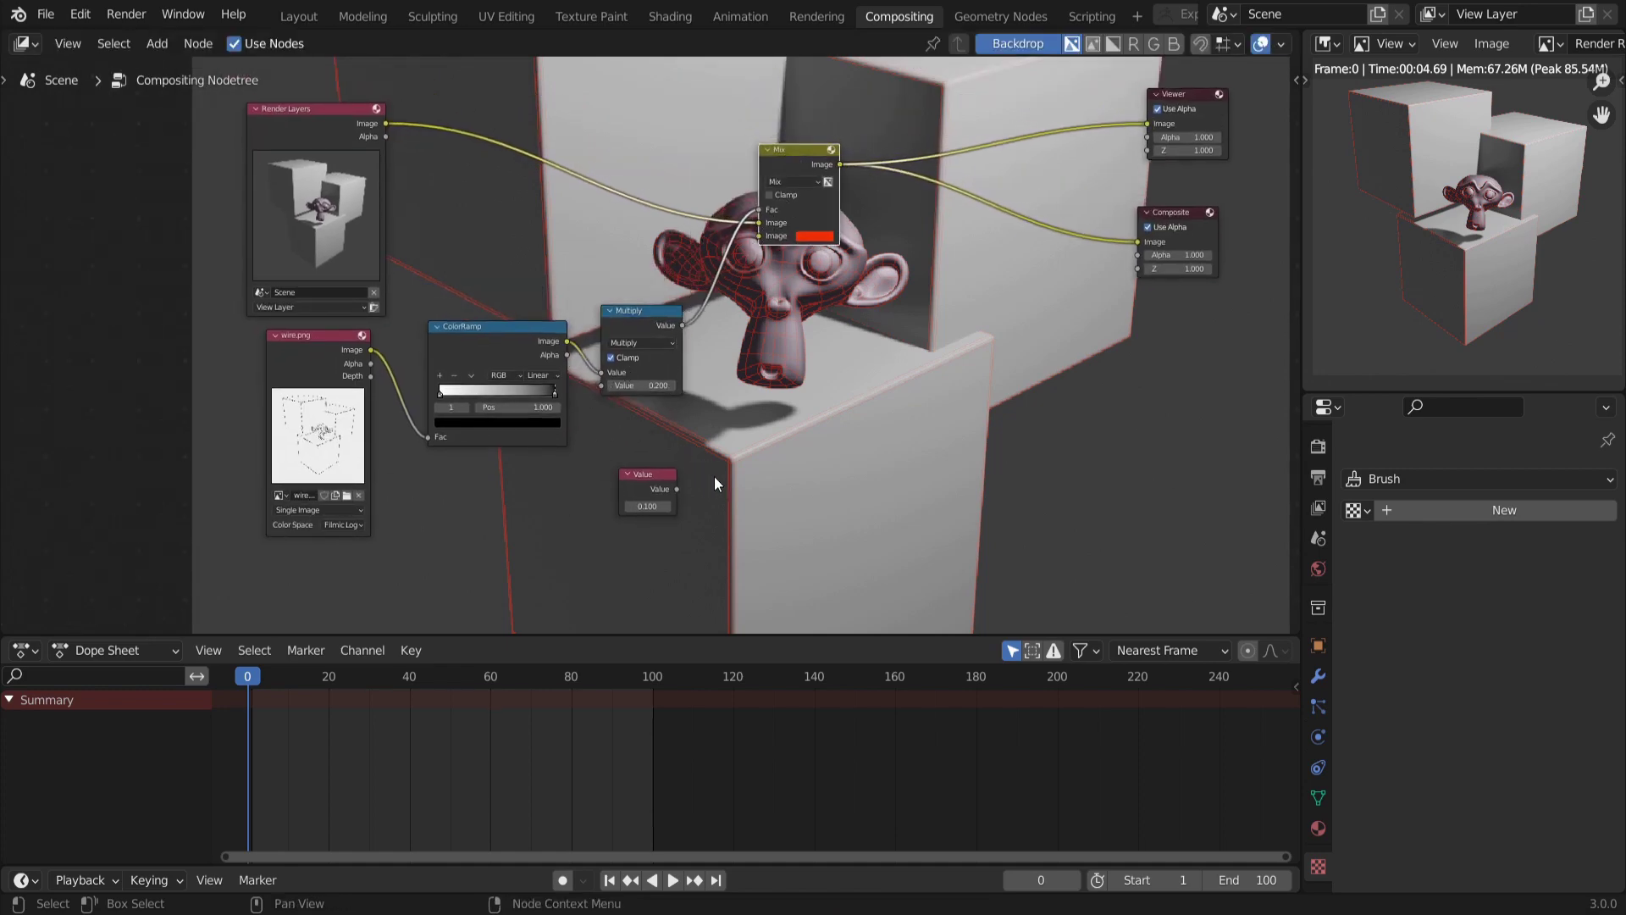
pyautogui.scroll(1, 620, 343)
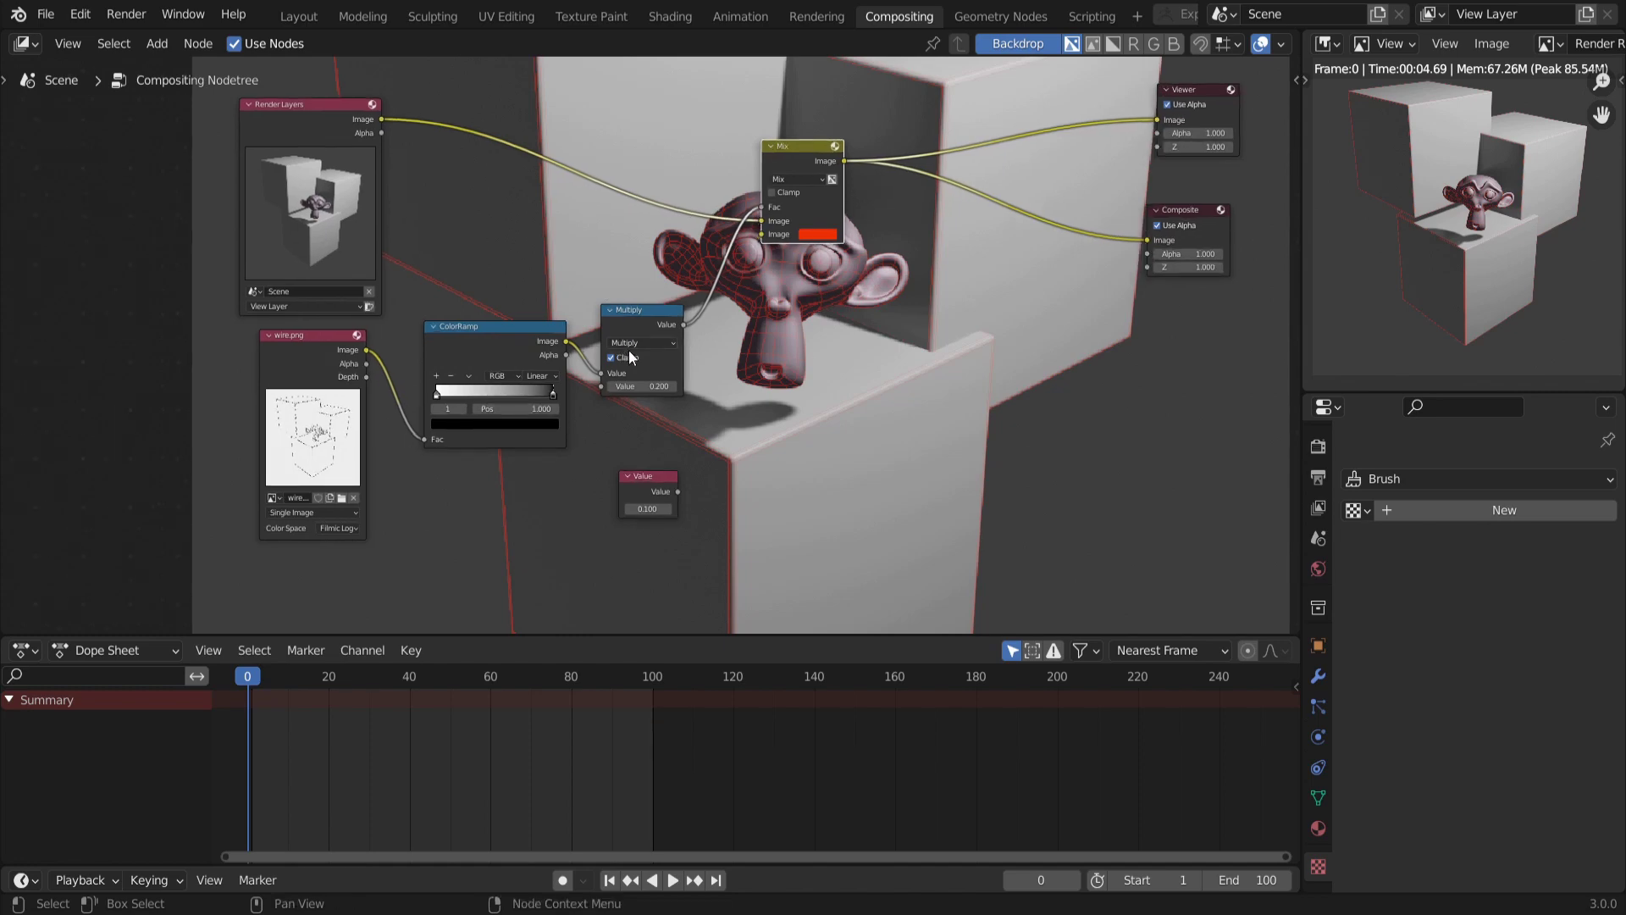
# Switch to the Layout workspace, shrink the camera view to show its whole frame, and play back the animation
pyautogui.click(300, 16)
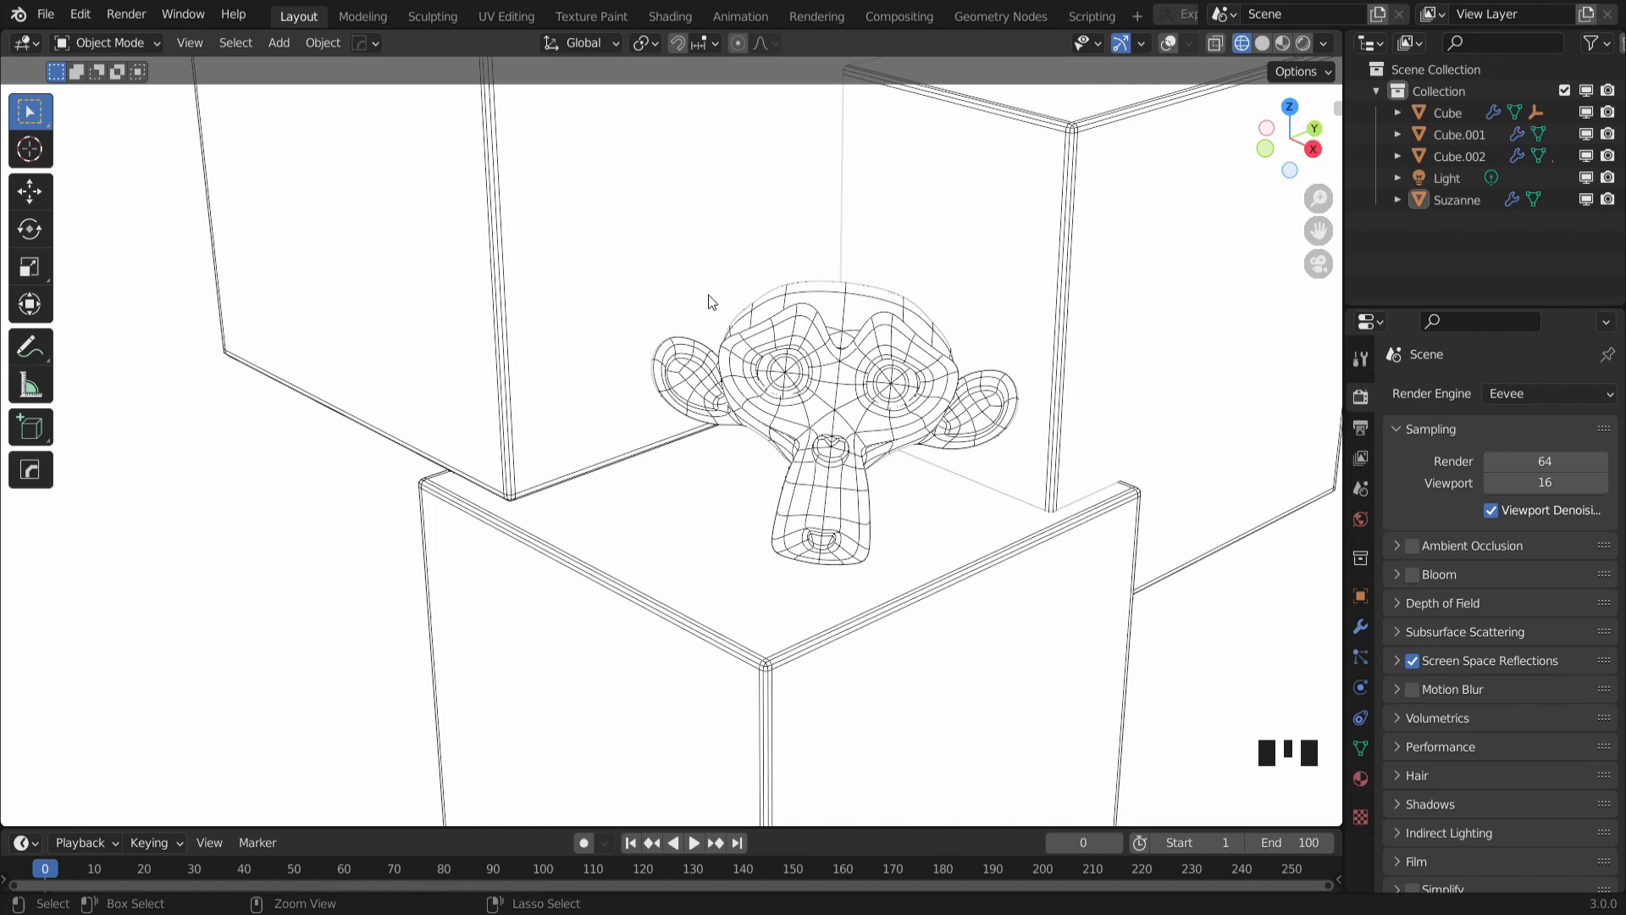
pyautogui.keyDown('ctrl'); pyautogui.moveTo(708, 302); pyautogui.dragTo(759, 464, button='middle'); pyautogui.keyUp('ctrl')
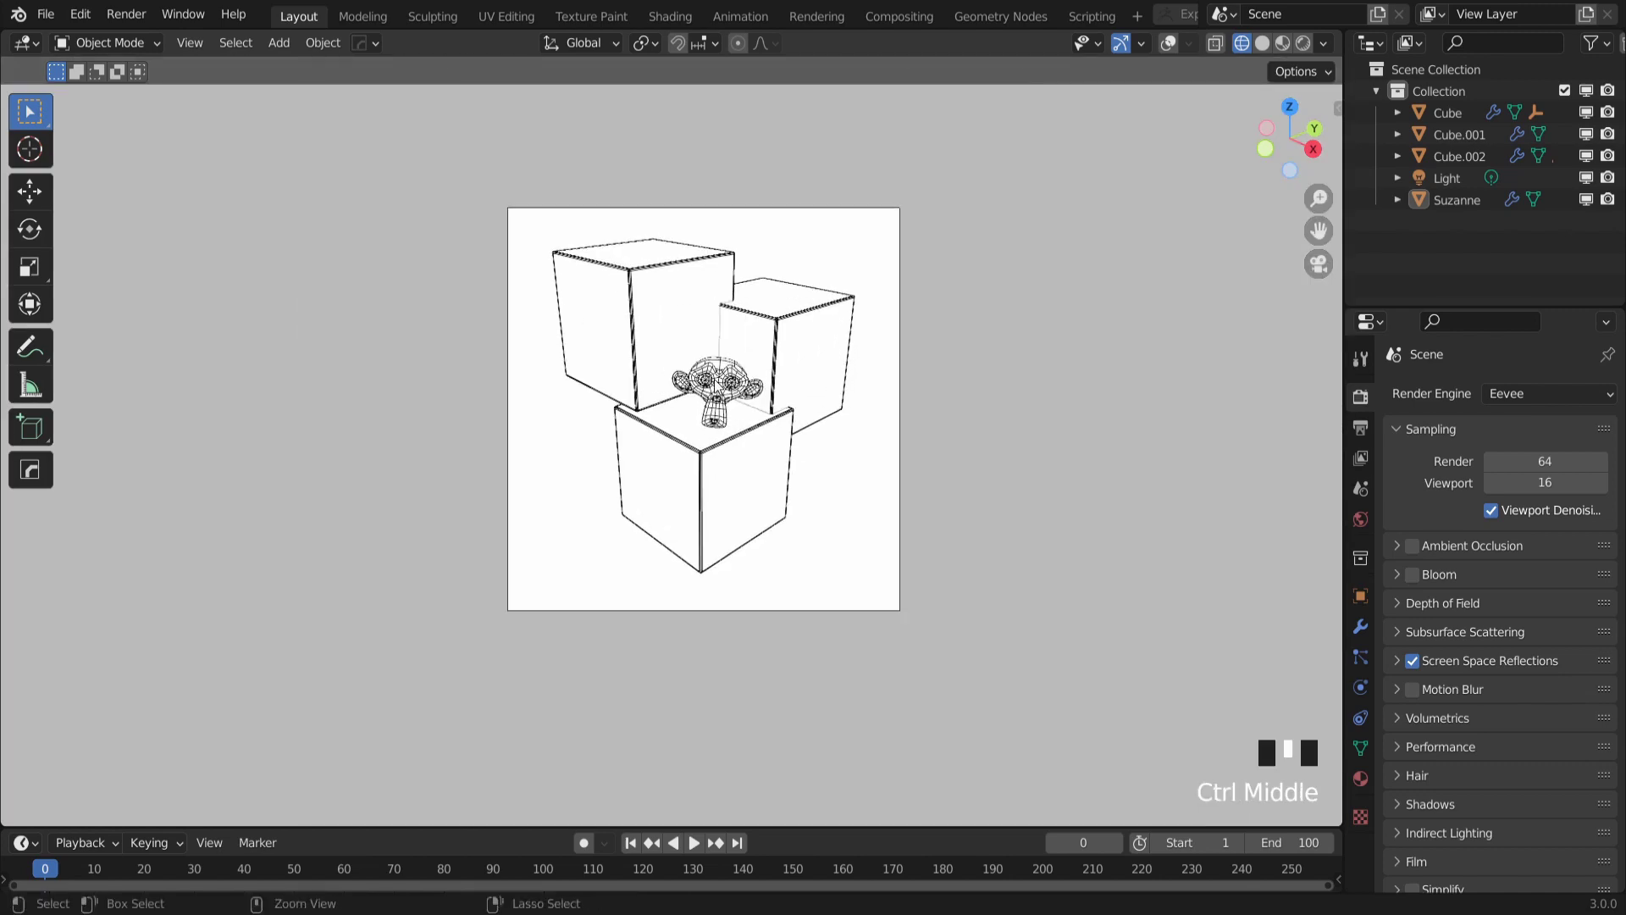
pyautogui.hotkey('shift', 'space')
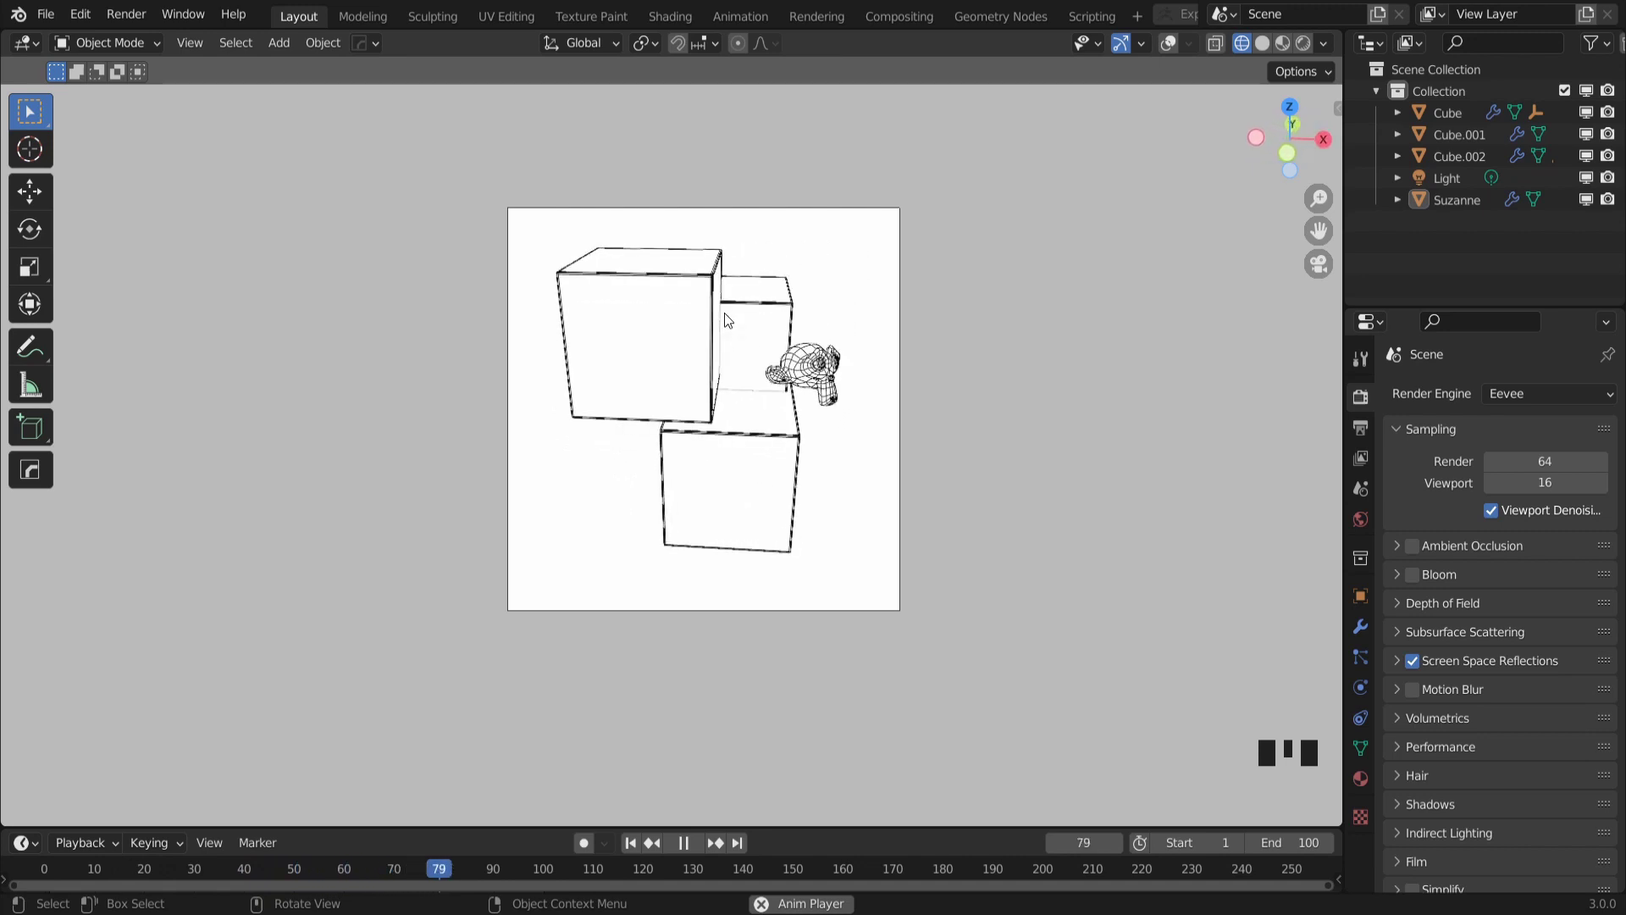
pyautogui.press('Escape')
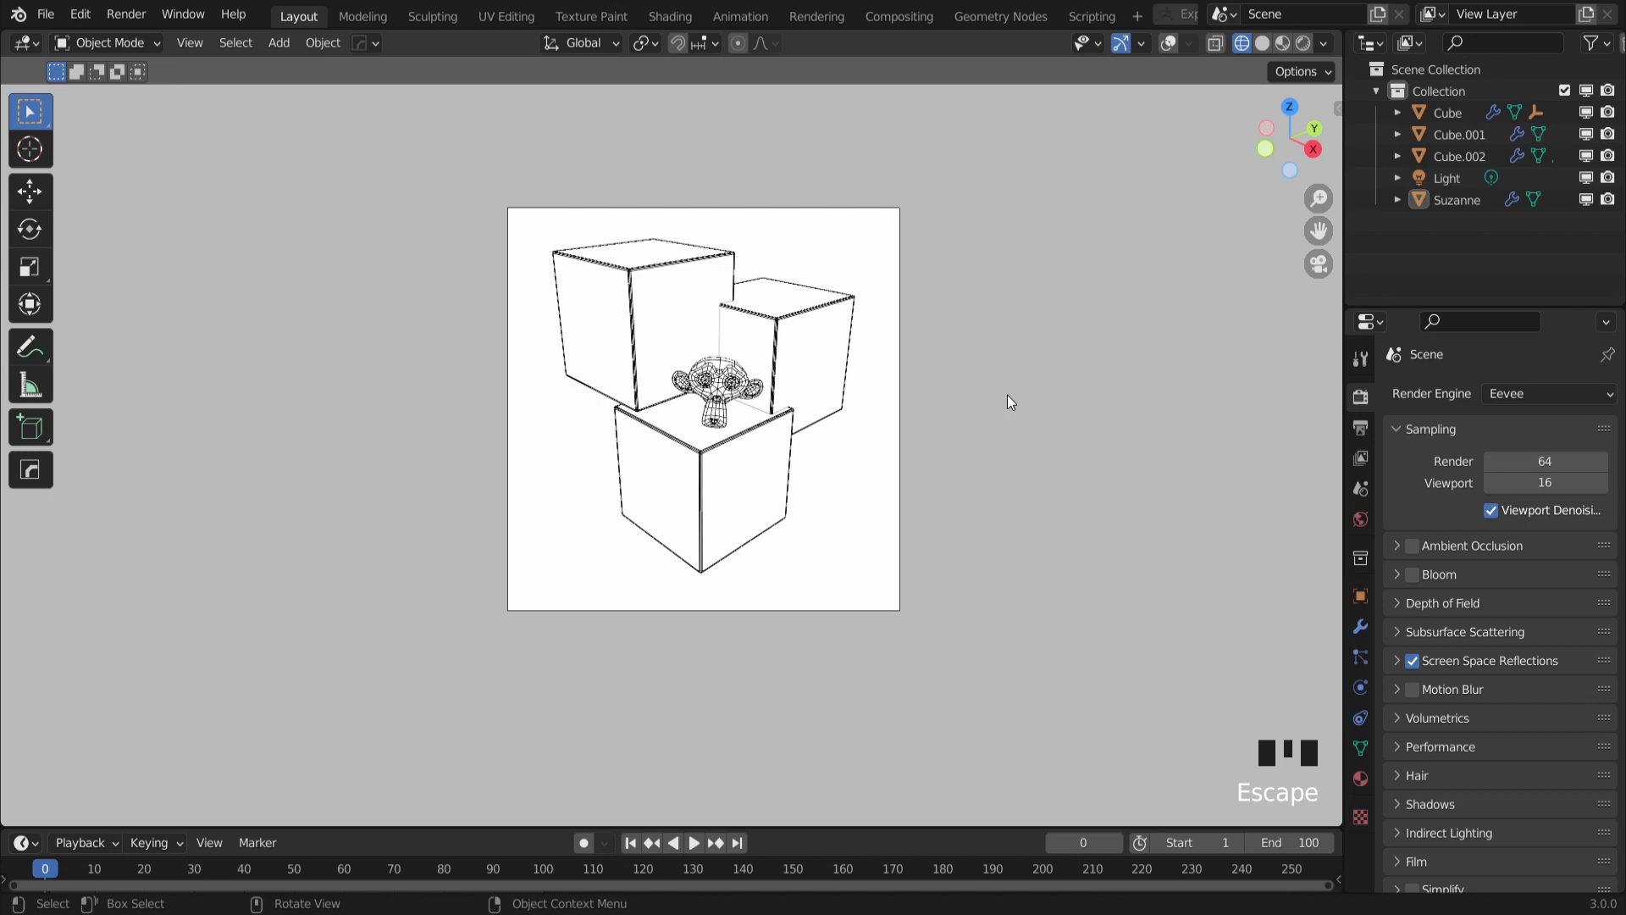
# Set the render output path to the frames_wire folder inside wireframe tests
pyautogui.click(1359, 428)
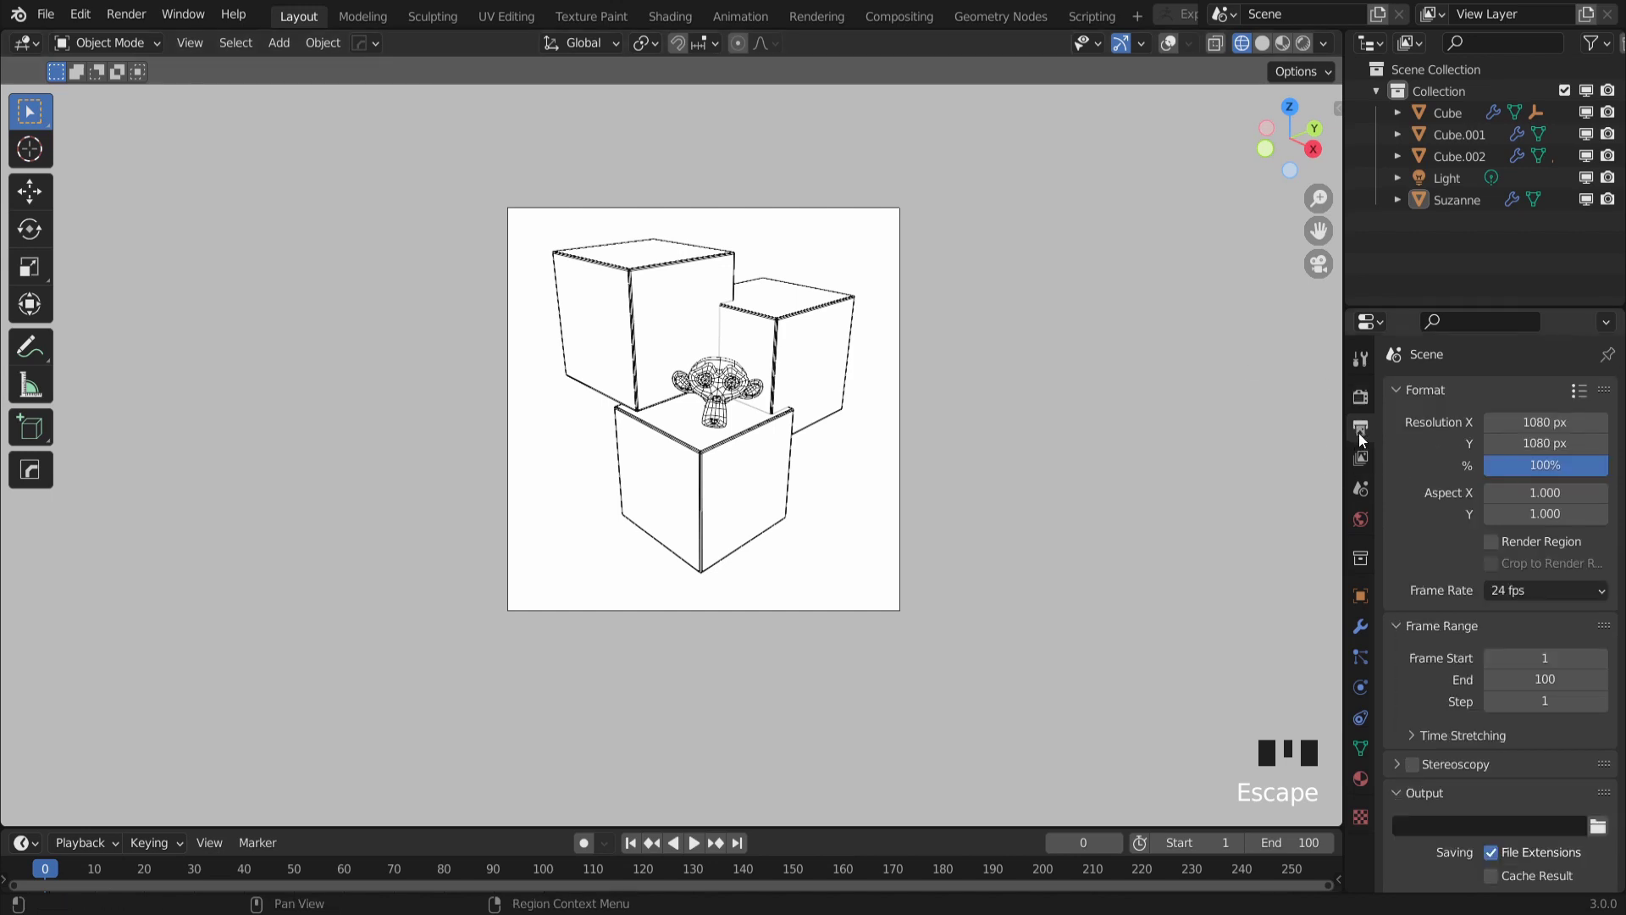
pyautogui.scroll(-3, 1488, 798)
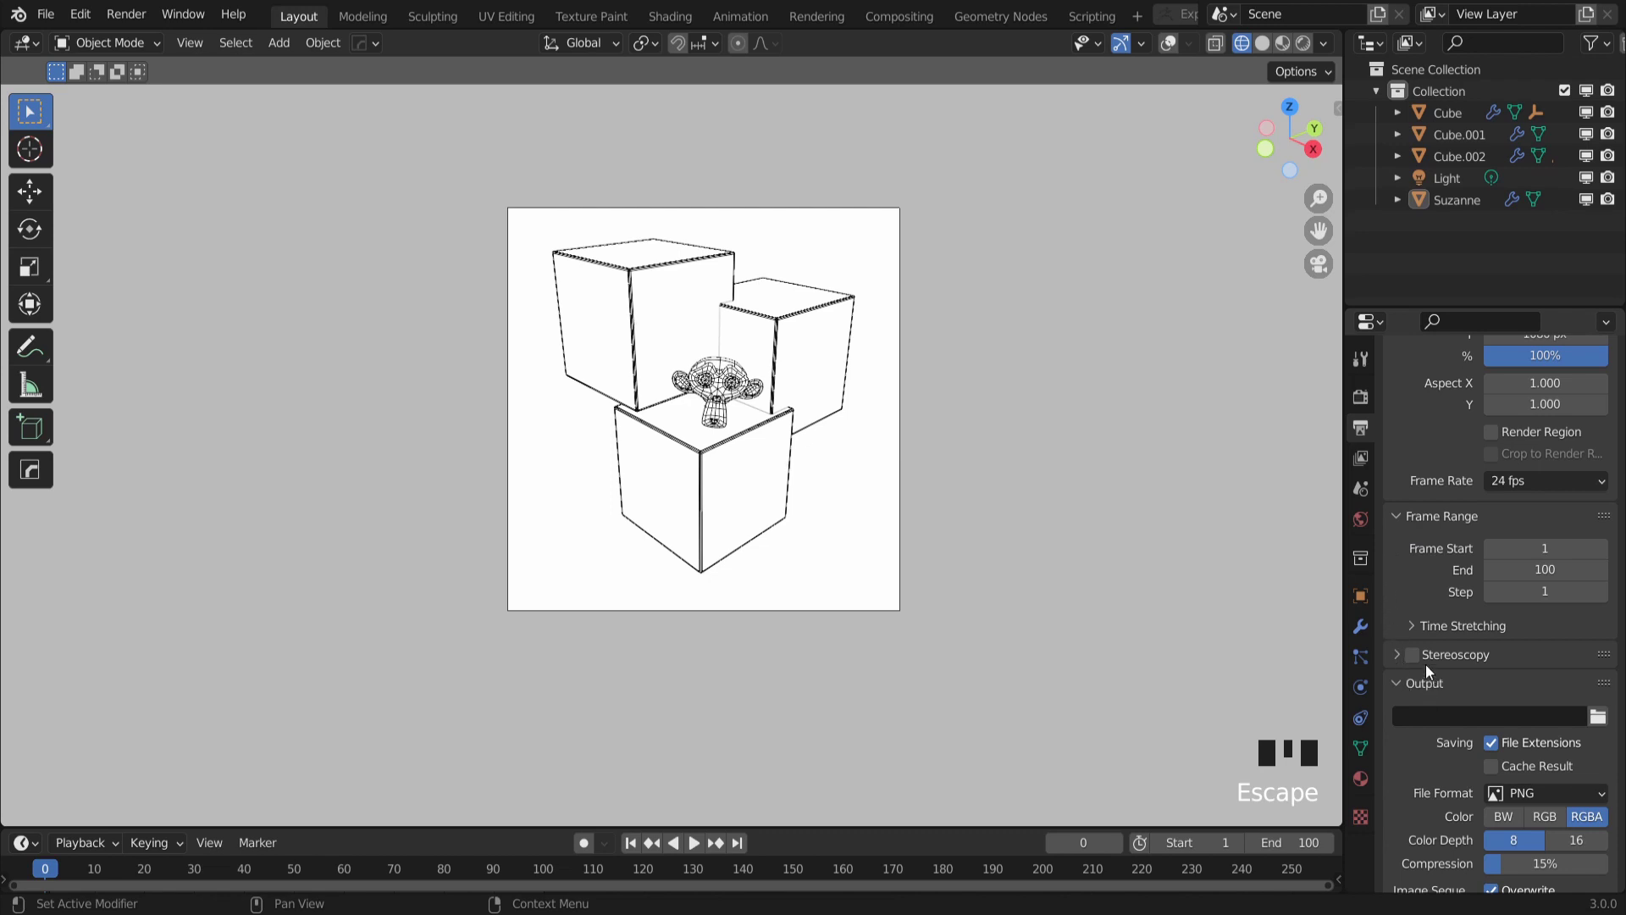
pyautogui.moveTo(938, 588); pyautogui.dragTo(920, 566, button='middle')
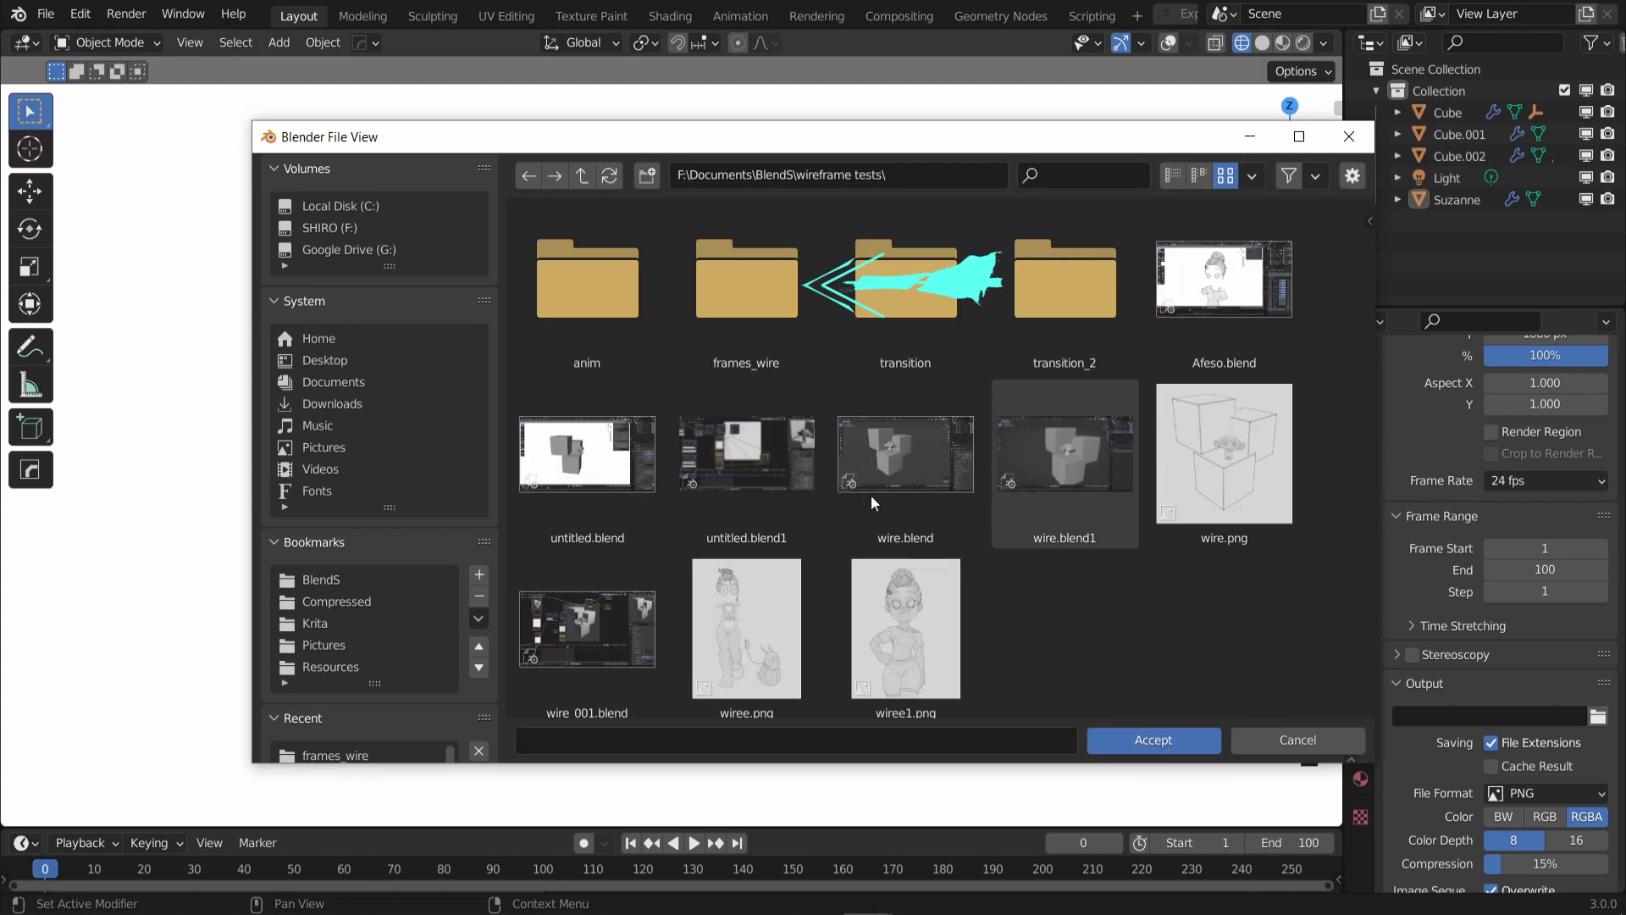
pyautogui.doubleClick(767, 307)
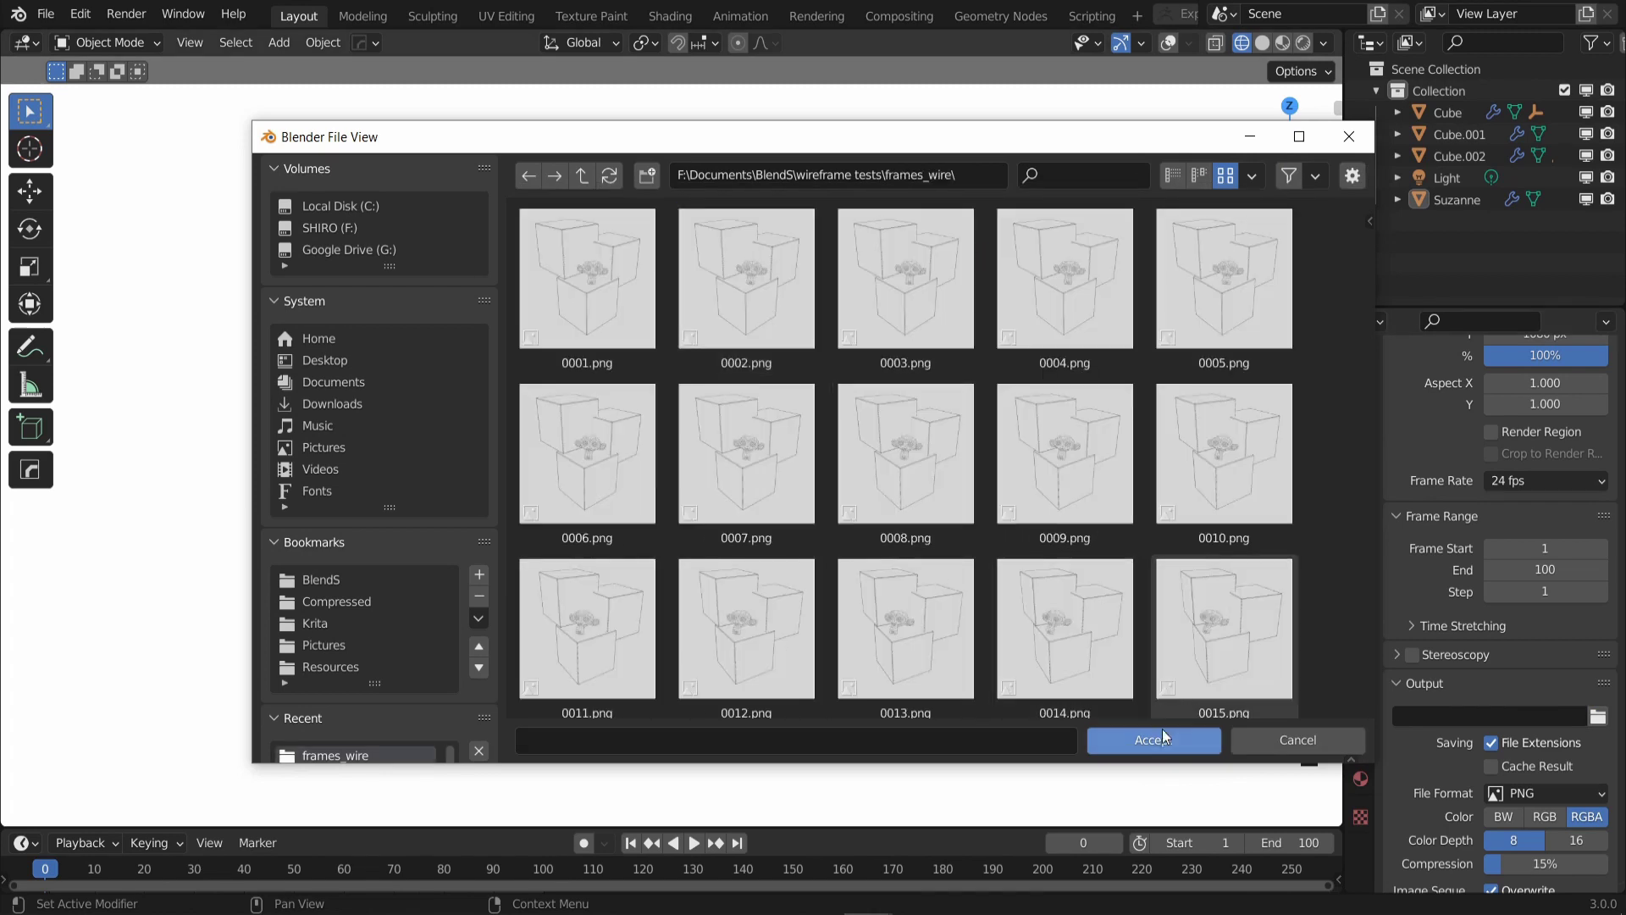
pyautogui.click(1162, 737)
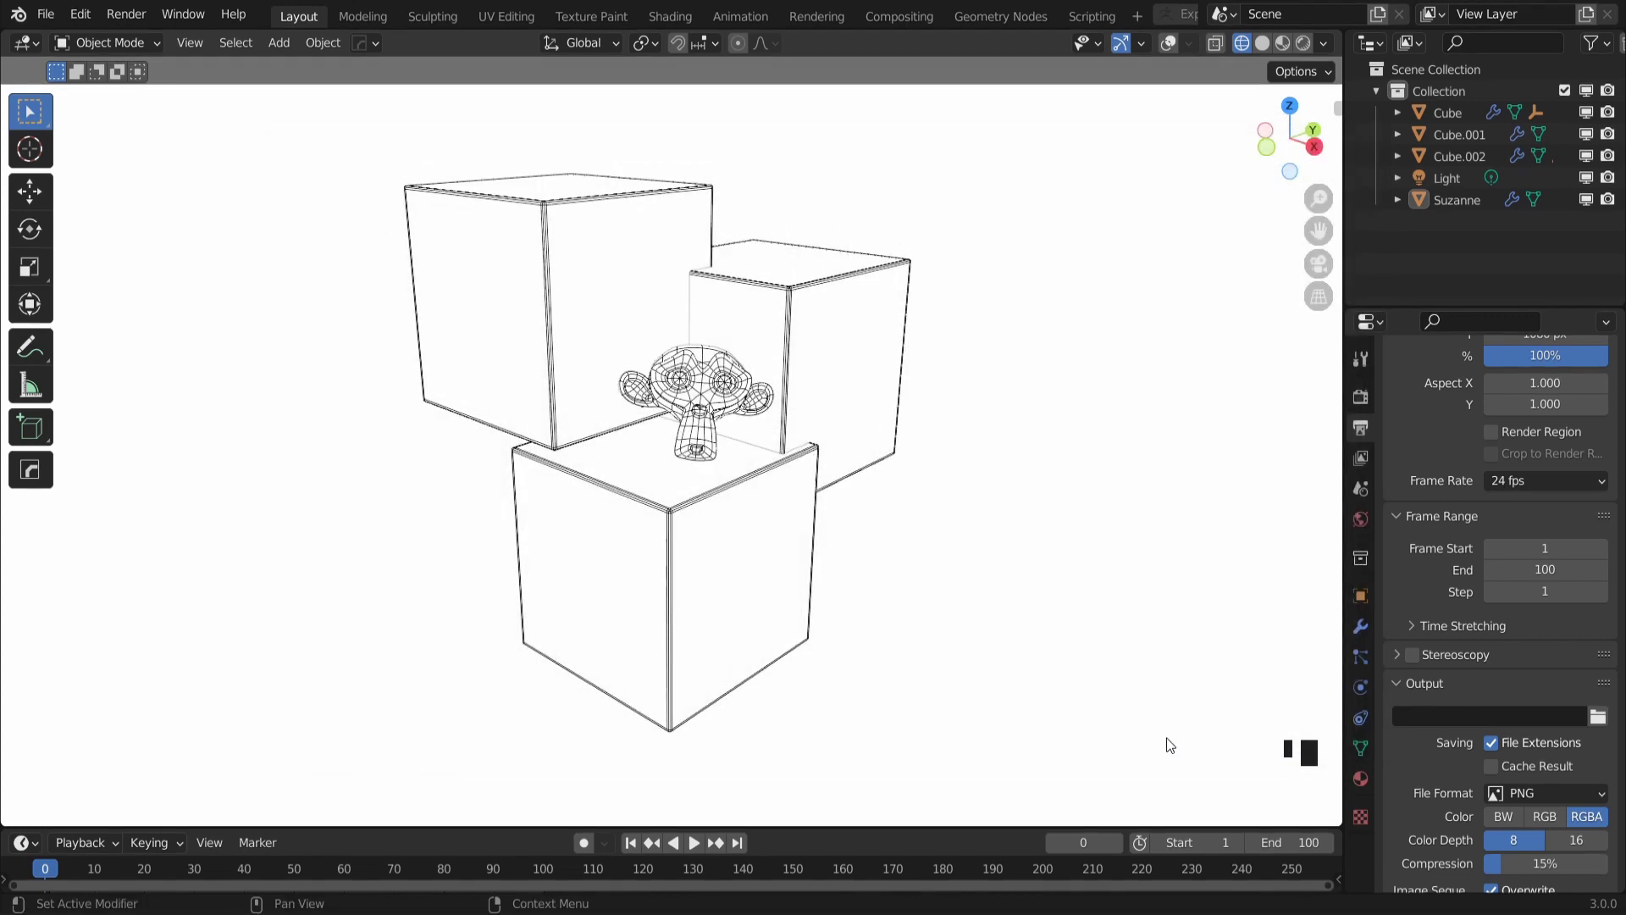
# Run a viewport render of the wireframe animation through the camera view and dismiss the render window
pyautogui.press('`')
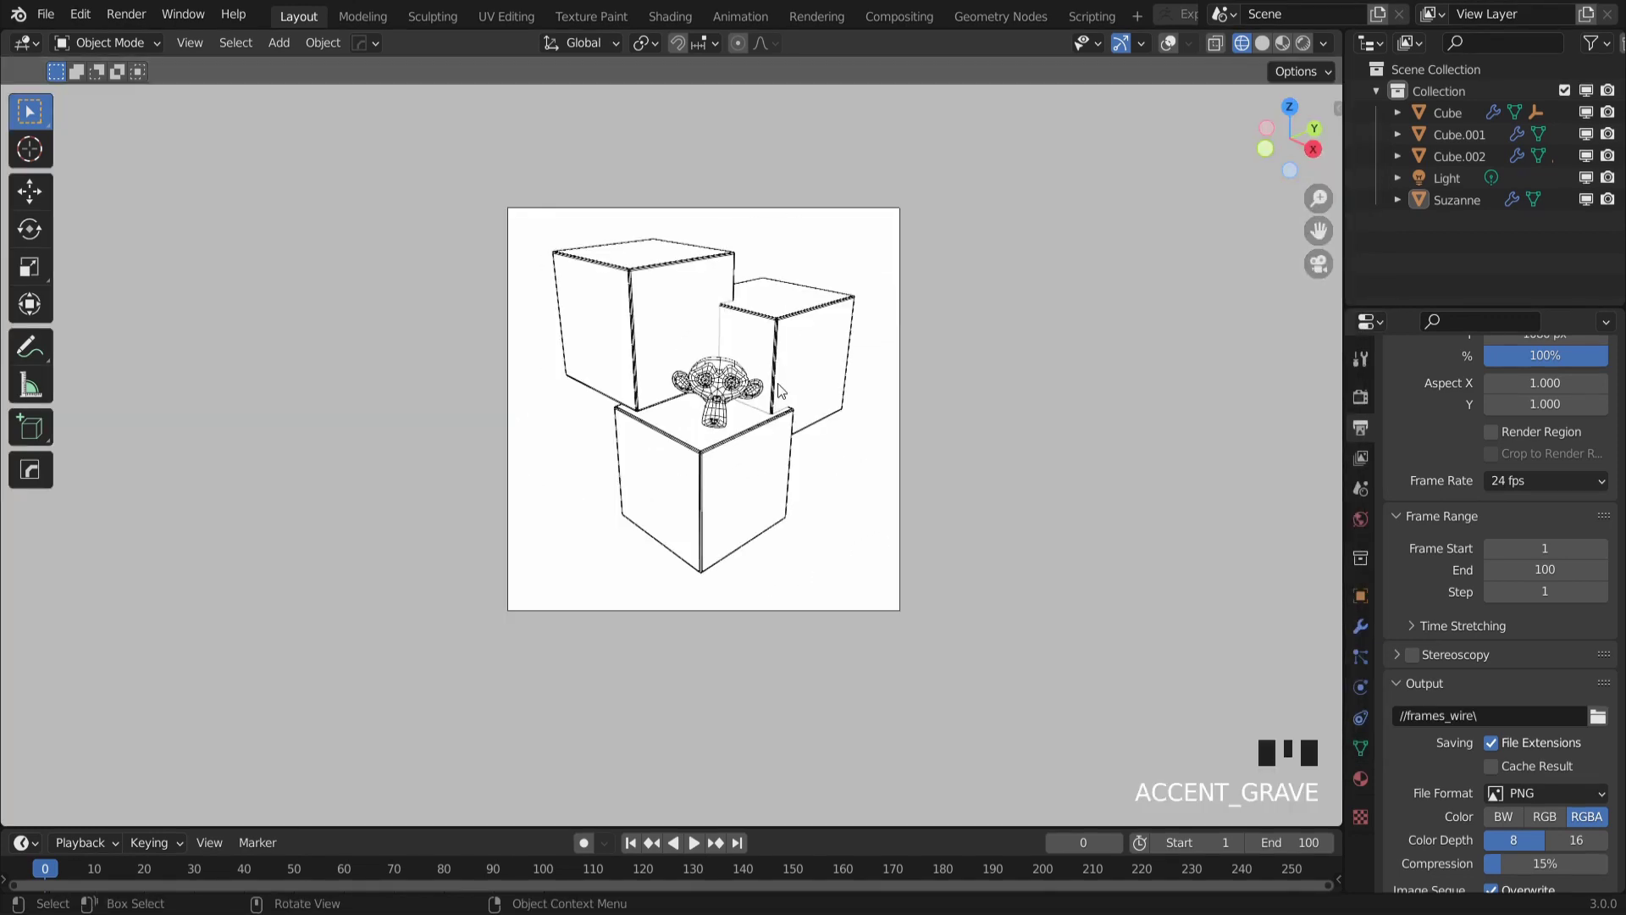
pyautogui.moveTo(760, 381)
pyautogui.keyDown('ctrl'); pyautogui.mouseDown(button='middle')
pyautogui.moveTo(760, 407)
pyautogui.moveTo(760, 366)
pyautogui.mouseUp(button='middle'); pyautogui.keyUp('ctrl')
pyautogui.click(191, 45)
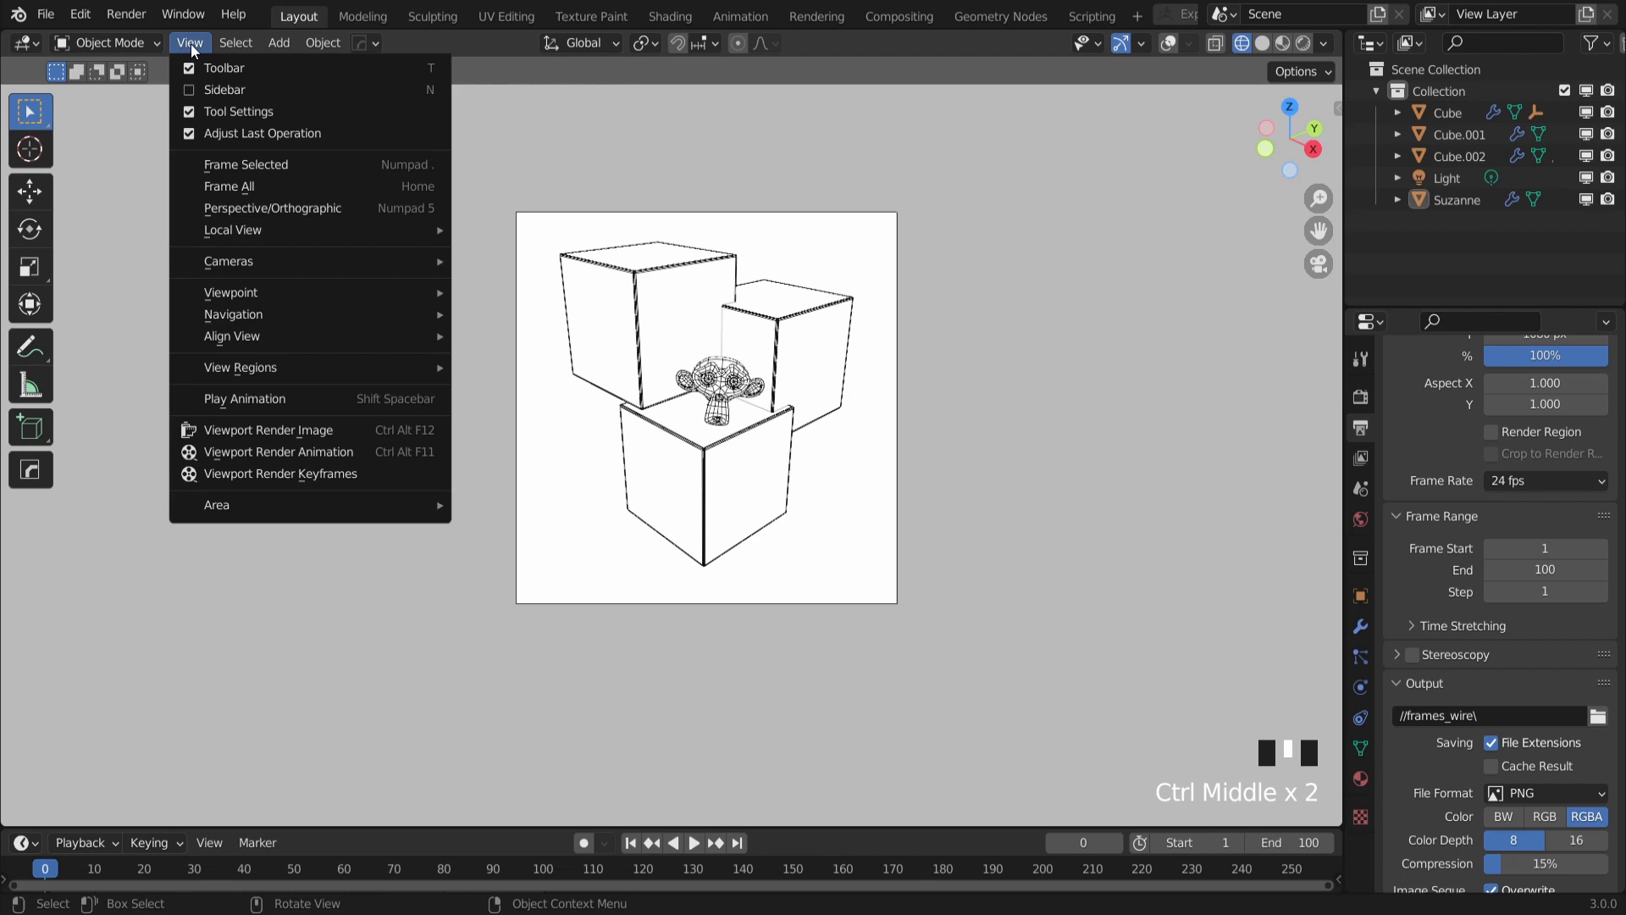
pyautogui.click(273, 452)
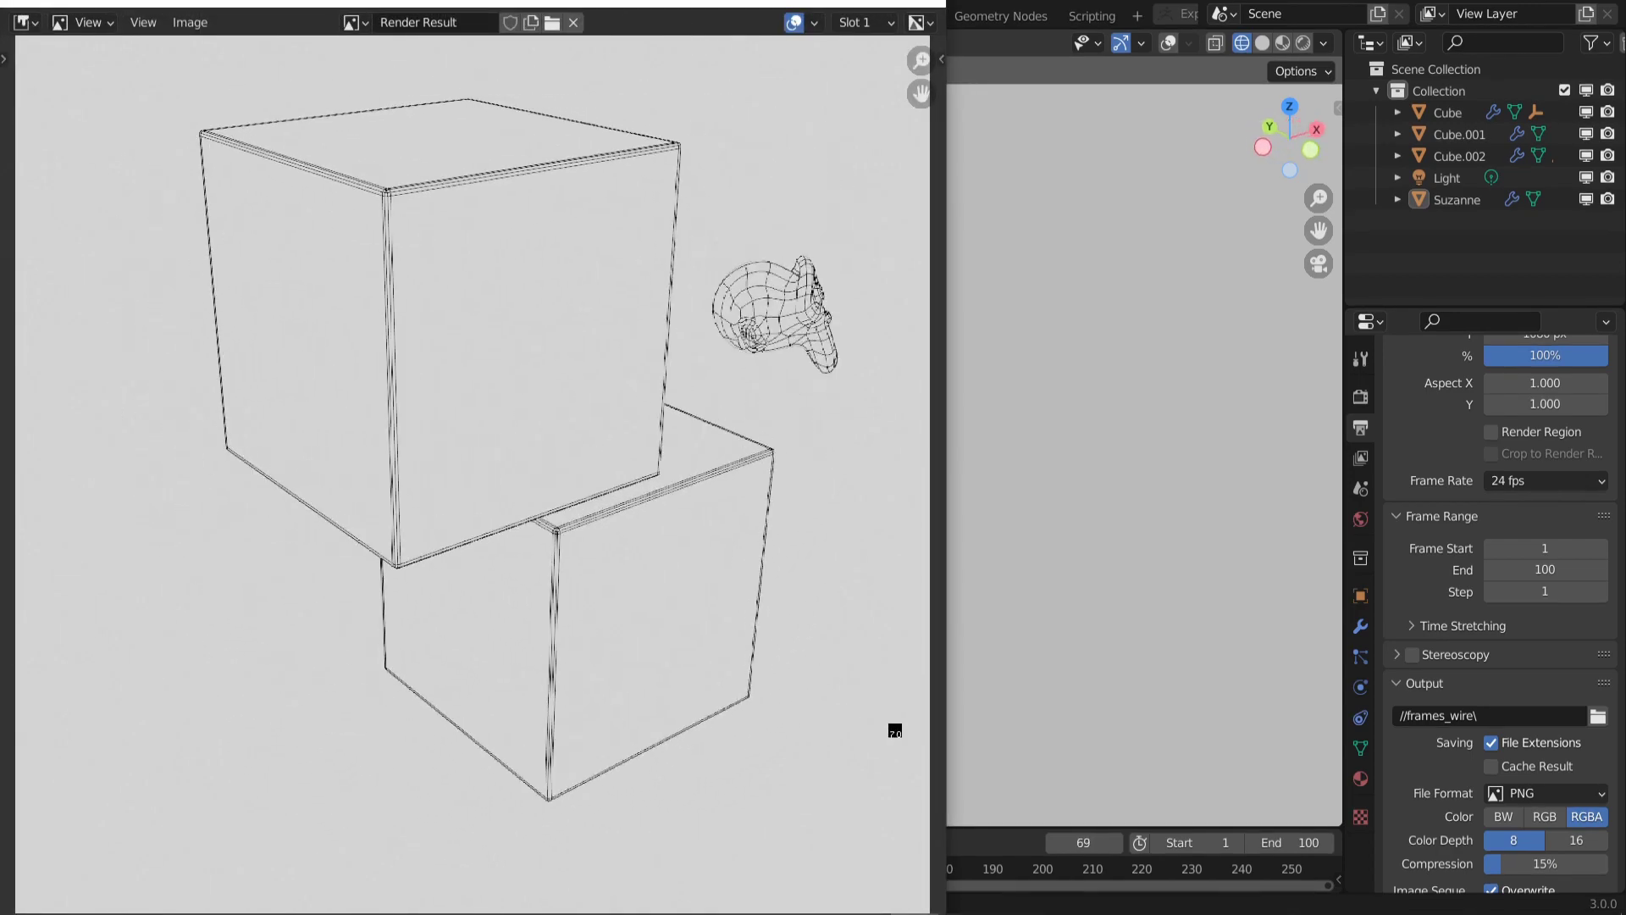
pyautogui.click(1062, 574)
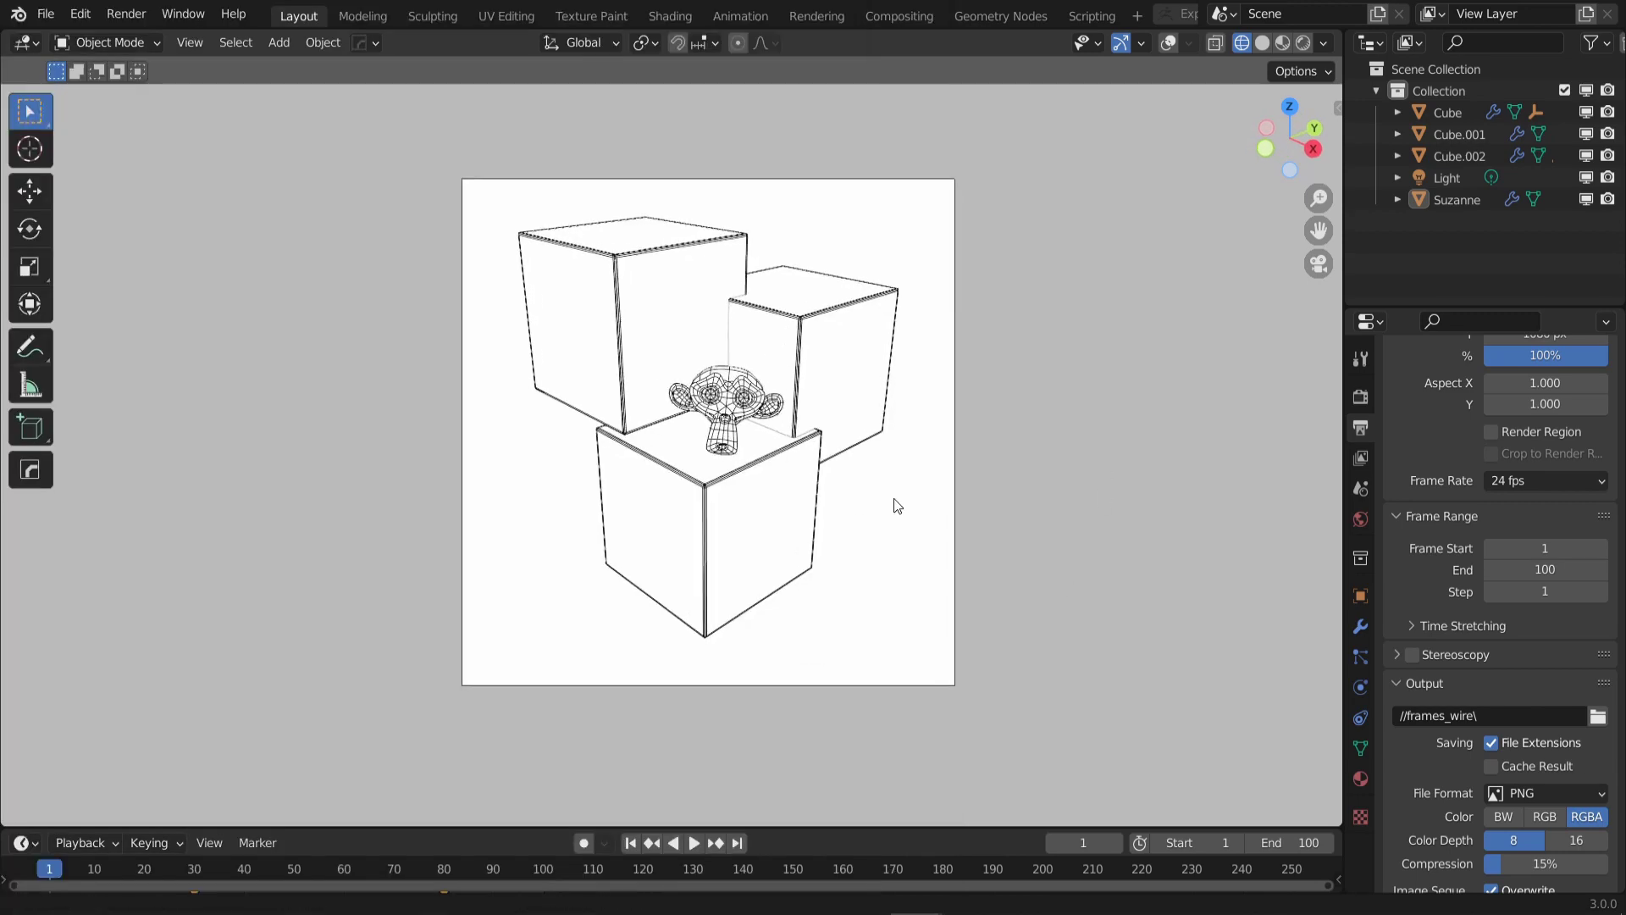
pyautogui.keyDown('ctrl'); pyautogui.moveTo(894, 499); pyautogui.dragTo(495, 493, button='middle'); pyautogui.keyUp('ctrl')
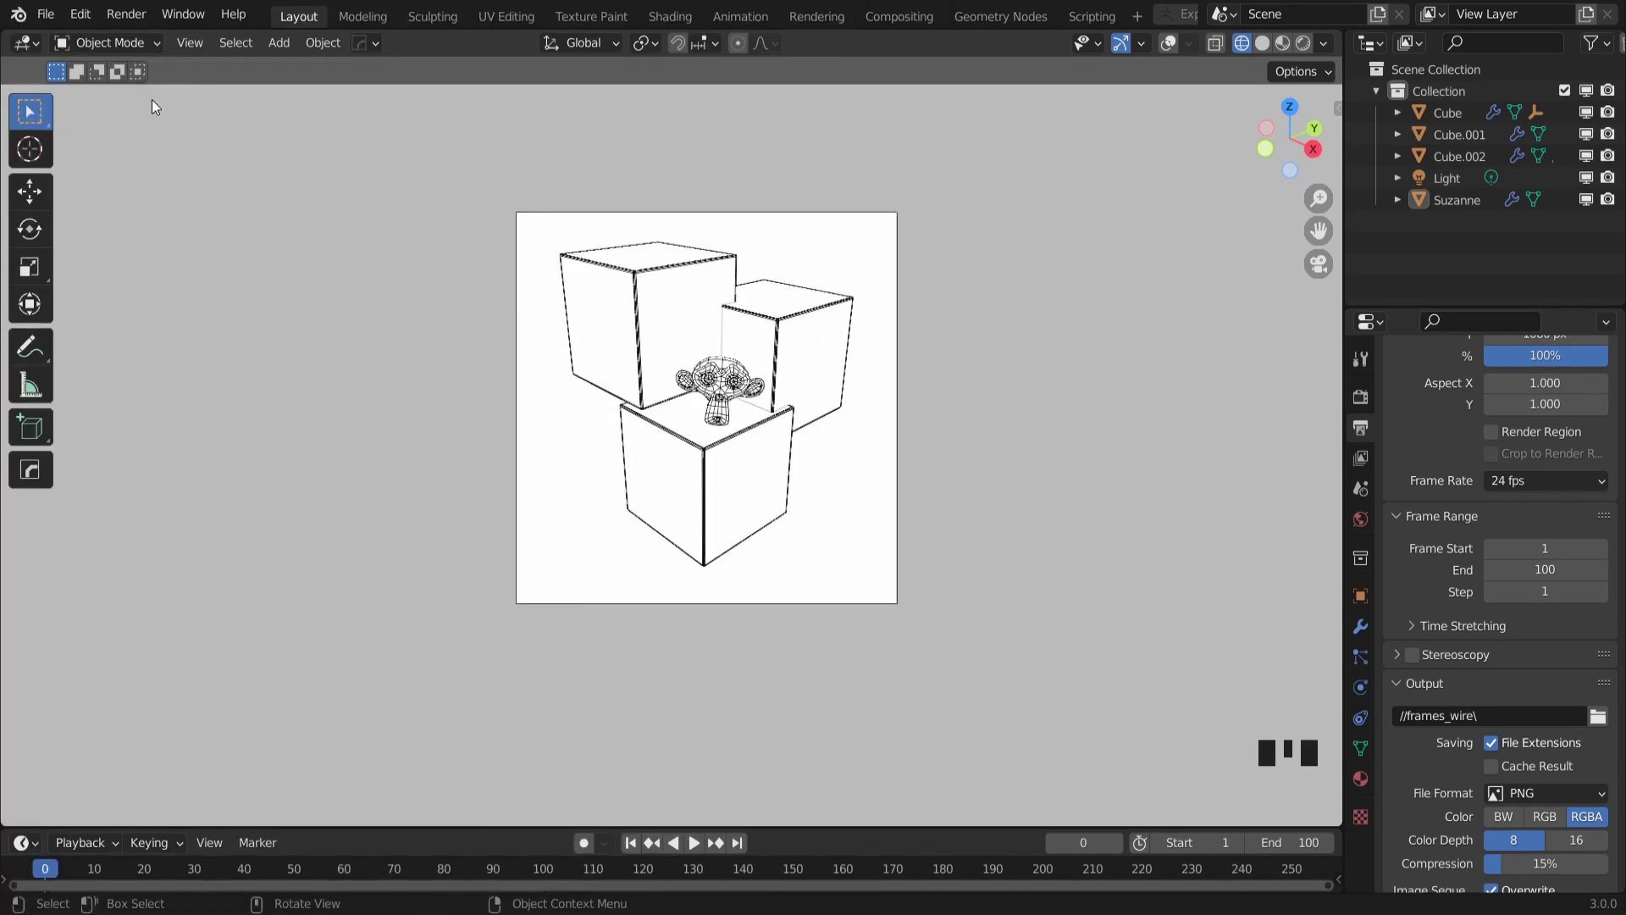
pyautogui.keyDown('ctrl'); pyautogui.moveTo(496, 288); pyautogui.dragTo(498, 296, button='middle'); pyautogui.keyUp('ctrl')
pyautogui.keyDown('shift'); pyautogui.moveTo(498, 297); pyautogui.dragTo(280, 305, button='middle'); pyautogui.keyUp('shift')
pyautogui.click(127, 14)
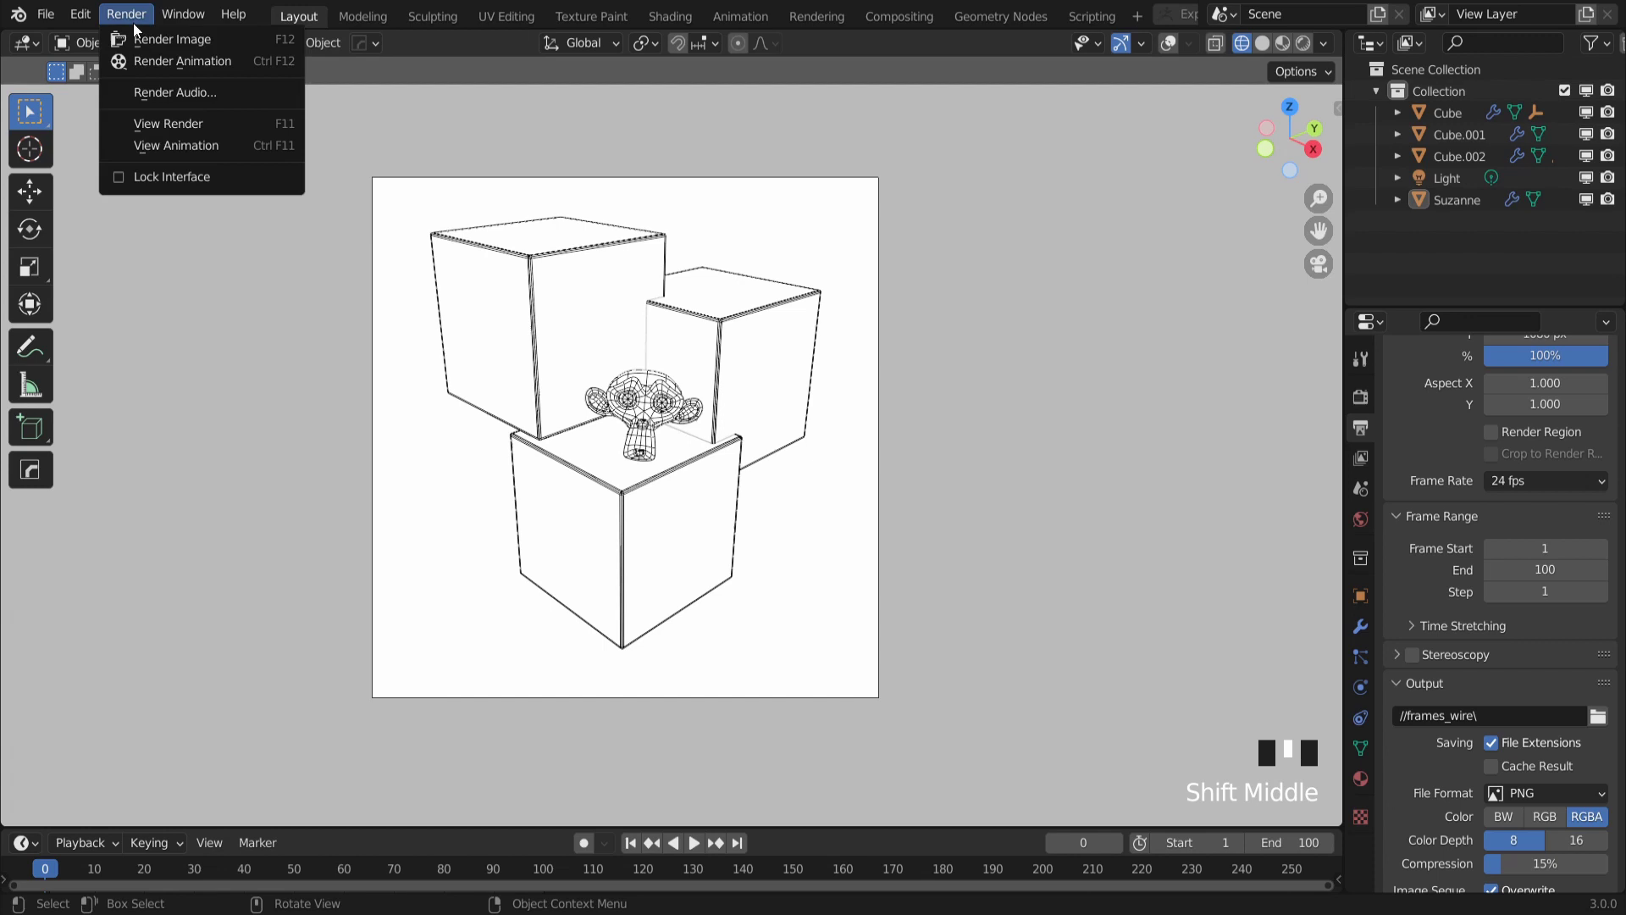
pyautogui.click(172, 123)
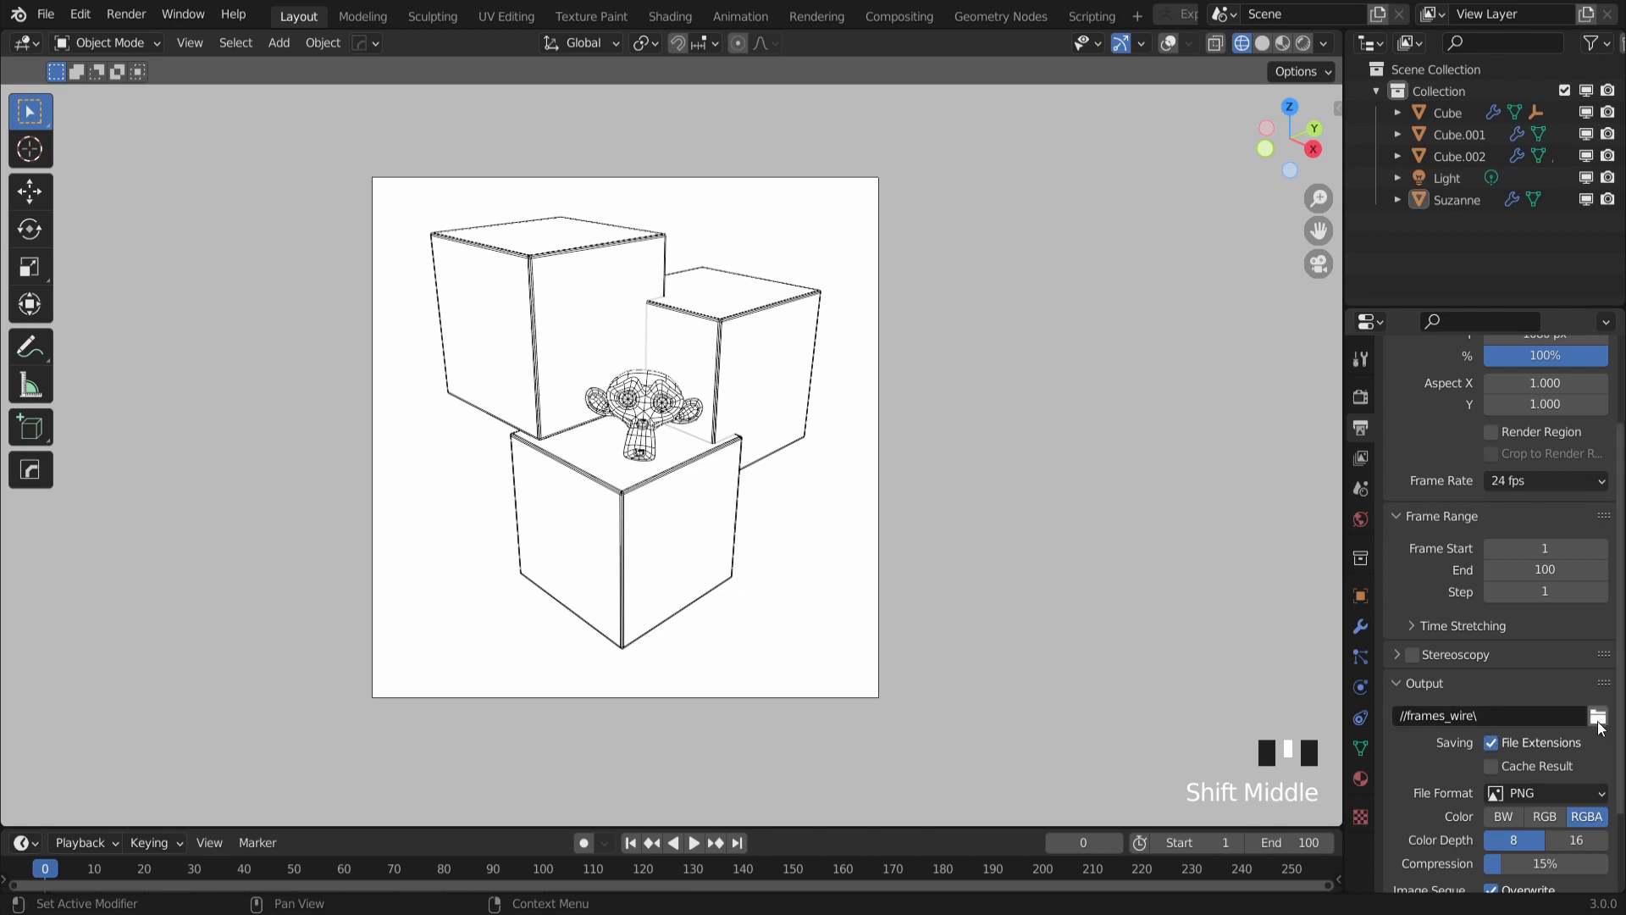
pyautogui.keyDown('ctrl'); pyautogui.moveTo(896, 559); pyautogui.dragTo(873, 539, button='middle'); pyautogui.keyUp('ctrl')
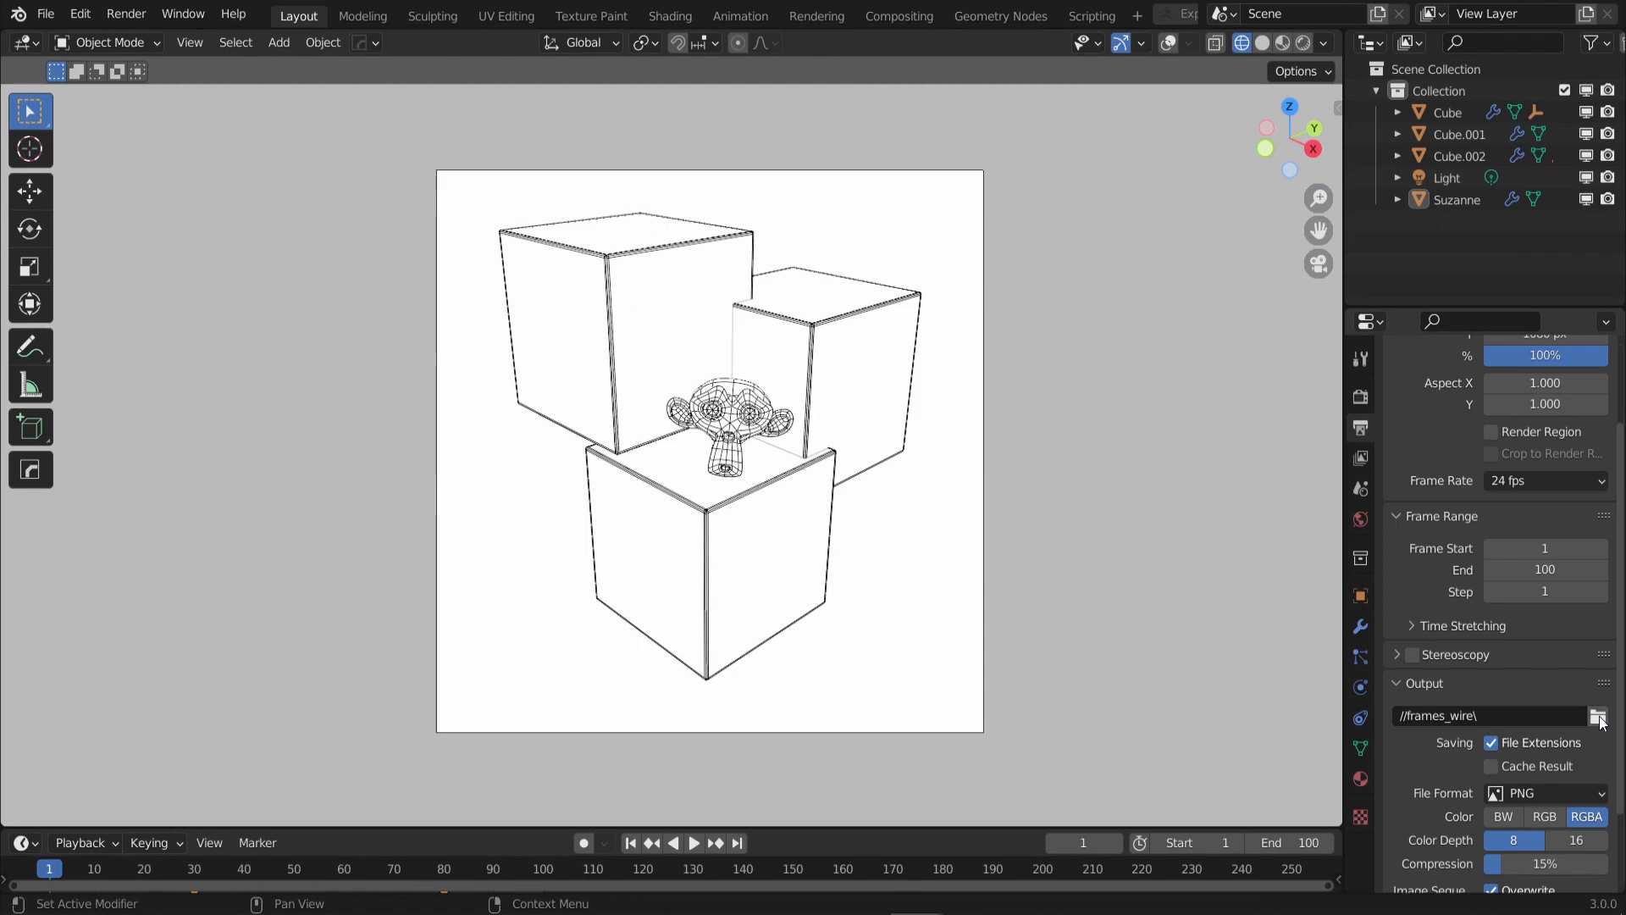
# Change the render output path to the anim folder inside wireframe tests
pyautogui.click(1598, 718)
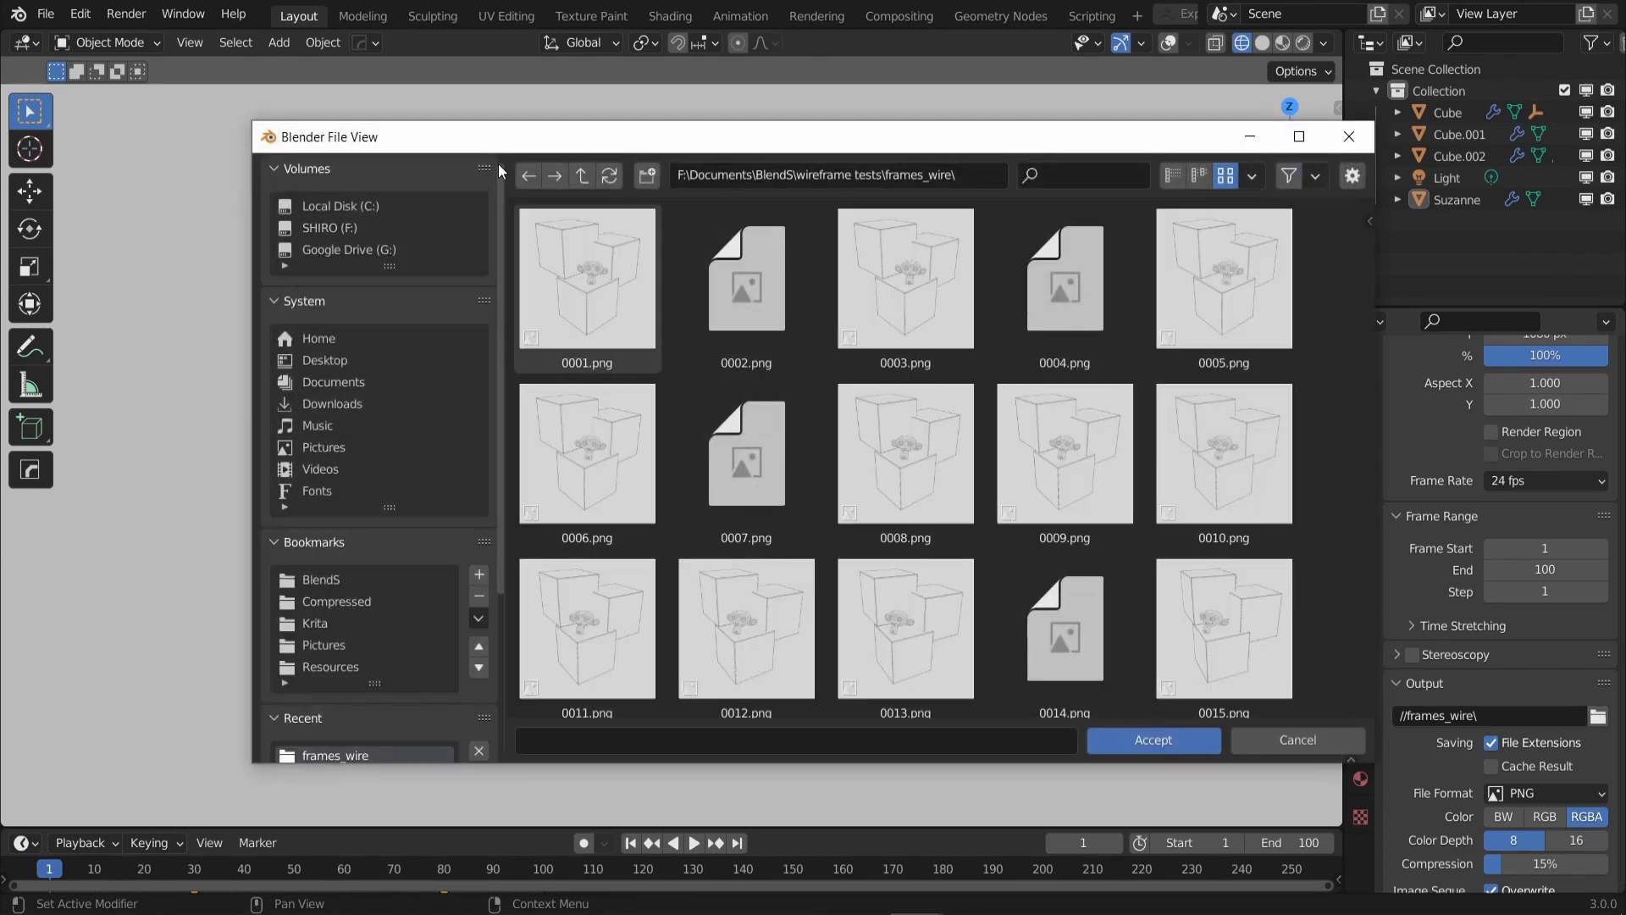
pyautogui.click(583, 176)
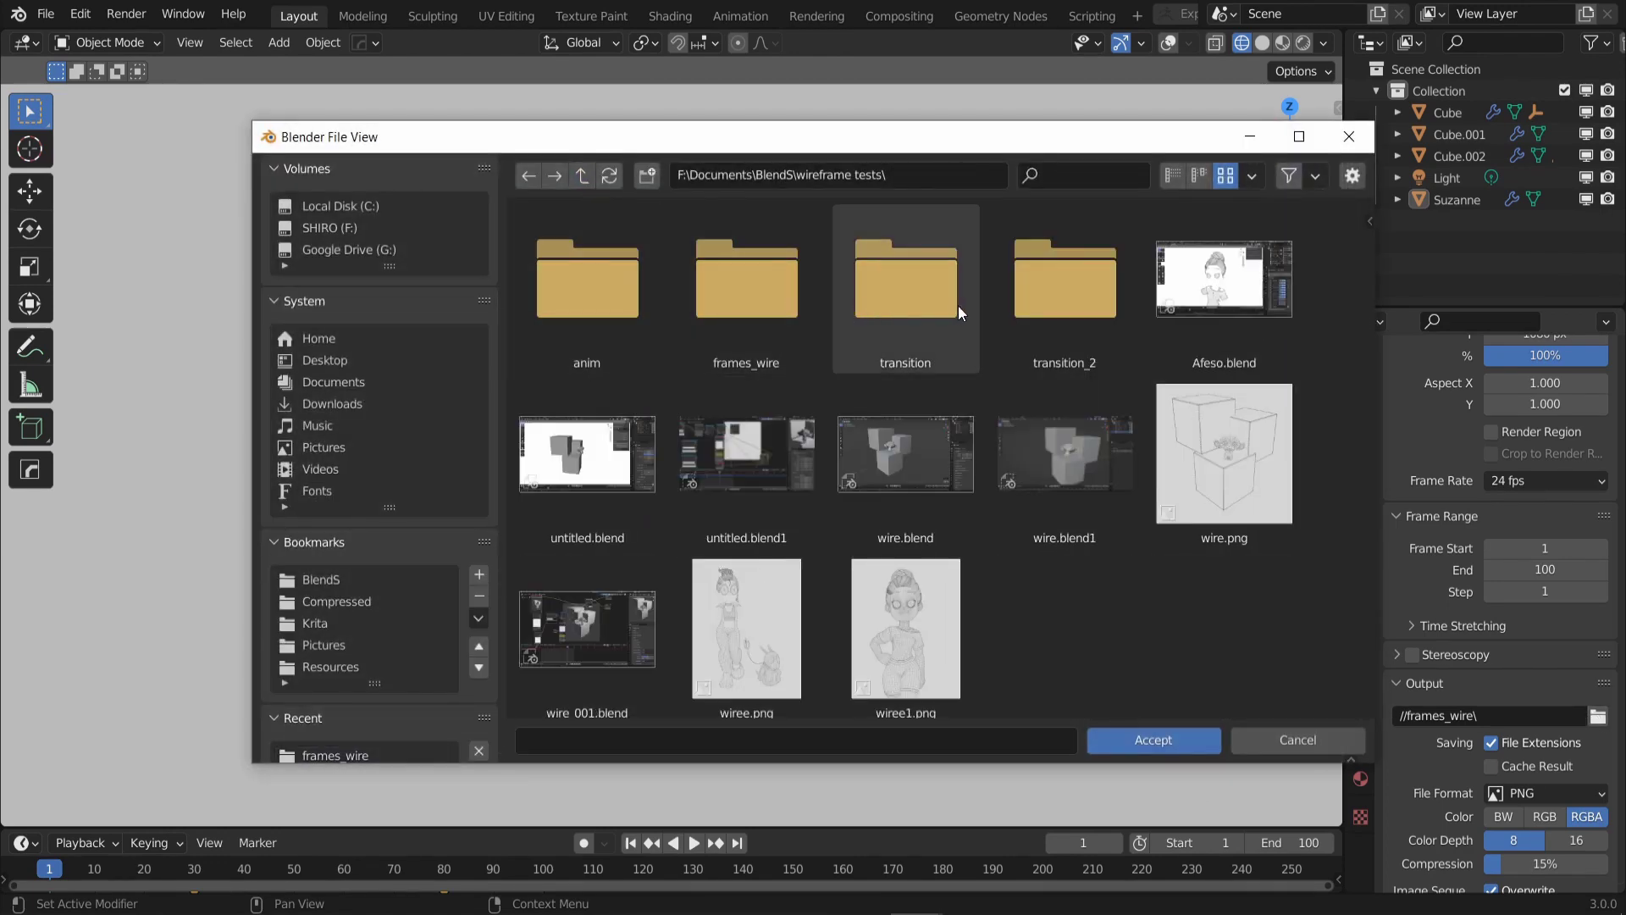
pyautogui.click(595, 310)
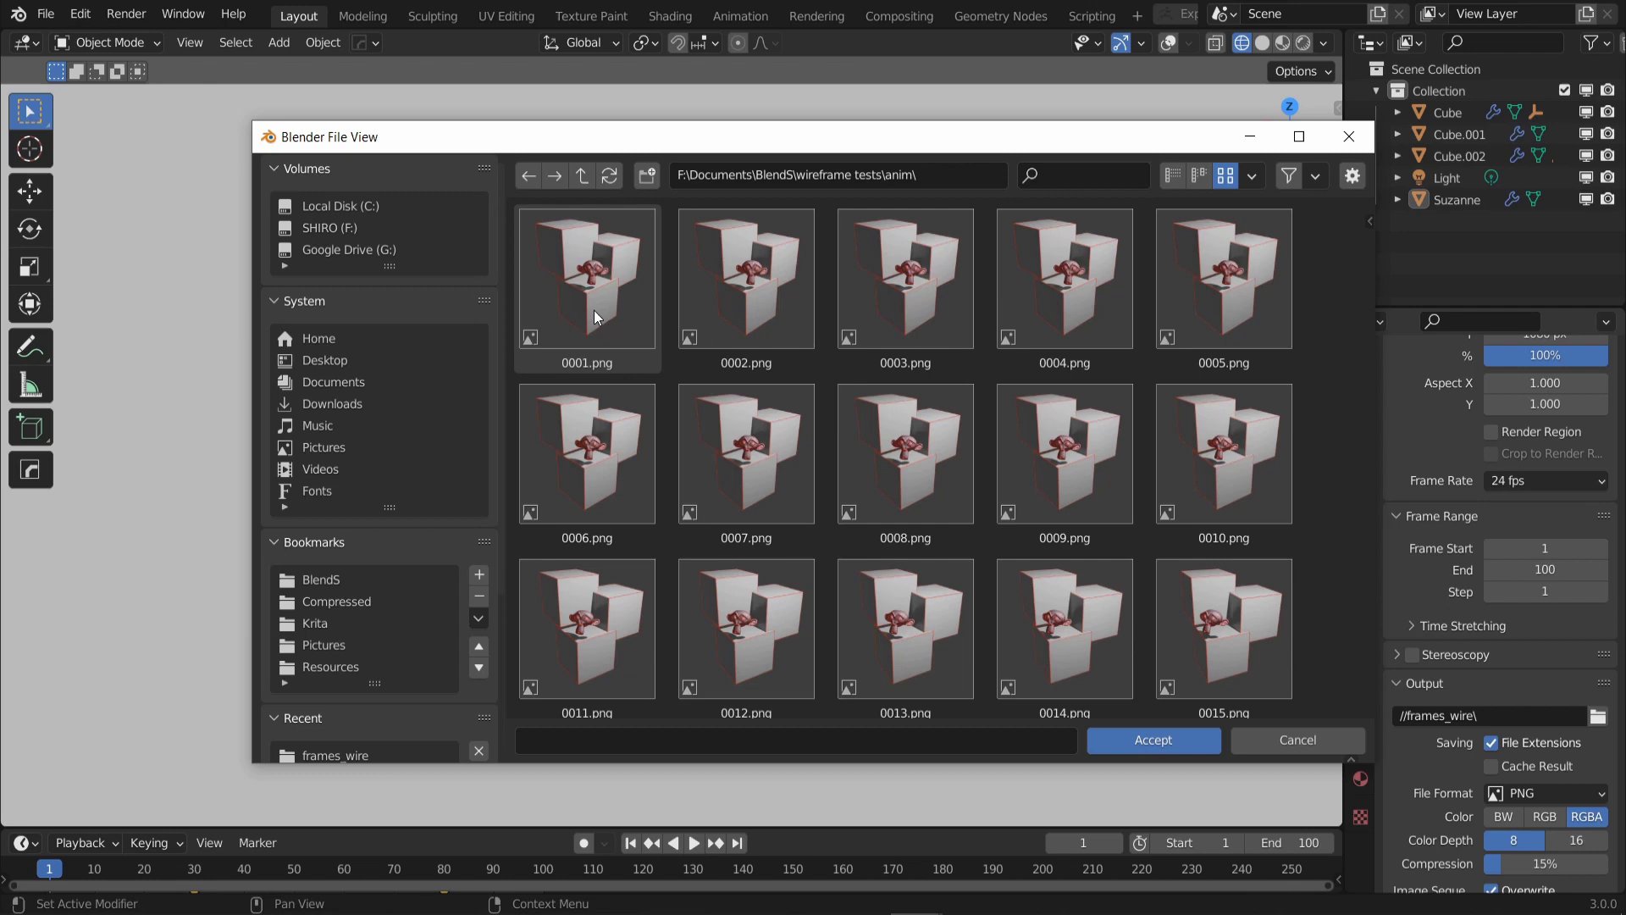
pyautogui.press('a')
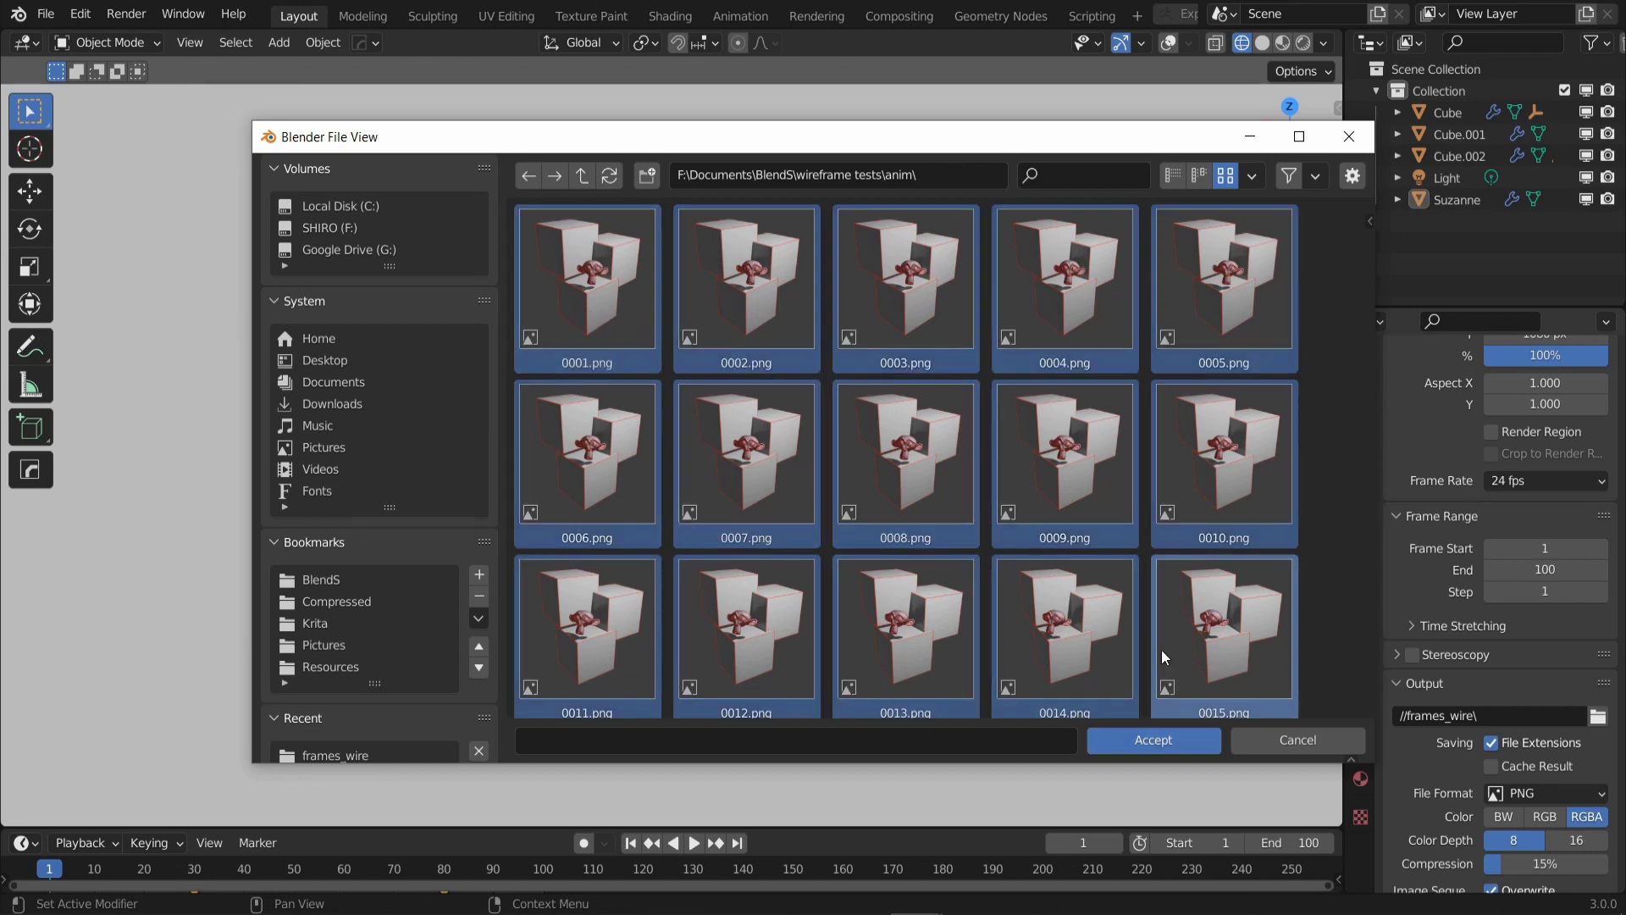
pyautogui.click(1149, 741)
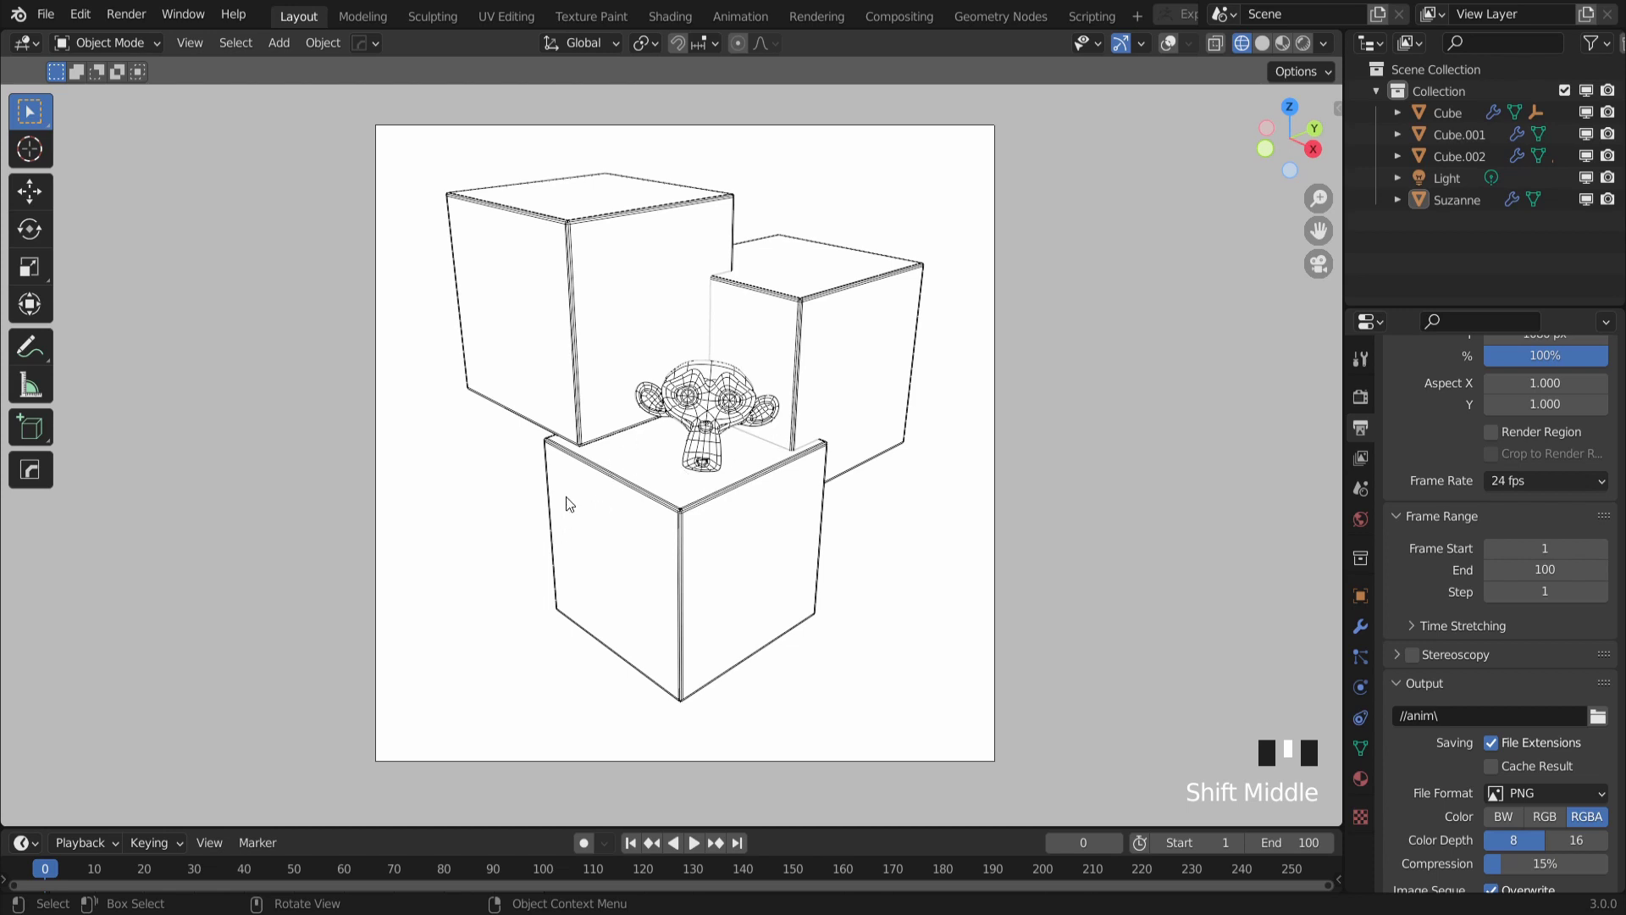
# Render frame 47, check how the red wire overlay lines up with the boxes, and close the render window
pyautogui.keyDown('alt'); pyautogui.moveTo(567, 555); pyautogui.dragTo(961, 506, button='middle'); pyautogui.keyUp('alt')
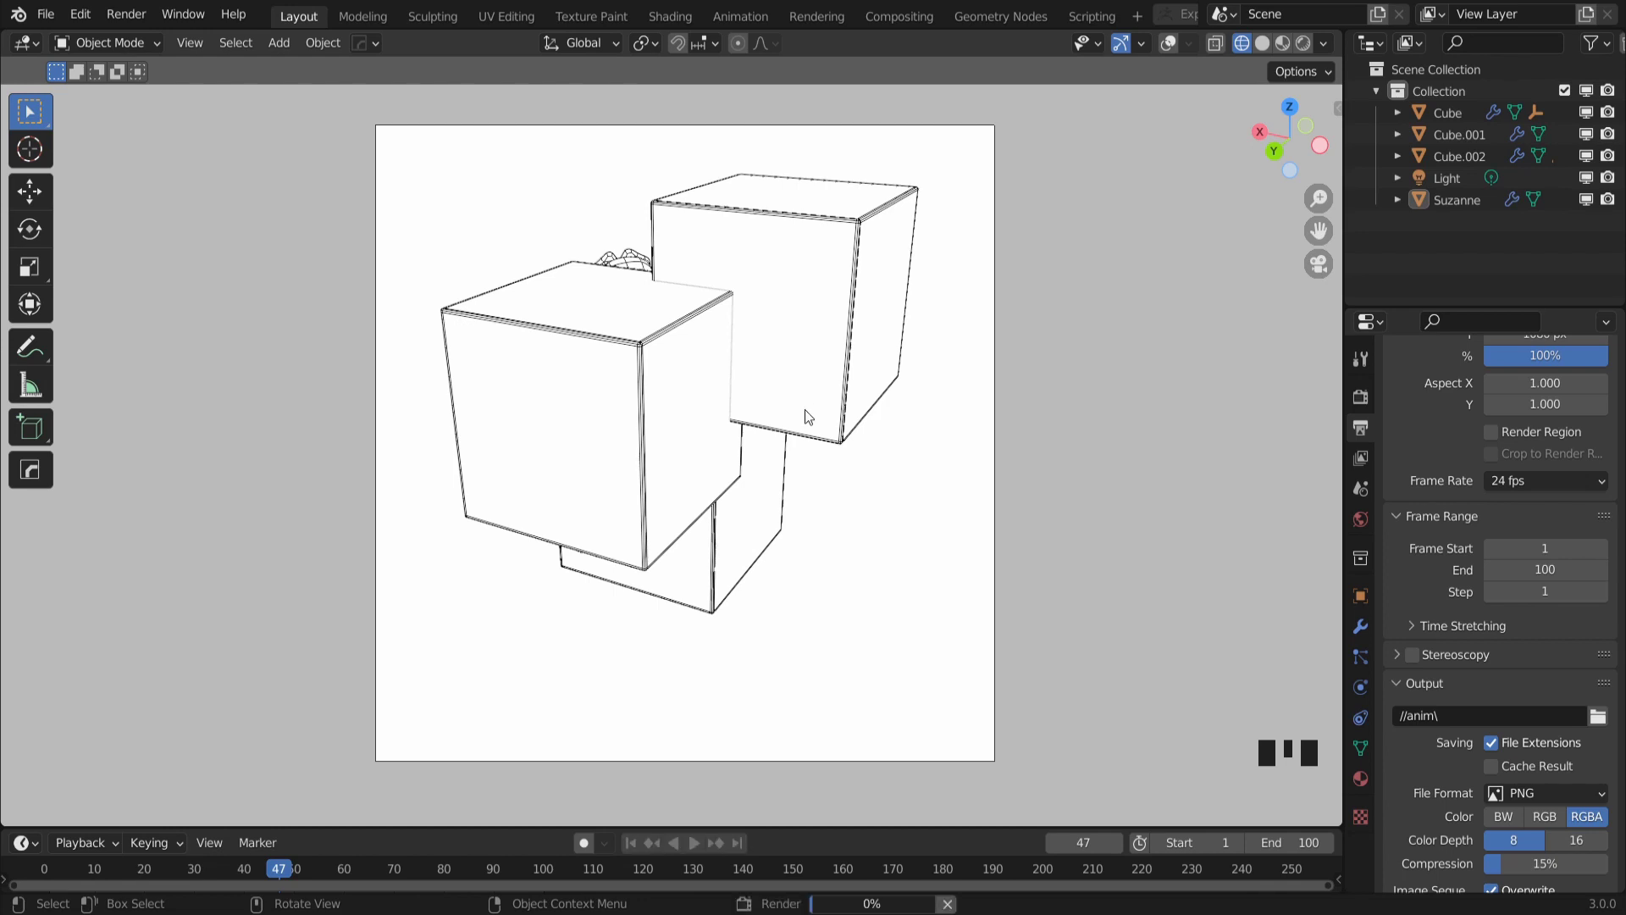
pyautogui.press('F12')
pyautogui.hotkey('ctrl', 'F12')
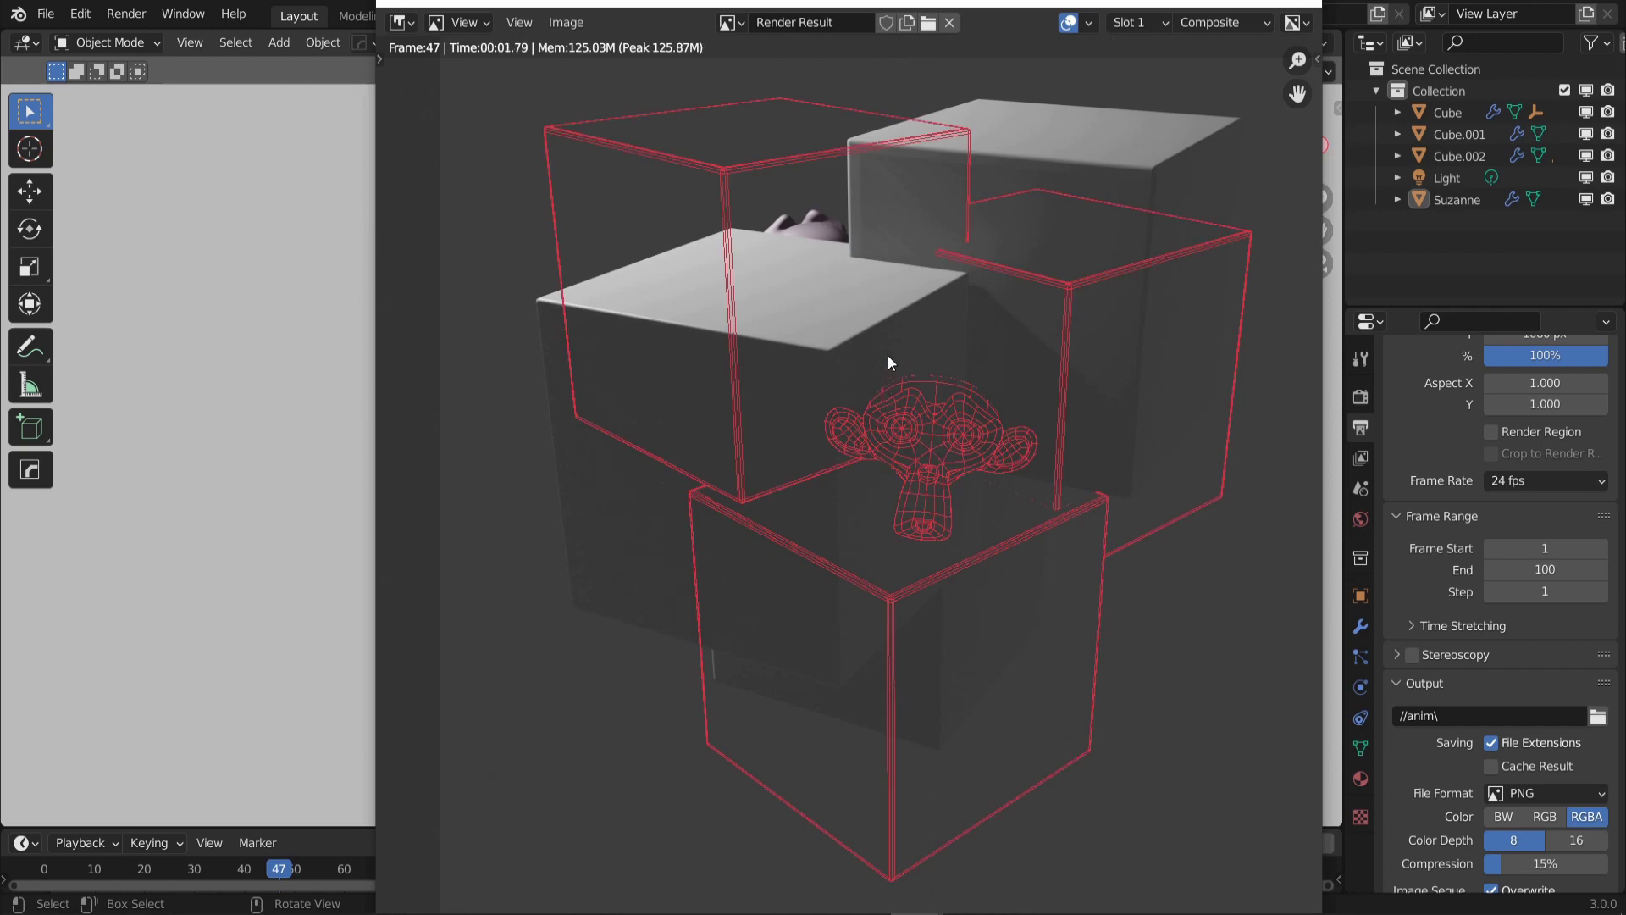
pyautogui.moveTo(879, 563); pyautogui.dragTo(861, 573, button='middle')
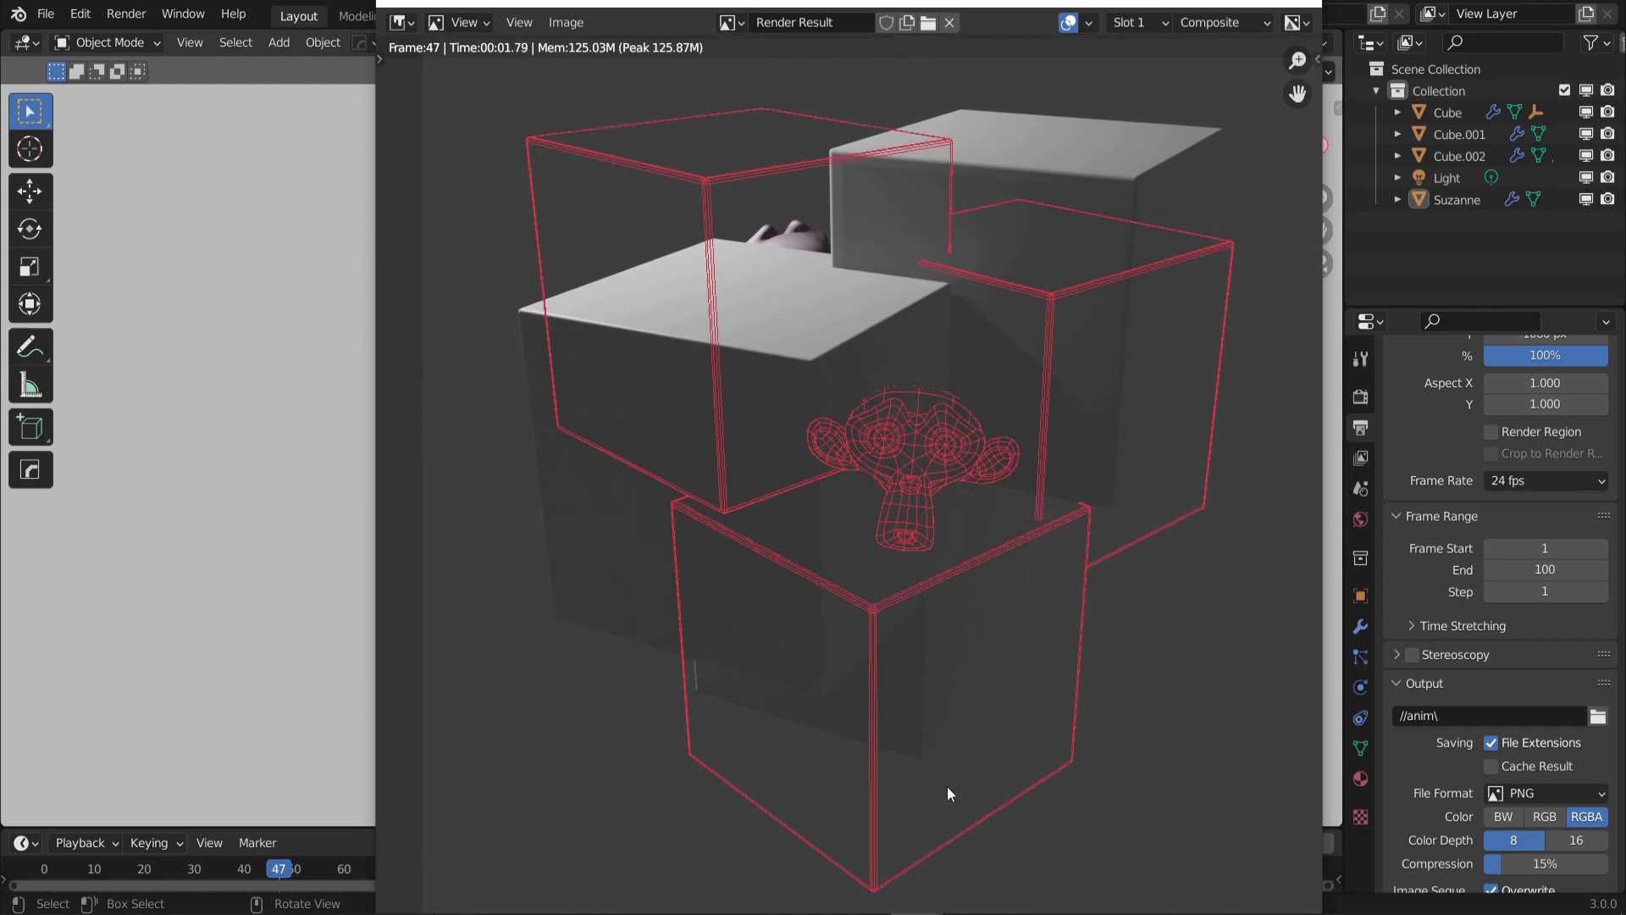
pyautogui.click(321, 261)
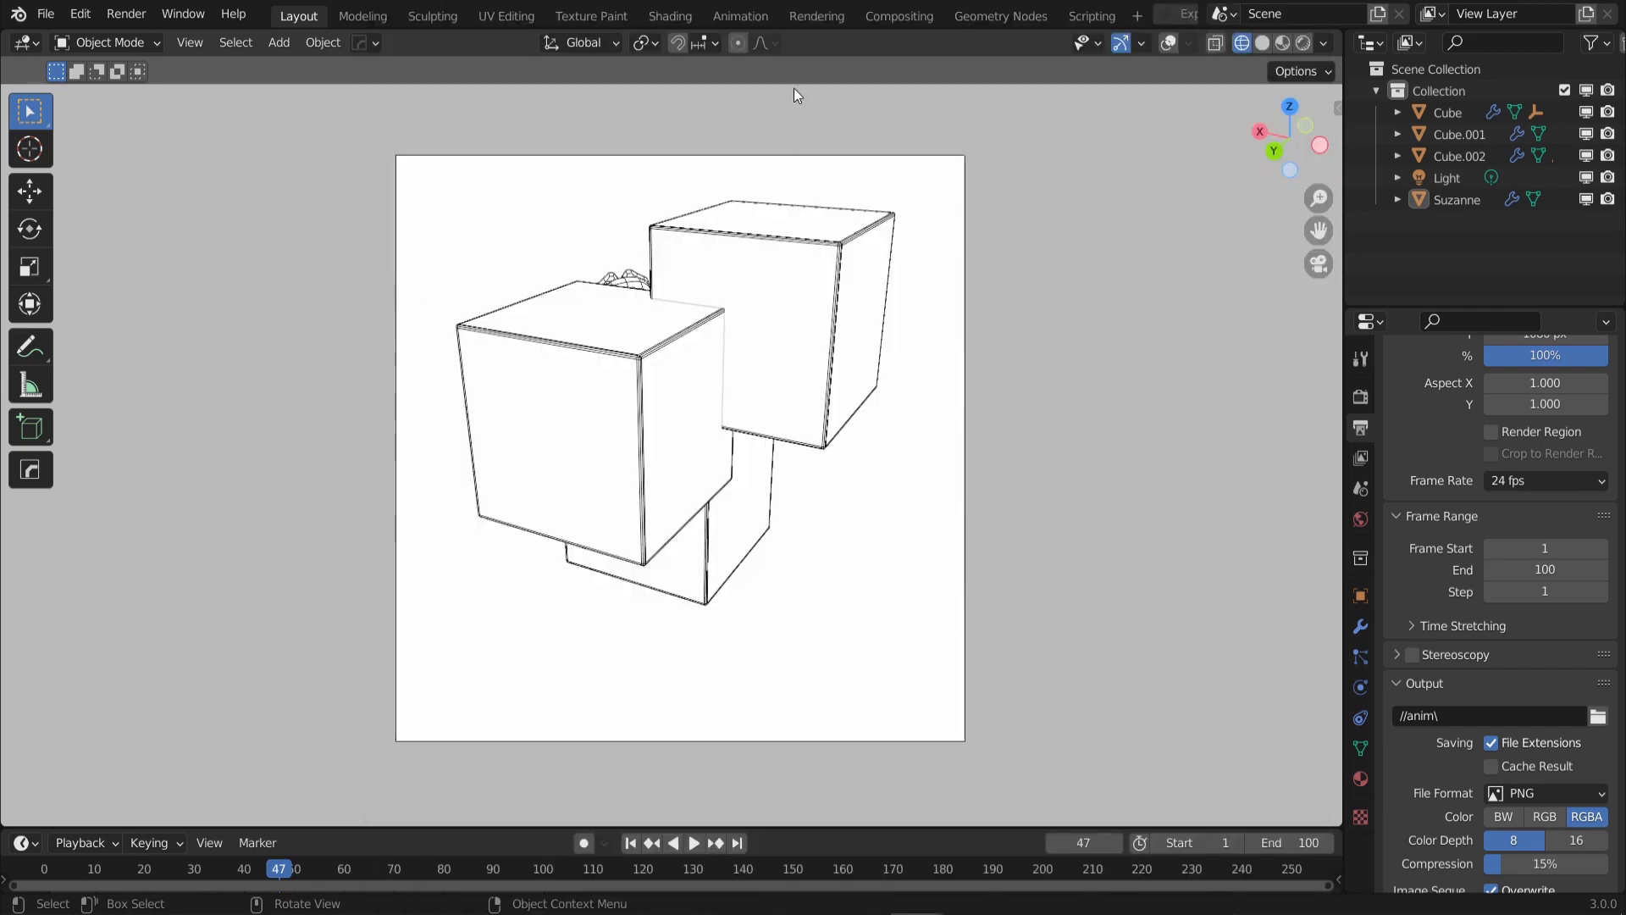
# Switch to the Compositing workspace and select the single wire.png image node
pyautogui.scroll(1, 746, 379)
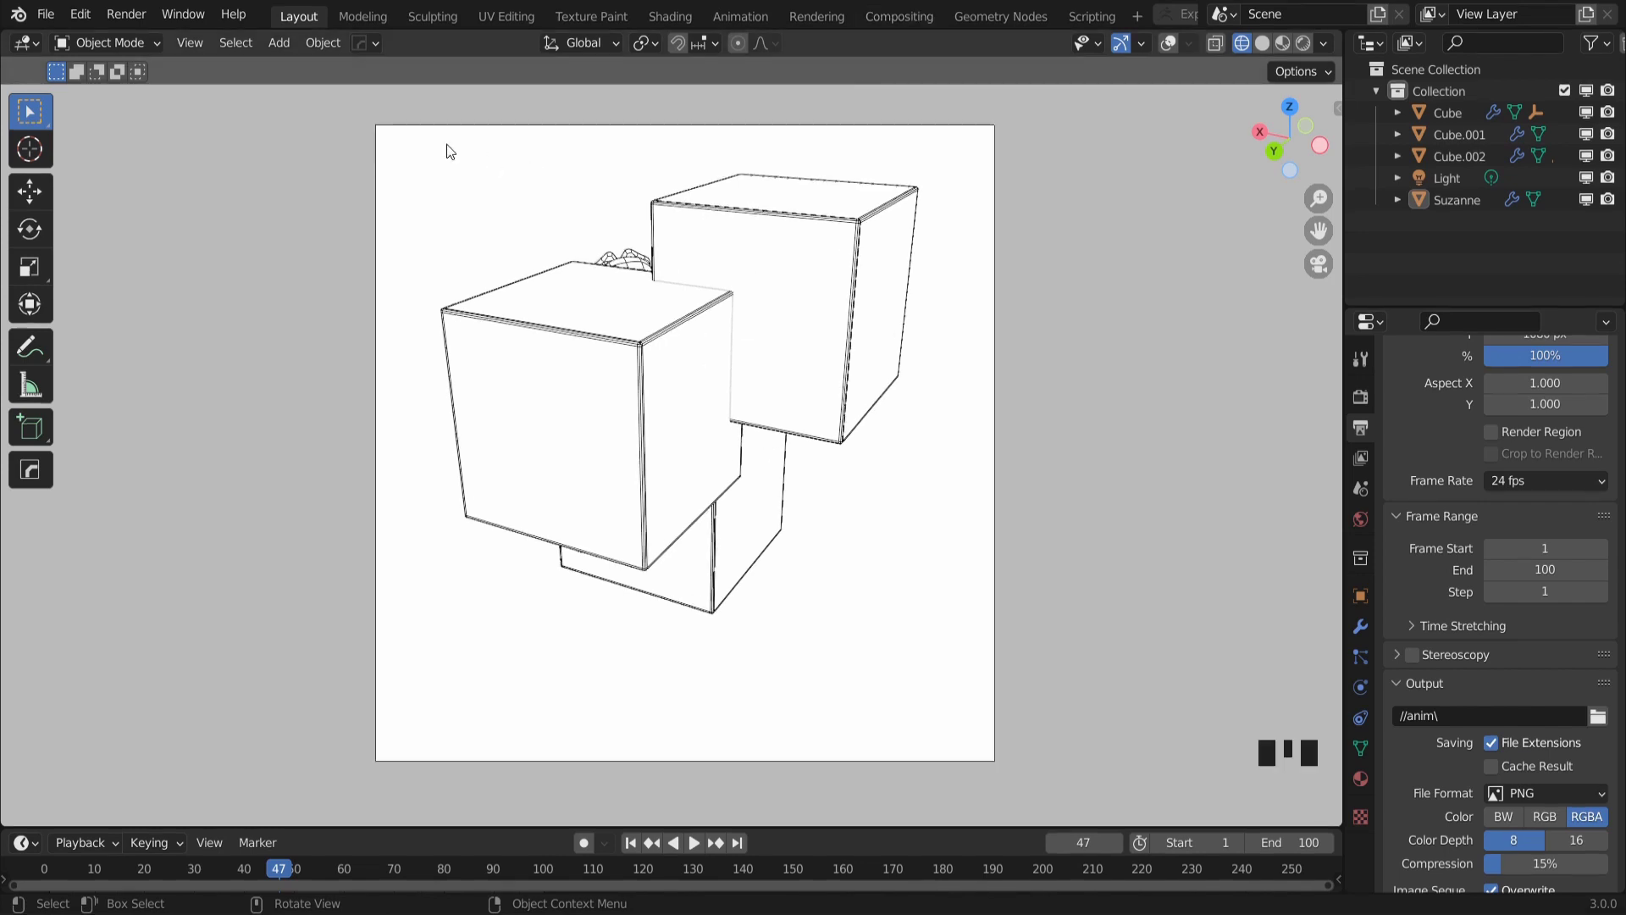
pyautogui.click(889, 15)
pyautogui.moveTo(297, 337); pyautogui.dragTo(307, 237, button='middle')
pyautogui.click(332, 322)
pyautogui.keyDown('ctrl'); pyautogui.moveTo(306, 237); pyautogui.dragTo(290, 410, button='middle'); pyautogui.keyUp('ctrl')
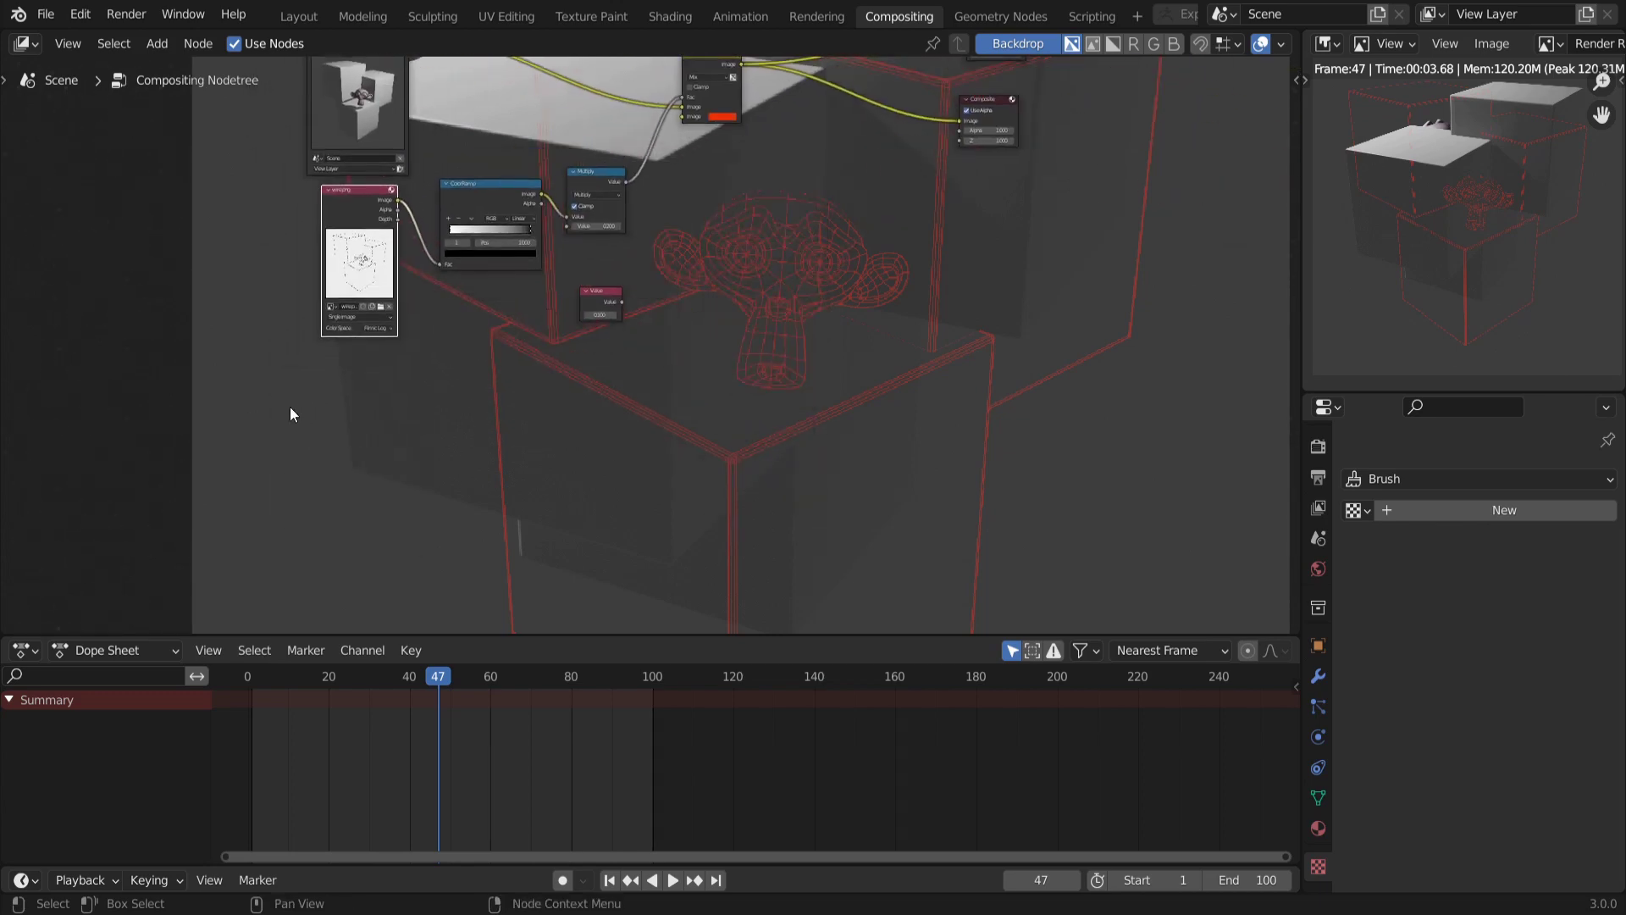
# Add an Image Sequence node loaded with all frames from the frames_wire folder and place it below the existing nodes
pyautogui.hotkey('shift', 'a')
pyautogui.moveTo(252, 434)
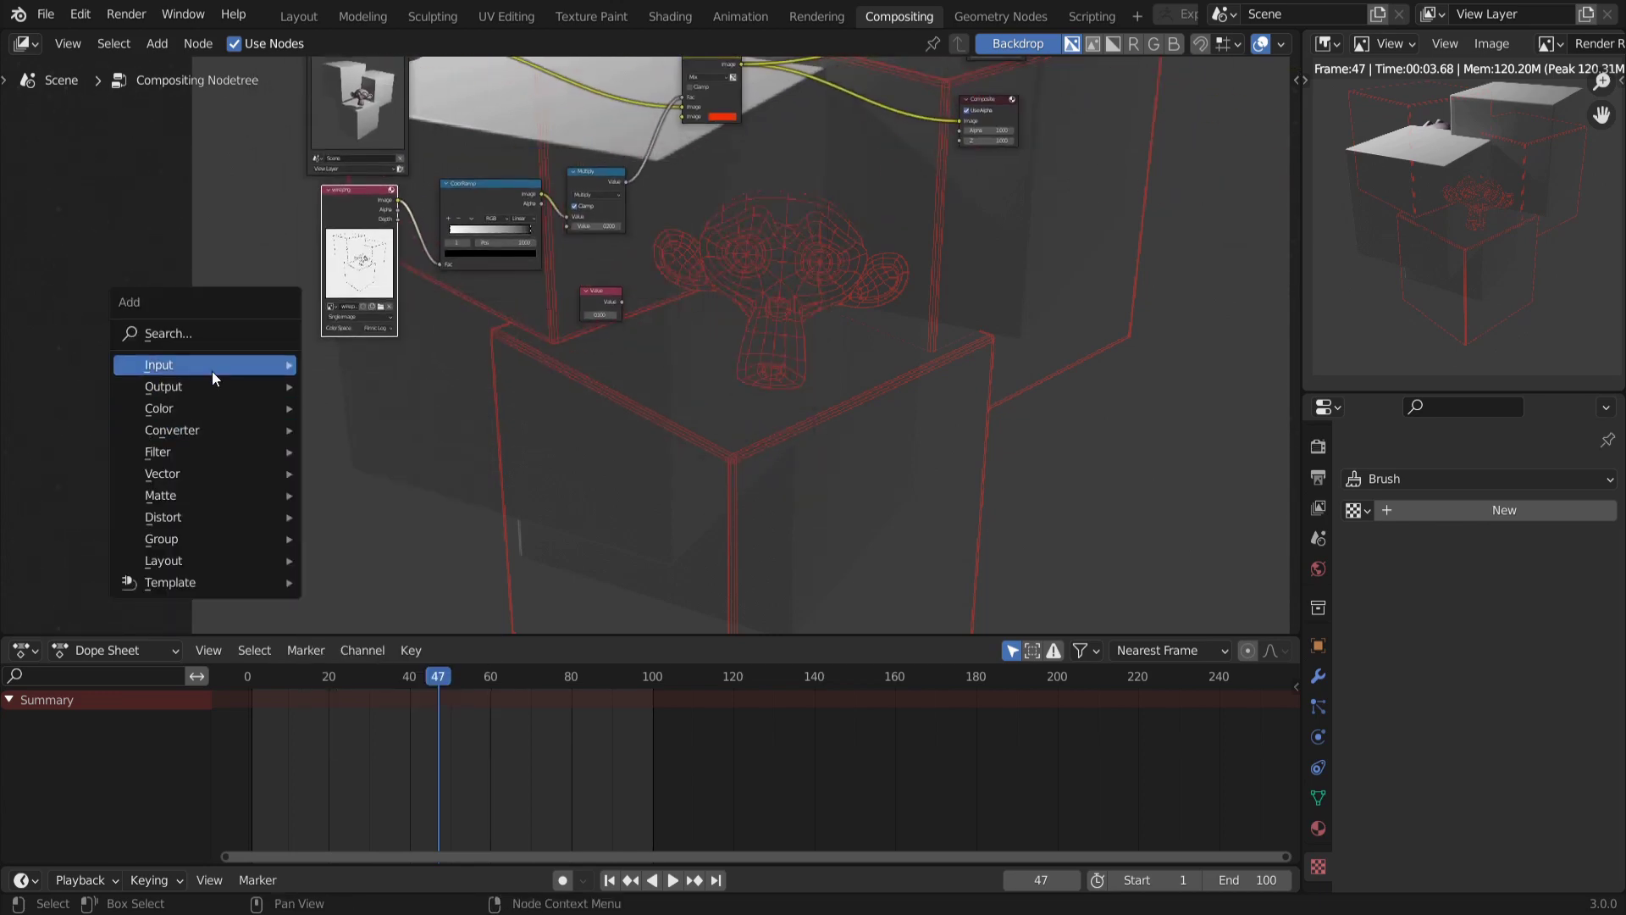
pyautogui.moveTo(210, 366)
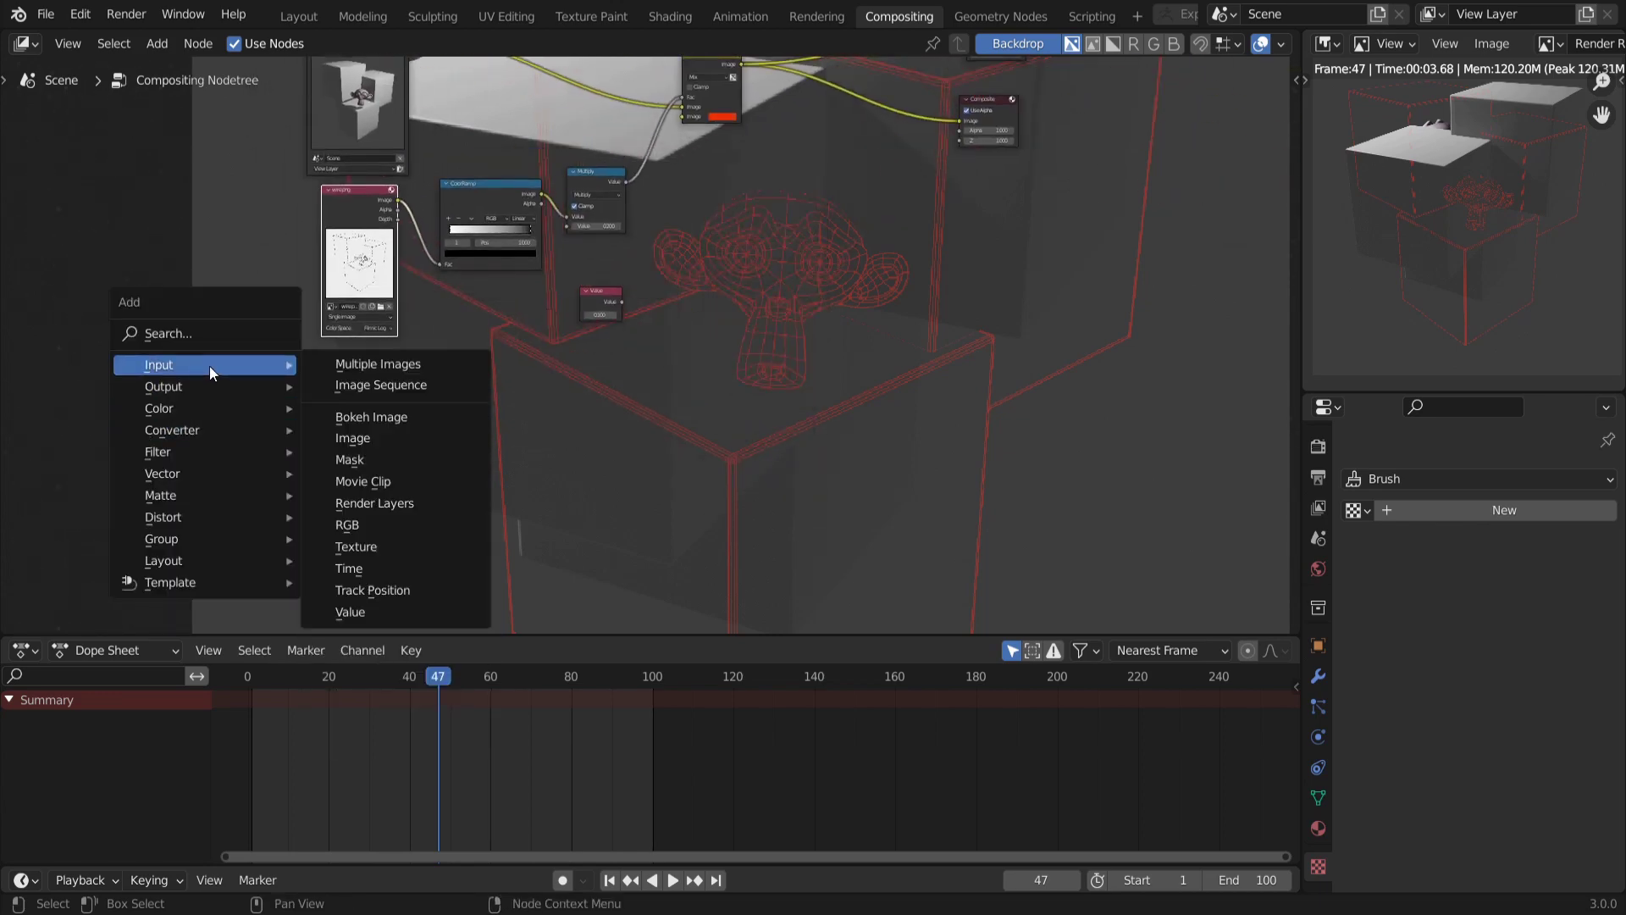
pyautogui.click(404, 385)
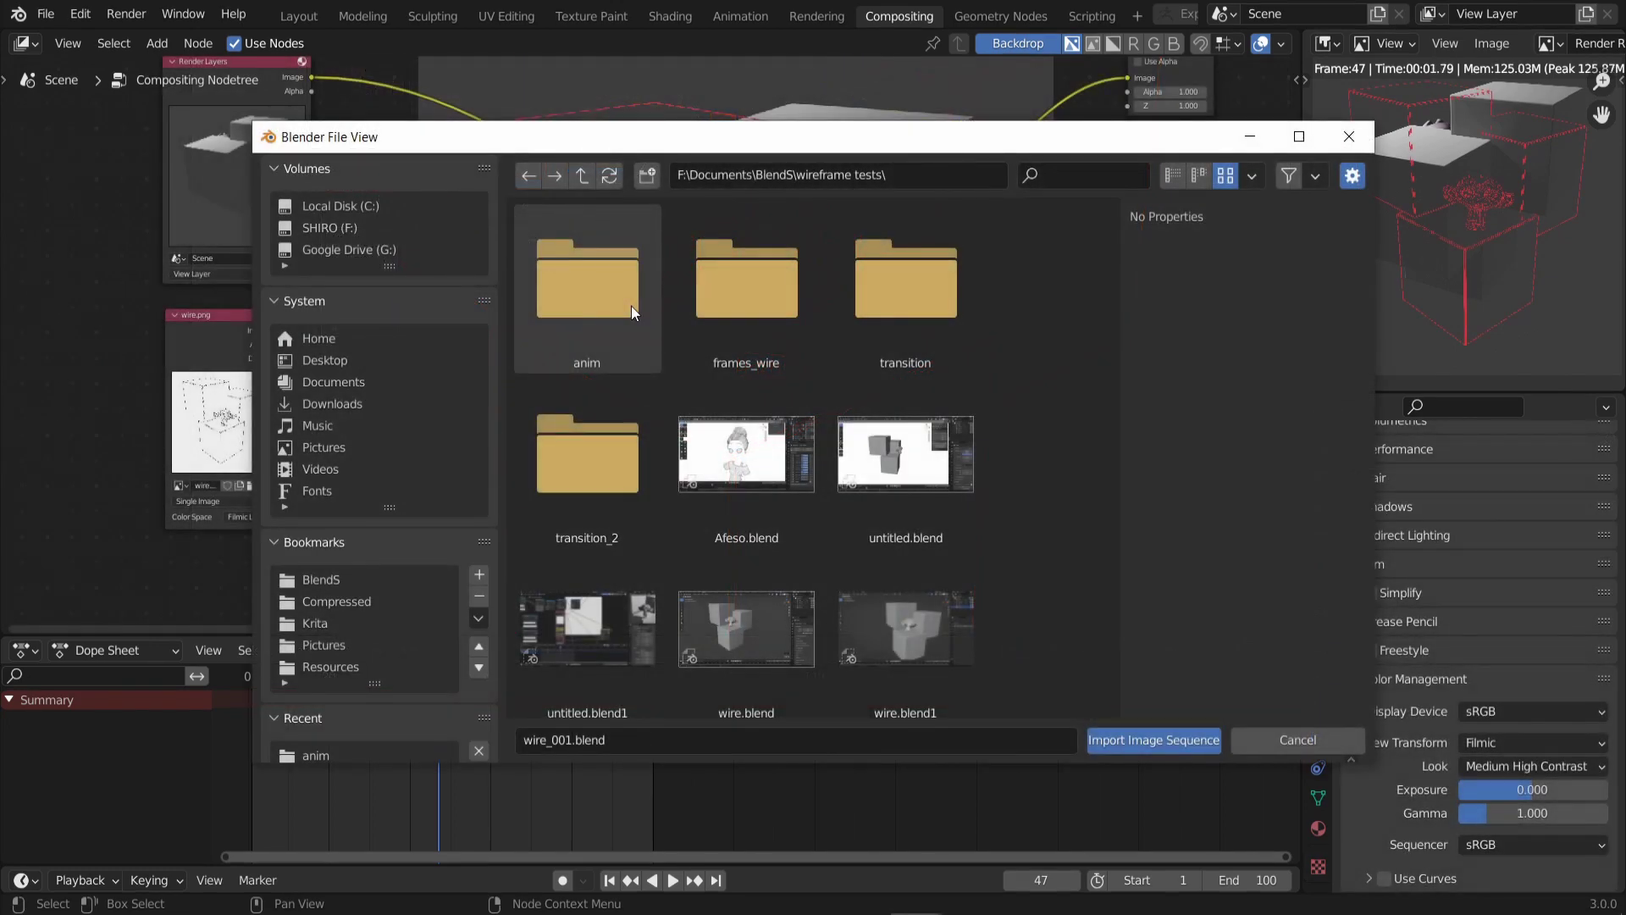
pyautogui.click(769, 306)
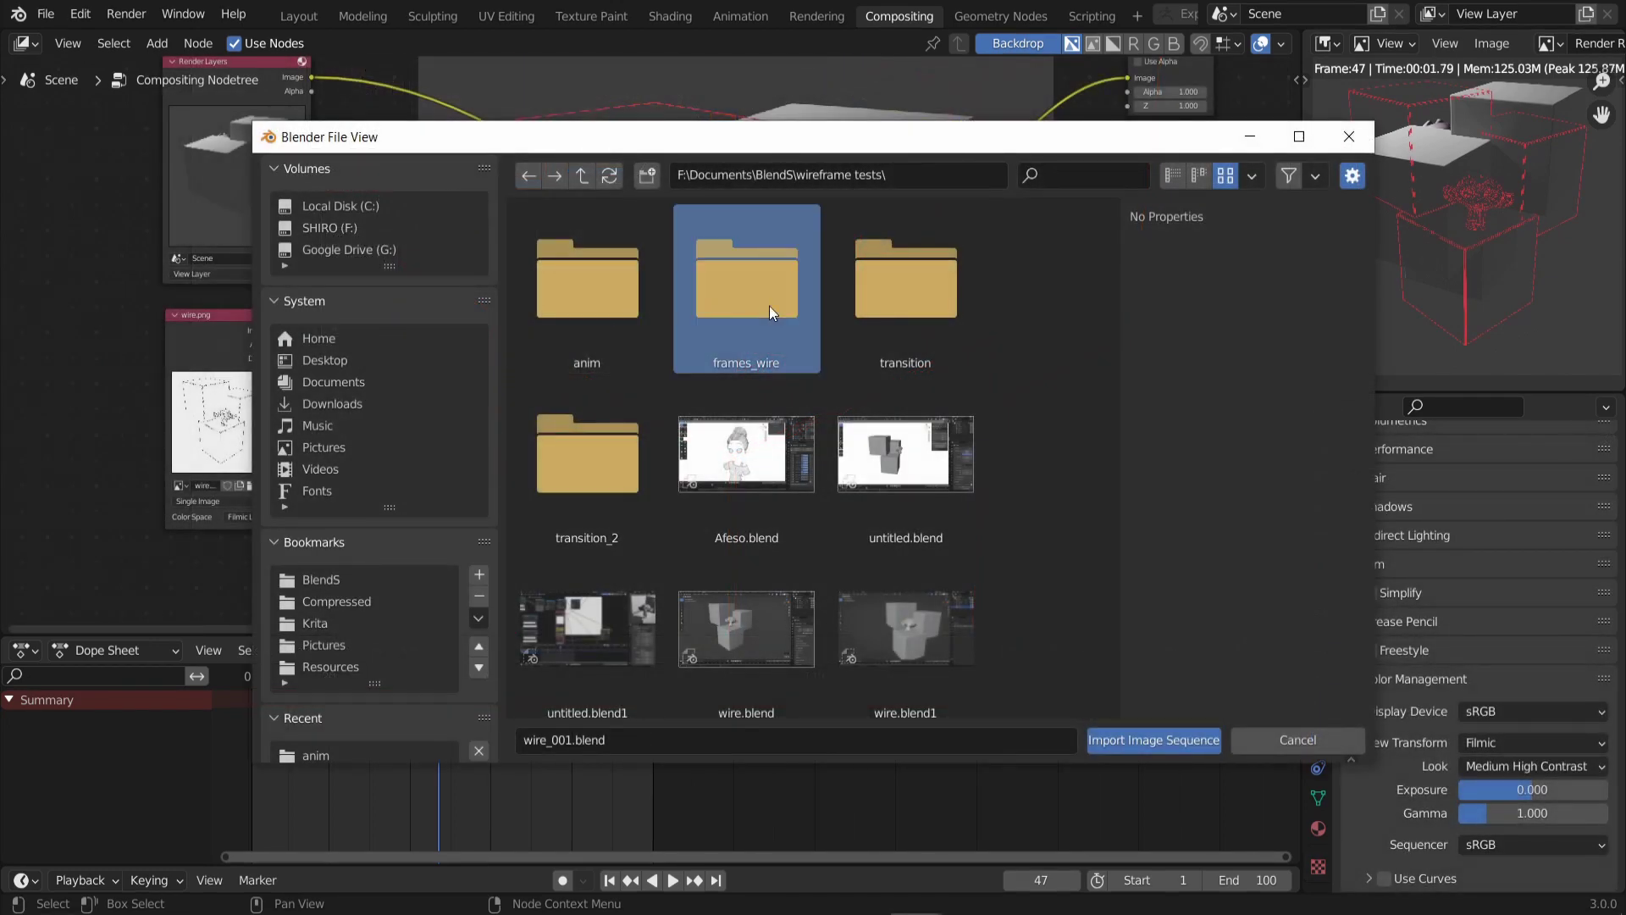
pyautogui.doubleClick(769, 307)
pyautogui.press('a')
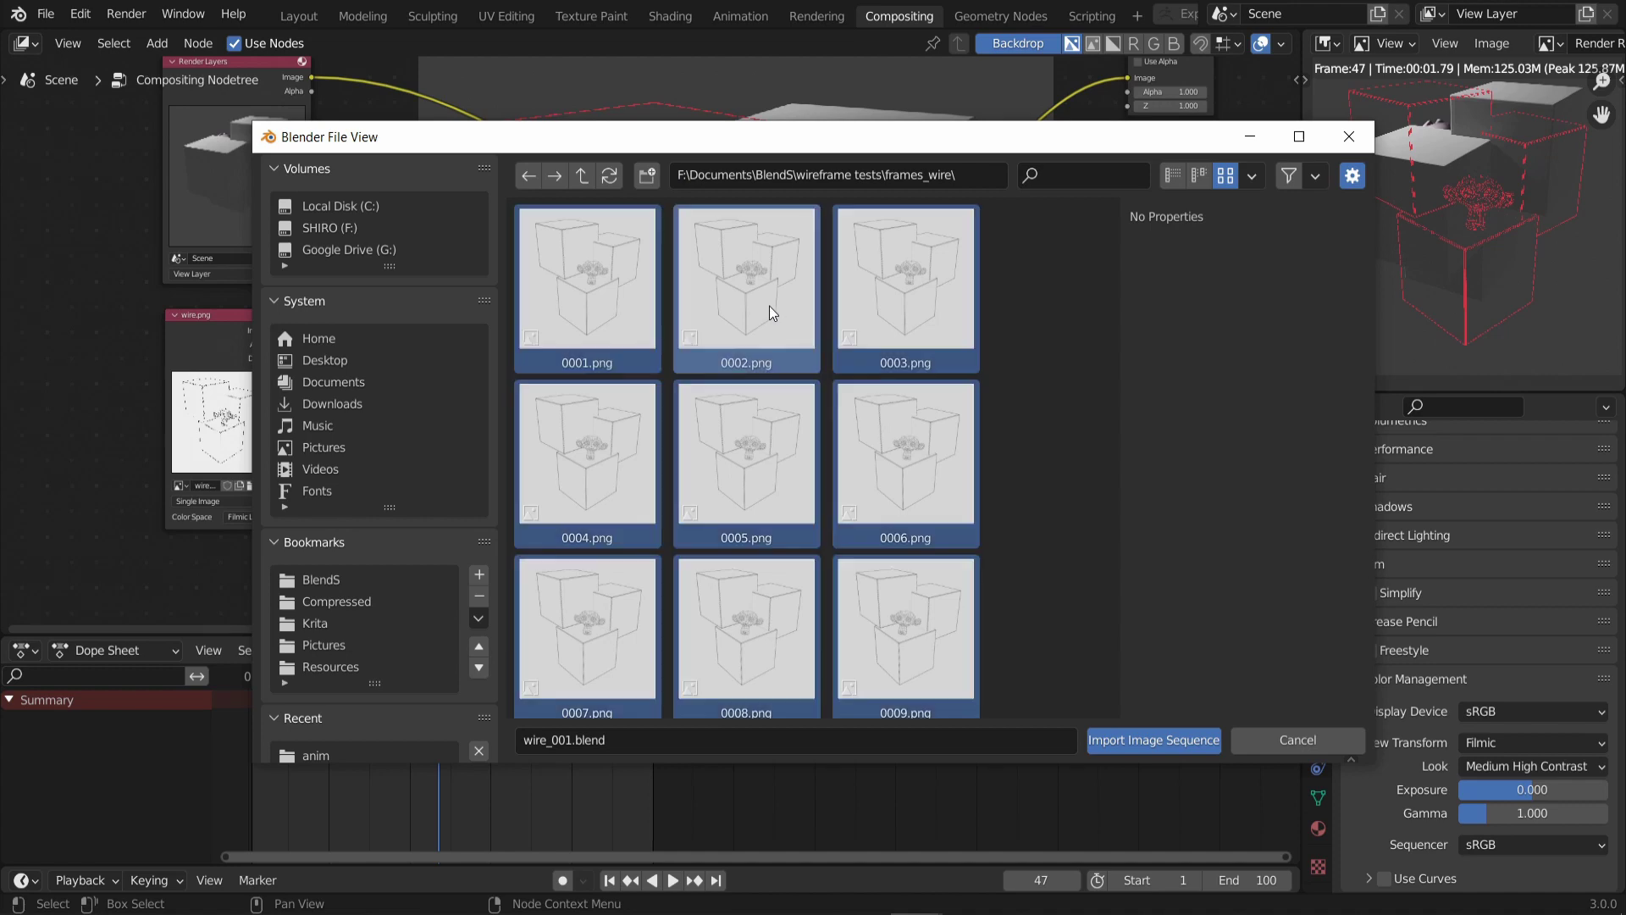
pyautogui.click(1138, 738)
pyautogui.press('x')
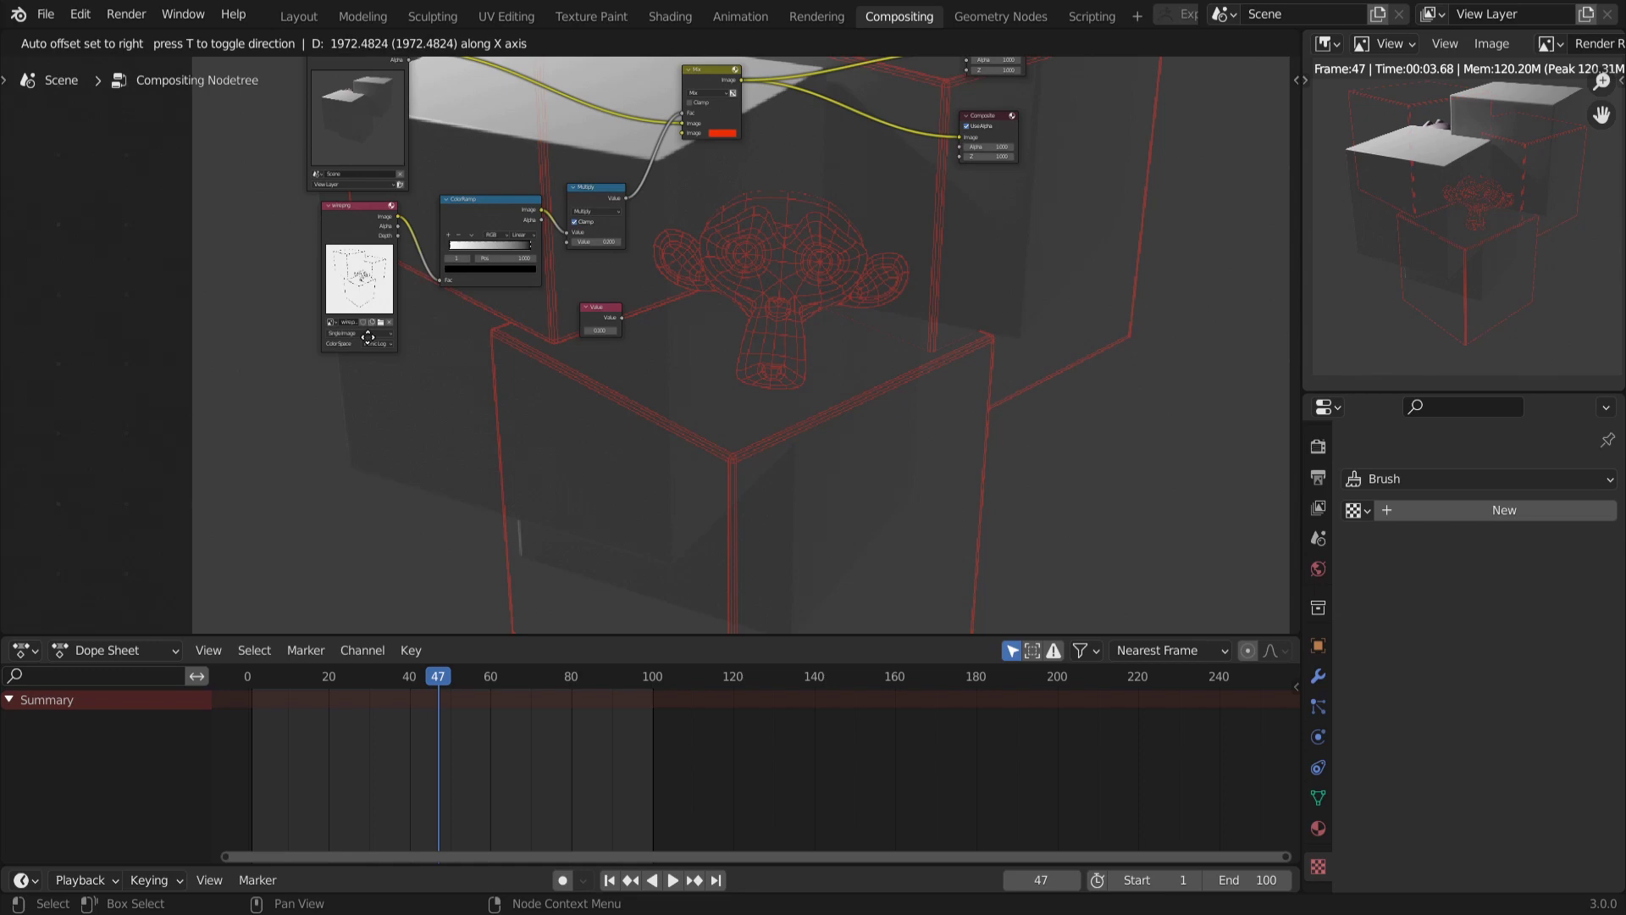
pyautogui.click(262, 414)
# Move the new image sequence node up to just below the wire.png node
pyautogui.scroll(-3, 339, 466)
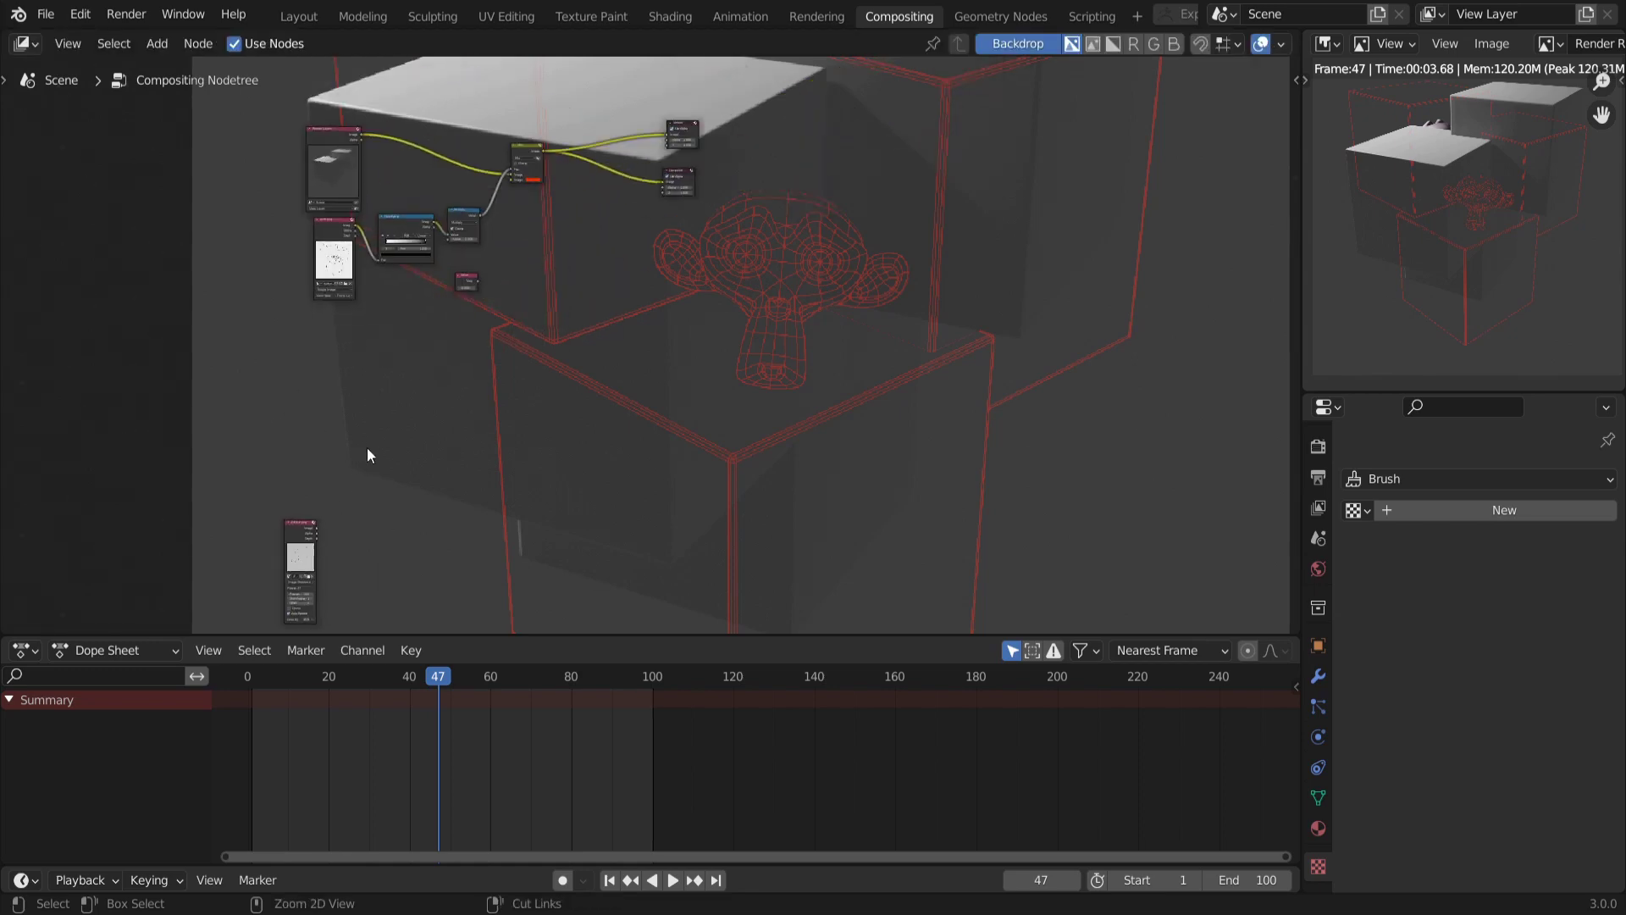
pyautogui.click(294, 526)
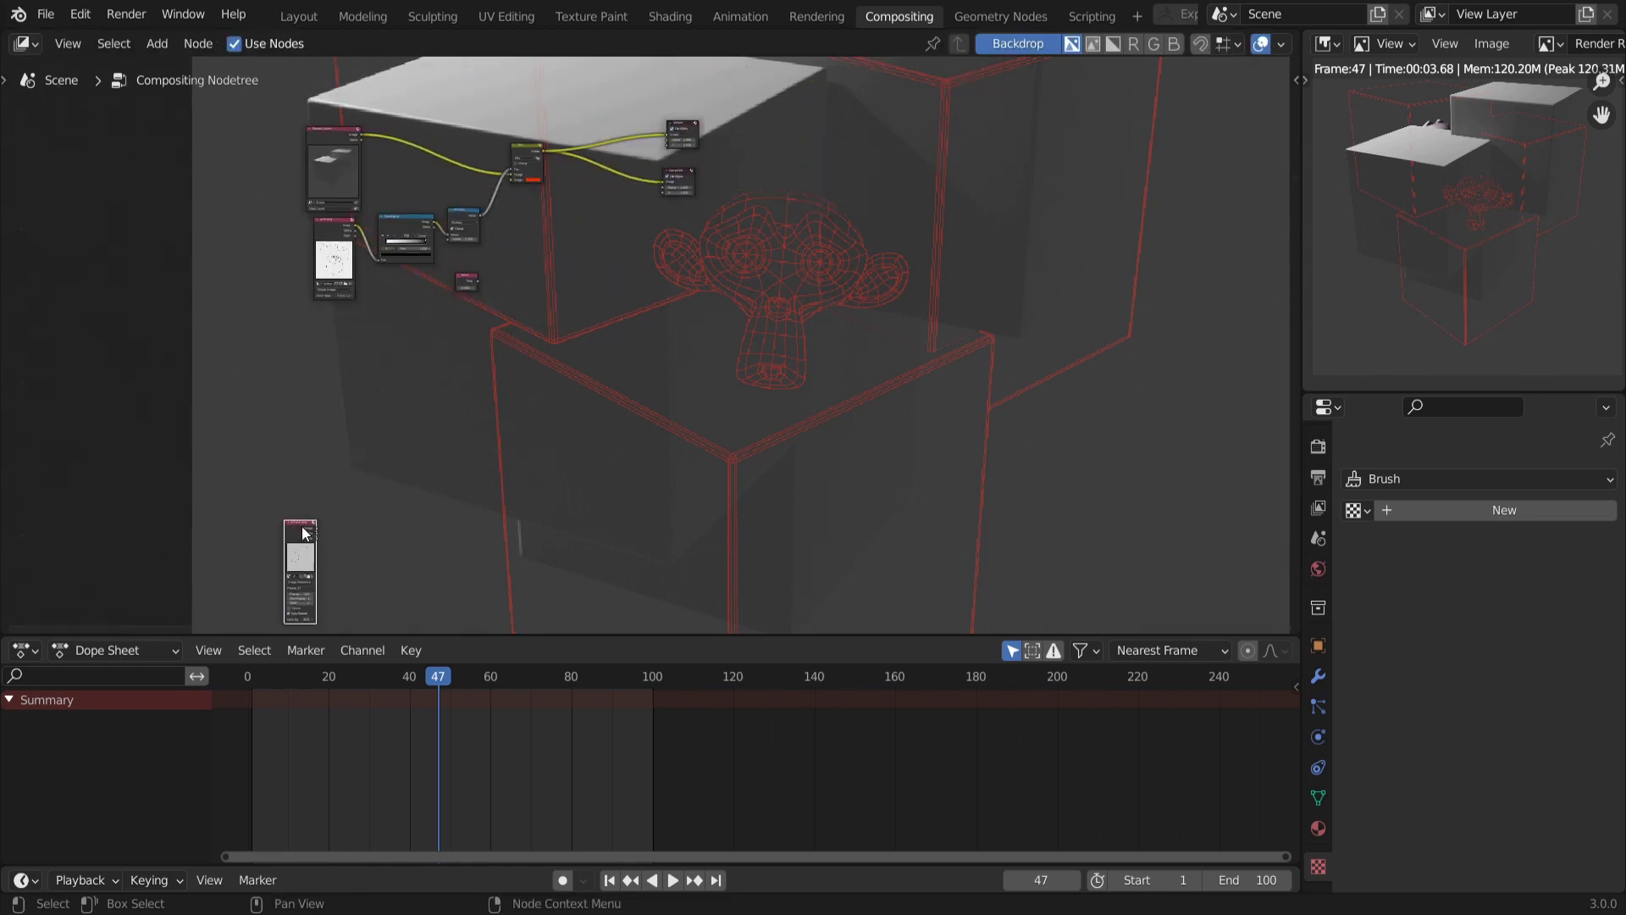
pyautogui.moveTo(302, 531); pyautogui.dragTo(327, 333)
# Set the image sequence node's Color Space to Filmic Log
pyautogui.scroll(5, 296, 440)
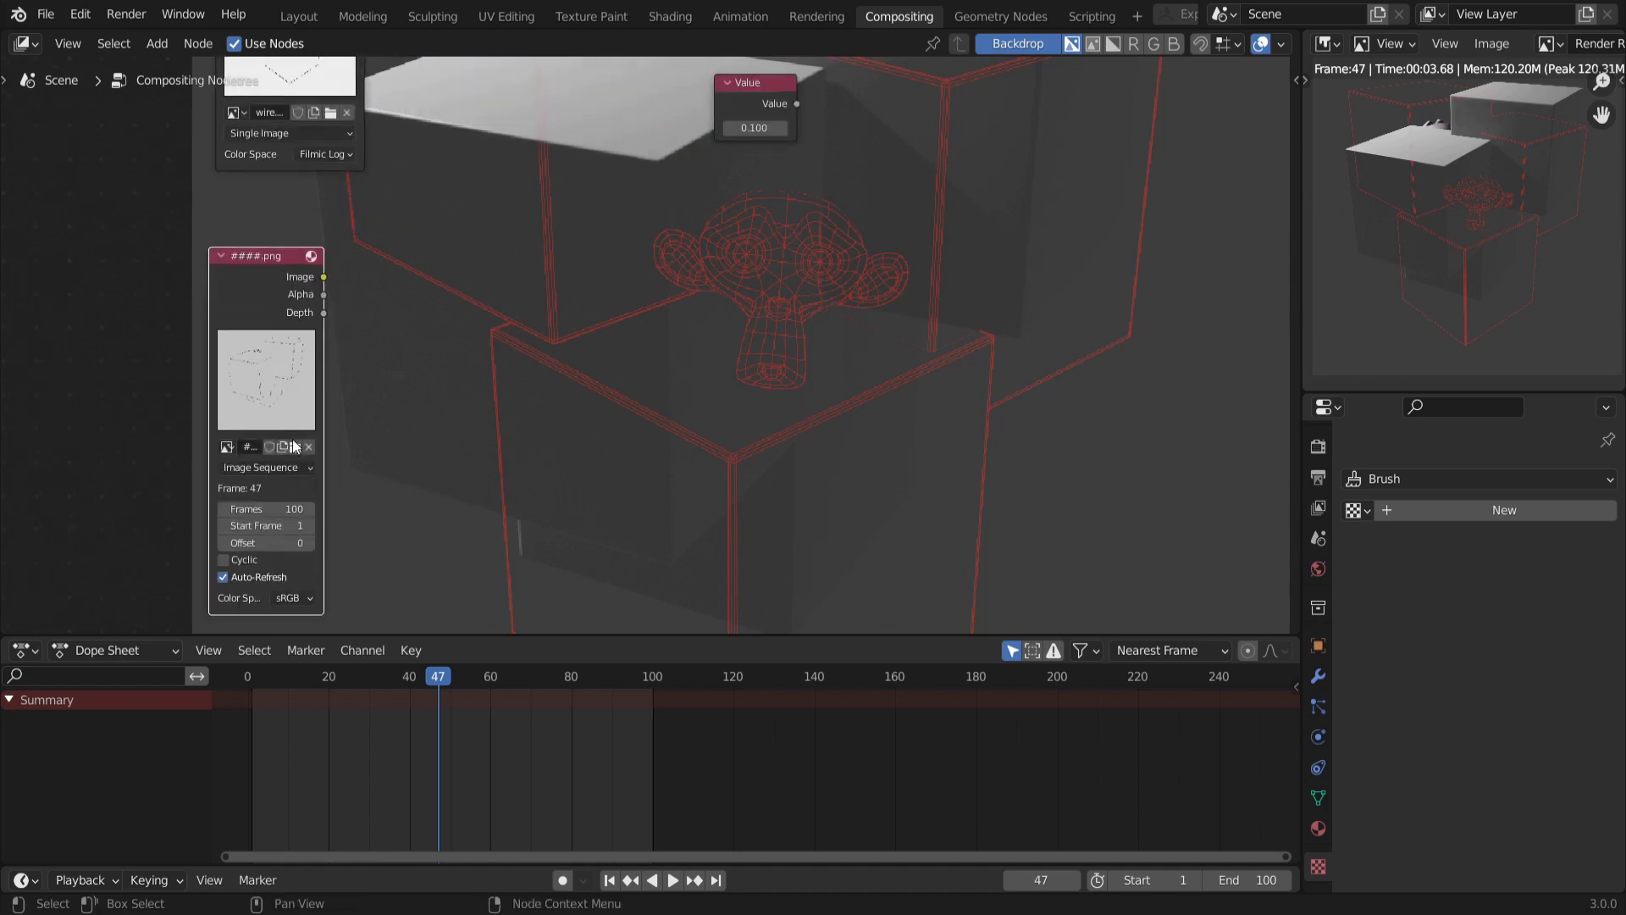
pyautogui.click(292, 598)
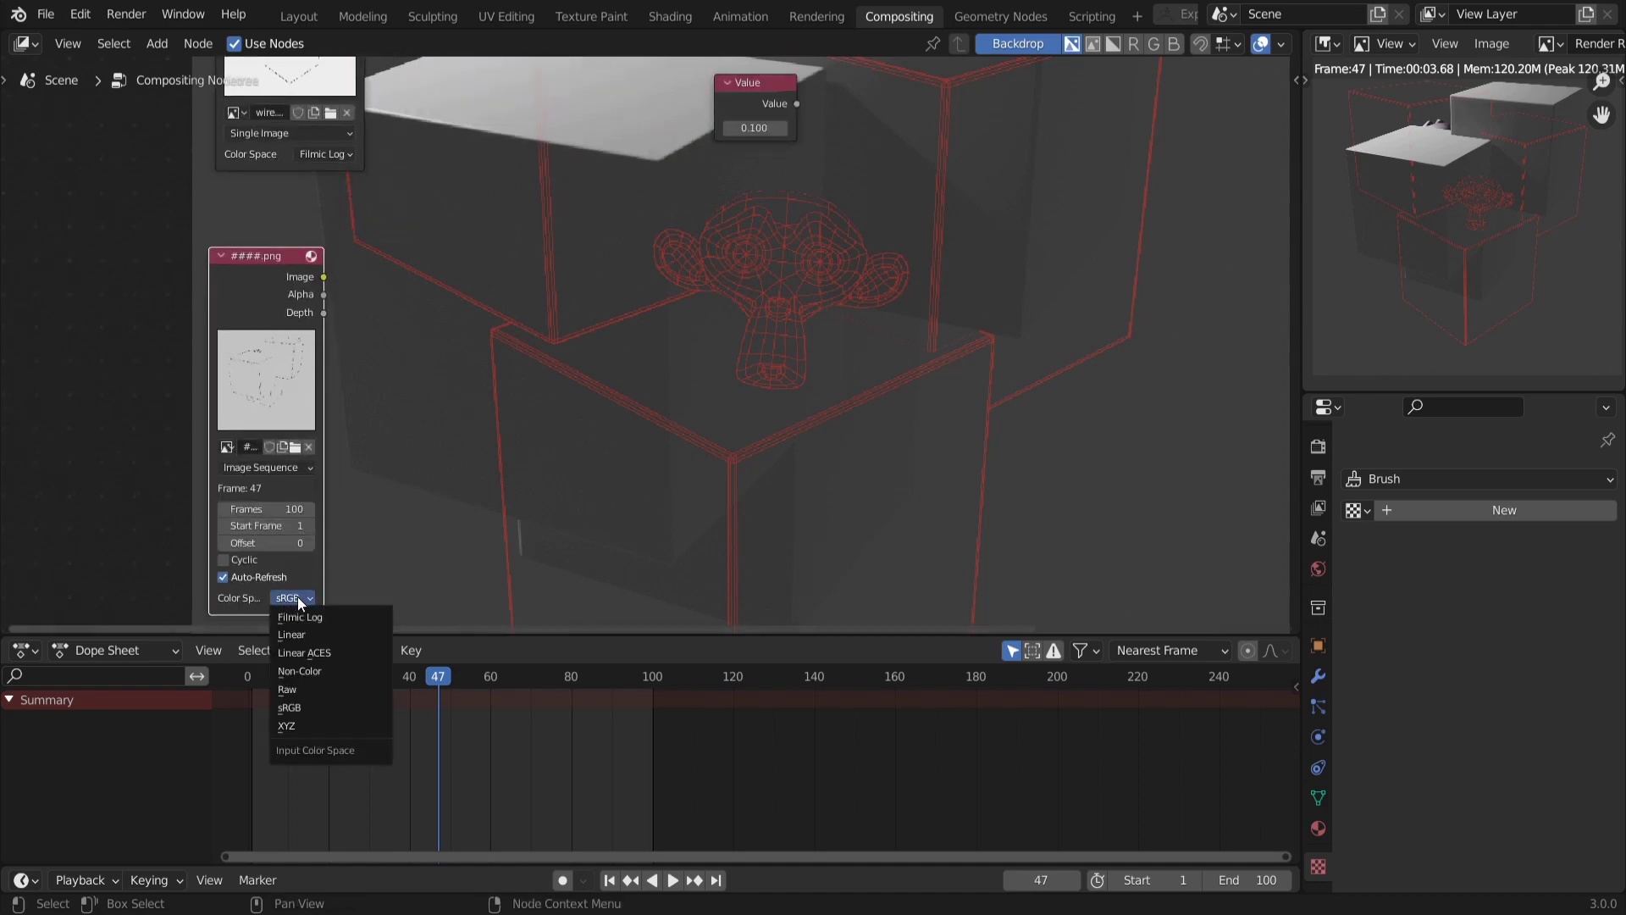
pyautogui.click(299, 617)
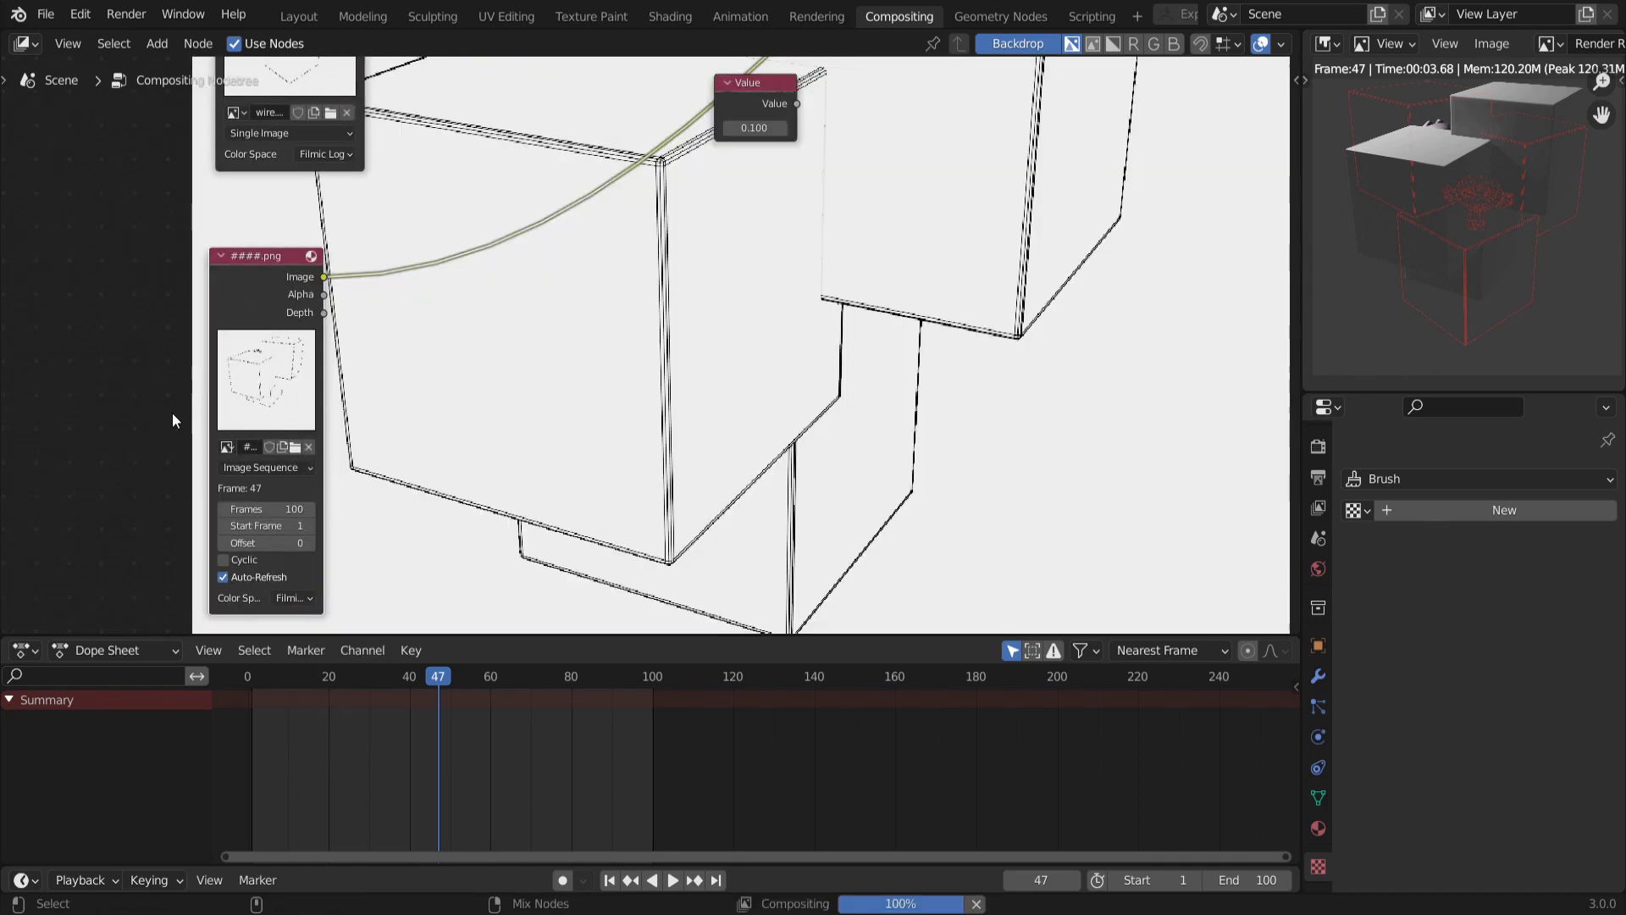
# Scrub the timeline to frames 40 and 49 to check the image sequence playback, and return to frame 47
pyautogui.scroll(-1, 500, 352)
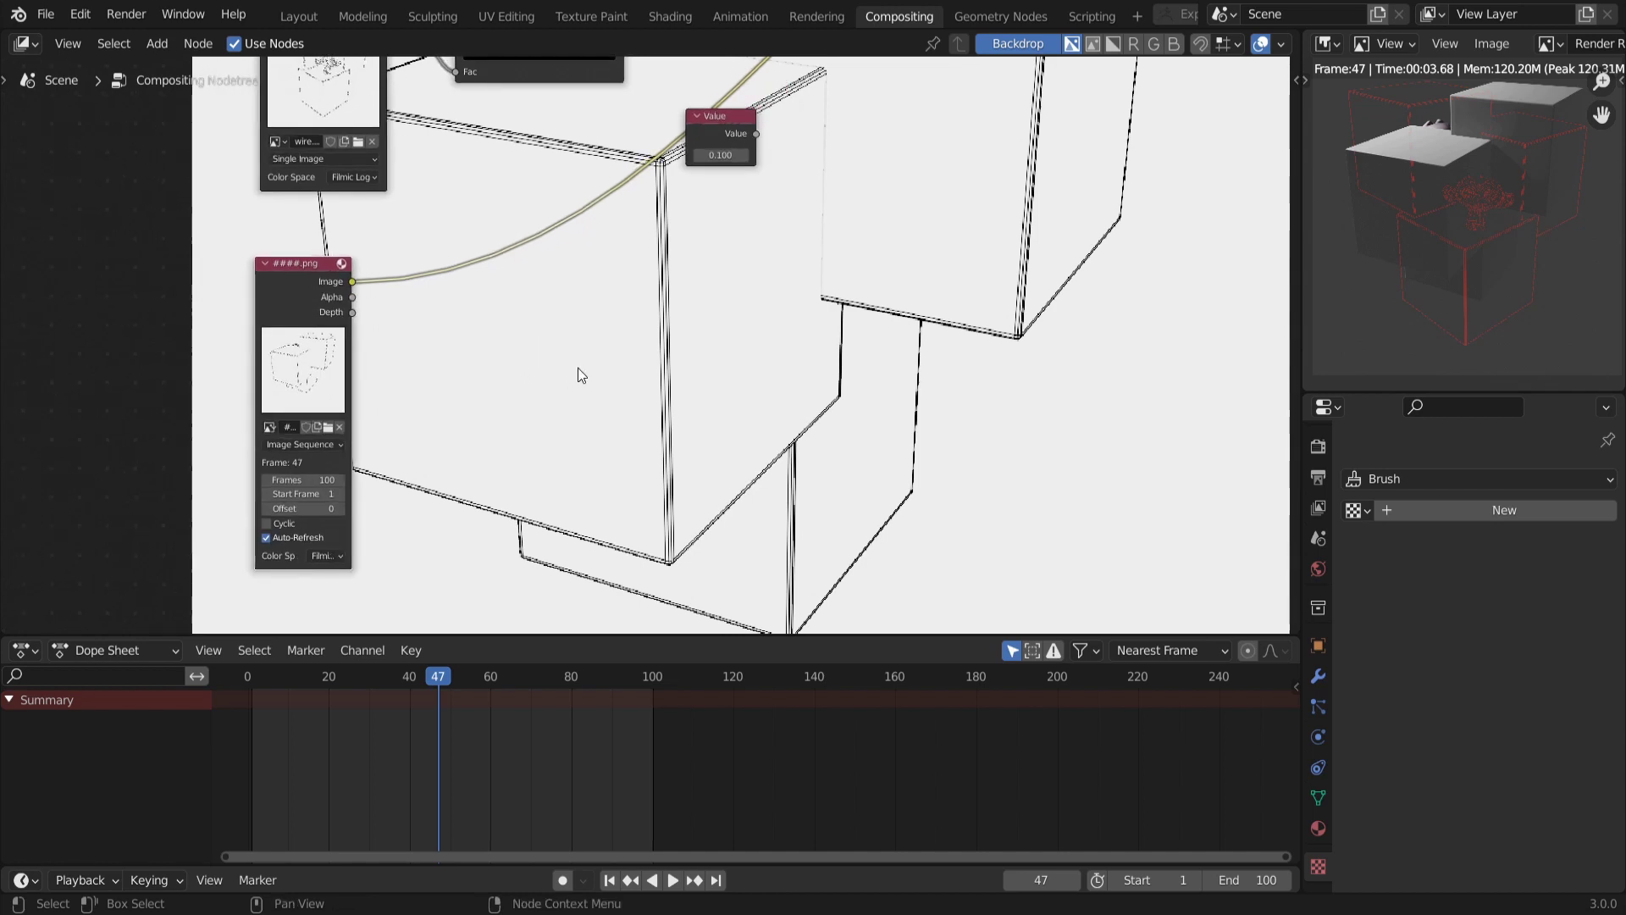
pyautogui.keyDown('ctrl'); pyautogui.moveTo(287, 576); pyautogui.dragTo(309, 534, button='middle'); pyautogui.keyUp('ctrl')
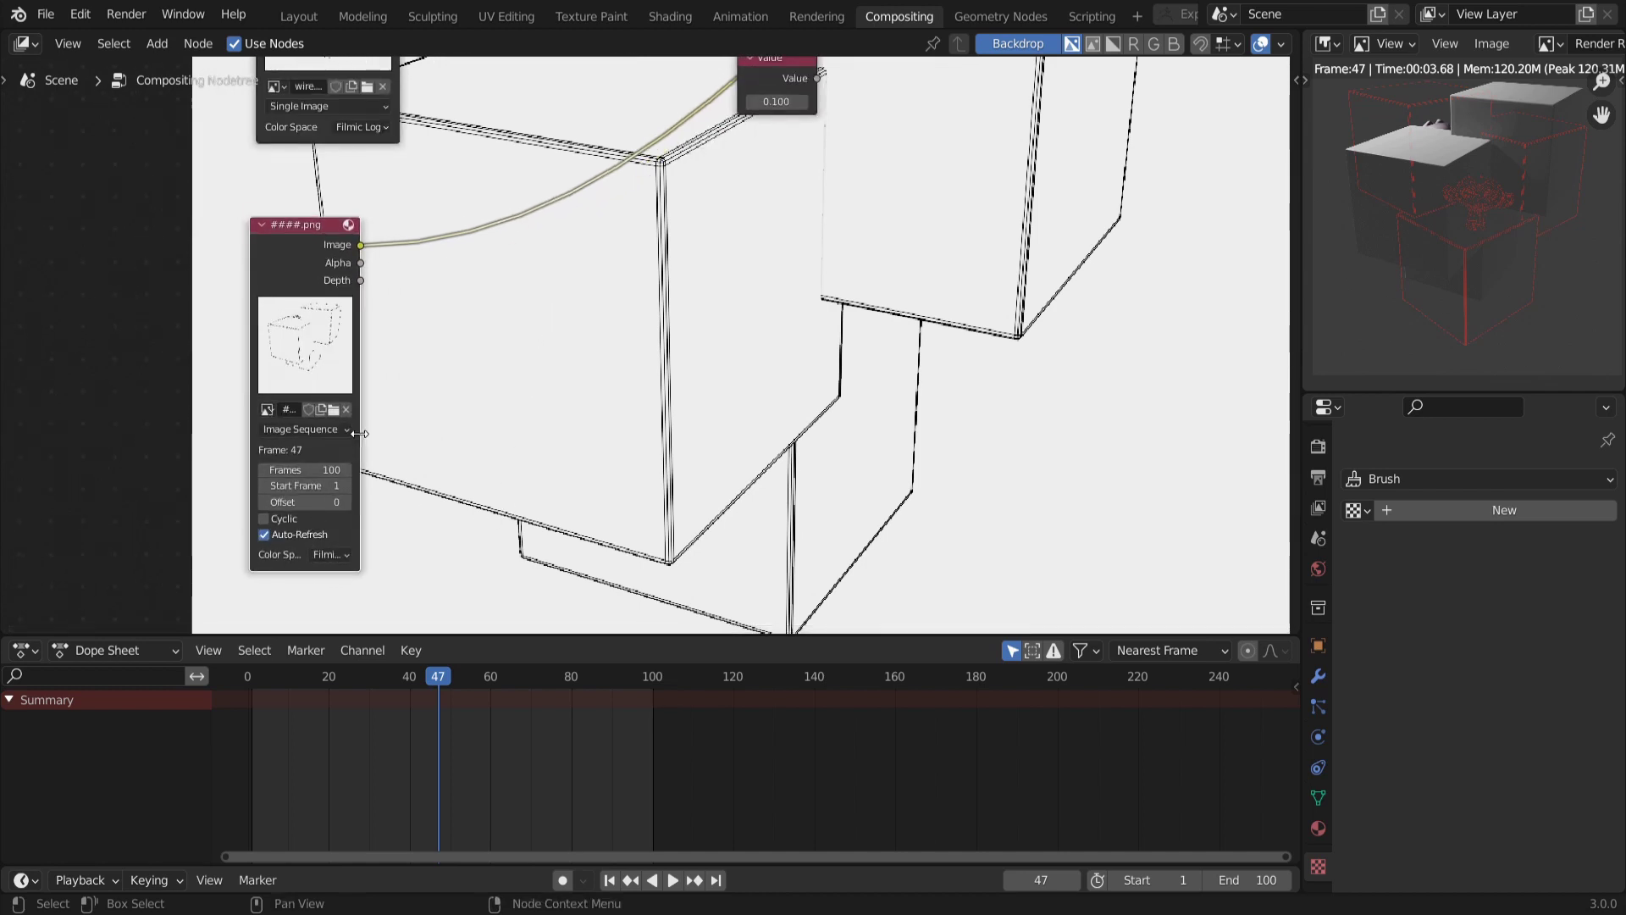
pyautogui.scroll(-3, 359, 428)
pyautogui.moveTo(582, 413)
pyautogui.keyDown('alt'); pyautogui.mouseDown(button='middle')
pyautogui.moveTo(528, 403)
pyautogui.moveTo(556, 394)
pyautogui.mouseUp(button='middle'); pyautogui.keyUp('alt')
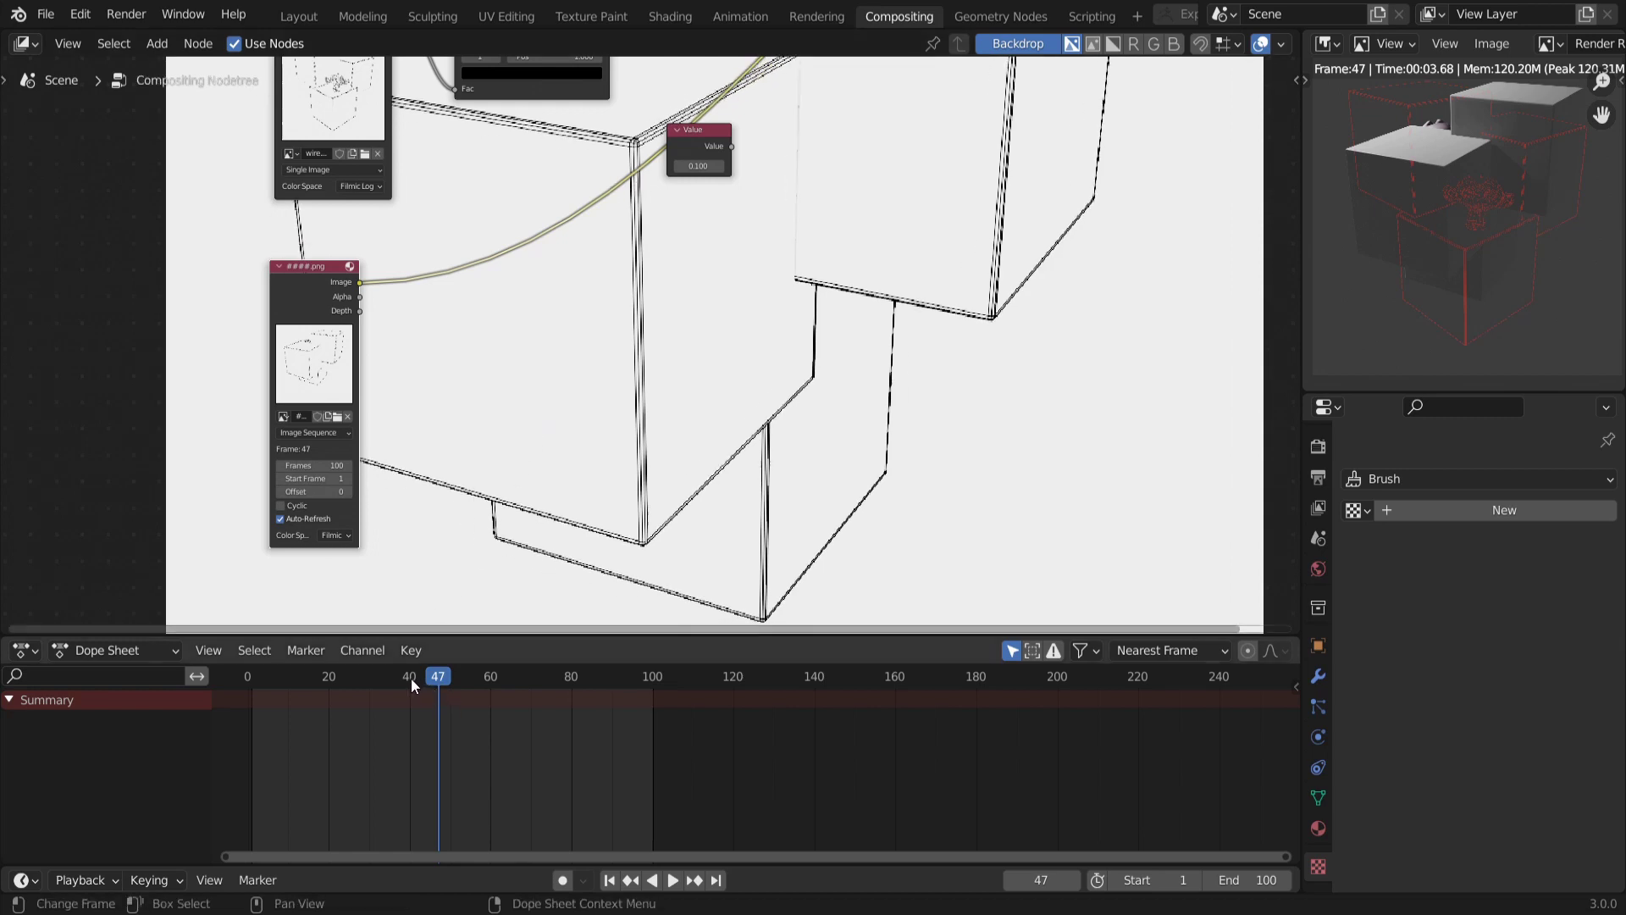
pyautogui.click(410, 678)
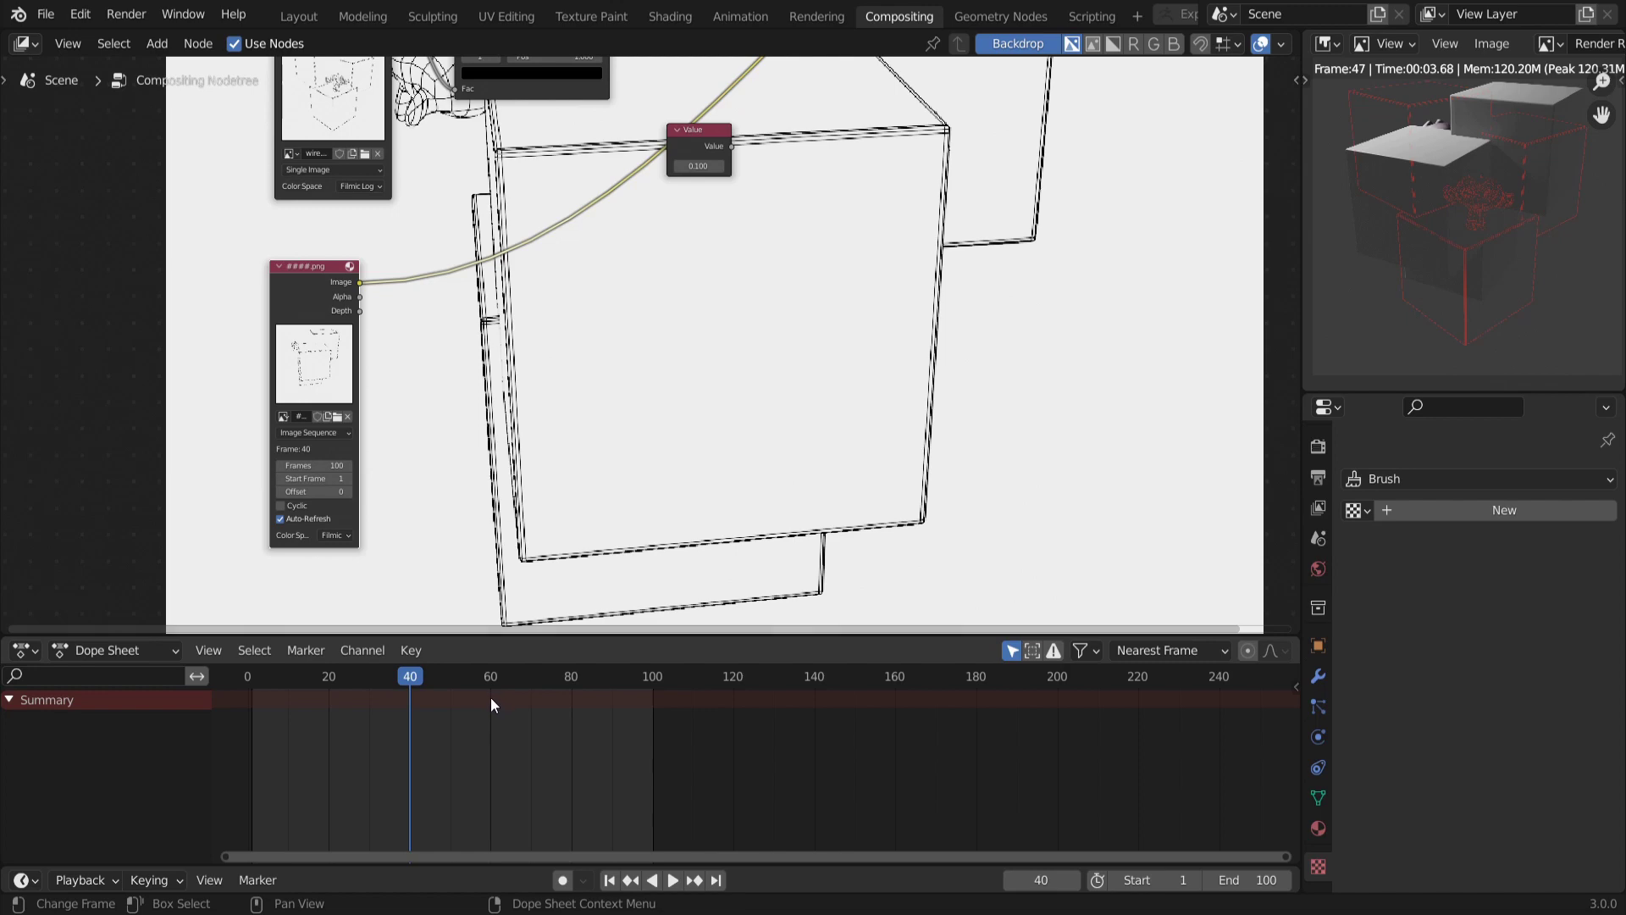
pyautogui.click(449, 678)
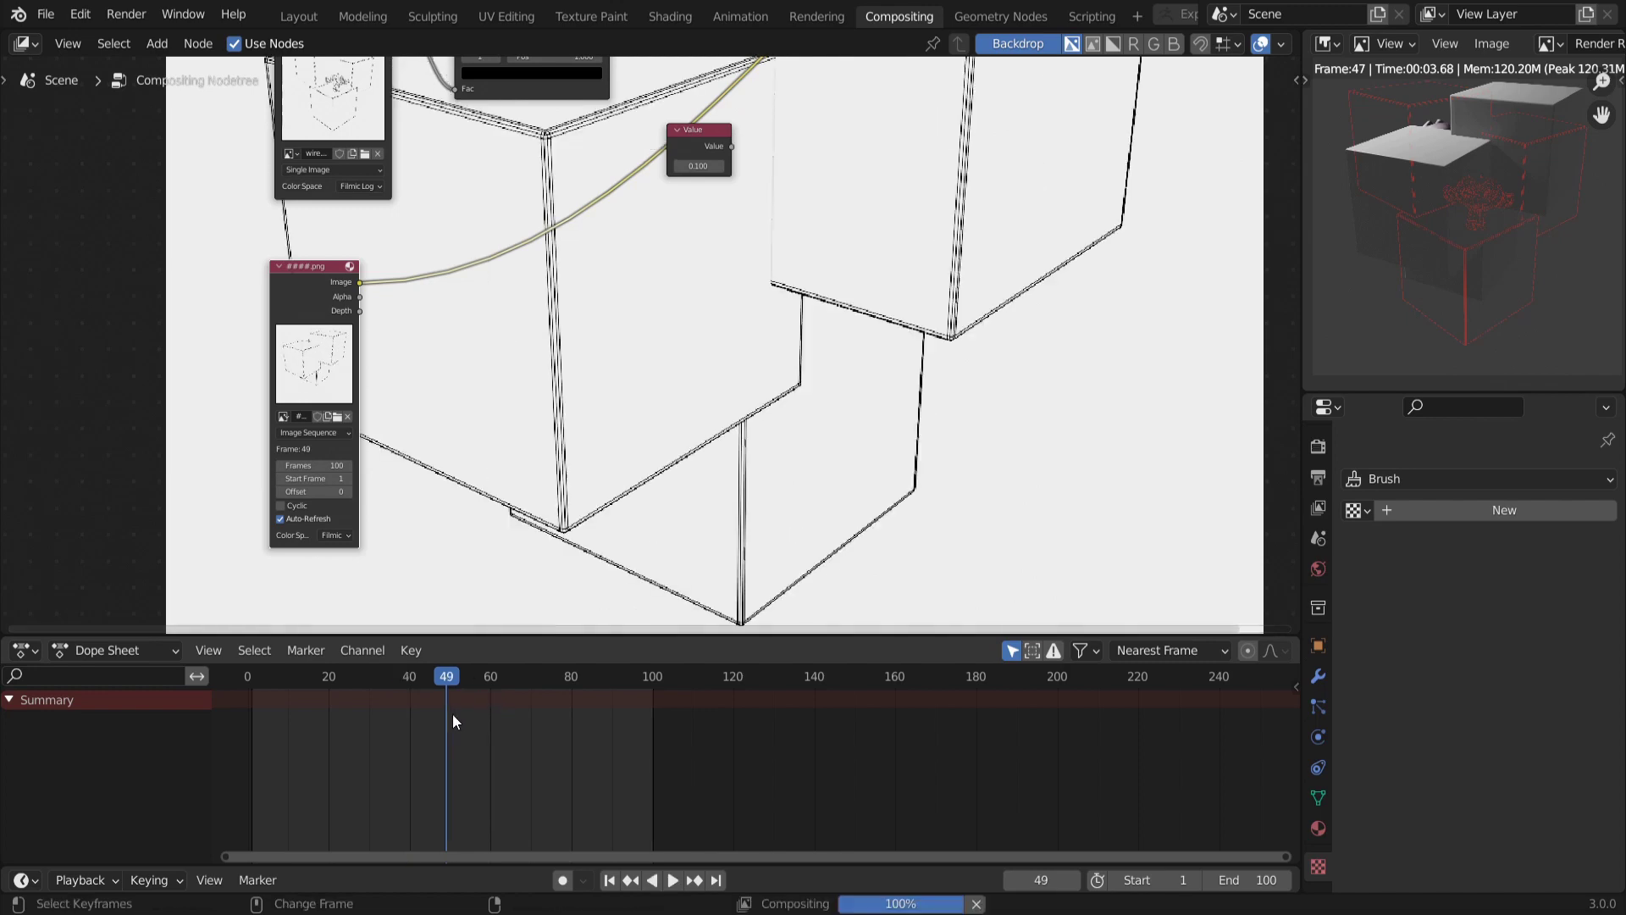
pyautogui.moveTo(444, 703); pyautogui.dragTo(439, 696, button='middle')
# Connect the image sequence node's Image output to the ColorRamp's Fac input in place of wire.png
pyautogui.keyDown('alt'); pyautogui.moveTo(556, 474); pyautogui.dragTo(537, 479, button='middle'); pyautogui.keyUp('alt')
pyautogui.keyDown('ctrl'); pyautogui.moveTo(509, 372); pyautogui.dragTo(458, 474, button='middle'); pyautogui.keyUp('ctrl')
pyautogui.moveTo(407, 292); pyautogui.dragTo(423, 377, button='middle')
pyautogui.moveTo(380, 430); pyautogui.dragTo(511, 267)
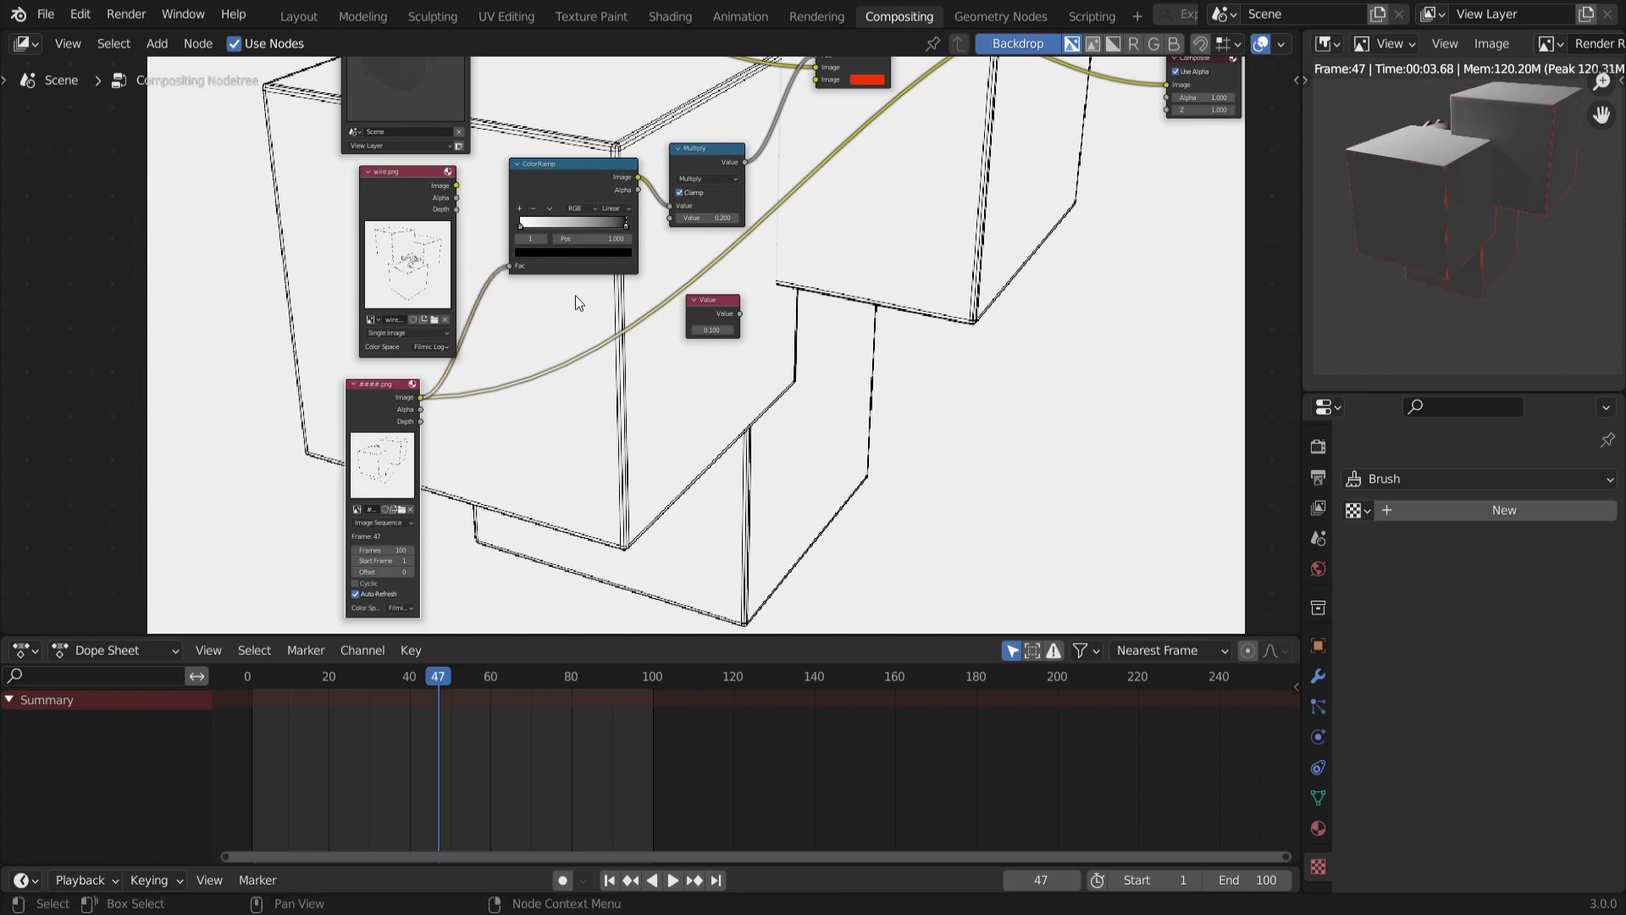
# Route the Mix node's output to the Viewer and scale and reposition the backdrop to show the composite
pyautogui.moveTo(620, 380); pyautogui.dragTo(392, 430, button='middle')
pyautogui.scroll(-4, 603, 220)
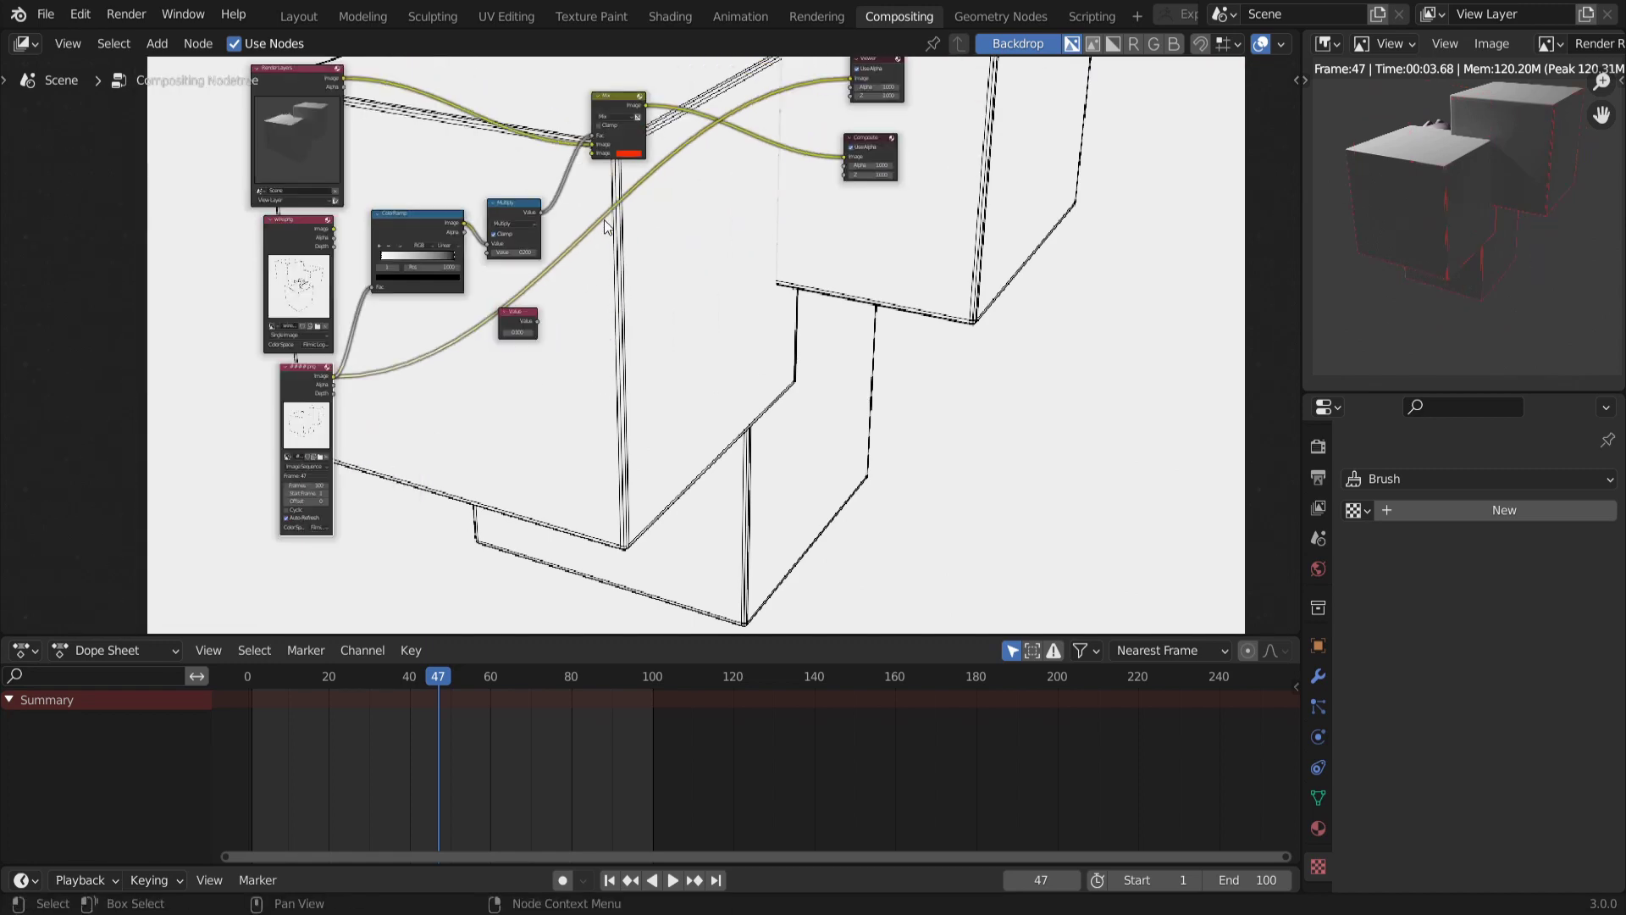
pyautogui.keyDown('ctrl'); pyautogui.keyDown('shift'); pyautogui.click(624, 98); pyautogui.keyUp('shift'); pyautogui.keyUp('ctrl')
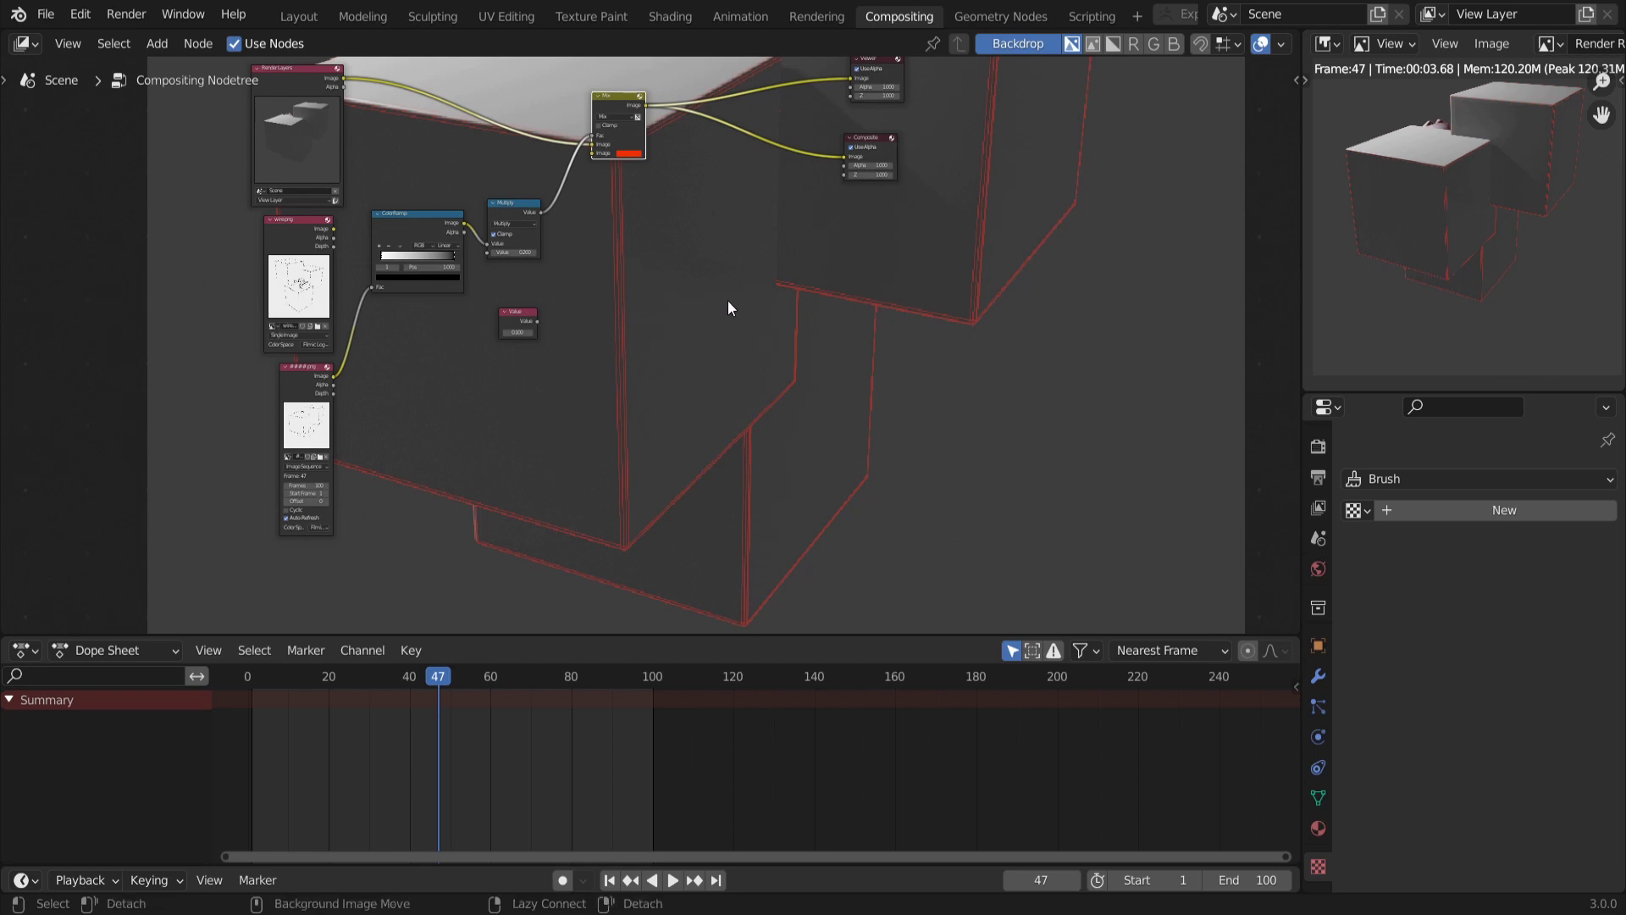
pyautogui.hotkey('alt', 'v')
pyautogui.press('v')
pyautogui.press('v')
pyautogui.press('v')
pyautogui.press('v')
pyautogui.moveTo(750, 296); pyautogui.dragTo(840, 376, button='middle')
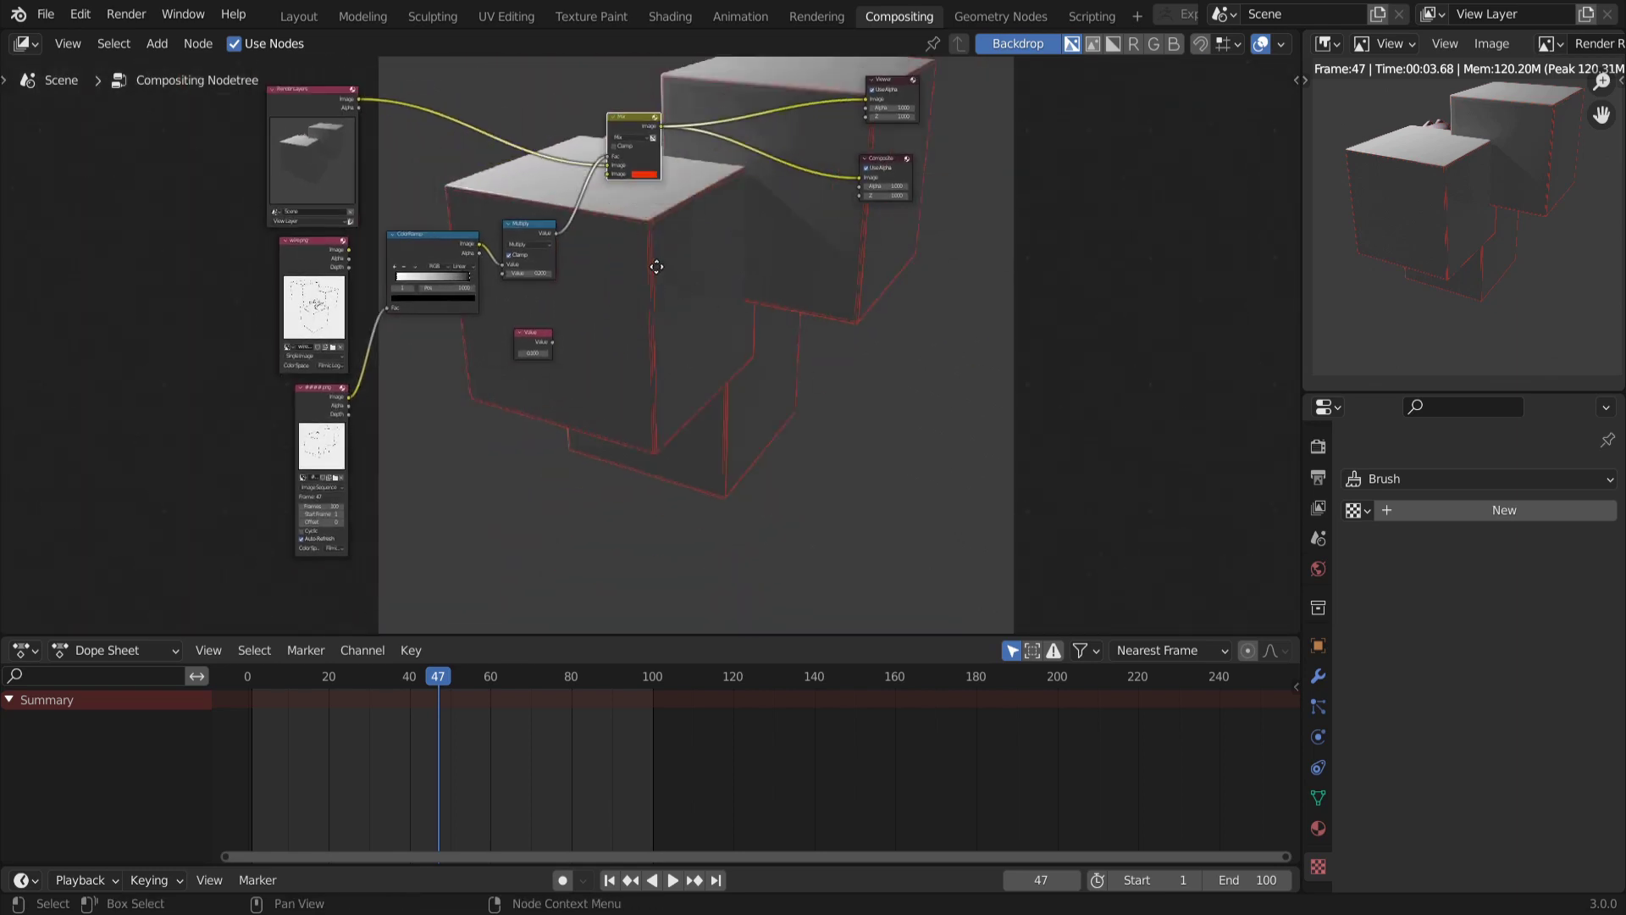
pyautogui.moveTo(656, 267)
pyautogui.mouseDown(button='middle')
pyautogui.moveTo(622, 230)
pyautogui.moveTo(661, 251)
pyautogui.mouseUp(button='middle')
pyautogui.hotkey('alt', 'v')
pyautogui.keyDown('alt'); pyautogui.moveTo(750, 320); pyautogui.dragTo(795, 407, button='middle'); pyautogui.keyUp('alt')
pyautogui.scroll(1, 792, 343)
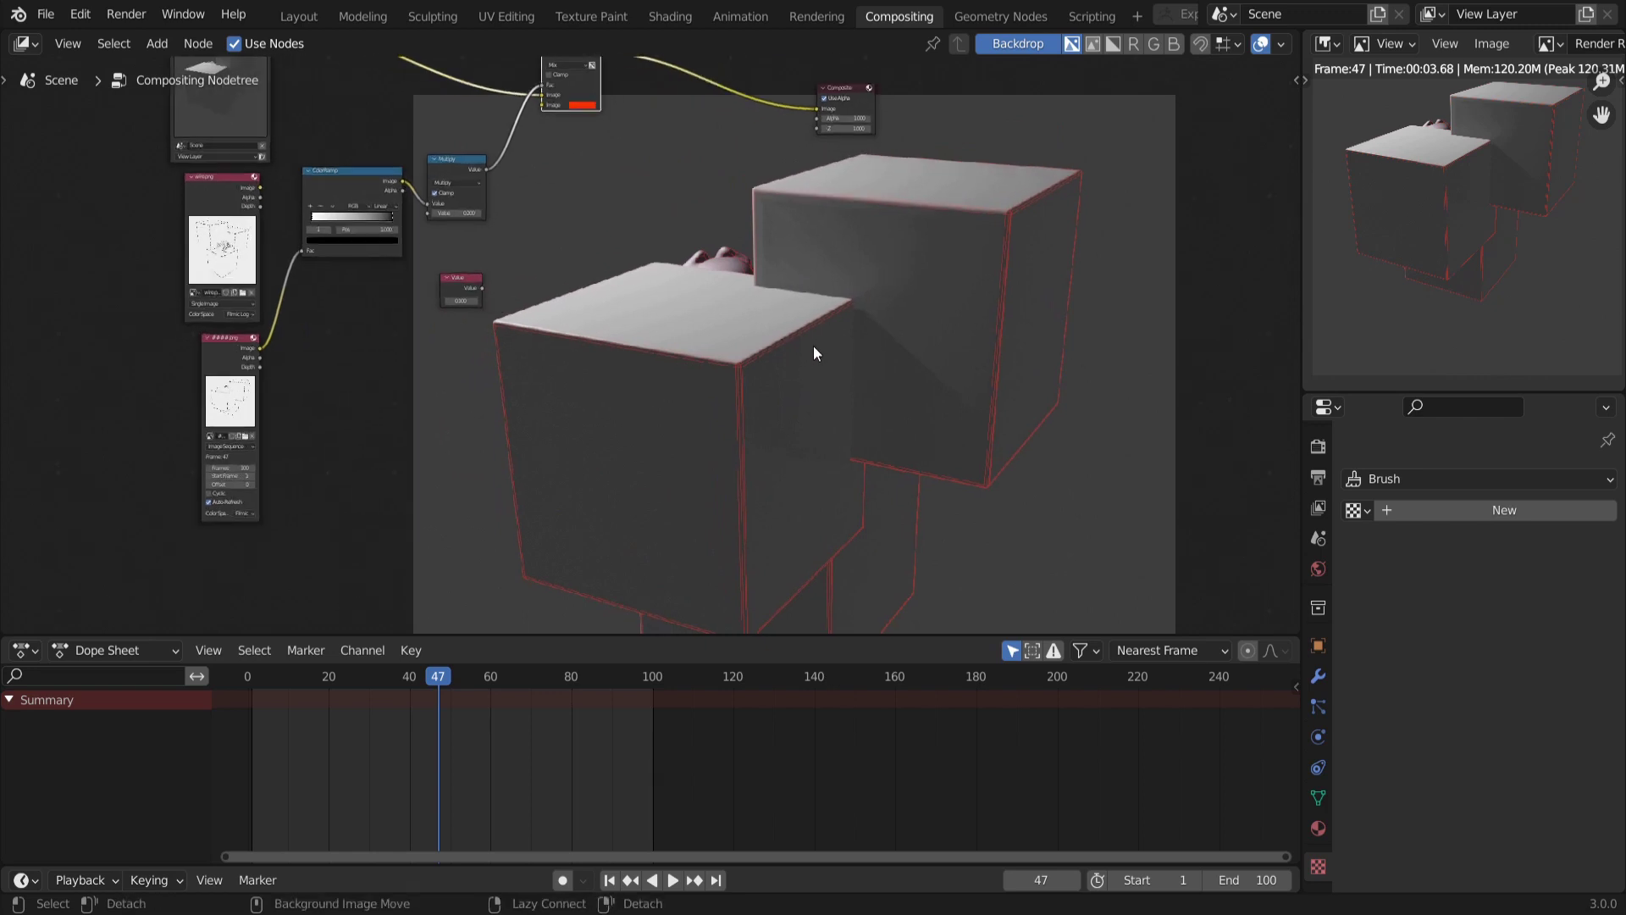
pyautogui.press('v')
# Tighten the ColorRamp by moving the black stop to 0.678 and the white stop just before it
pyautogui.scroll(2, 348, 393)
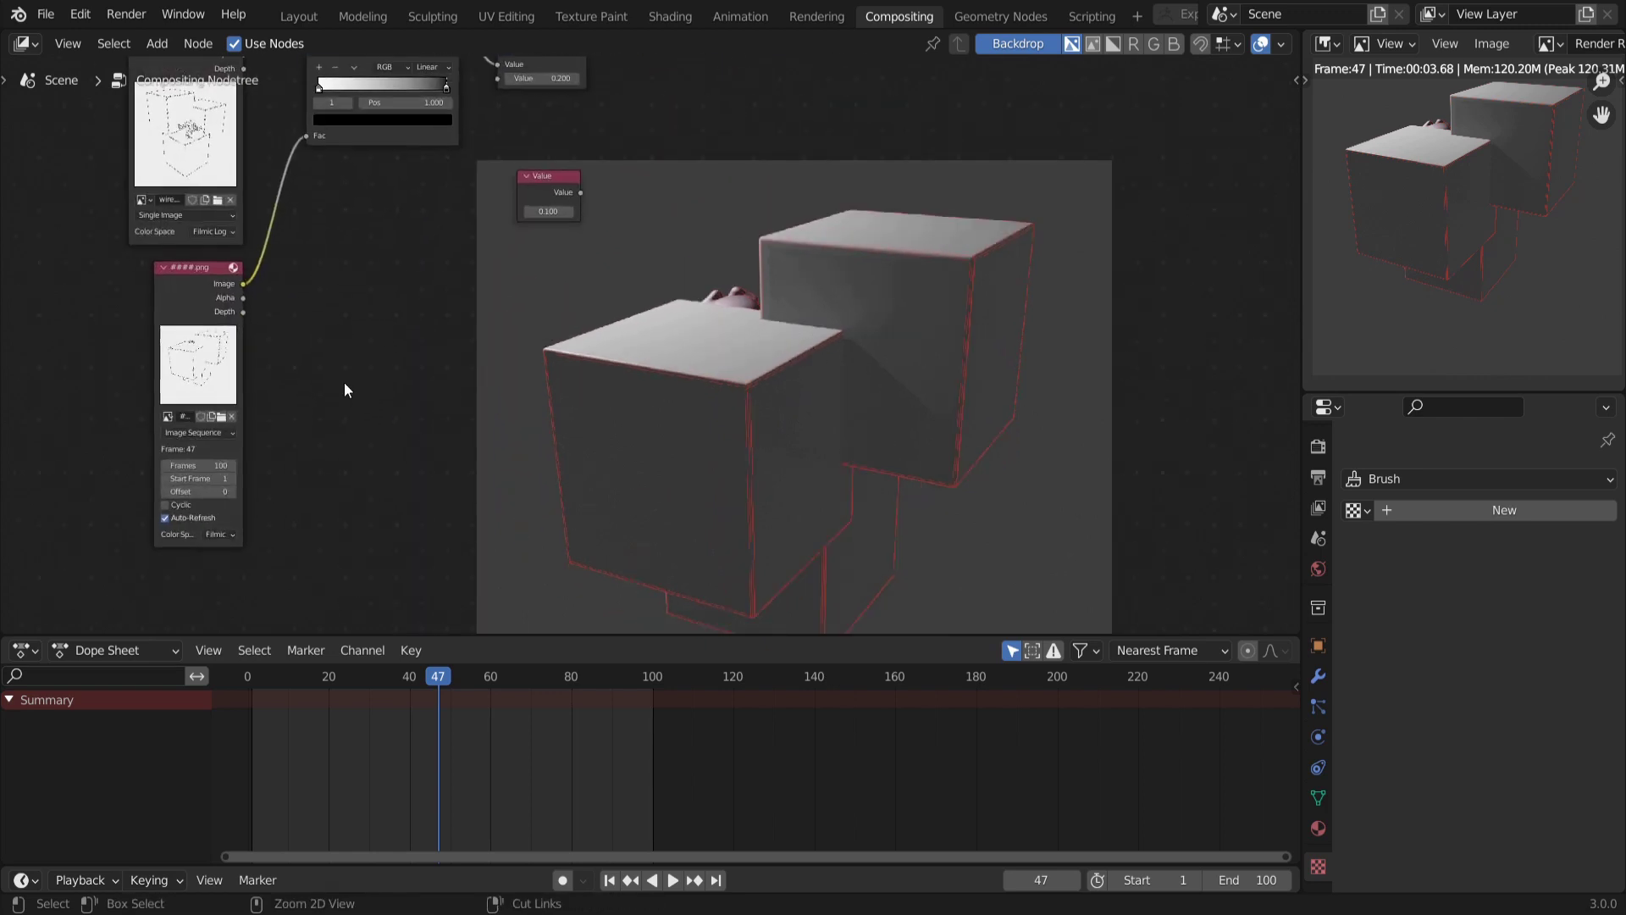
pyautogui.scroll(1, 363, 389)
pyautogui.moveTo(282, 412); pyautogui.dragTo(227, 659, button='middle')
pyautogui.scroll(1, 330, 326)
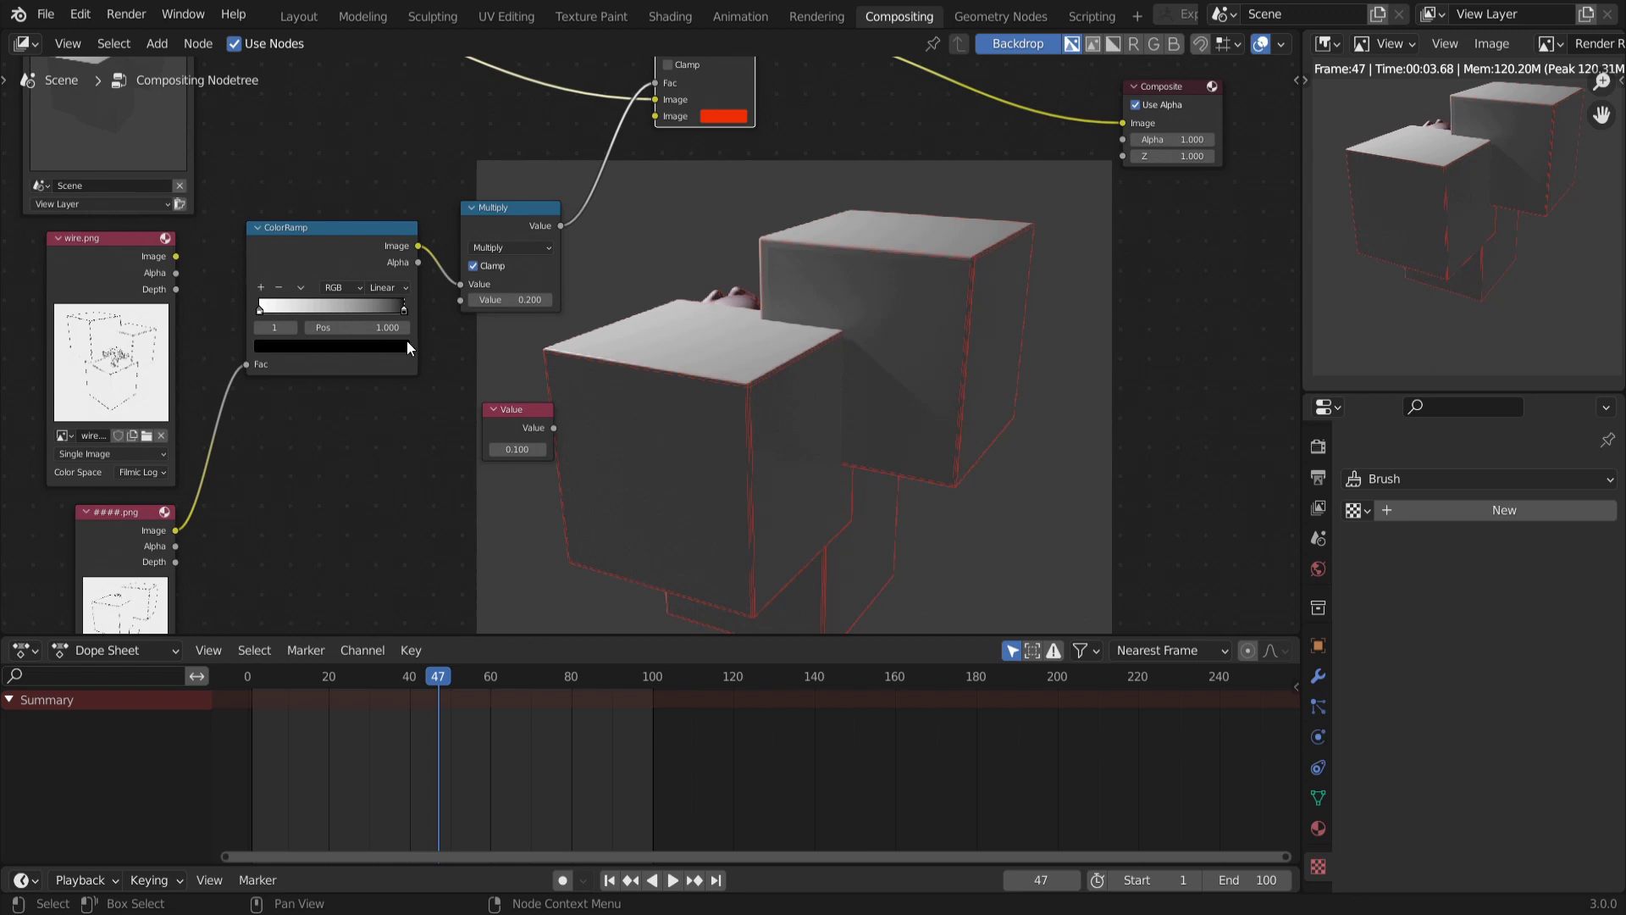
pyautogui.scroll(2, 405, 343)
pyautogui.moveTo(231, 307); pyautogui.dragTo(345, 309)
pyautogui.keyDown('ctrl'); pyautogui.moveTo(490, 269); pyautogui.dragTo(588, 281, button='middle'); pyautogui.keyUp('ctrl')
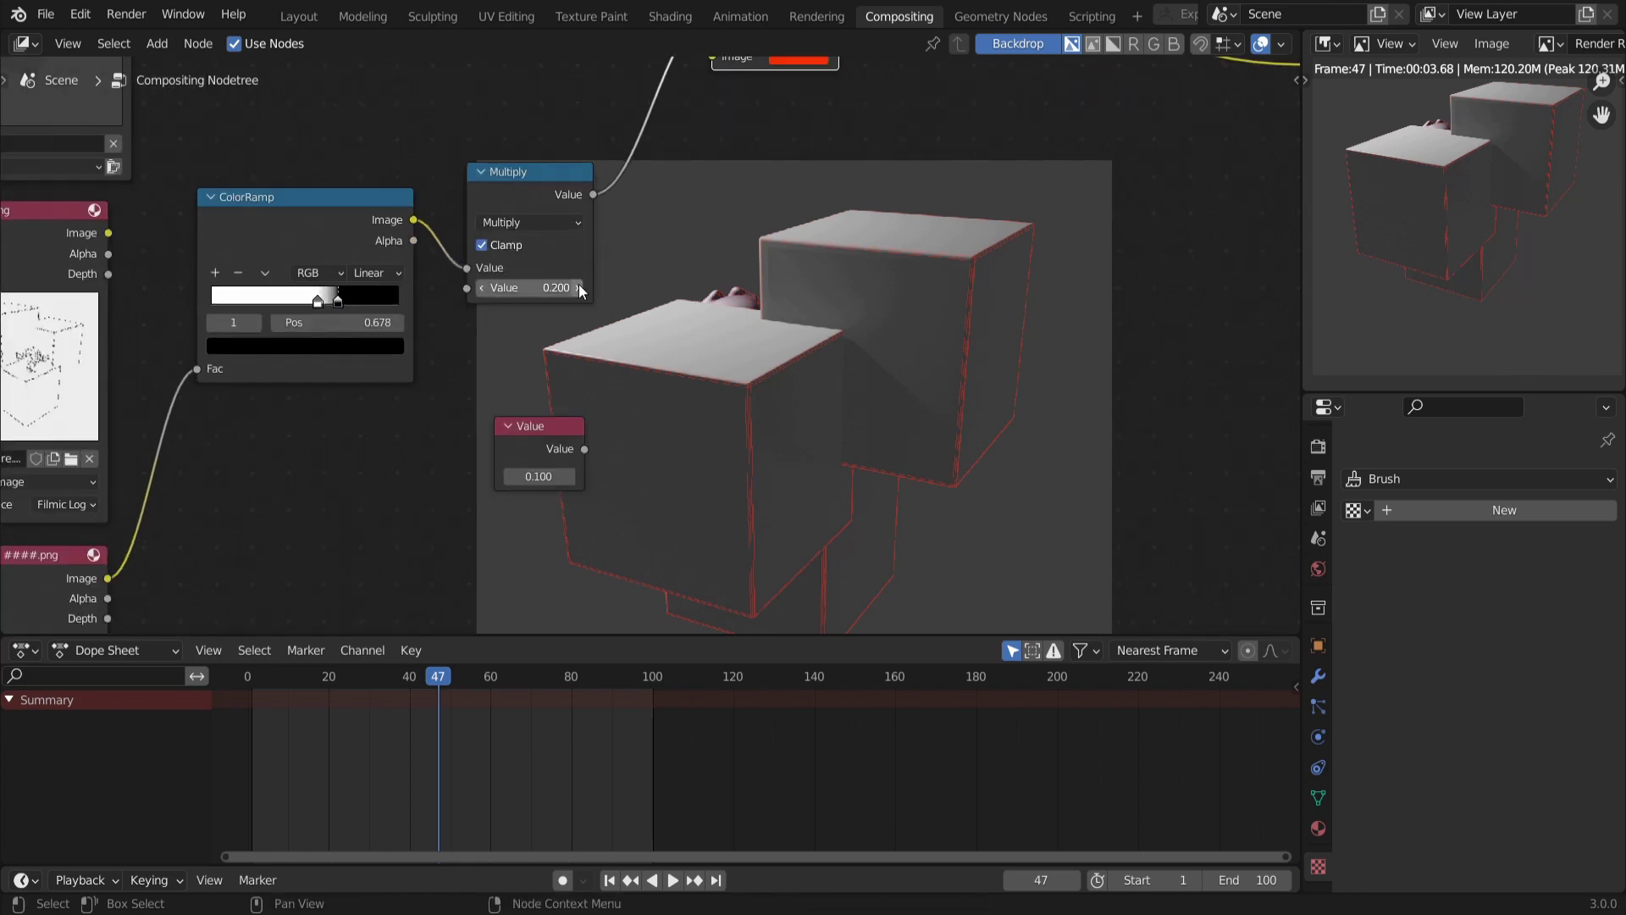
# Set the Multiply node's value to 0.900 to strengthen the wireframe lines
pyautogui.click(577, 287)
pyautogui.click(578, 287)
pyautogui.click(578, 288)
pyautogui.click(577, 288)
pyautogui.click(577, 288)
pyautogui.click(578, 288)
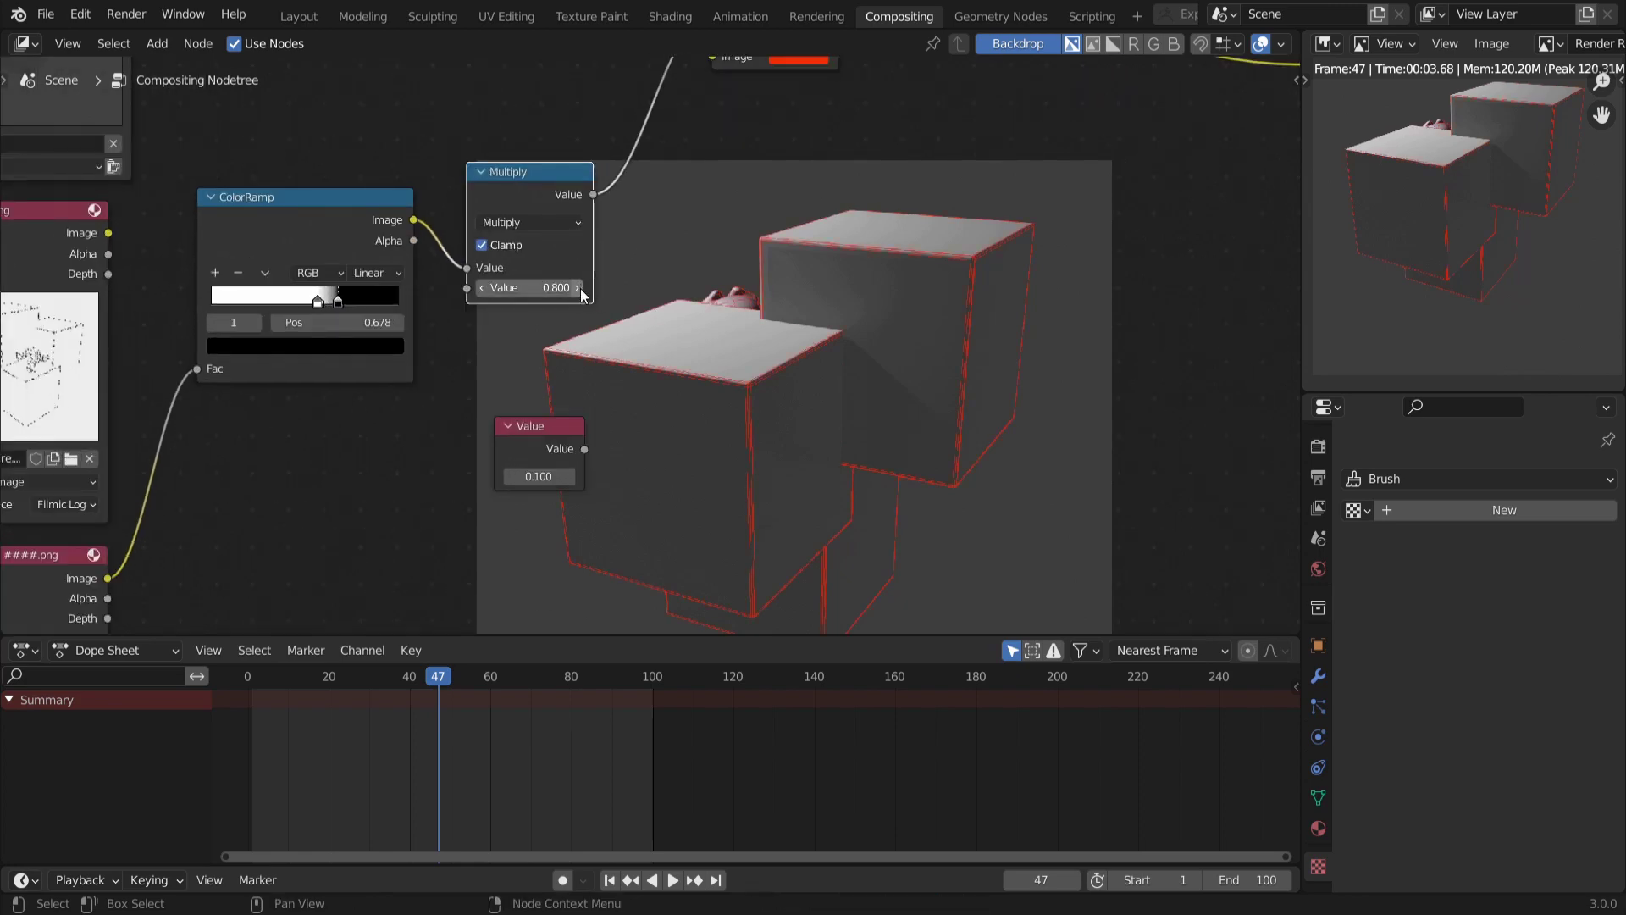
pyautogui.click(580, 290)
# Render the full animation with the wireframe composite and play back the rendered frames
pyautogui.scroll(-2, 762, 200)
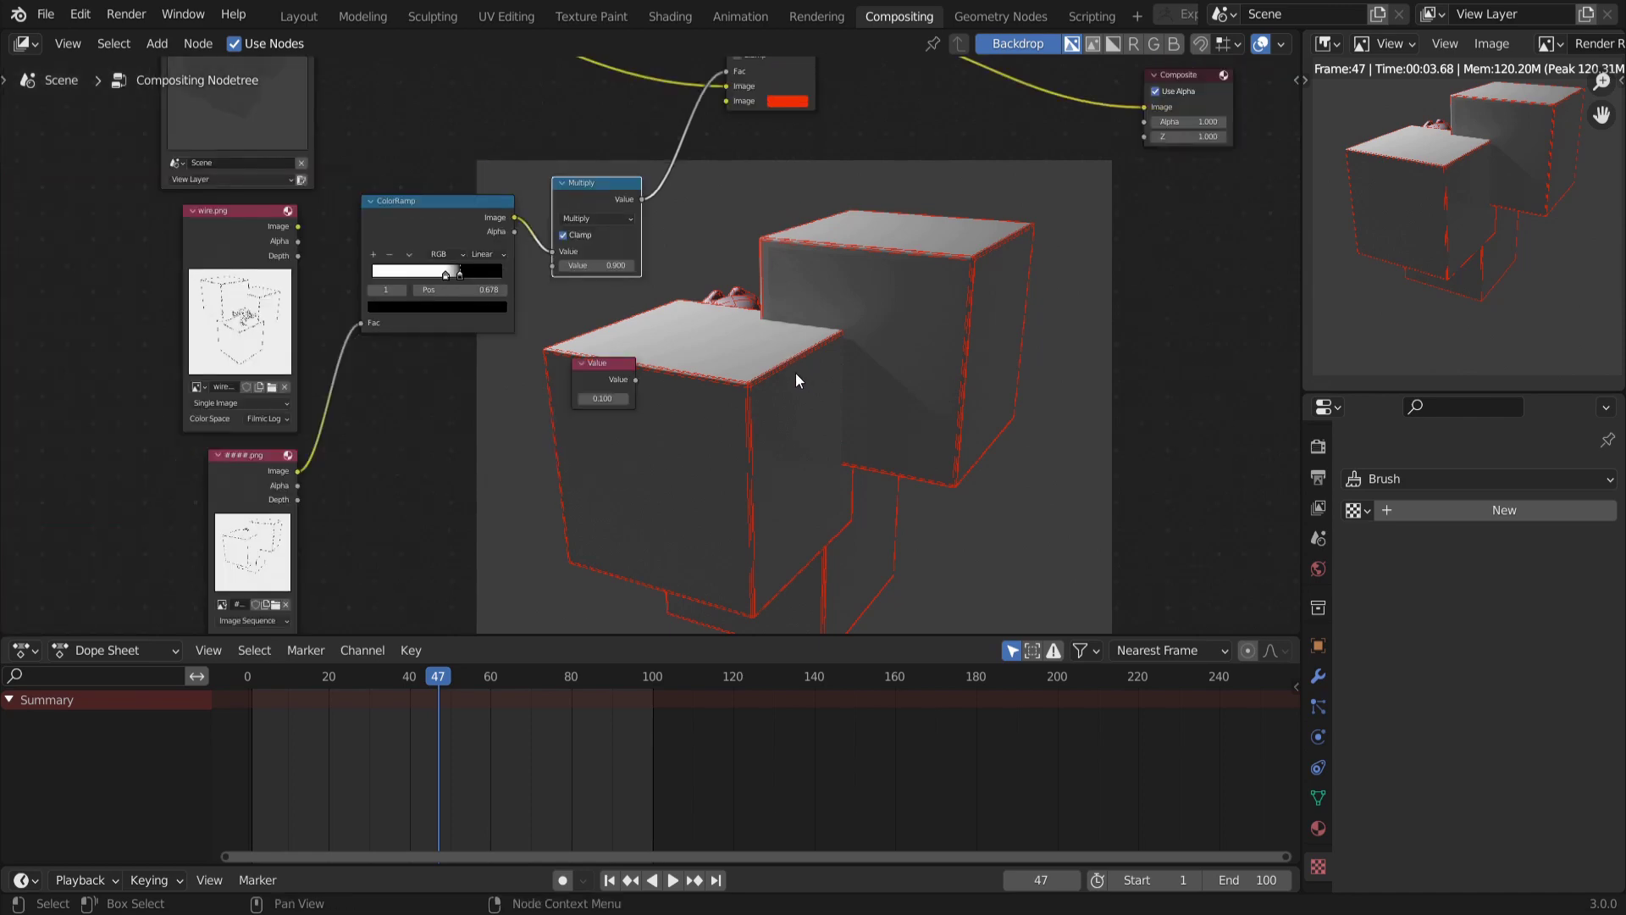
pyautogui.hotkey('alt', 'v')
pyautogui.press('v')
pyautogui.press('v')
pyautogui.press('v')
pyautogui.keyDown('ctrl'); pyautogui.moveTo(728, 200); pyautogui.dragTo(678, 377, button='middle'); pyautogui.keyUp('ctrl')
pyautogui.moveTo(443, 435); pyautogui.dragTo(370, 440, button='middle')
pyautogui.moveTo(483, 389); pyautogui.dragTo(413, 455, button='middle')
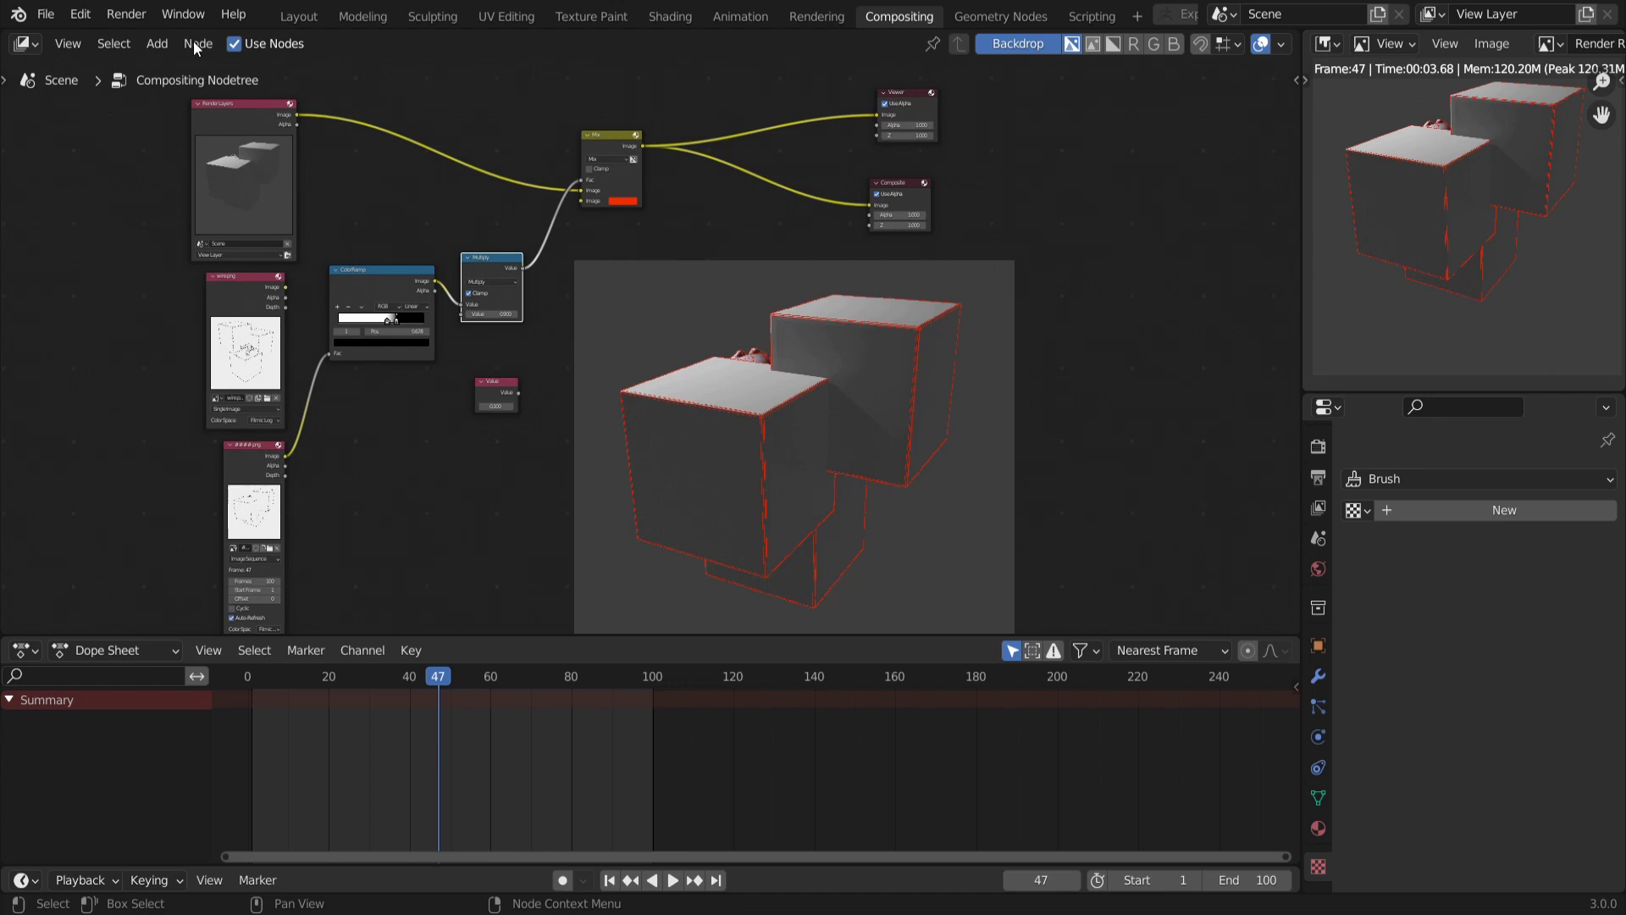
pyautogui.click(141, 16)
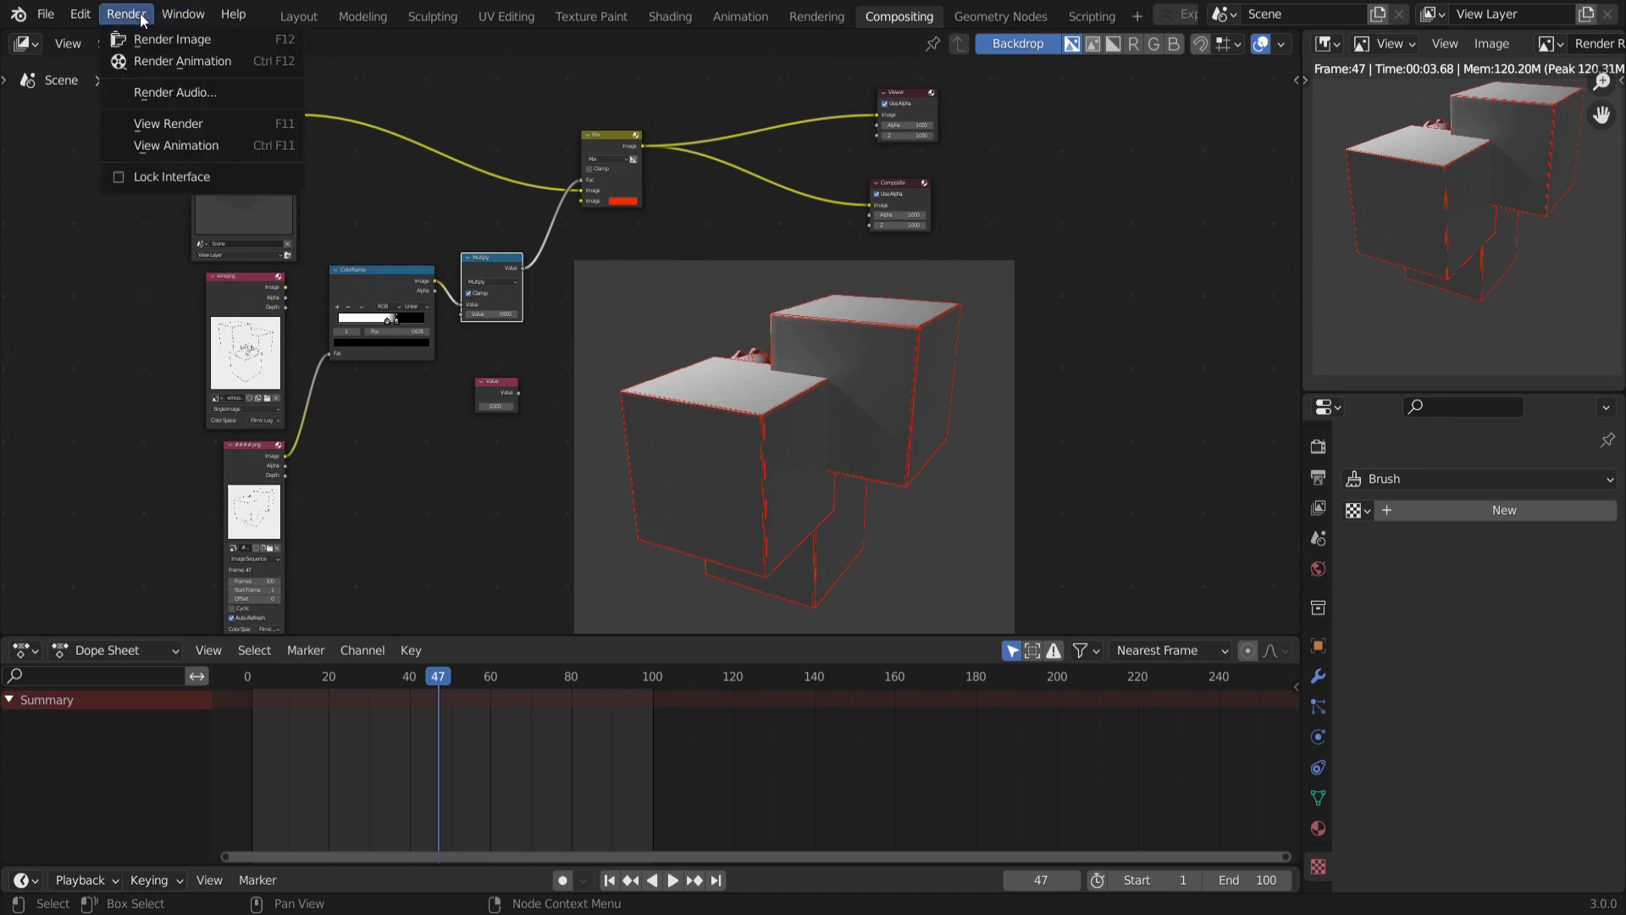
pyautogui.click(205, 64)
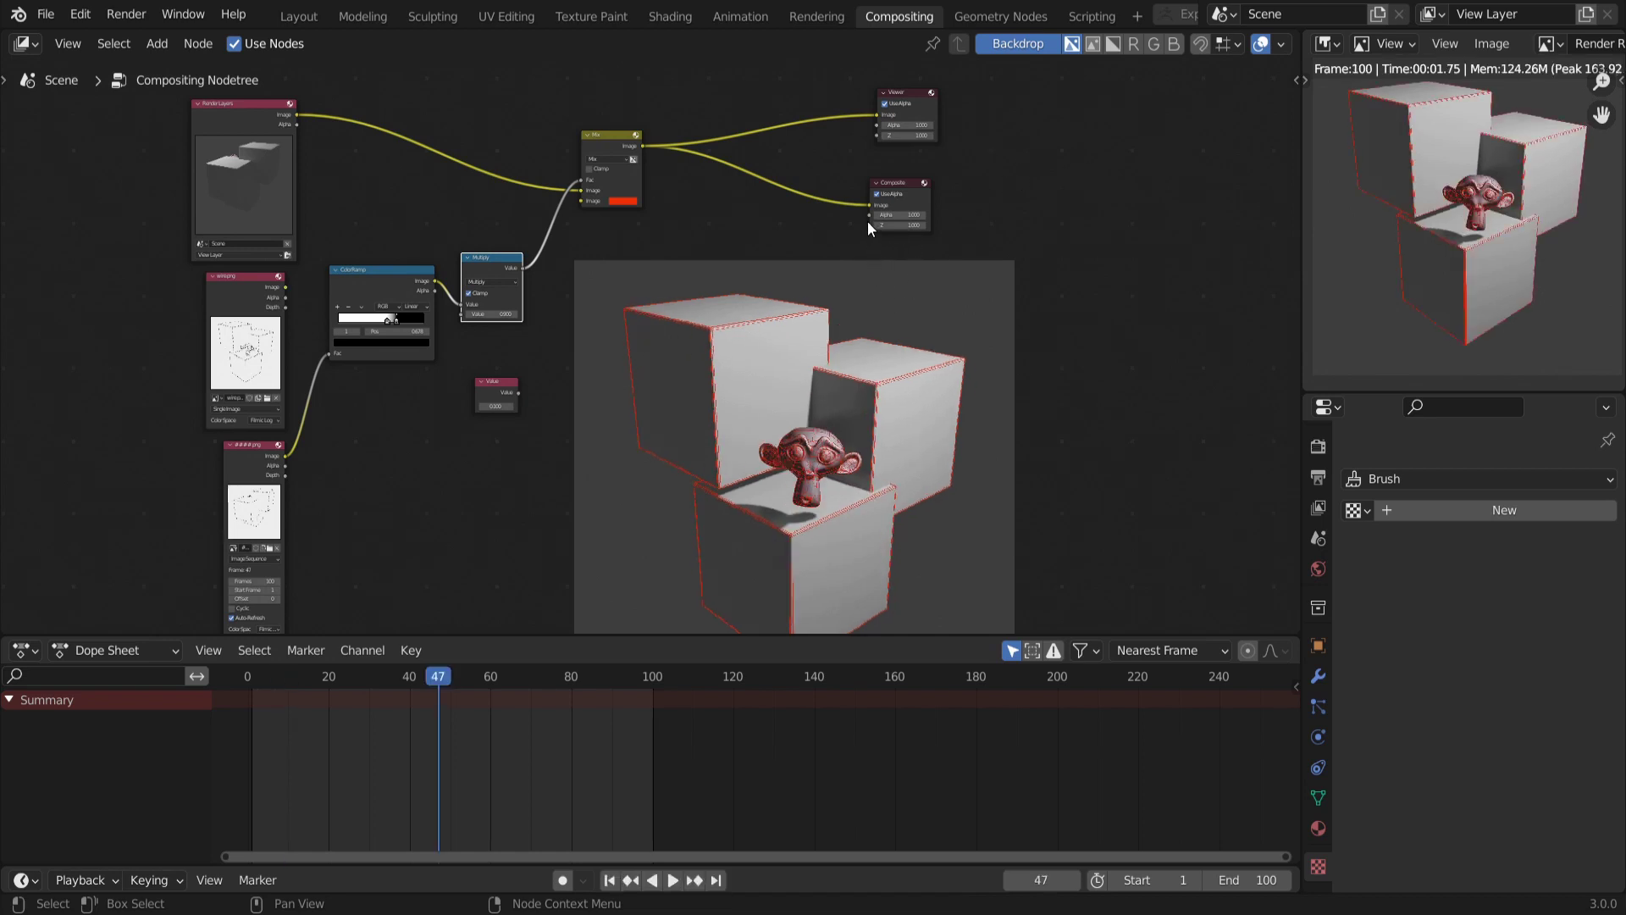
pyautogui.click(139, 14)
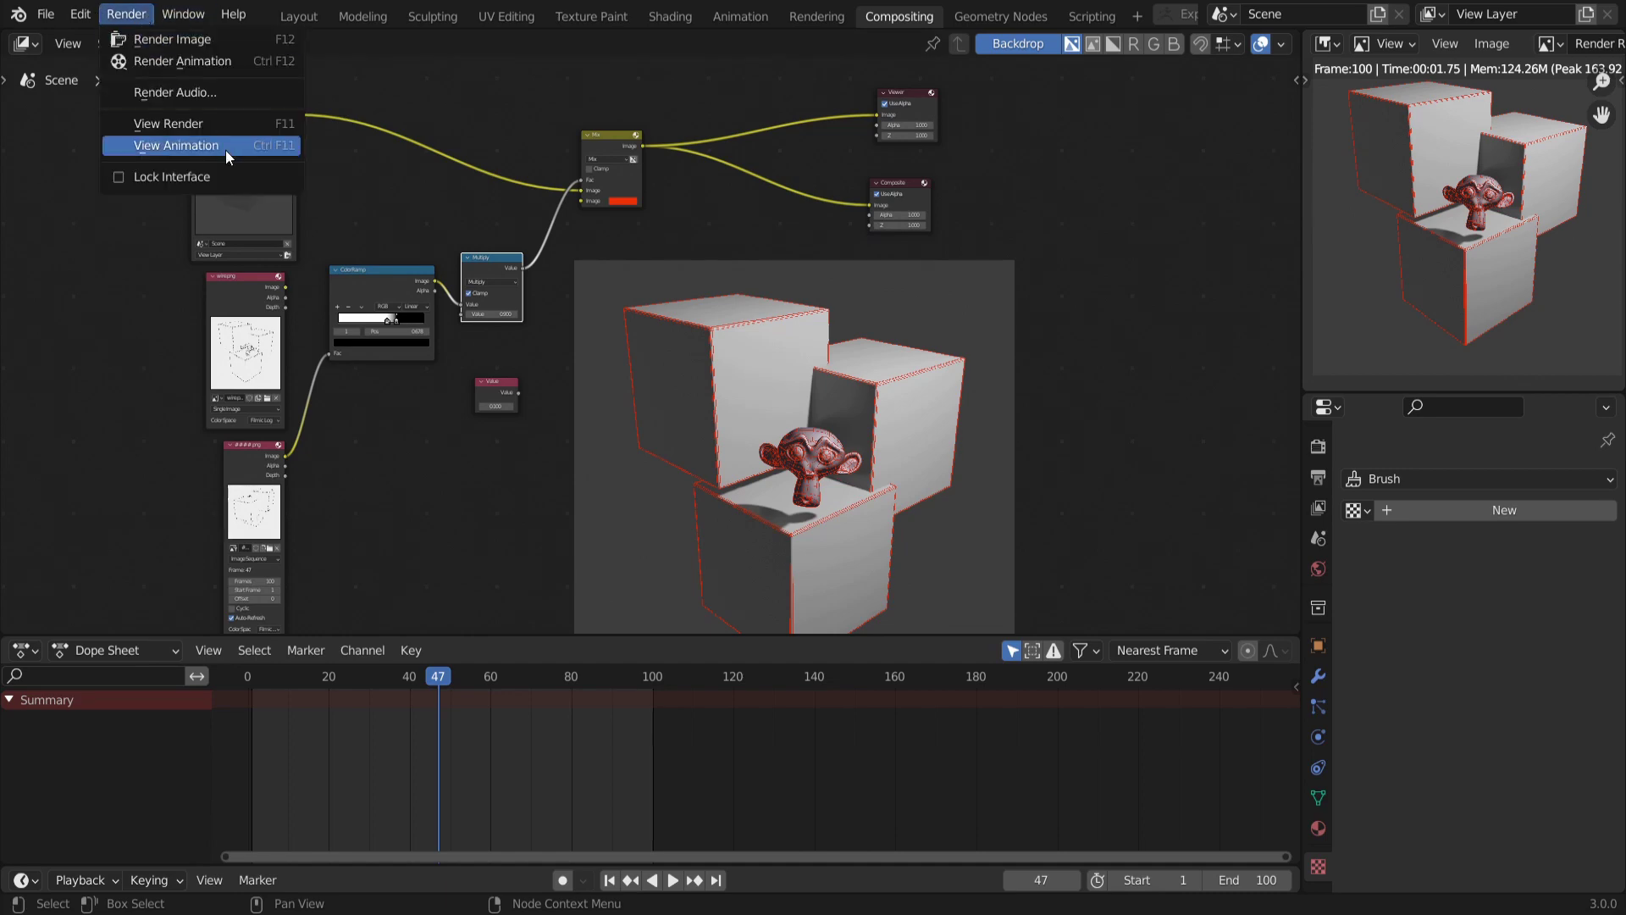
pyautogui.click(178, 145)
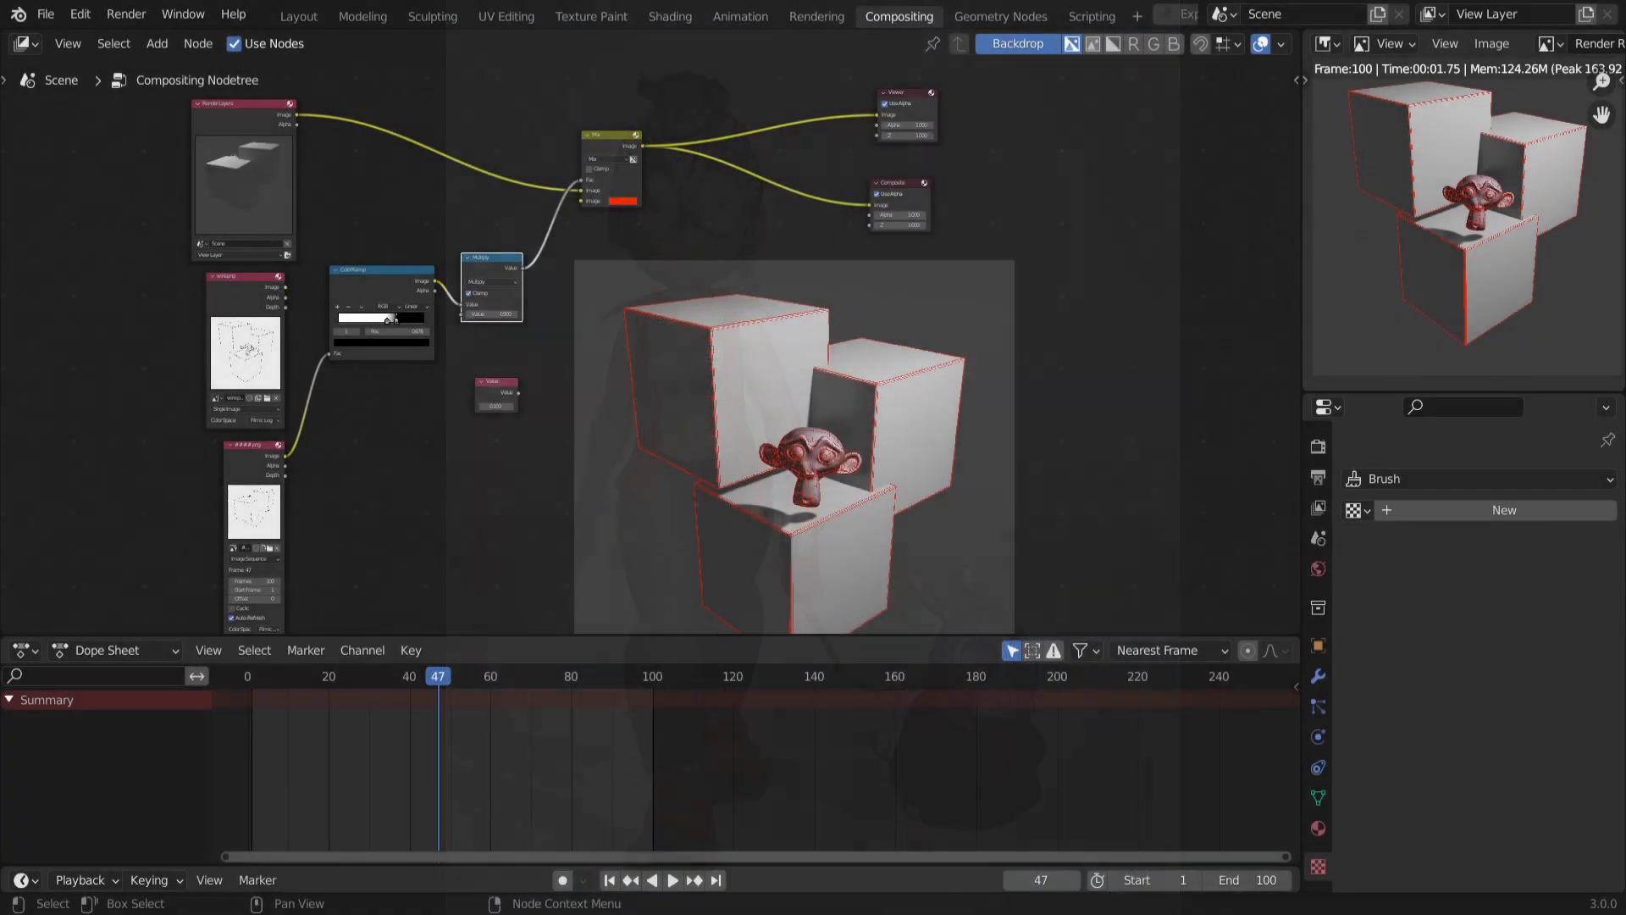
# Route the Multiply node's output to the Viewer to show the wireframe mask in the backdrop
pyautogui.keyDown('ctrl'); pyautogui.moveTo(557, 384); pyautogui.dragTo(516, 346, button='middle'); pyautogui.keyUp('ctrl')
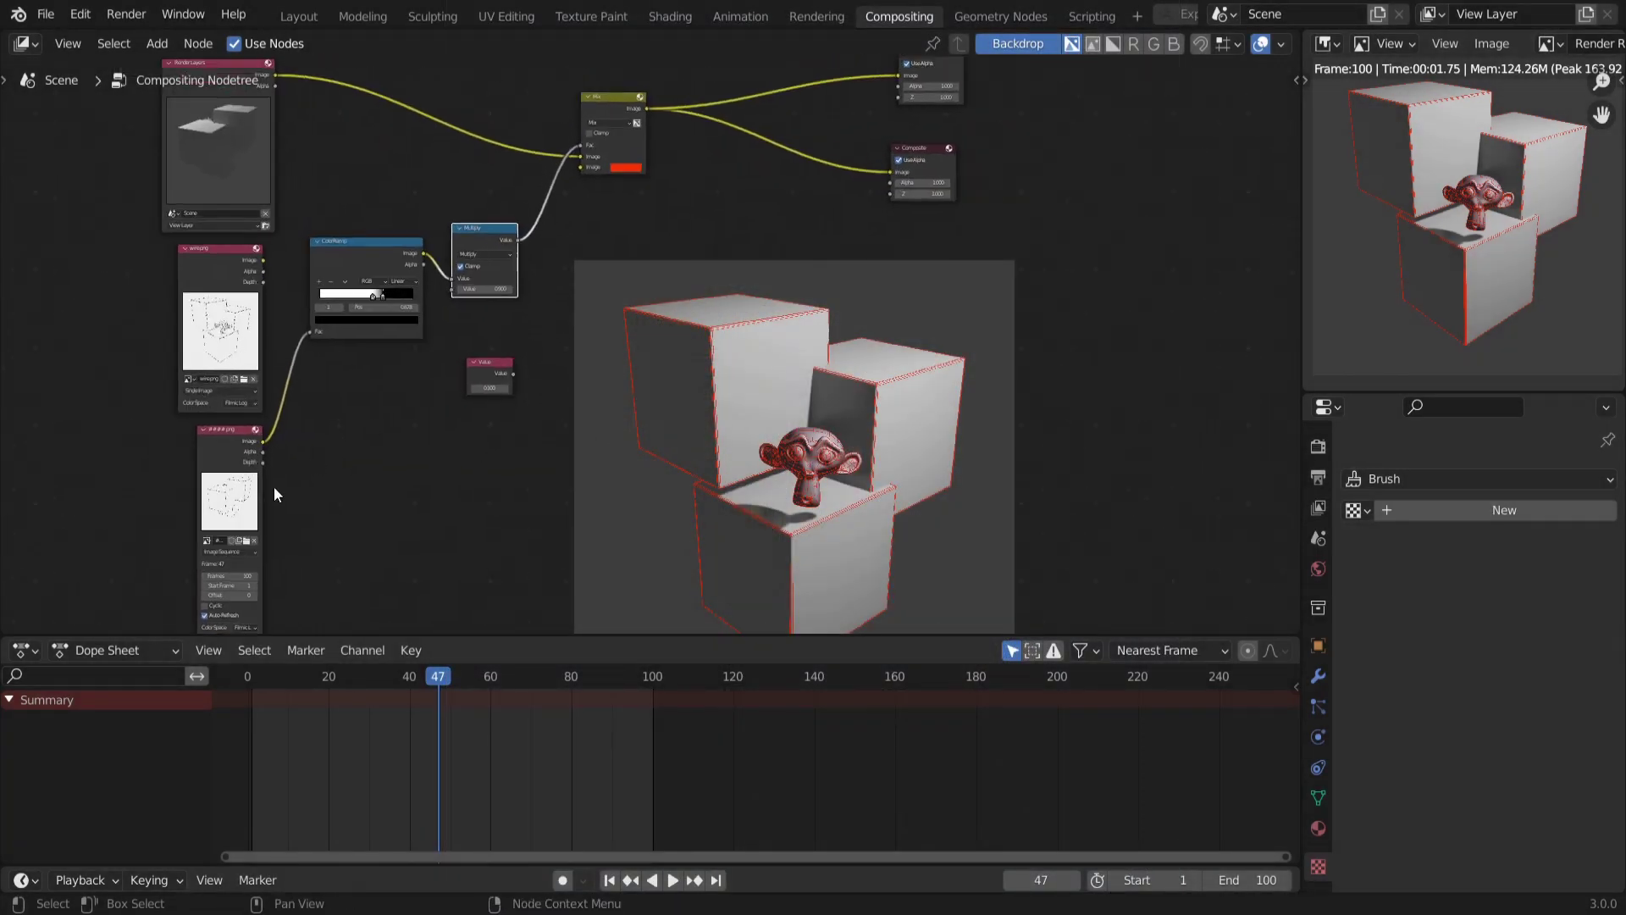
pyautogui.click(218, 438)
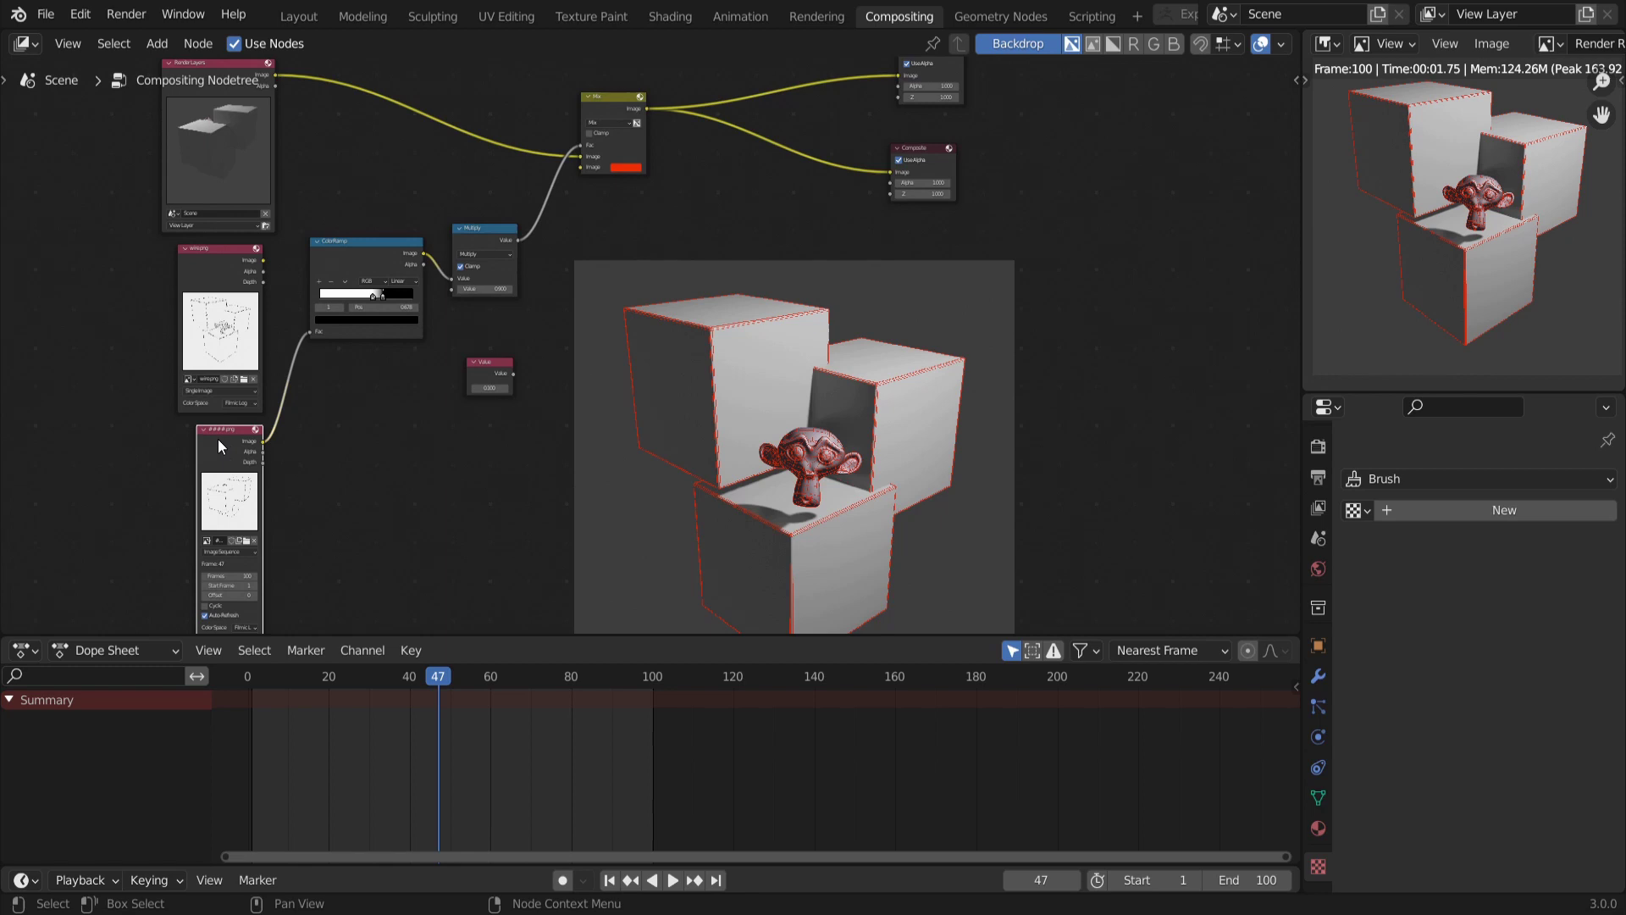
pyautogui.keyDown('ctrl'); pyautogui.keyDown('shift'); pyautogui.click(491, 240); pyautogui.keyUp('shift'); pyautogui.keyUp('ctrl')
pyautogui.keyDown('ctrl'); pyautogui.moveTo(613, 403); pyautogui.dragTo(734, 299, button='middle'); pyautogui.keyUp('ctrl')
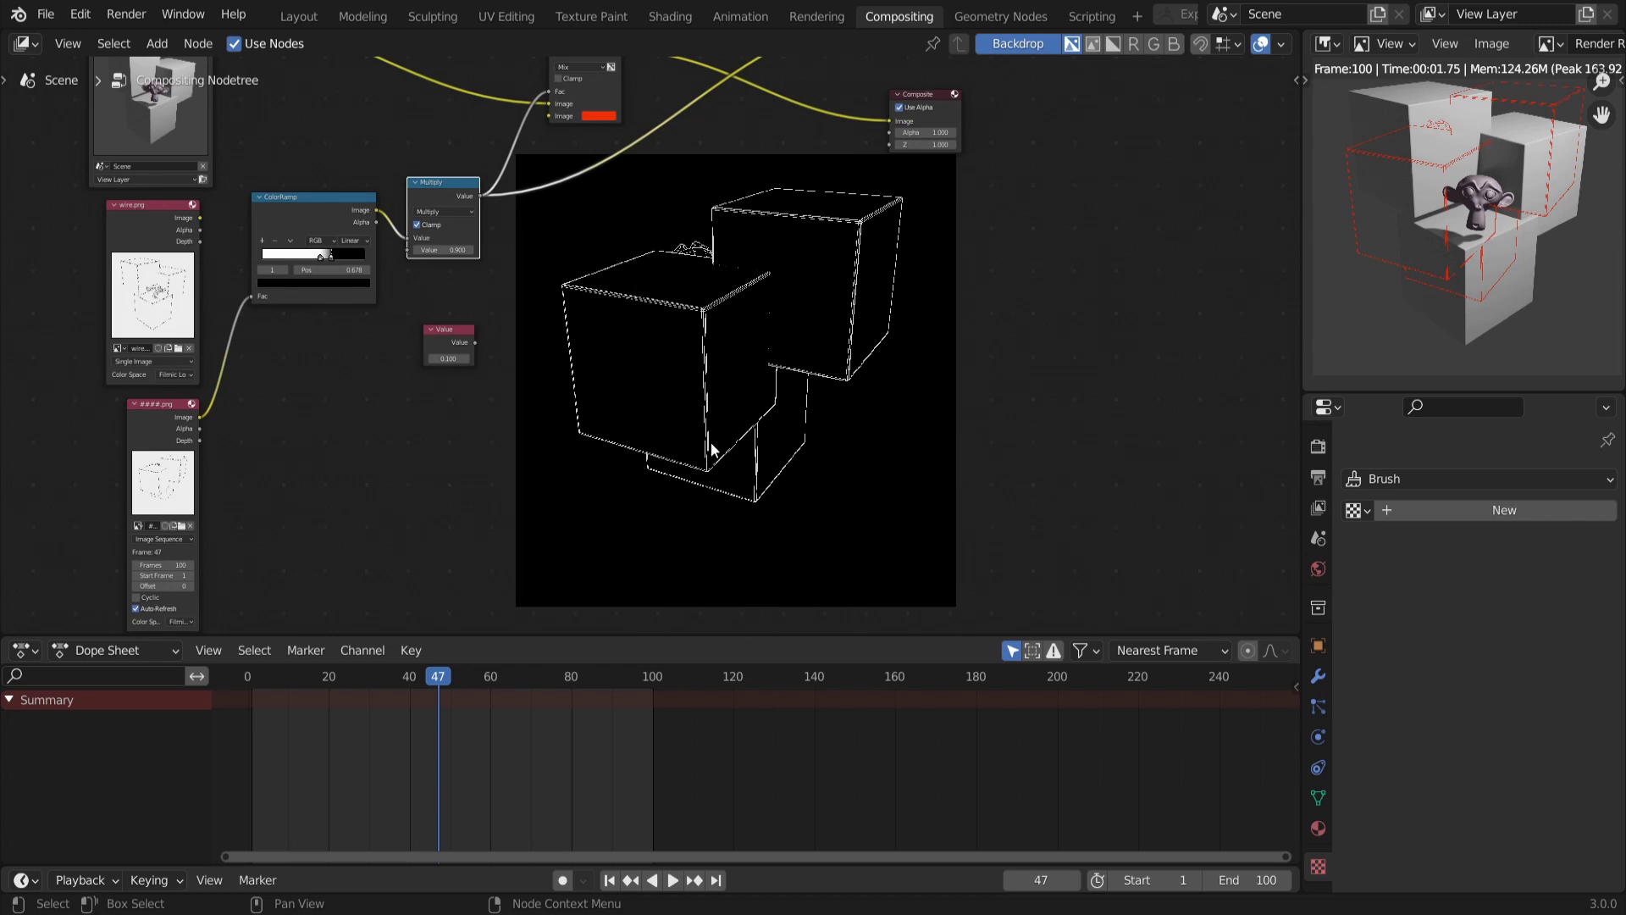
pyautogui.scroll(-1, 678, 394)
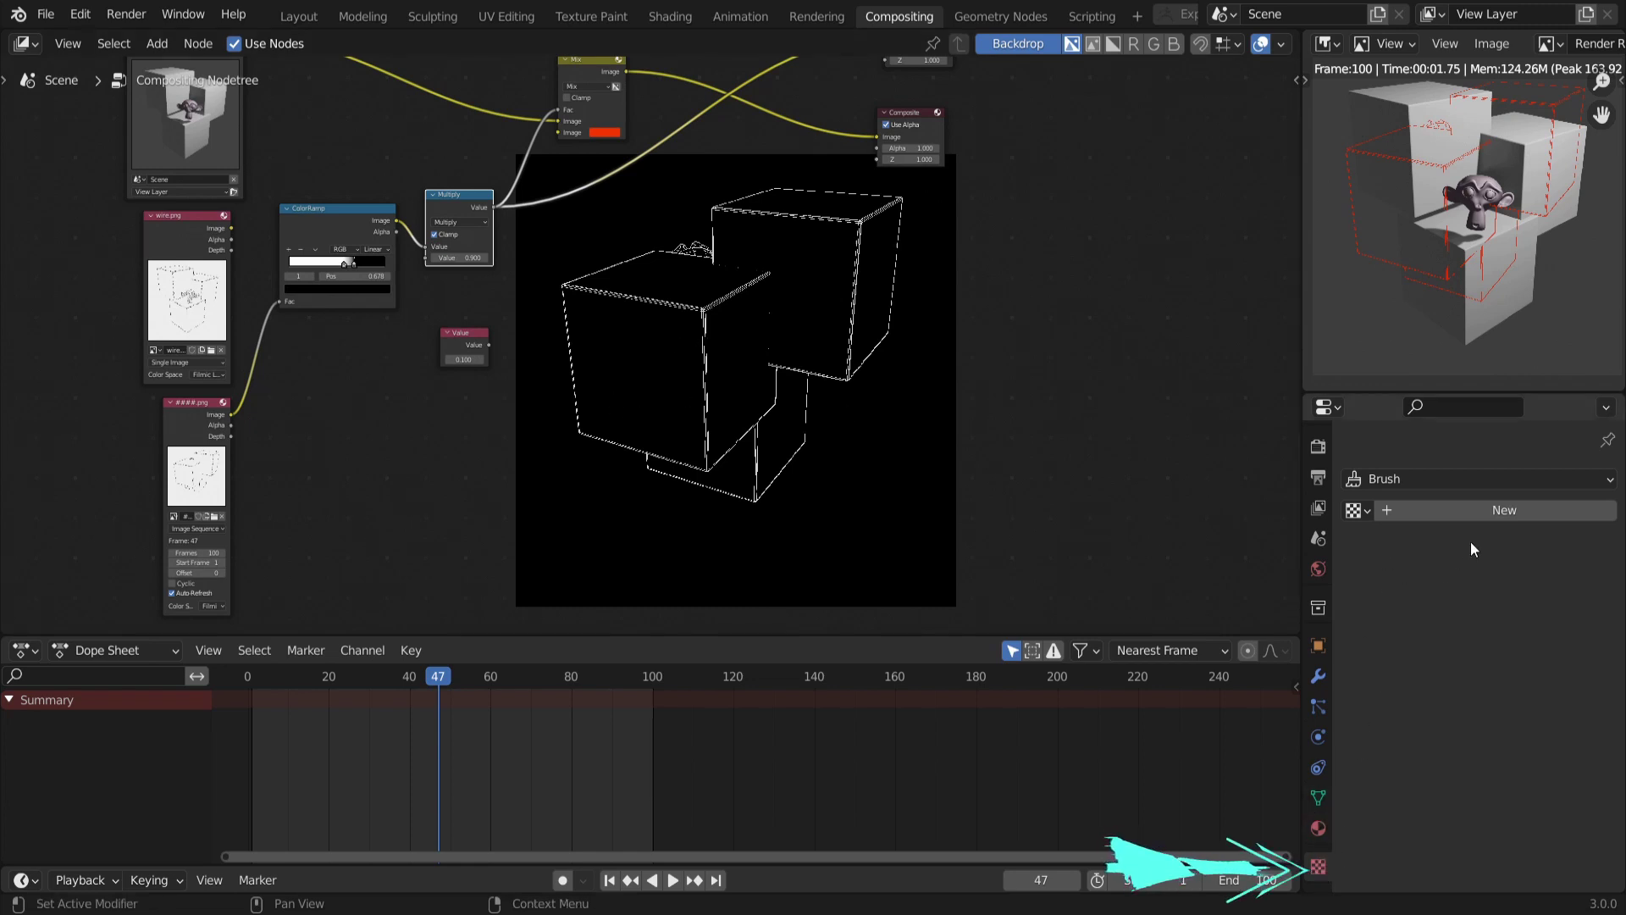
# Create a new brush texture and name it gradient
pyautogui.click(1471, 514)
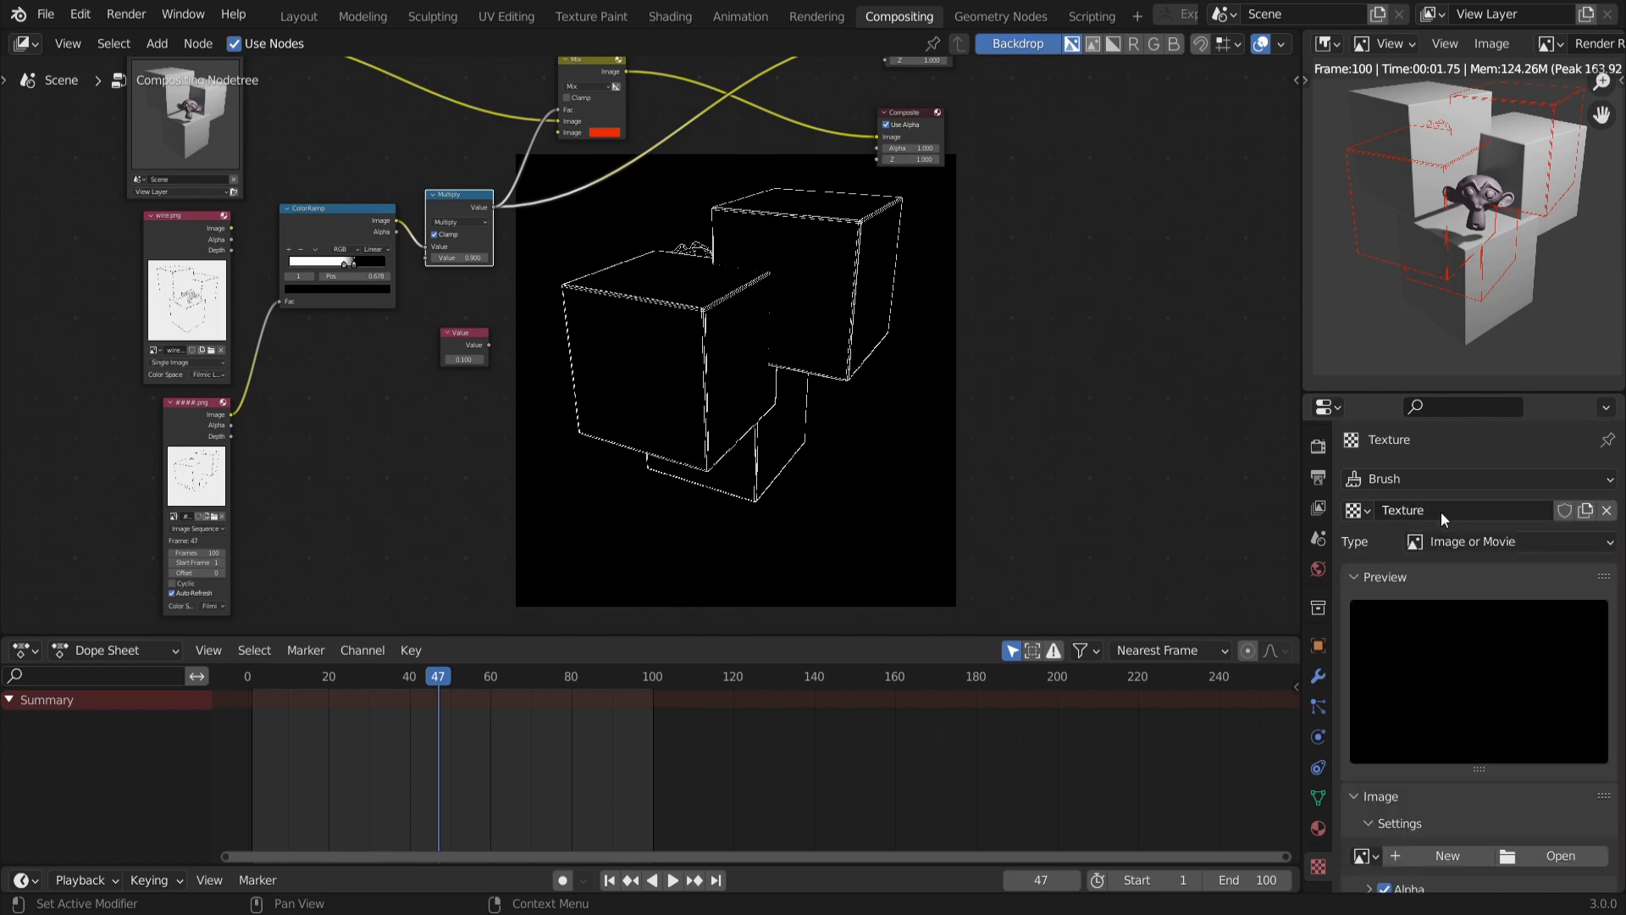
pyautogui.doubleClick(1447, 511)
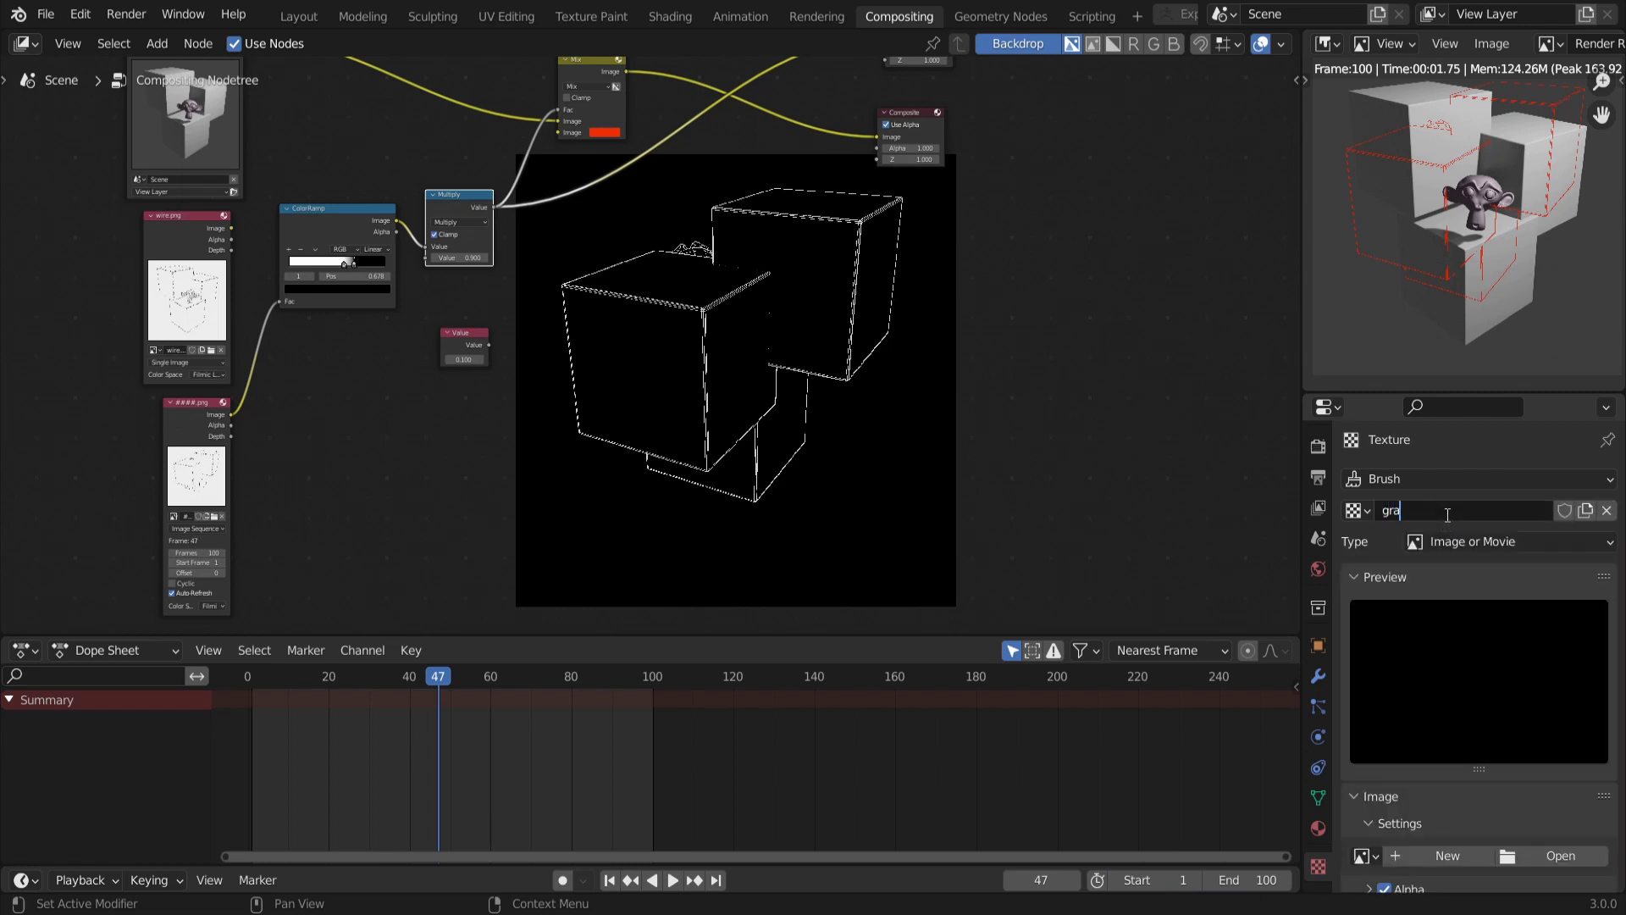
pyautogui.write('gradient')
pyautogui.press('Return')
# Set the gradient texture's type to Blend and look through its blend and color settings
pyautogui.click(1478, 475)
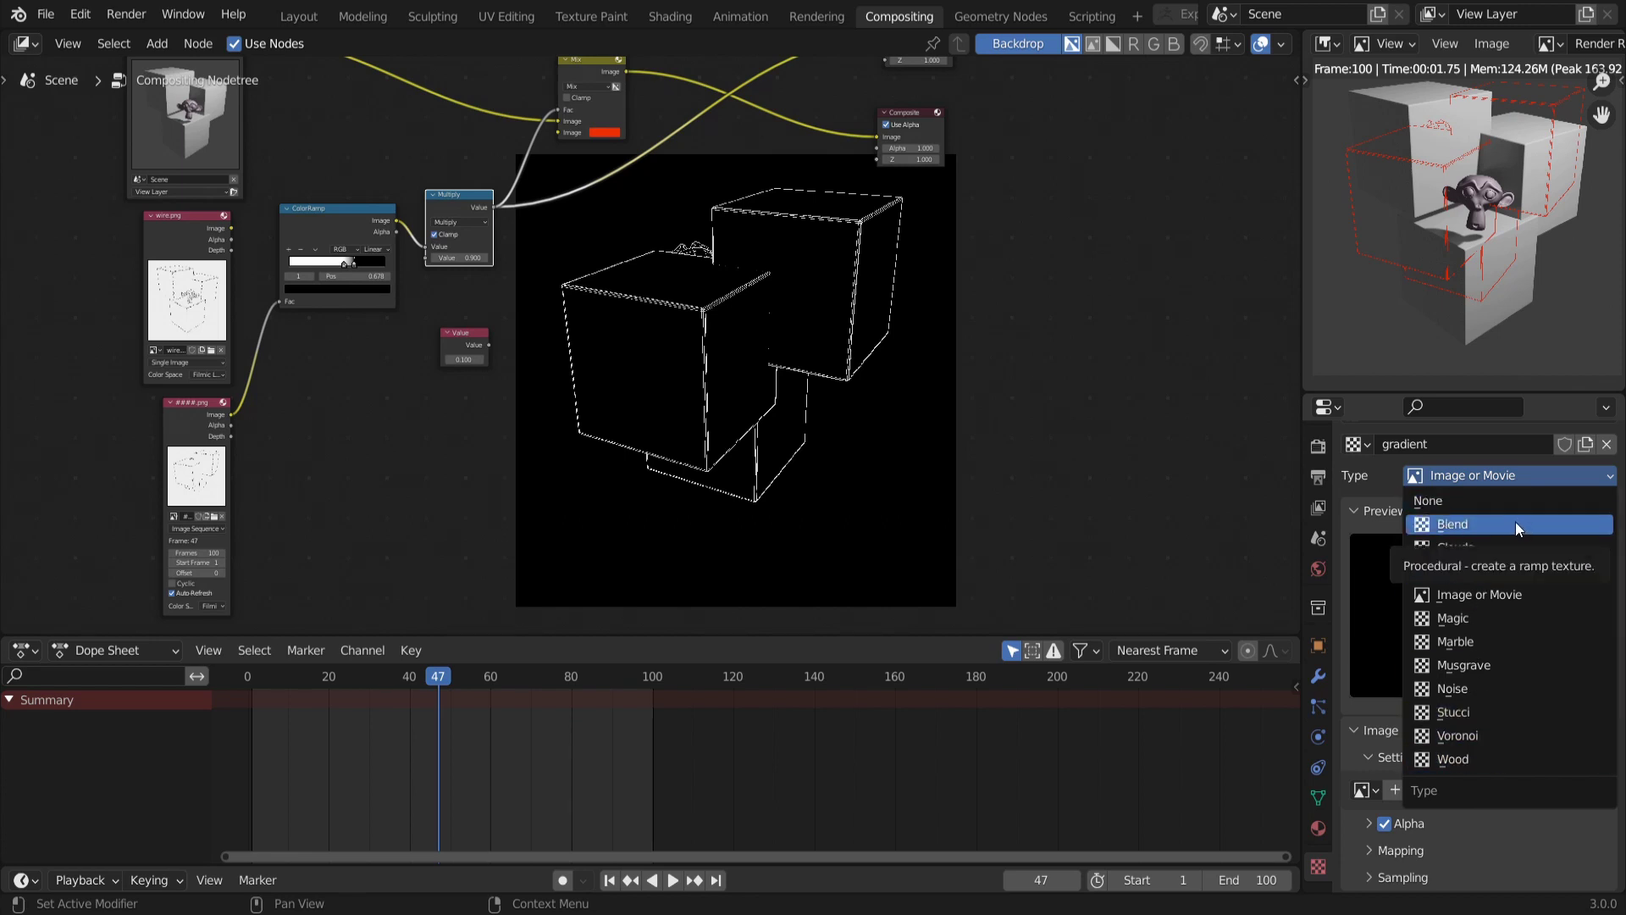
pyautogui.click(1393, 872)
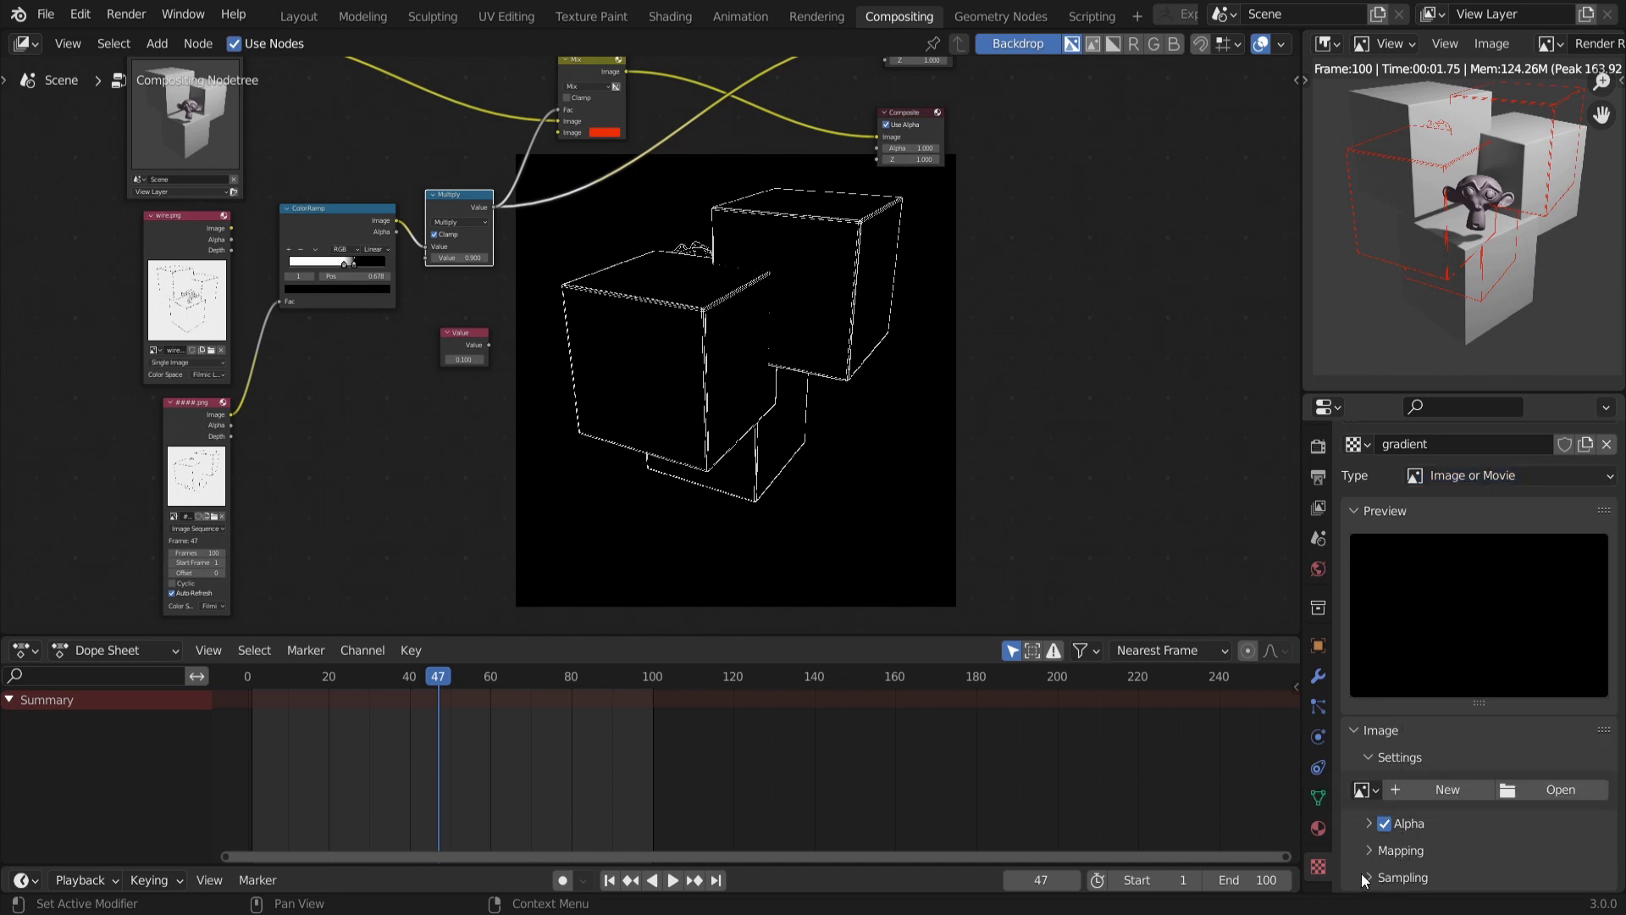
pyautogui.click(1496, 496)
pyautogui.click(1471, 526)
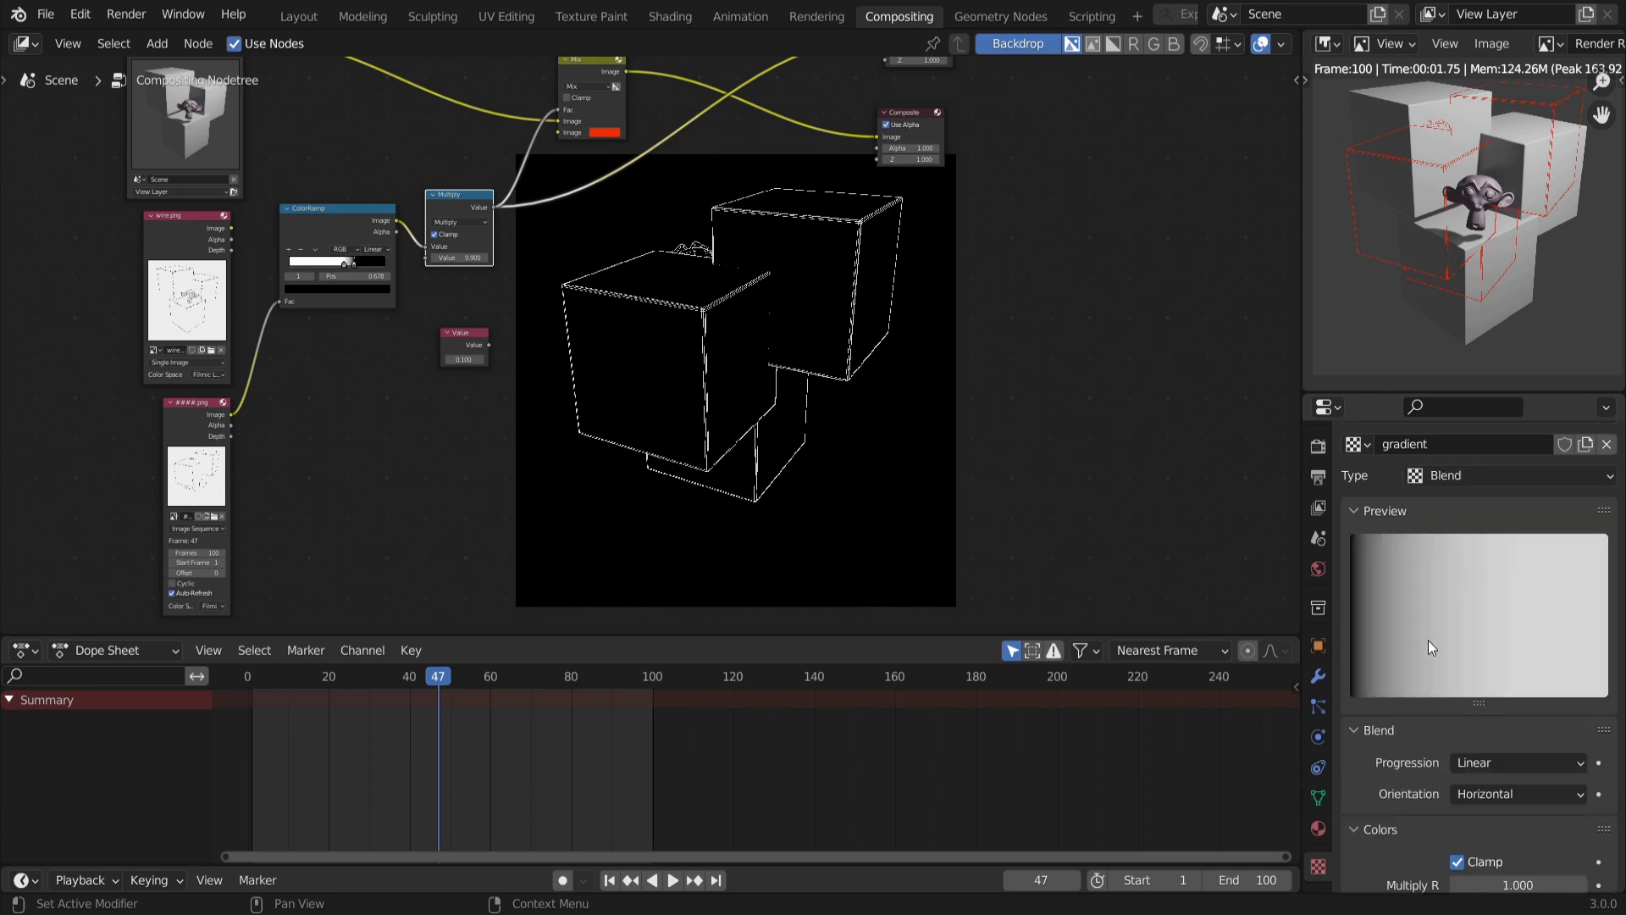
pyautogui.scroll(-5, 1460, 787)
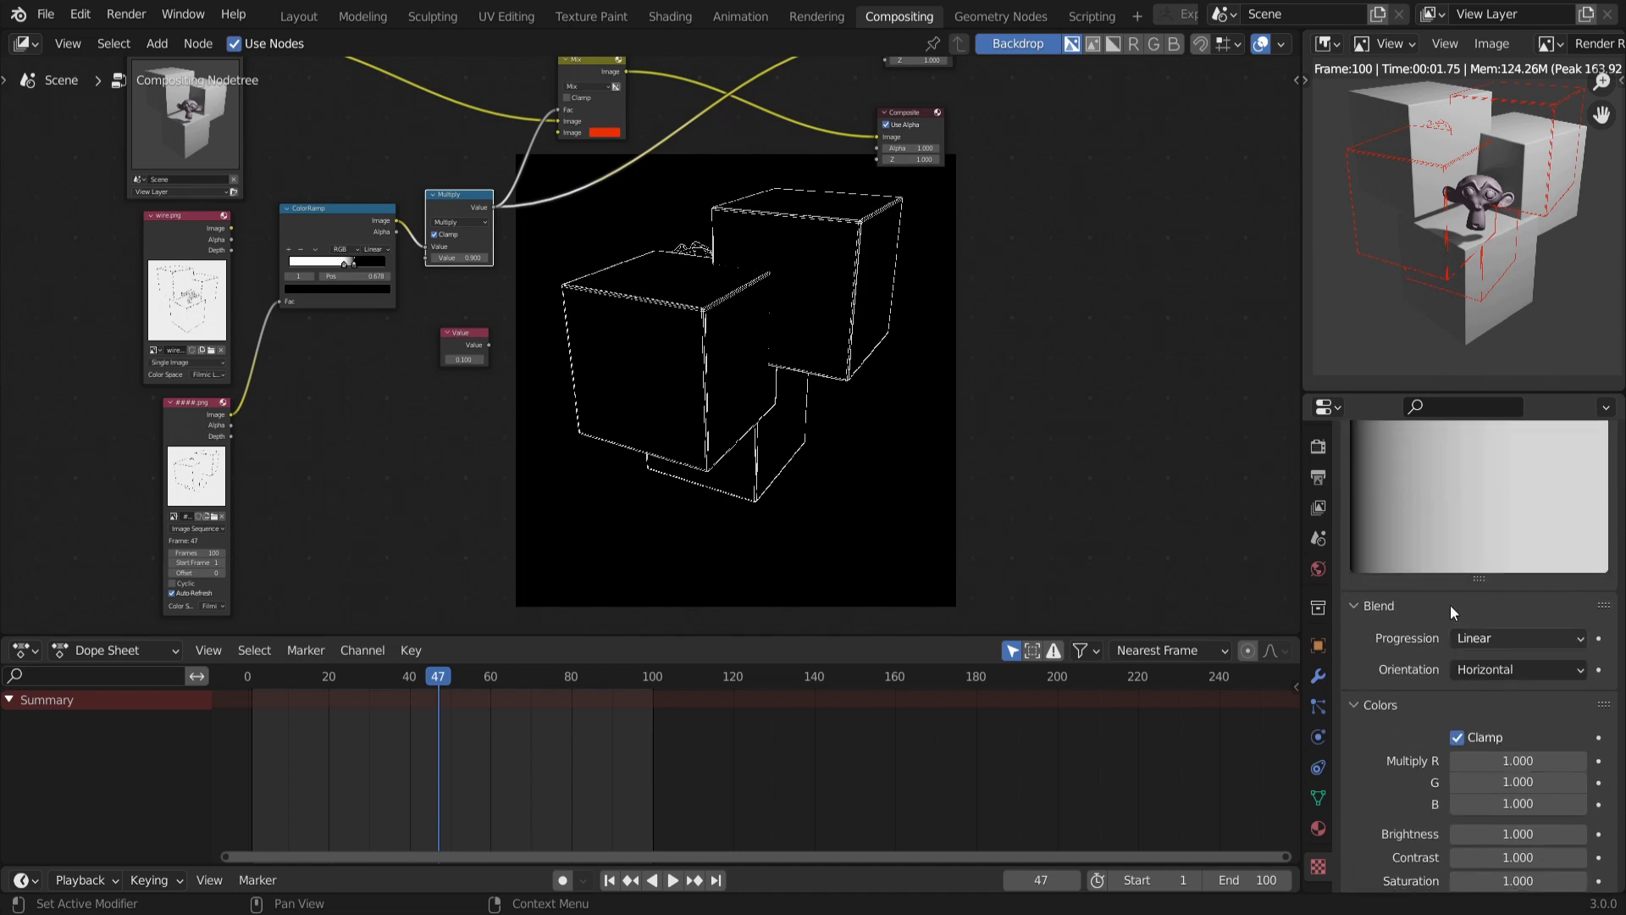
pyautogui.scroll(4, 1440, 566)
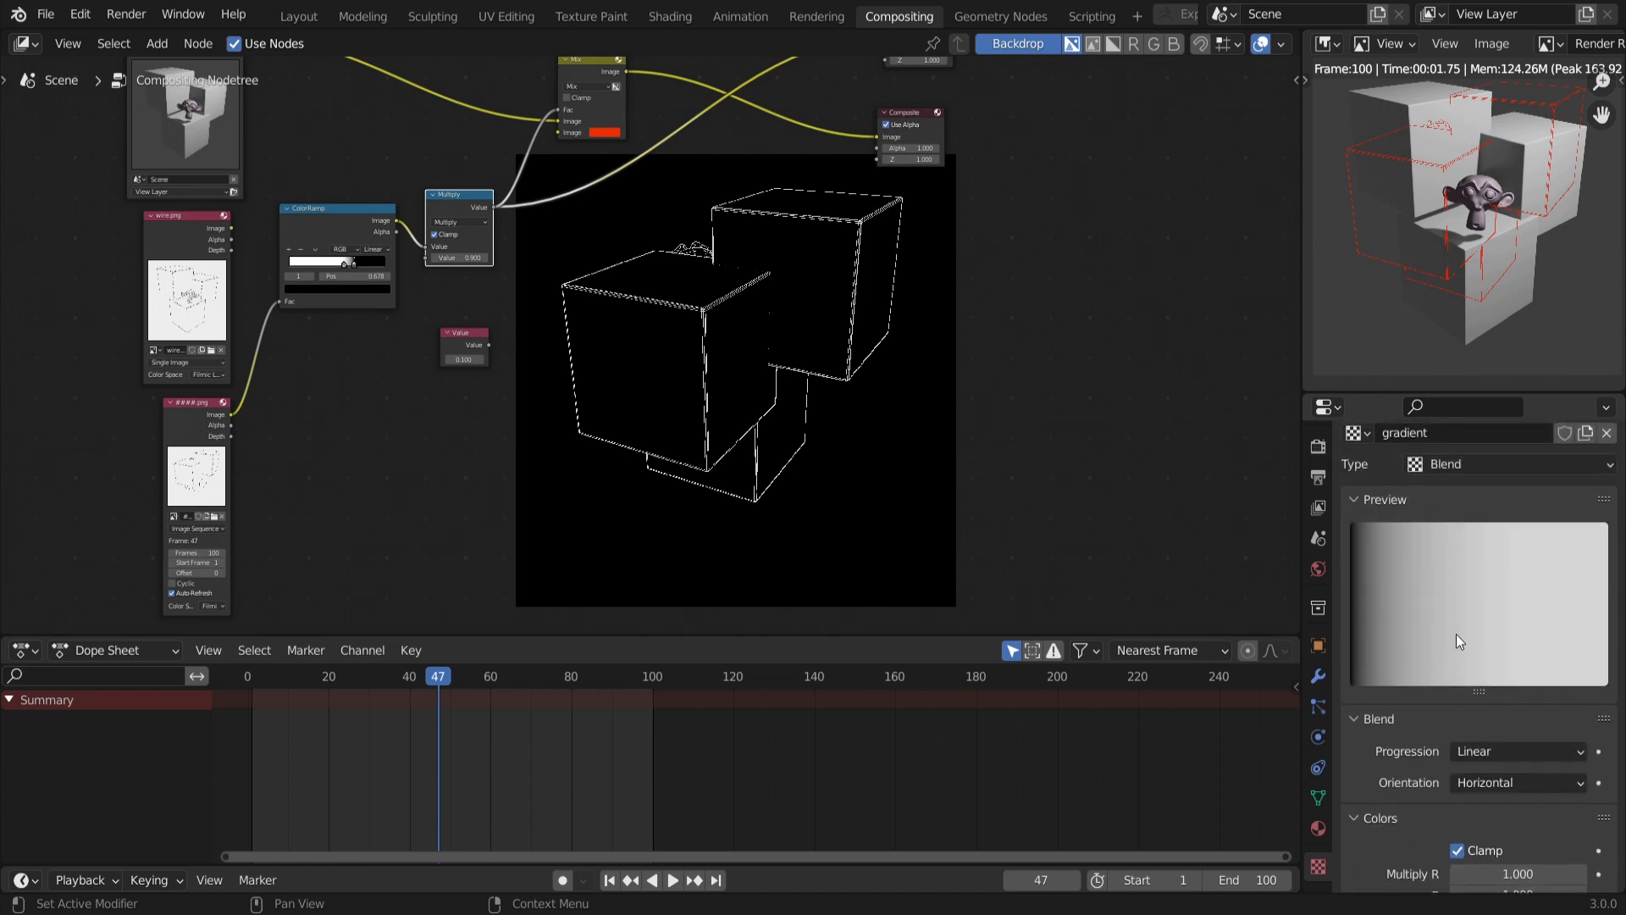
pyautogui.scroll(4, 529, 464)
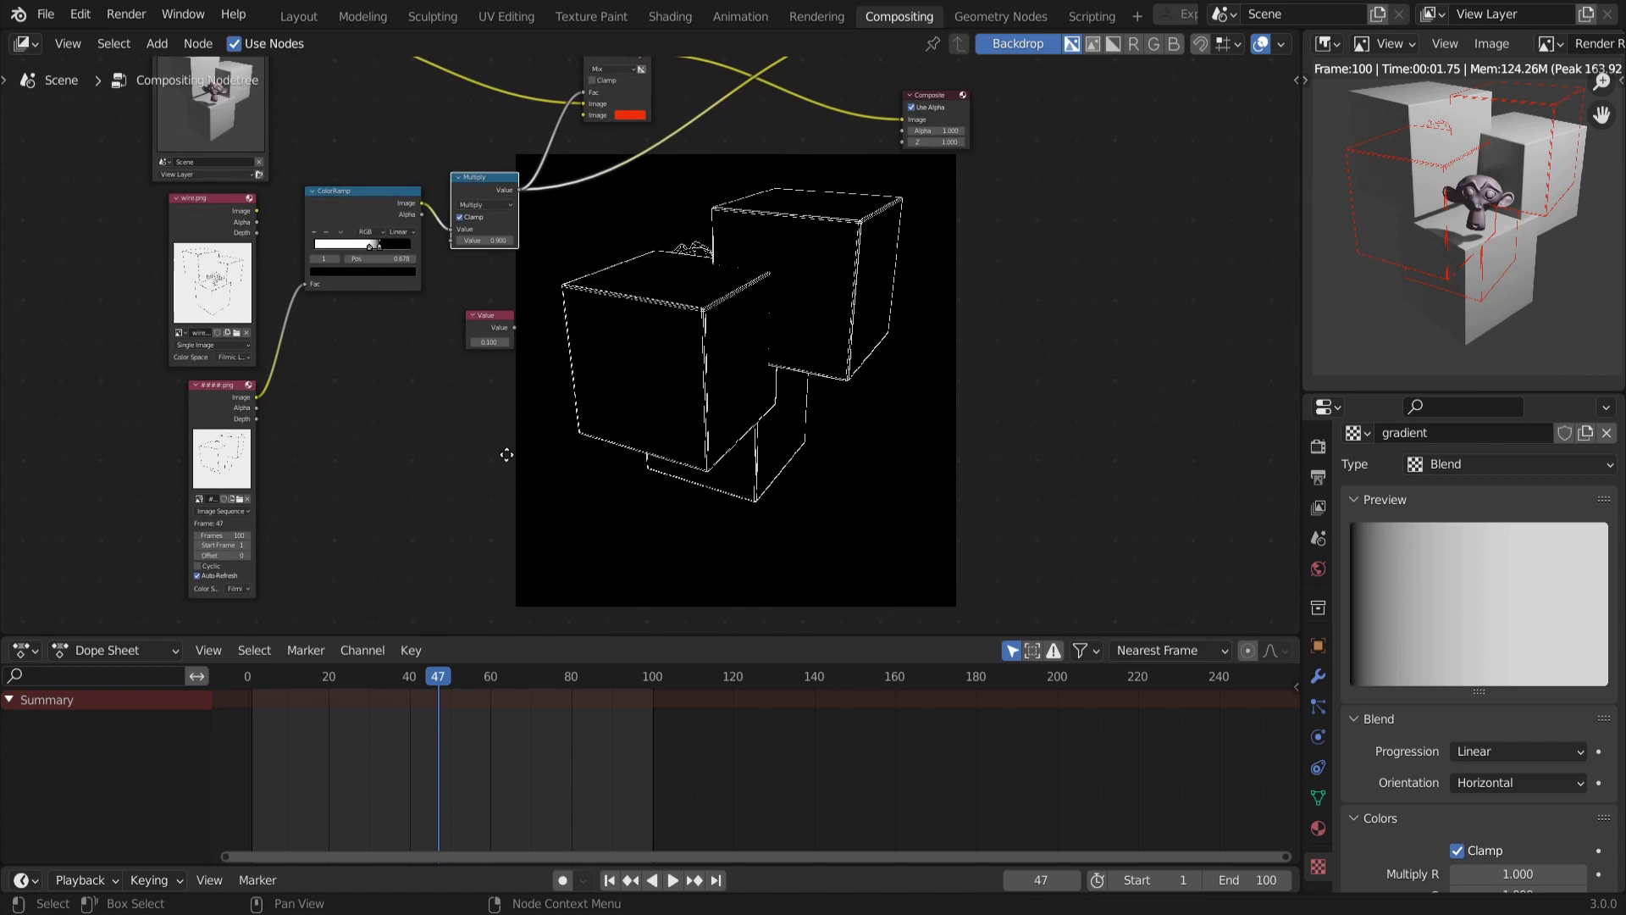
# Add a Texture input node below the Multiply node and assign the gradient texture to it
pyautogui.hotkey('shift', 'a')
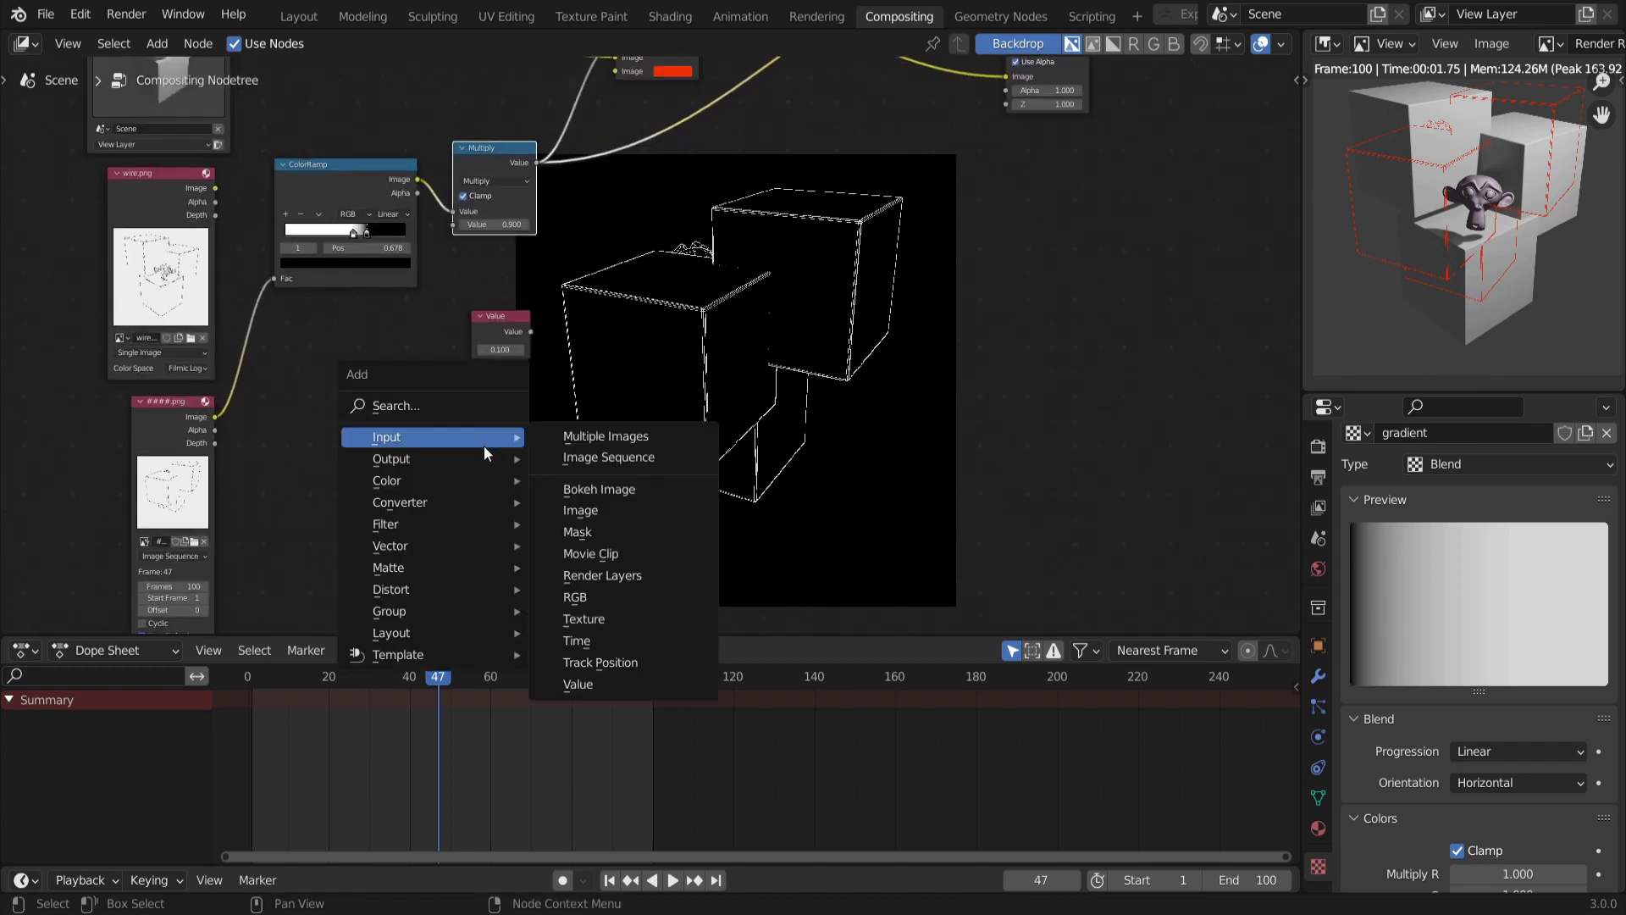
pyautogui.moveTo(470, 435)
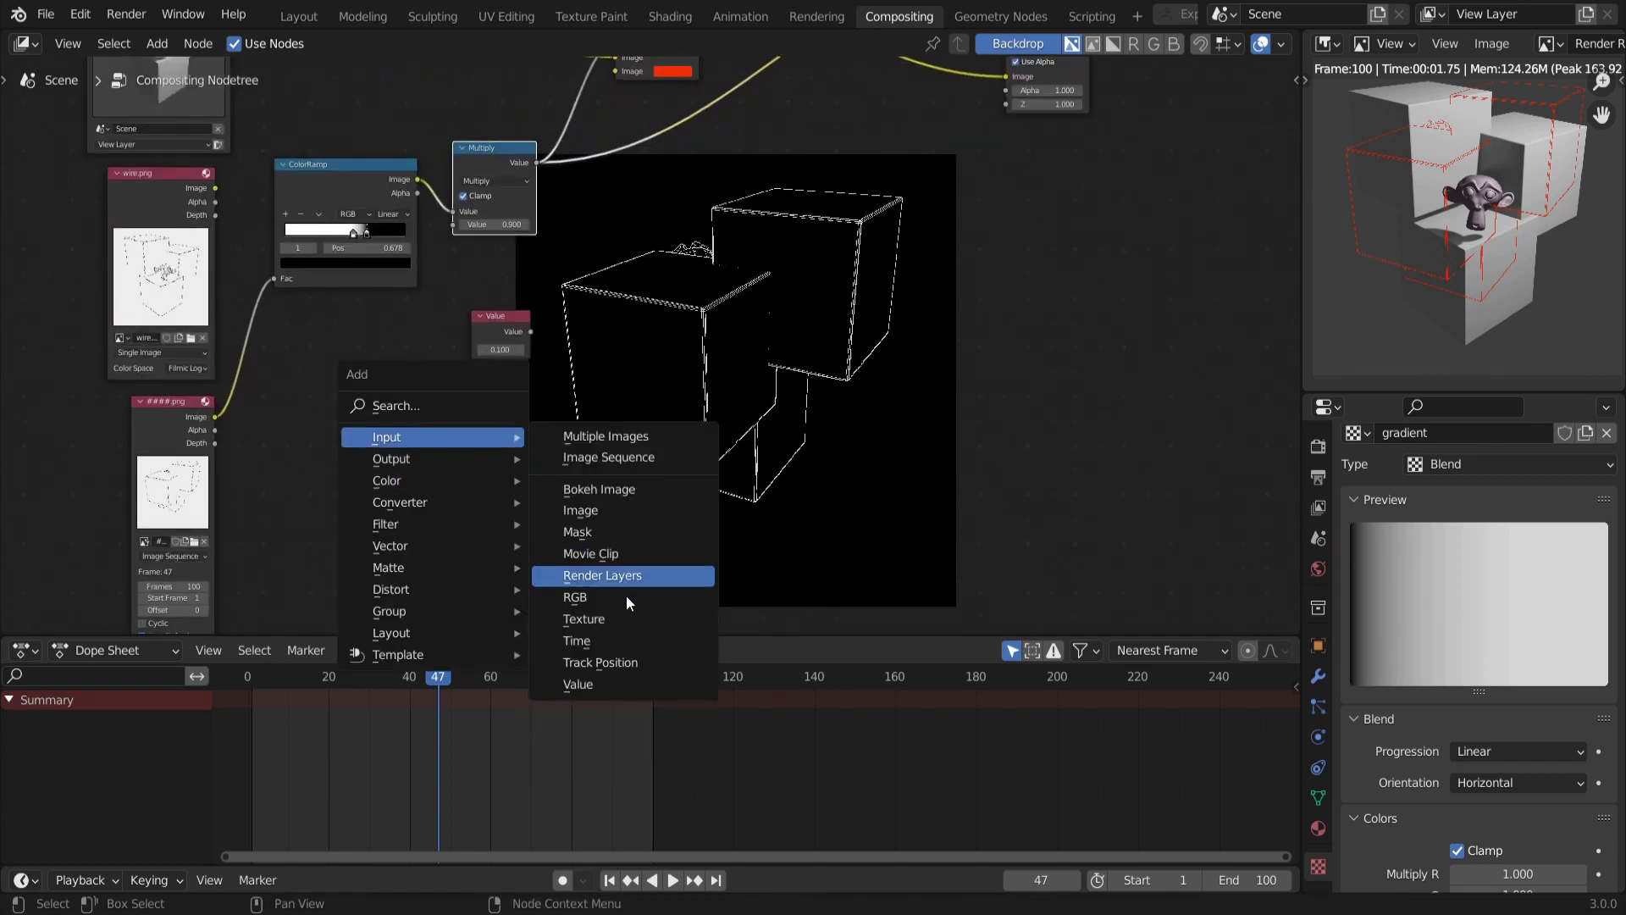
pyautogui.click(625, 619)
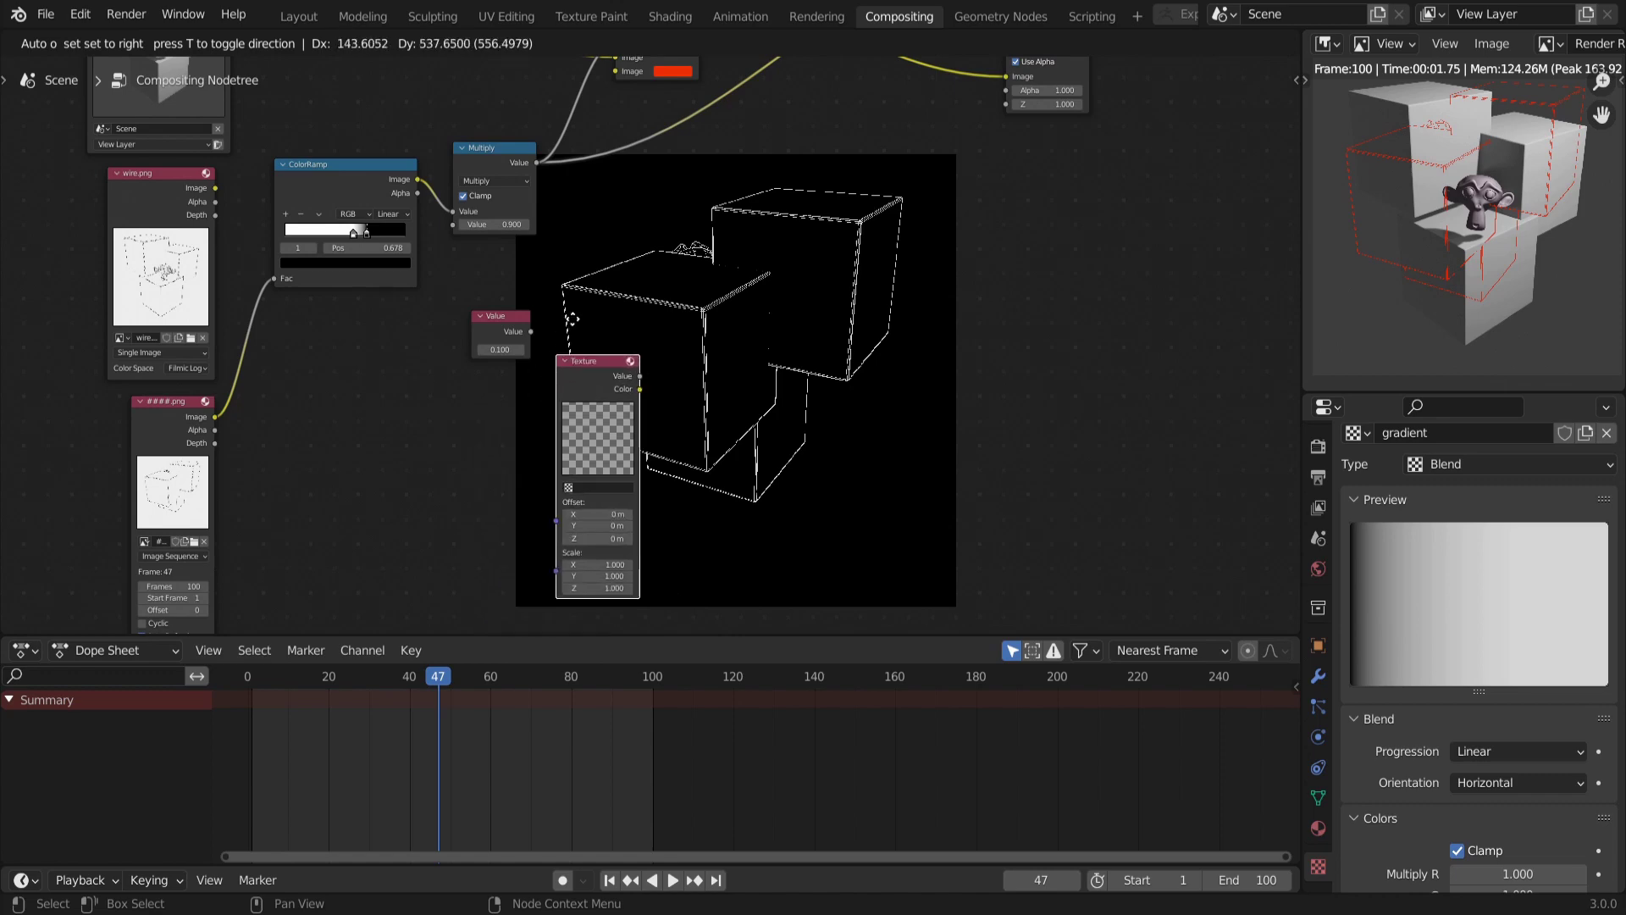
pyautogui.click(581, 358)
pyautogui.click(617, 436)
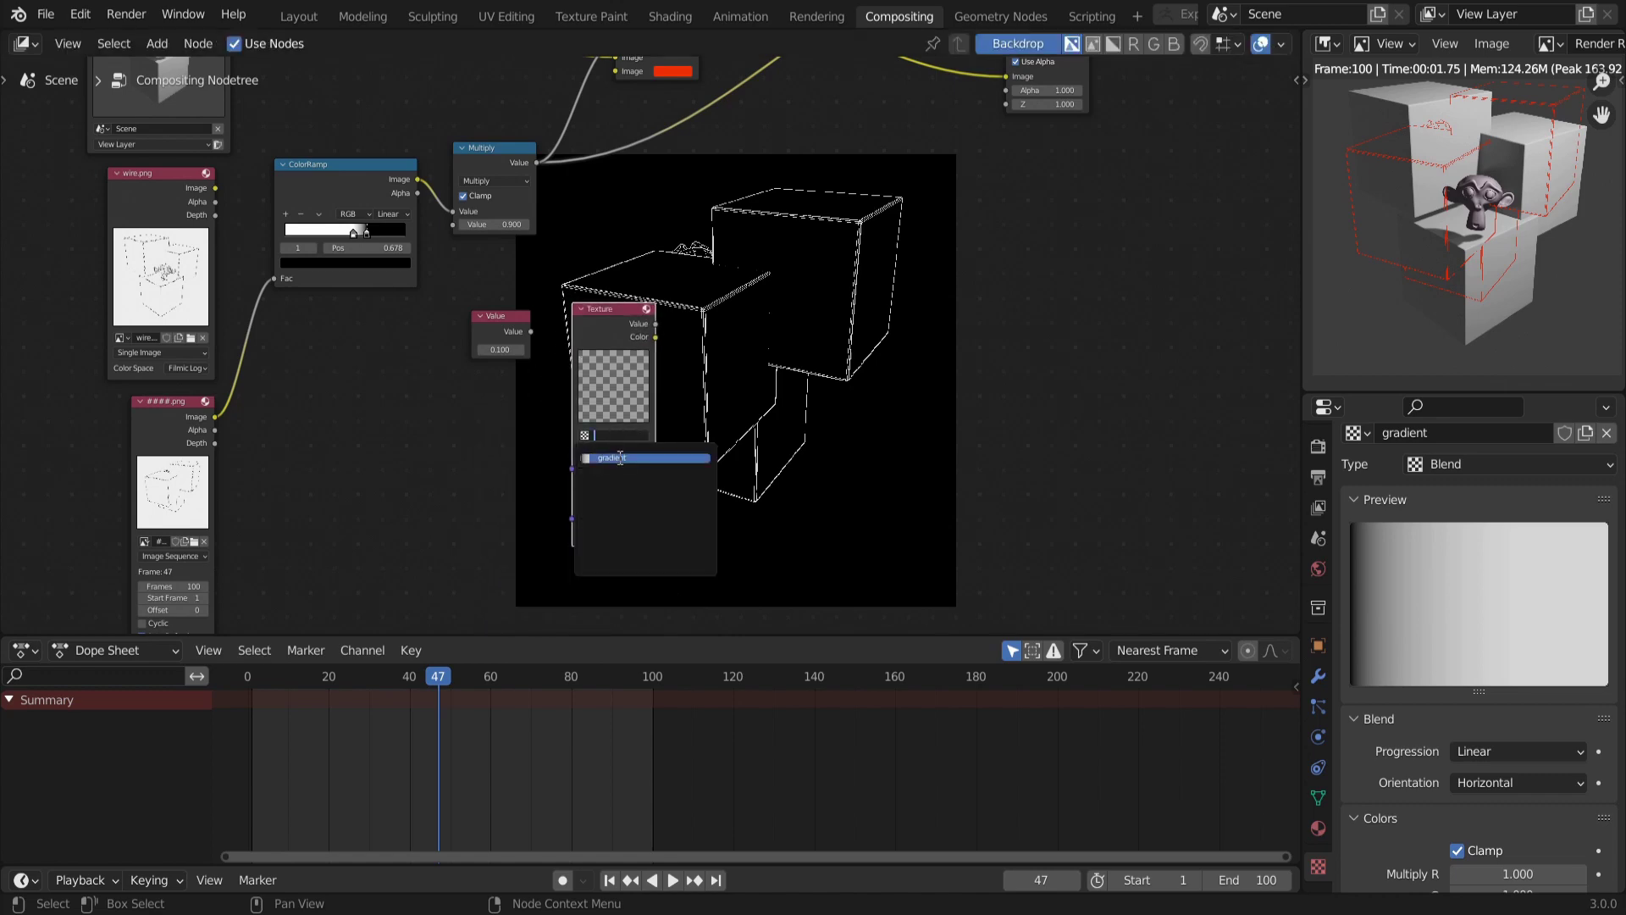
pyautogui.click(622, 458)
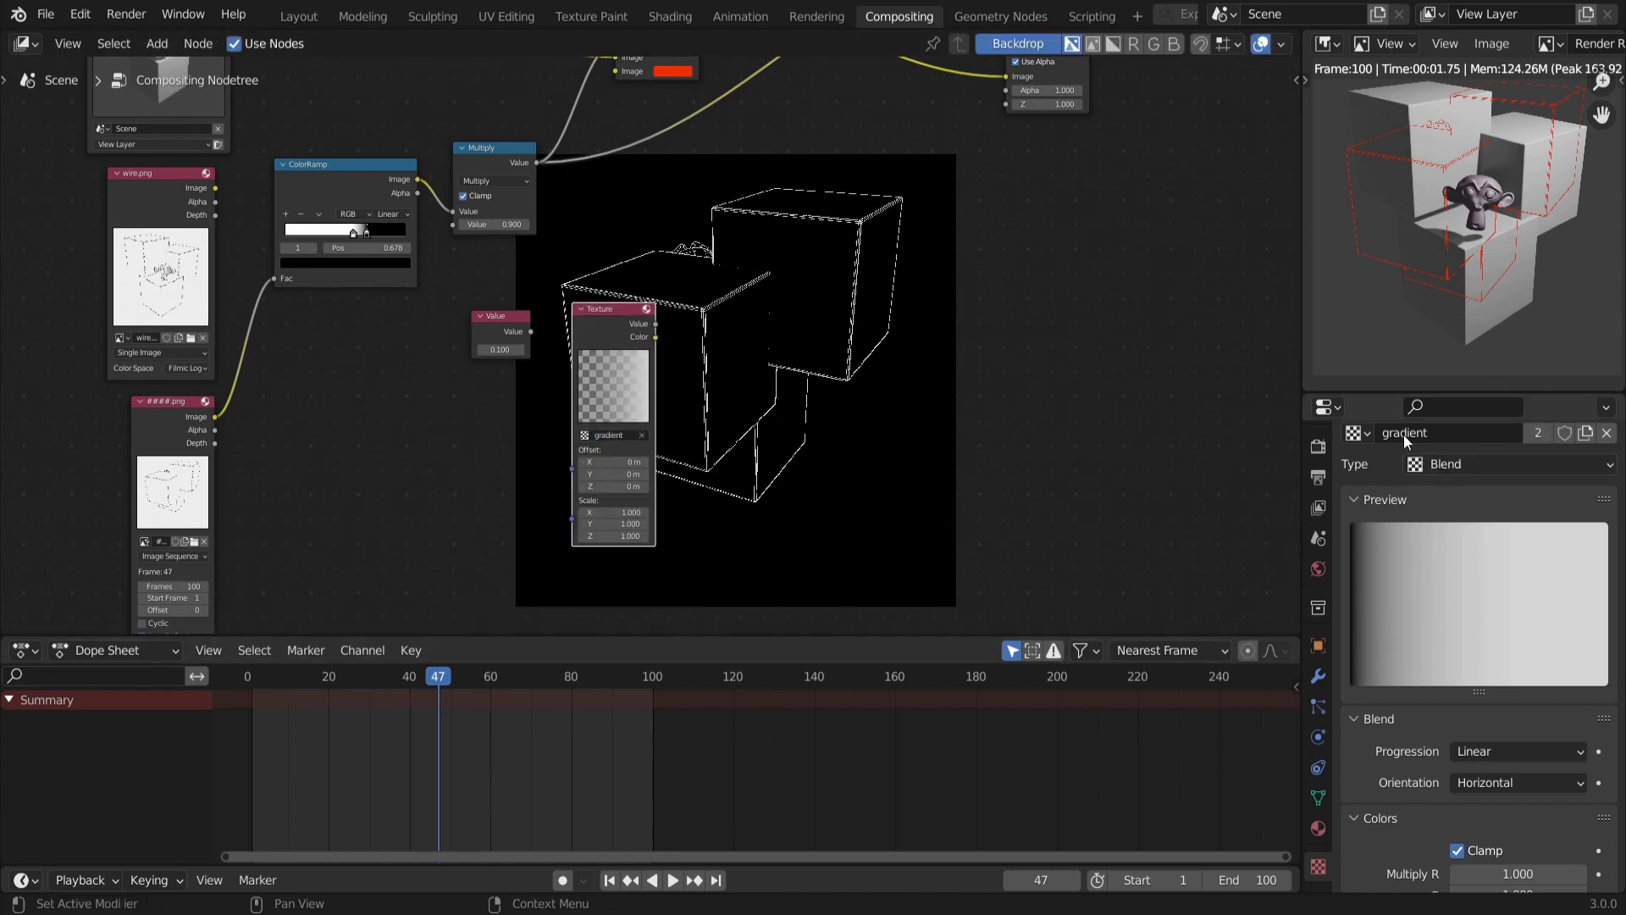
# Route the Texture node's value to the Viewer and set its X offset to -0.76 m
pyautogui.keyDown('ctrl'); pyautogui.keyDown('shift'); pyautogui.click(587, 356); pyautogui.keyUp('shift'); pyautogui.keyUp('ctrl')
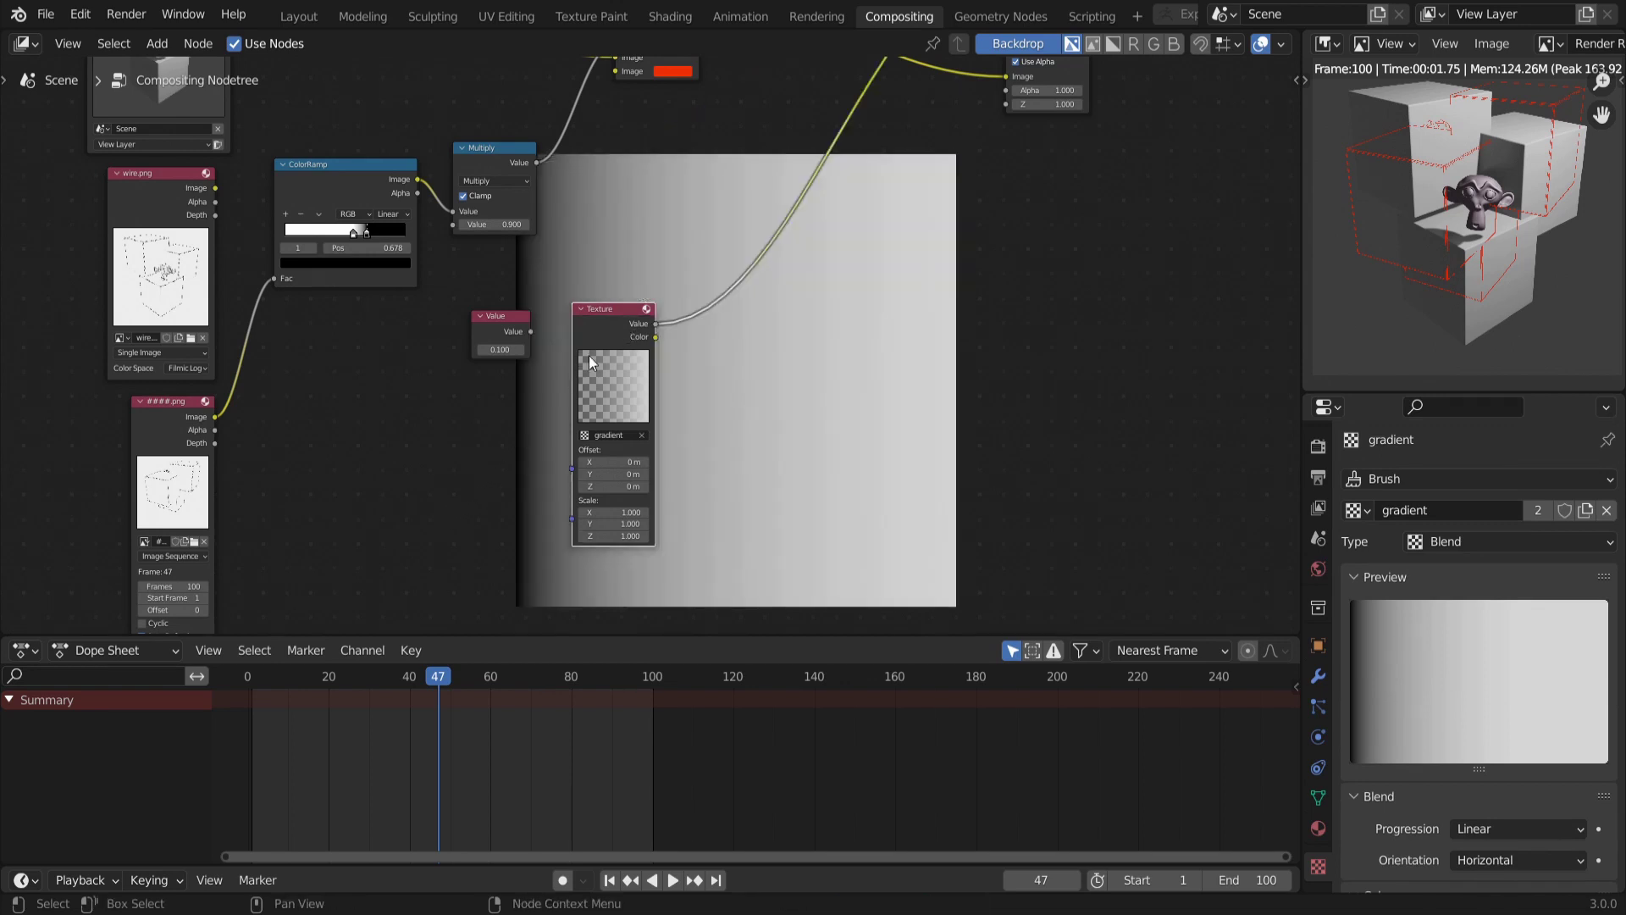
pyautogui.scroll(1, 582, 485)
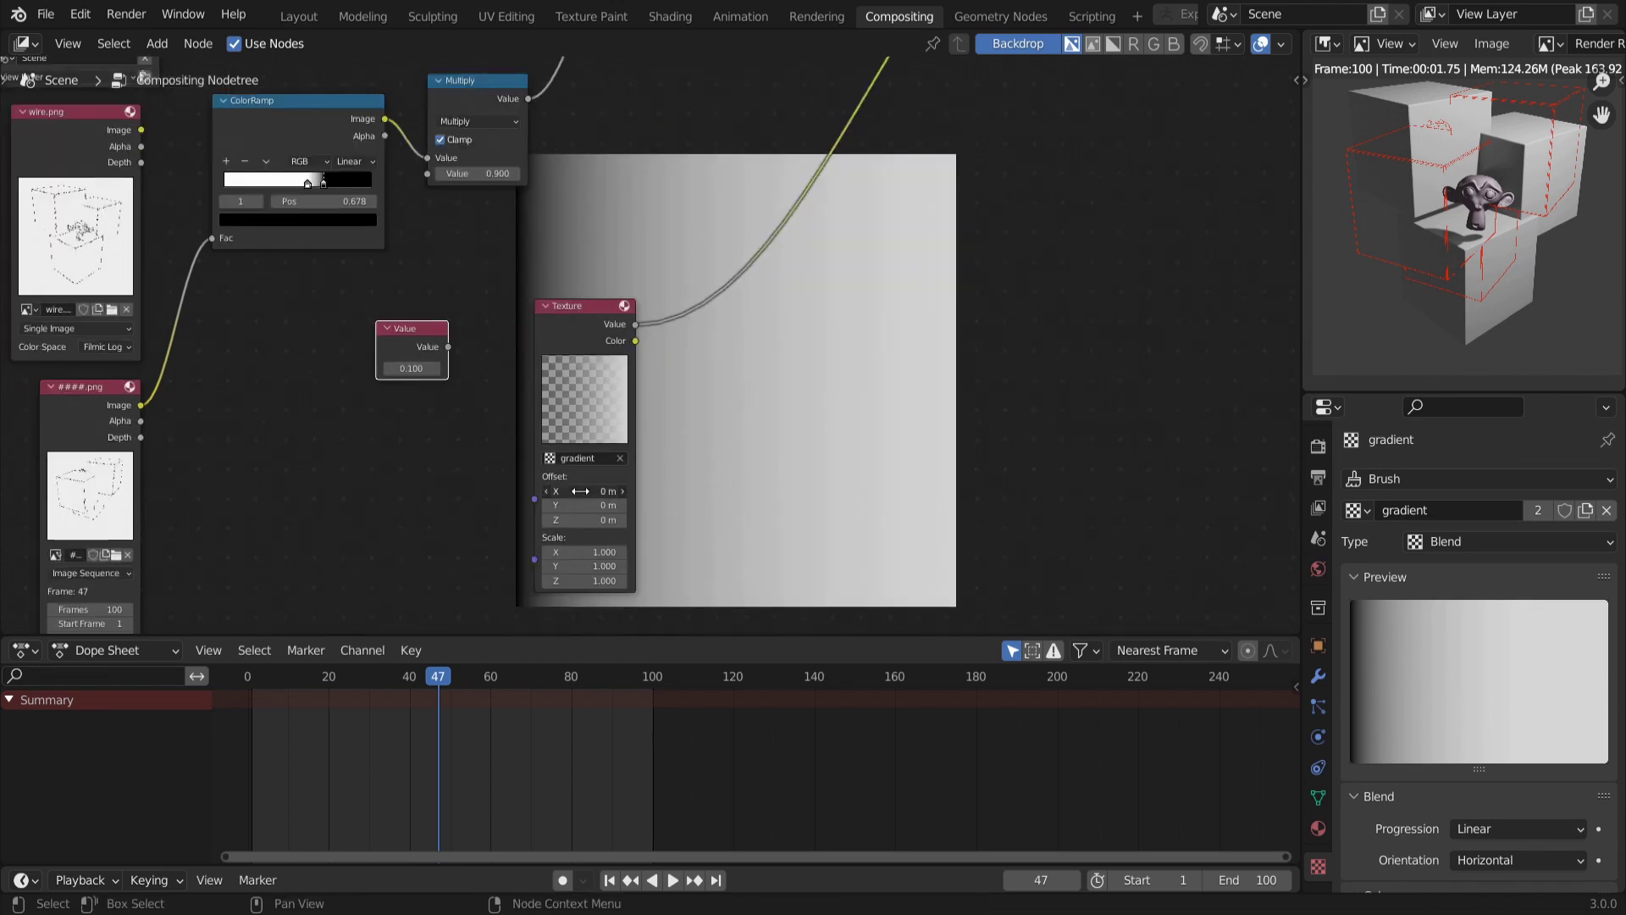
pyautogui.moveTo(580, 492); pyautogui.dragTo(487, 507)
pyautogui.scroll(-1, 571, 288)
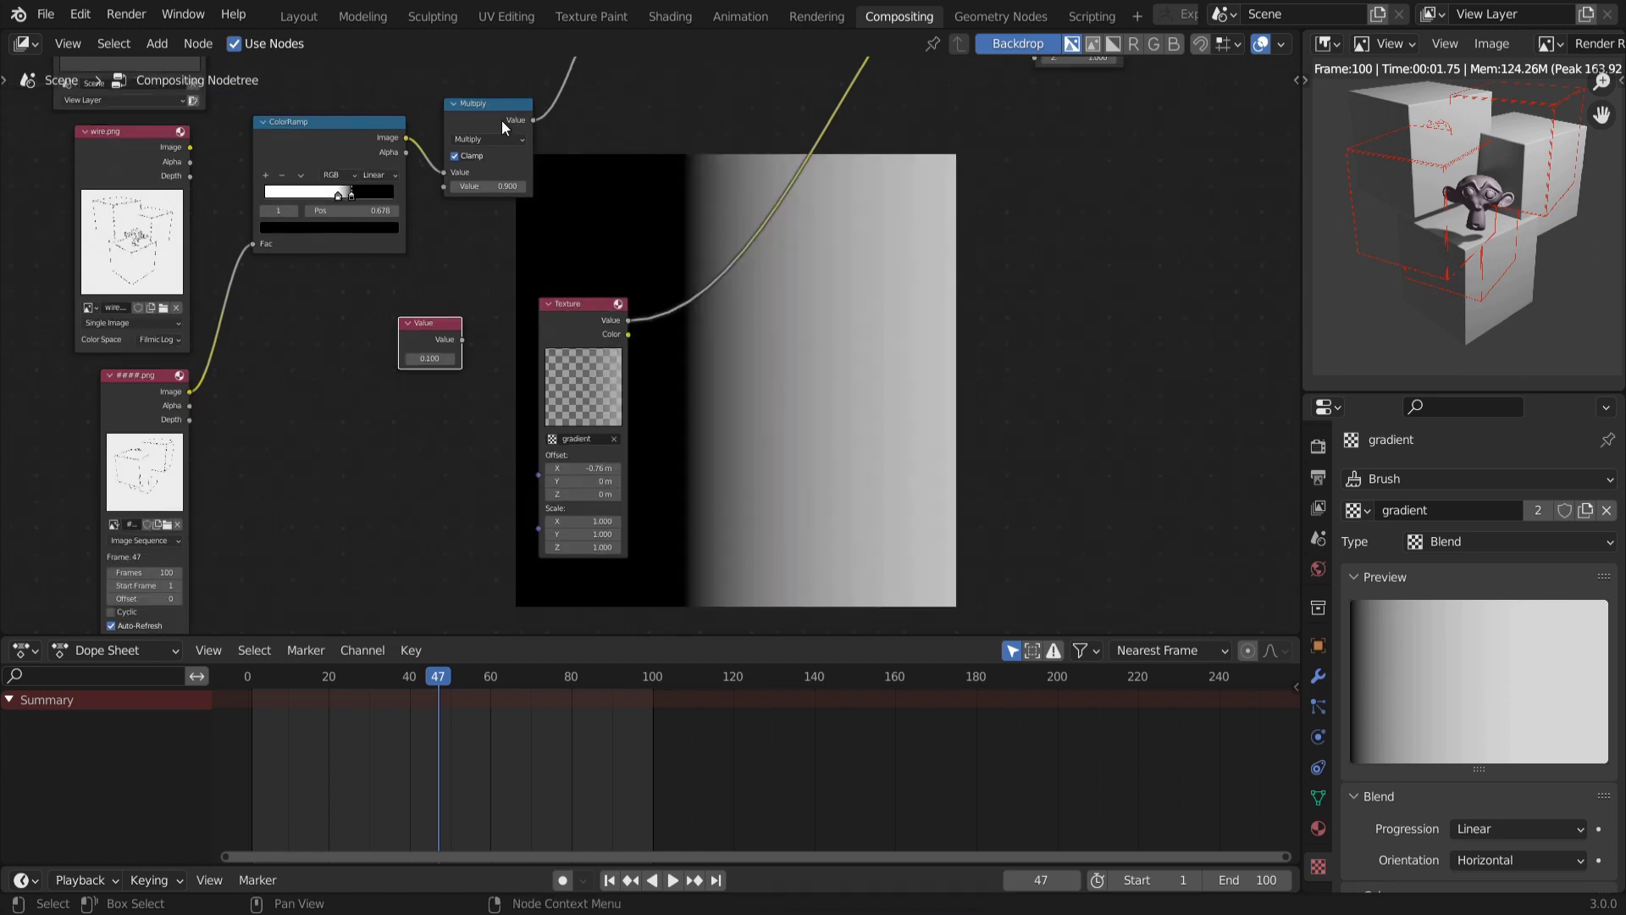
pyautogui.moveTo(624, 280); pyautogui.dragTo(656, 284, button='middle')
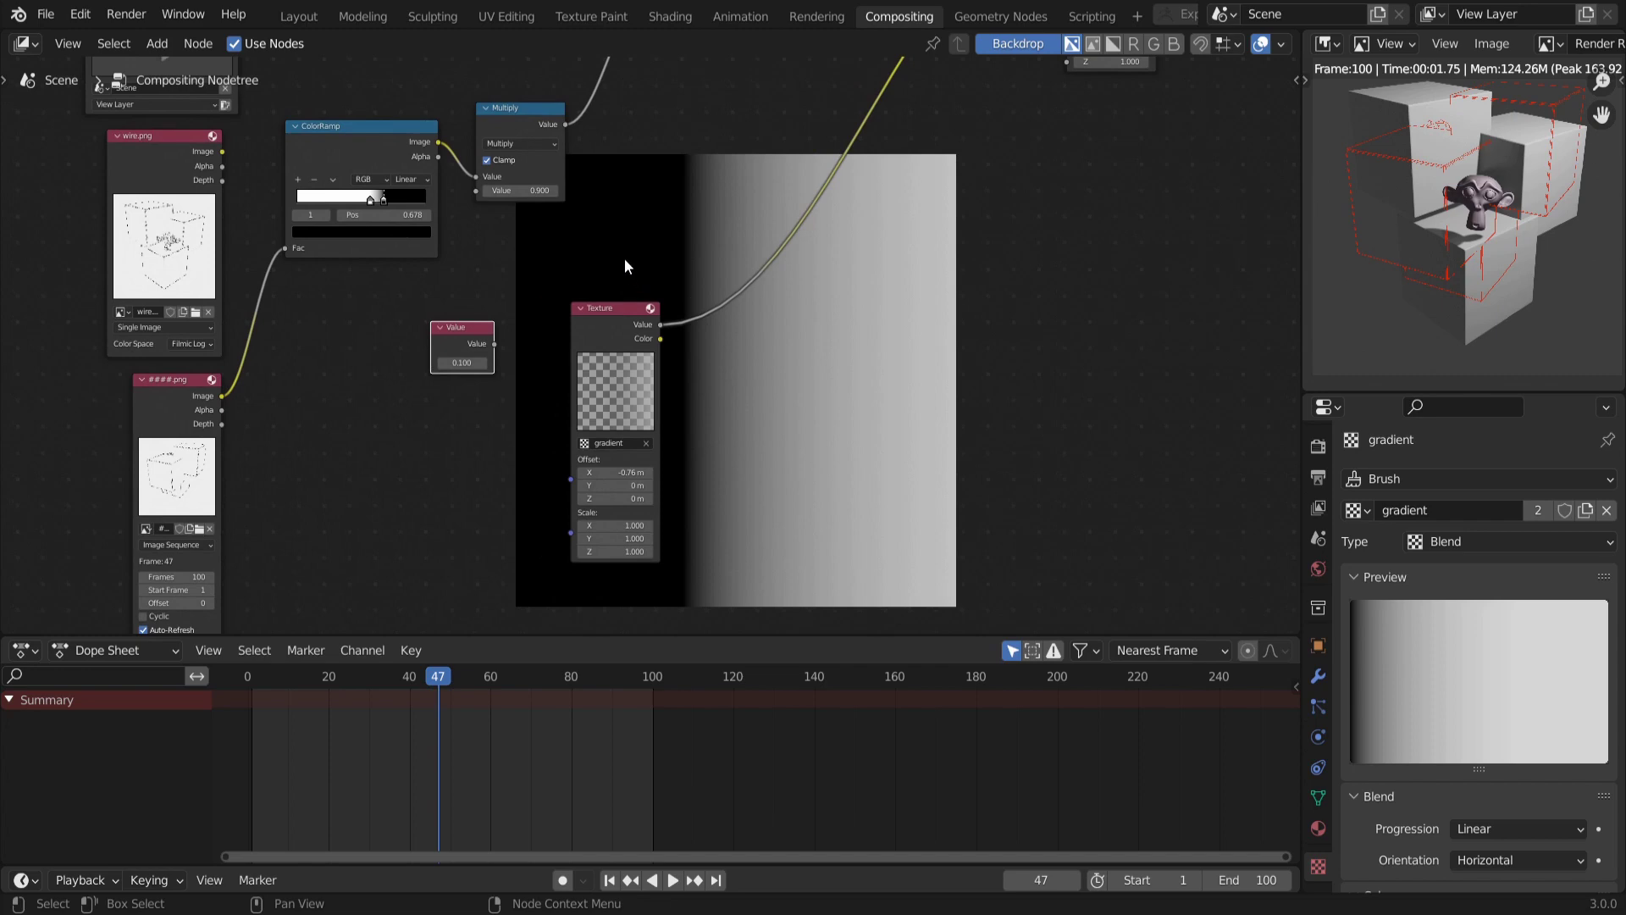
# Preview the Multiply node's wireframe mask in the backdrop, followed by the Mix node's combined result
pyautogui.keyDown('ctrl'); pyautogui.keyDown('shift'); pyautogui.click(514, 119); pyautogui.keyUp('shift'); pyautogui.keyUp('ctrl')
pyautogui.moveTo(579, 226); pyautogui.dragTo(519, 426, button='middle')
pyautogui.scroll(-4, 535, 348)
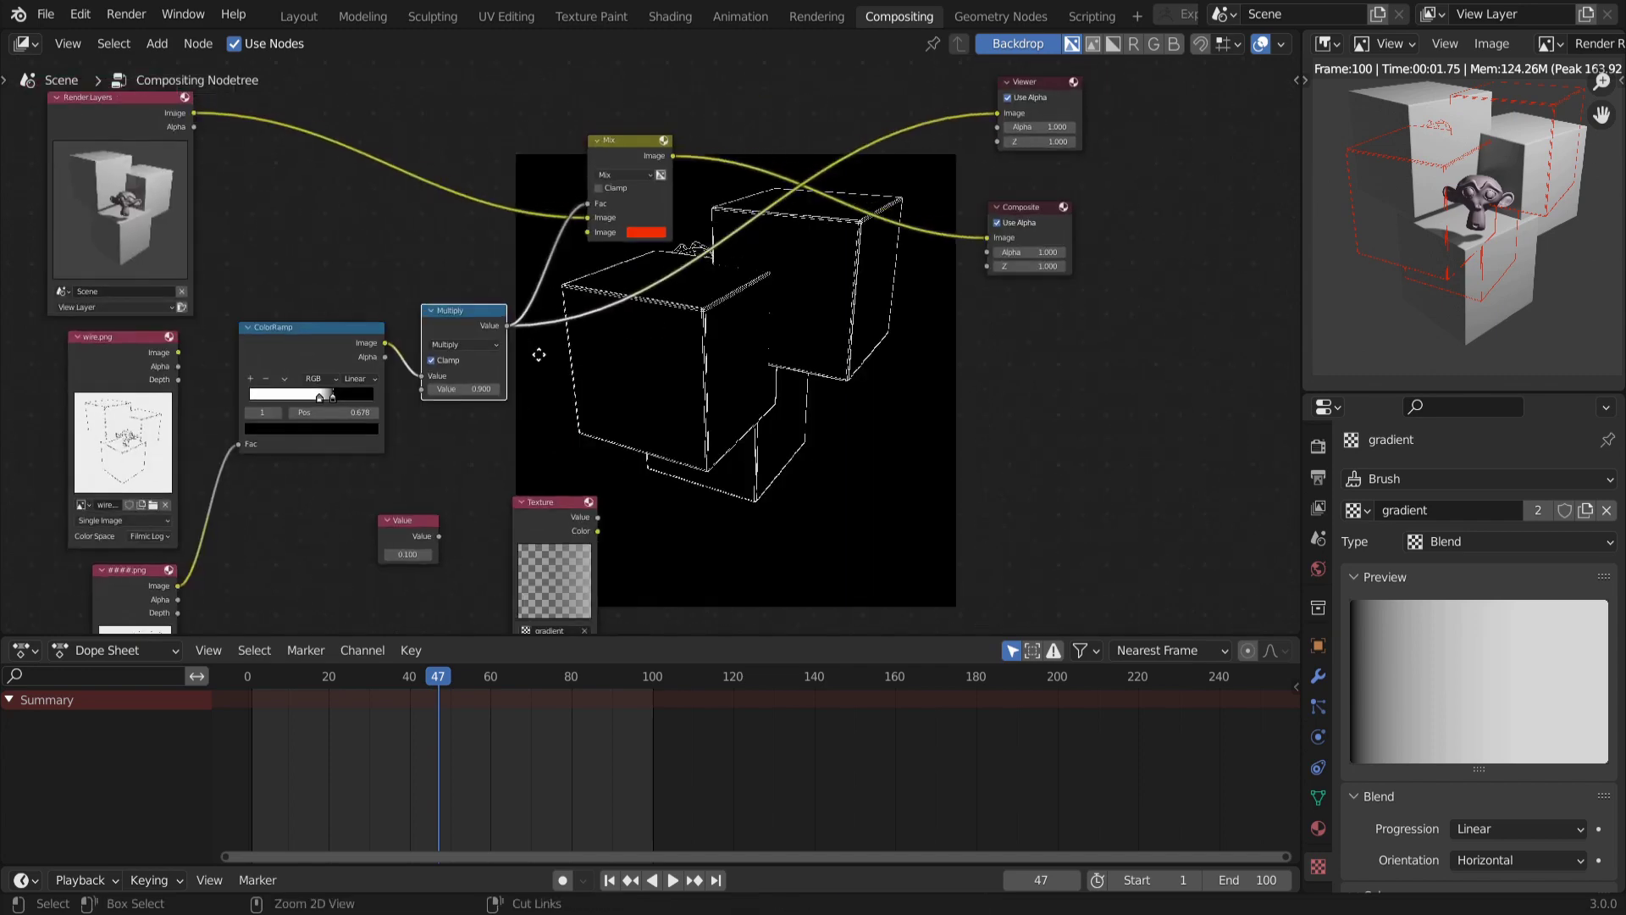
pyautogui.scroll(3, 514, 319)
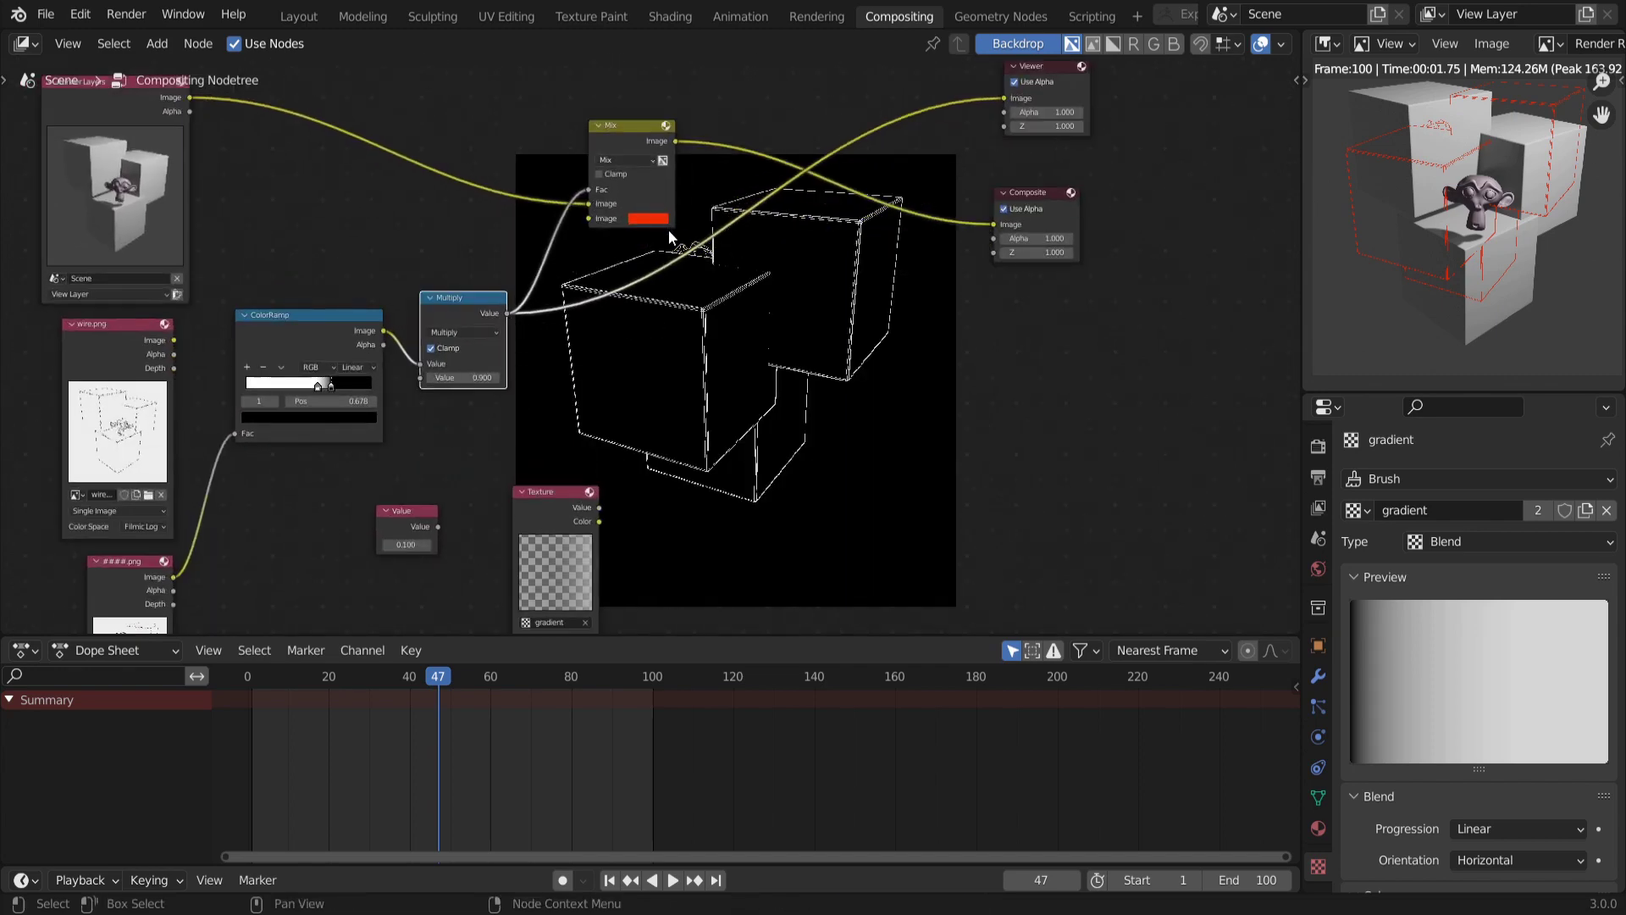
pyautogui.keyDown('ctrl'); pyautogui.keyDown('shift'); pyautogui.click(649, 180); pyautogui.keyUp('shift'); pyautogui.keyUp('ctrl')
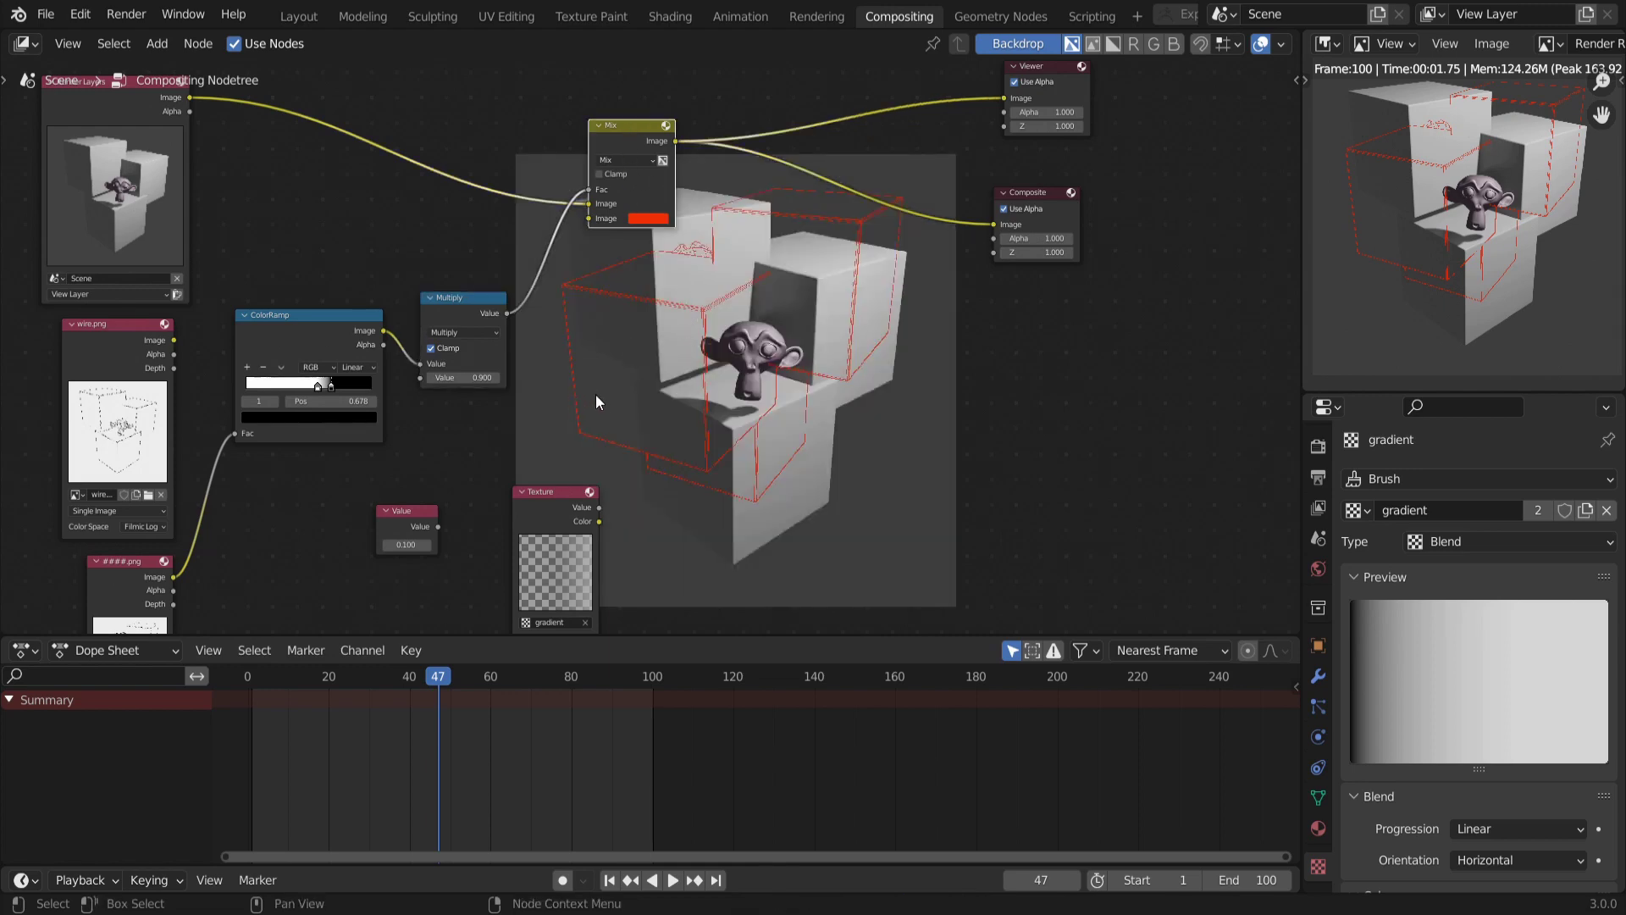
# Return the timeline to frame 0 and play the composite briefly up to frame 3
pyautogui.moveTo(265, 676); pyautogui.dragTo(248, 676)
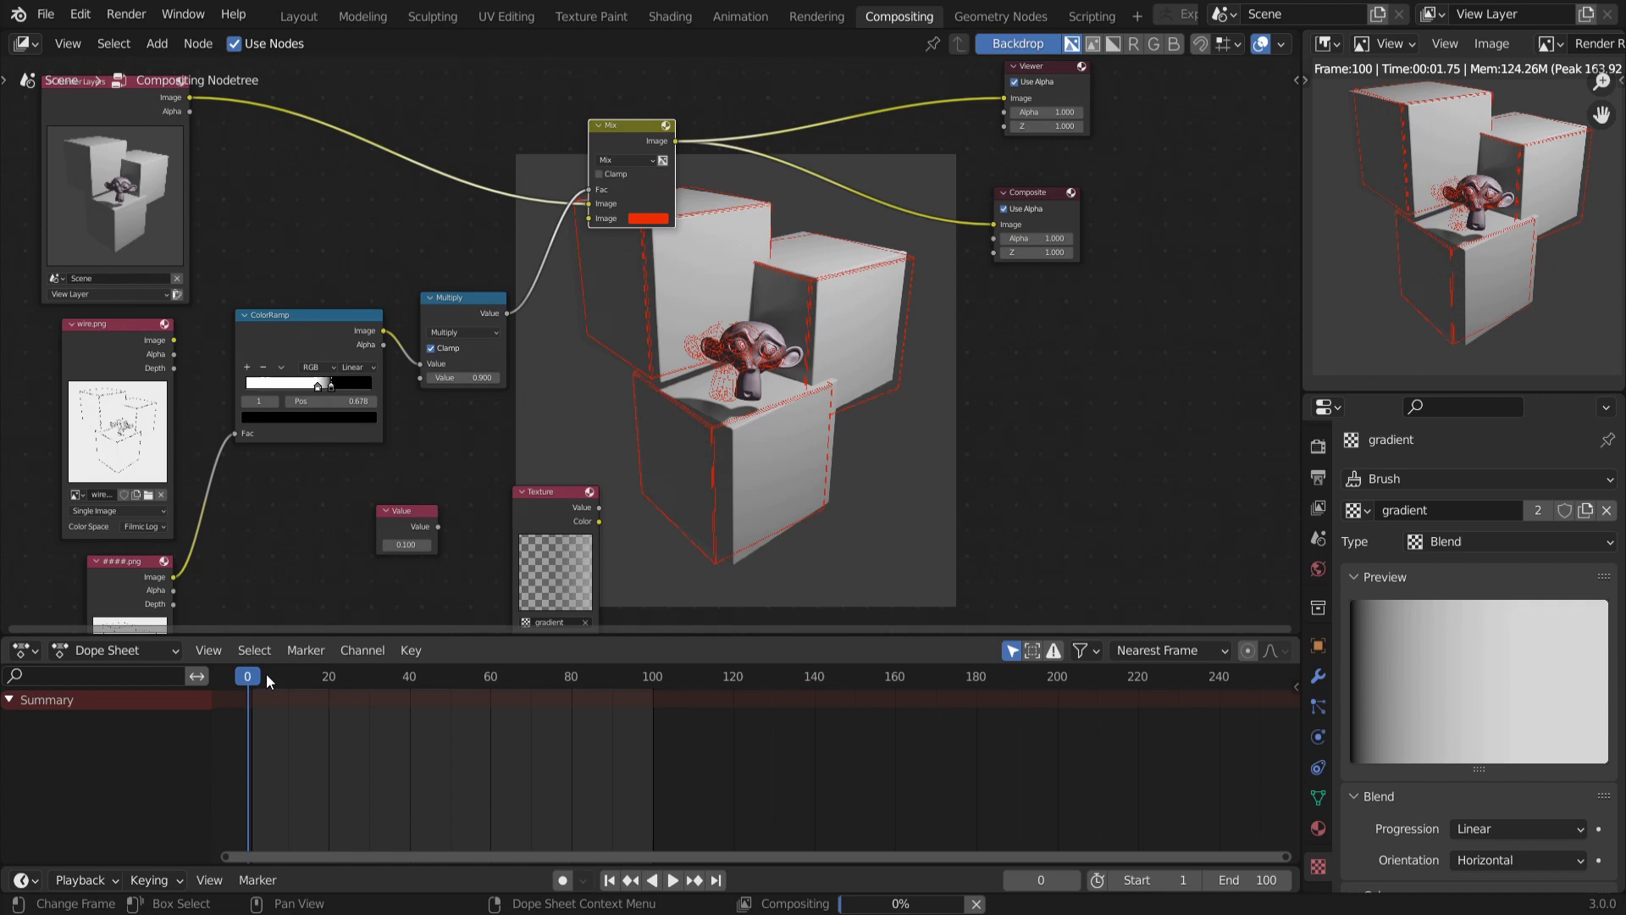
pyautogui.press('space')
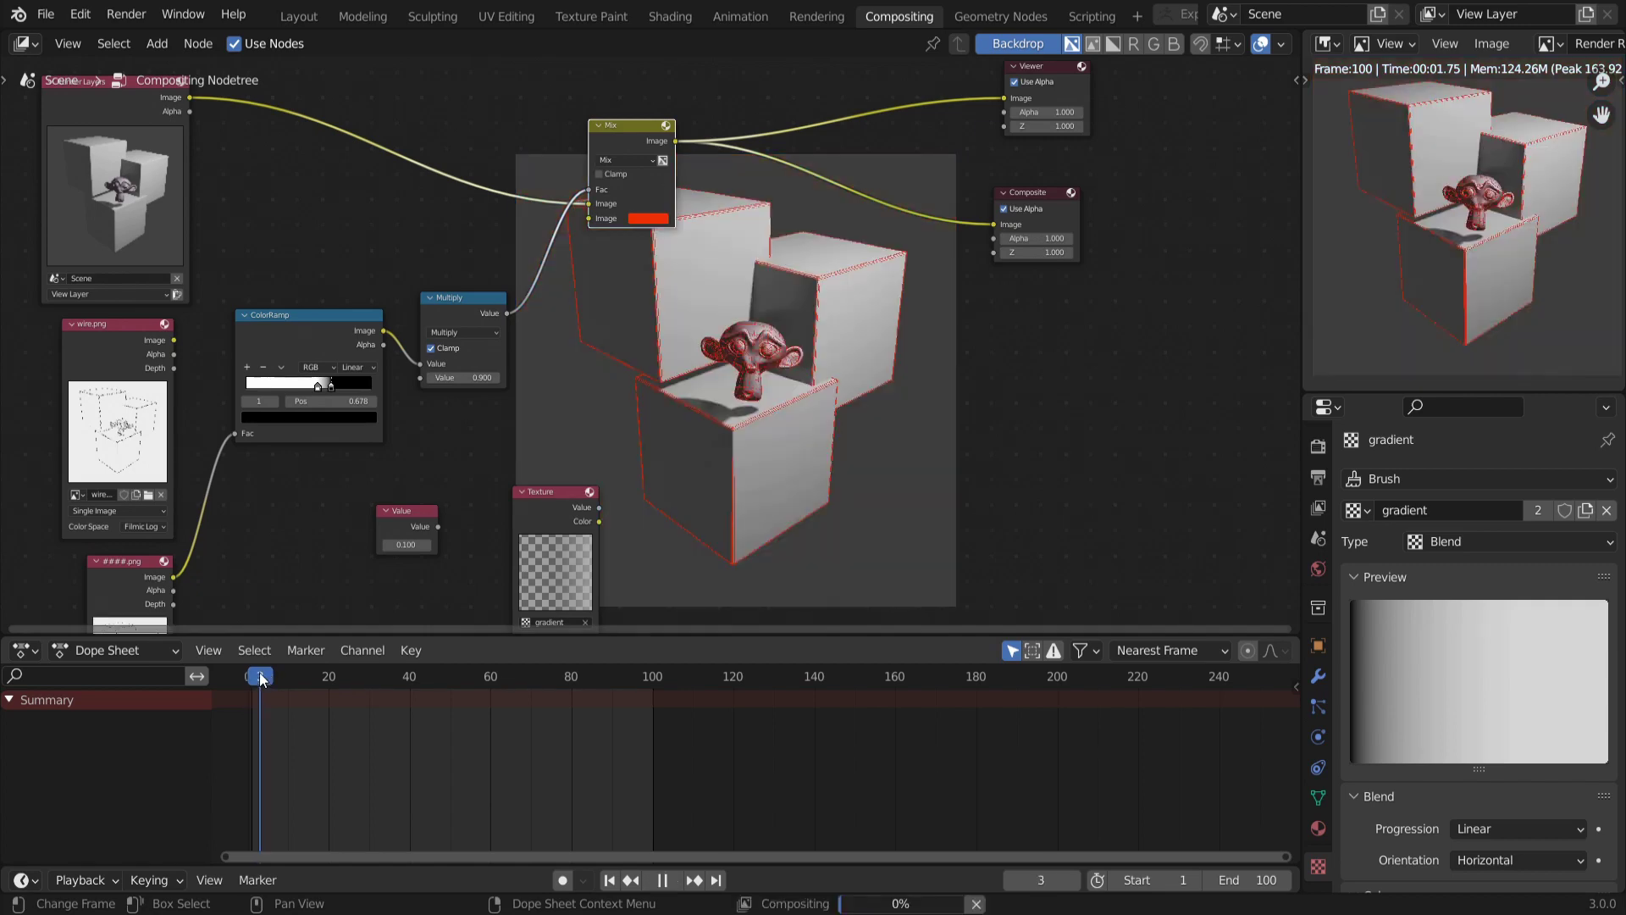
pyautogui.press('space')
pyautogui.scroll(3, 724, 339)
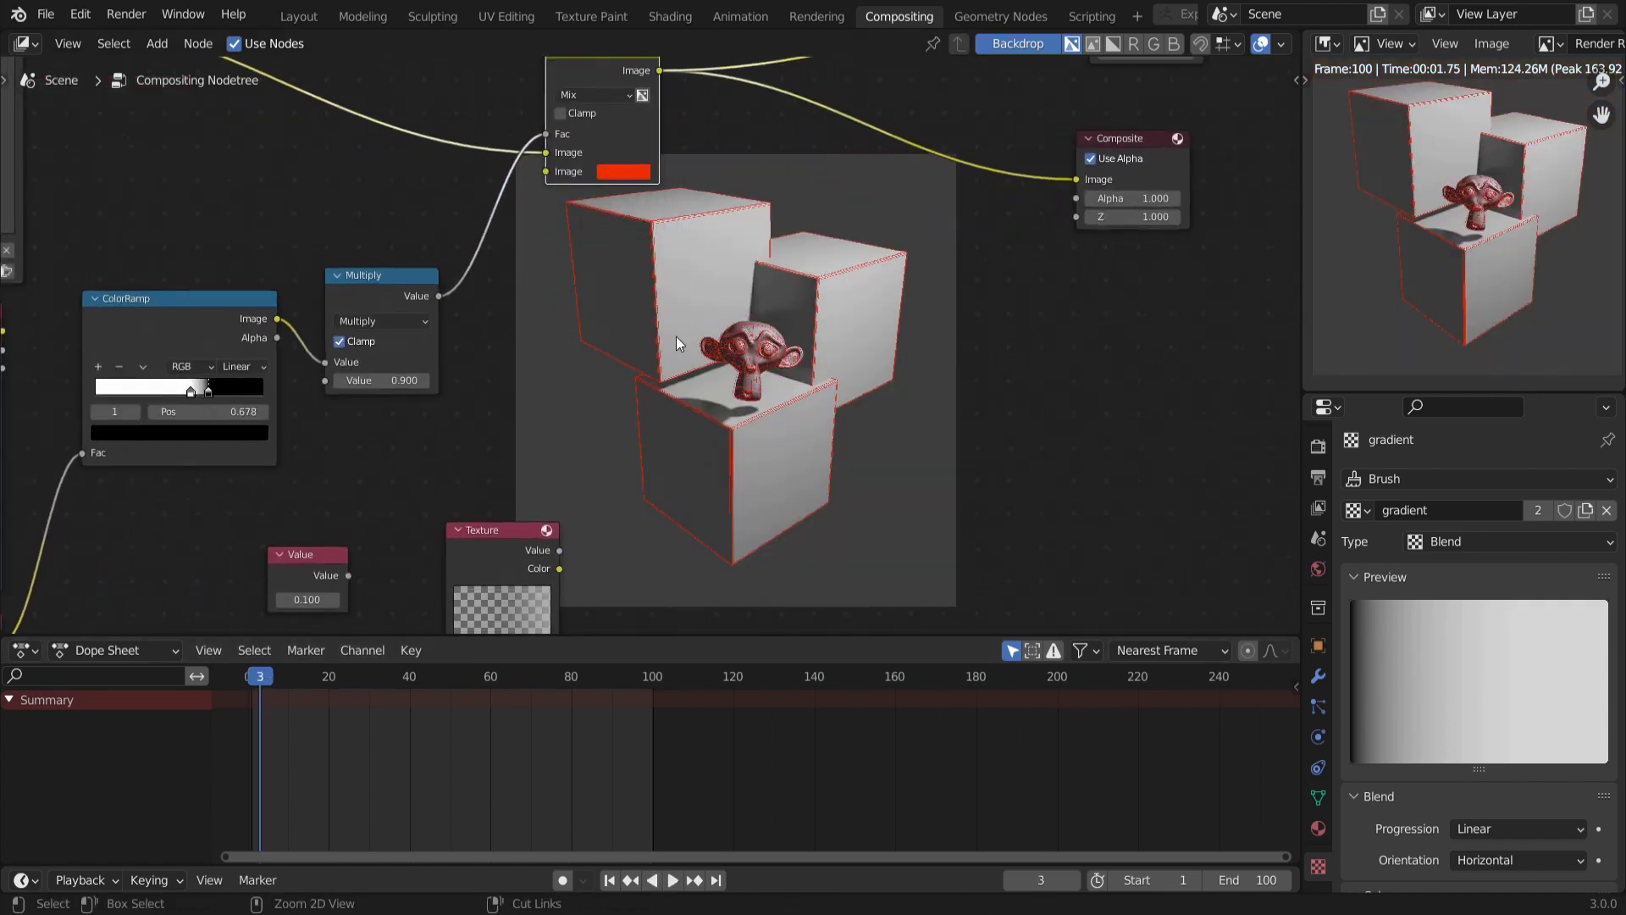
pyautogui.scroll(-3, 676, 337)
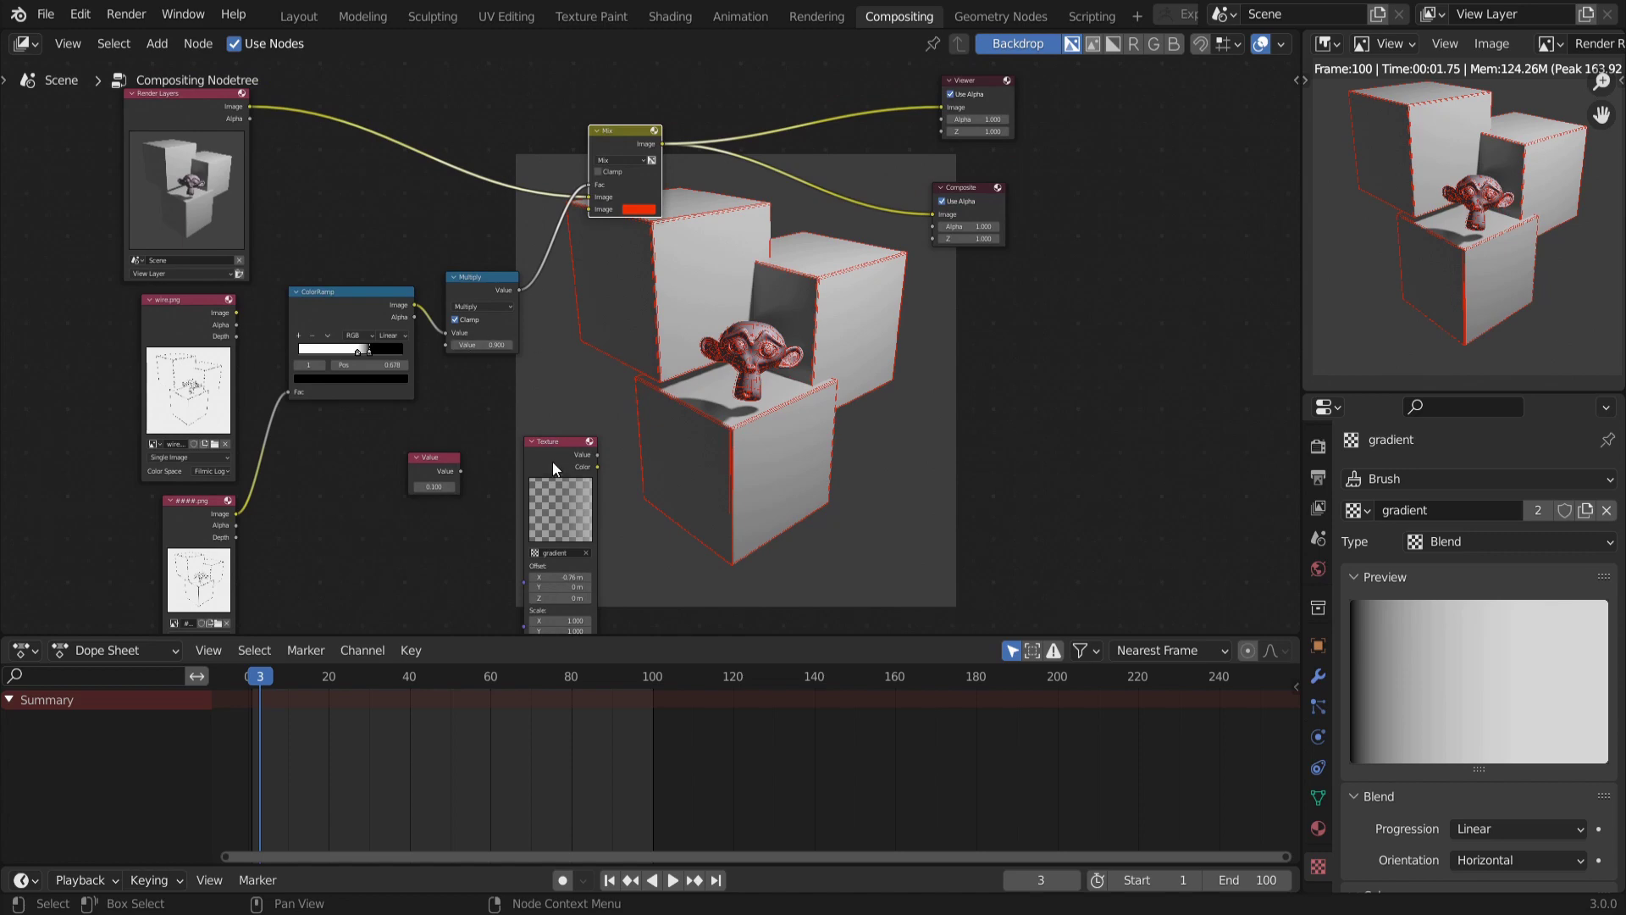
# Compare the gradient texture with the wireframe mask by alternately routing the Texture and Multiply nodes to the Viewer
pyautogui.keyDown('ctrl'); pyautogui.keyDown('shift'); pyautogui.click(561, 451); pyautogui.keyUp('shift'); pyautogui.keyUp('ctrl')
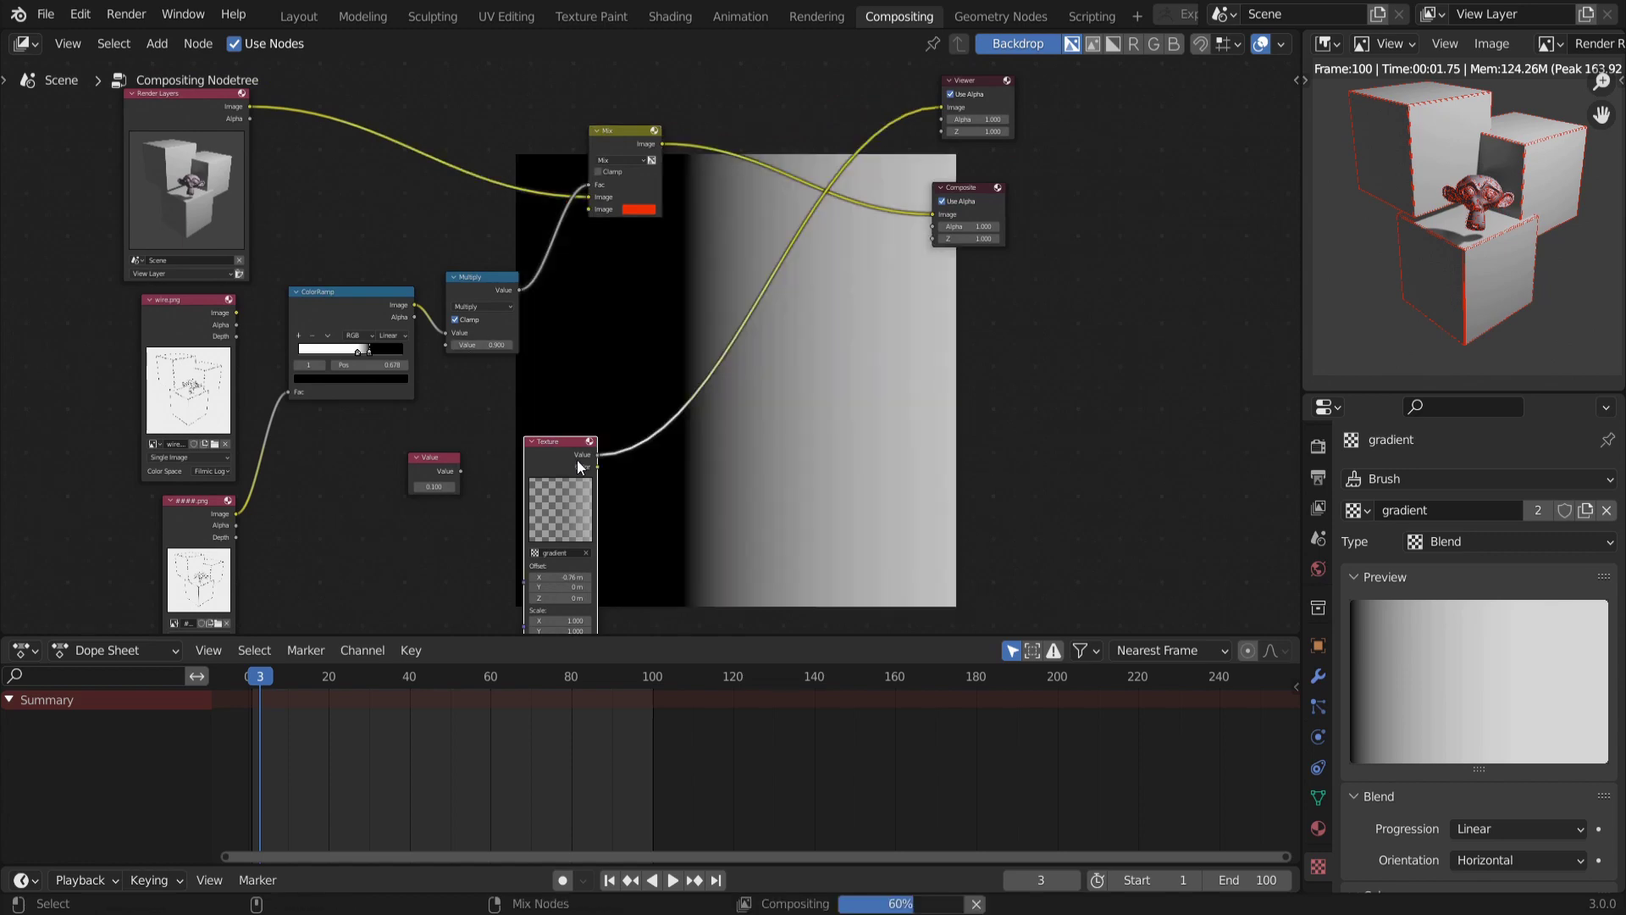
pyautogui.keyDown('ctrl'); pyautogui.keyDown('shift'); pyautogui.click(486, 281); pyautogui.keyUp('shift'); pyautogui.keyUp('ctrl')
pyautogui.moveTo(647, 181); pyautogui.dragTo(573, 191, button='middle')
pyautogui.moveTo(564, 146); pyautogui.dragTo(602, 135)
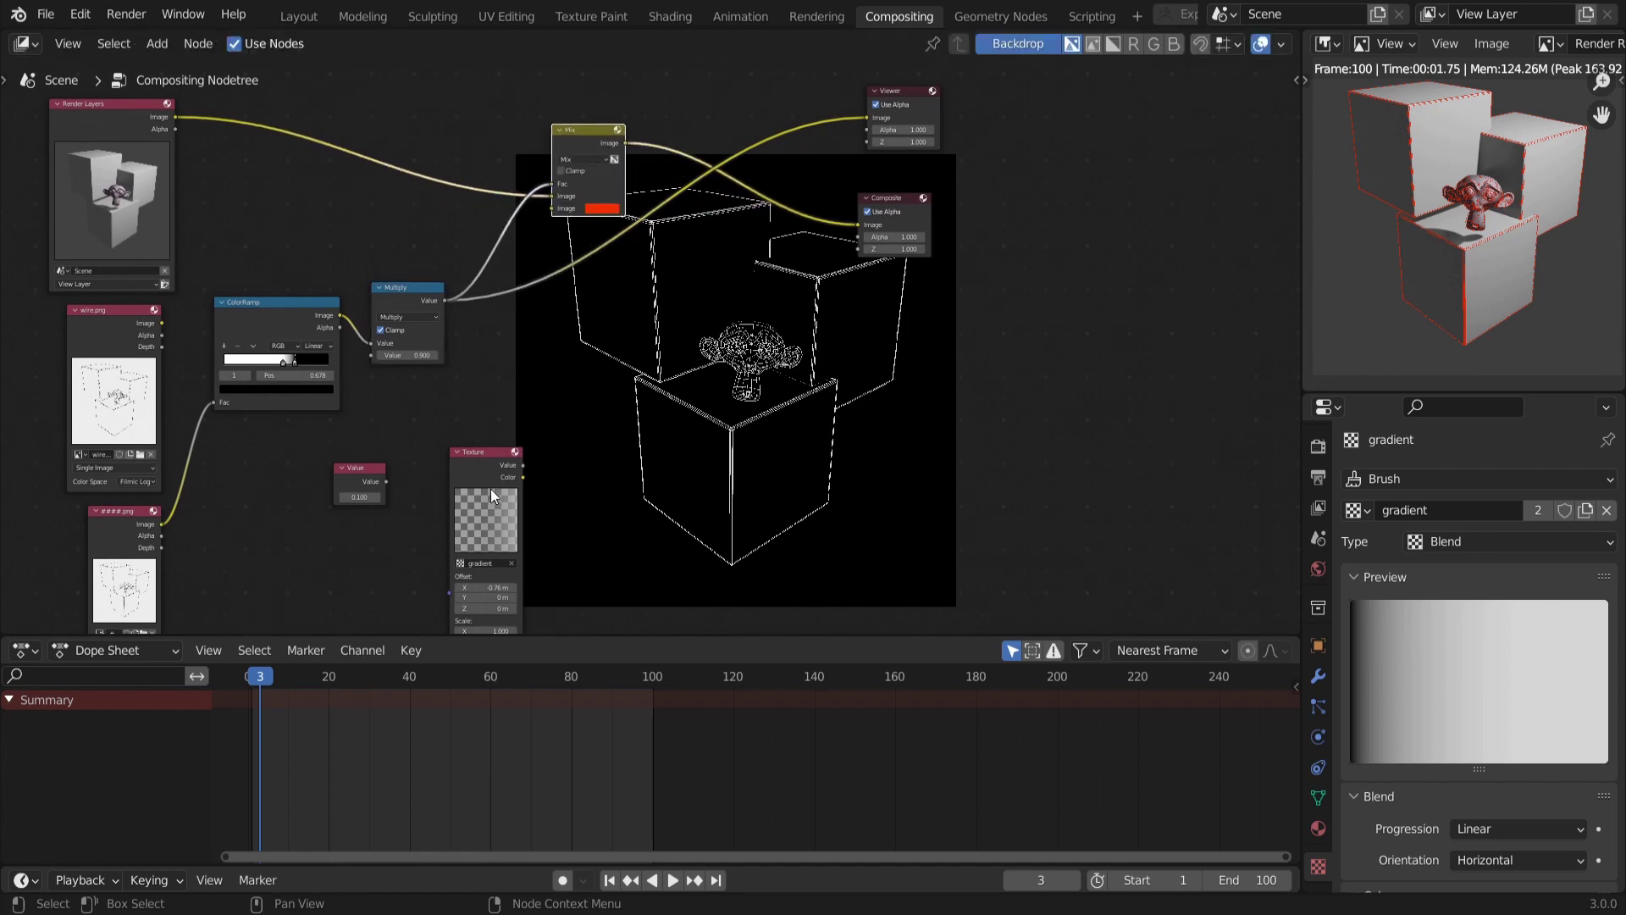
pyautogui.keyDown('ctrl'); pyautogui.keyDown('shift'); pyautogui.click(480, 459); pyautogui.keyUp('shift'); pyautogui.keyUp('ctrl')
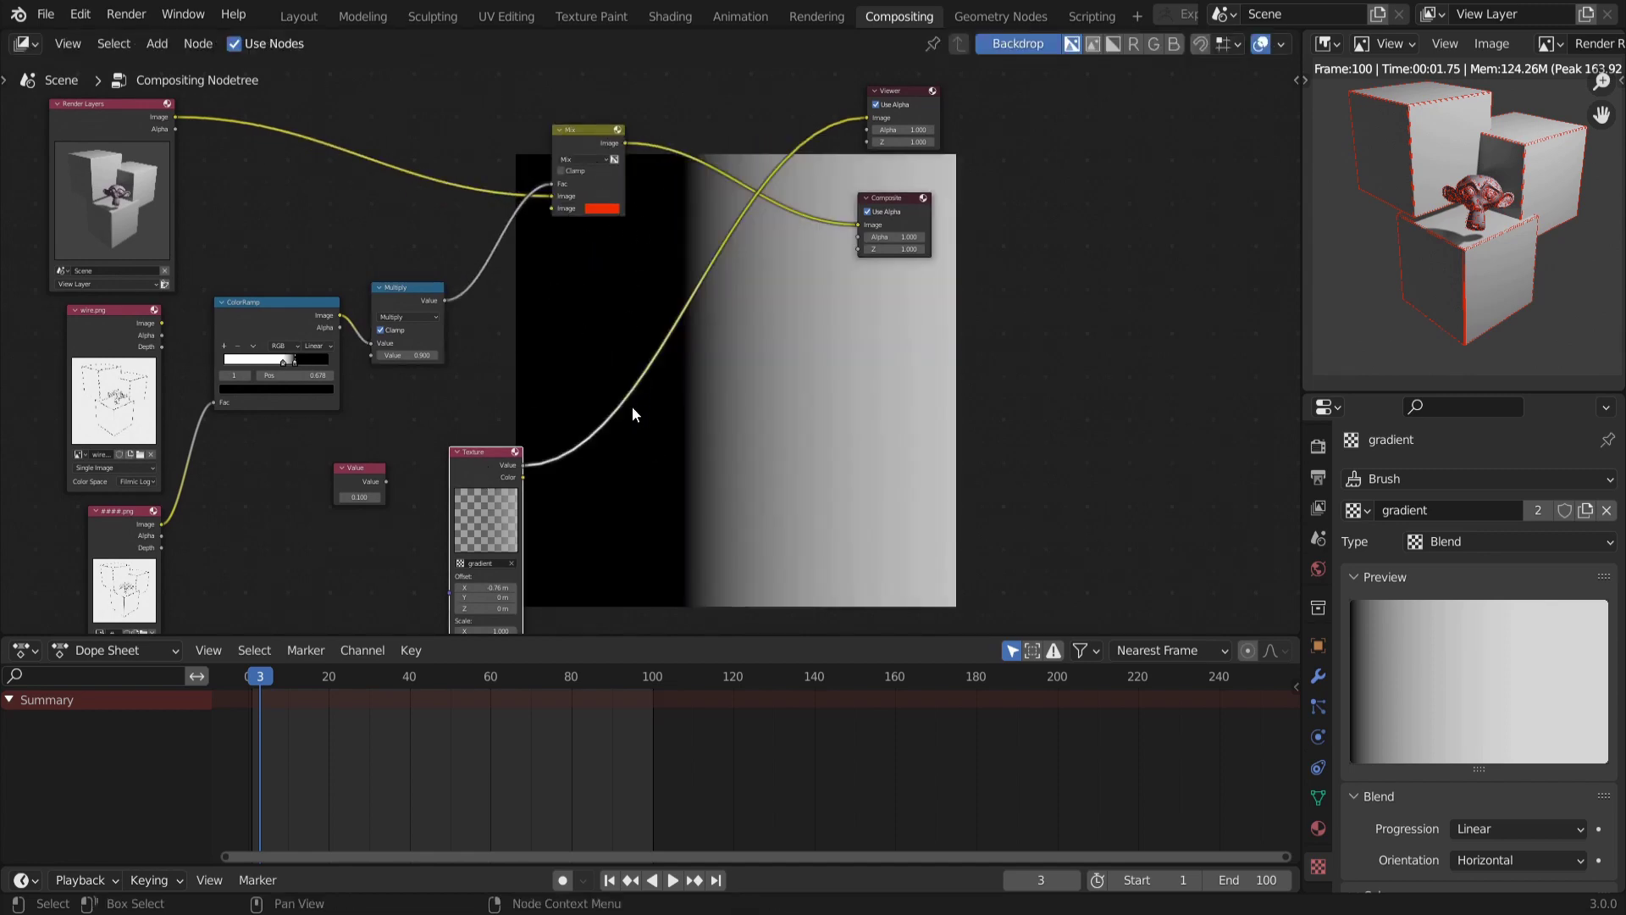
pyautogui.keyDown('ctrl'); pyautogui.keyDown('shift'); pyautogui.click(403, 297); pyautogui.keyUp('shift'); pyautogui.keyUp('ctrl')
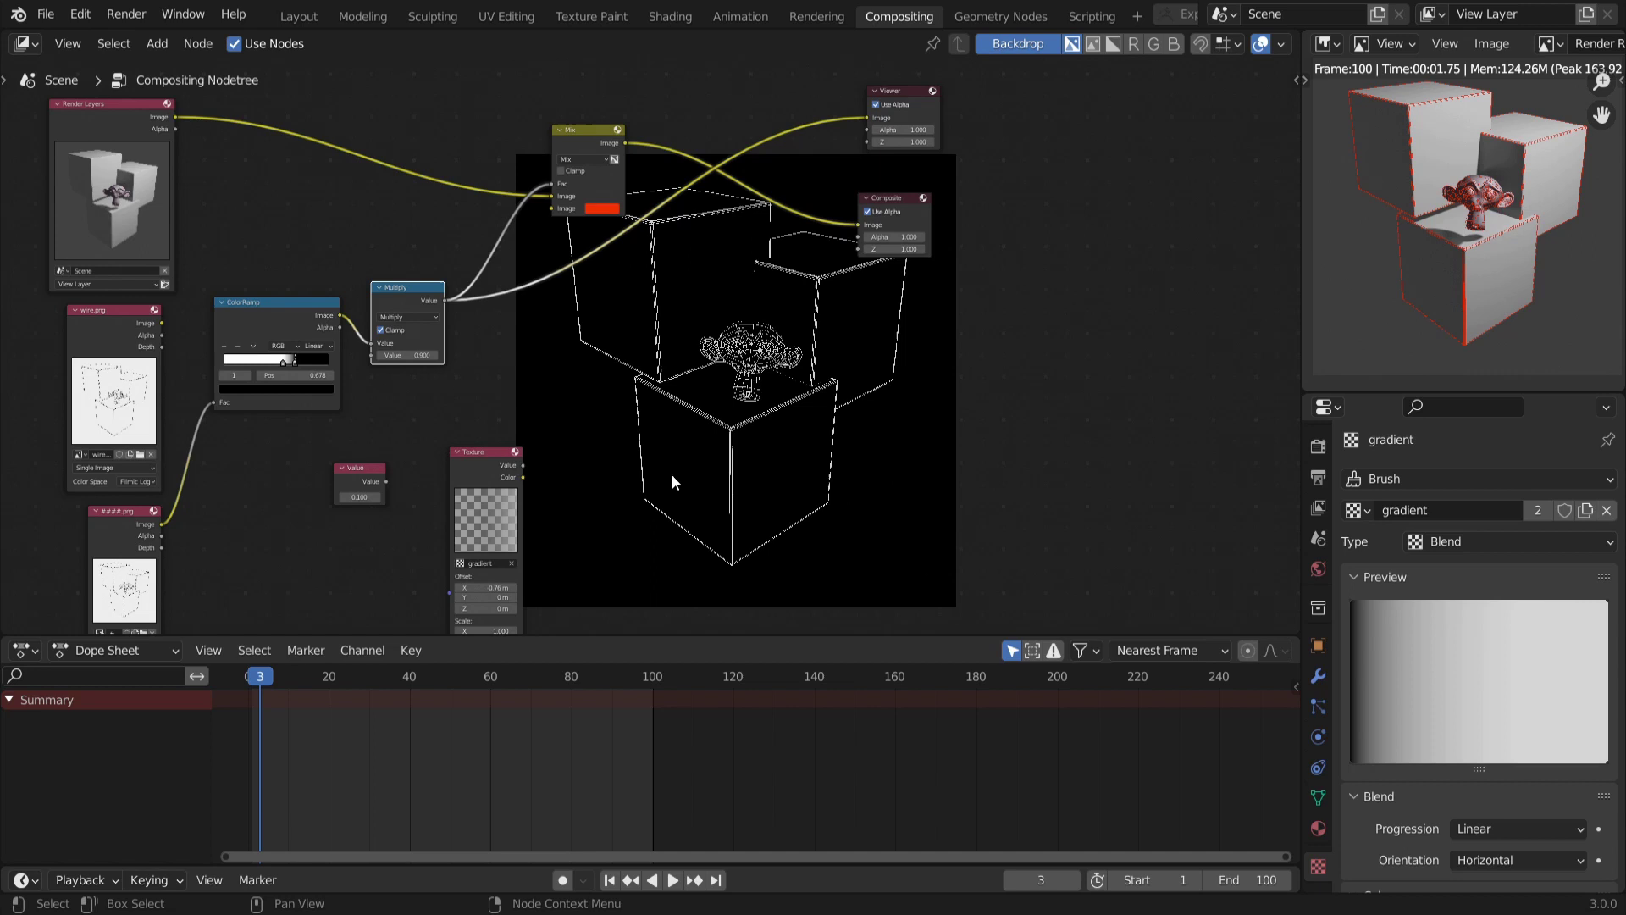
pyautogui.moveTo(541, 445); pyautogui.dragTo(641, 441, button='middle')
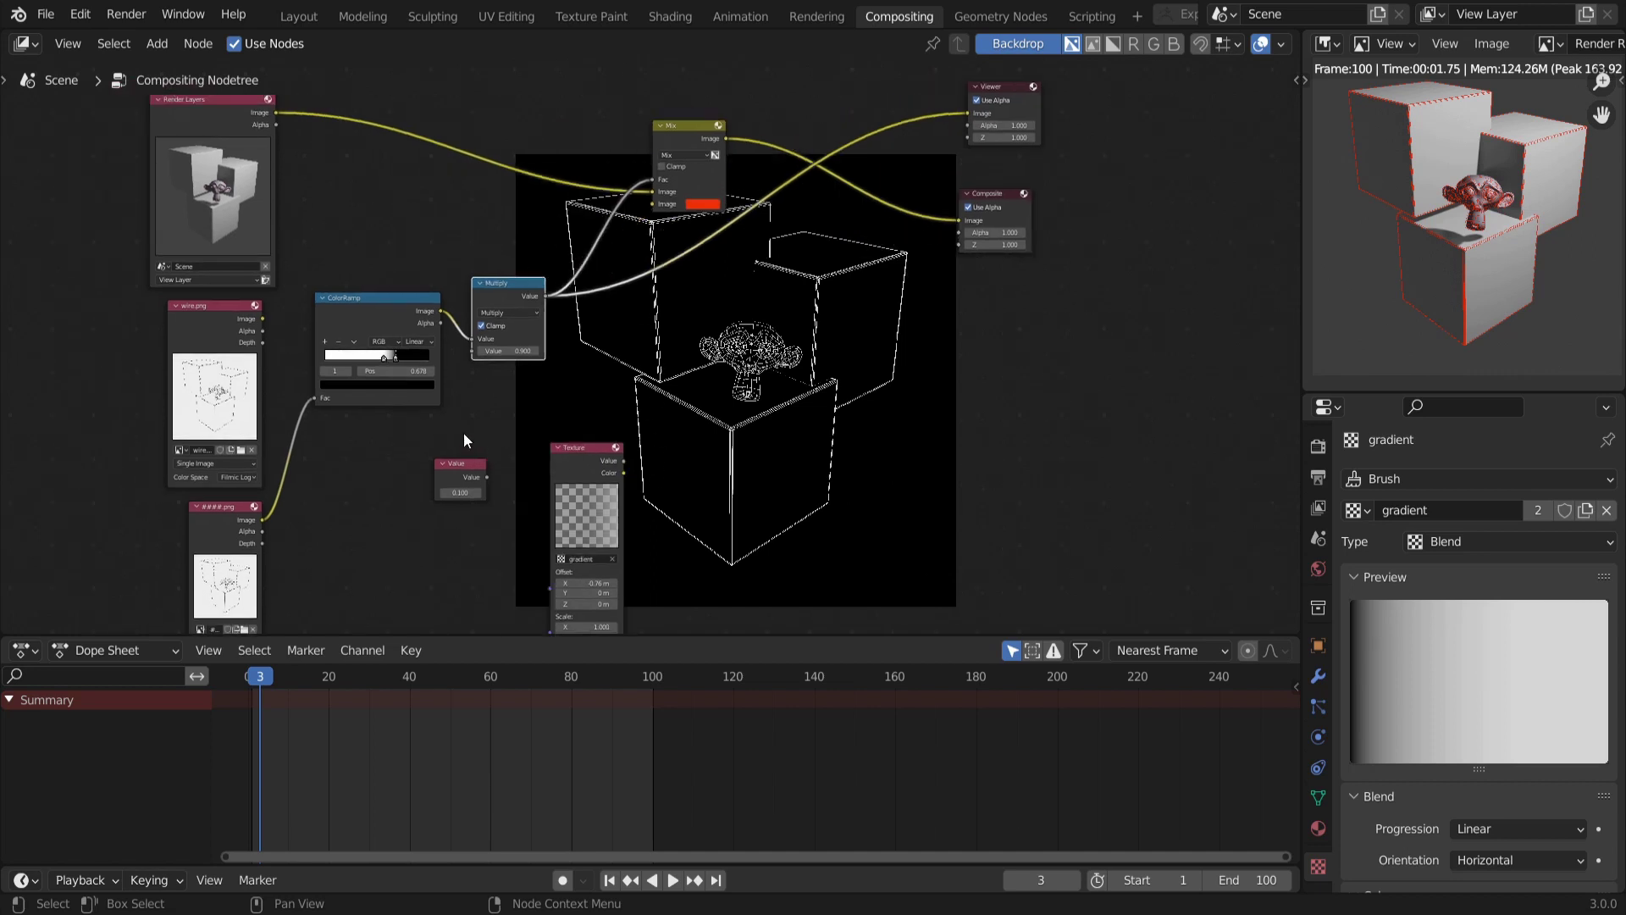
# Move the Value node aside, duplicate the Multiply node and insert the copy between the original and the Viewer
pyautogui.moveTo(455, 462); pyautogui.dragTo(415, 470)
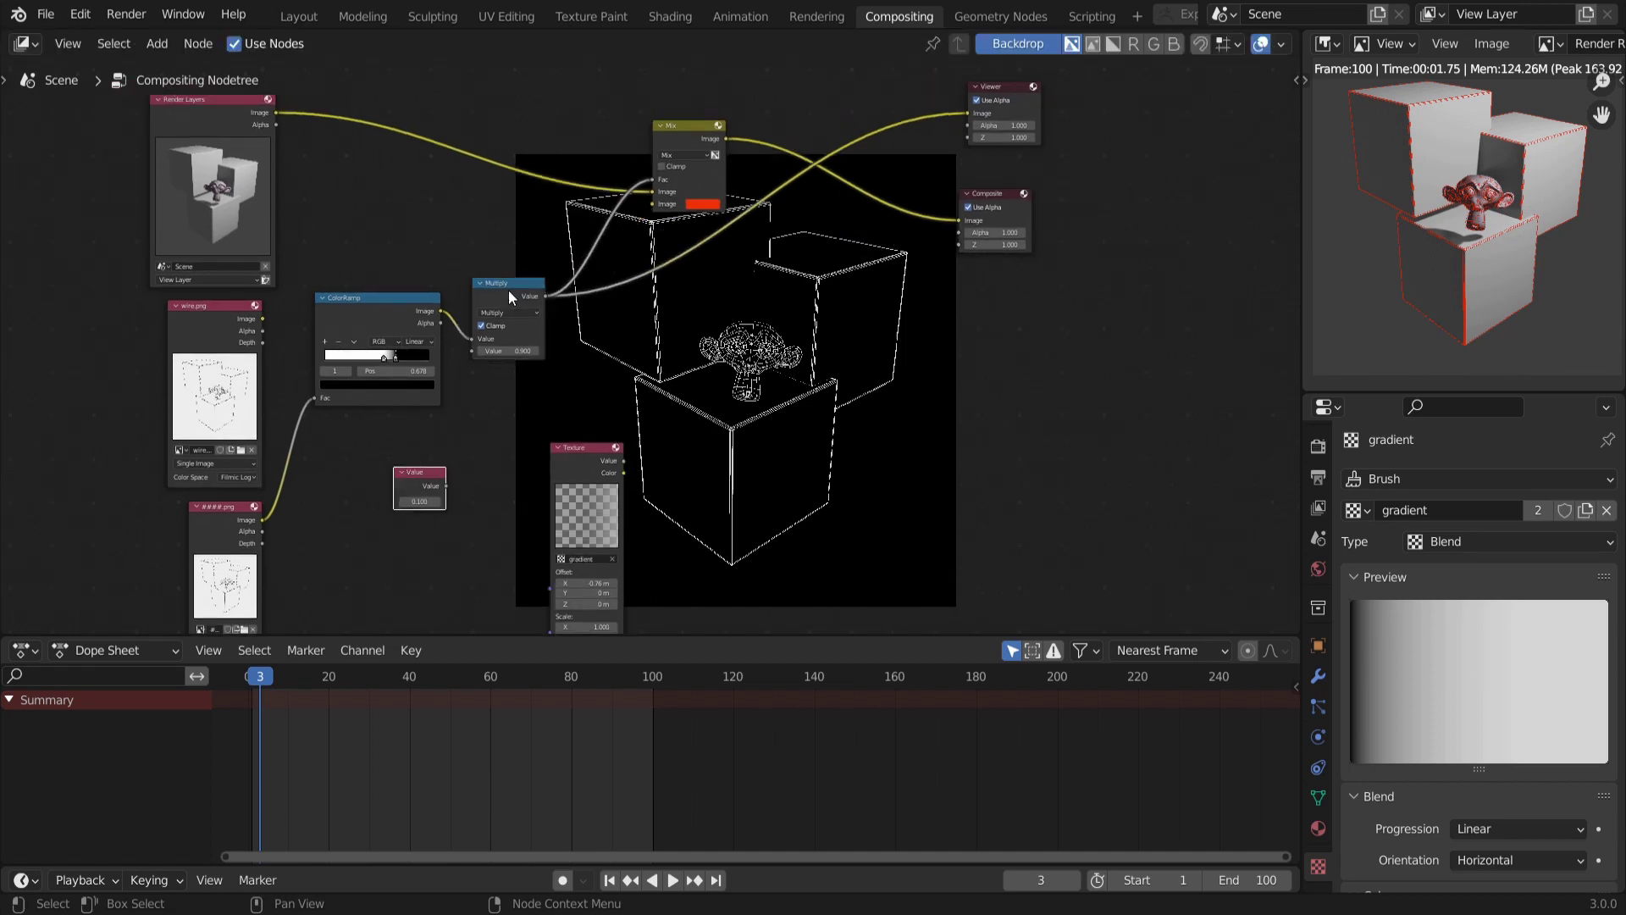
pyautogui.hotkey('shift', 'd')
pyautogui.press('x')
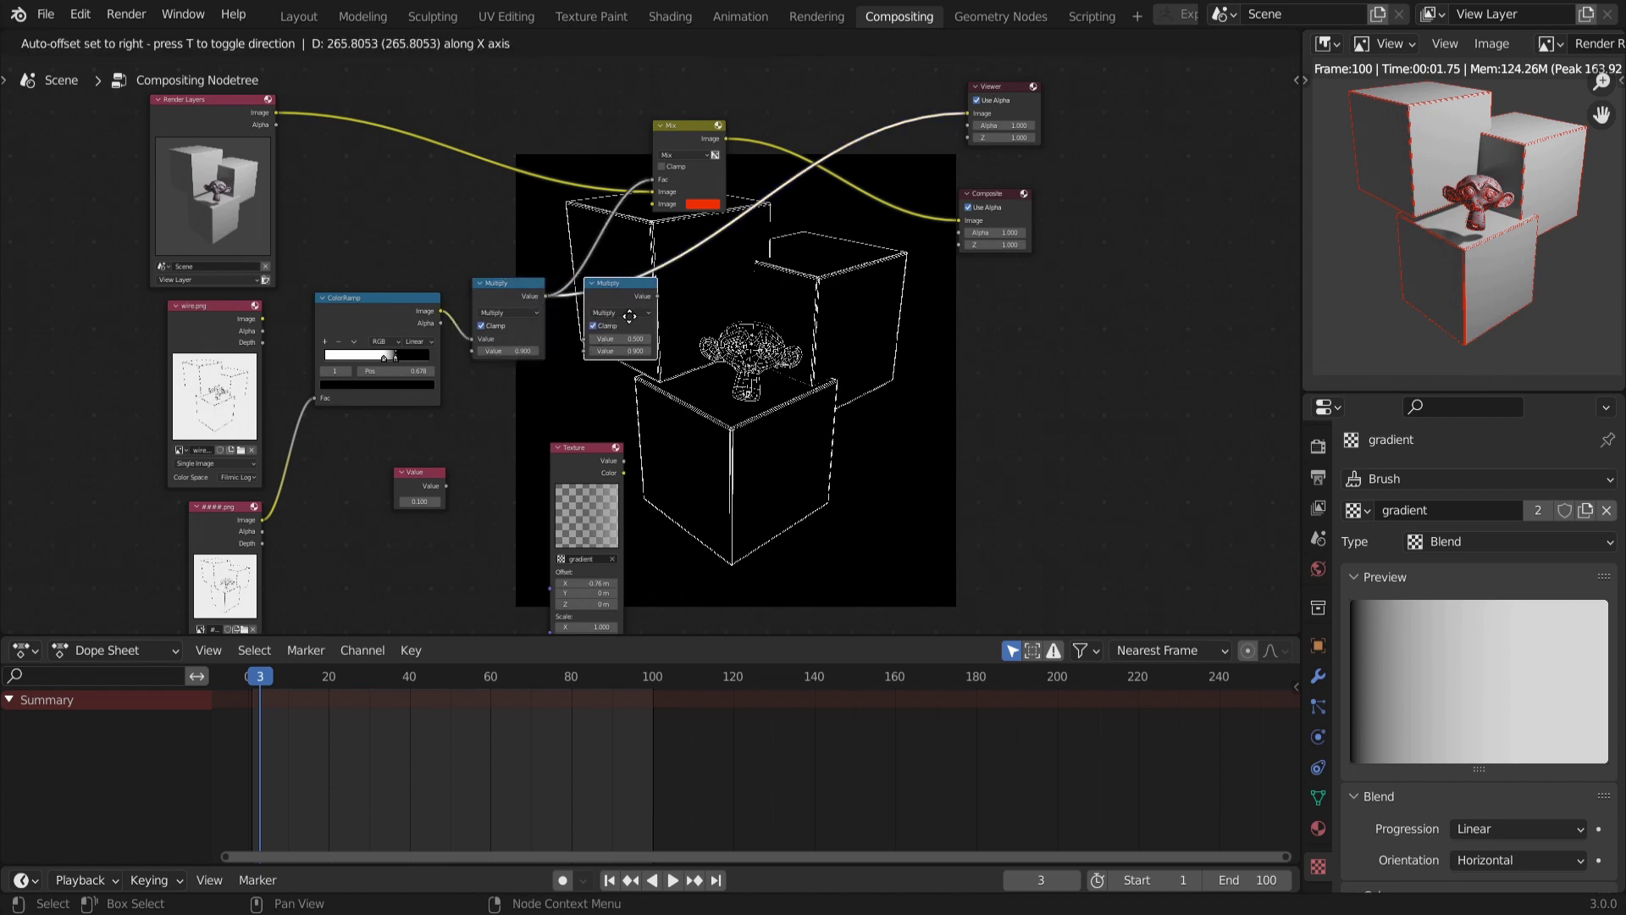
pyautogui.click(629, 318)
# Place the Texture node under the first Multiply, connect its value to the second Multiply's lower input, and set its X offset to -0.95 m
pyautogui.scroll(1, 612, 374)
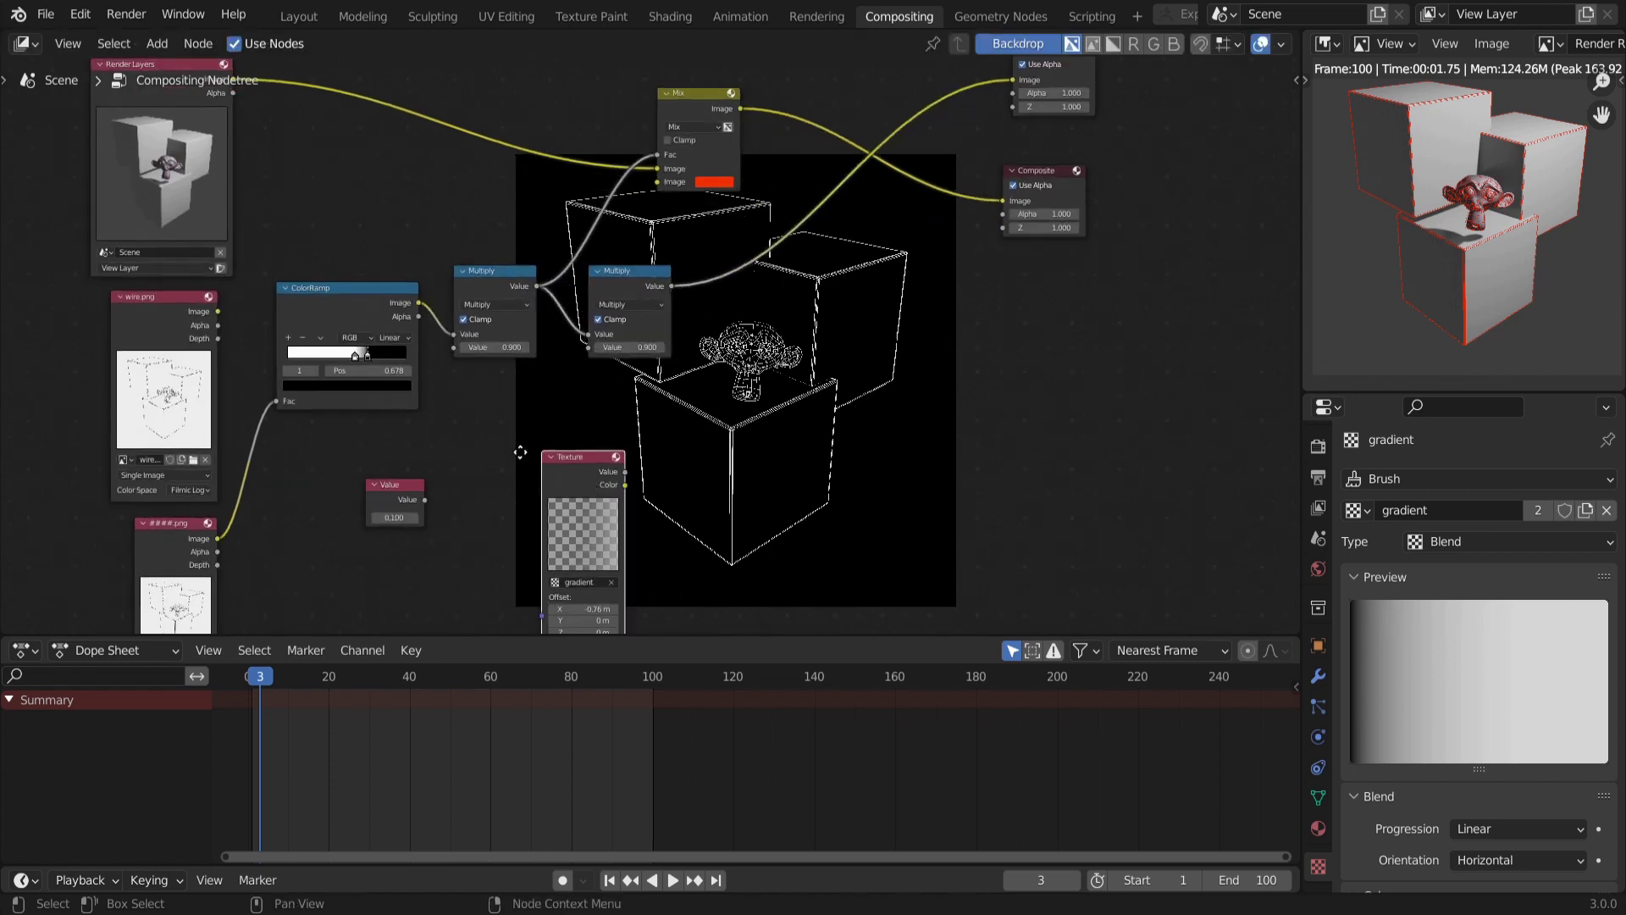
pyautogui.moveTo(590, 466); pyautogui.dragTo(591, 348)
pyautogui.keyDown('shift'); pyautogui.scroll(-2, 561, 437); pyautogui.keyUp('shift')
pyautogui.moveTo(560, 438); pyautogui.dragTo(557, 435, button='middle')
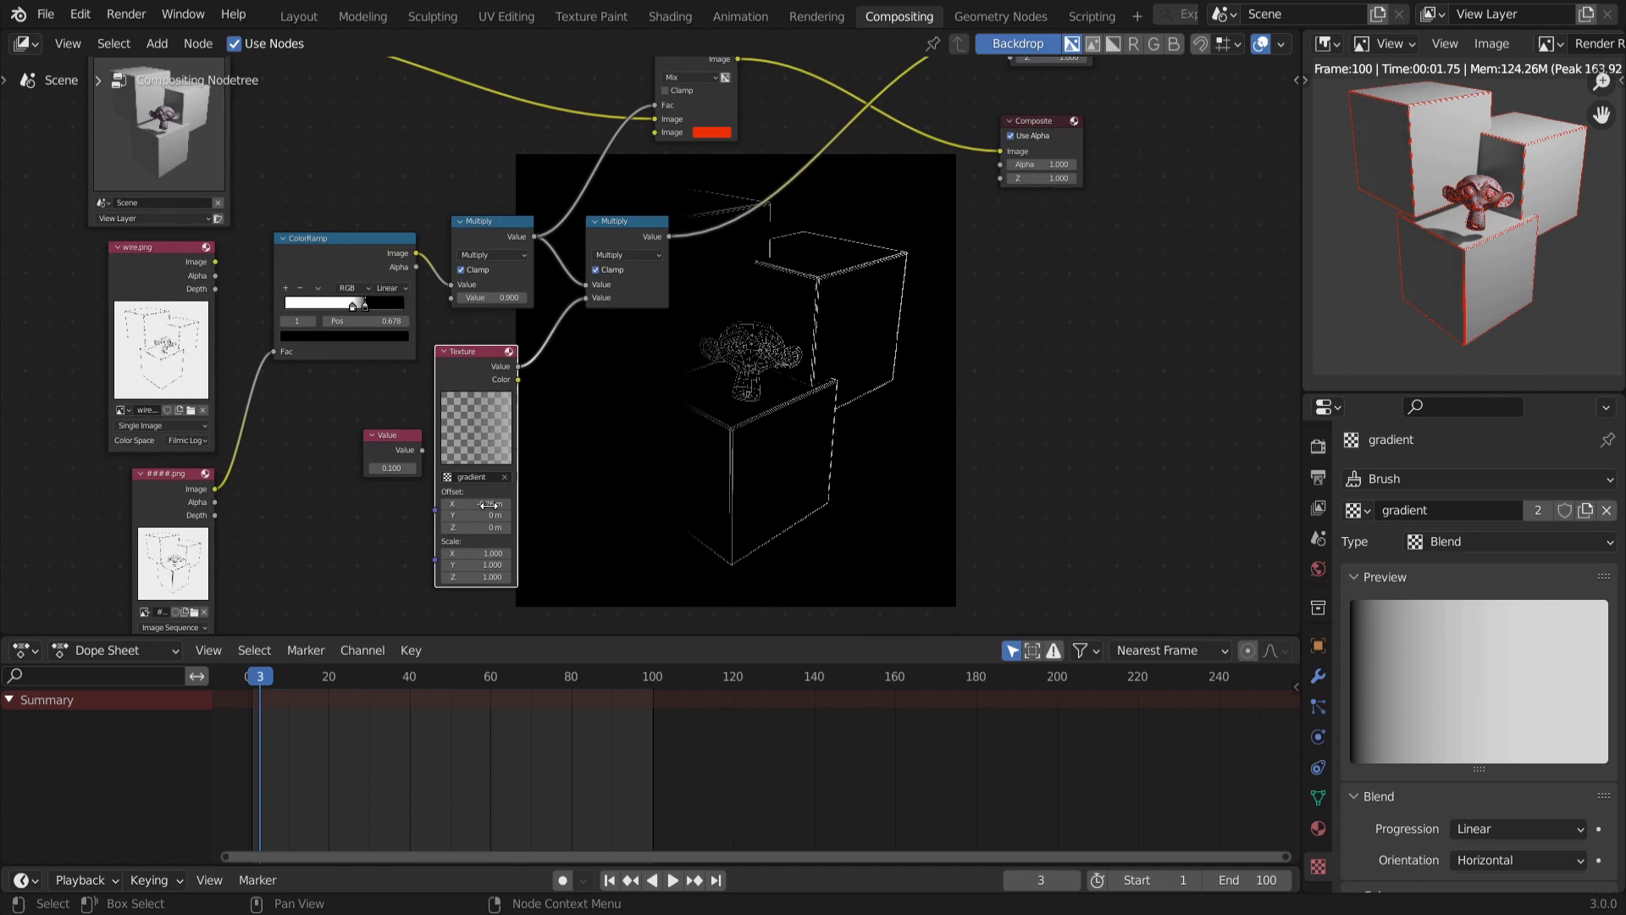
pyautogui.moveTo(471, 506)
pyautogui.mouseDown()
pyautogui.moveTo(495, 494)
pyautogui.moveTo(411, 491)
pyautogui.moveTo(457, 491)
pyautogui.mouseUp()
# Enable the gradient texture's color ramp with stops at 0.147 and 0.322, and set the Texture node's X offset to -0.67 m
pyautogui.scroll(-8, 1470, 686)
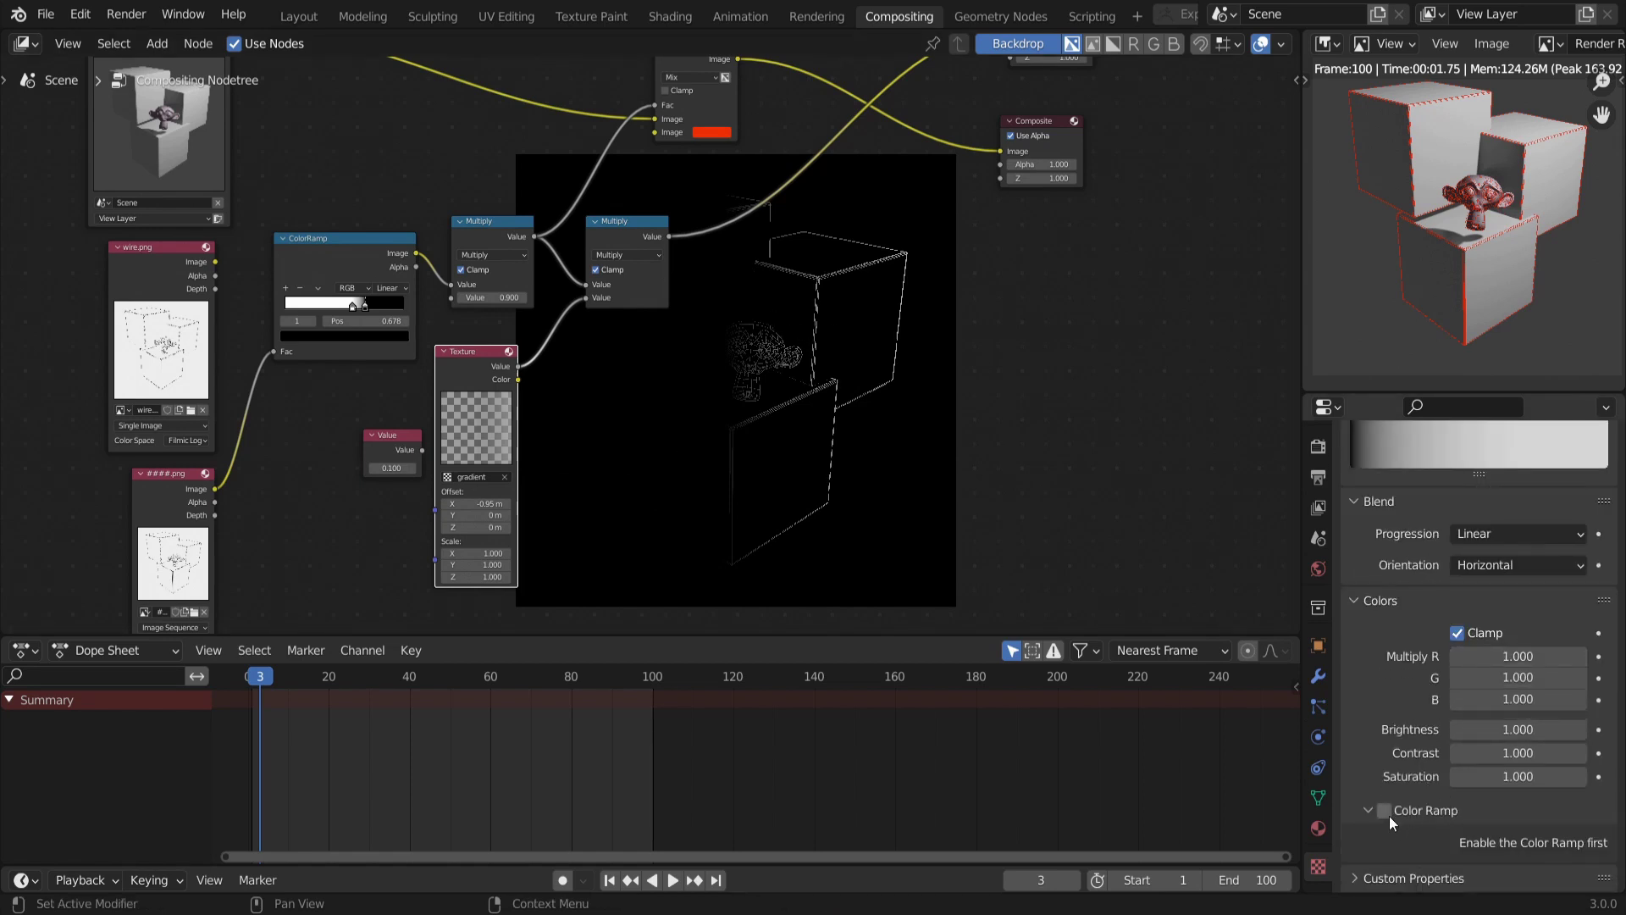
pyautogui.click(1384, 810)
pyautogui.scroll(-2, 1404, 826)
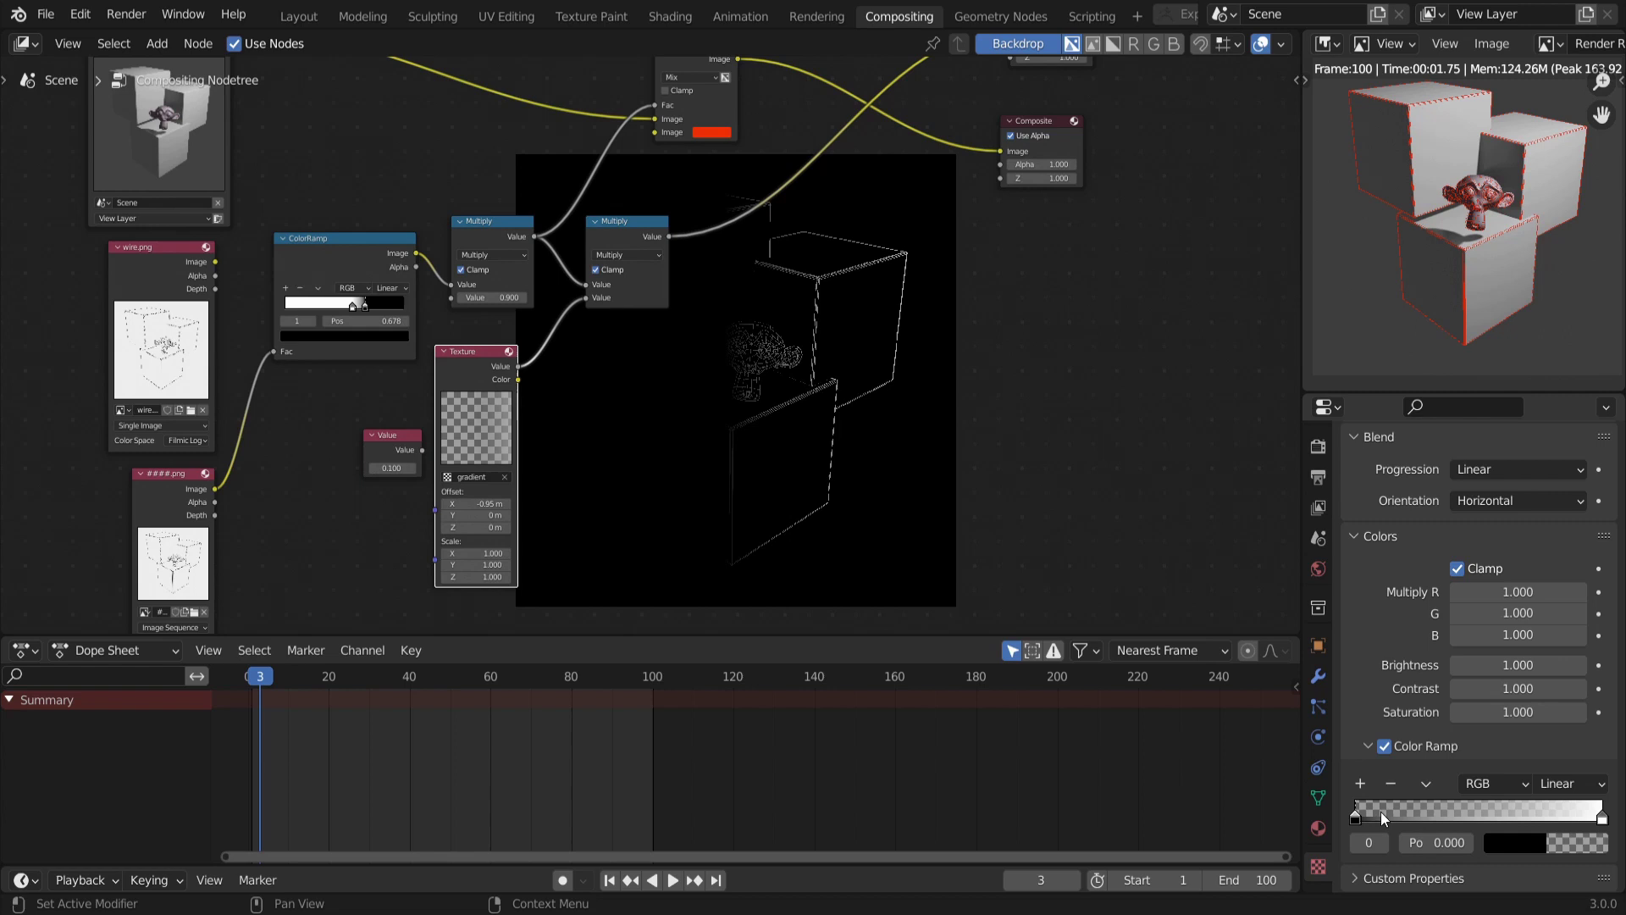
pyautogui.moveTo(1383, 815)
pyautogui.mouseDown()
pyautogui.moveTo(1431, 815)
pyautogui.moveTo(1392, 815)
pyautogui.mouseUp()
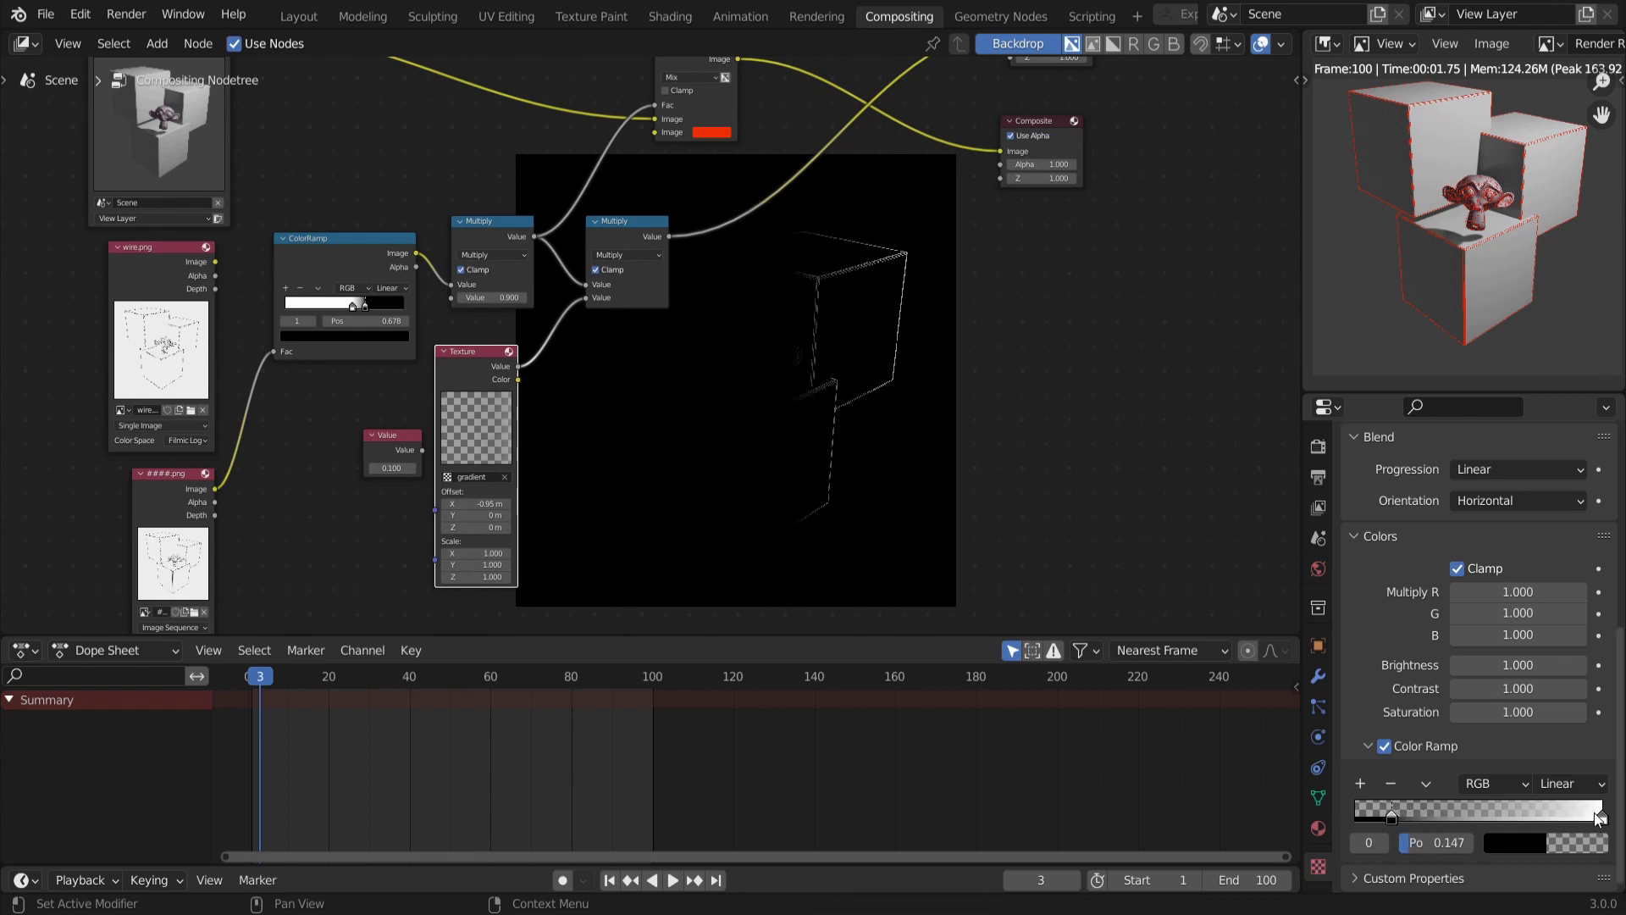
pyautogui.moveTo(1598, 817); pyautogui.dragTo(1417, 806)
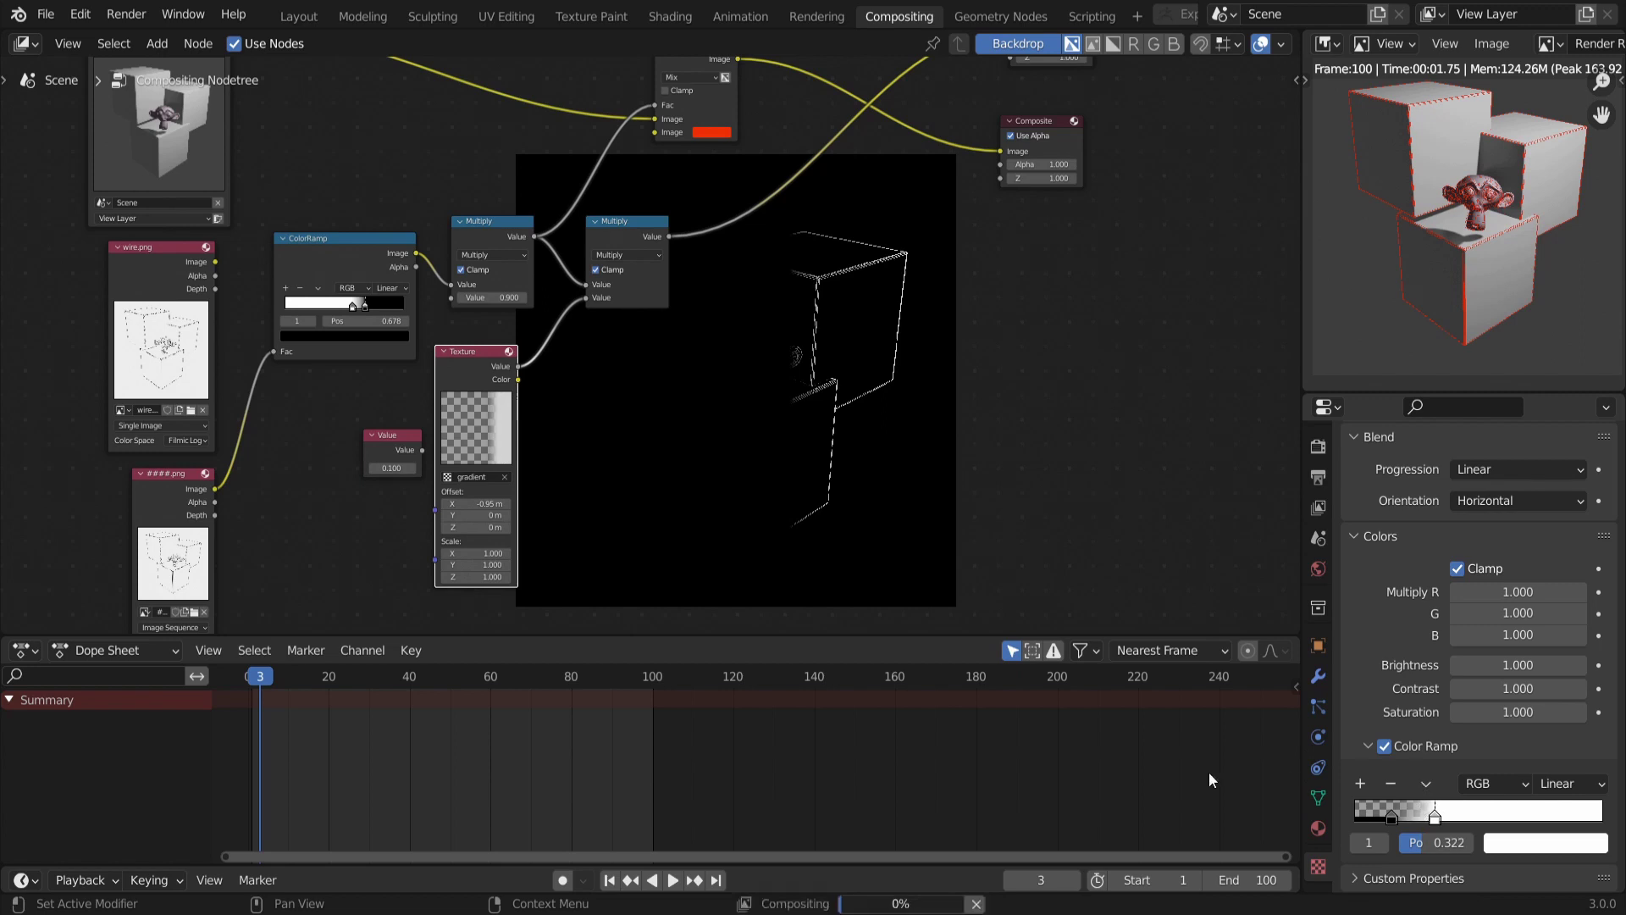
pyautogui.moveTo(458, 503)
pyautogui.mouseDown()
pyautogui.moveTo(442, 503)
pyautogui.moveTo(490, 503)
pyautogui.mouseUp()
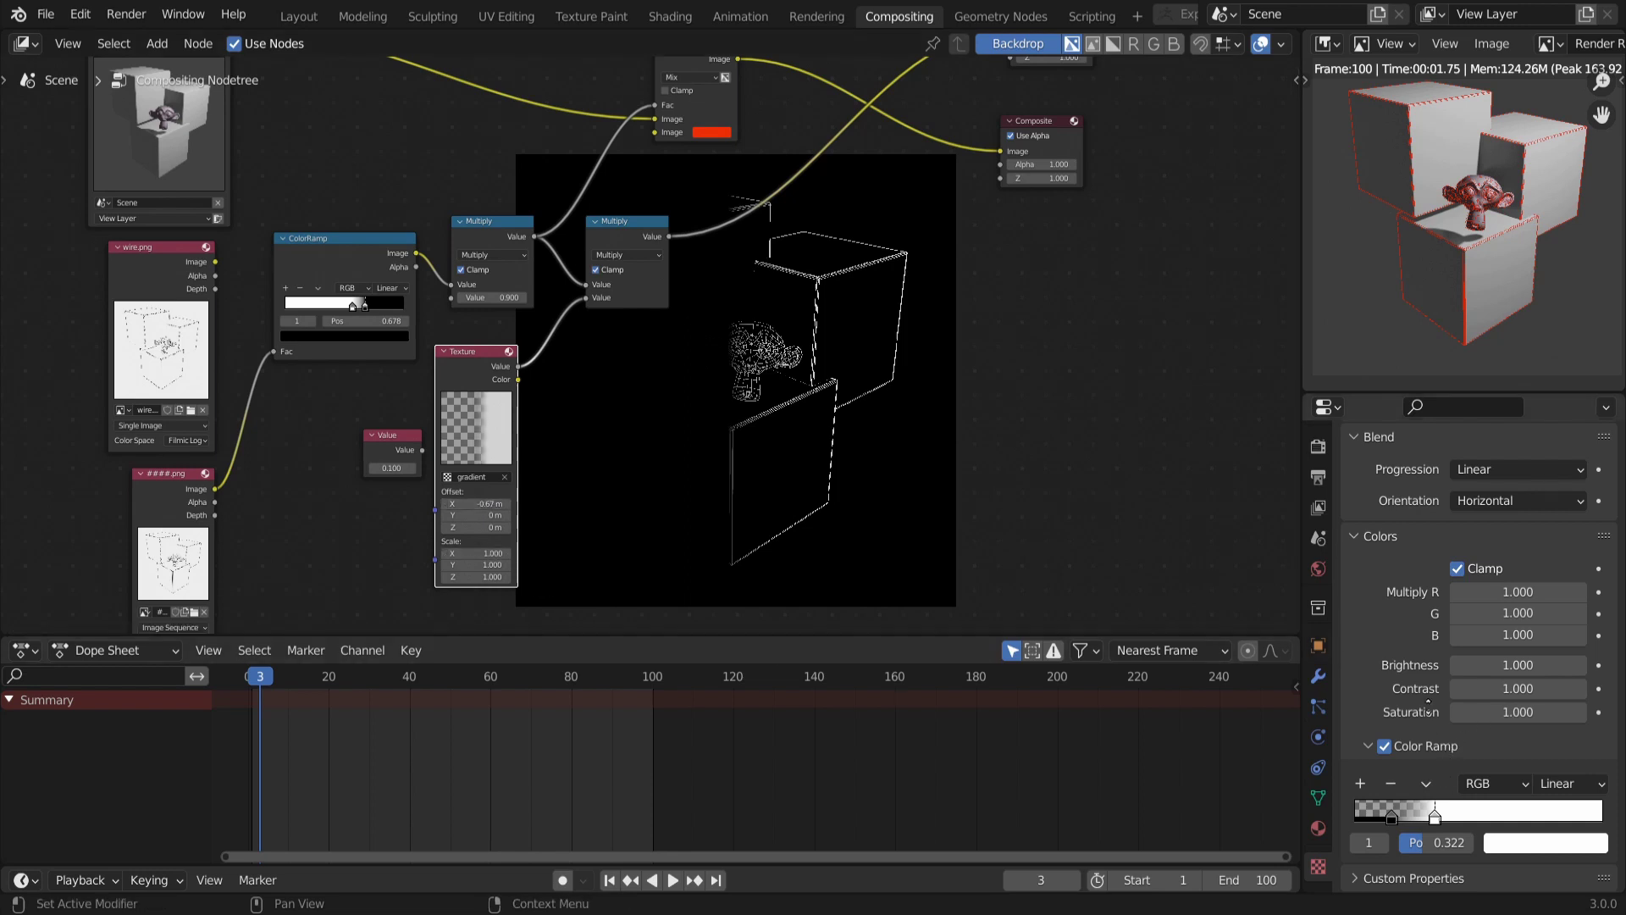
# Set the gradient's orientation to Vertical and the Texture node's Y offset to -0.1 m
pyautogui.scroll(5, 1423, 577)
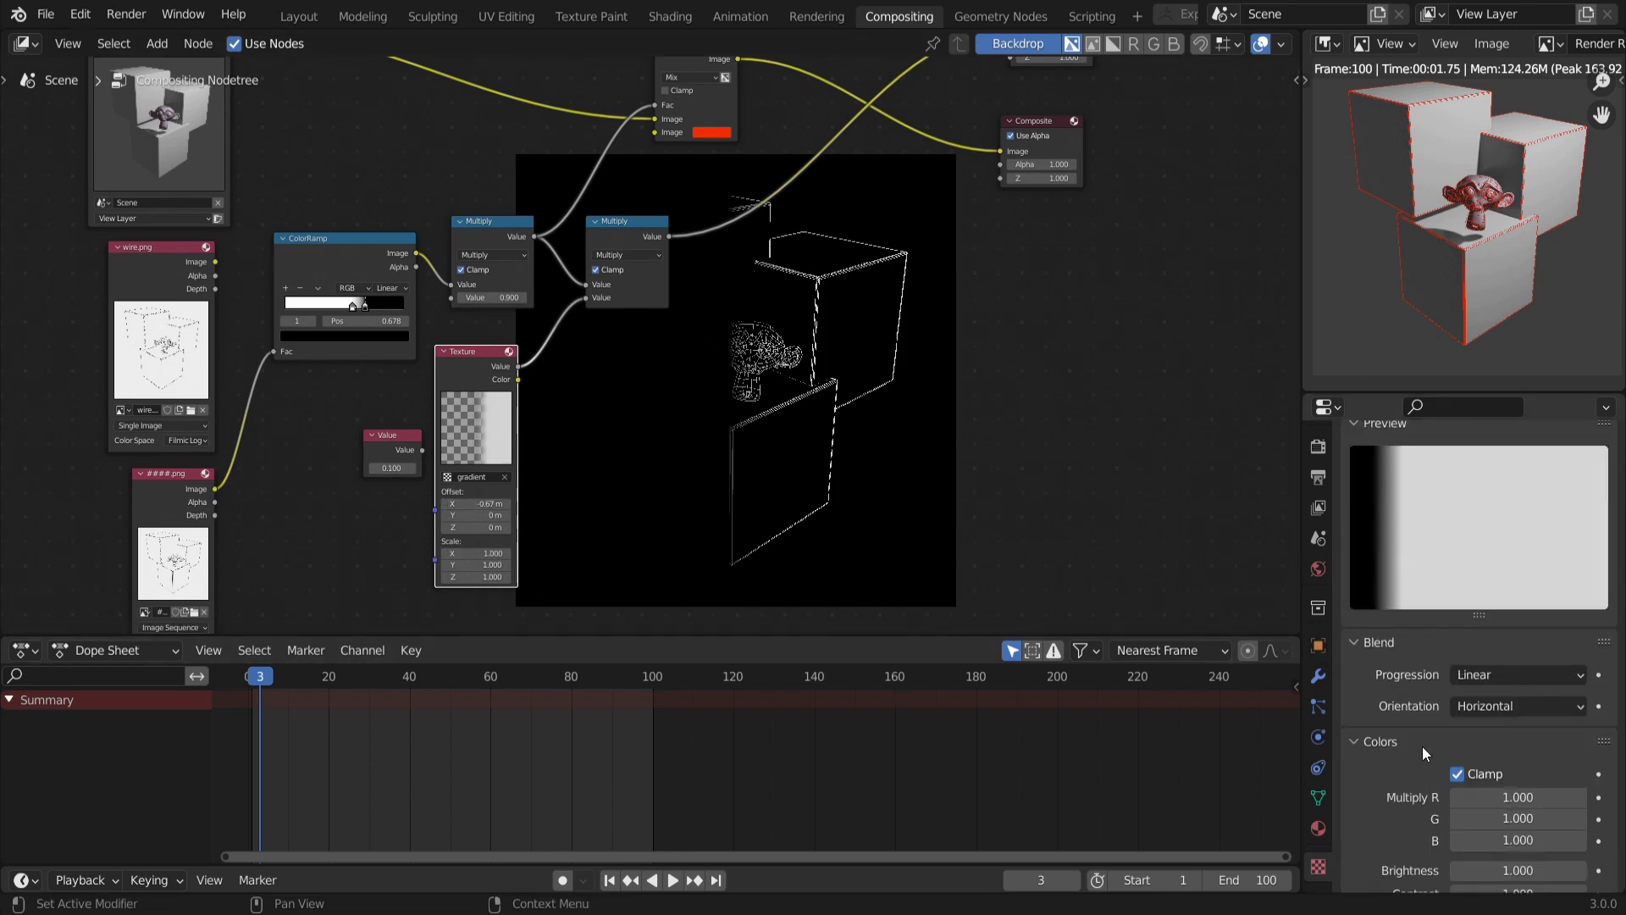
pyautogui.click(1503, 706)
pyautogui.click(1514, 750)
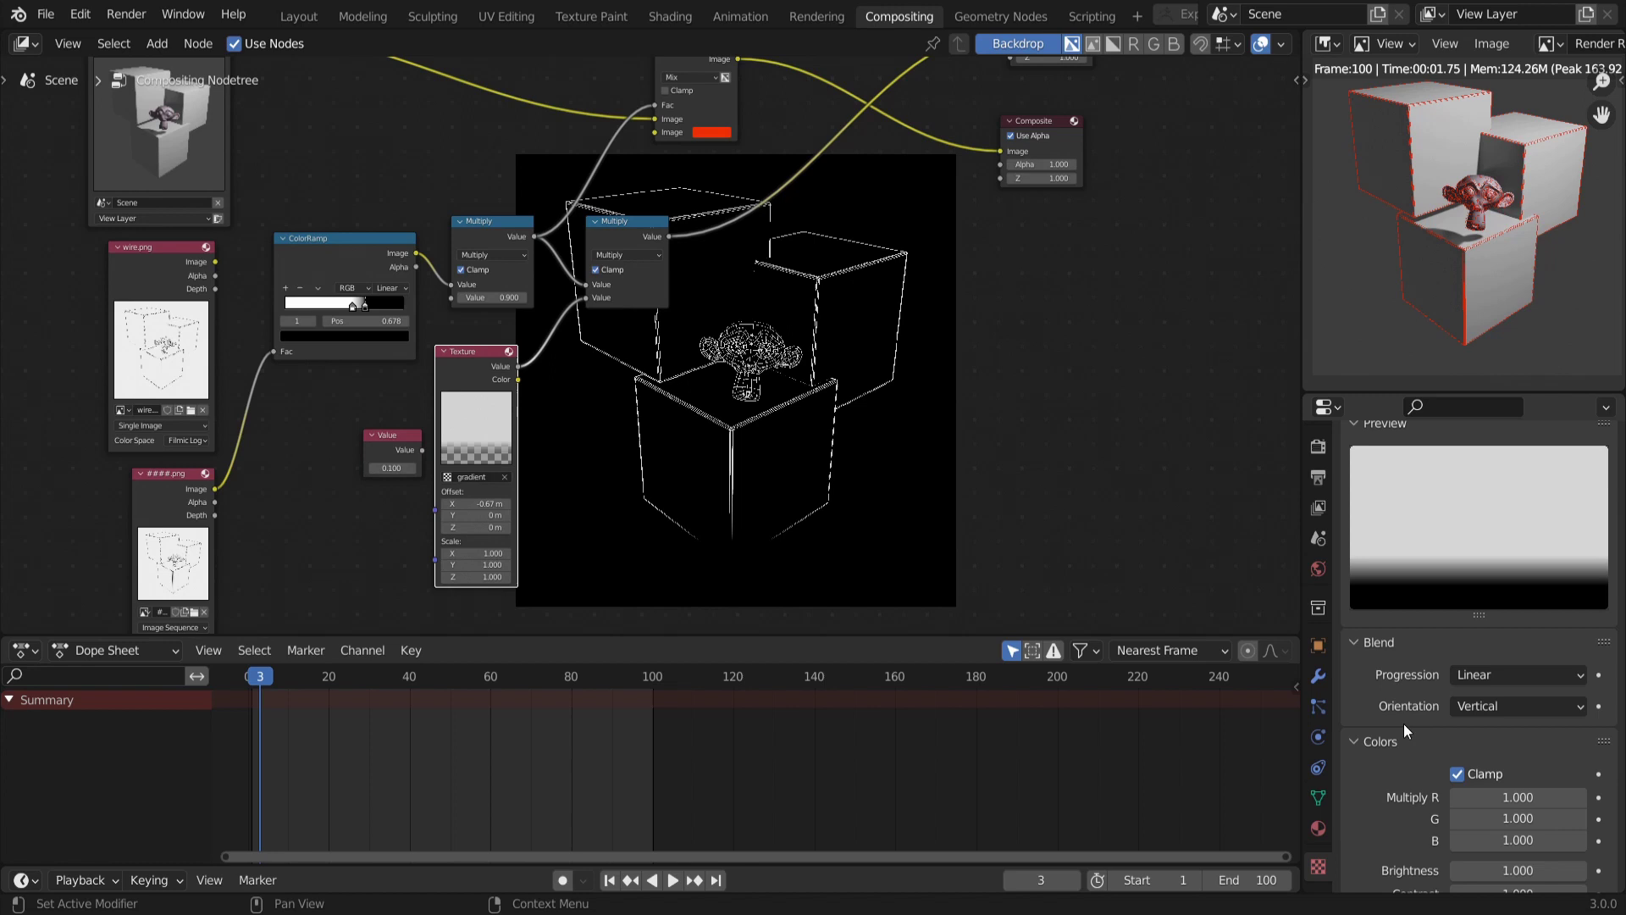
pyautogui.moveTo(475, 499); pyautogui.dragTo(479, 526)
pyautogui.keyDown('ctrl'); pyautogui.moveTo(465, 551); pyautogui.dragTo(476, 531, button='middle'); pyautogui.keyUp('ctrl')
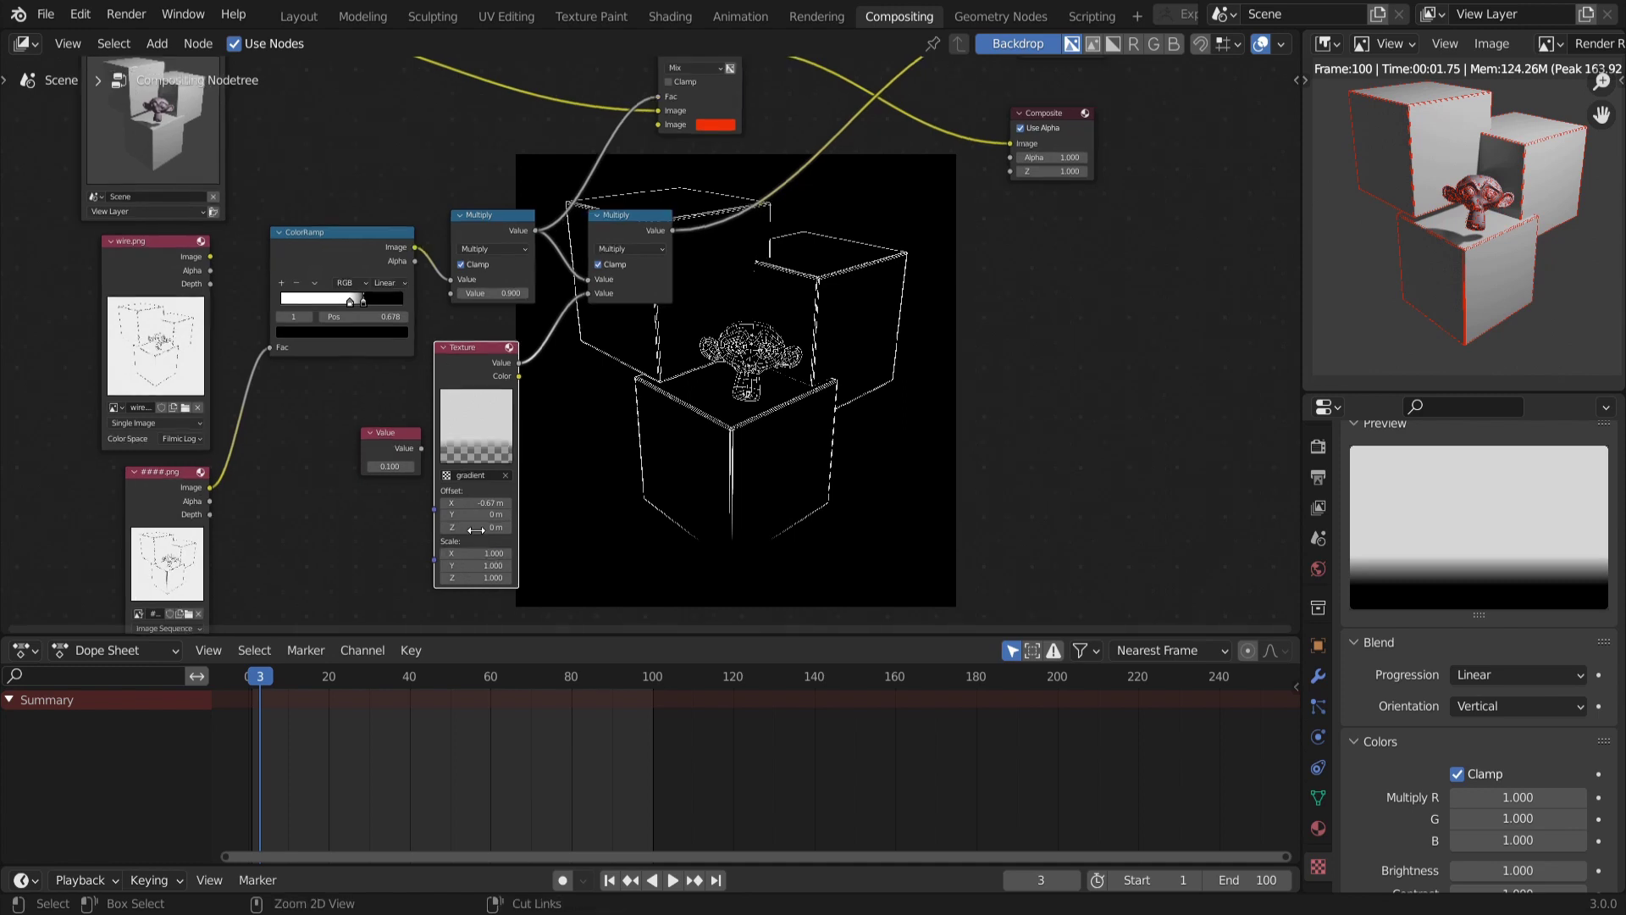
pyautogui.moveTo(485, 513)
pyautogui.mouseDown()
pyautogui.moveTo(429, 503)
pyautogui.moveTo(481, 502)
pyautogui.mouseUp()
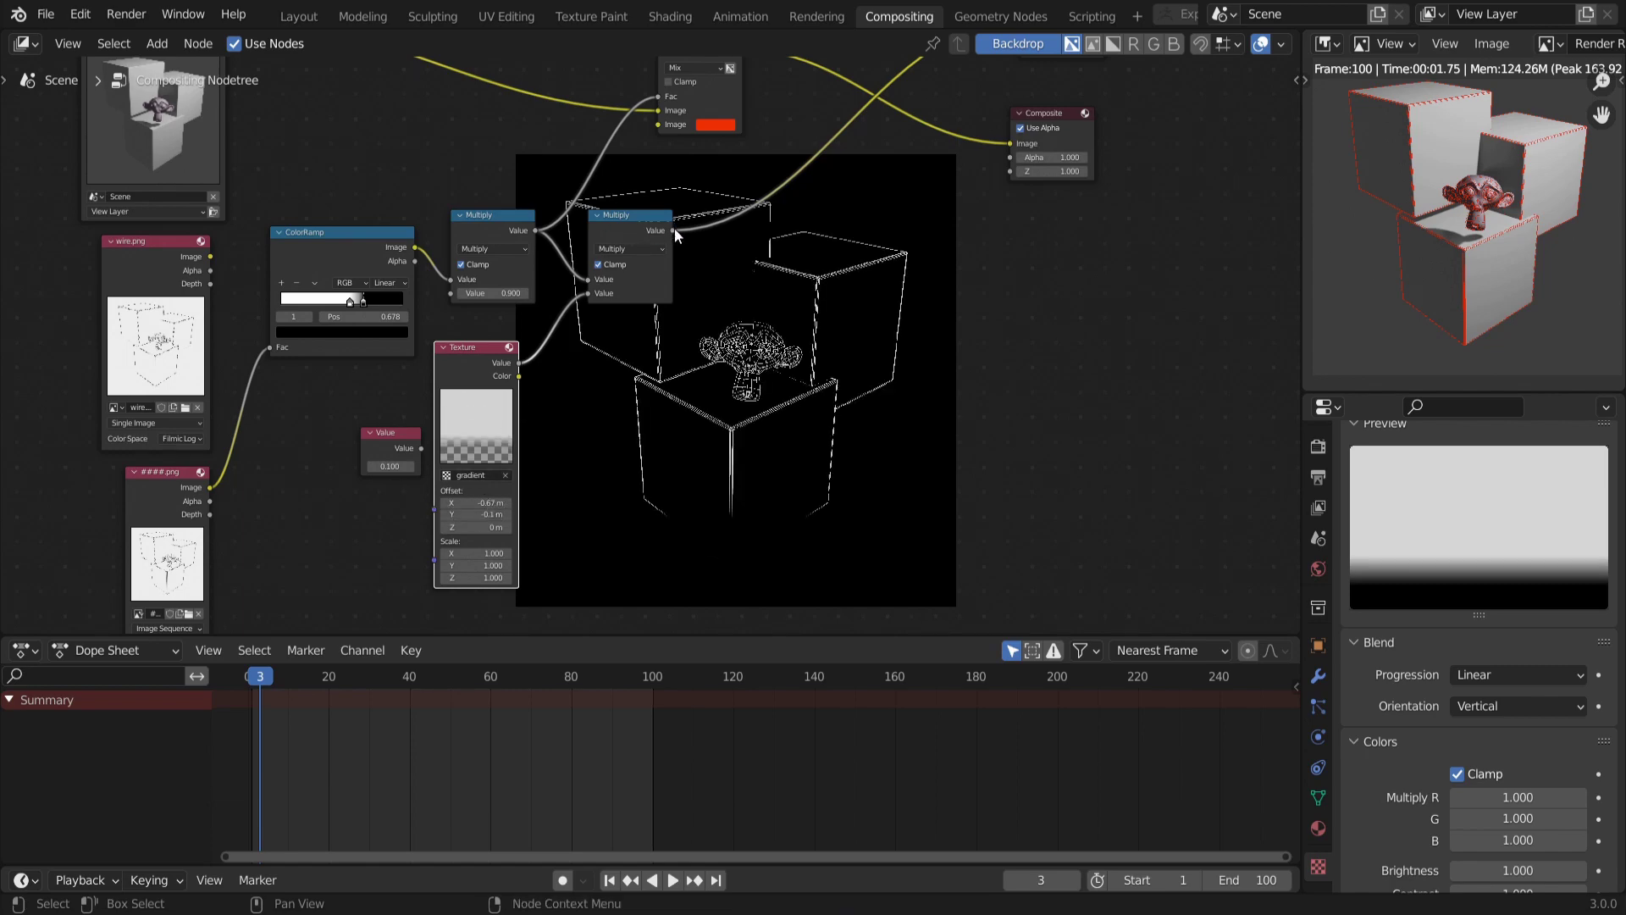
# Connect the second Multiply's value to the Mix node's factor, move the Mix node further right and preview its result
pyautogui.moveTo(672, 230); pyautogui.dragTo(658, 96)
pyautogui.moveTo(657, 95); pyautogui.dragTo(675, 159, button='middle')
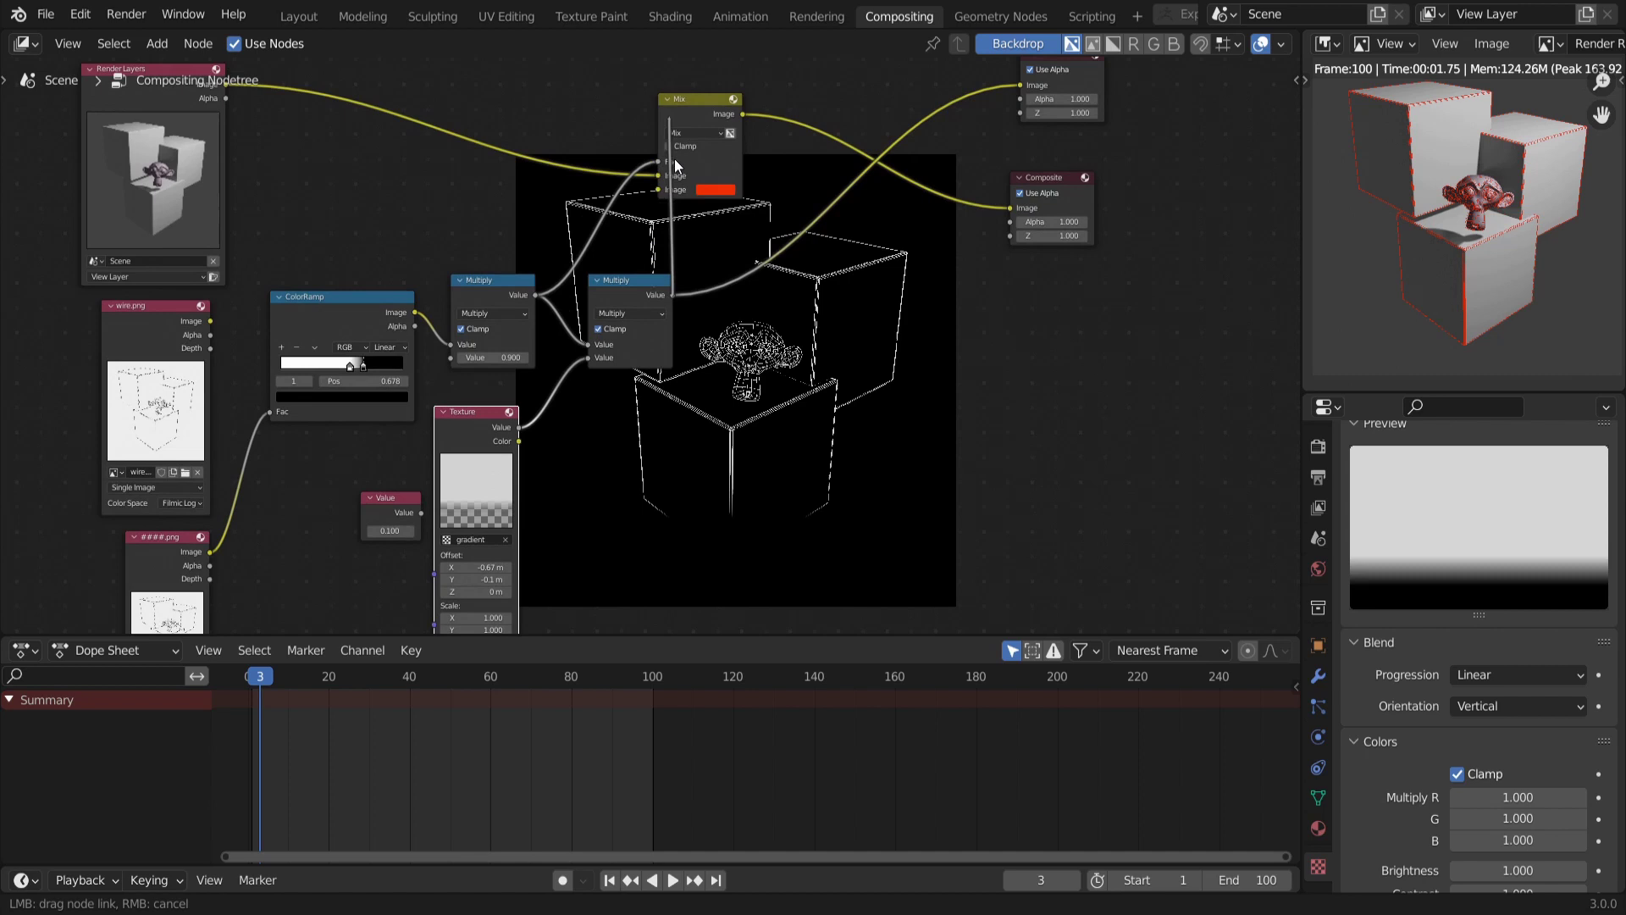
pyautogui.moveTo(690, 108); pyautogui.dragTo(804, 123)
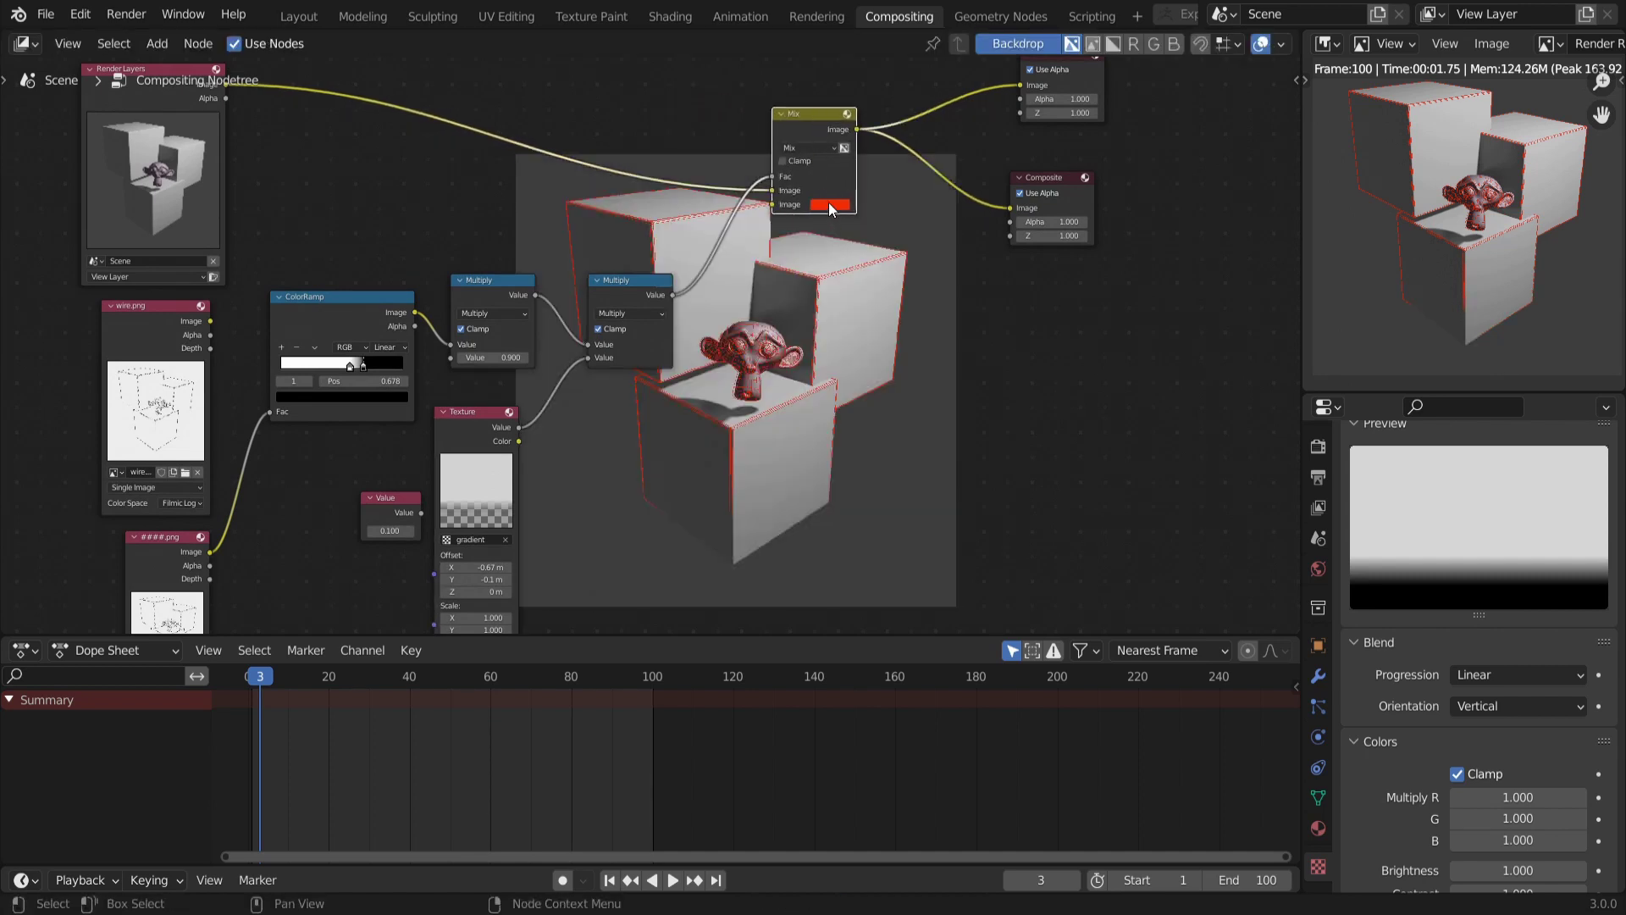
# Change the Mix node's line colour to cyan and set the first Multiply's value to 1.000
pyautogui.click(830, 204)
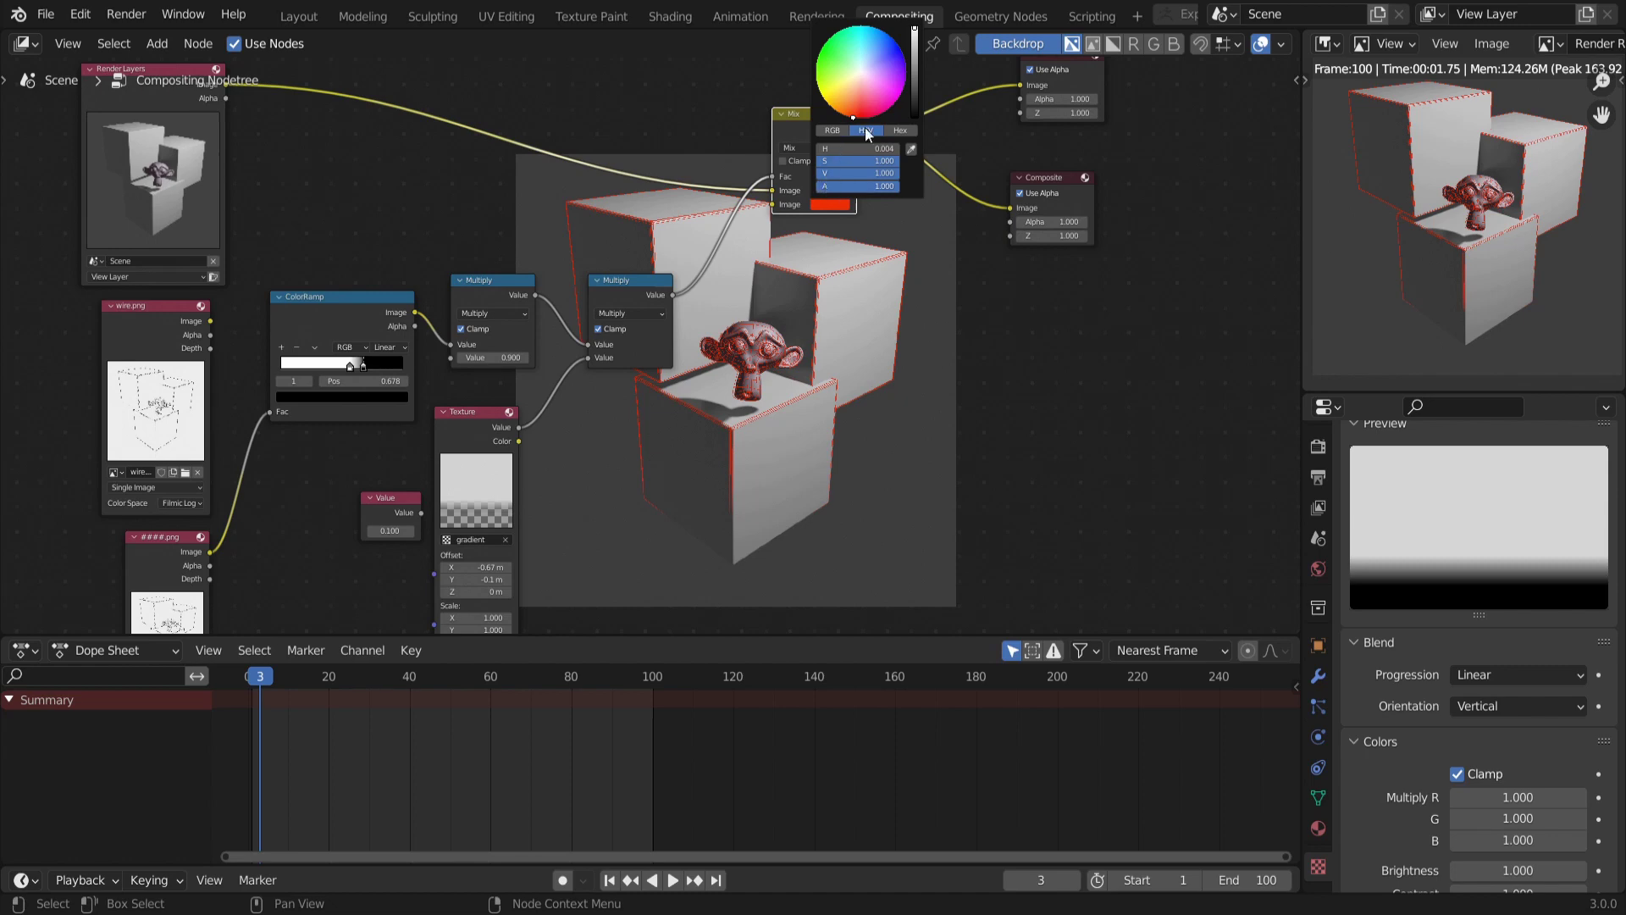
pyautogui.click(858, 48)
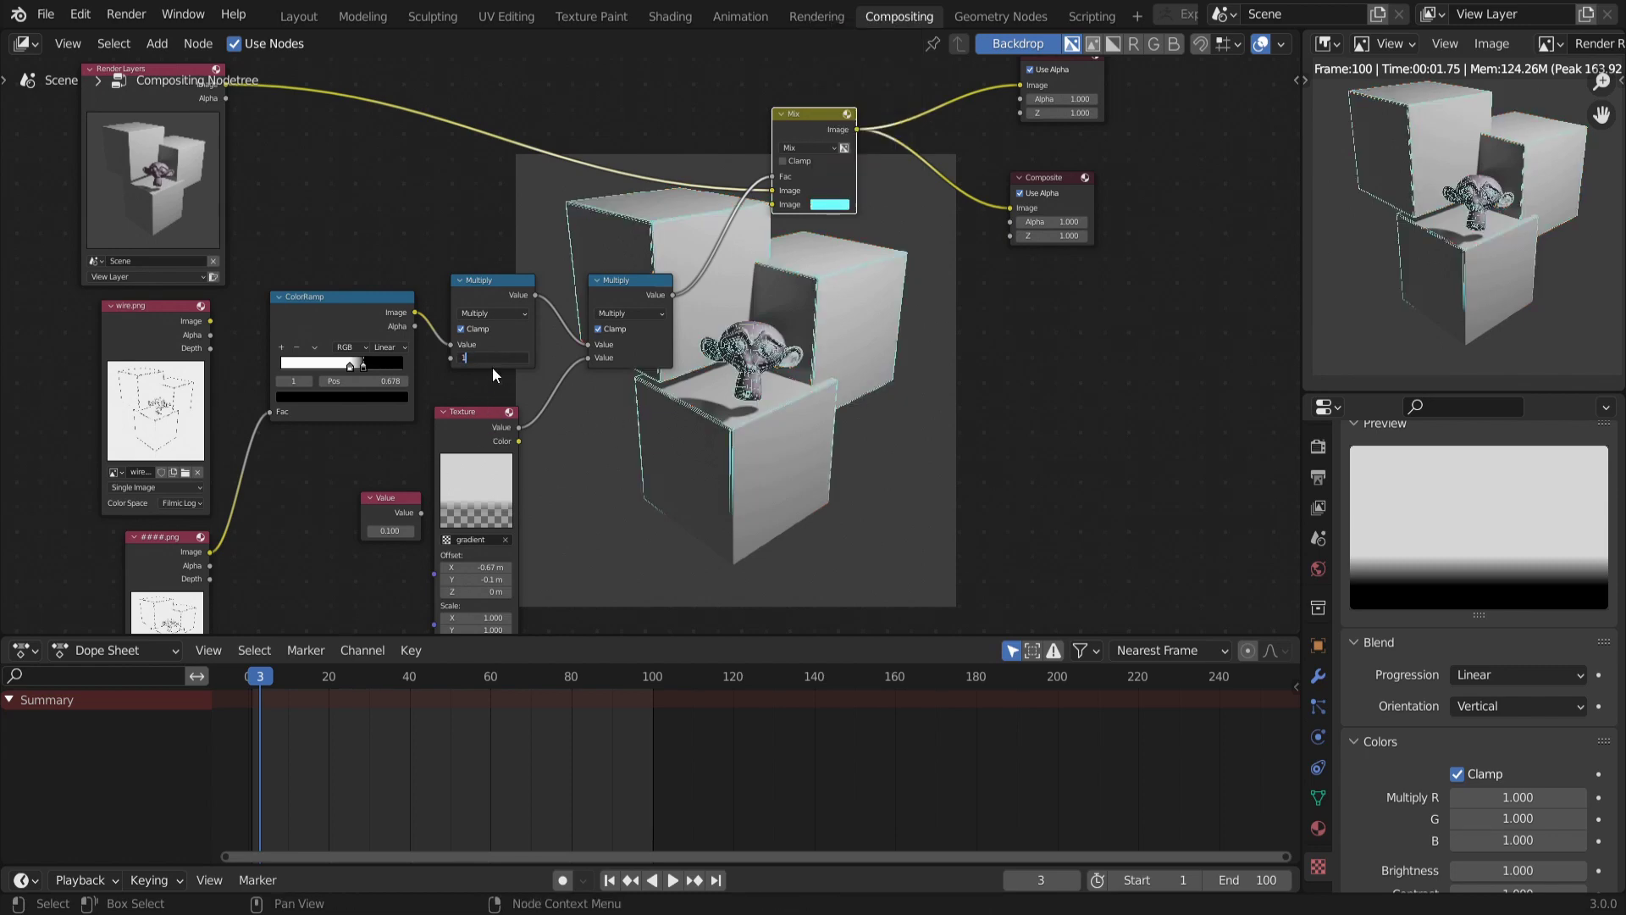
# Preview the outputs of the ColorRamp, both Multiply nodes and the Mix node one after another in the Viewer
pyautogui.moveTo(561, 414); pyautogui.dragTo(552, 343, button='middle')
pyautogui.keyDown('ctrl'); pyautogui.keyDown('shift'); pyautogui.click(368, 245); pyautogui.keyUp('shift'); pyautogui.keyUp('ctrl')
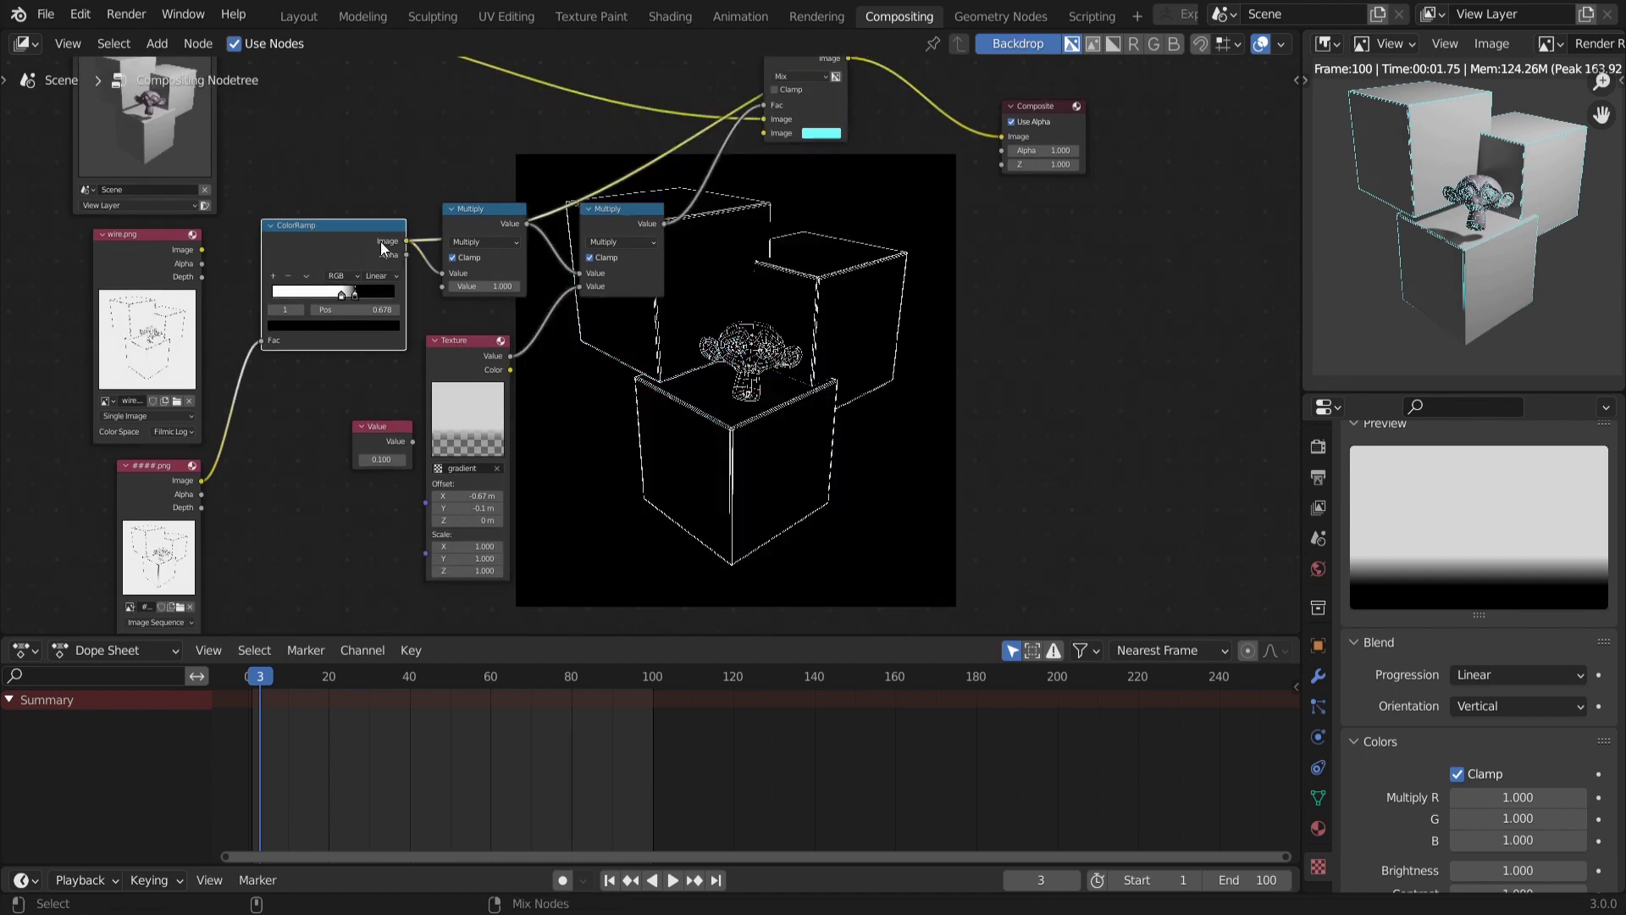
pyautogui.keyDown('ctrl'); pyautogui.keyDown('shift'); pyautogui.click(478, 227); pyautogui.keyUp('shift'); pyautogui.keyUp('ctrl')
pyautogui.keyDown('ctrl'); pyautogui.keyDown('shift'); pyautogui.click(629, 216); pyautogui.keyUp('shift'); pyautogui.keyUp('ctrl')
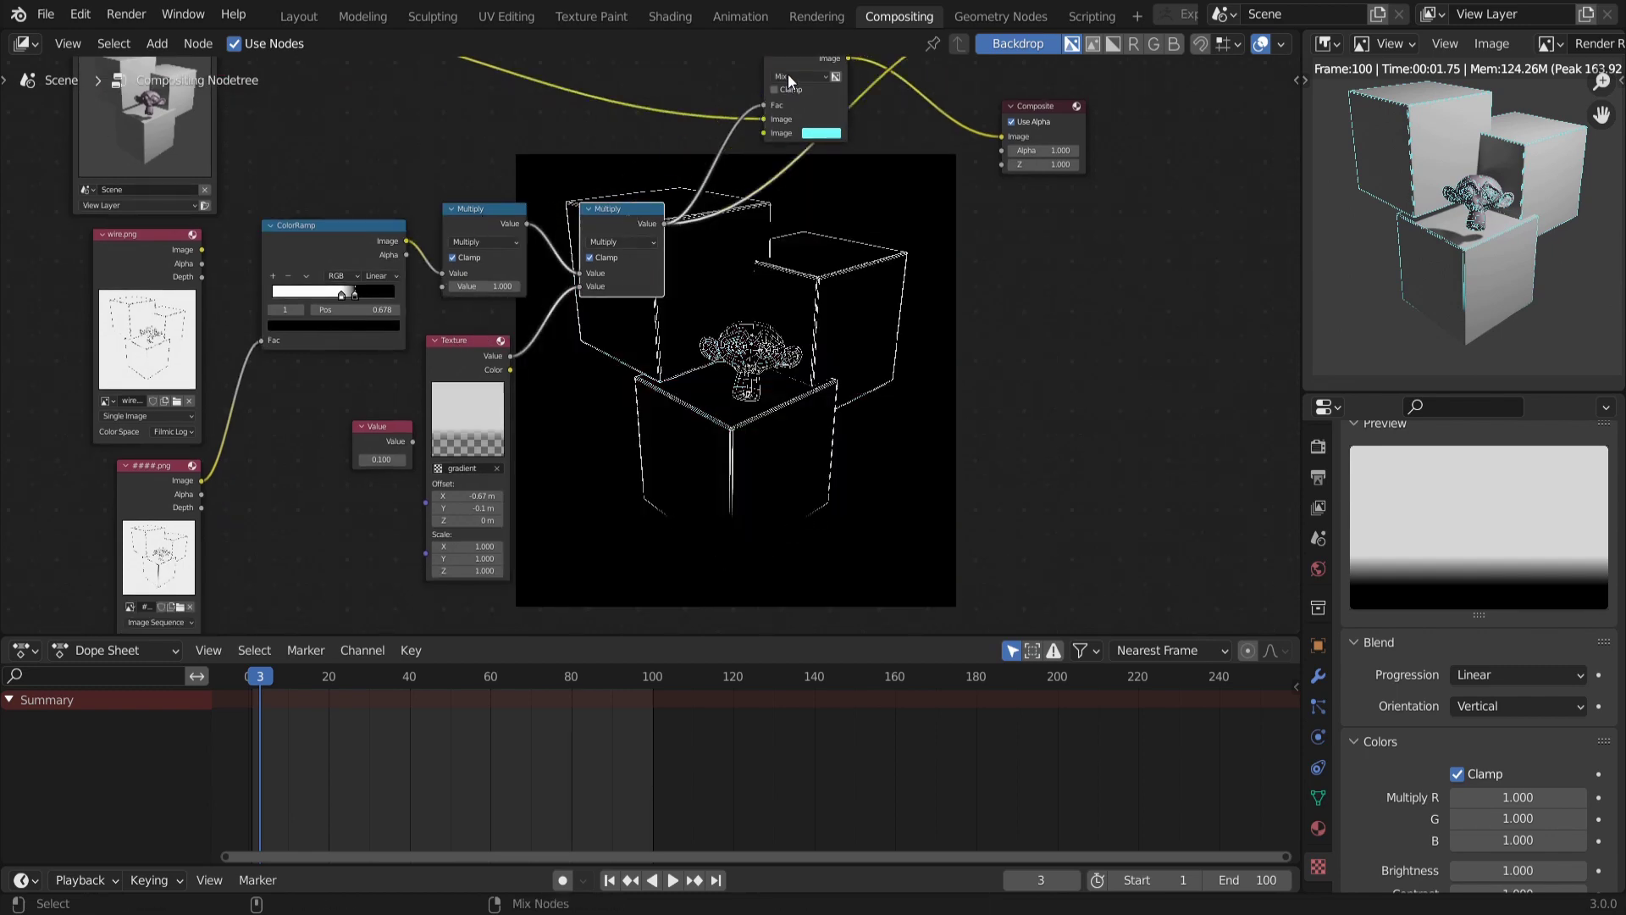
pyautogui.moveTo(829, 108); pyautogui.dragTo(749, 161, button='middle')
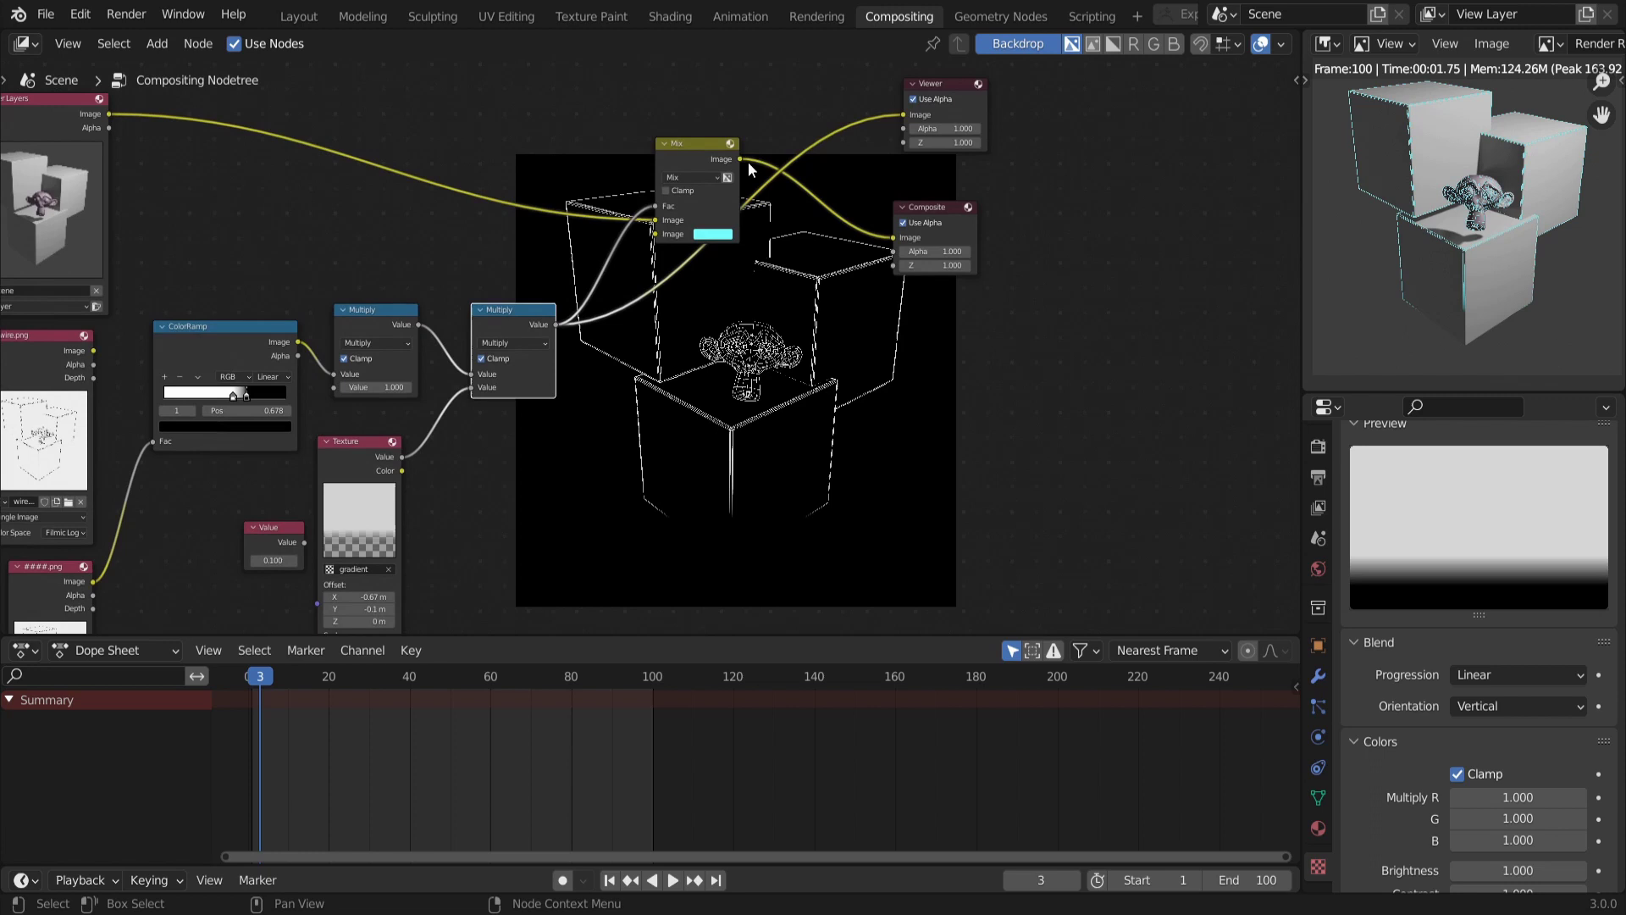
pyautogui.keyDown('ctrl'); pyautogui.keyDown('shift'); pyautogui.click(704, 154); pyautogui.keyUp('shift'); pyautogui.keyUp('ctrl')
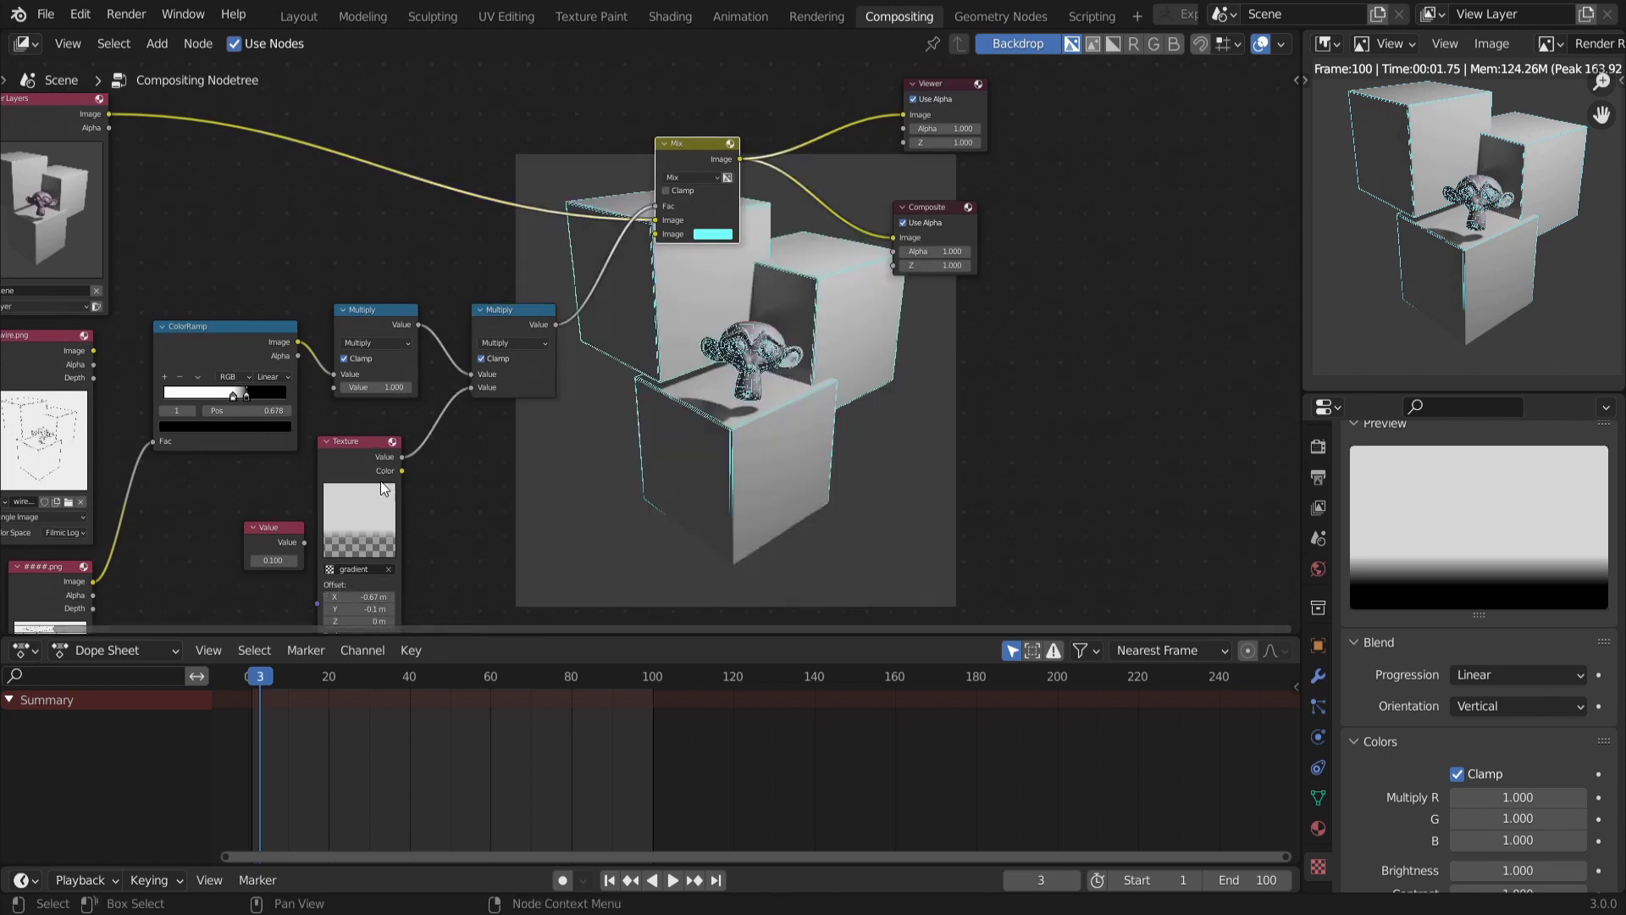
# At frame 30, set the Texture node's Y offset to -1.61 m and keyframe its offset
pyautogui.moveTo(352, 630); pyautogui.dragTo(383, 500, button='middle')
pyautogui.moveTo(380, 495)
pyautogui.mouseDown()
pyautogui.moveTo(417, 472)
pyautogui.moveTo(363, 470)
pyautogui.mouseUp()
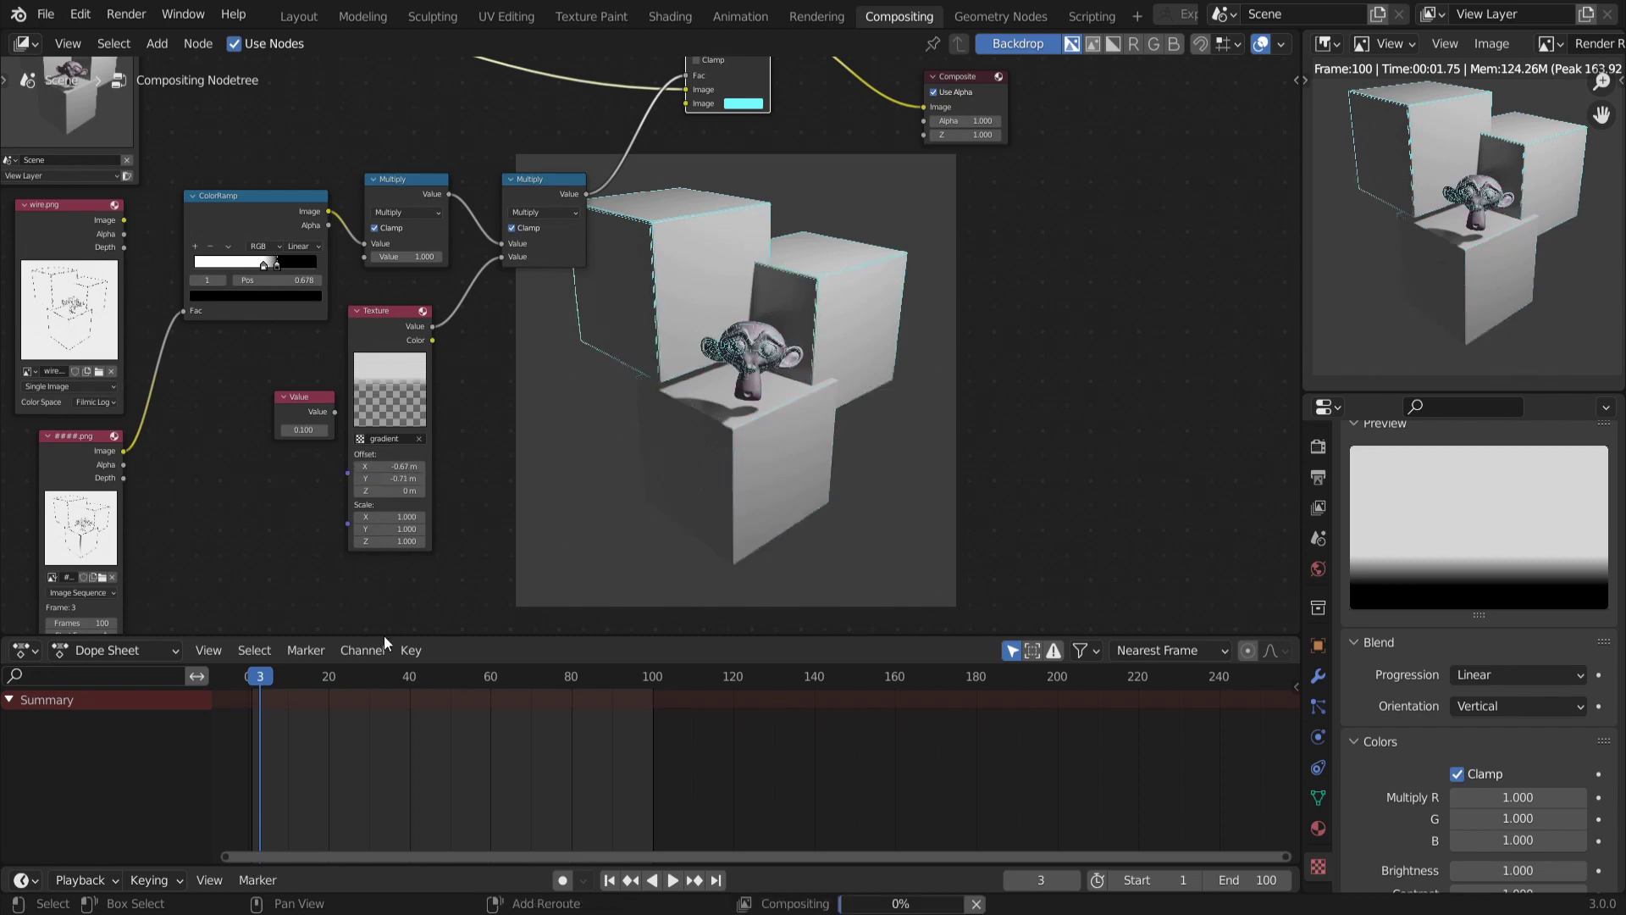
pyautogui.click(369, 680)
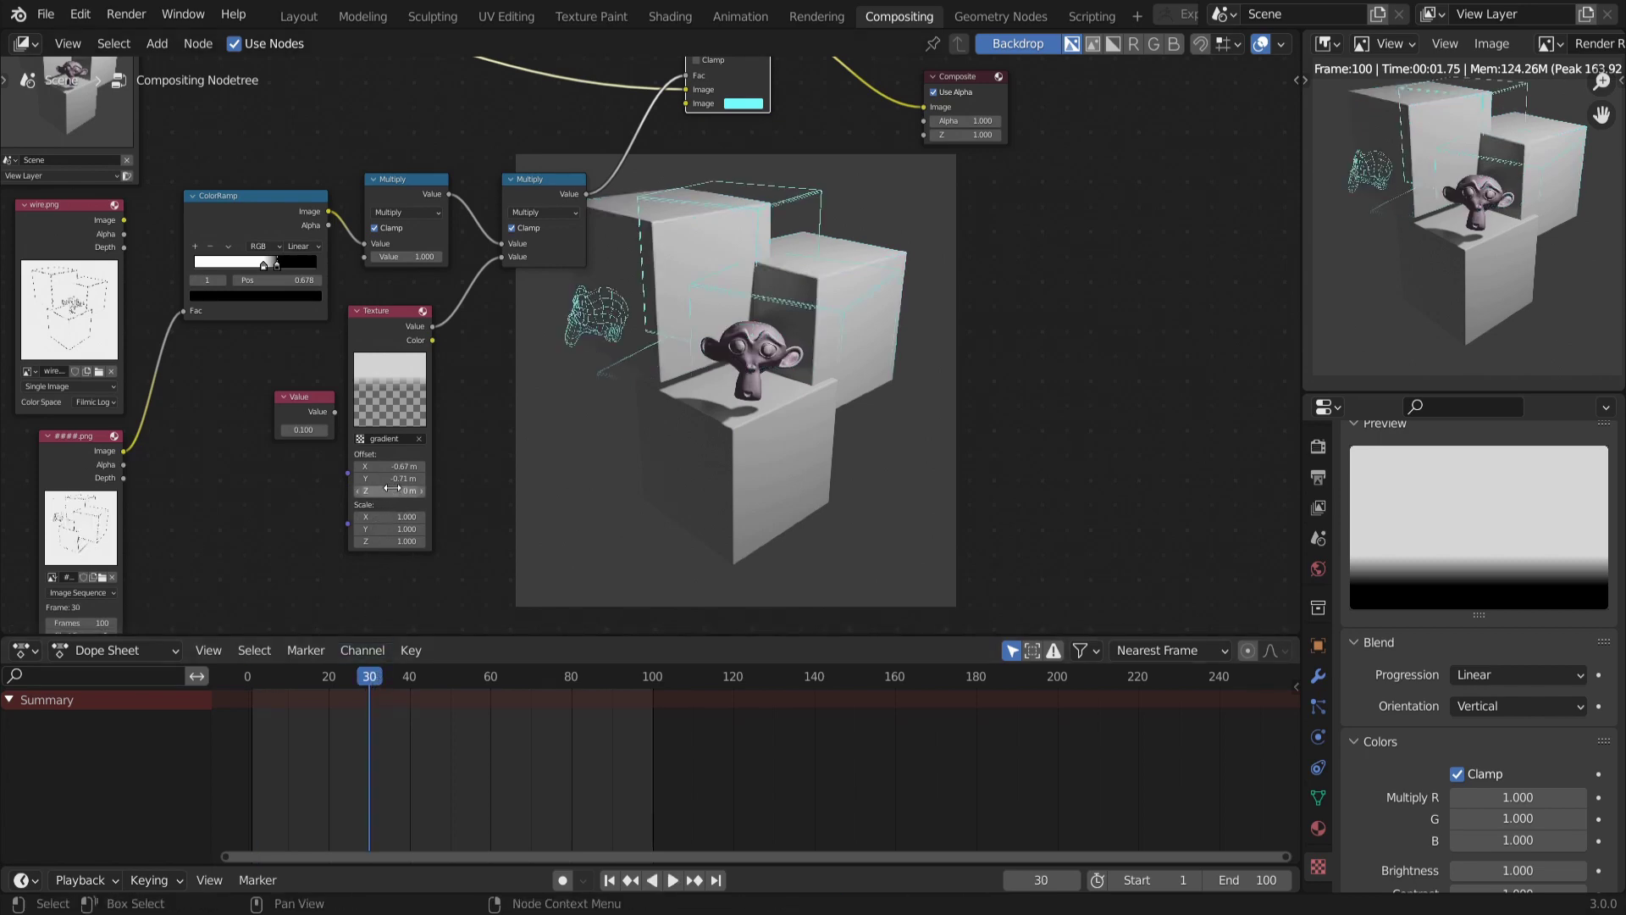
pyautogui.moveTo(392, 478); pyautogui.dragTo(327, 466)
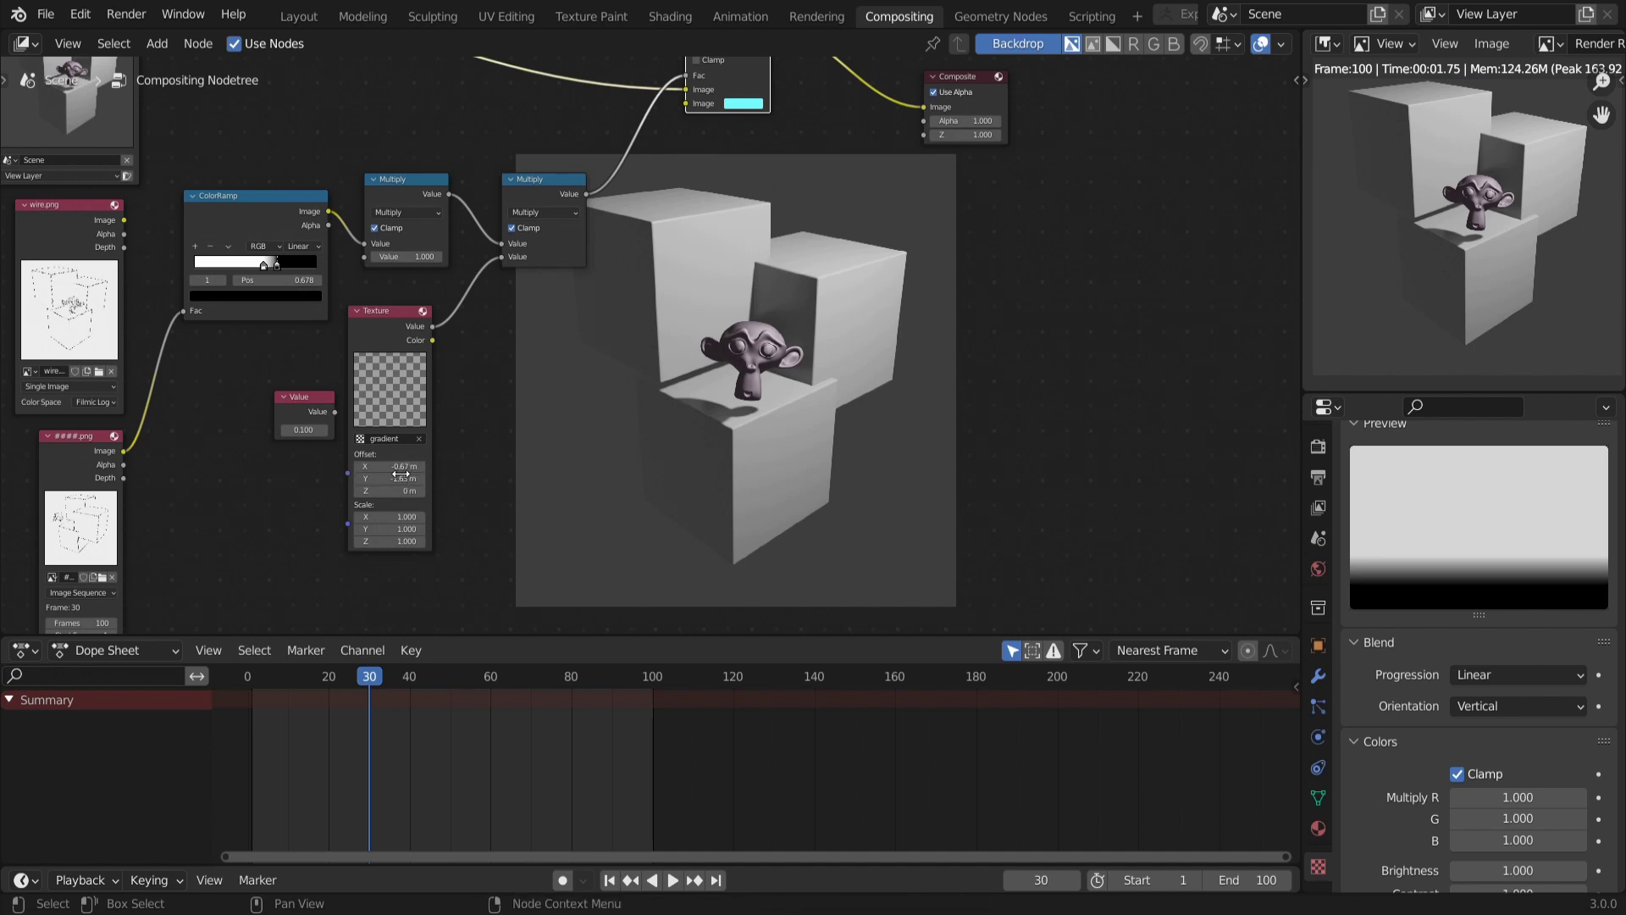
pyautogui.press('i')
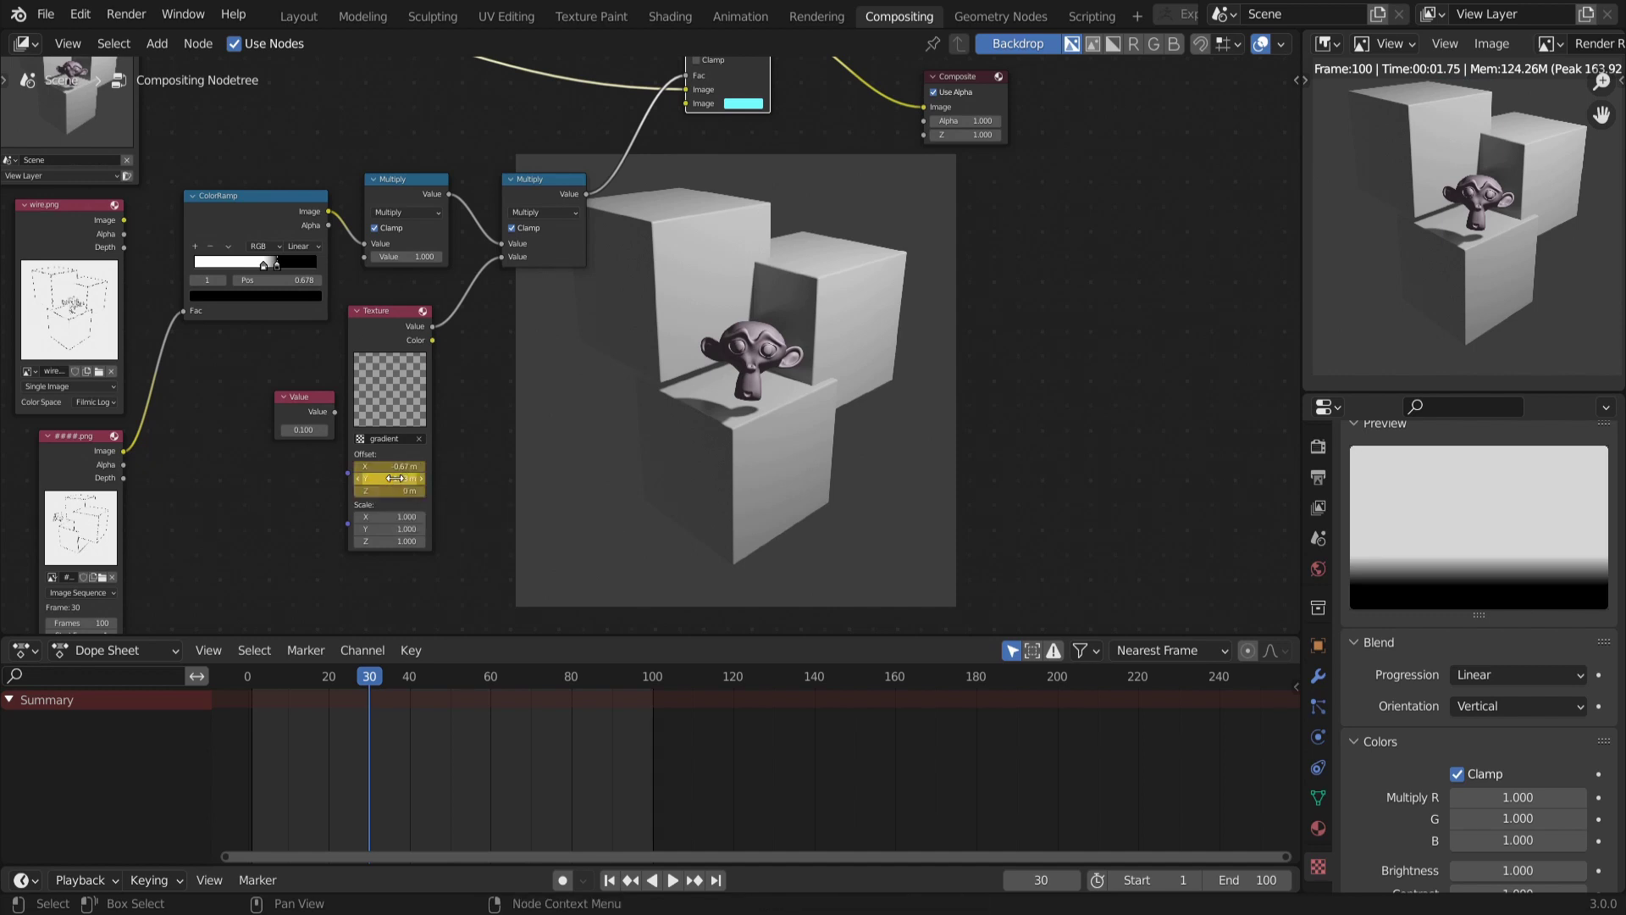
# At frame 80, set the Texture node's Y offset to 0.29 m and keyframe its offset
pyautogui.click(571, 681)
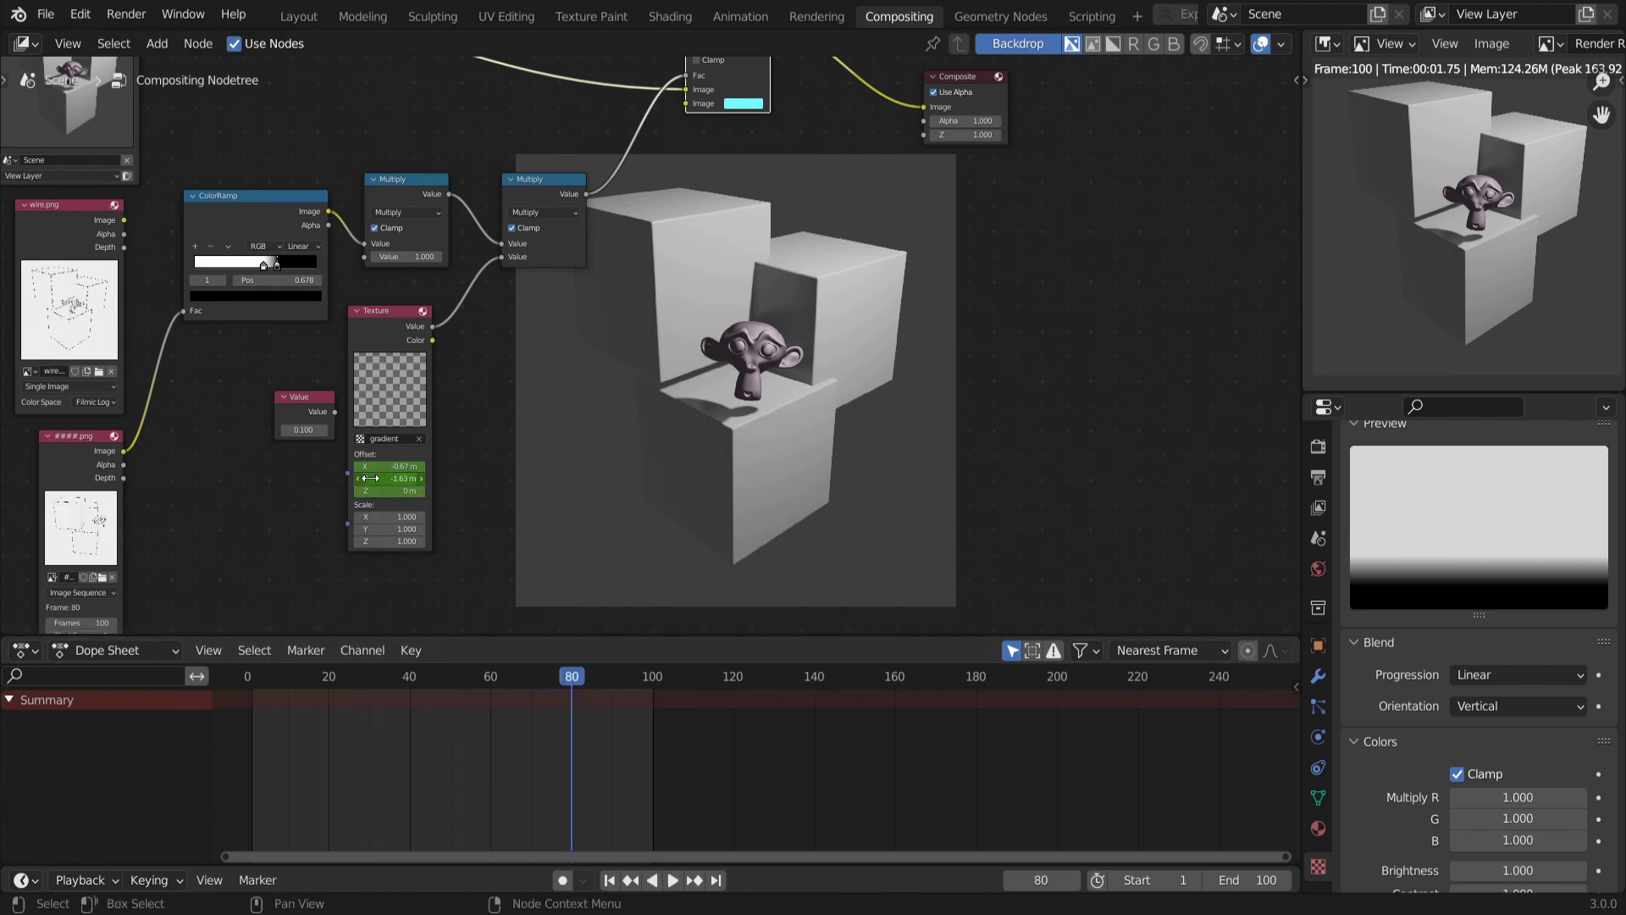
pyautogui.keyDown('shift'); pyautogui.moveTo(370, 478); pyautogui.dragTo(414, 490); pyautogui.keyUp('shift')
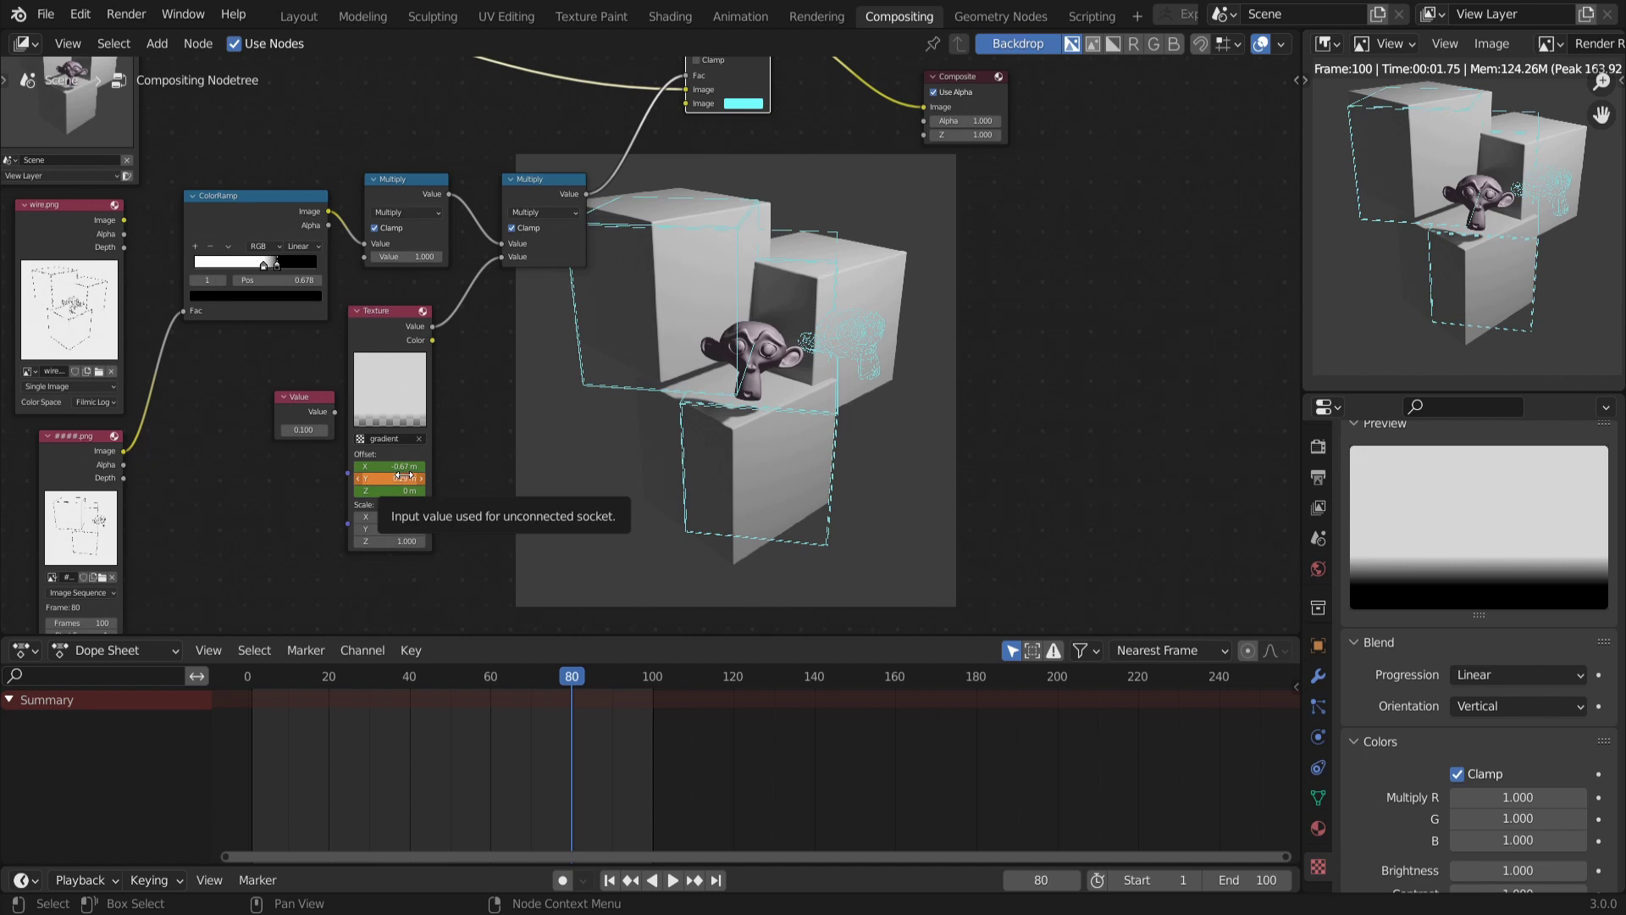
pyautogui.press('i')
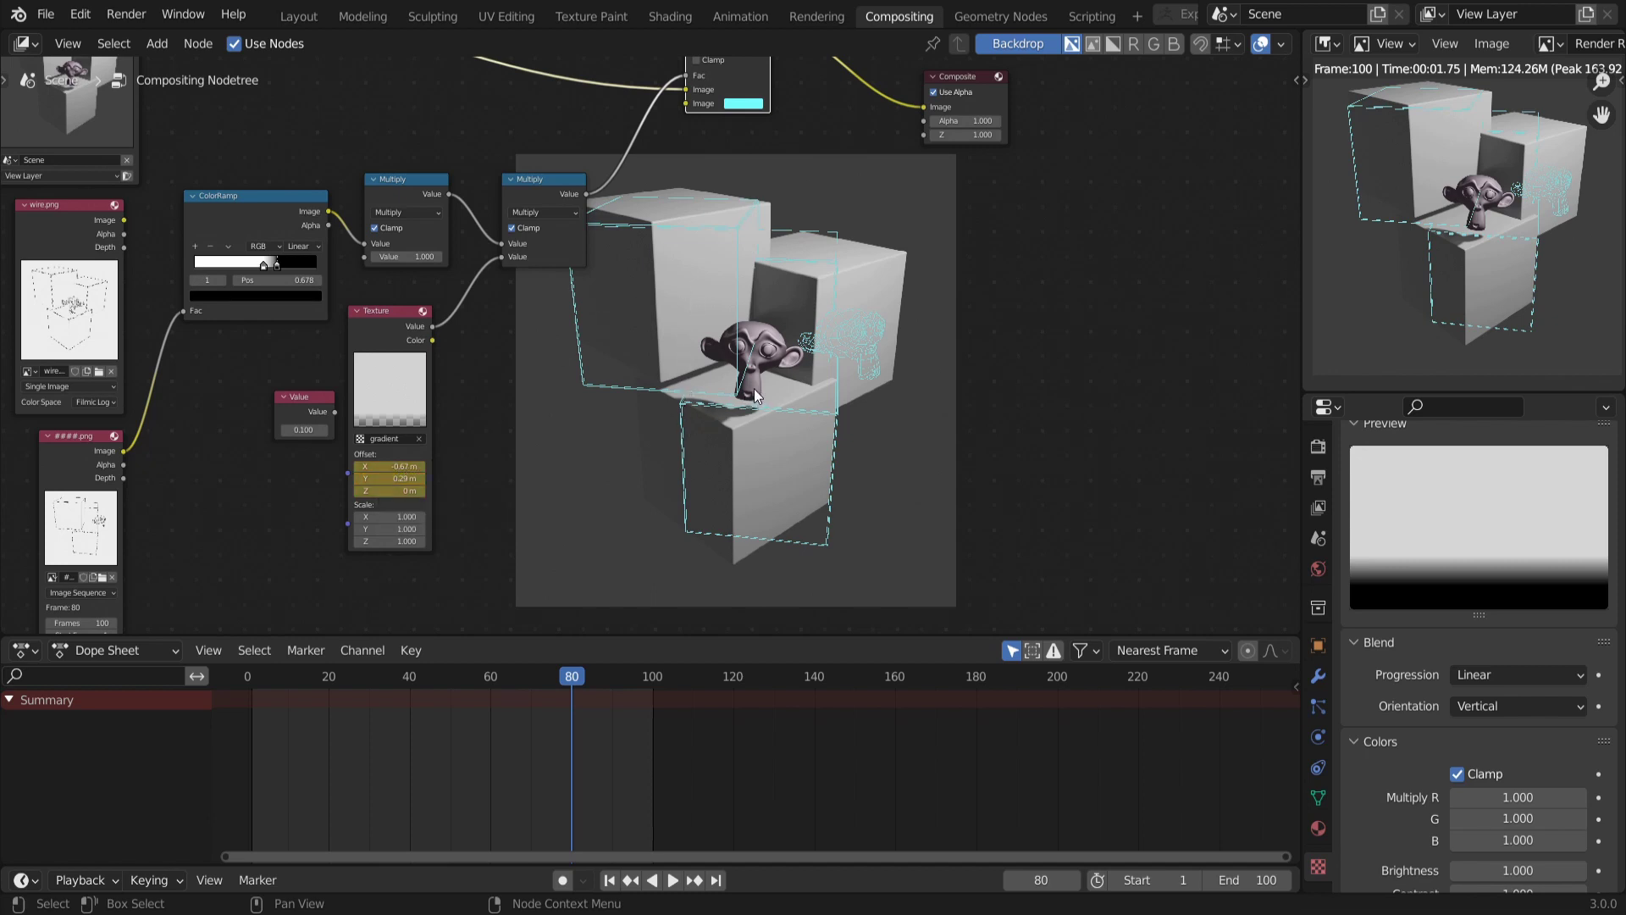
# Browse for the render output path, add a new folder inside anim and go up to the wireframe tests folder
pyautogui.click(1323, 506)
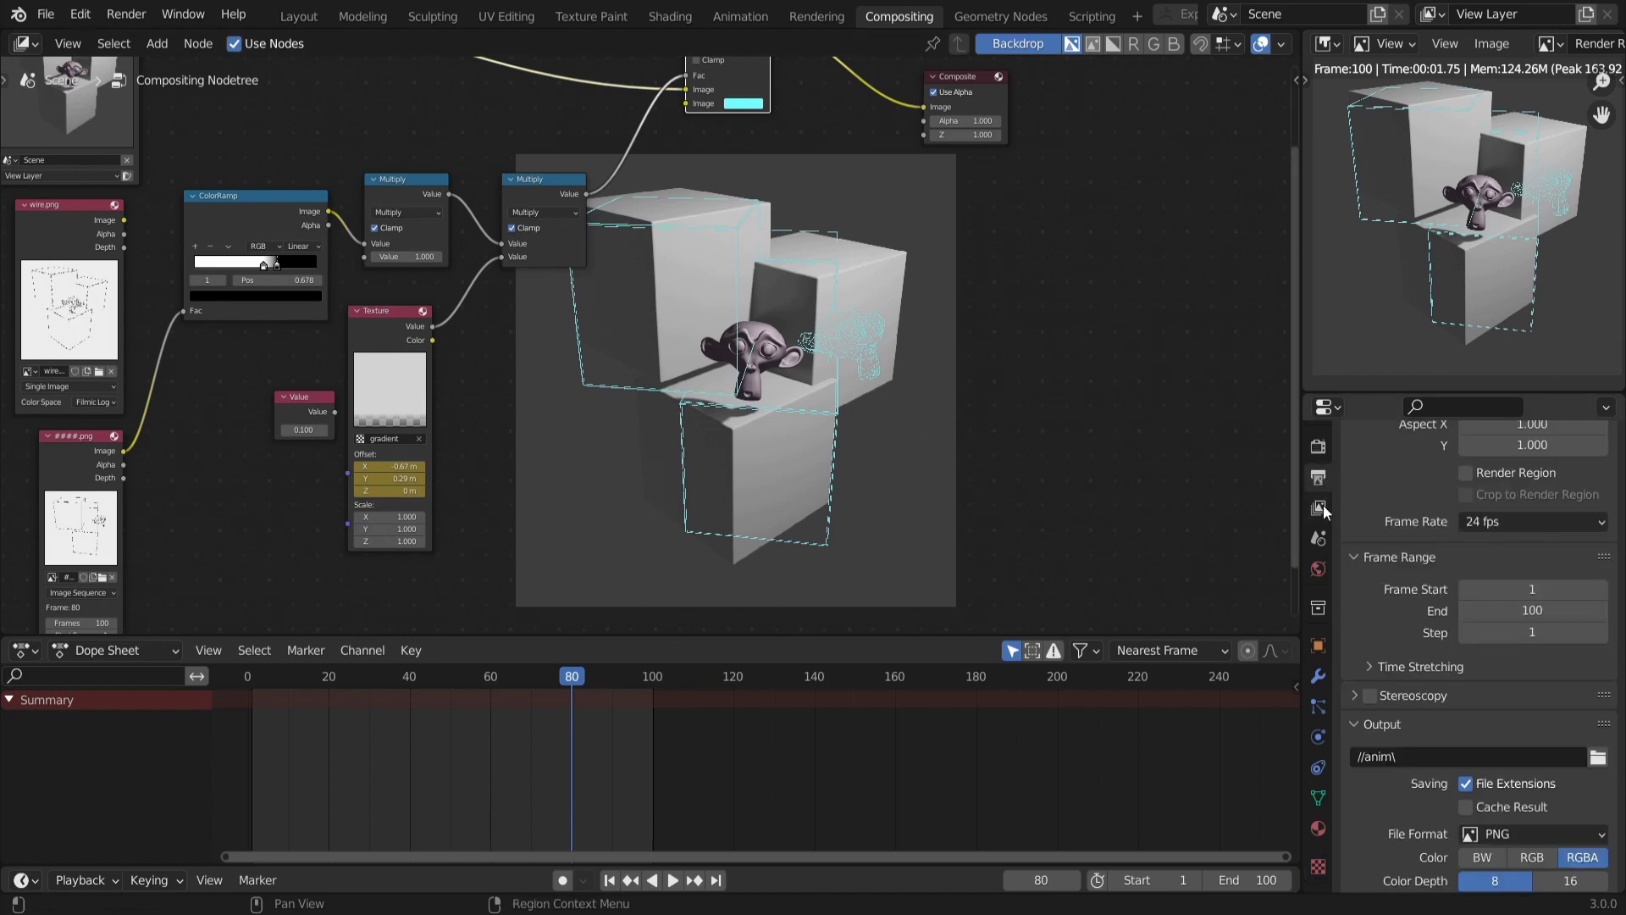
pyautogui.click(1598, 758)
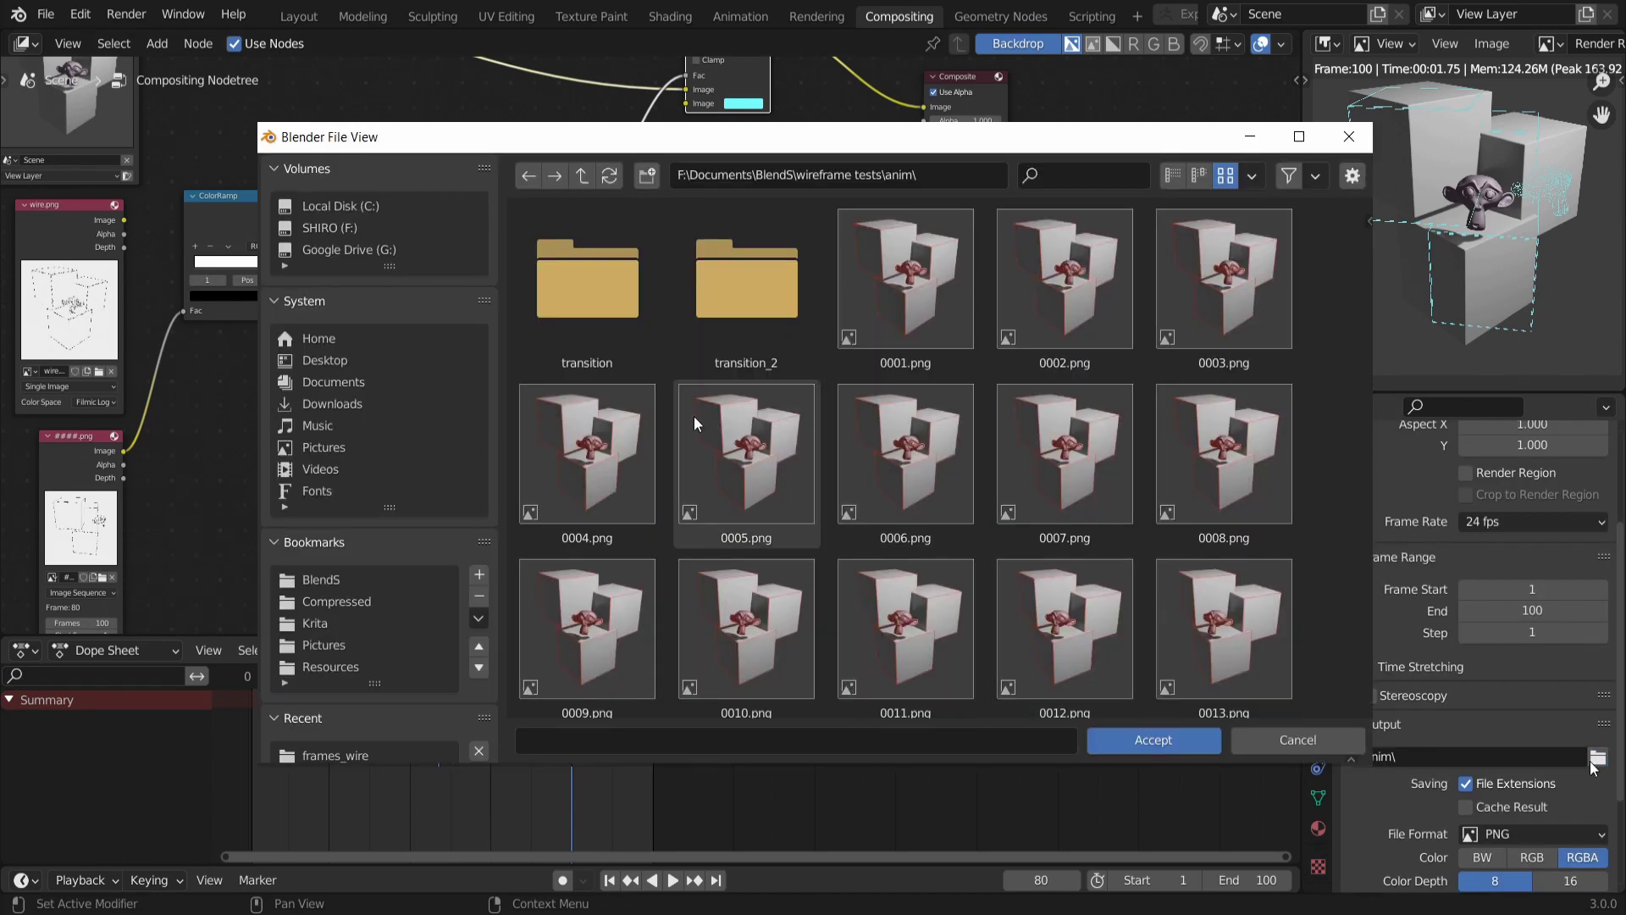
pyautogui.click(641, 179)
pyautogui.click(602, 230)
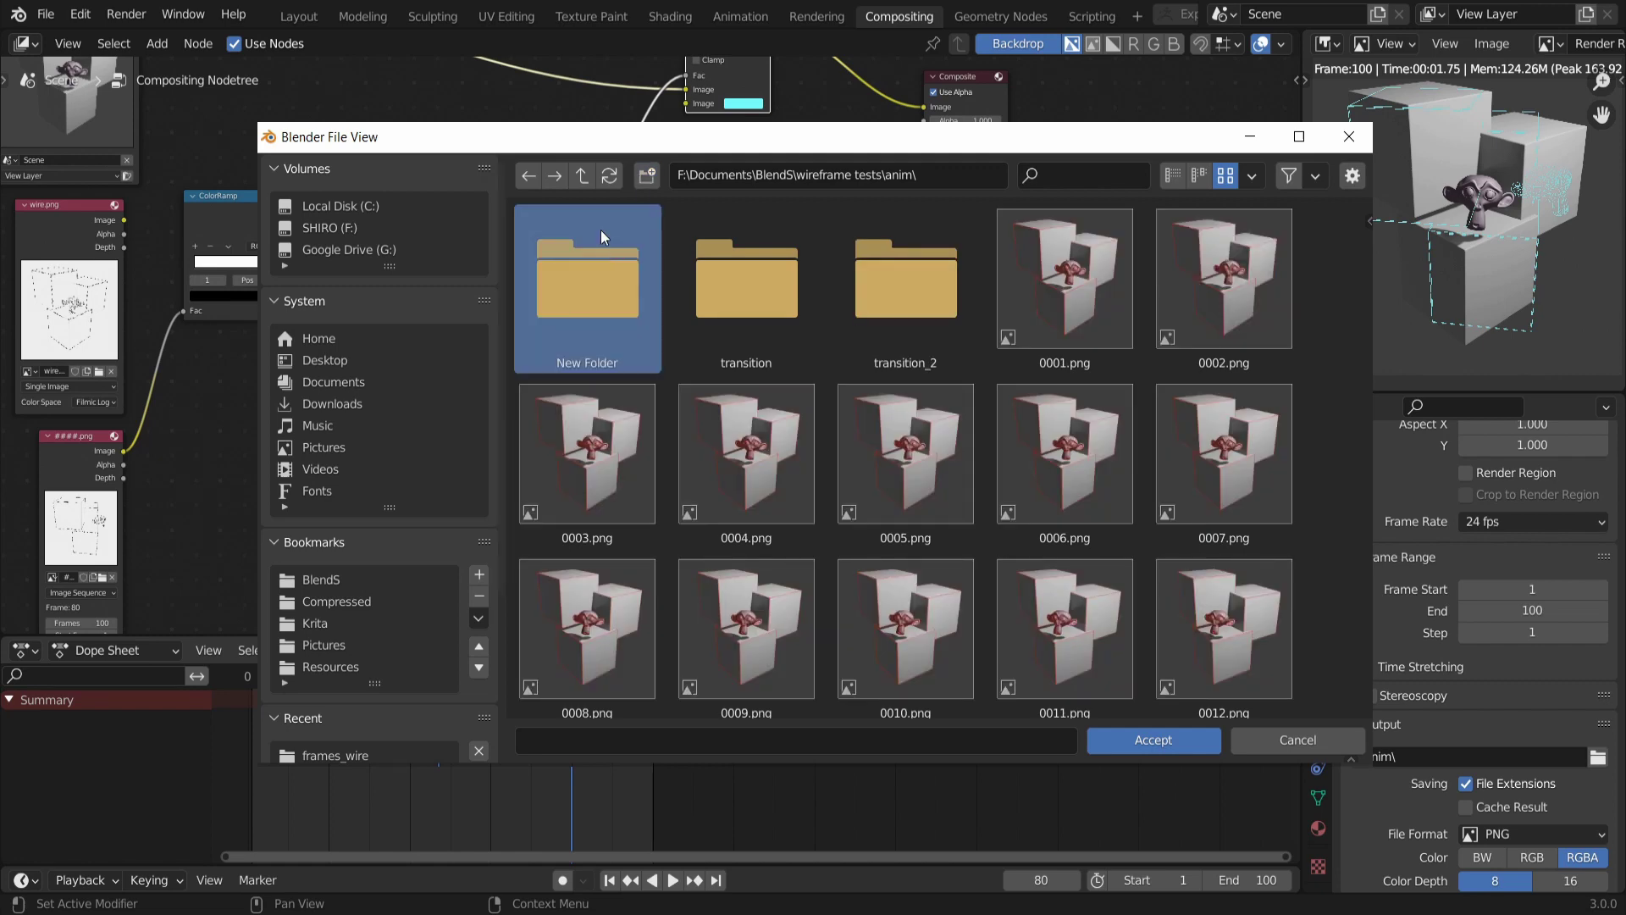
pyautogui.click(582, 176)
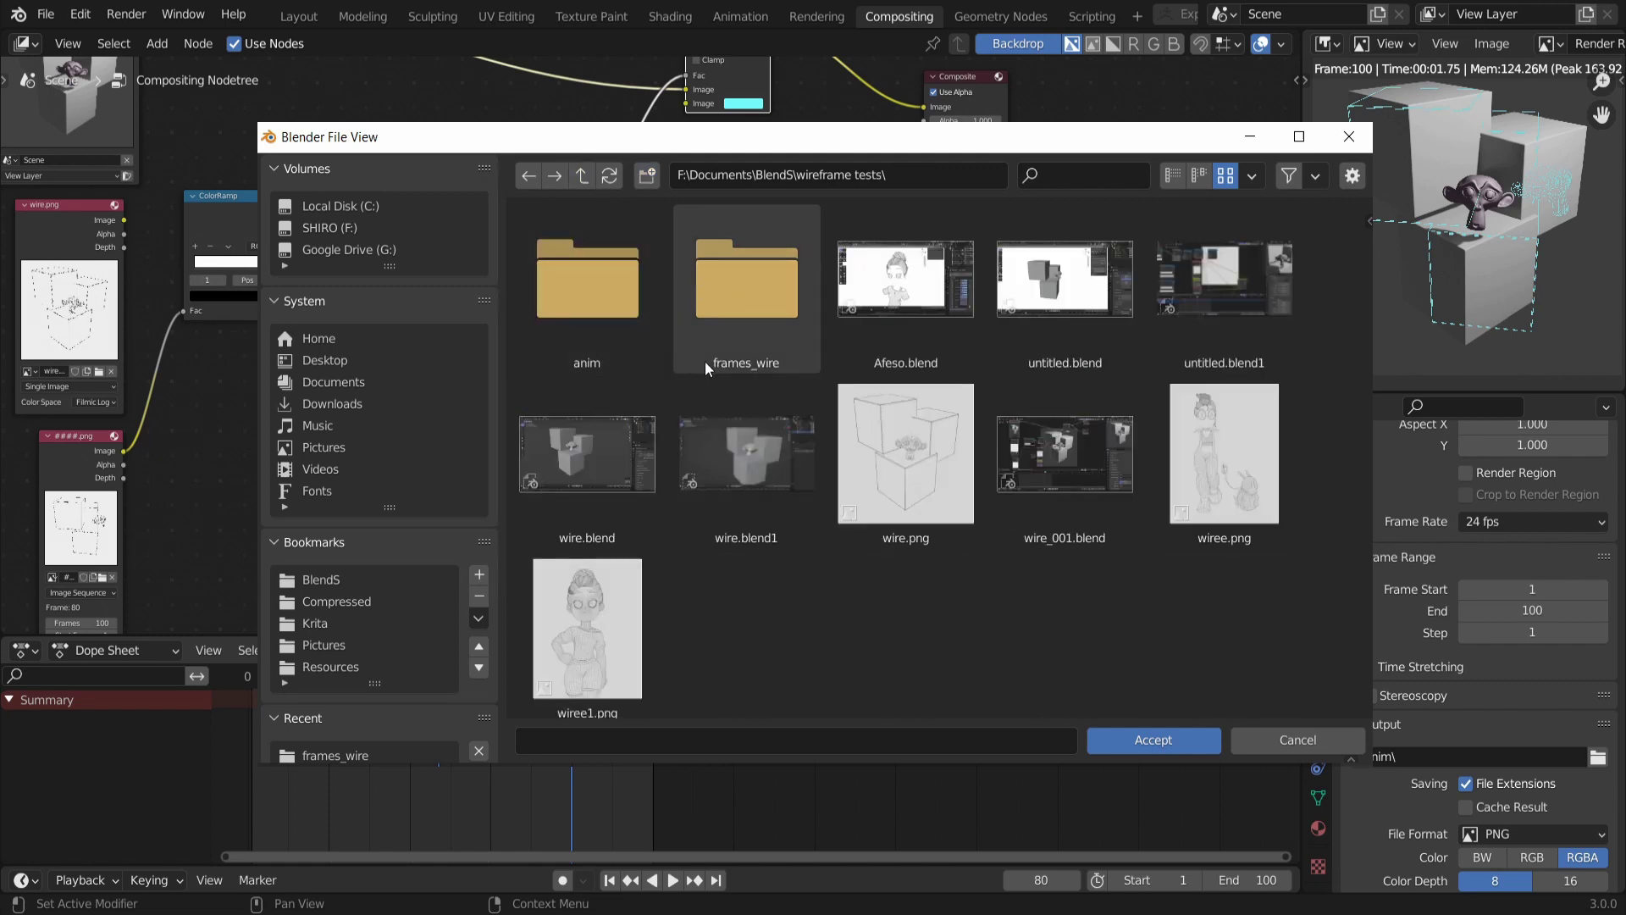
# Create a folder named transition in wireframe tests and accept it as the render output path
pyautogui.click(646, 178)
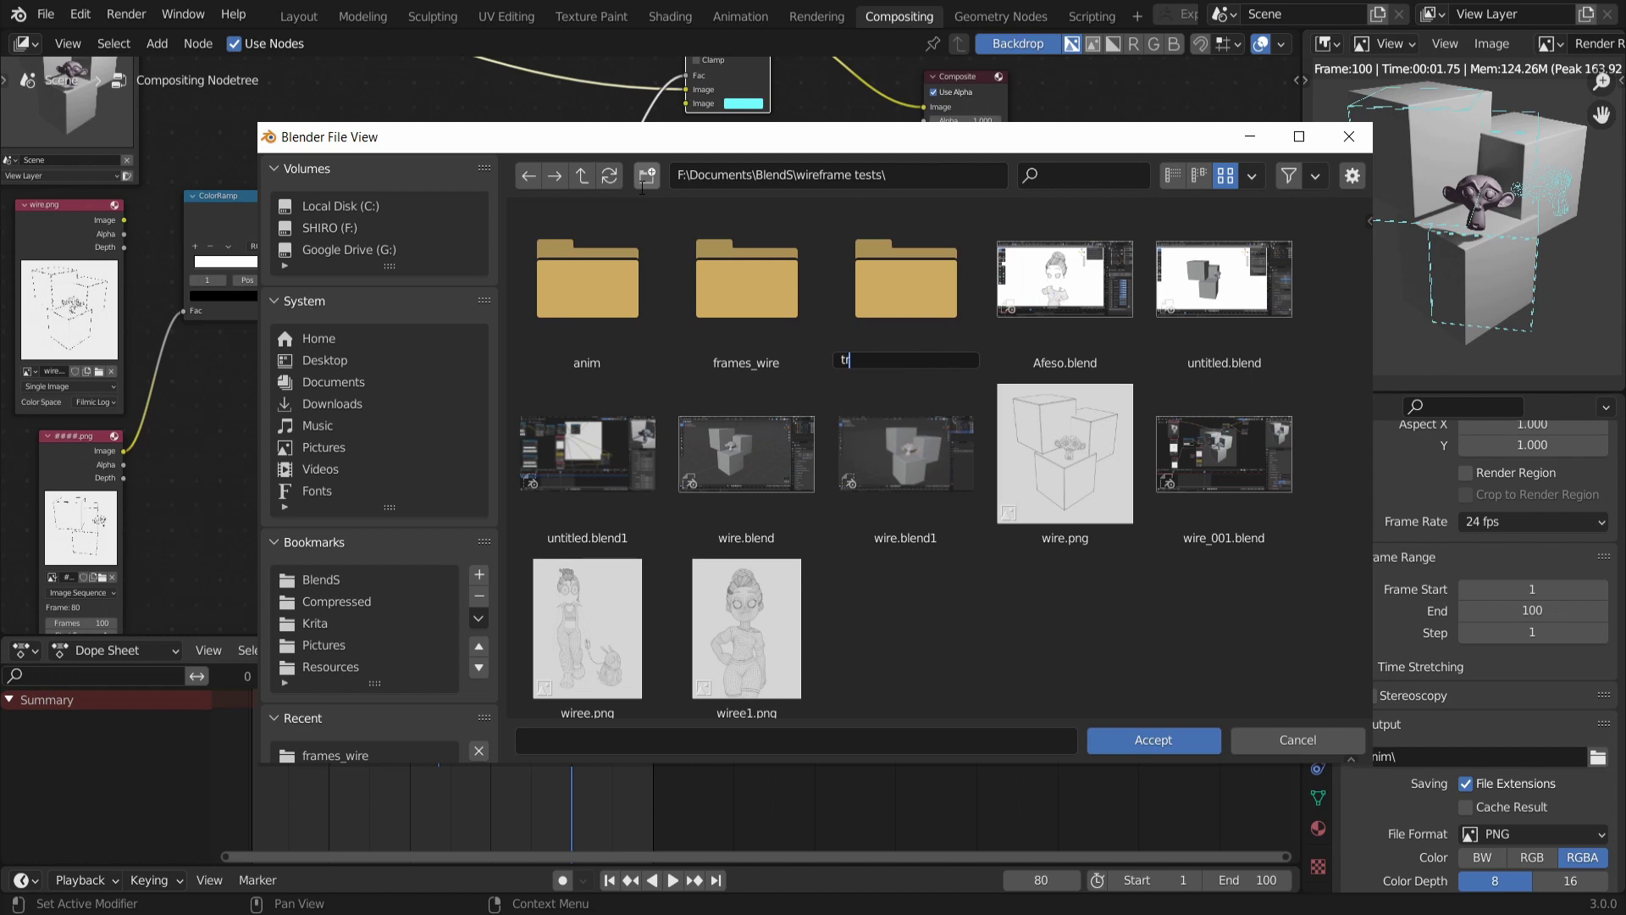
pyautogui.write('transition')
pyautogui.press('Return')
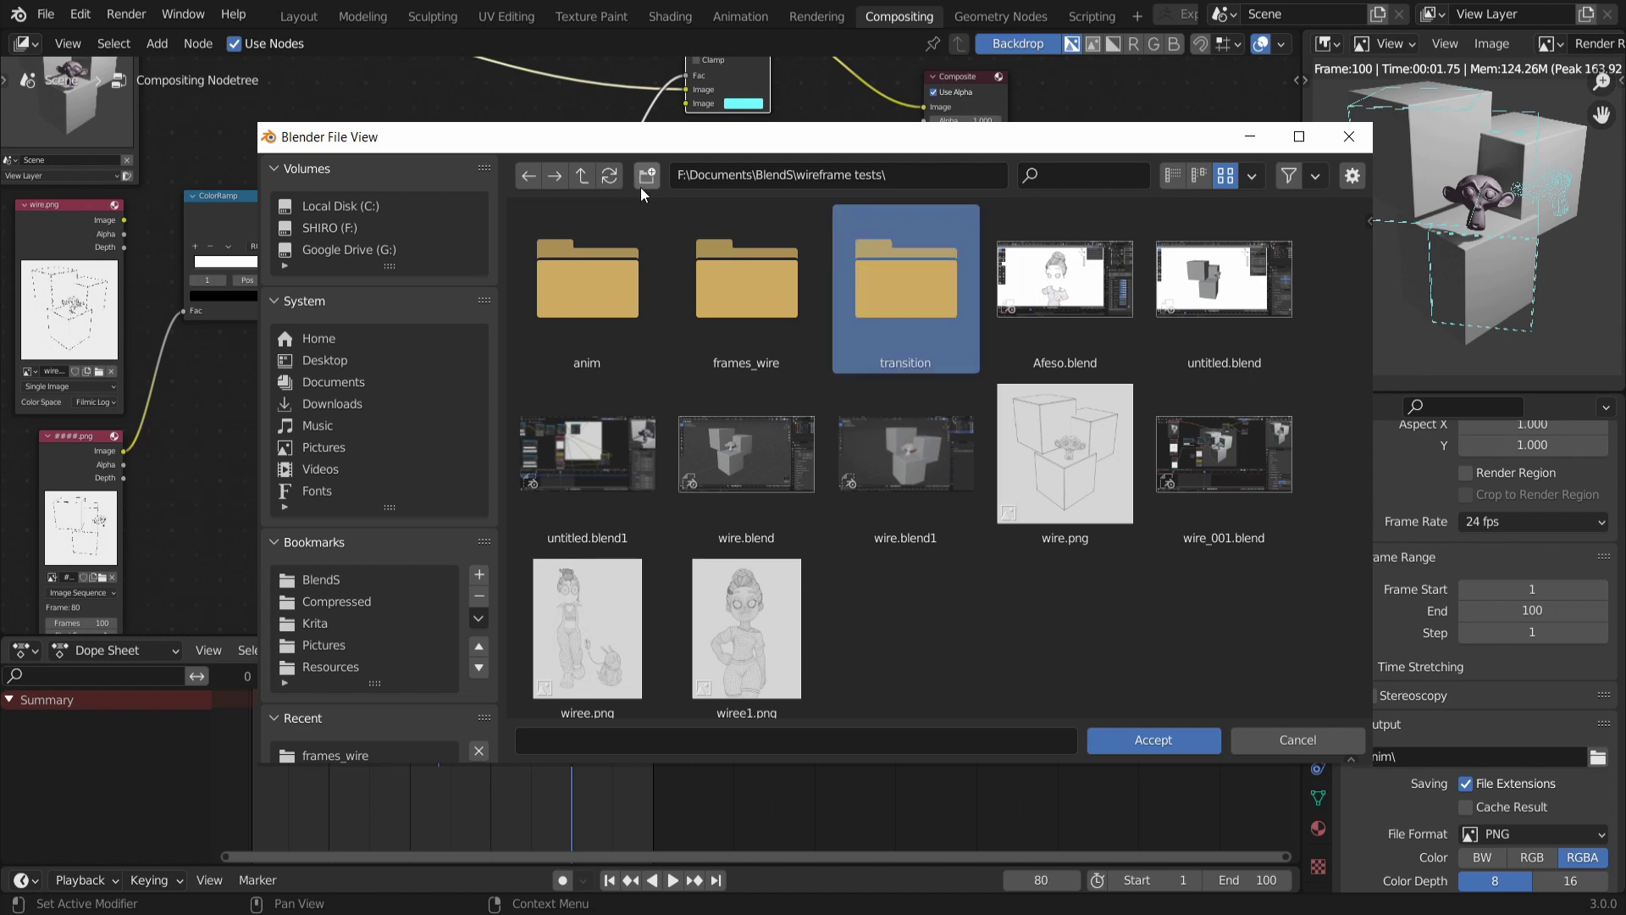
pyautogui.doubleClick(881, 278)
pyautogui.click(1168, 739)
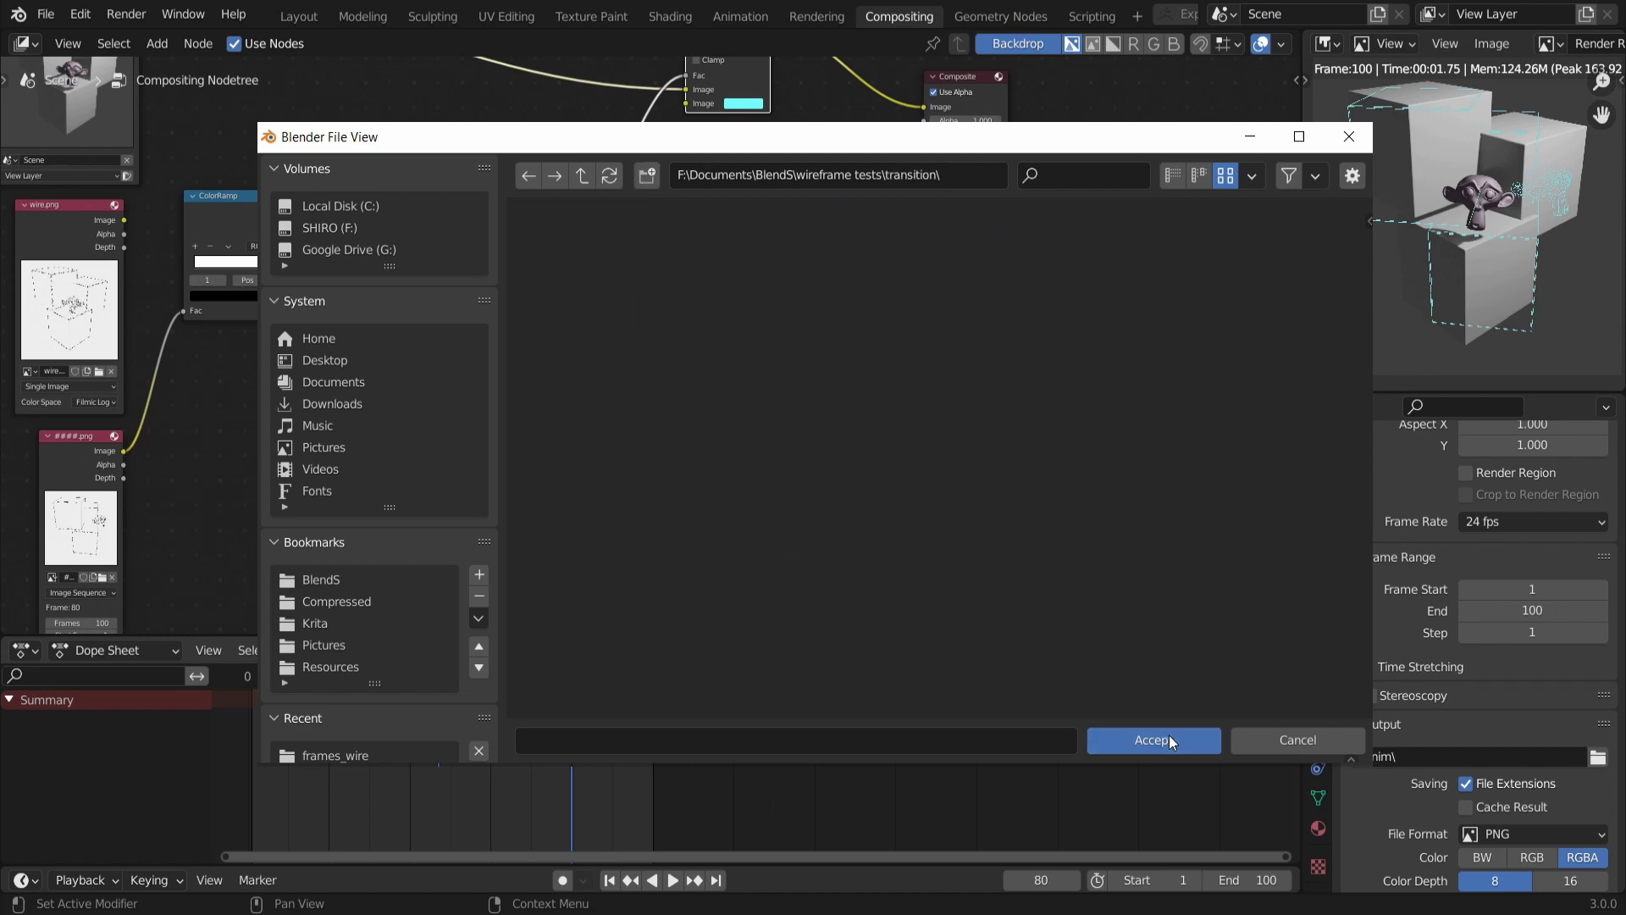
# Render the animation to the transition folder and open the rendered animation for playback
pyautogui.keyDown('ctrl'); pyautogui.moveTo(851, 354); pyautogui.dragTo(811, 374, button='middle'); pyautogui.keyUp('ctrl')
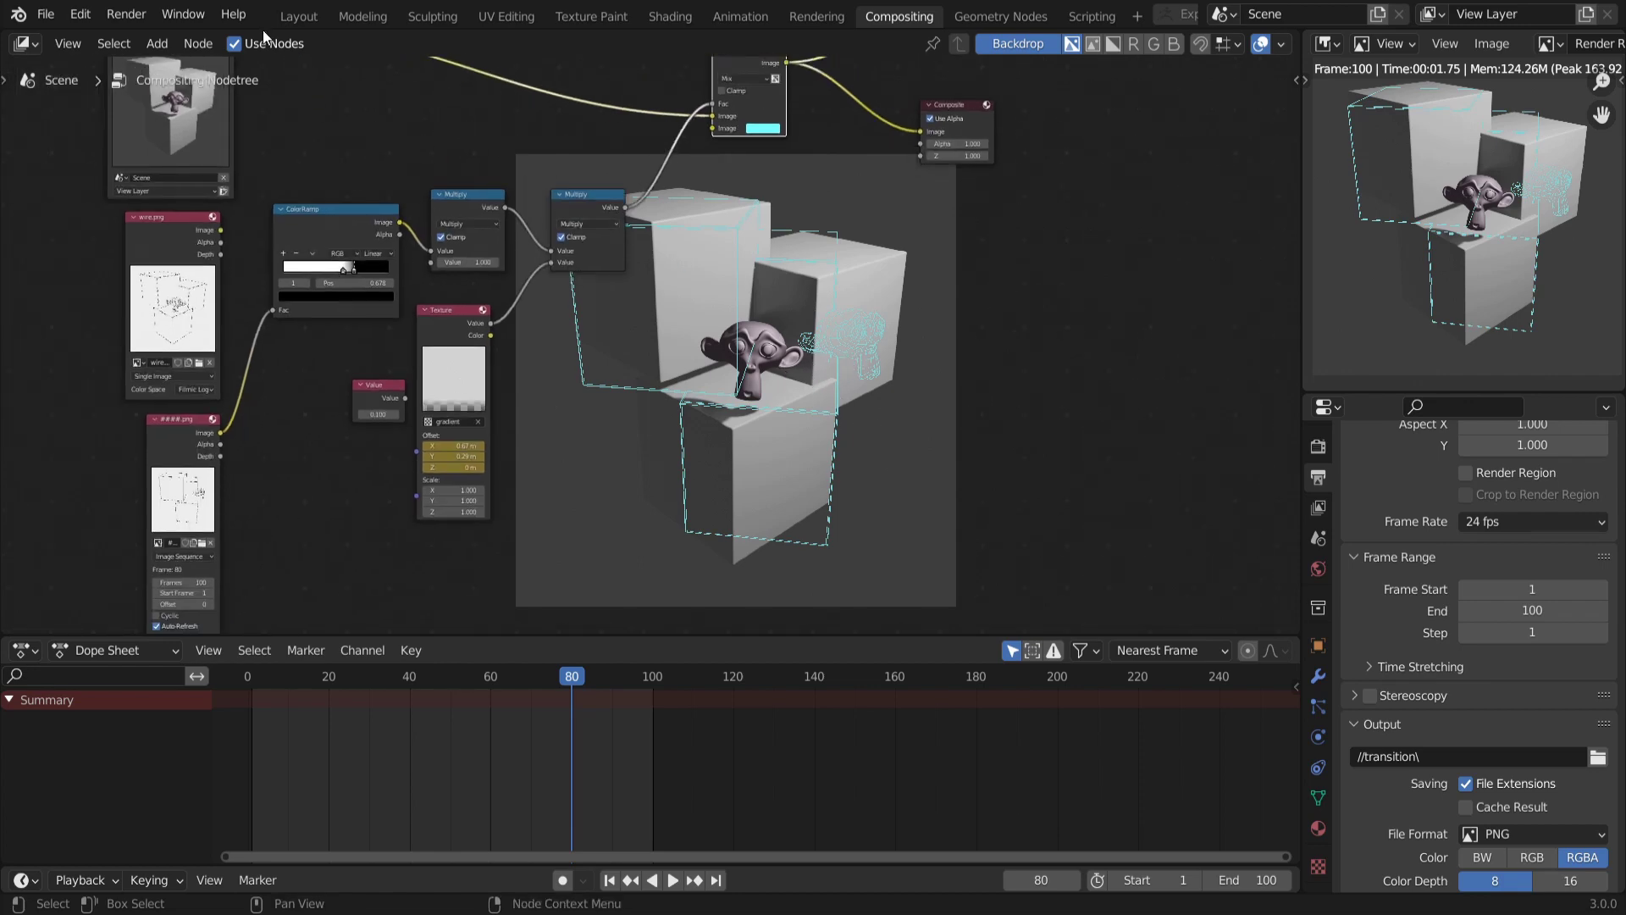
pyautogui.click(140, 17)
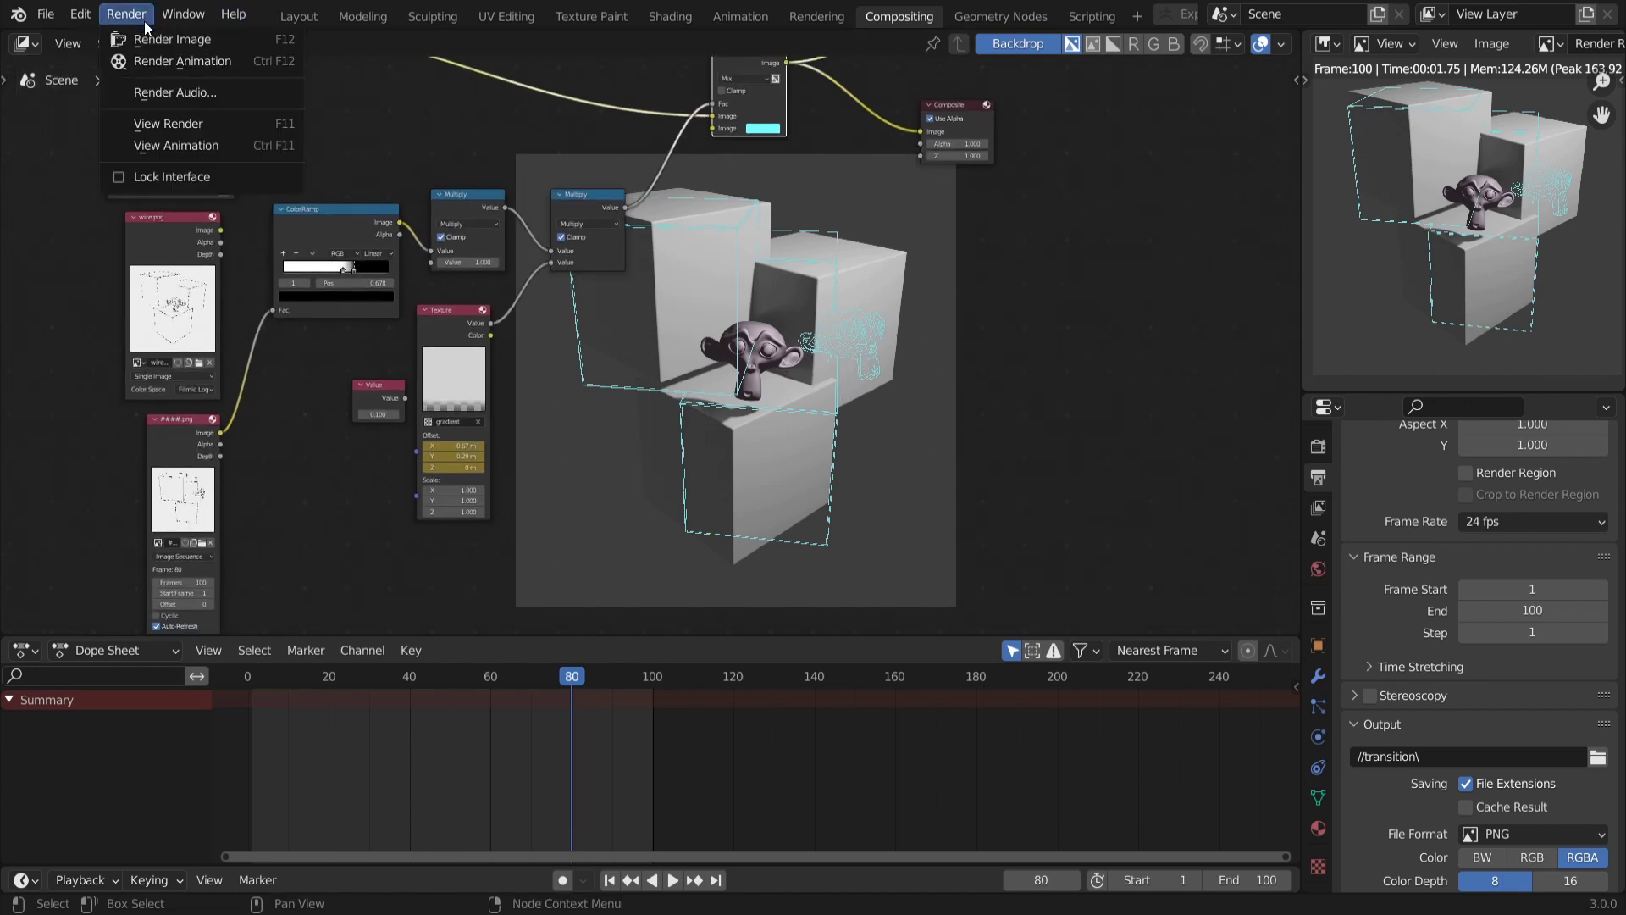
pyautogui.click(193, 59)
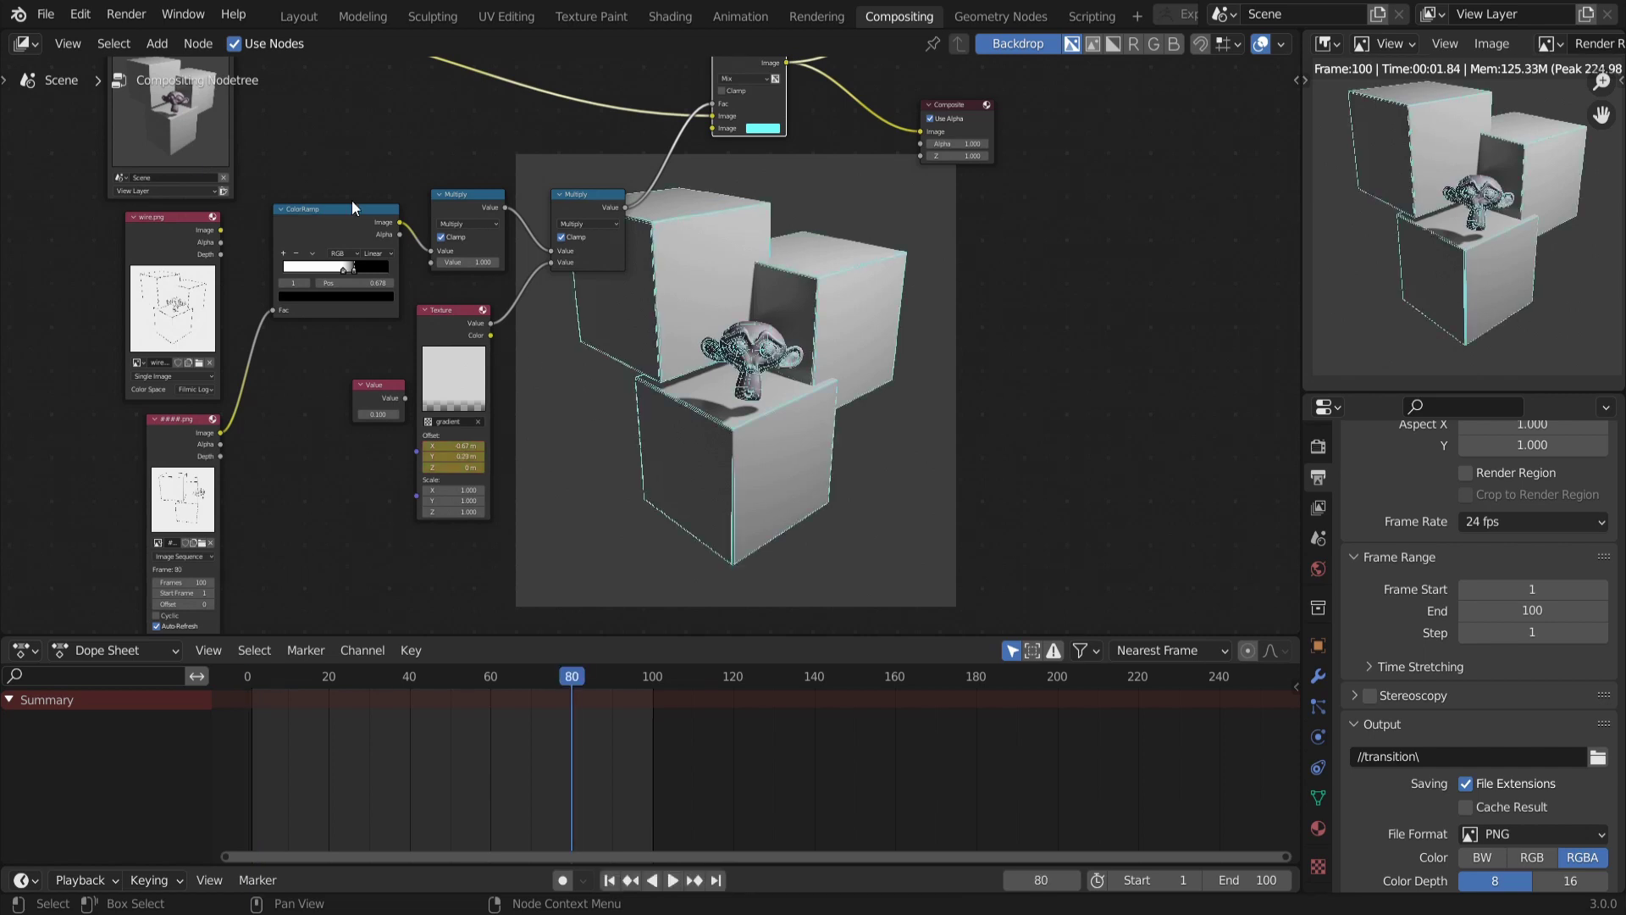
pyautogui.click(127, 14)
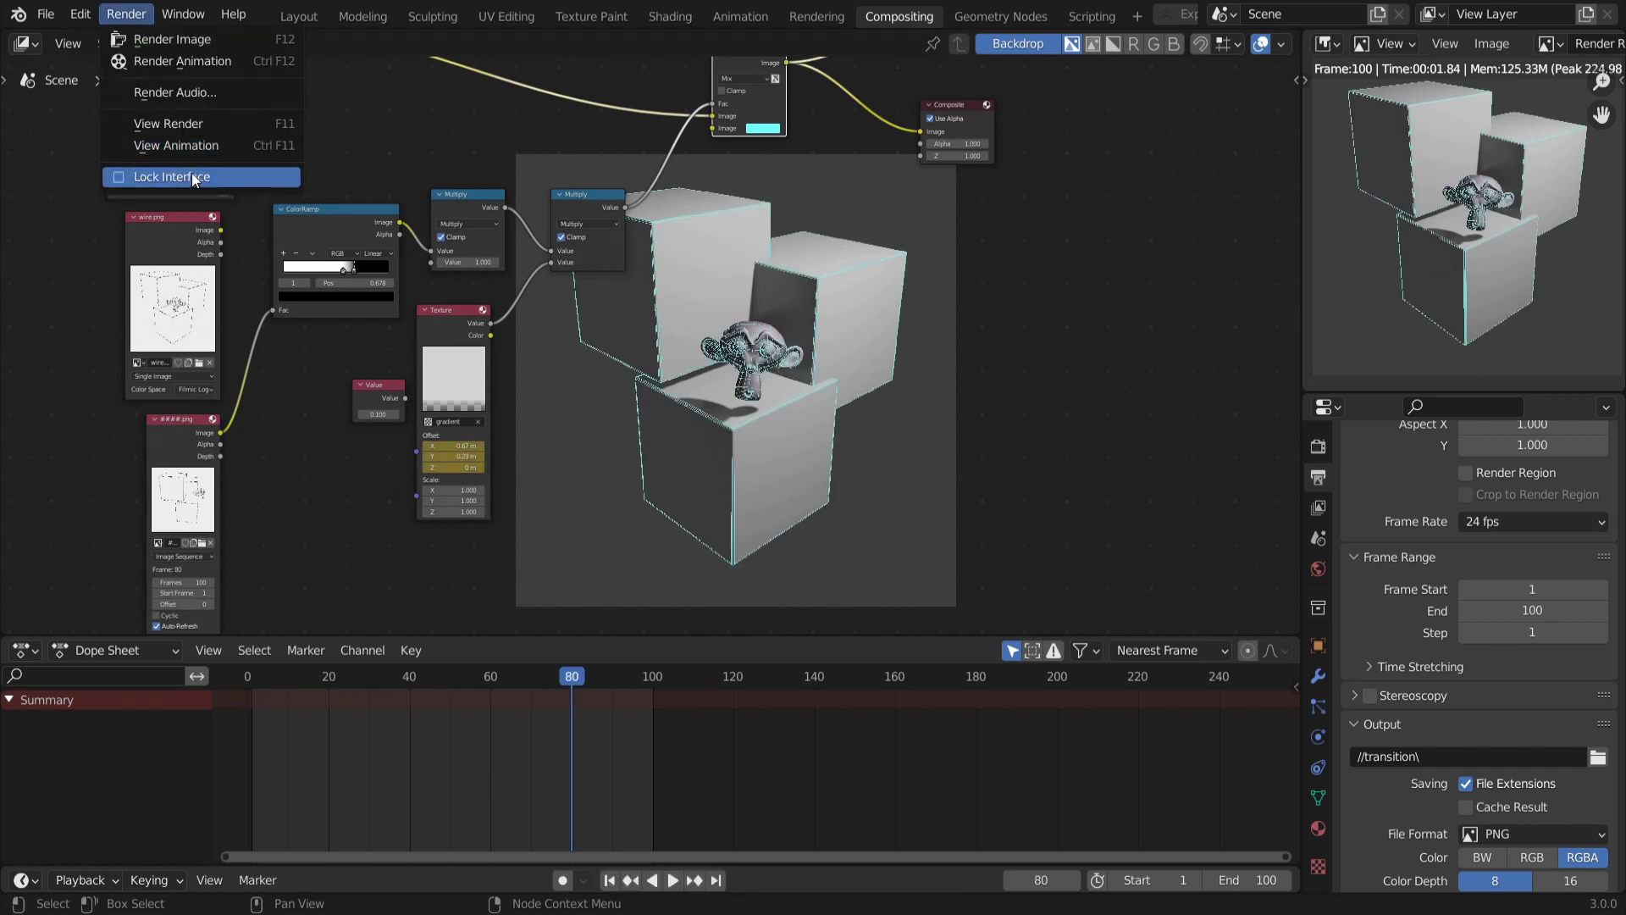
pyautogui.click(179, 146)
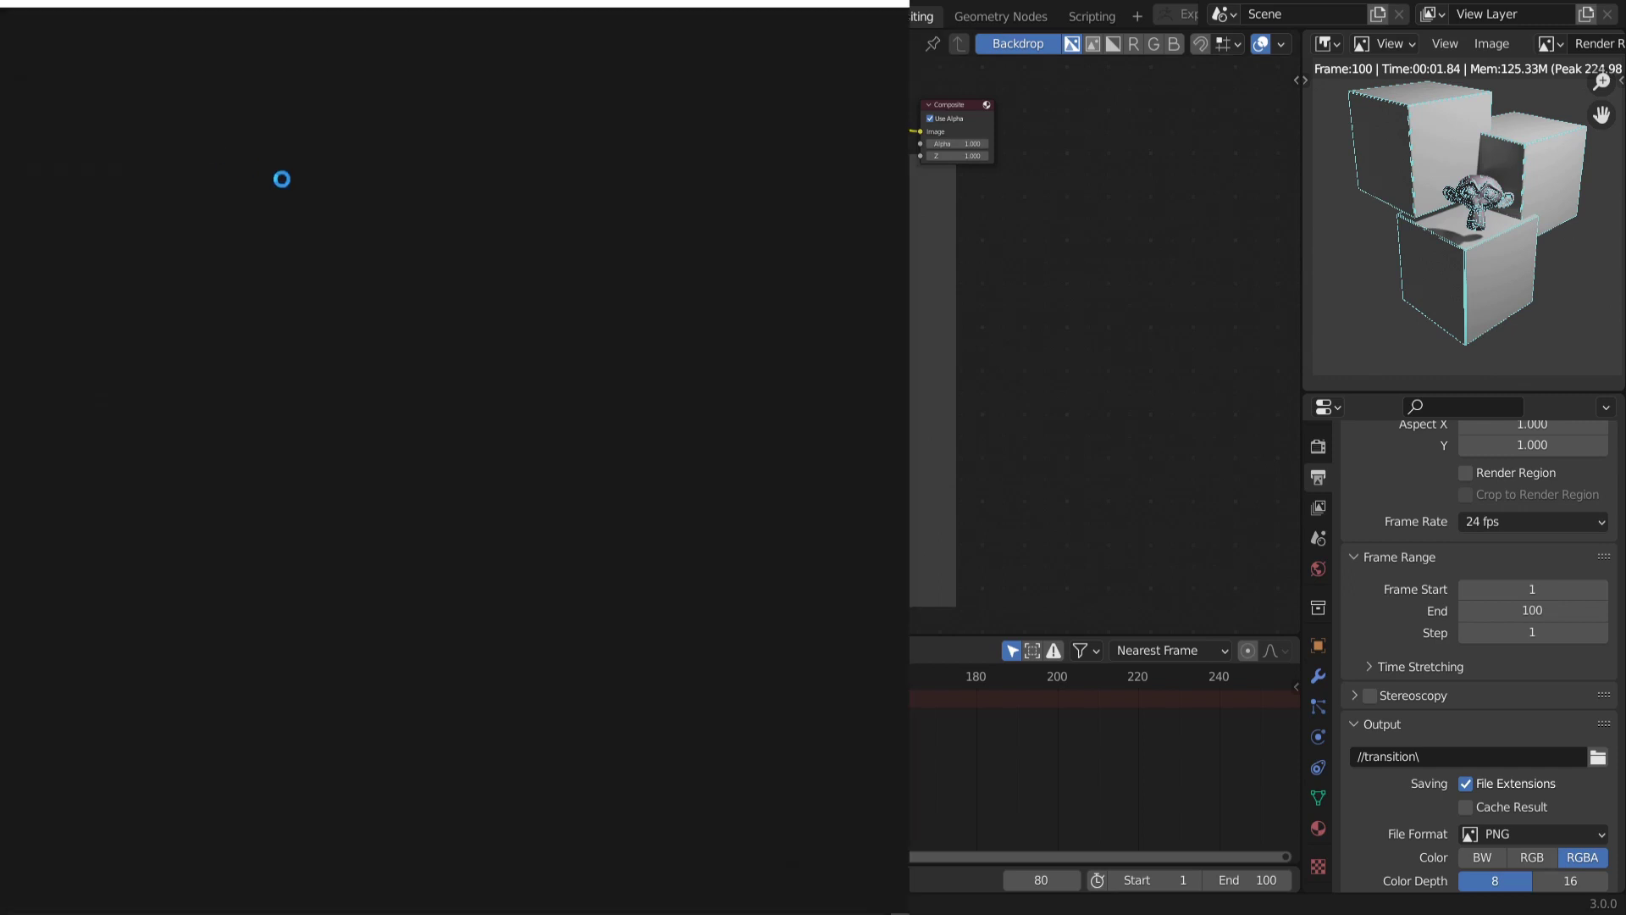